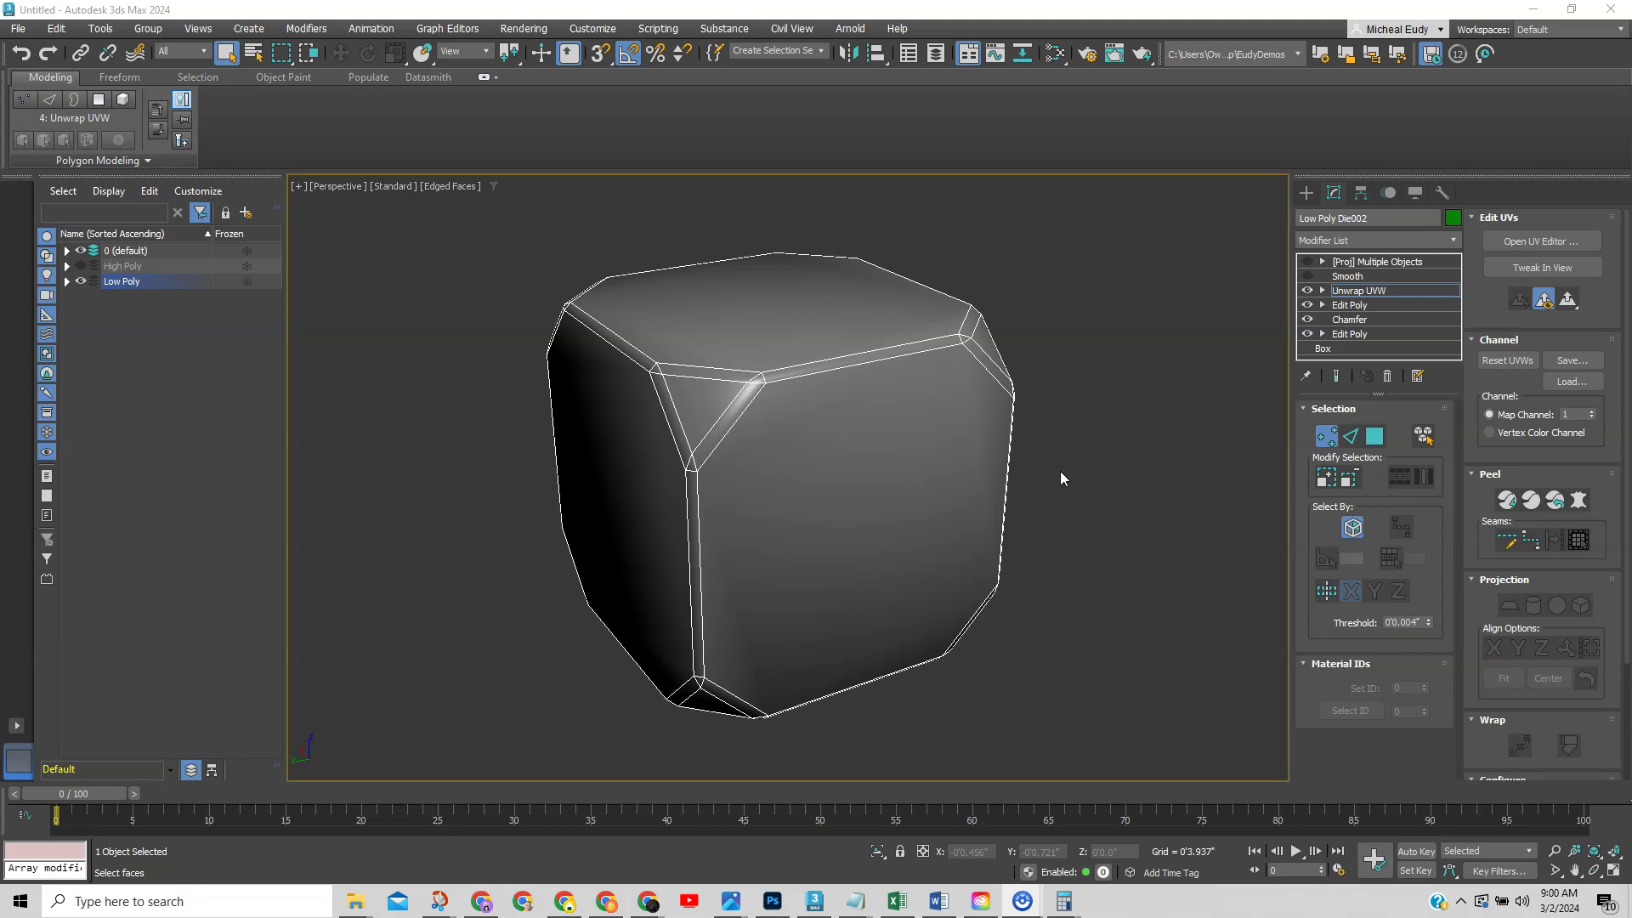
Add an Edit Normals modifier directly above Unwrap UVW on the low-poly die
click(1327, 437)
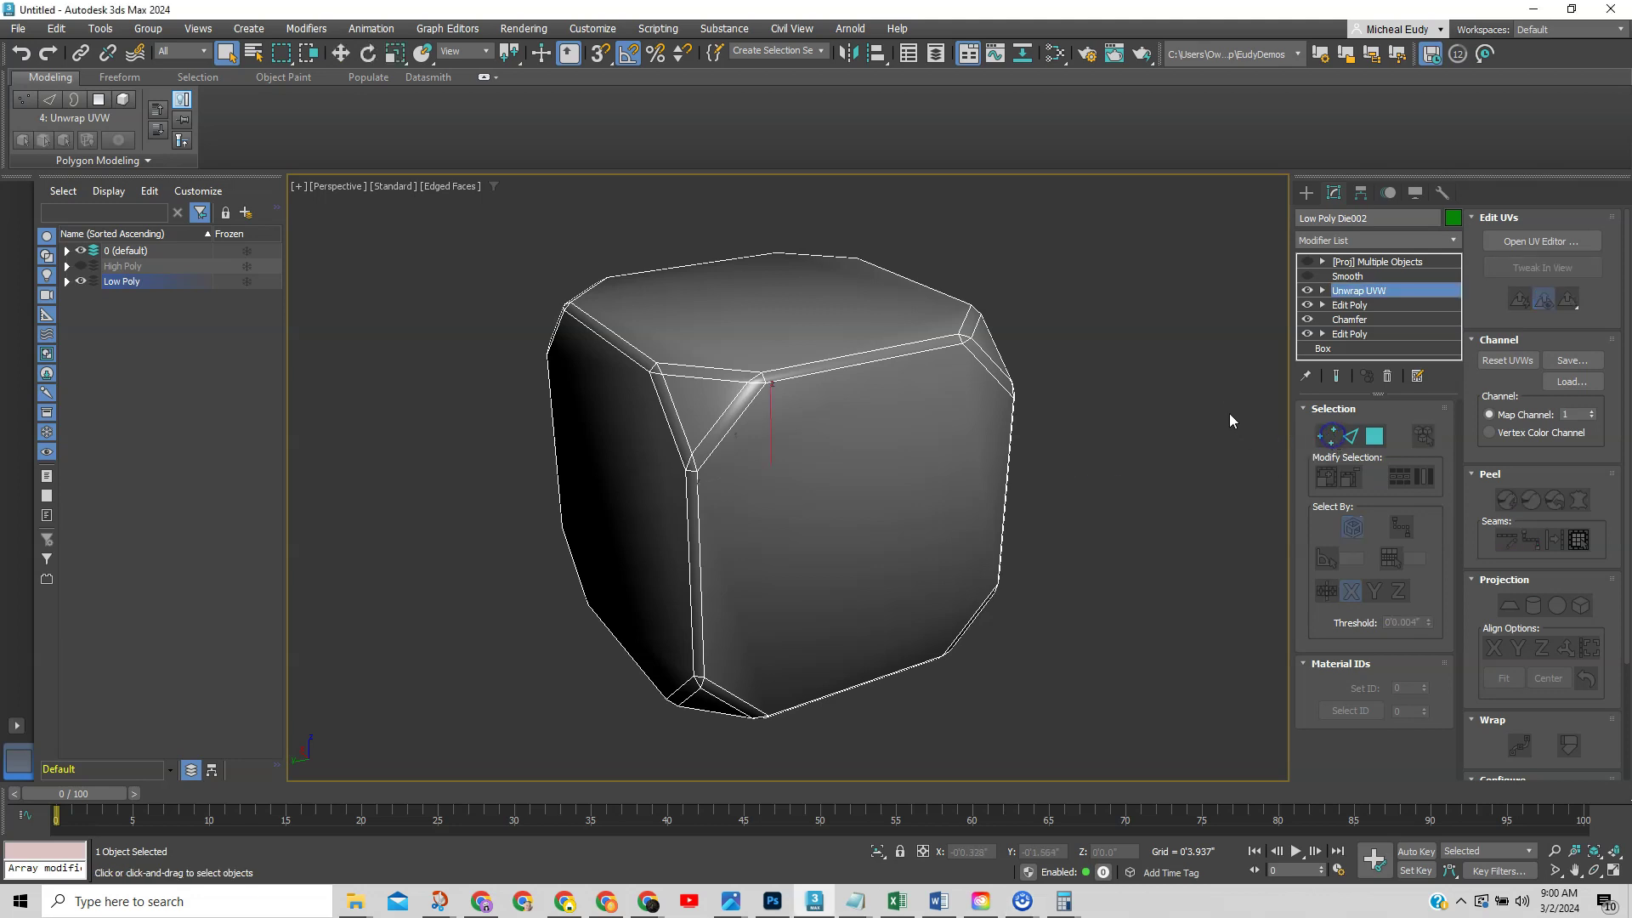
click(1454, 240)
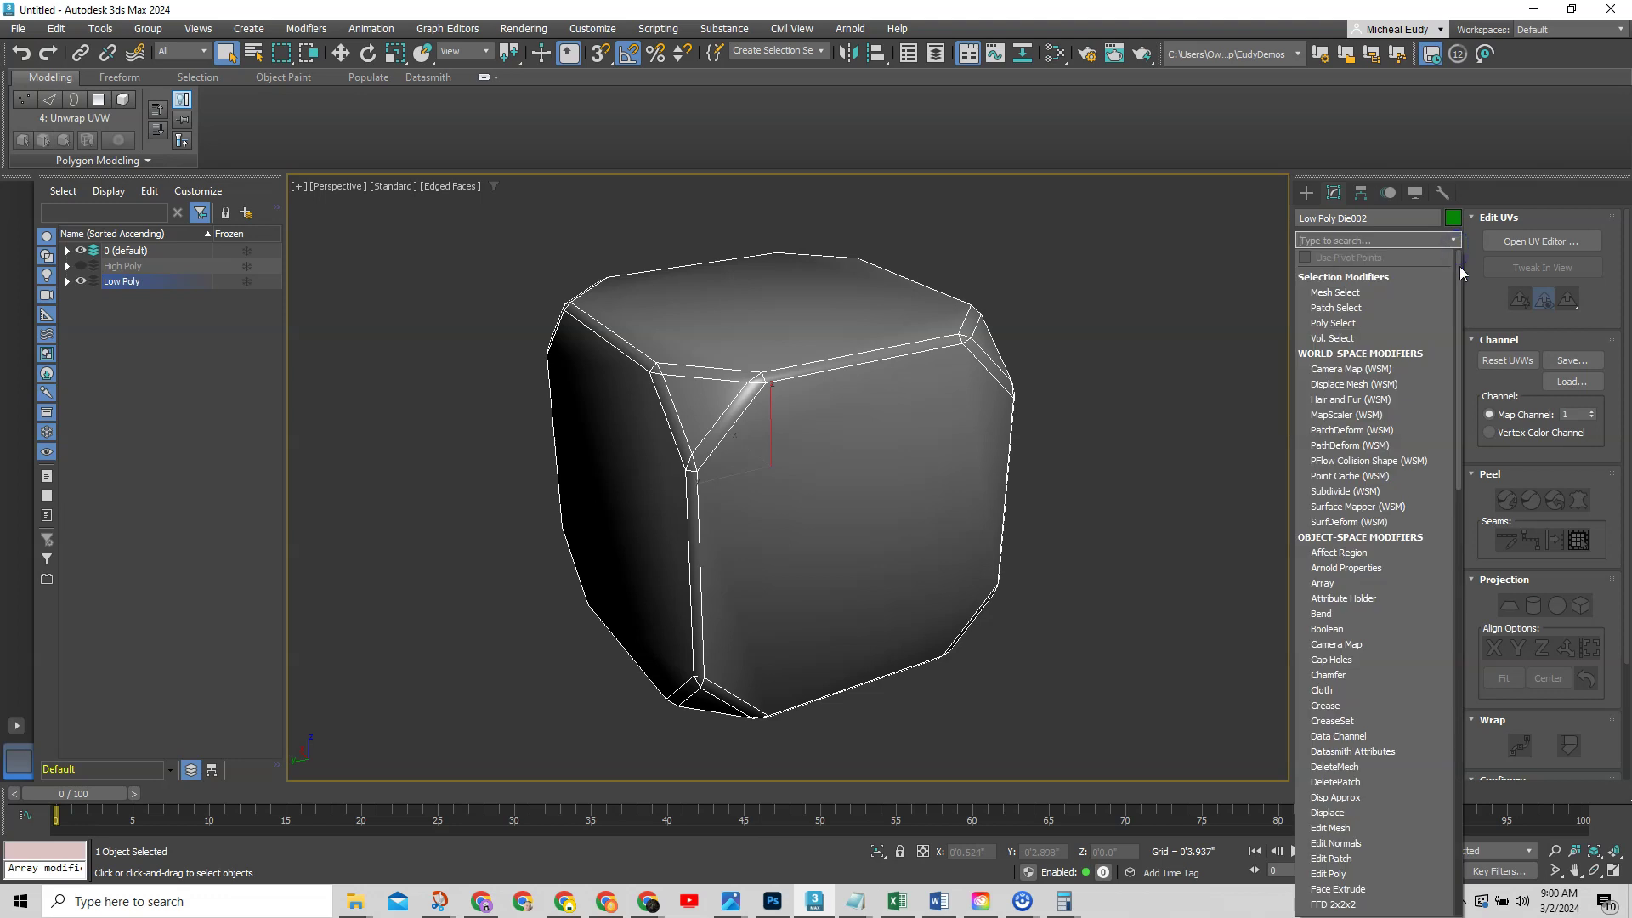
drag(1456, 310, 1464, 425)
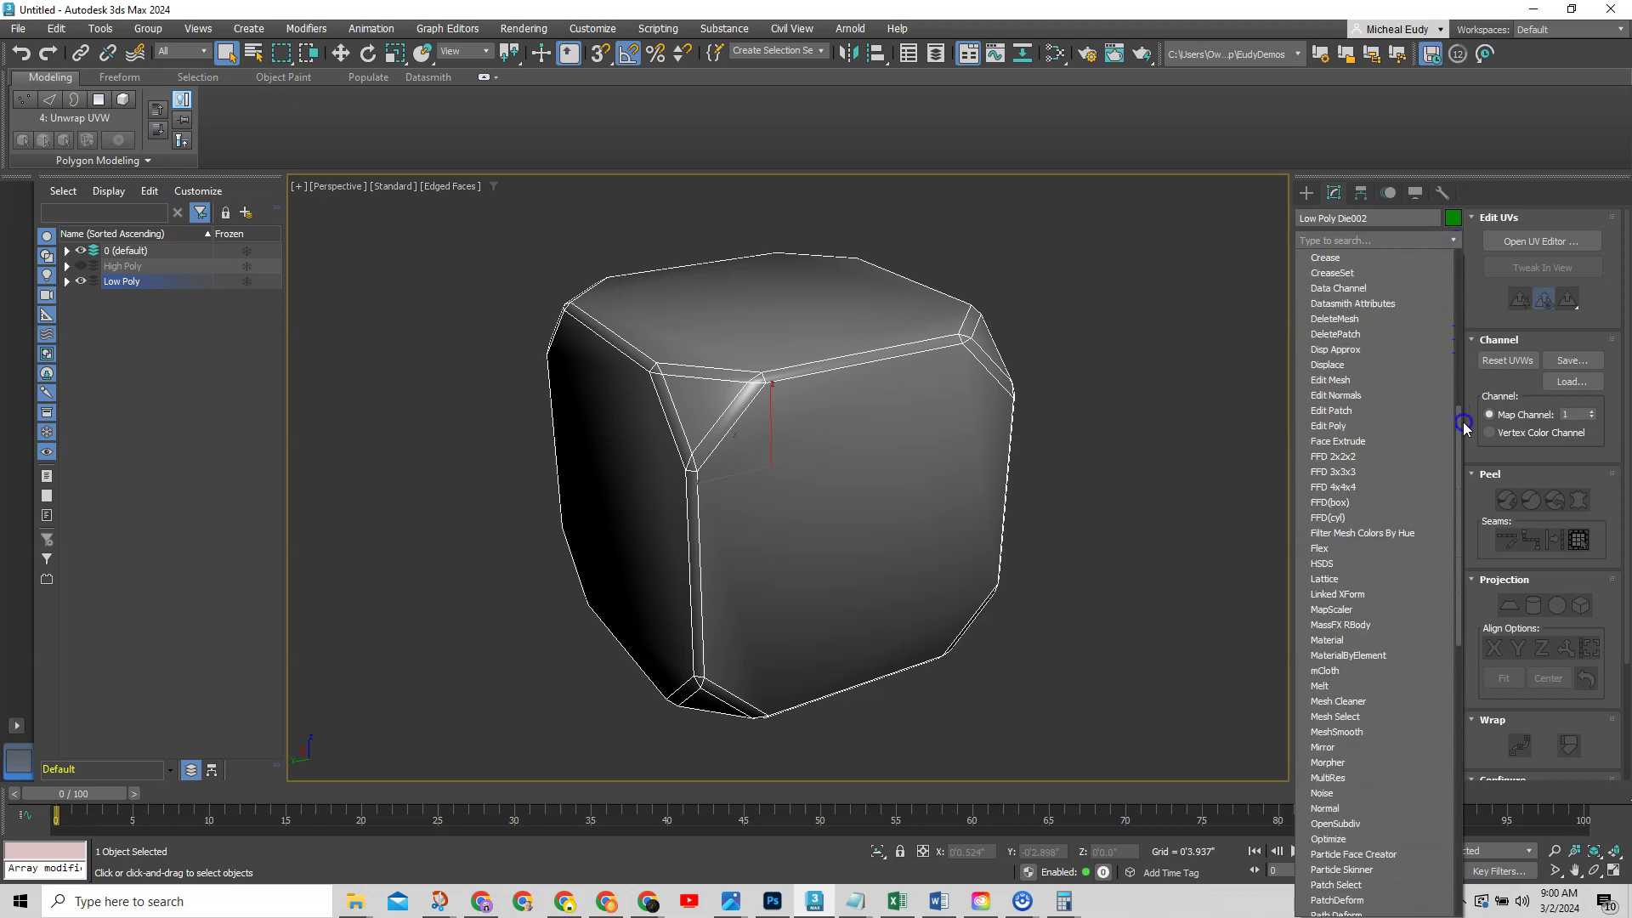
click(1350, 396)
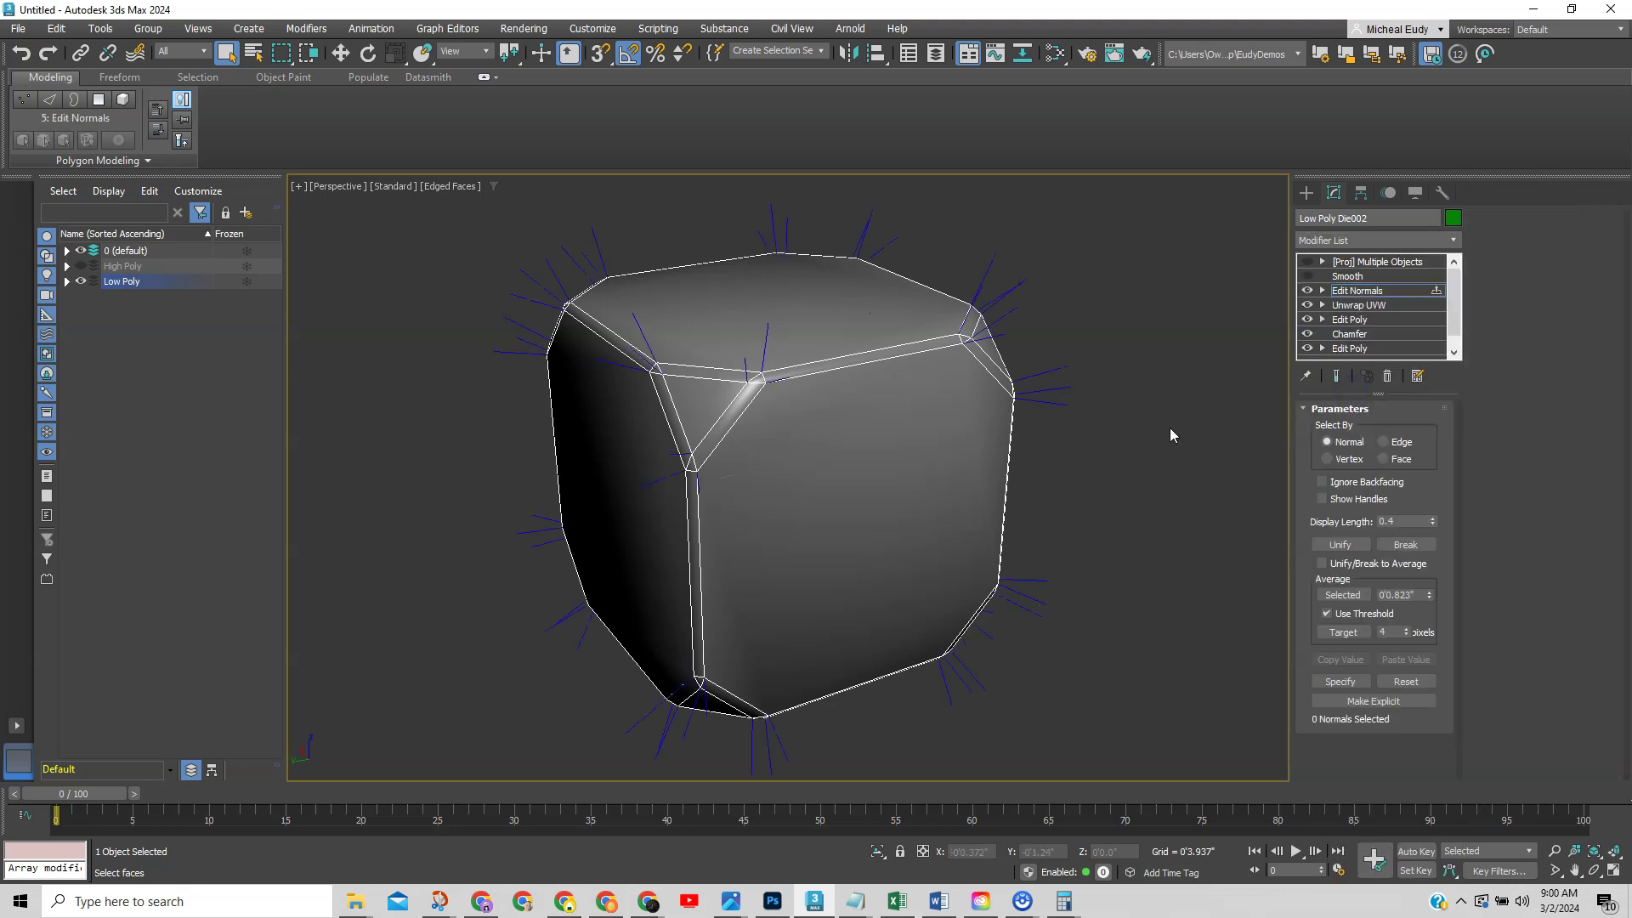
Set the normals' display length to 0.5 and inspect the normals along the die's chamfered edges and corners
double_click(1407, 521)
text(10)
key(Return)
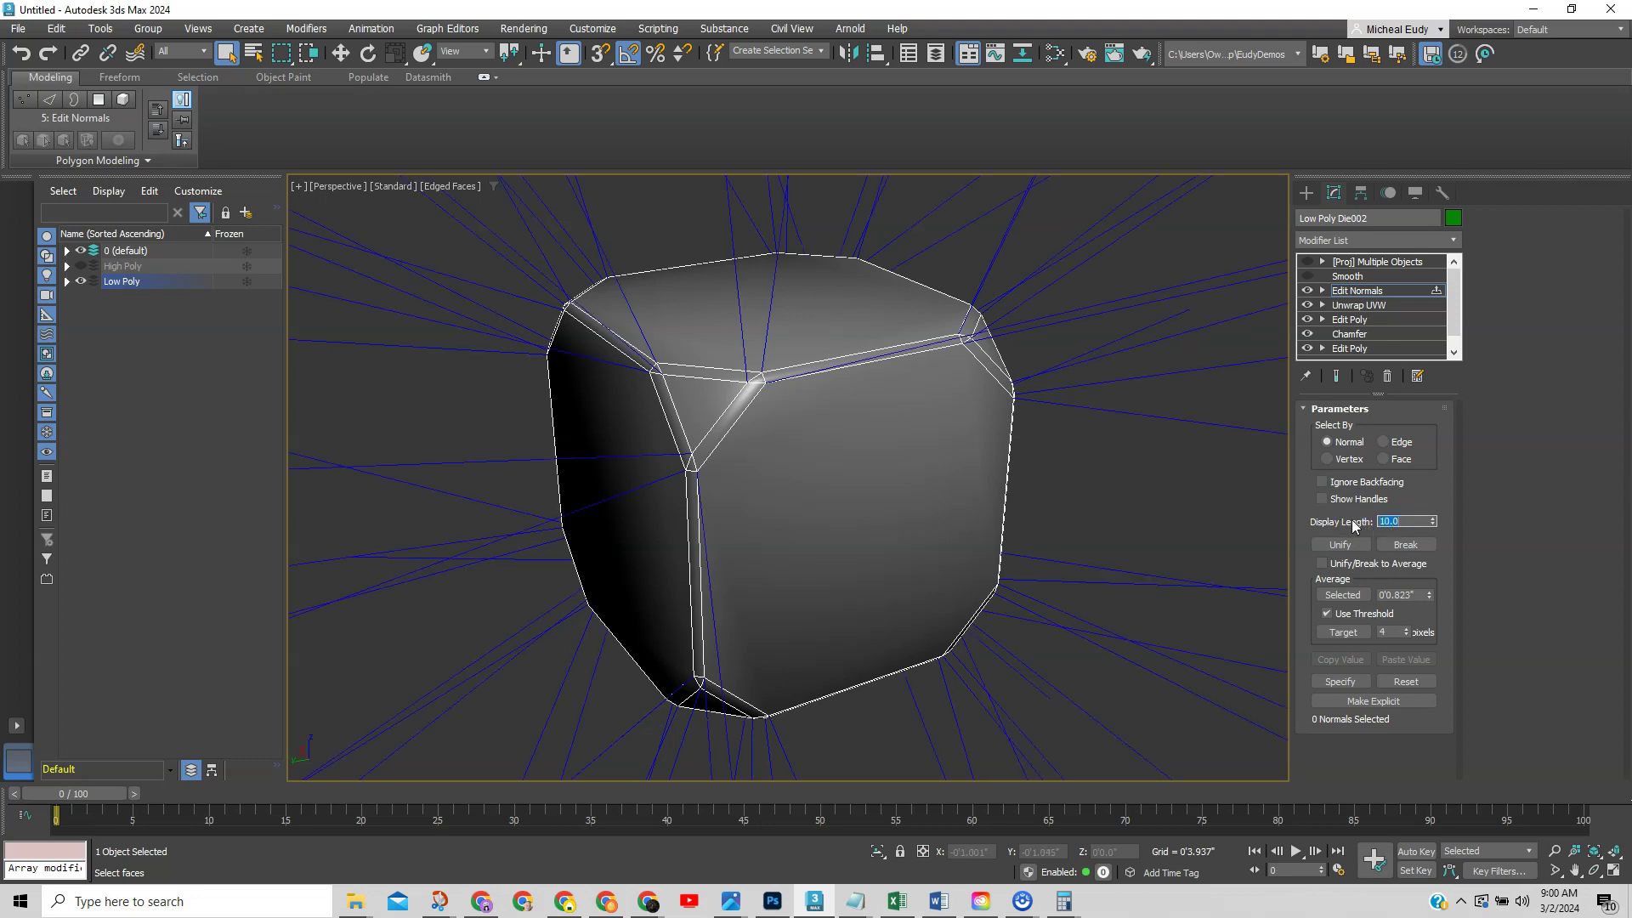
drag(1432, 525, 1435, 600)
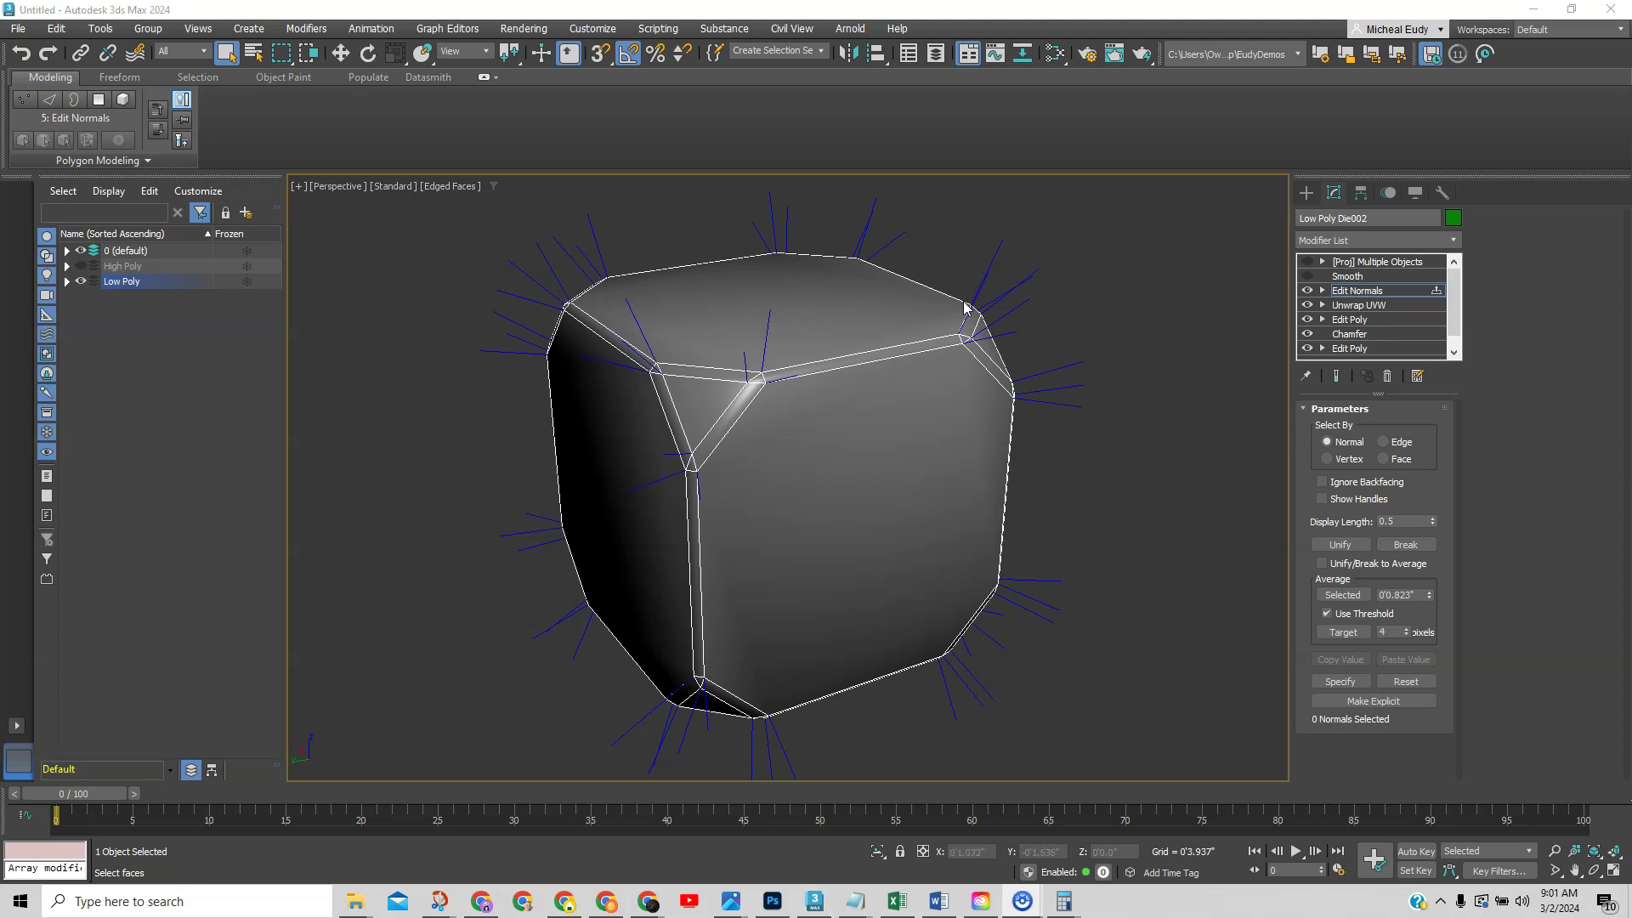
alt+middle_drag(955, 330, 902, 345)
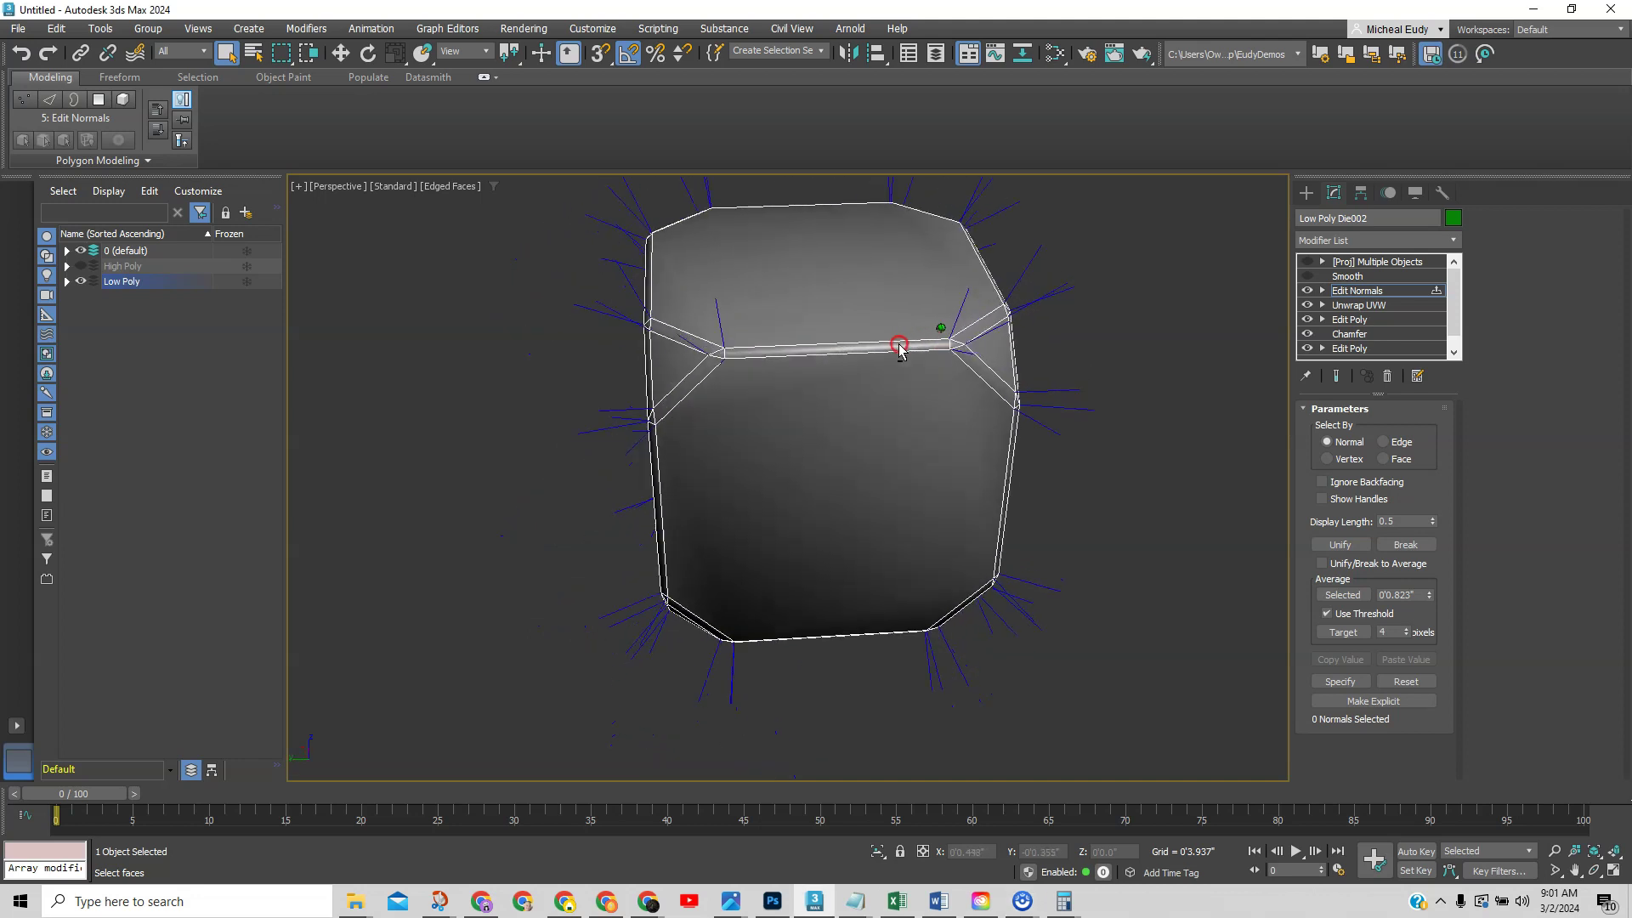
scroll(927, 343, up, 3)
scroll(947, 408, up, 4)
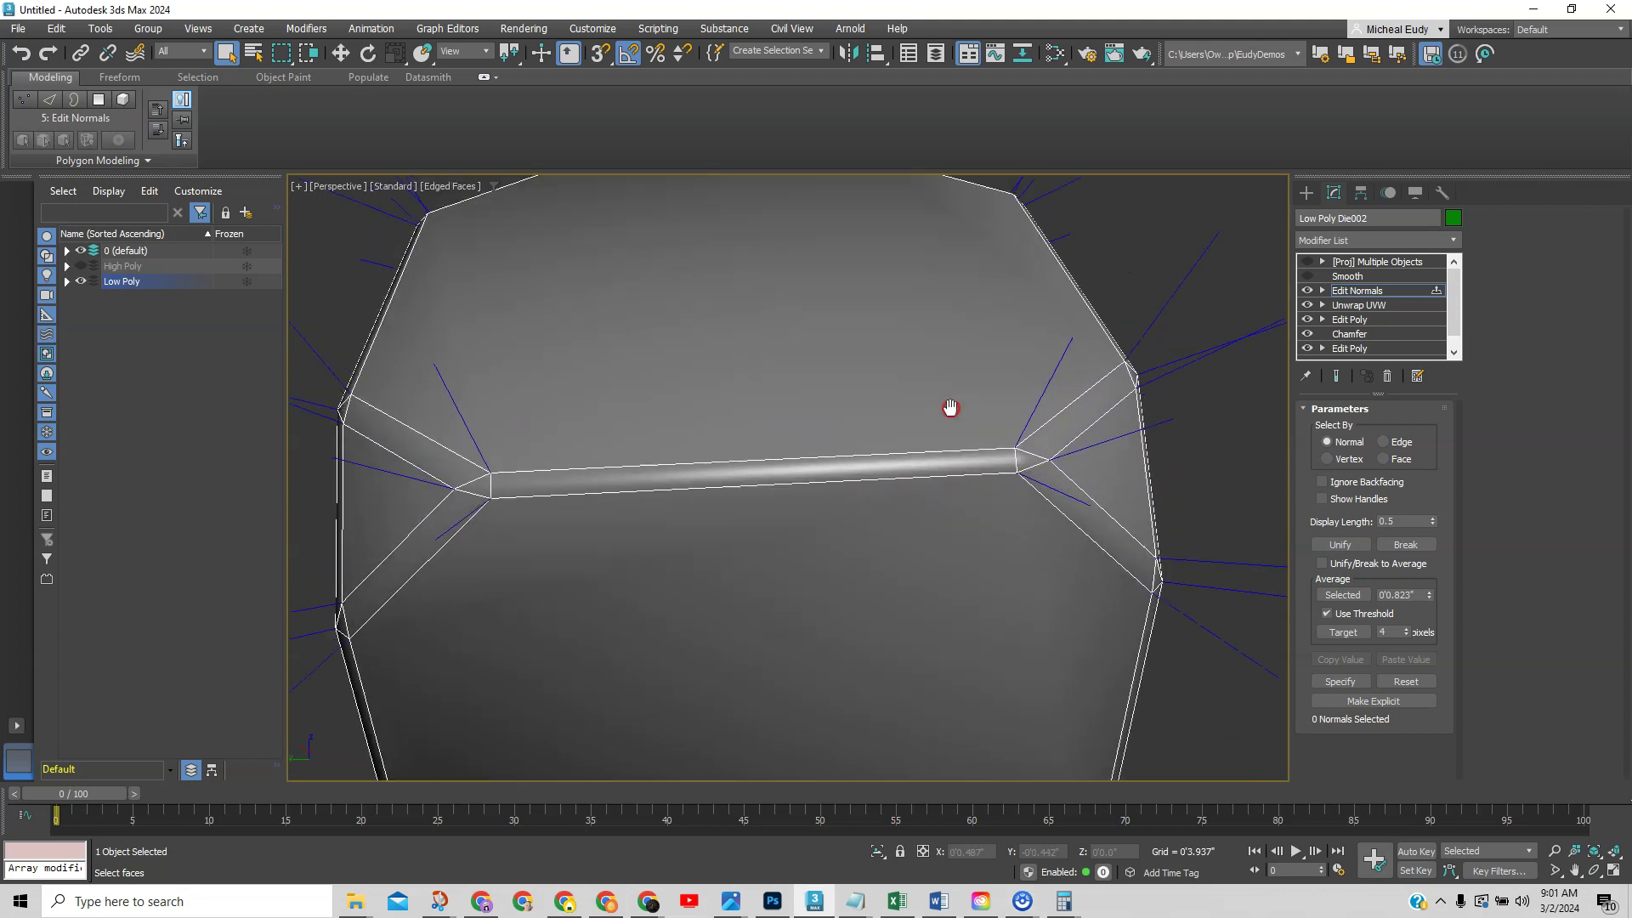
scroll(684, 486, down, 5)
mouse_move(695, 488)
middle_down()
mouse_move(652, 419)
mouse_move(630, 441)
mouse_move(660, 448)
mouse_move(643, 455)
mouse_move(656, 445)
mouse_move(627, 411)
mouse_move(667, 430)
mouse_move(759, 368)
middle_up()
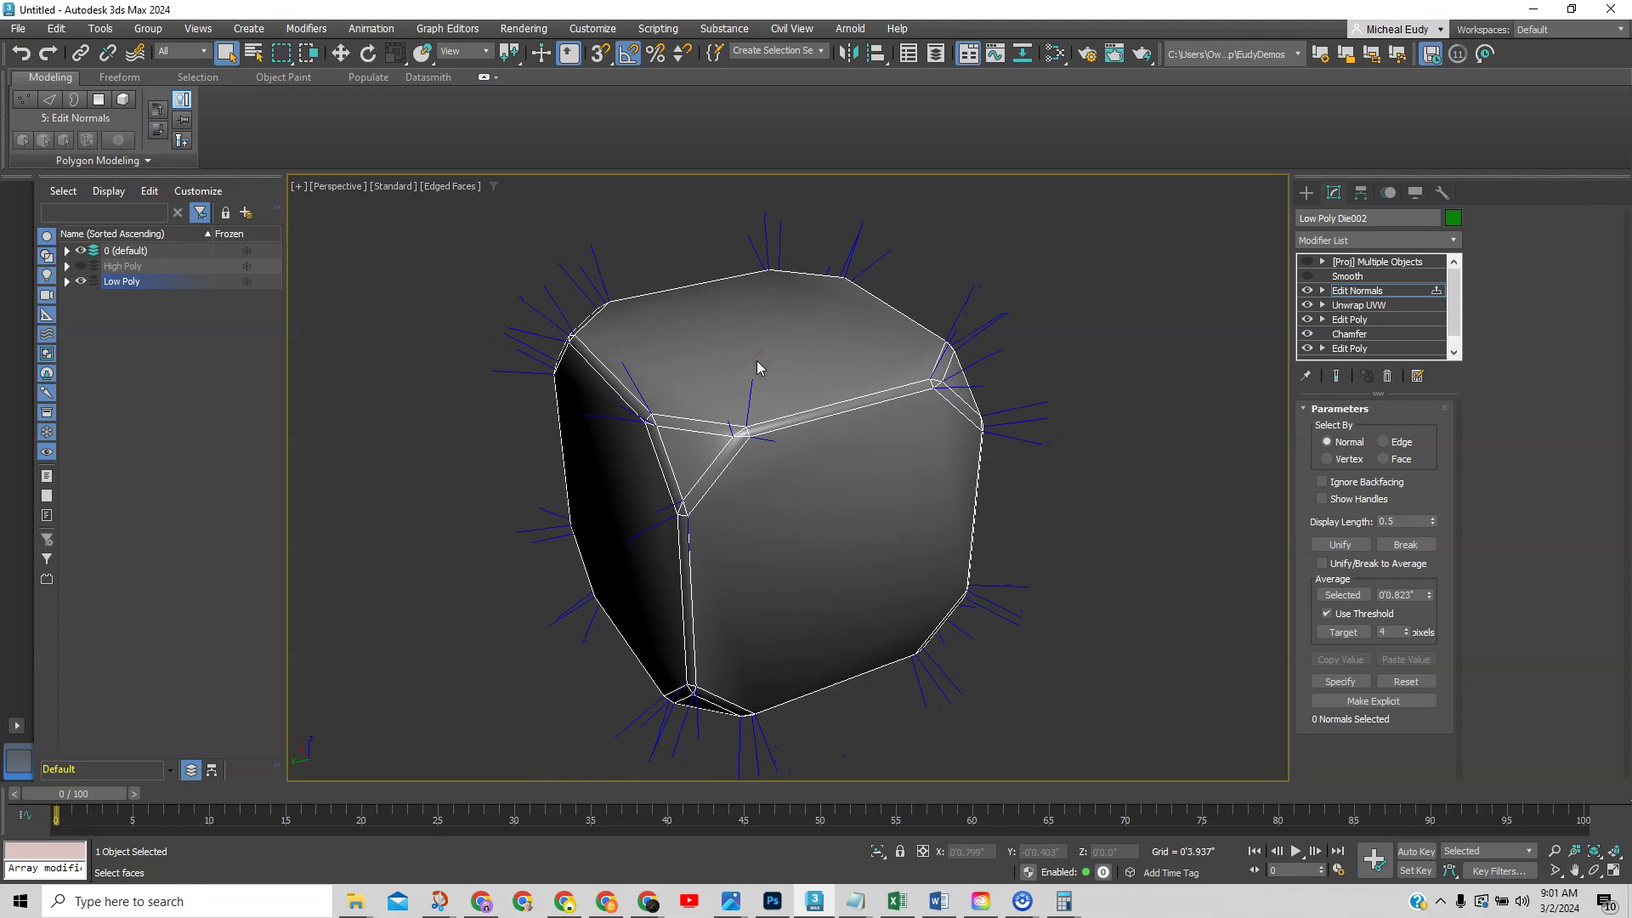
Add an Edit Poly modifier between Unwrap UVW and Edit Normals in the die's modifier stack
click(1364, 306)
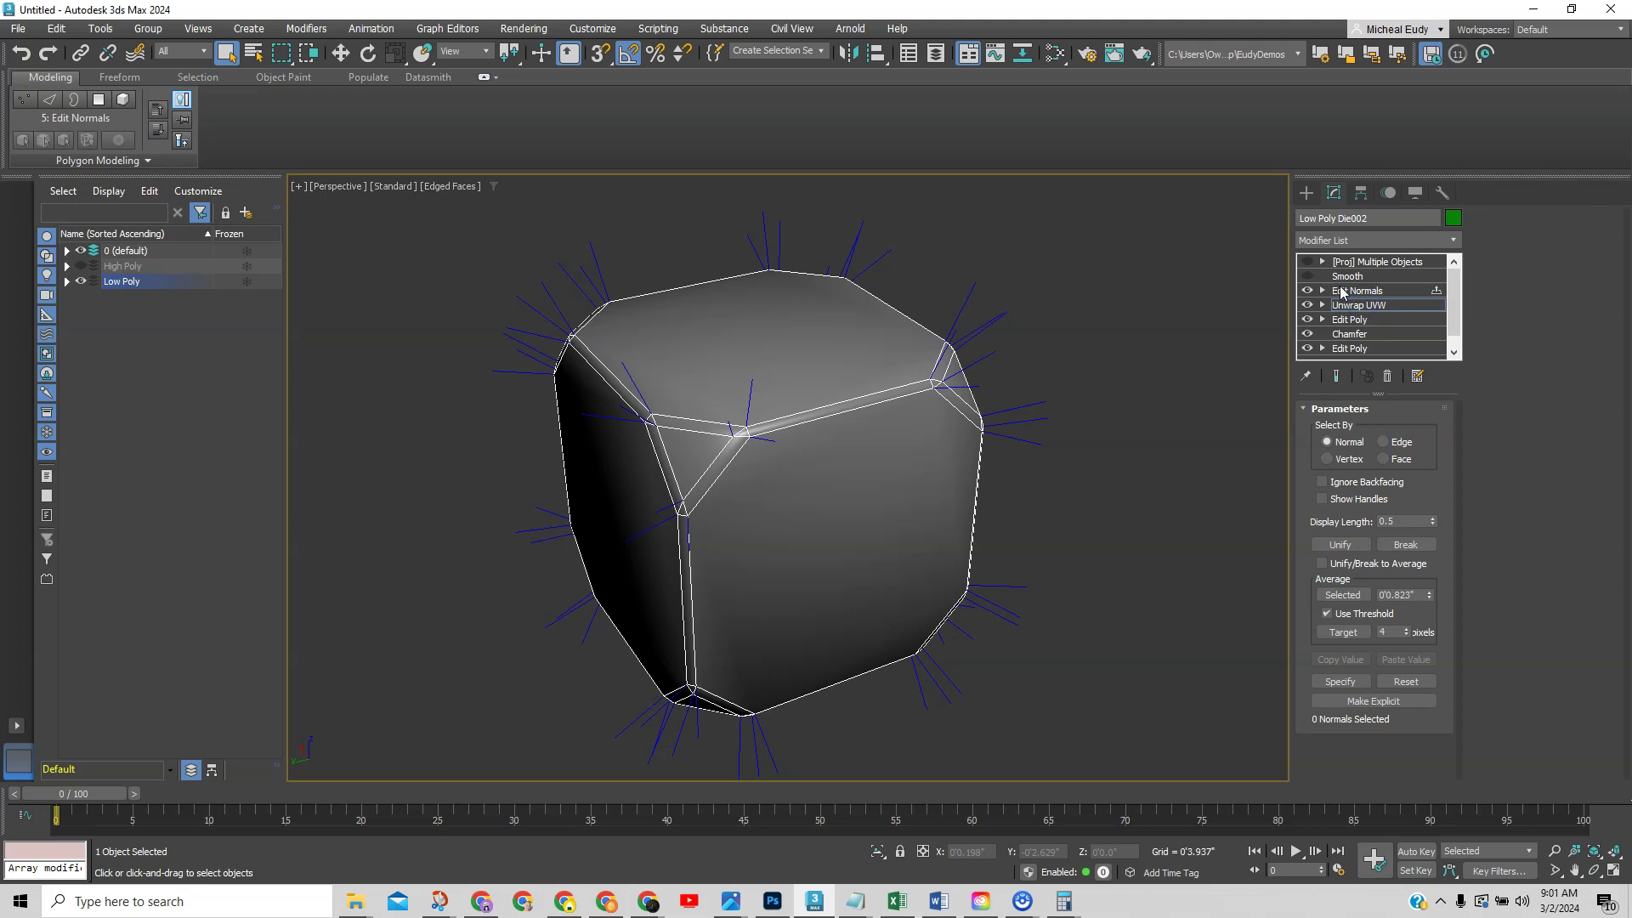
click(1456, 242)
drag(1461, 284, 1458, 340)
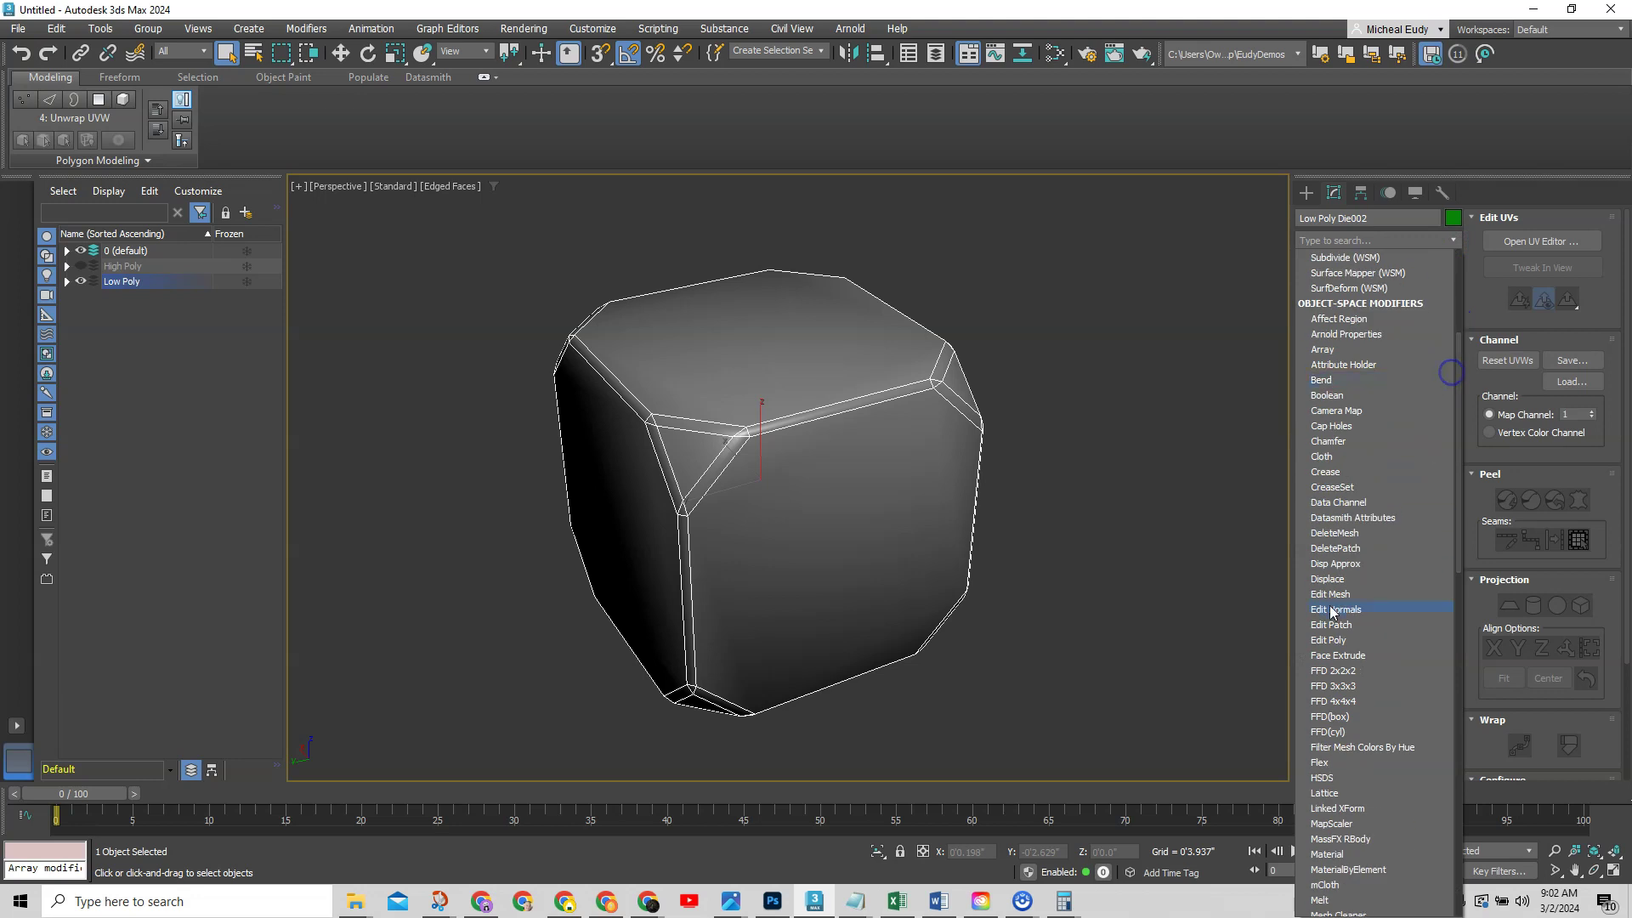
click(1317, 631)
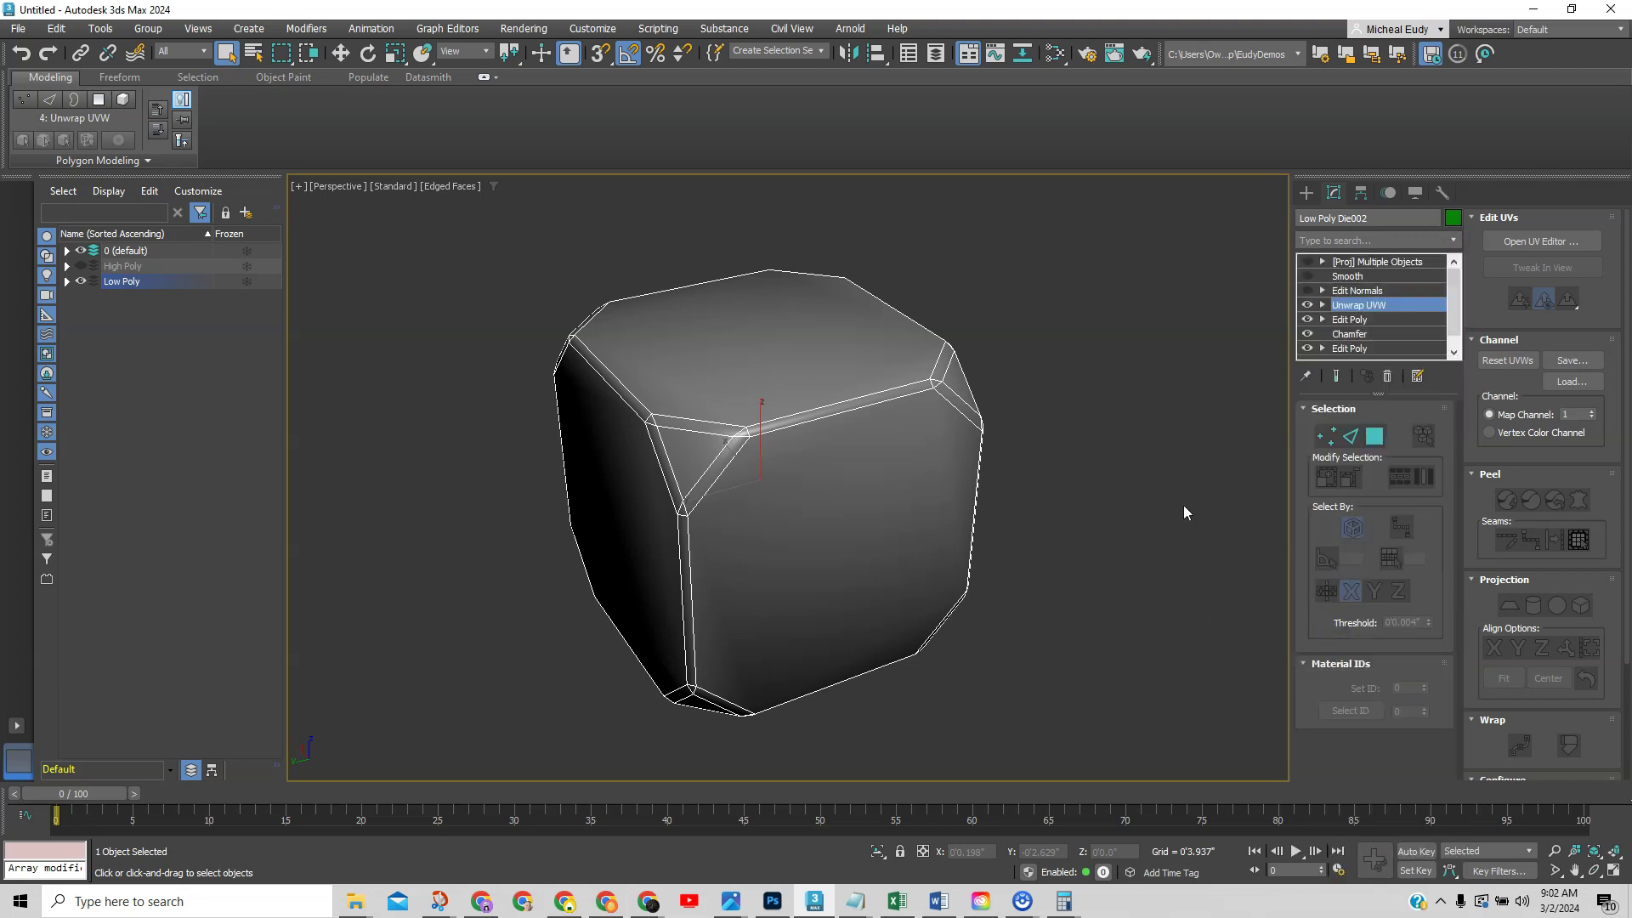
Select all six large side polygons of the die in the new Edit Poly modifier
click(1394, 544)
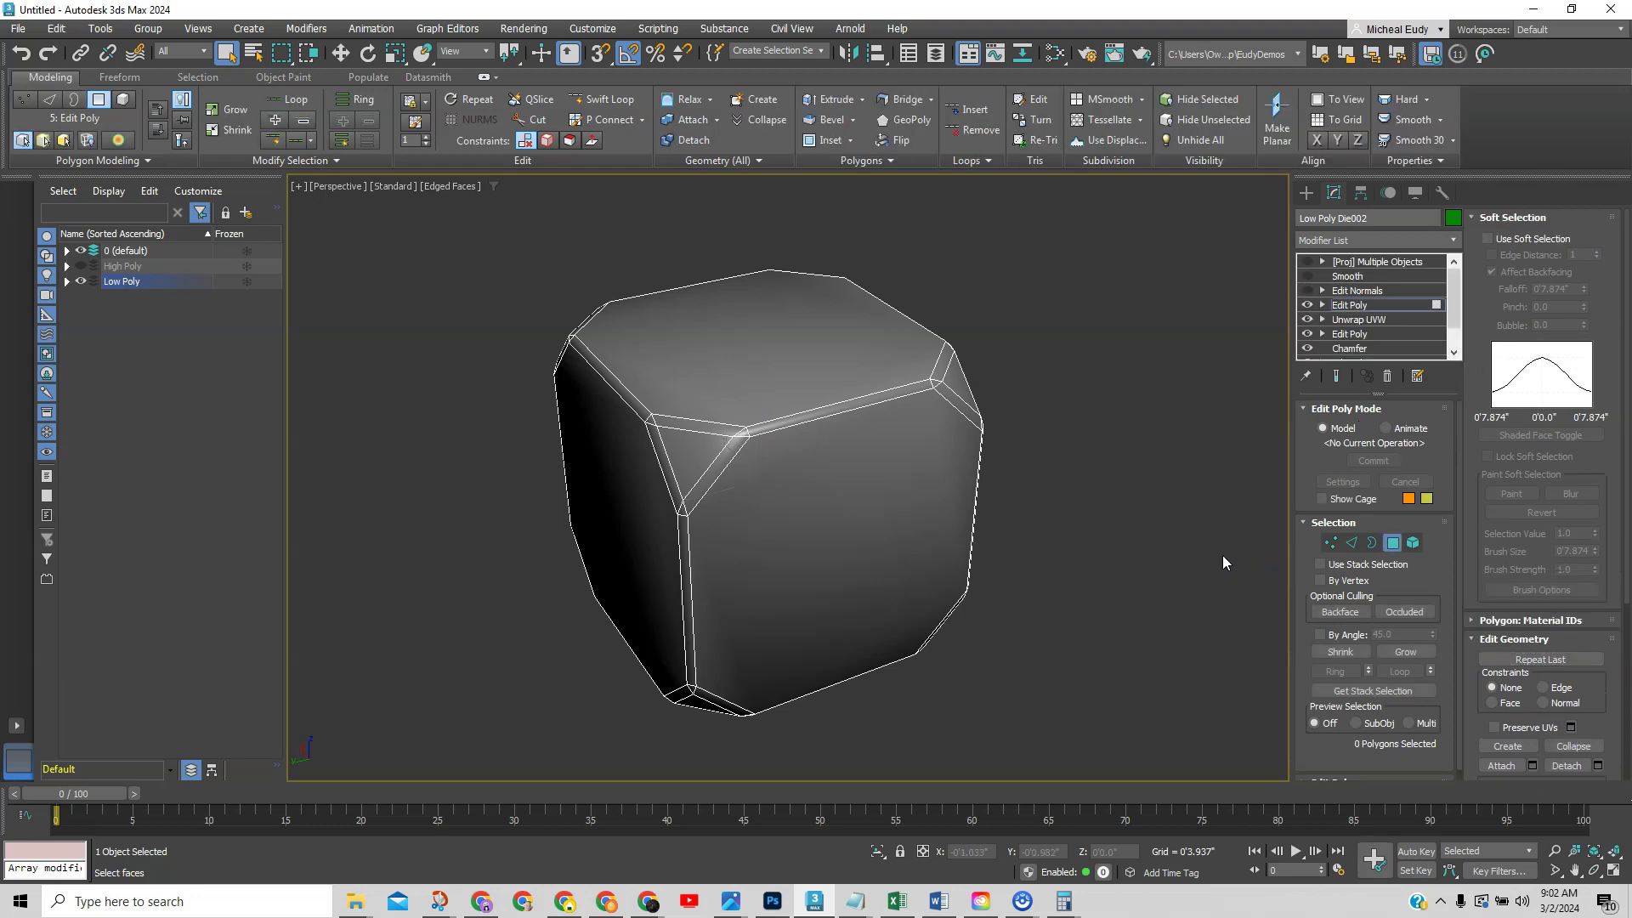
click(794, 503)
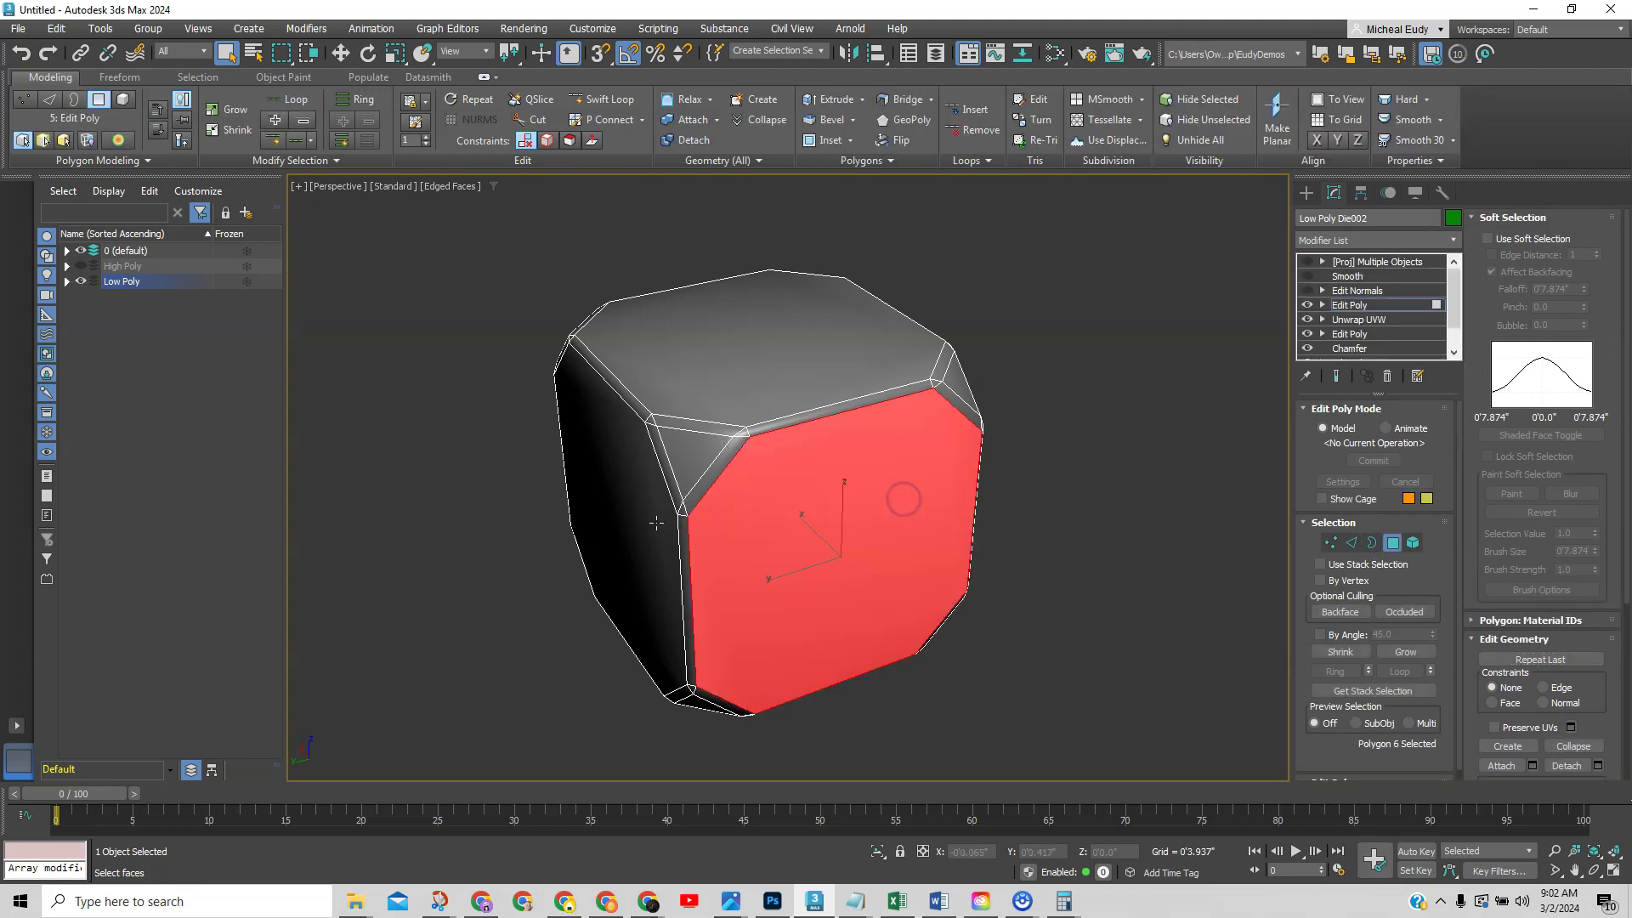
ctrl+click(630, 527)
ctrl+click(694, 394)
alt+middle_drag(744, 525, 848, 540)
ctrl+click(1004, 549)
alt+middle_drag(1027, 554, 766, 508)
ctrl+click(1148, 564)
alt+middle_drag(1148, 565, 832, 452)
ctrl+click(955, 764)
alt+middle_drag(955, 764, 739, 574)
middle_drag(889, 533, 940, 532)
Inset the six selected polygons by 0'0.06" and clear the polygon selection
click(1554, 219)
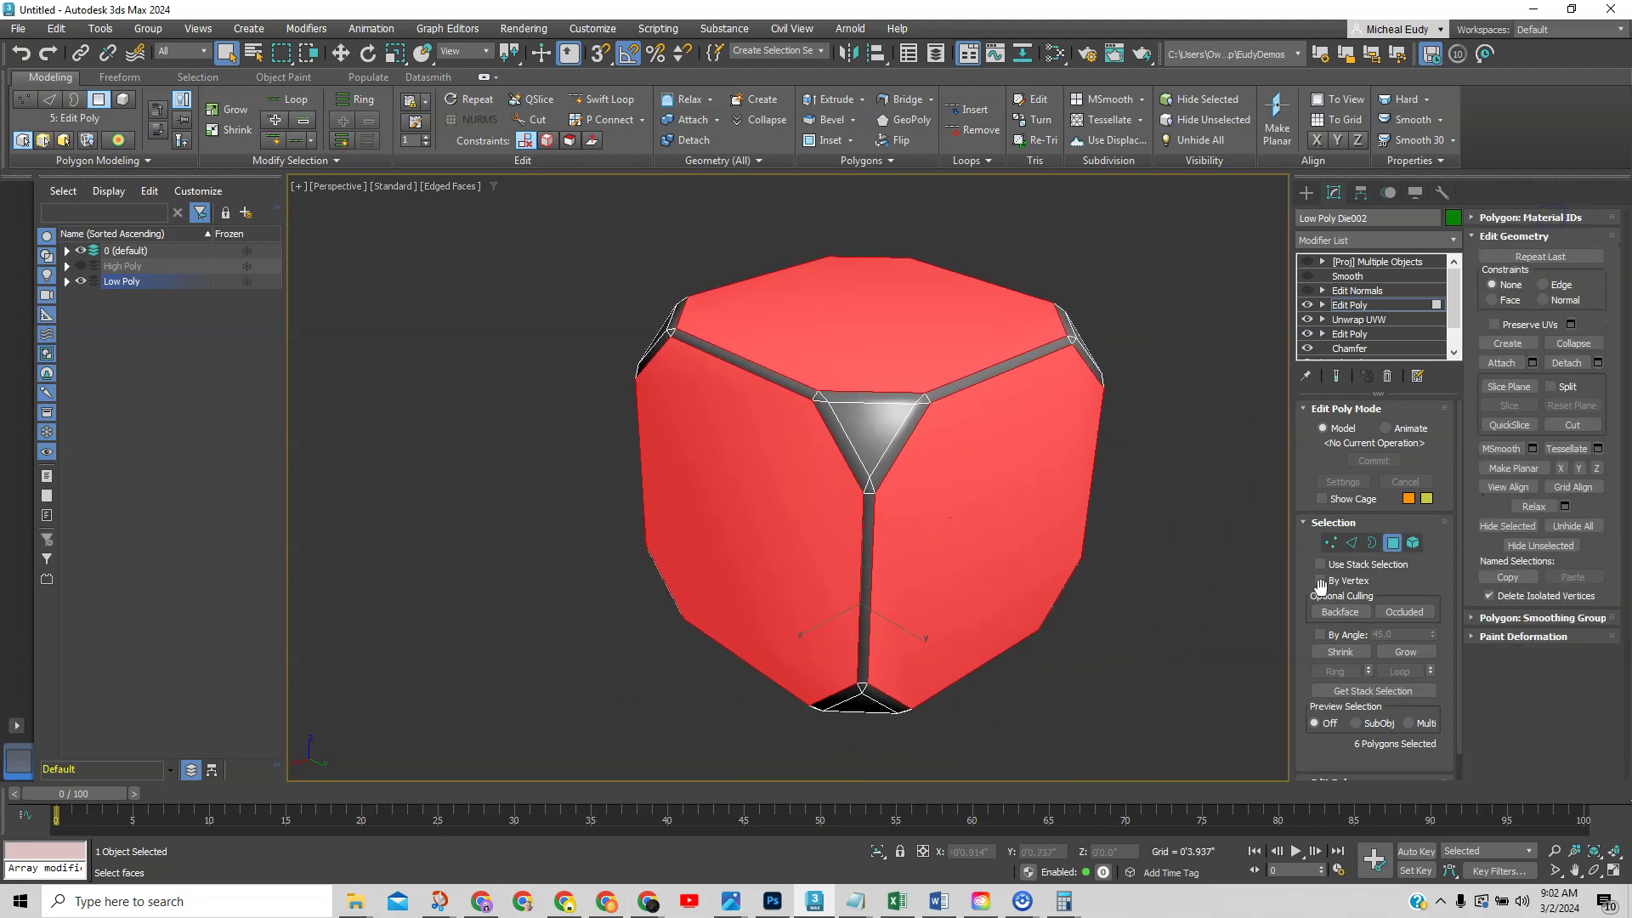
scroll(1309, 582, down, 1)
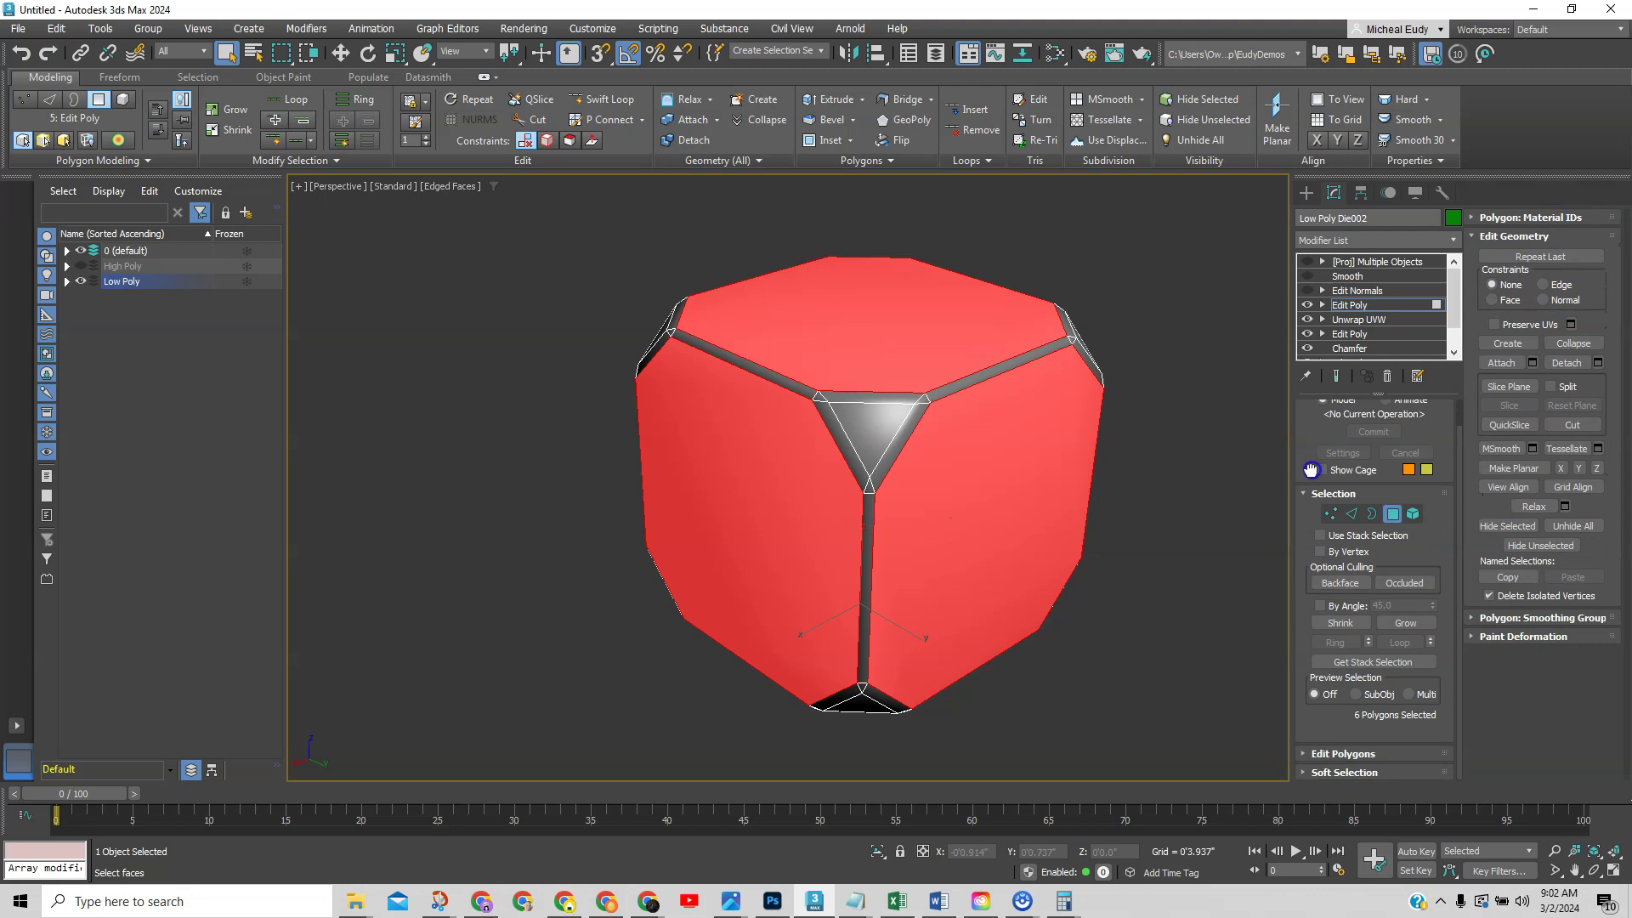
click(1339, 753)
click(1570, 280)
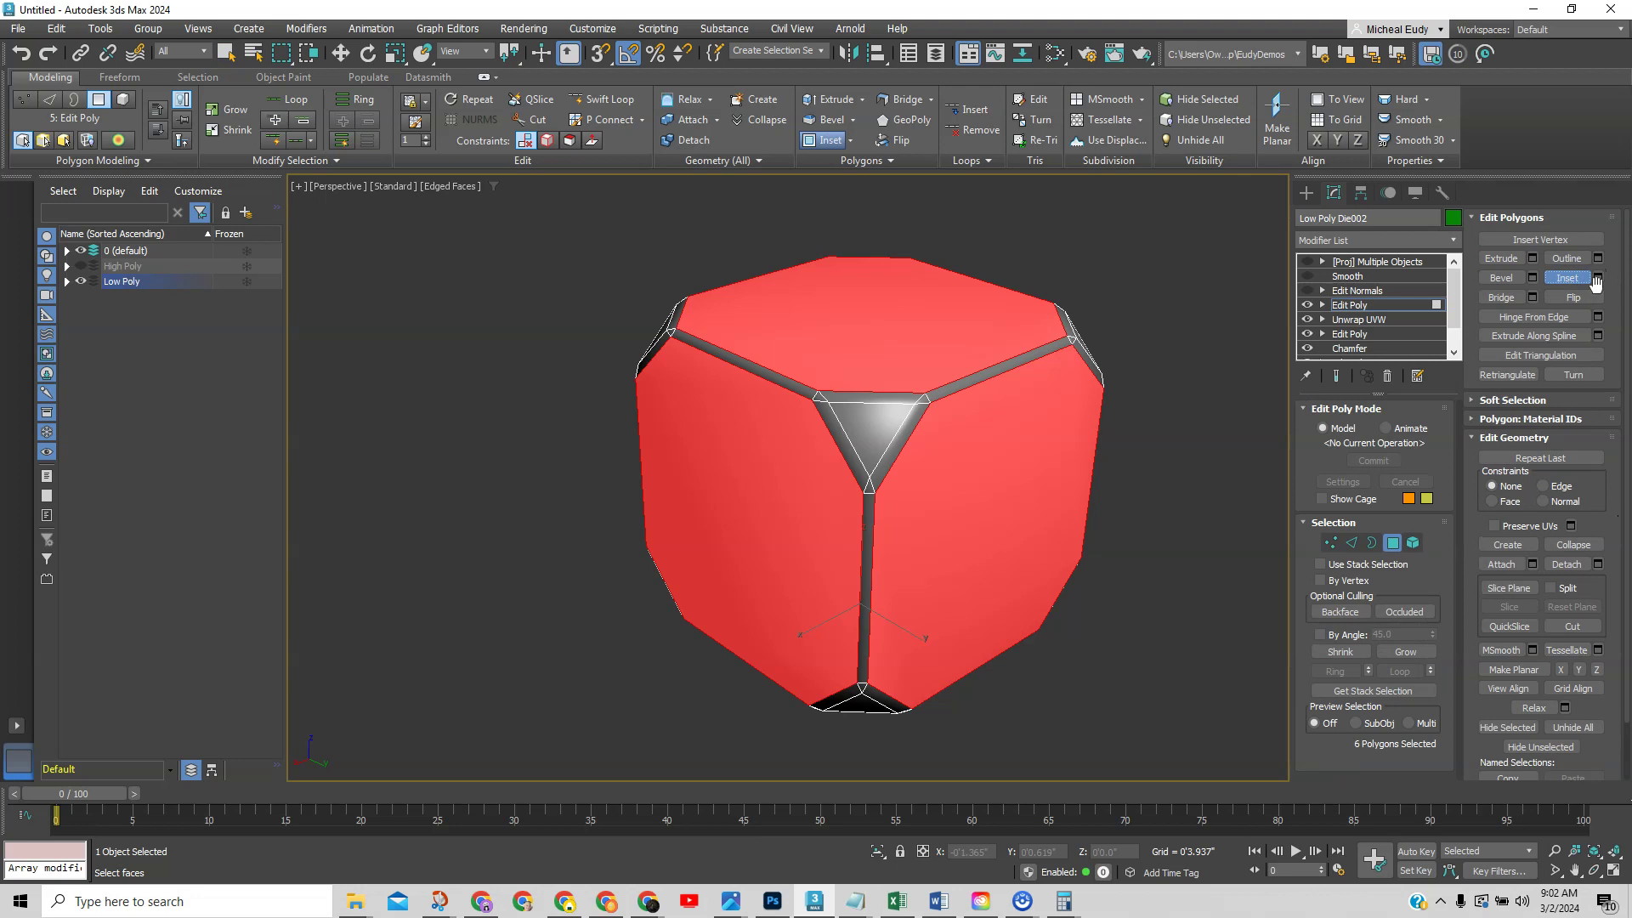
click(1598, 278)
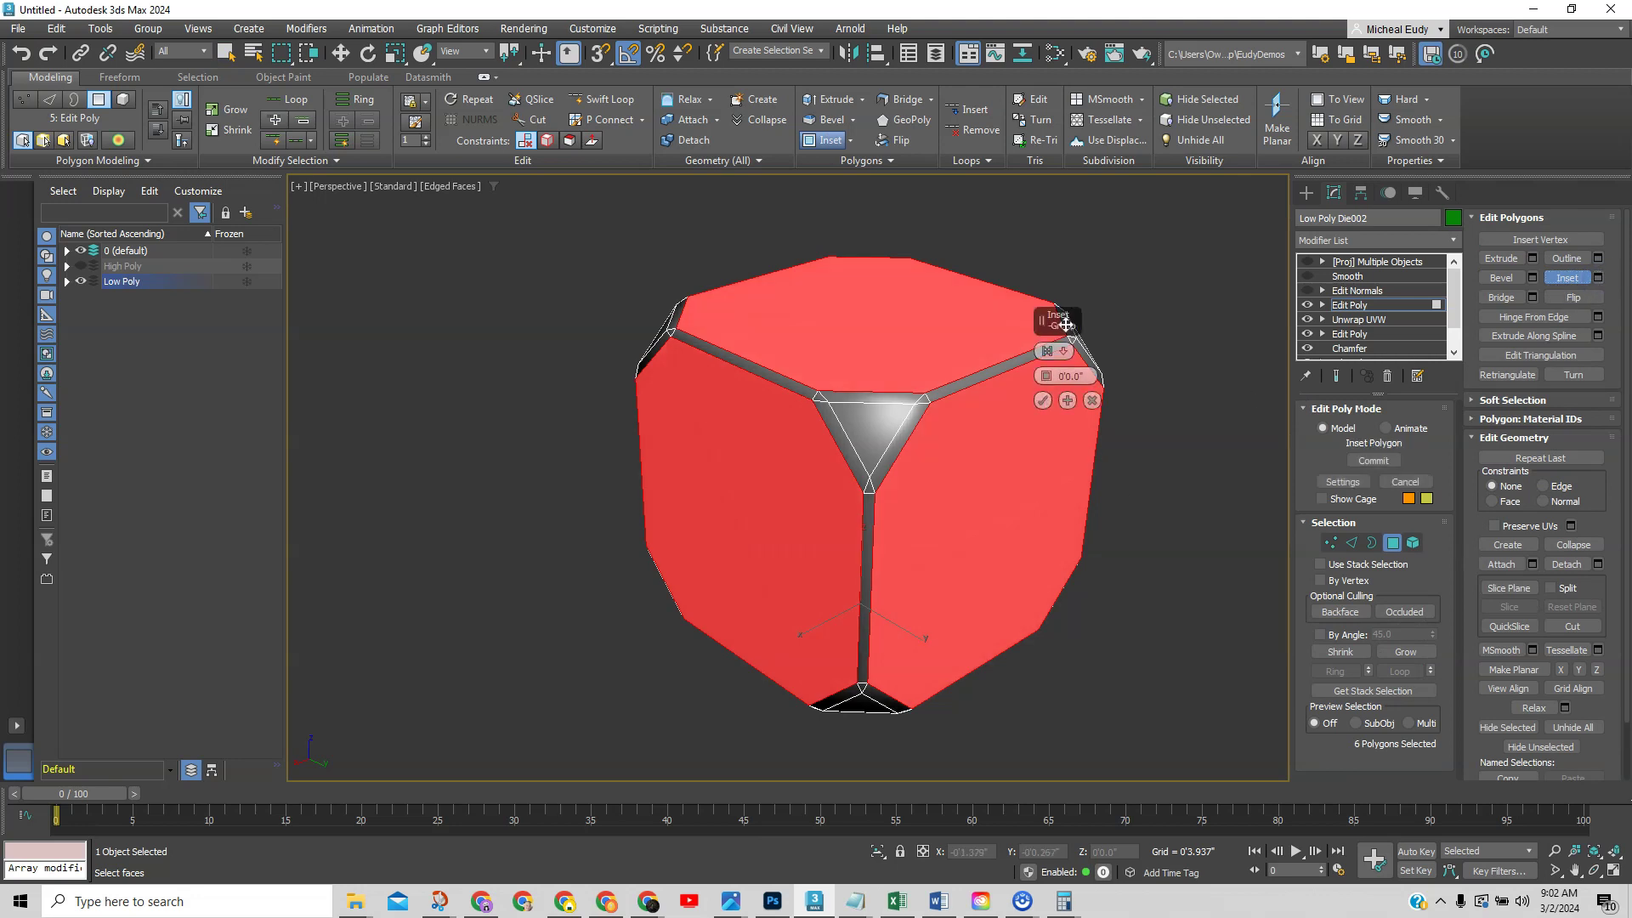
drag(1061, 317, 1157, 261)
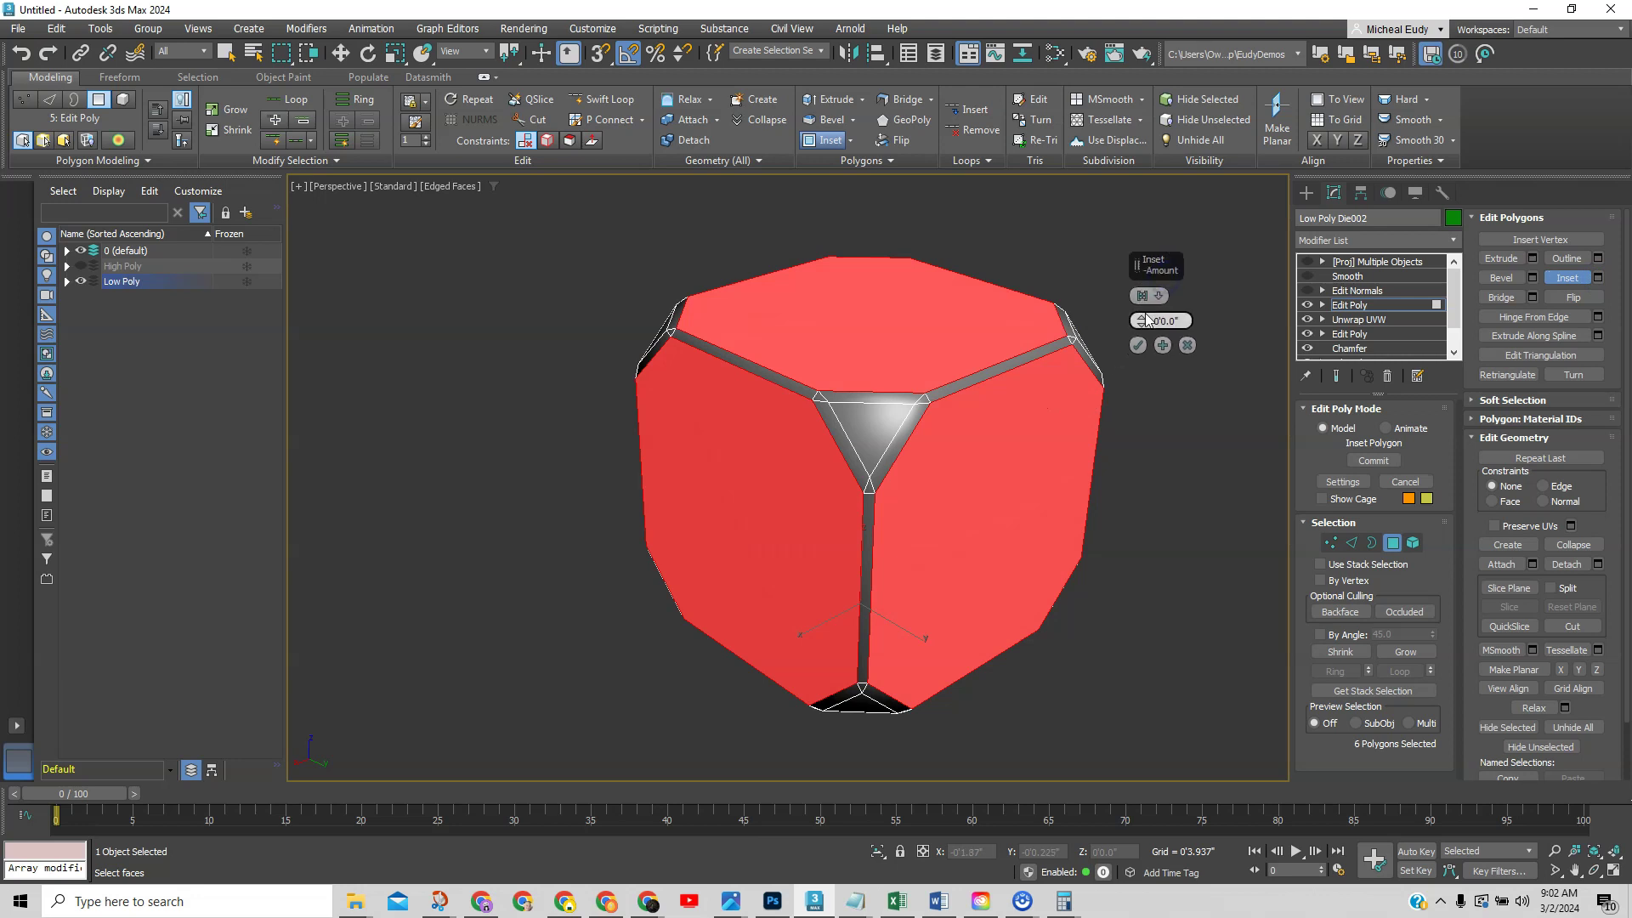
drag(1142, 321, 1143, 319)
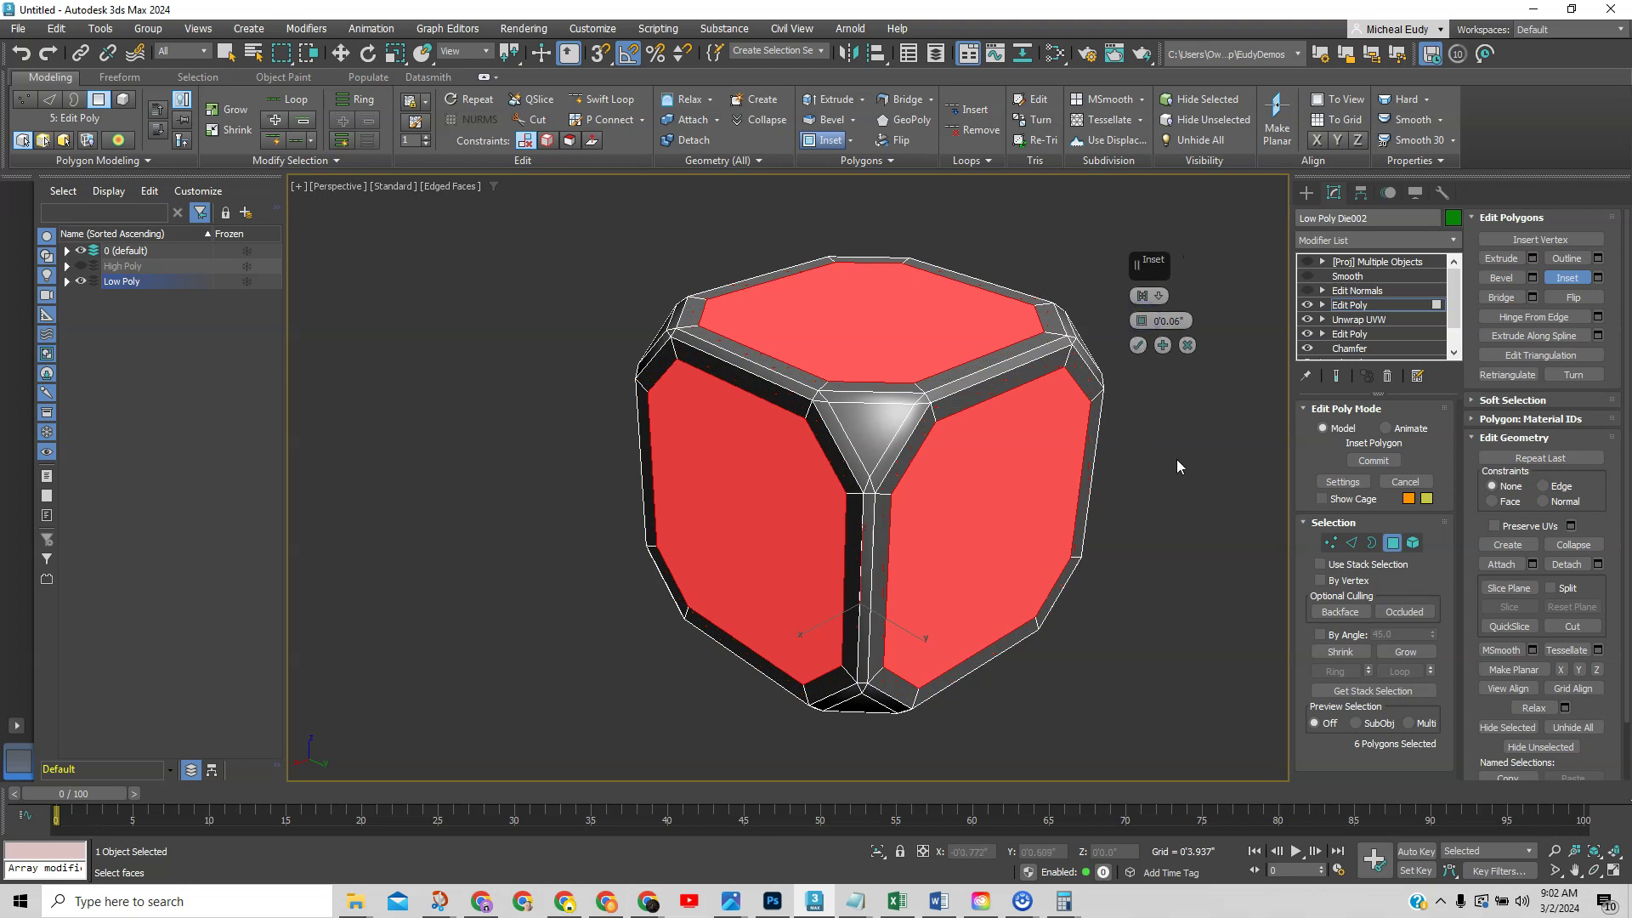
click(1138, 345)
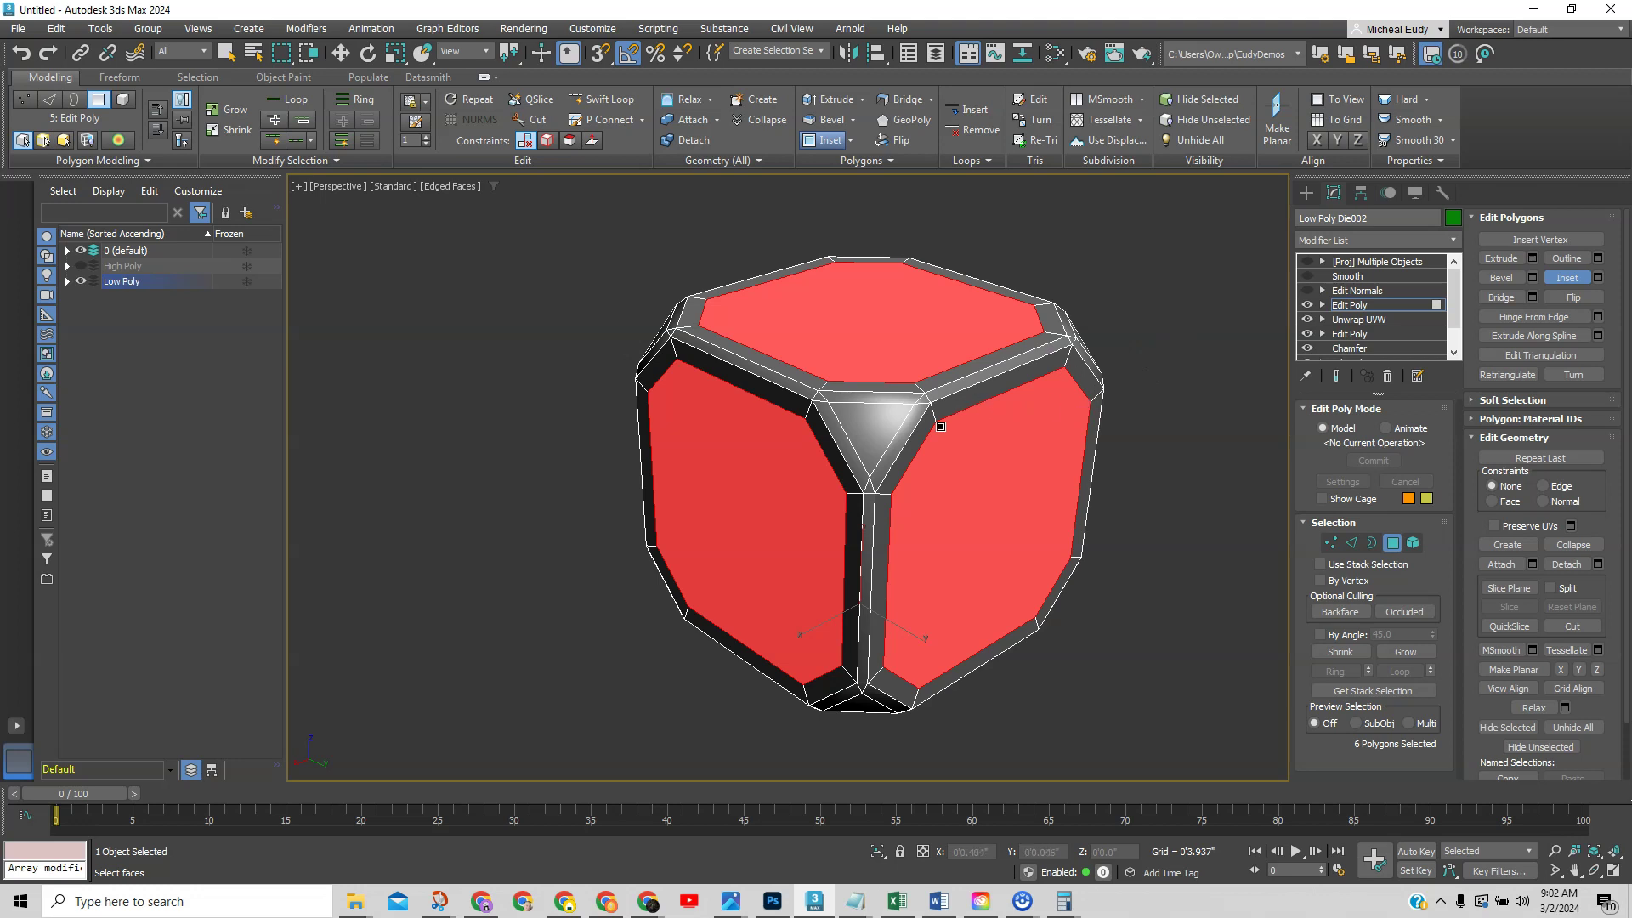
click(1169, 555)
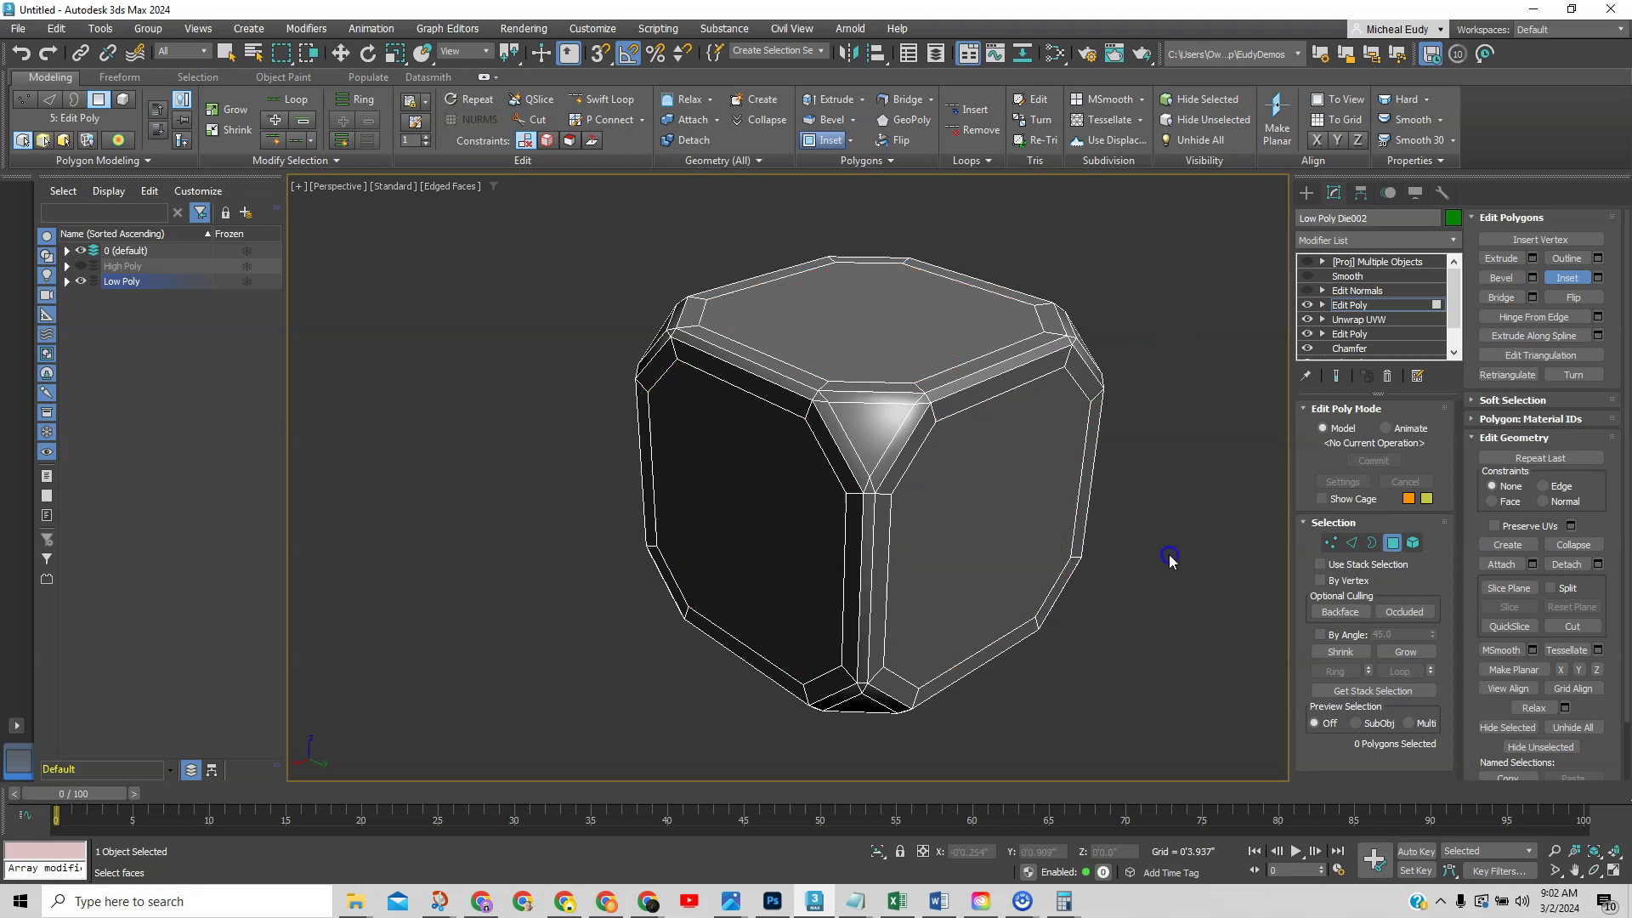
Leave polygon editing, turn the Edit Normals modifier back on and inspect the normals around the inset faces
click(1393, 543)
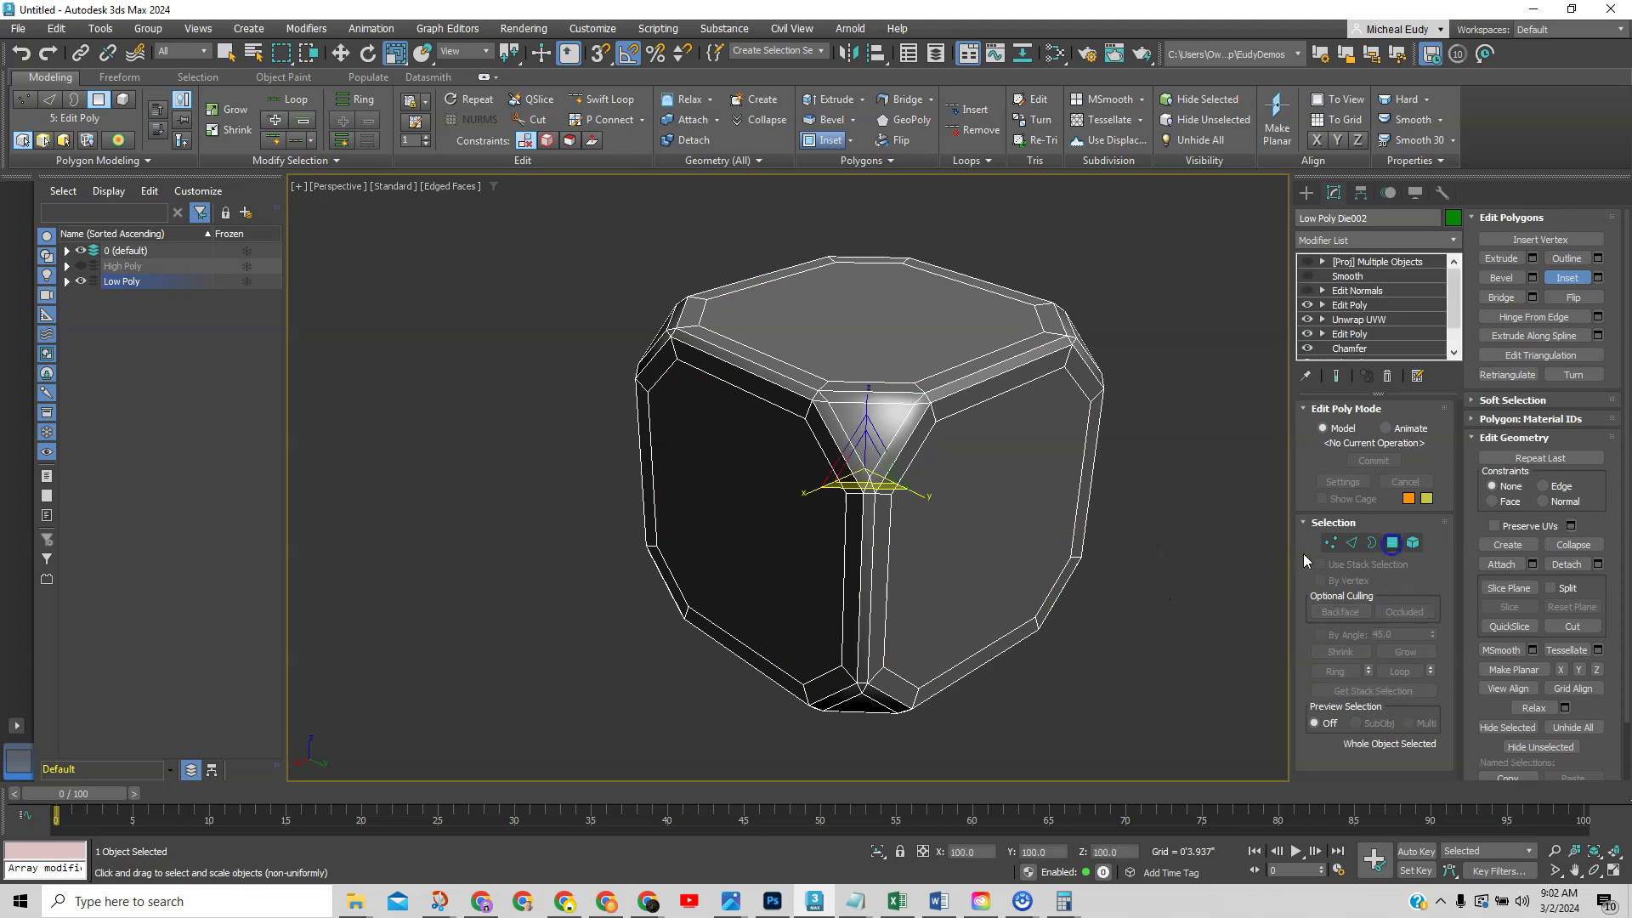
click(1310, 291)
click(1357, 291)
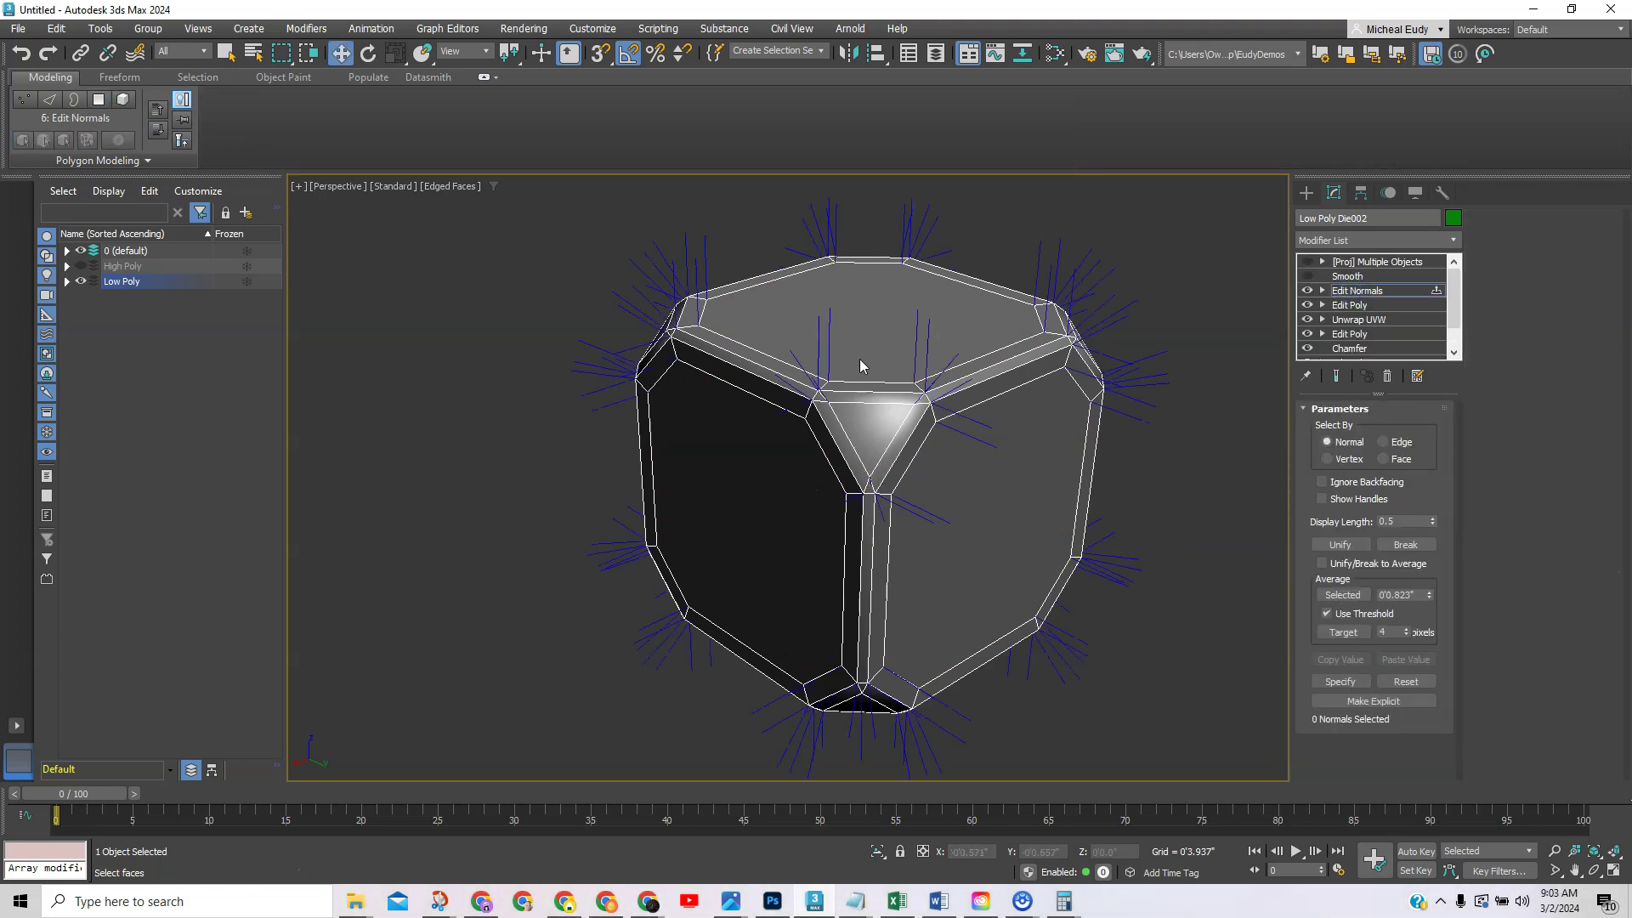
scroll(848, 359, up, 5)
alt+middle_drag(849, 359, 816, 437)
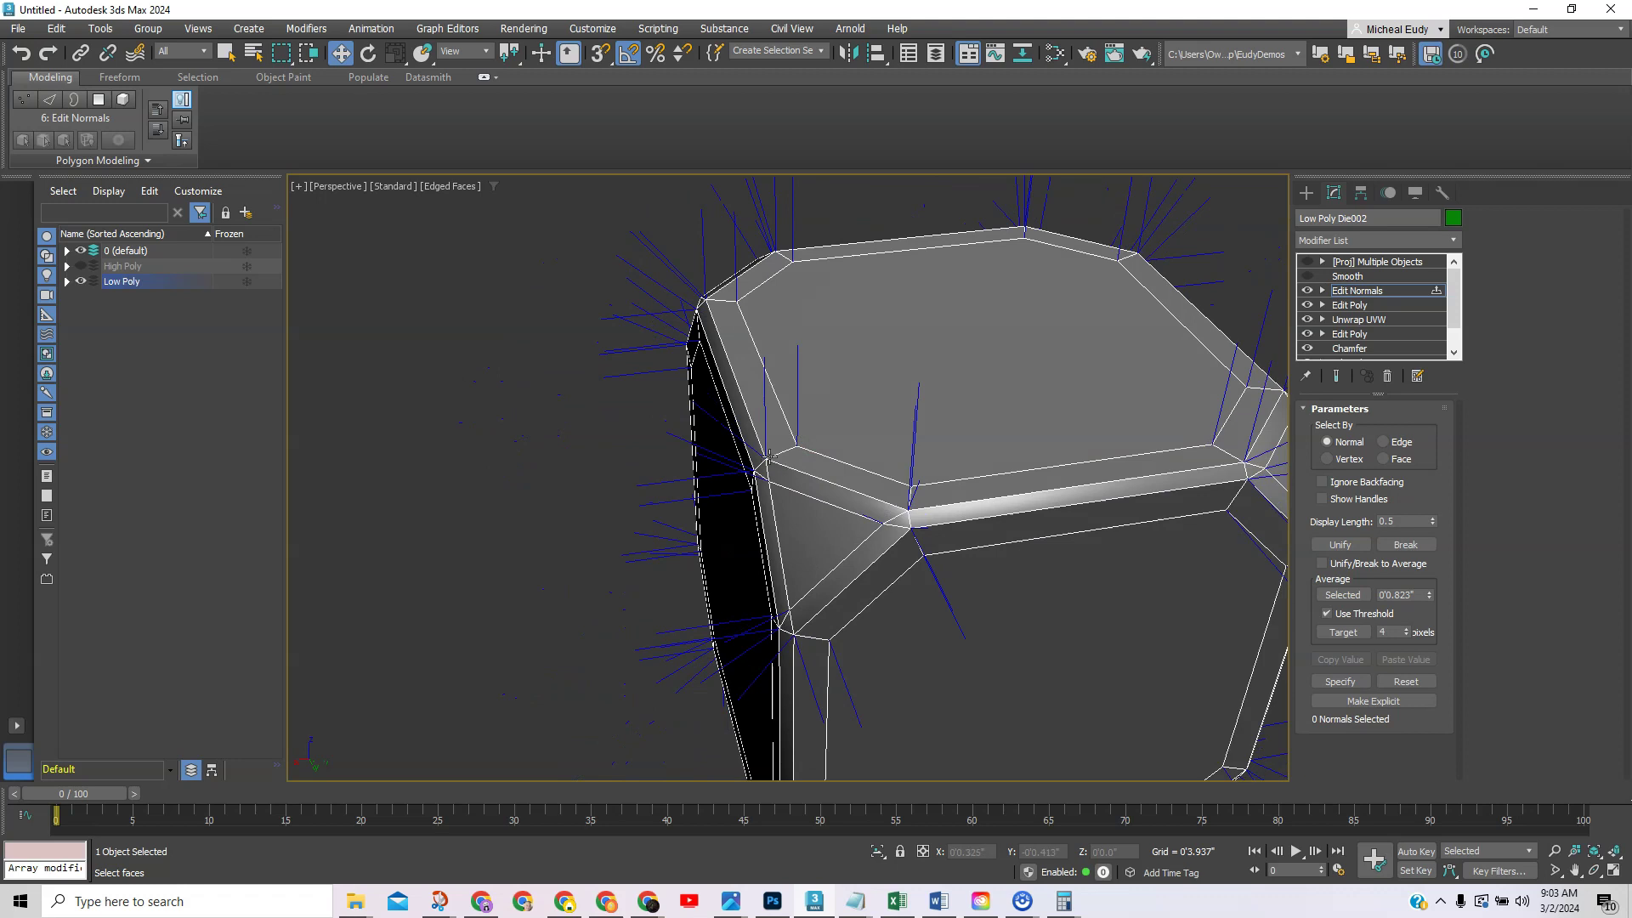
alt+middle_drag(842, 478, 875, 482)
scroll(897, 467, down, 5)
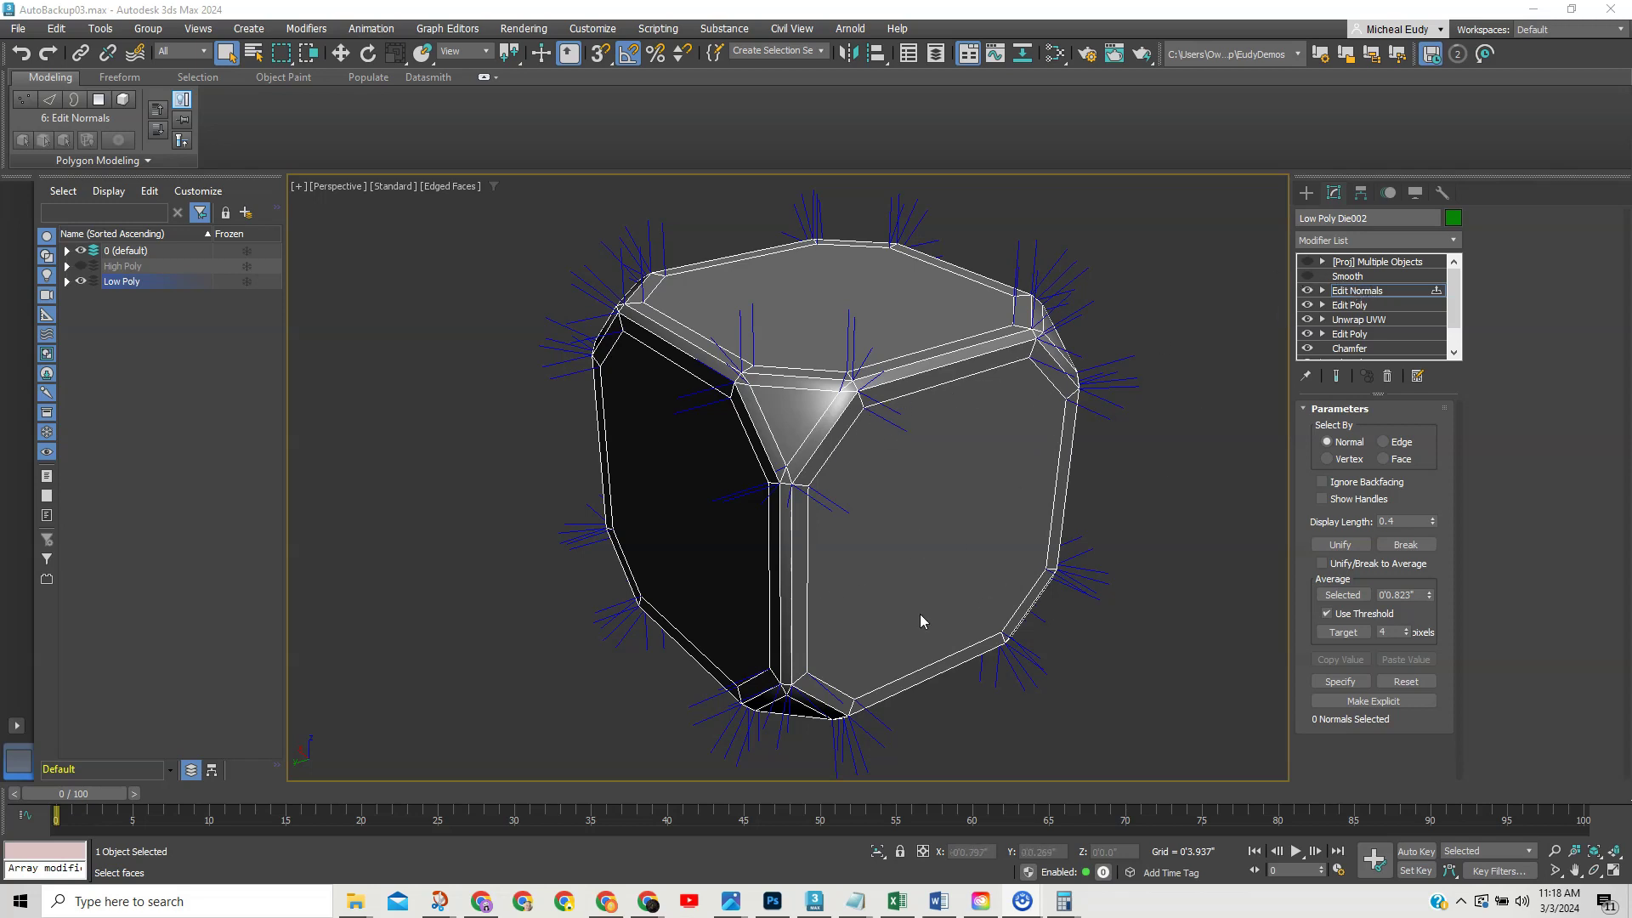
Add a second Unwrap UVW modifier above Edit Normals and clear its face selection
click(1361, 294)
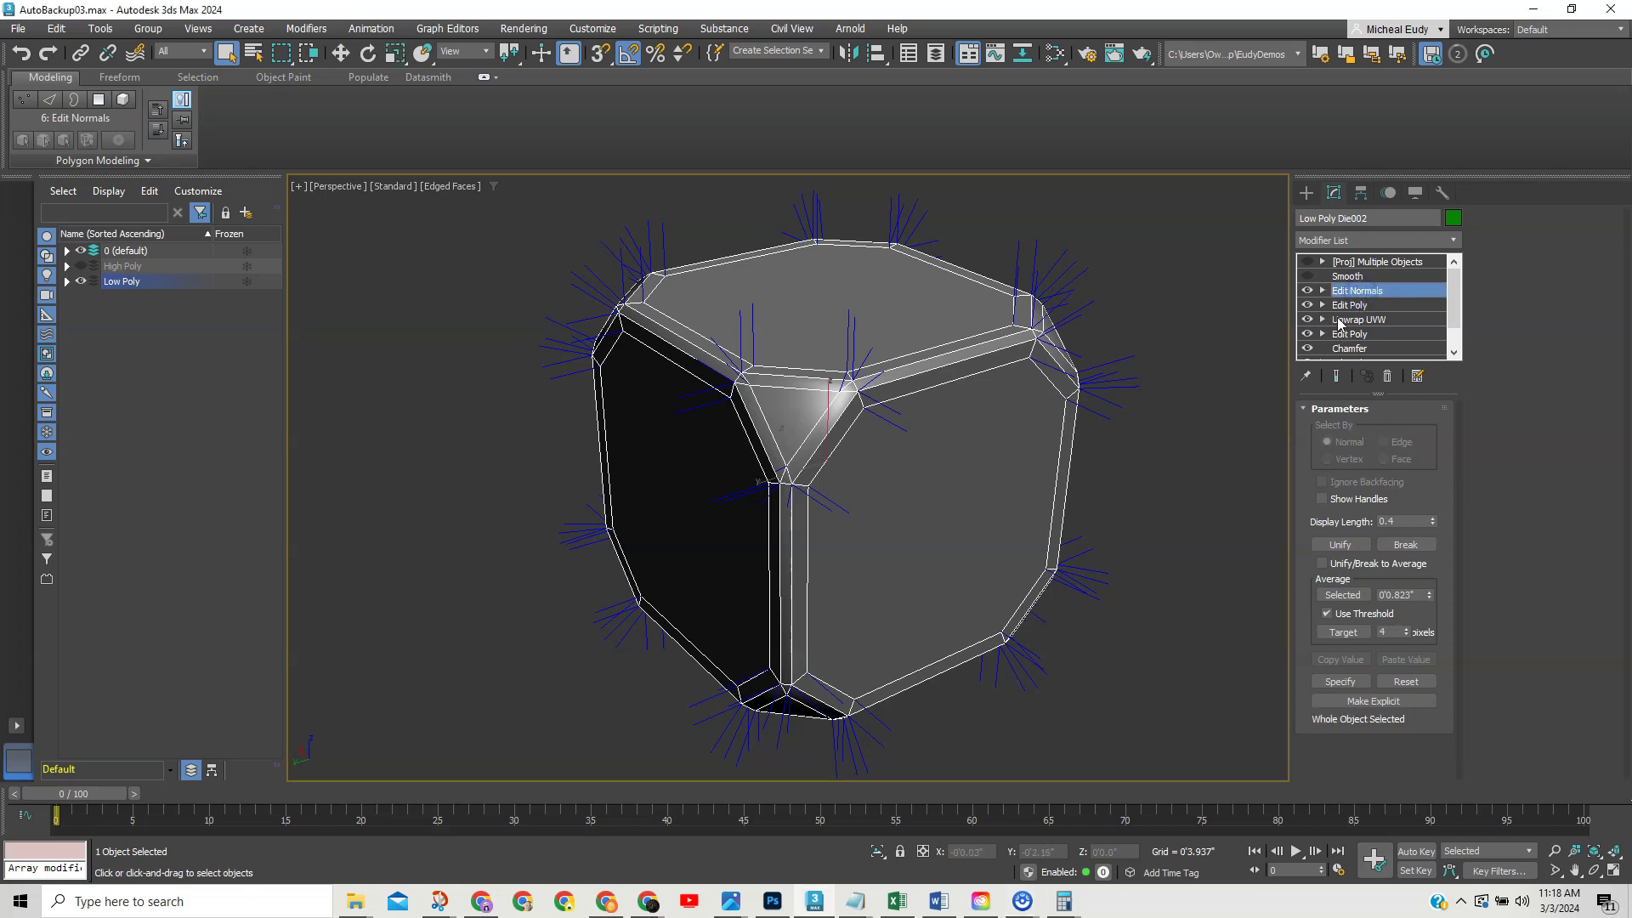
click(1456, 242)
drag(1462, 270, 1455, 715)
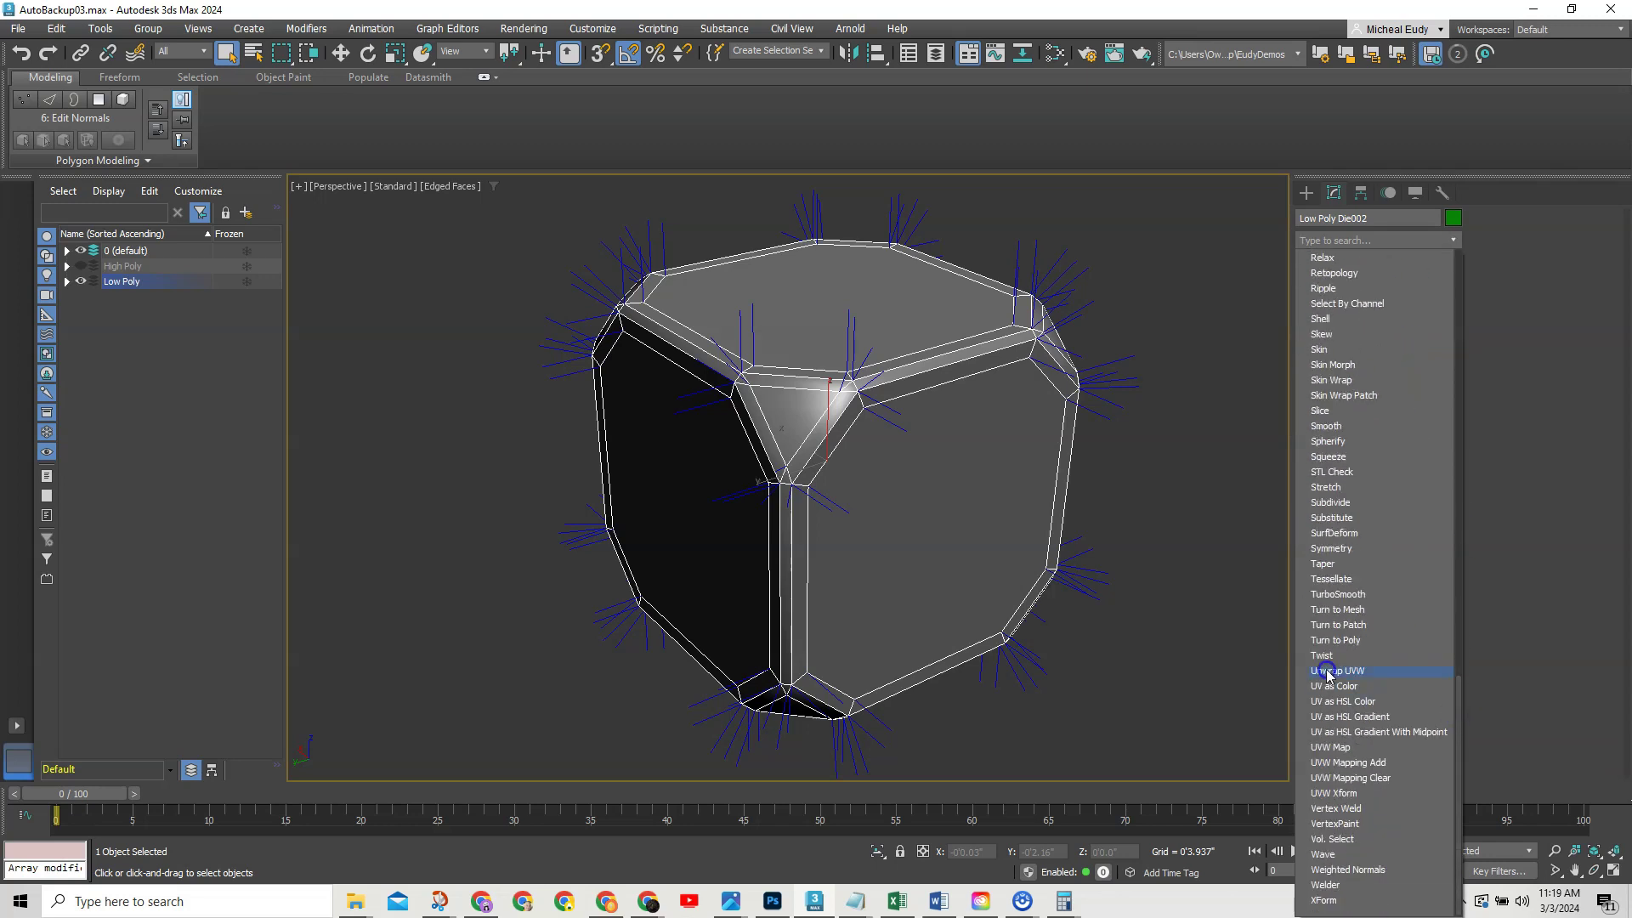
click(1329, 671)
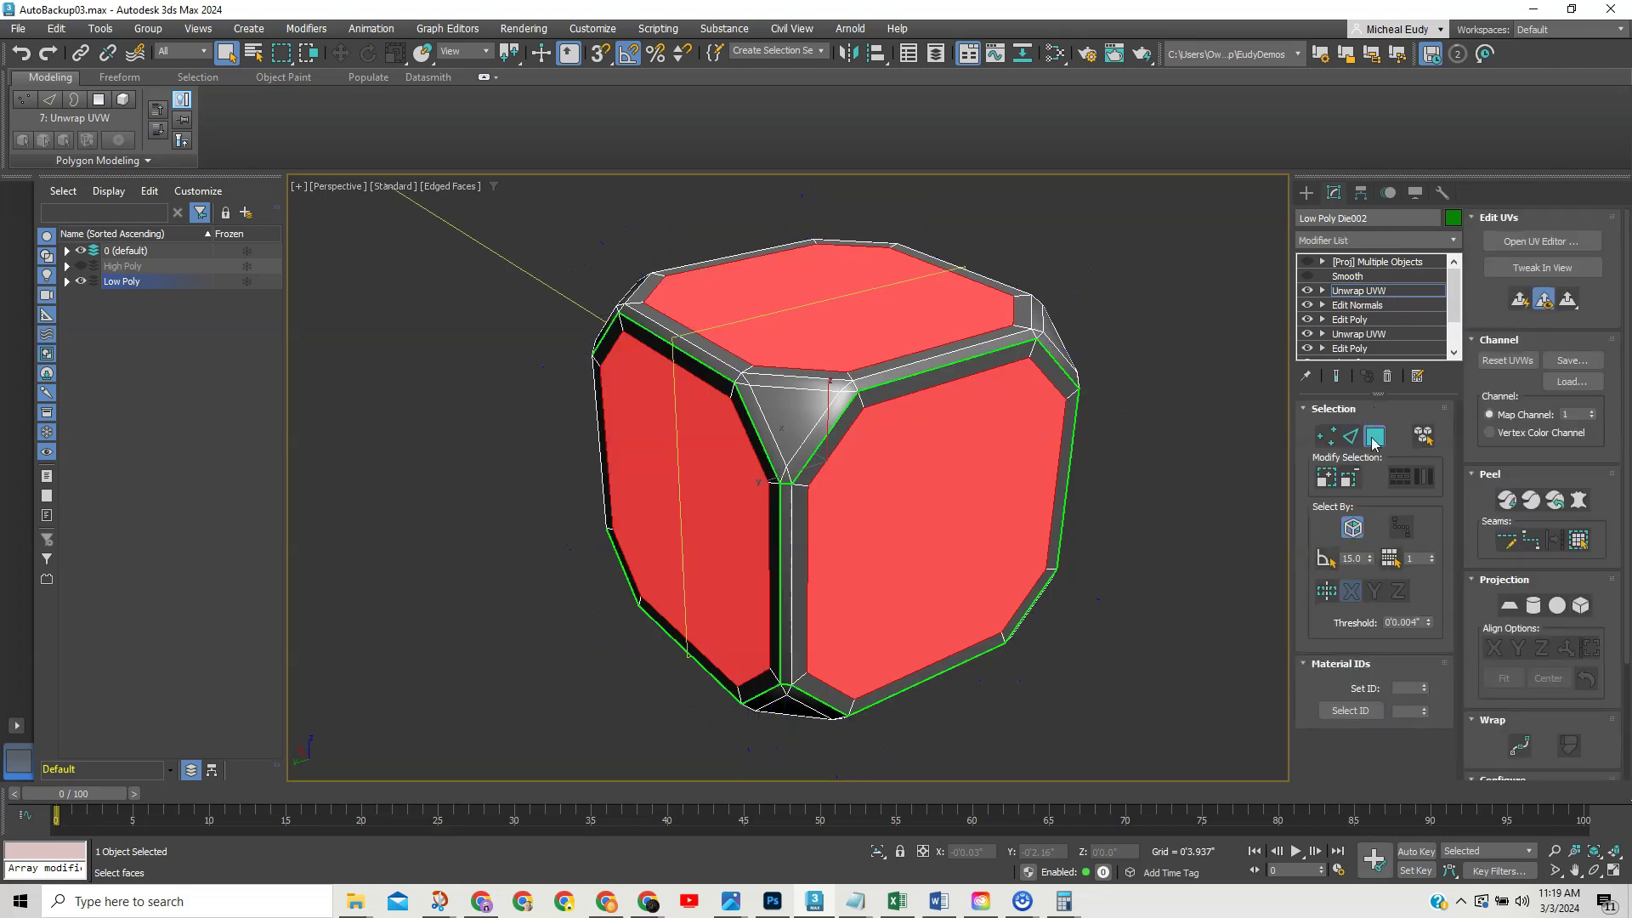
click(1208, 466)
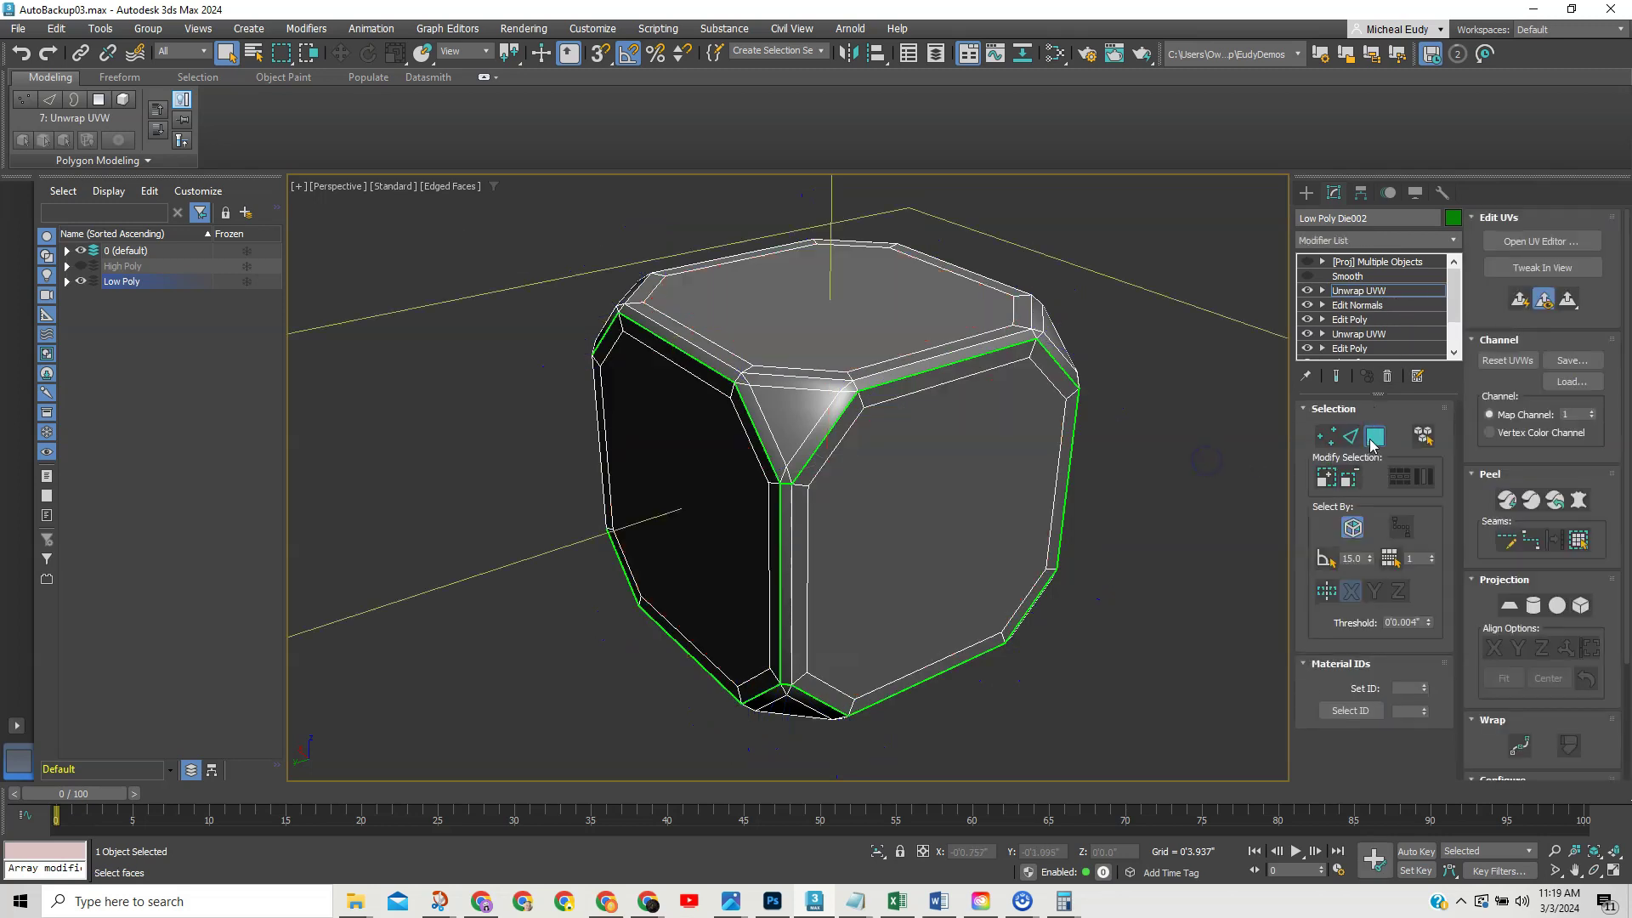
Open the UV editor for the new Unwrap UVW modifier, hide the checker background and reposition the editor beside the die
click(1358, 291)
click(1513, 243)
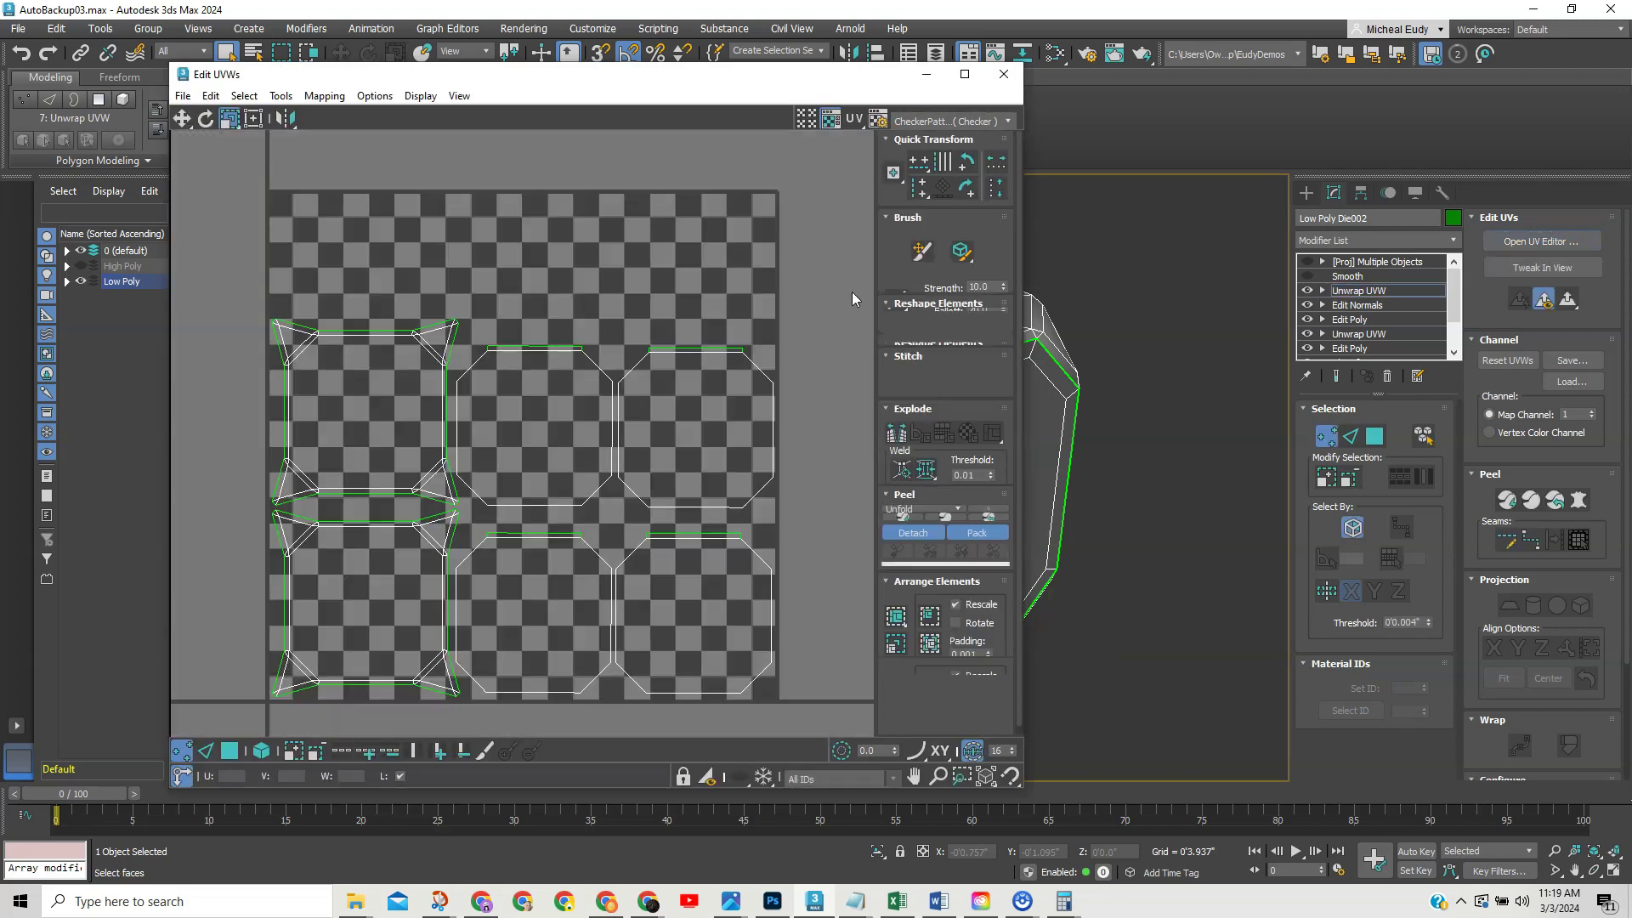
drag(663, 74, 537, 72)
alt+middle_drag(1014, 487, 1148, 469)
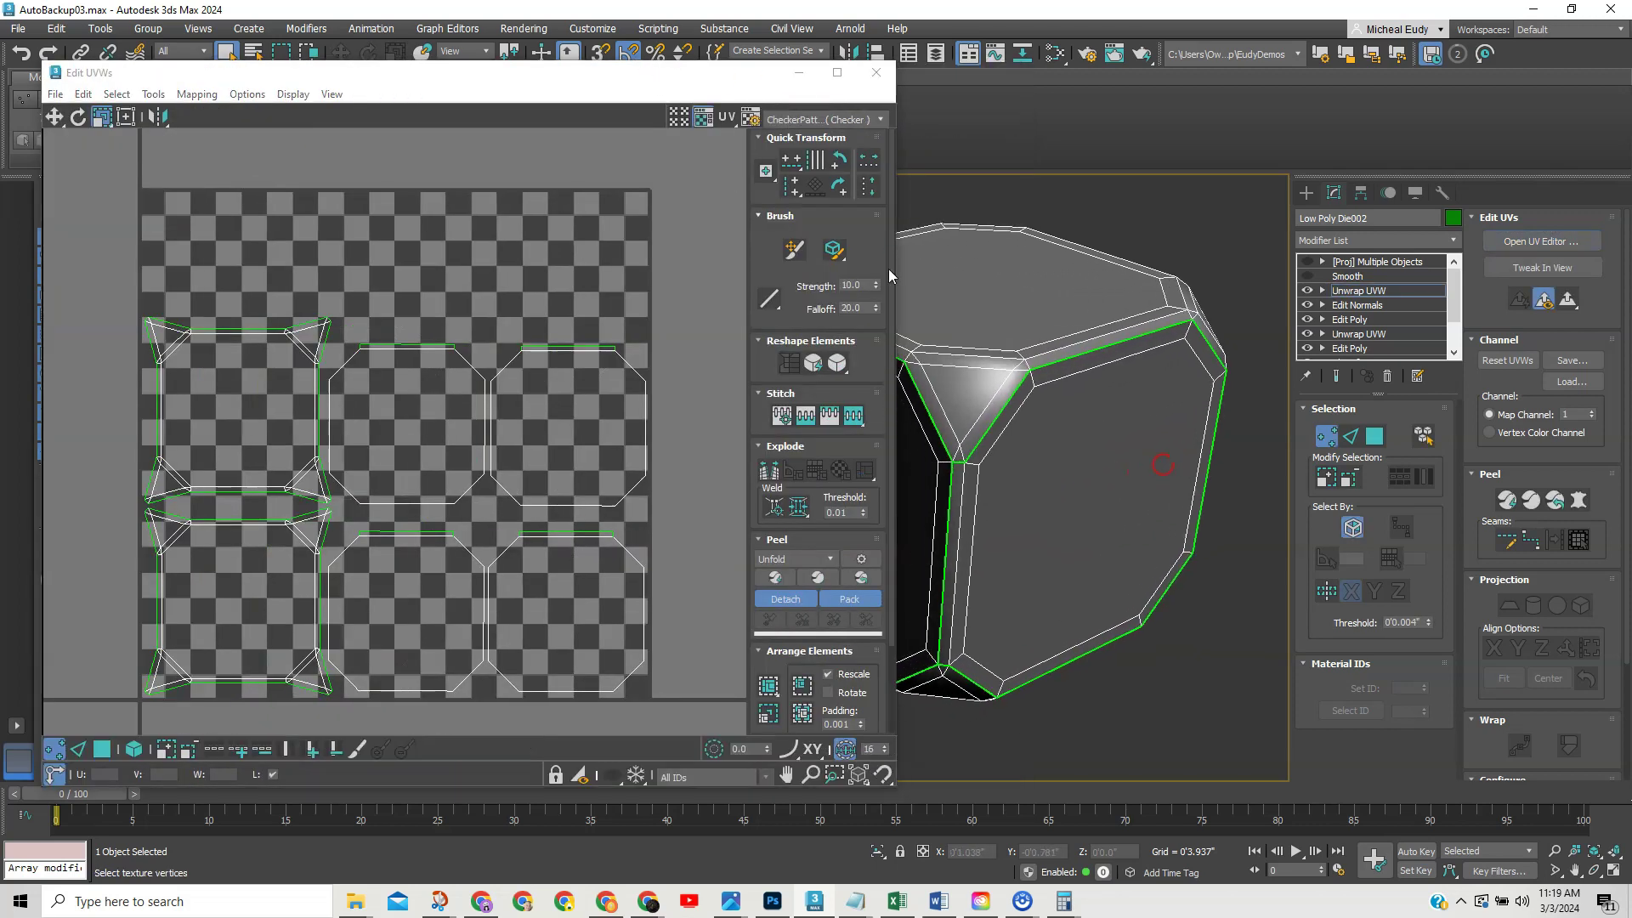
click(703, 119)
click(579, 81)
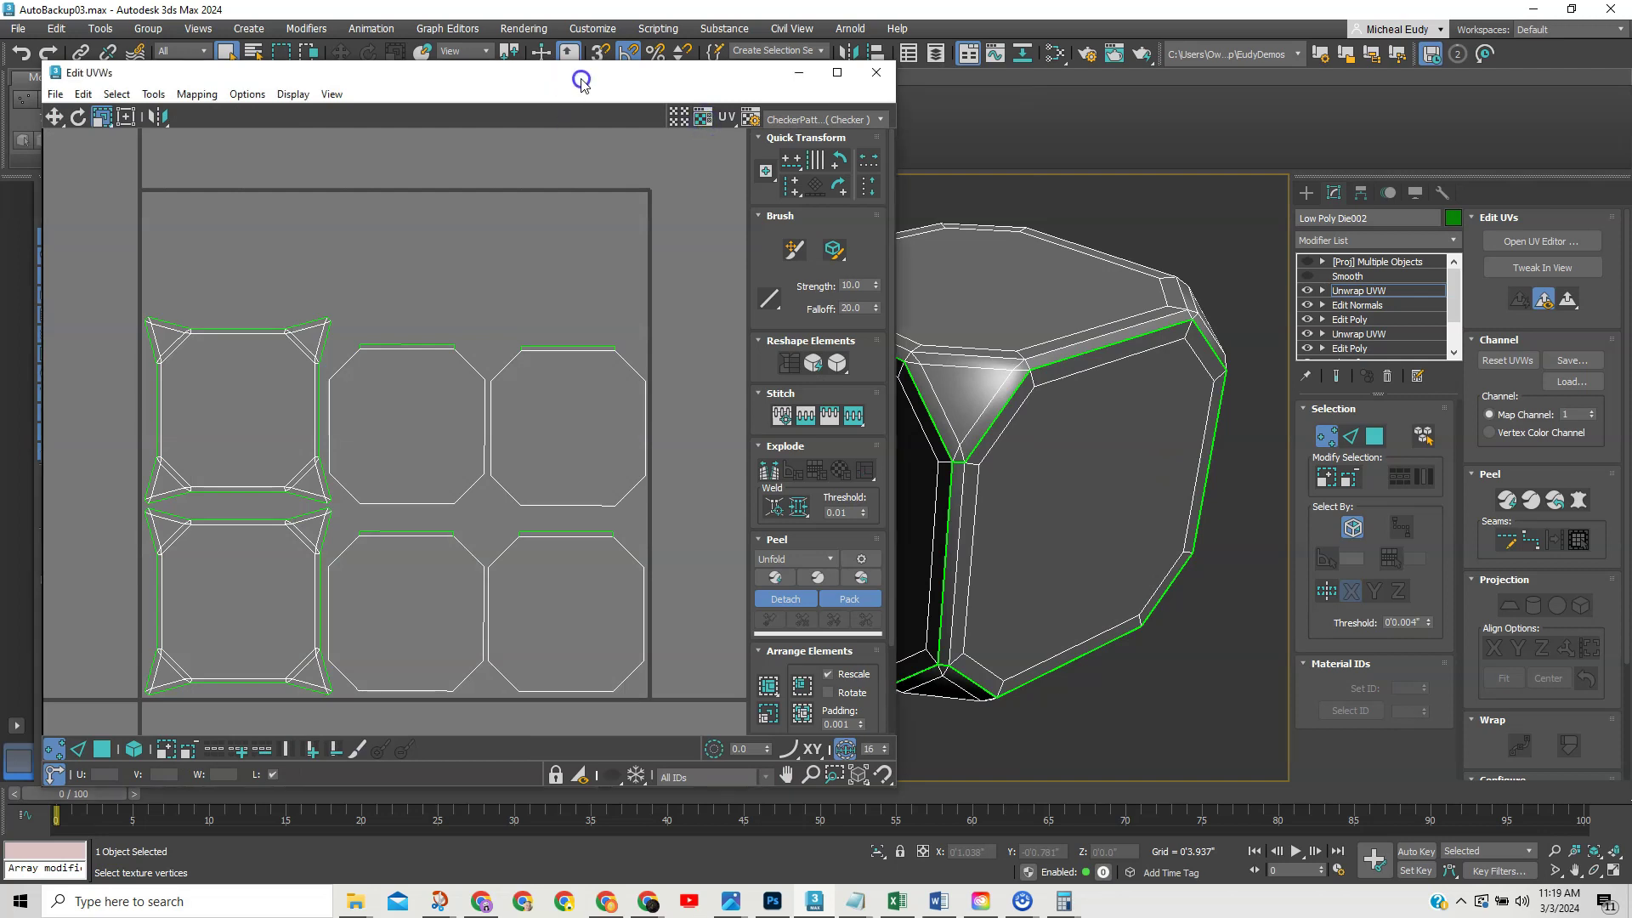
drag(534, 79, 564, 59)
click(467, 129)
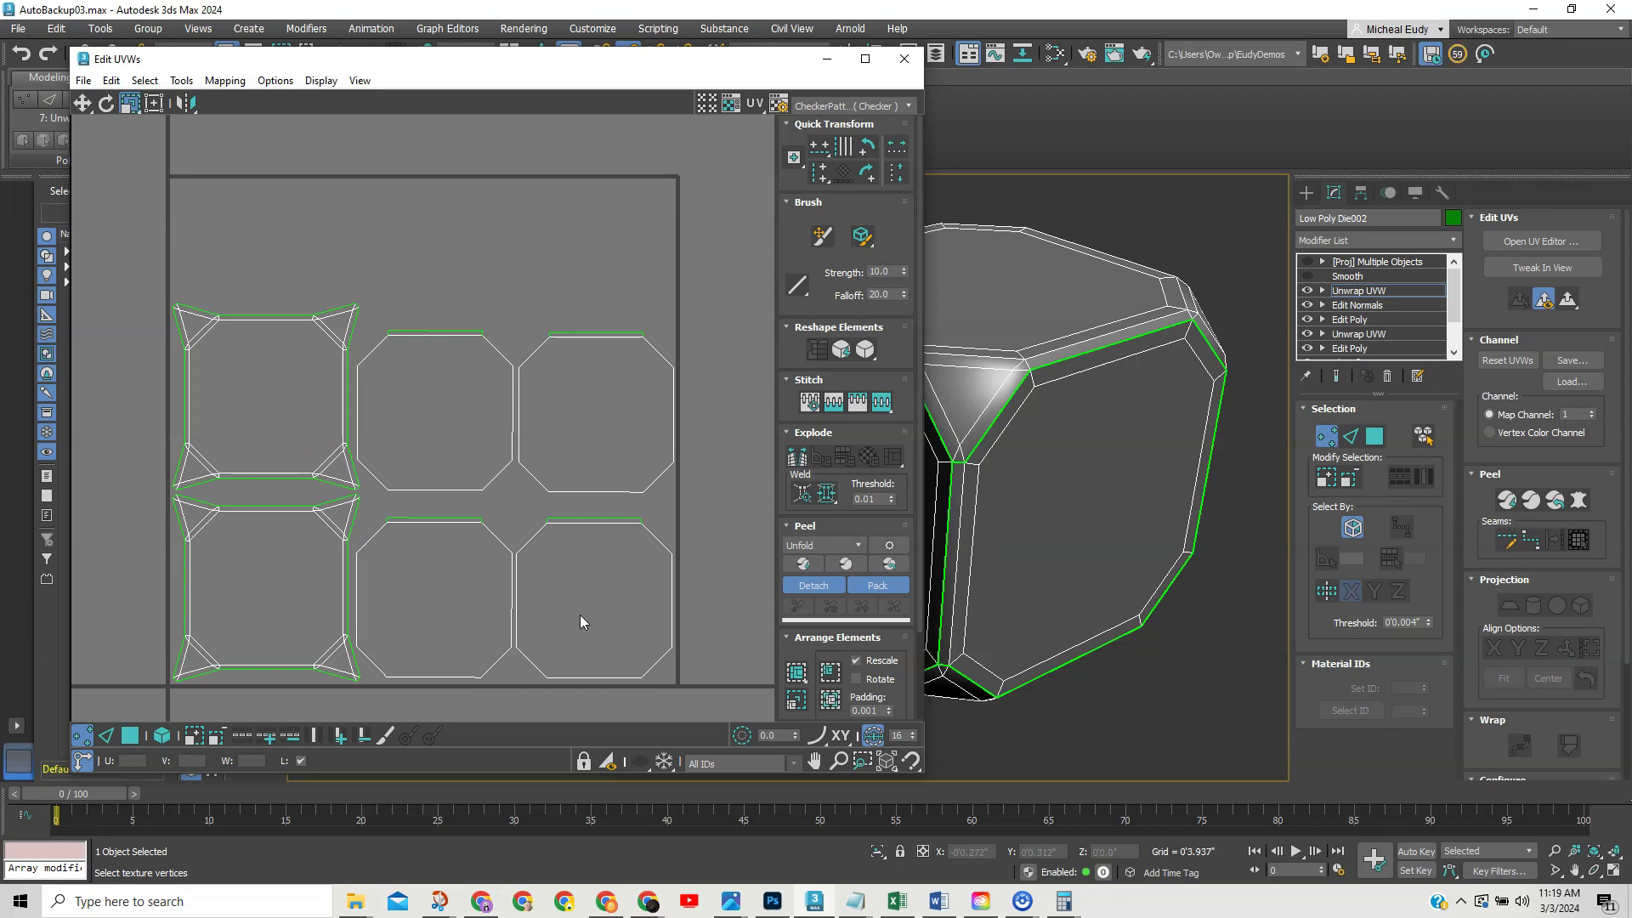
scroll(1452, 313, down, 1)
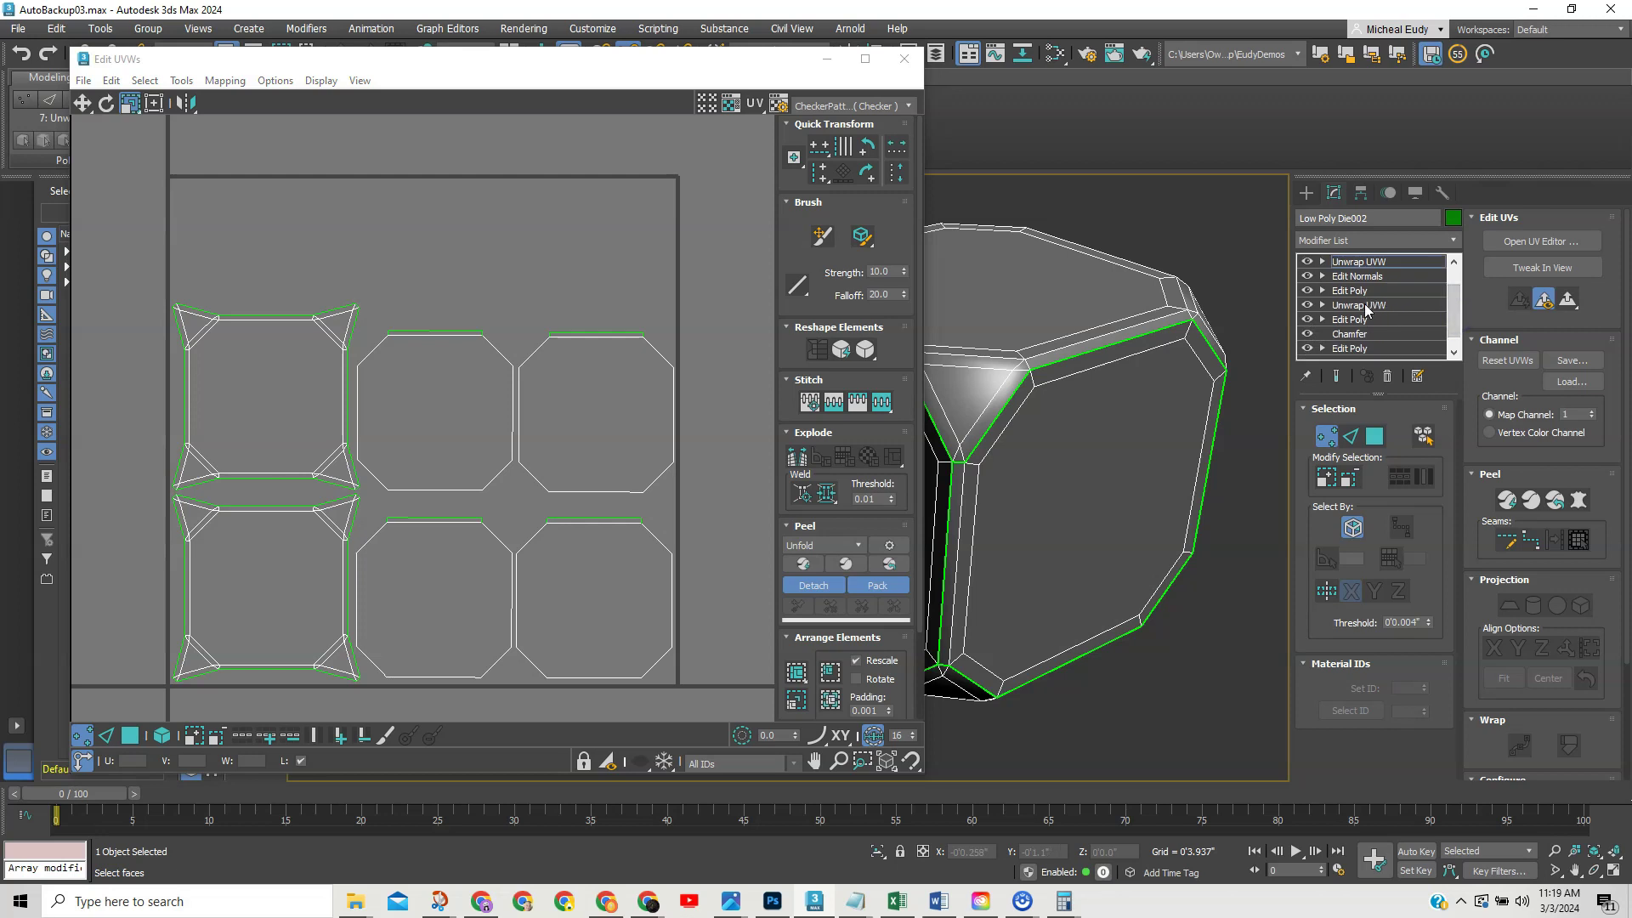
Switch the UV editor to polygon selection and select every polygon of the die's UV layout
drag(1458, 308, 1459, 281)
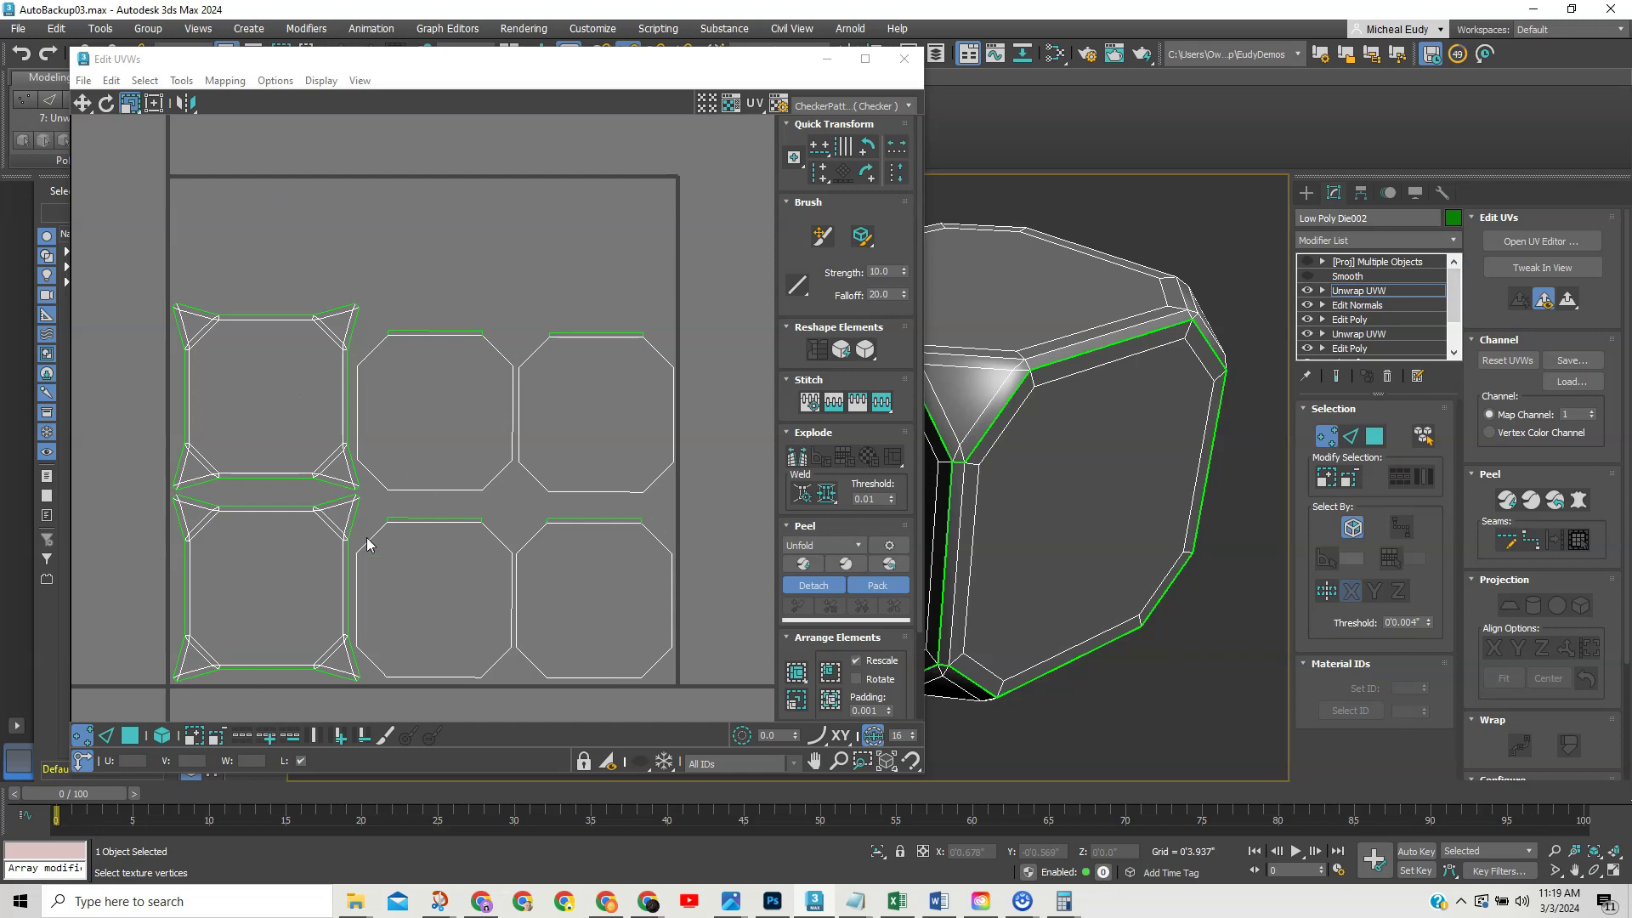
click(130, 736)
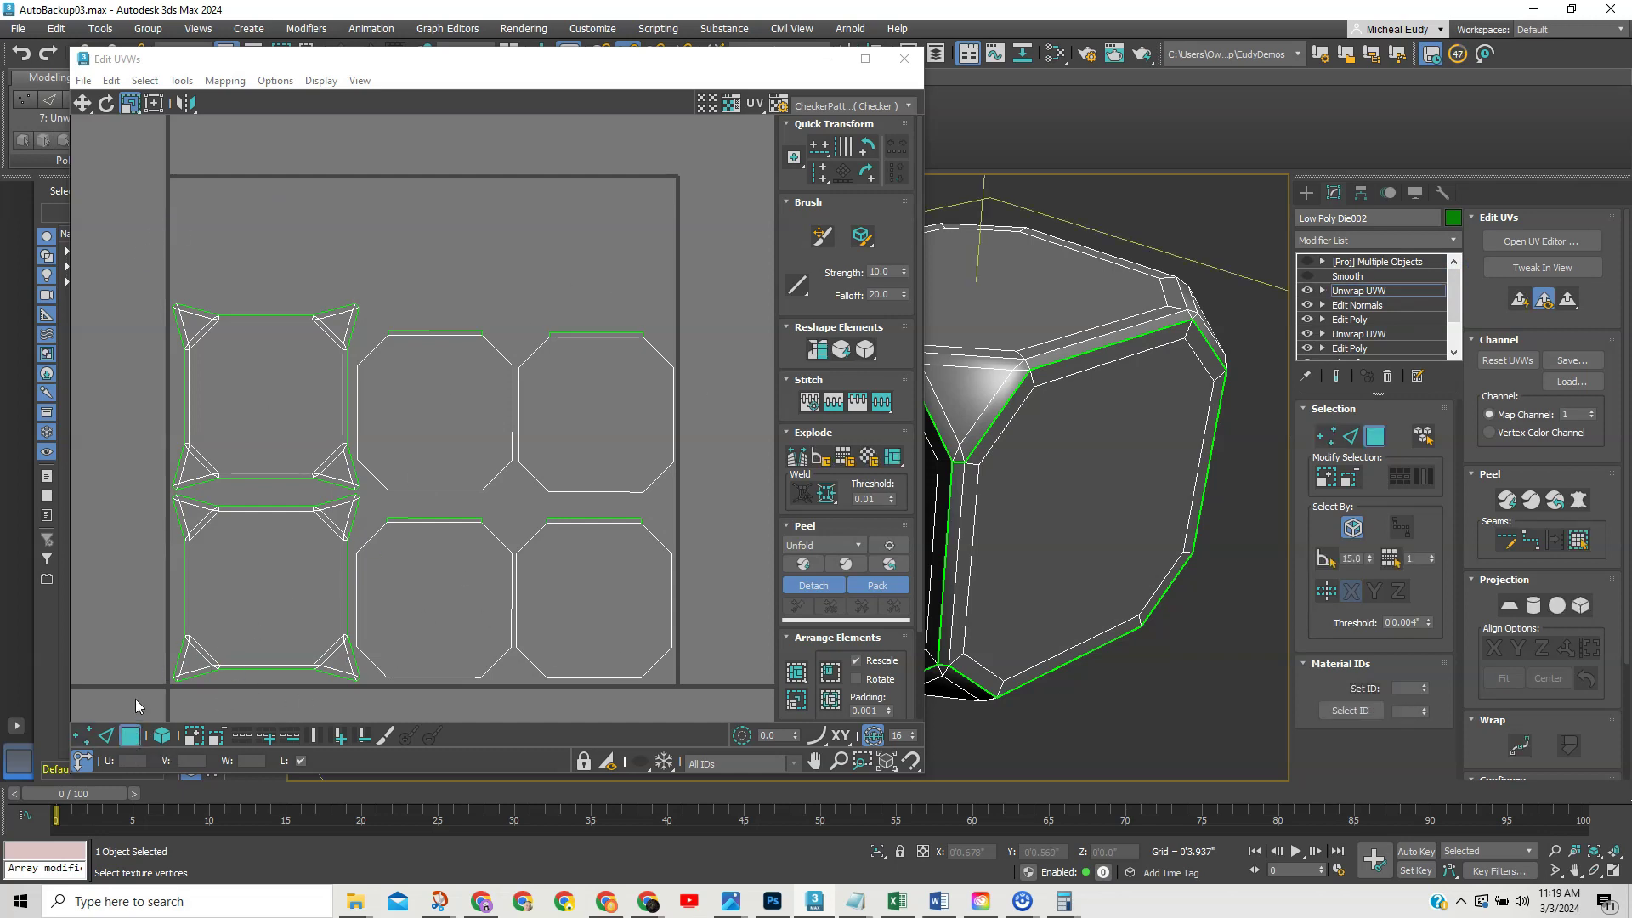
drag(123, 246, 715, 721)
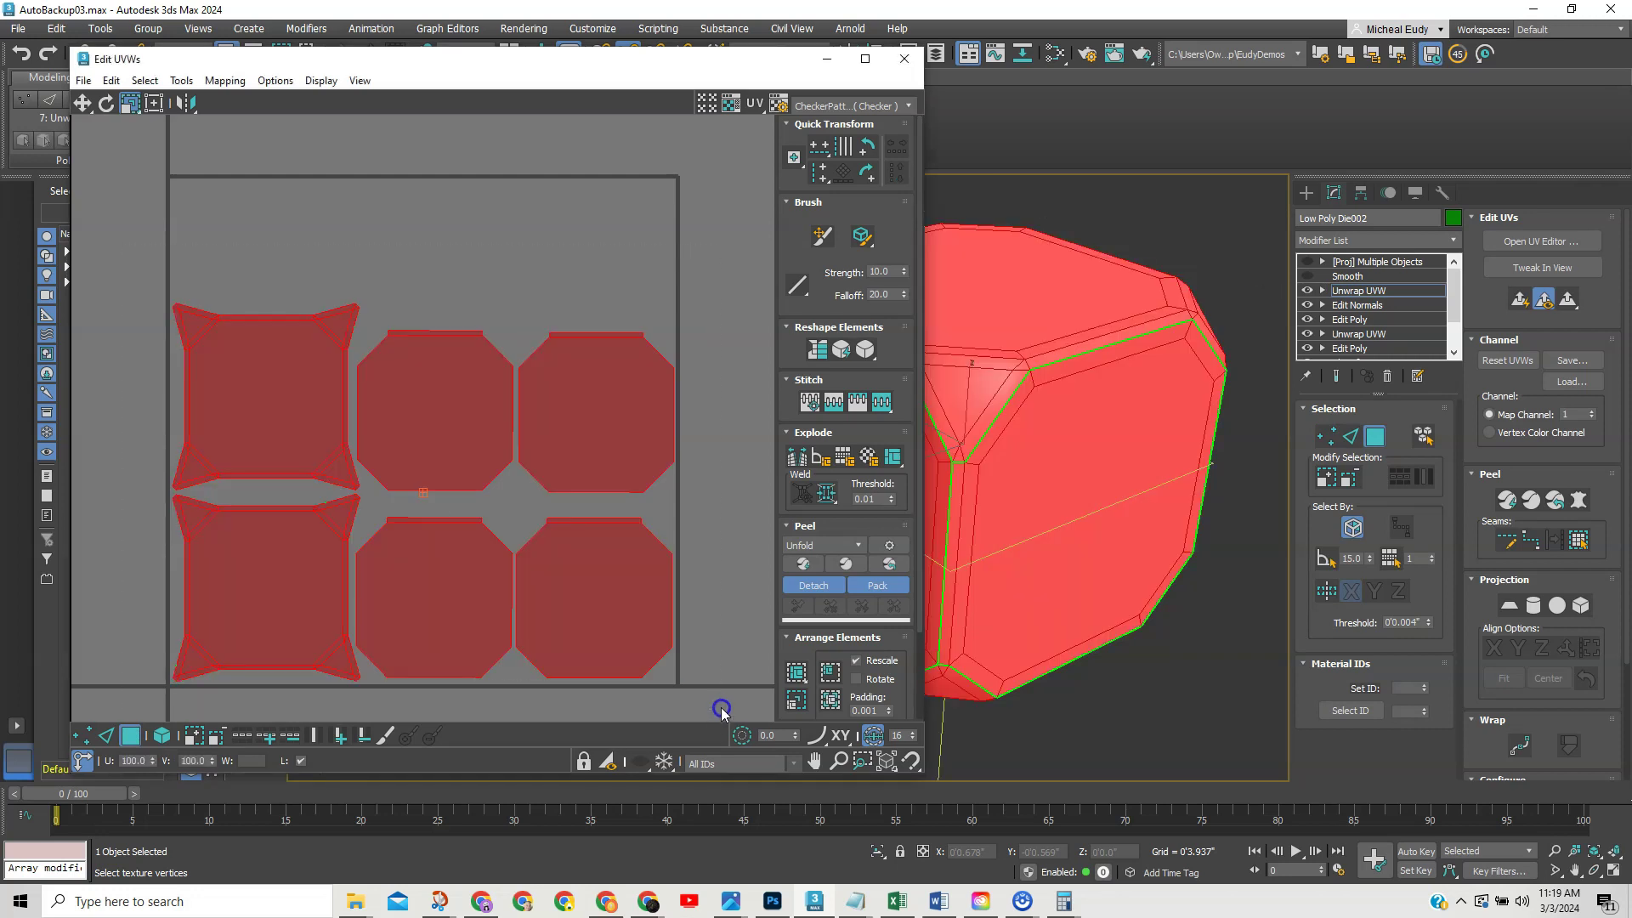
Relax the selected UVs by polygon angles with 100 iterations and an amount of 0.1, and clear the selection
click(192, 83)
click(207, 366)
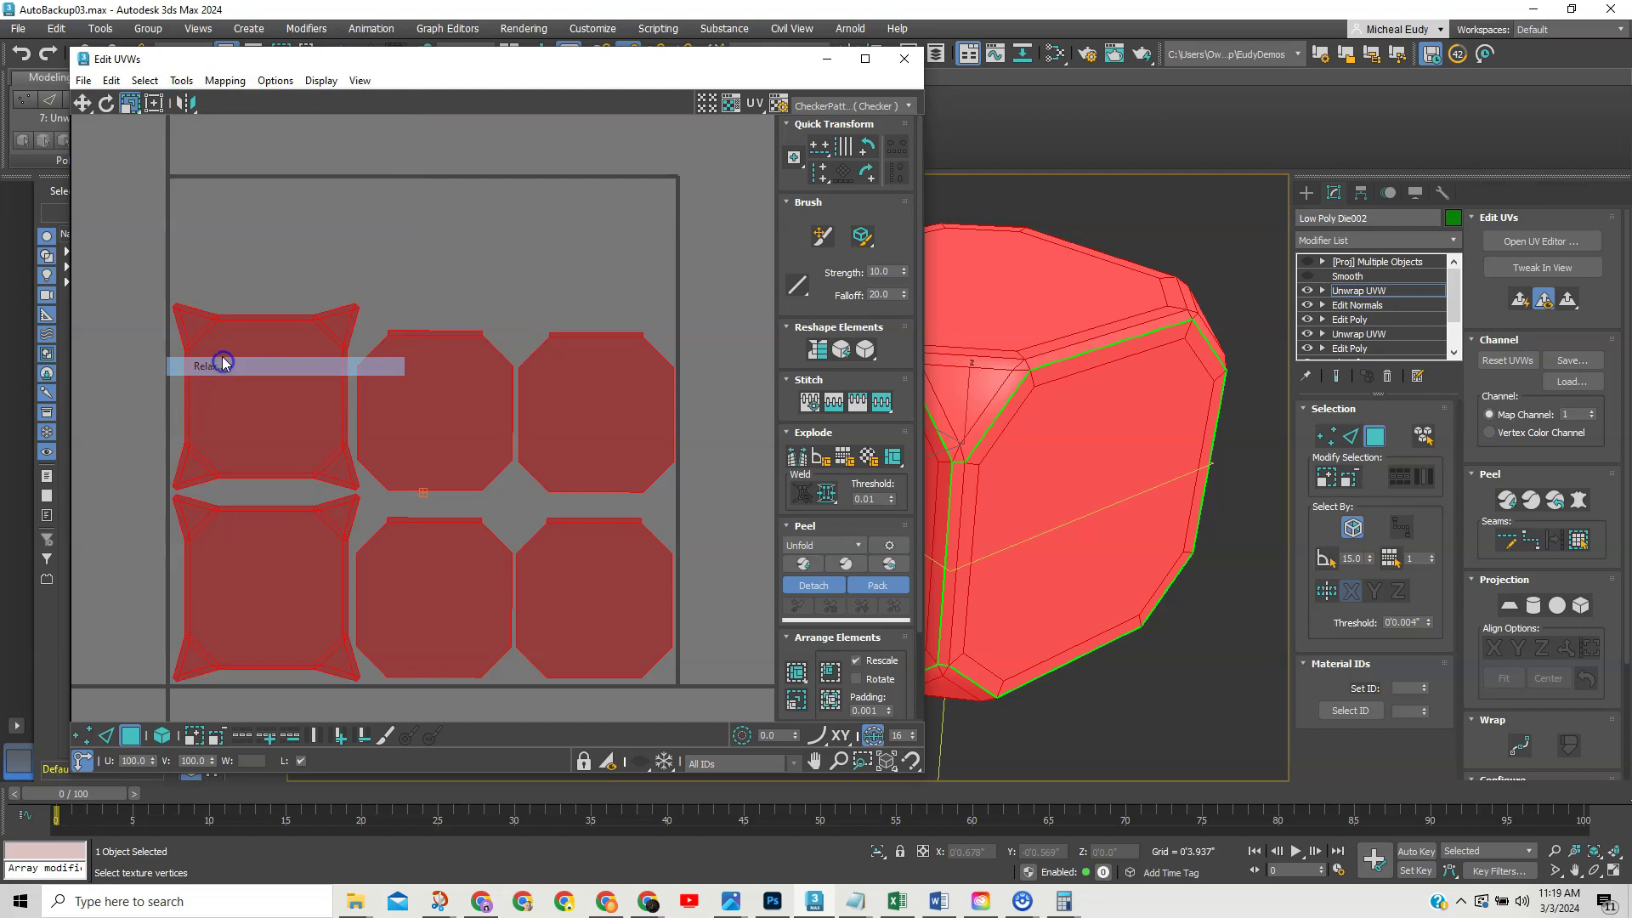
drag(198, 140, 230, 97)
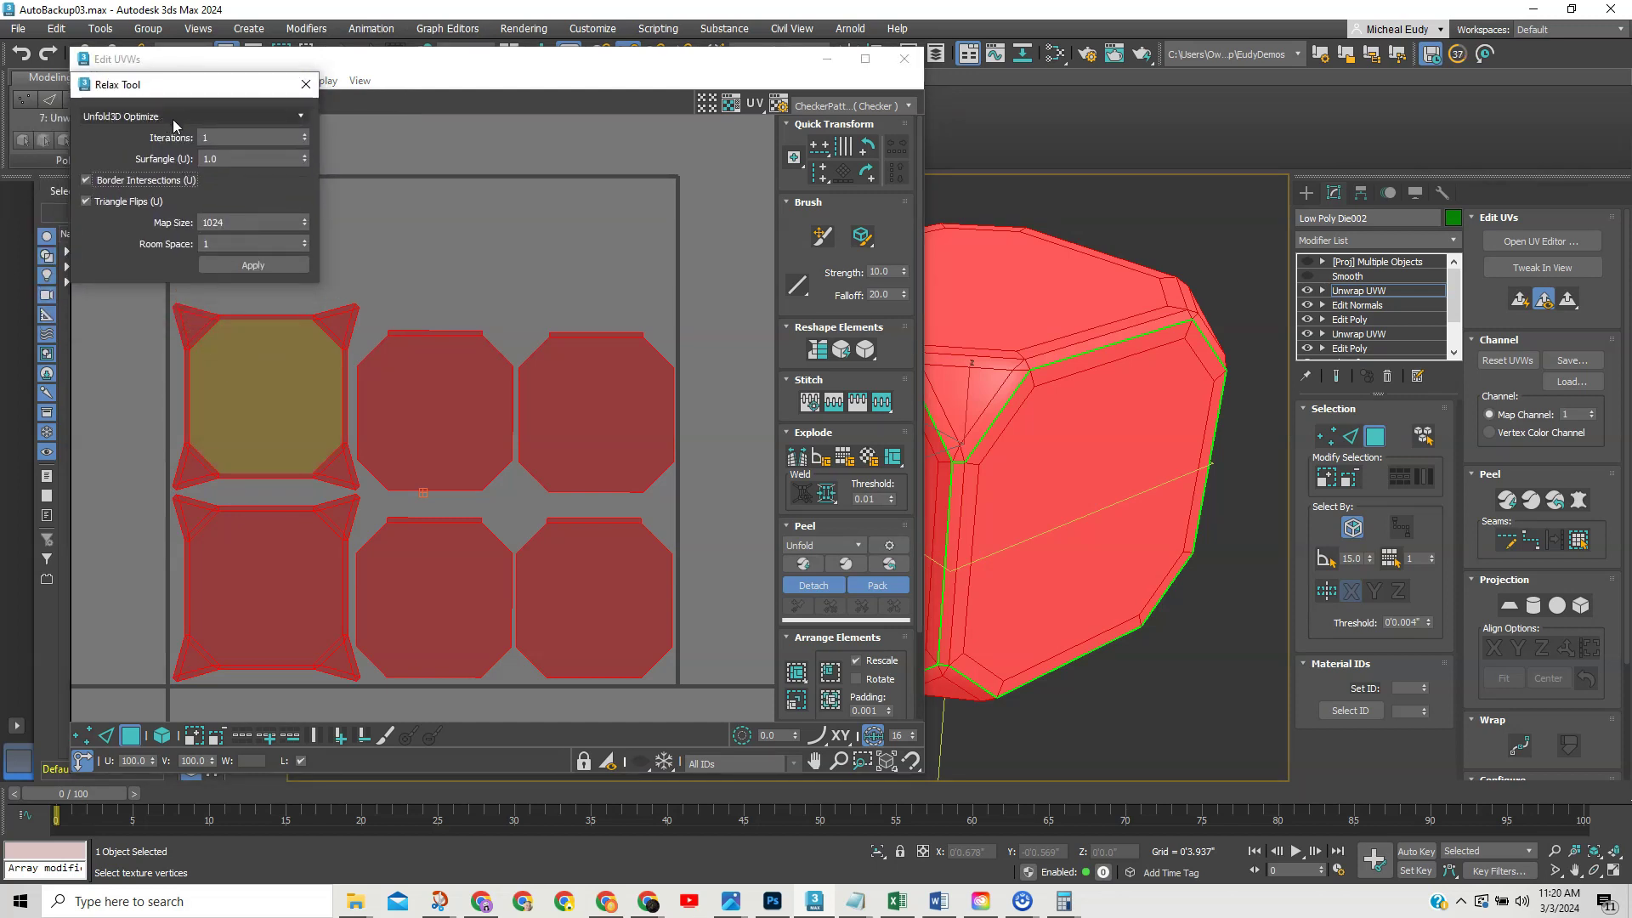
click(382, 466)
click(511, 559)
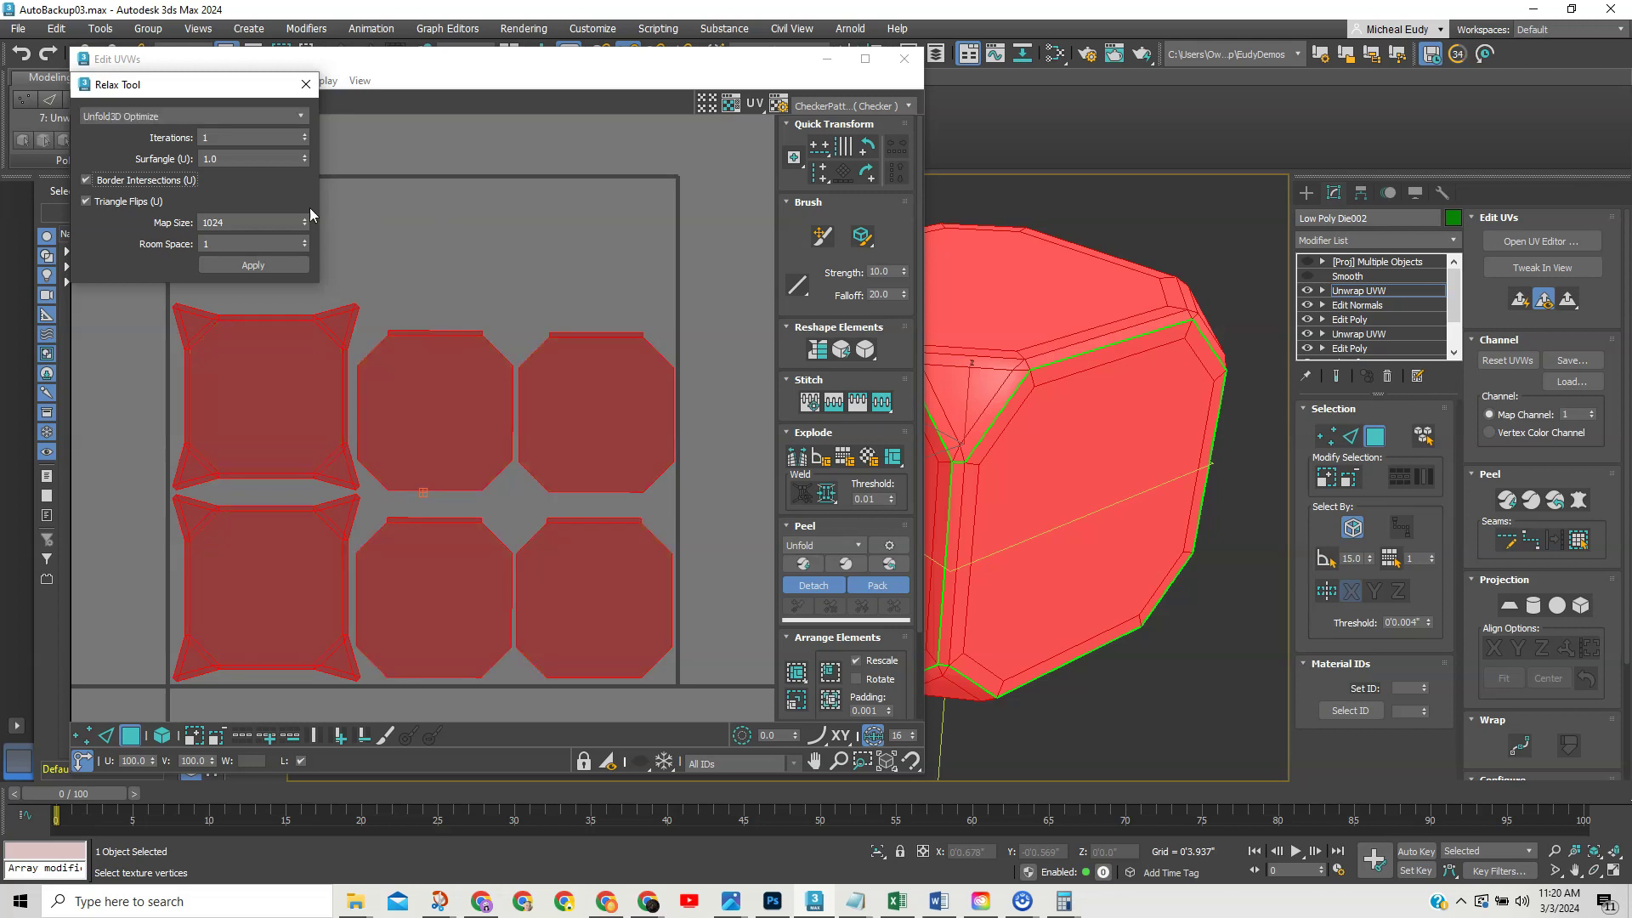
click(230, 115)
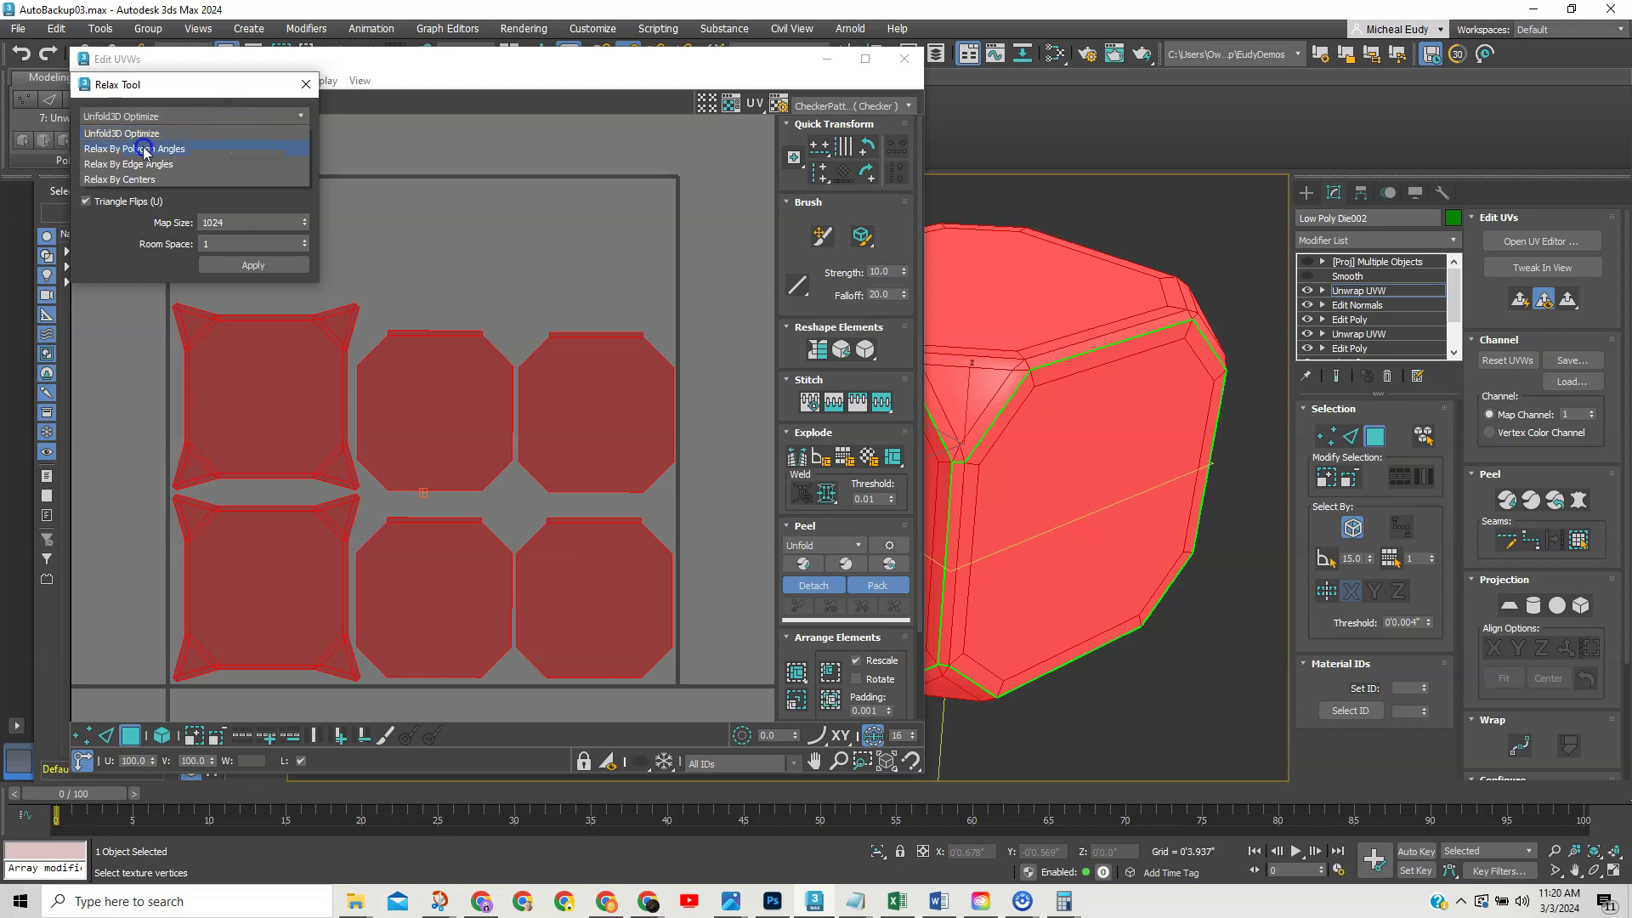
click(145, 152)
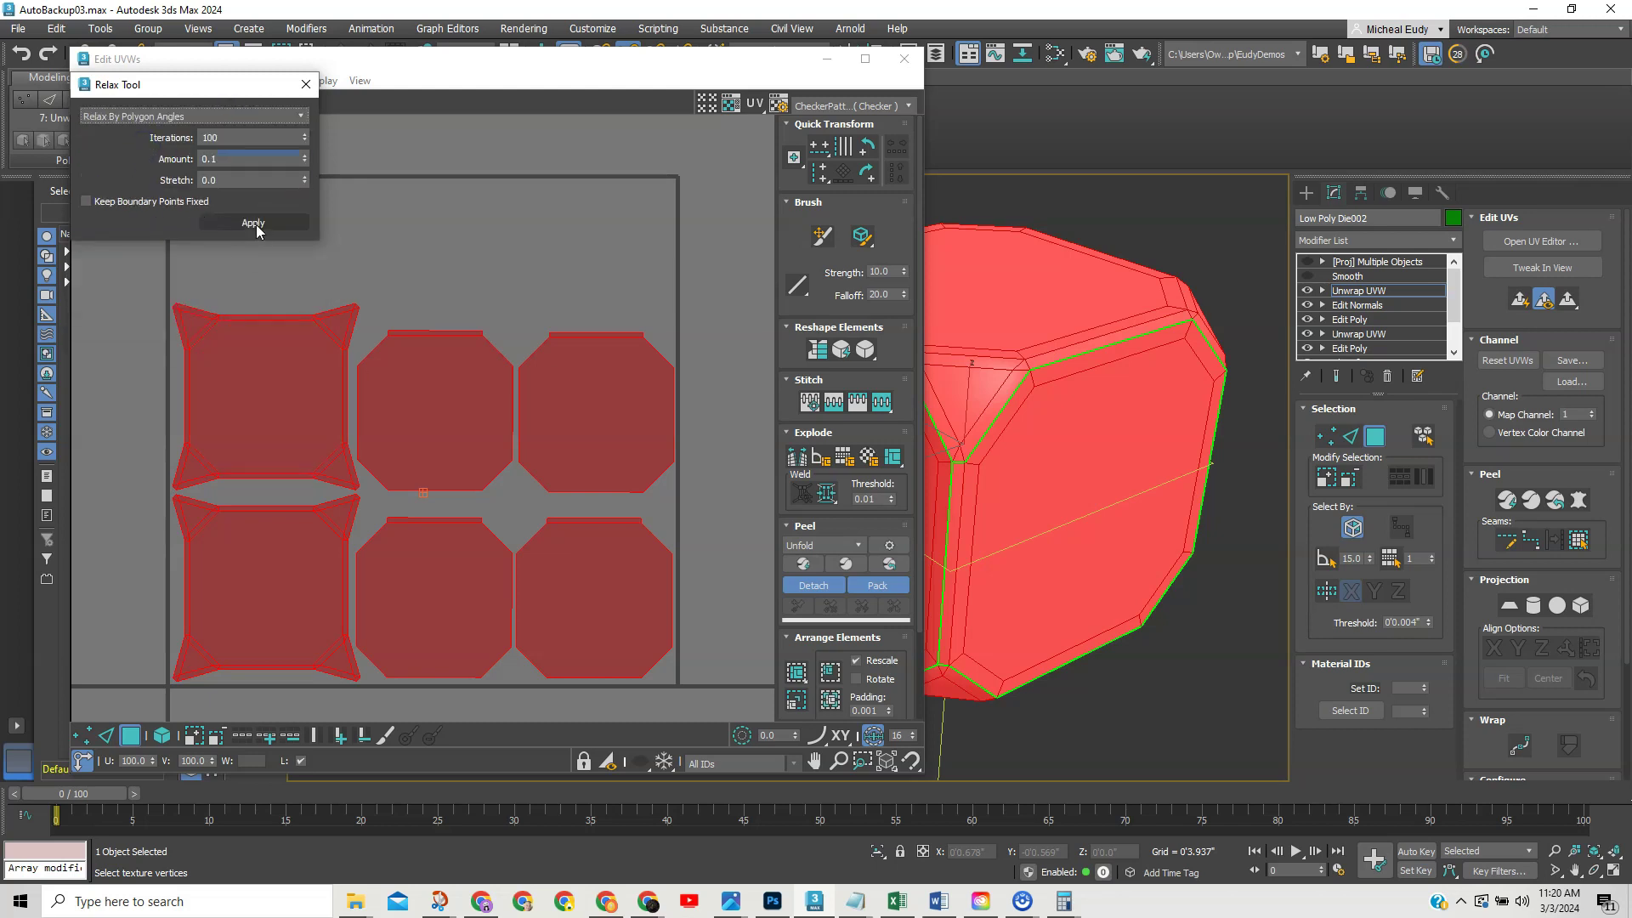
click(252, 222)
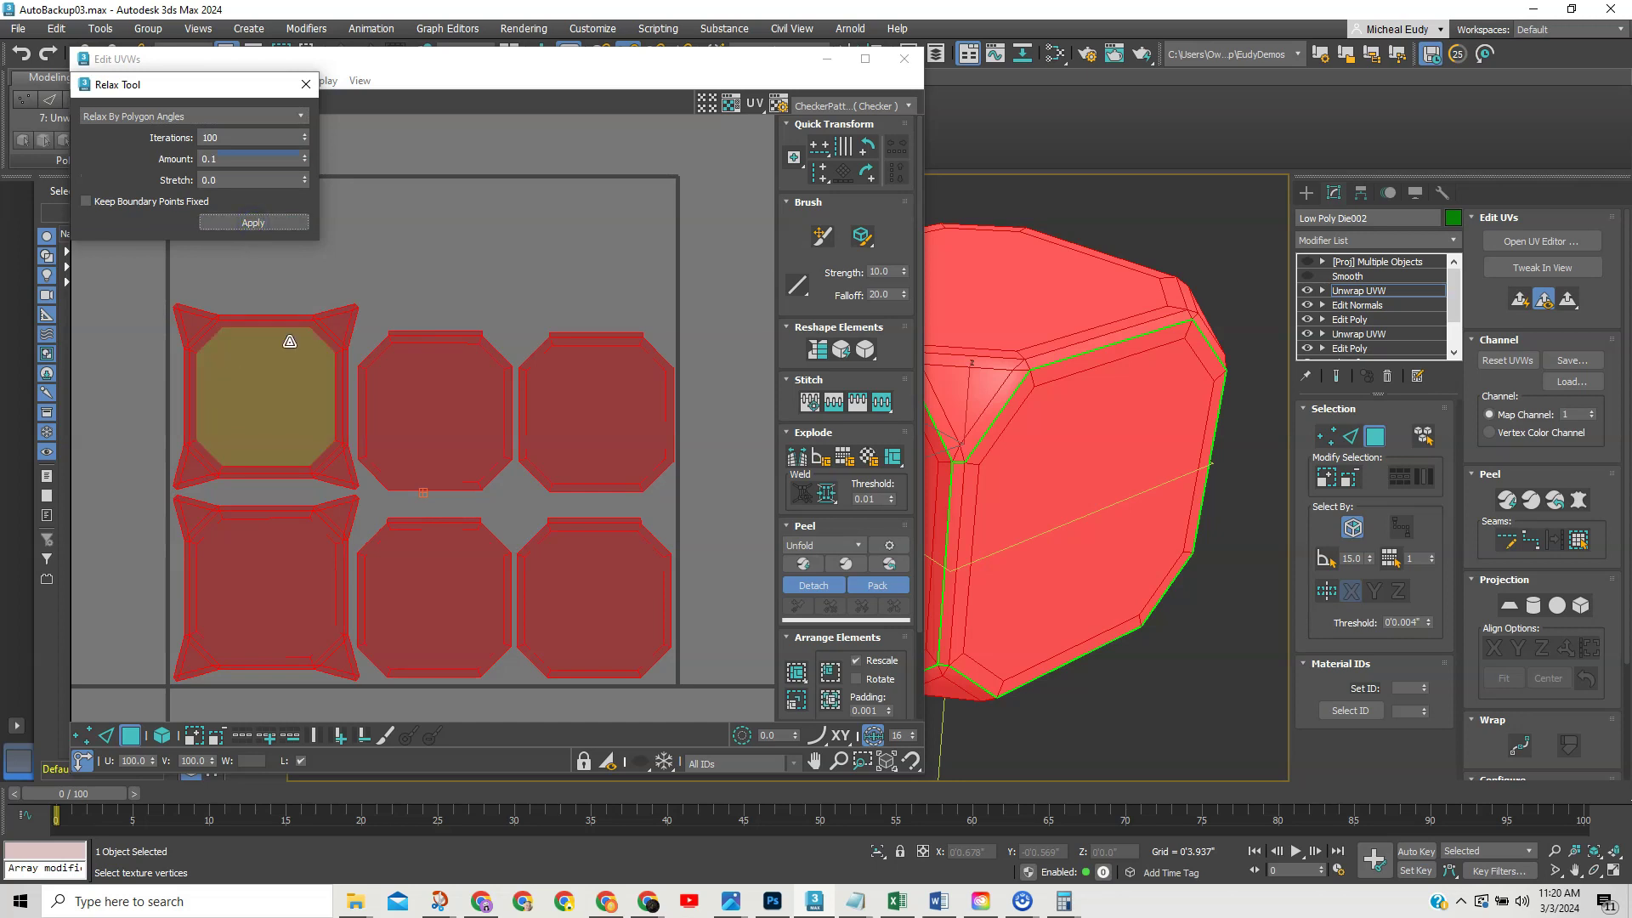
click(306, 84)
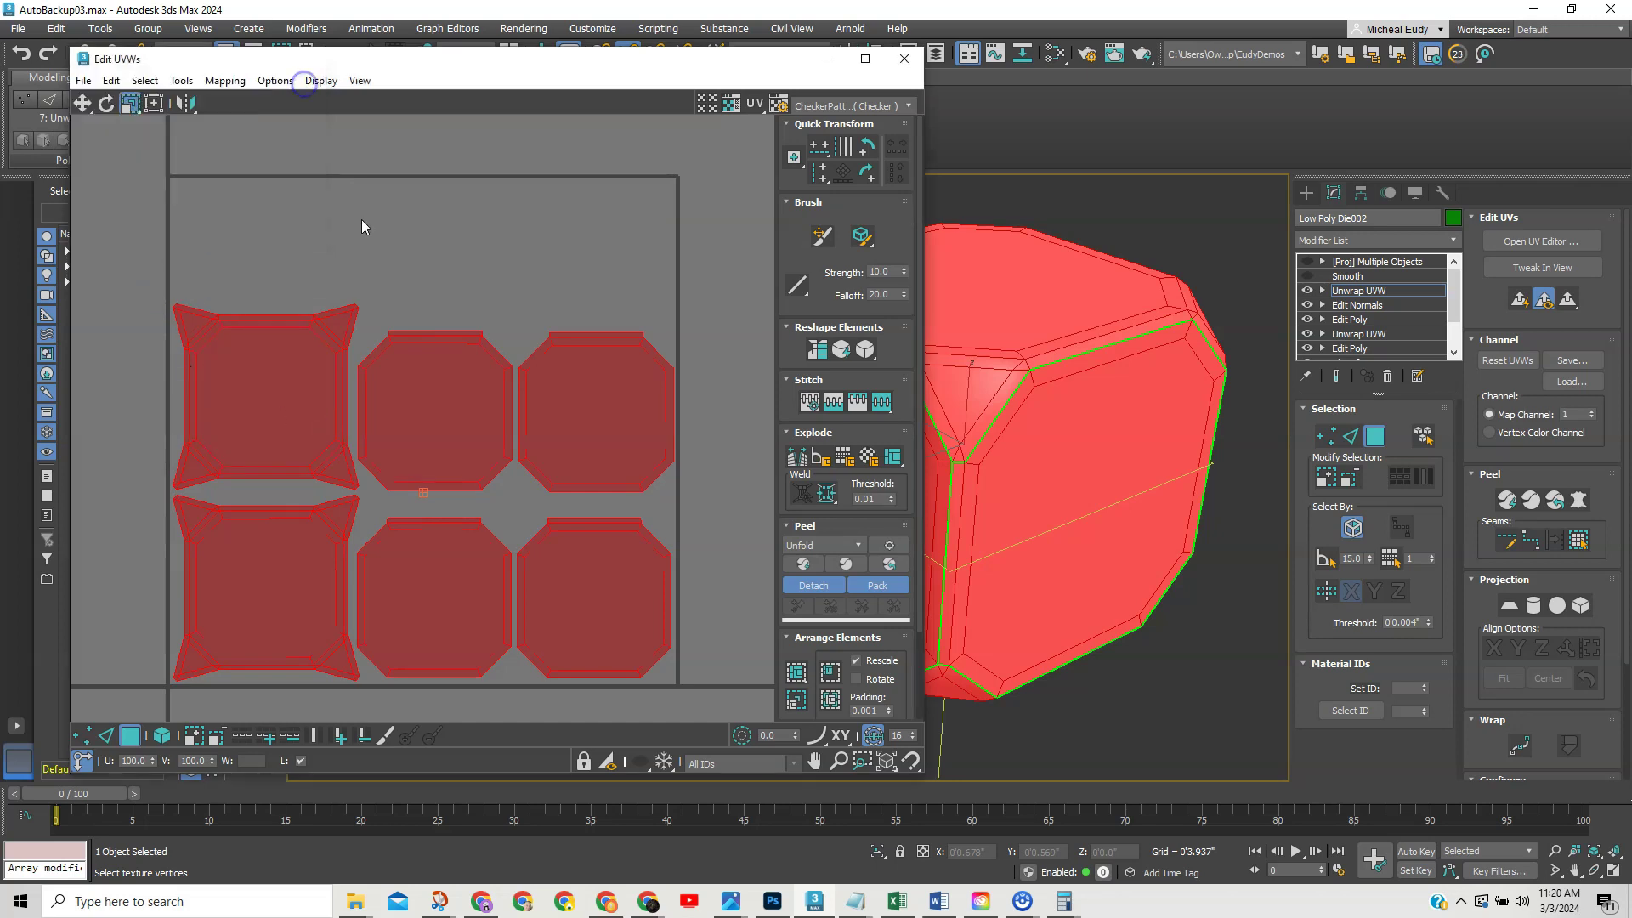
click(361, 220)
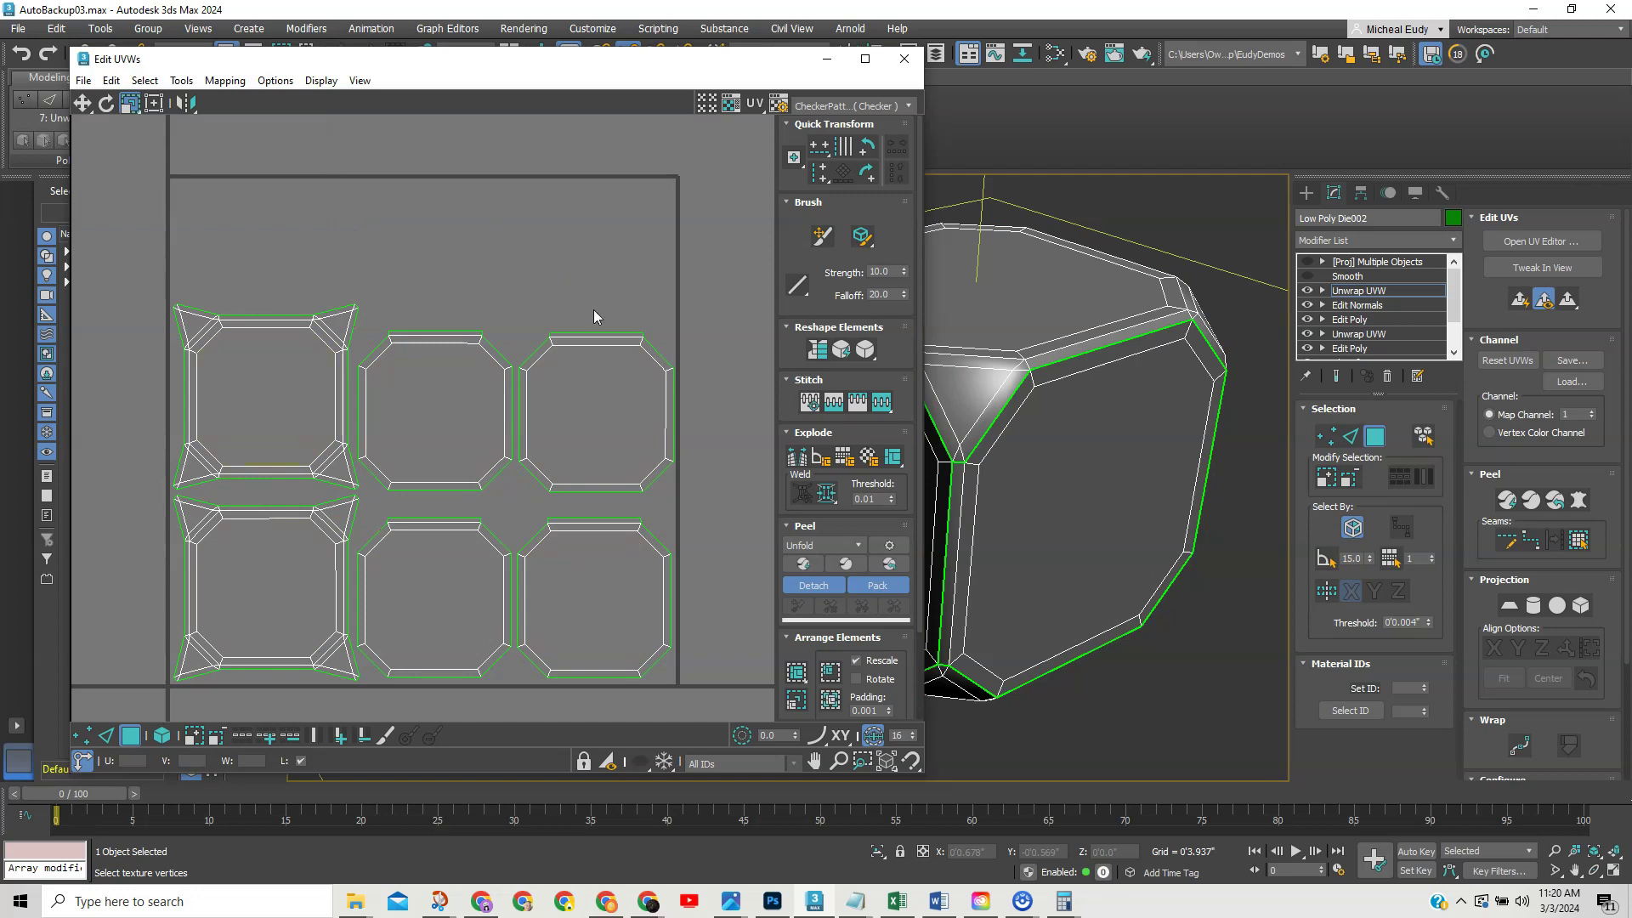
Close the UV editor, leave face selection, and hide the edged faces and map seams on the die
click(904, 60)
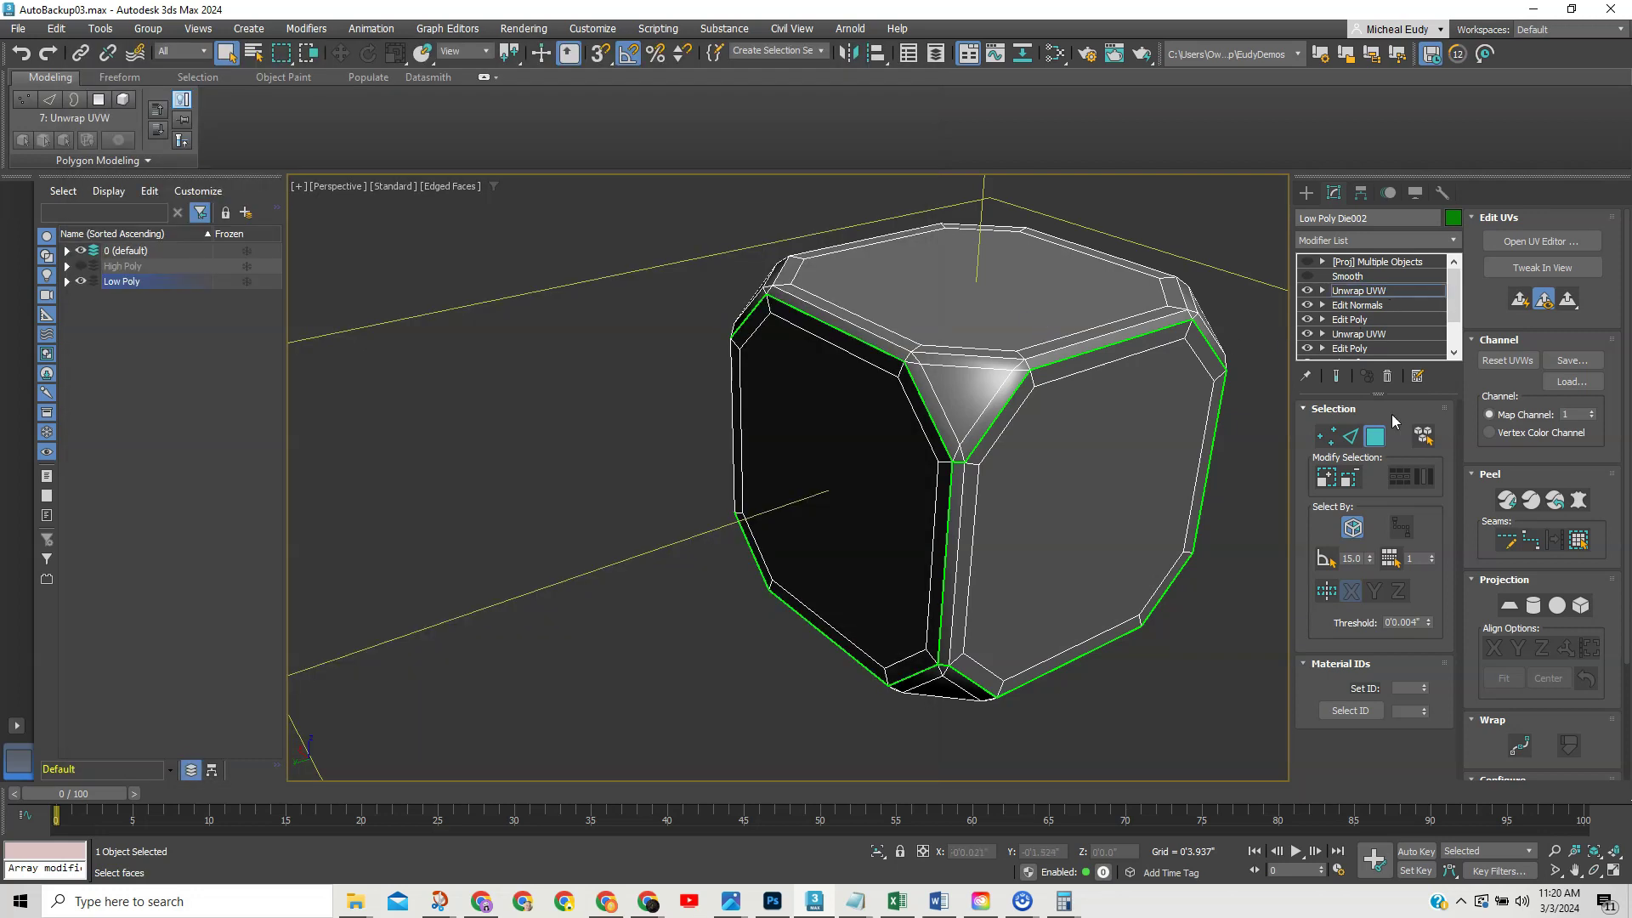
click(1360, 289)
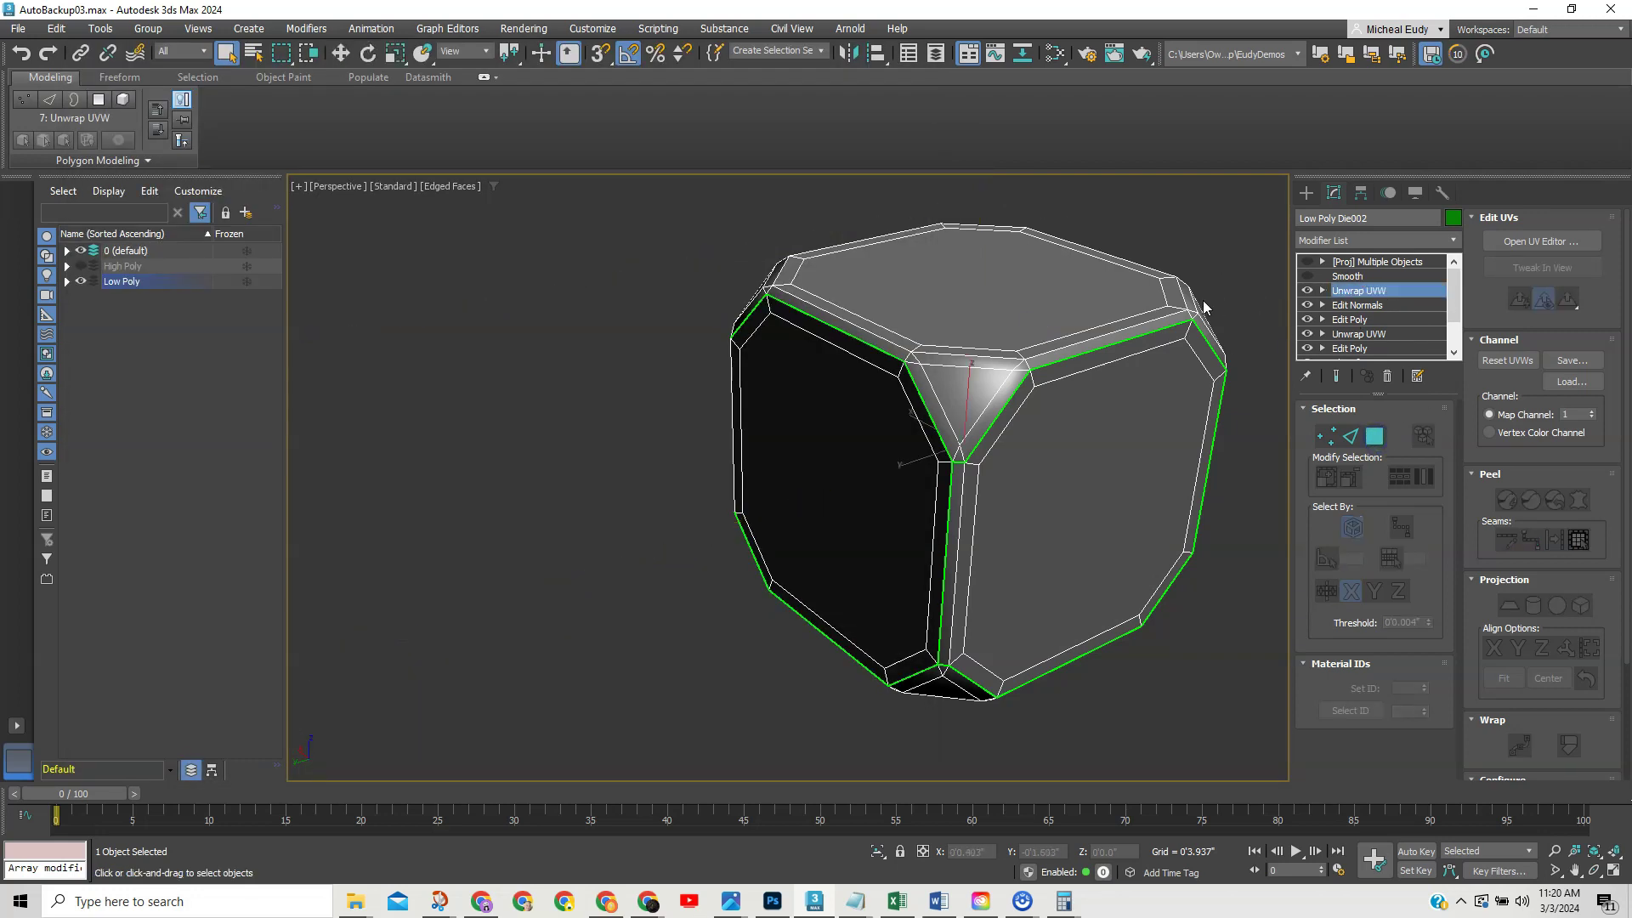
key(F4)
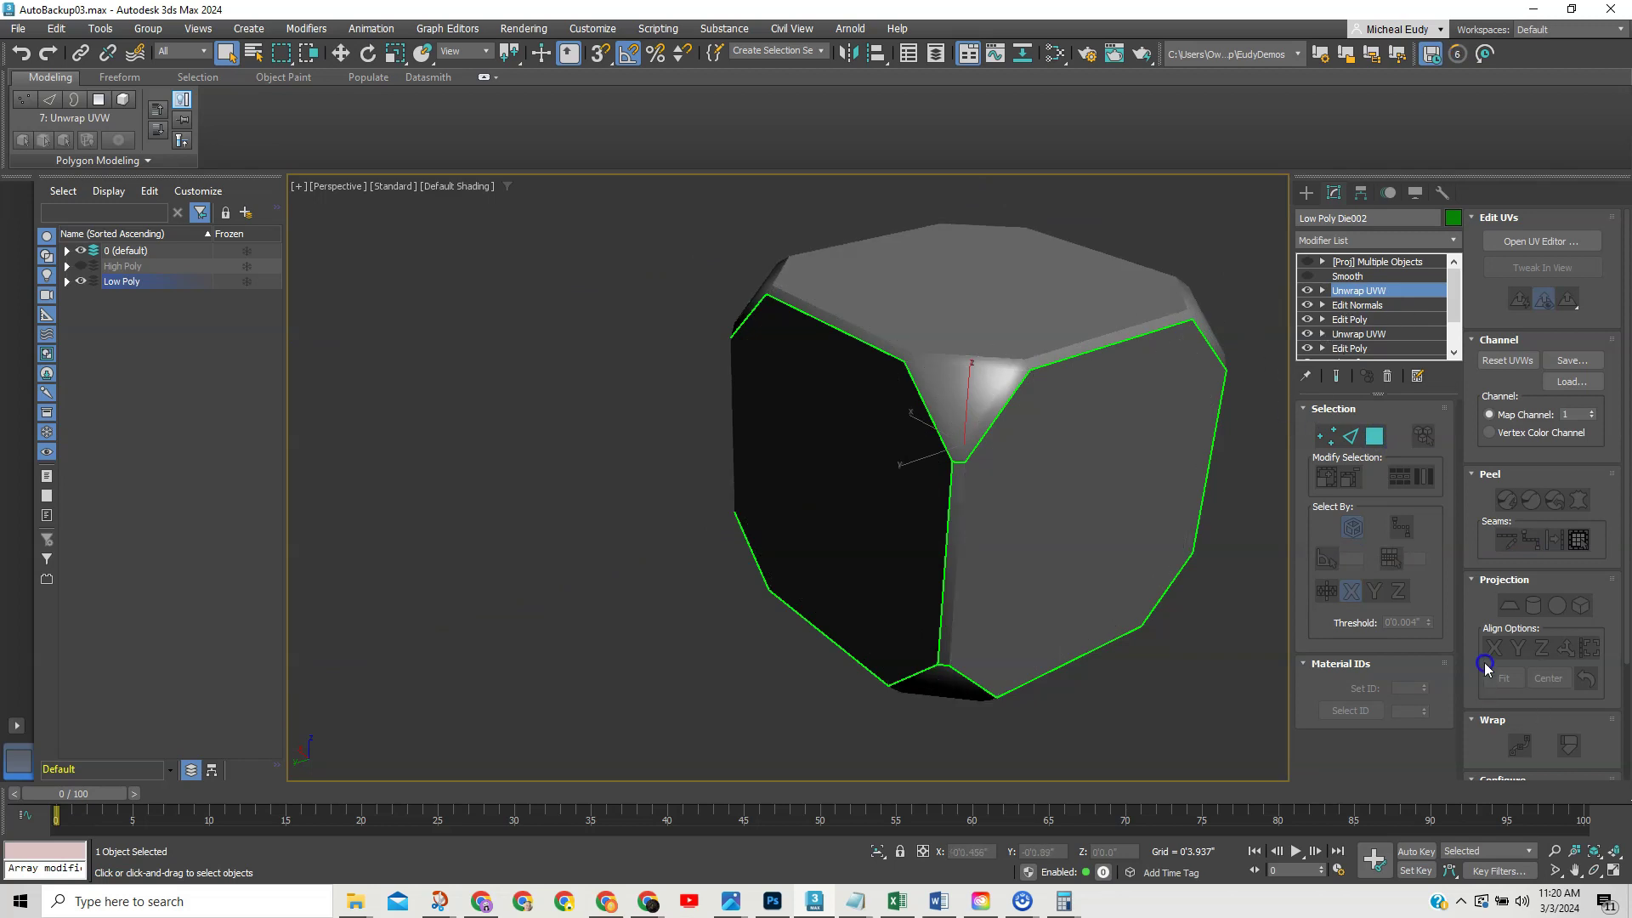
scroll(1471, 556, down, 3)
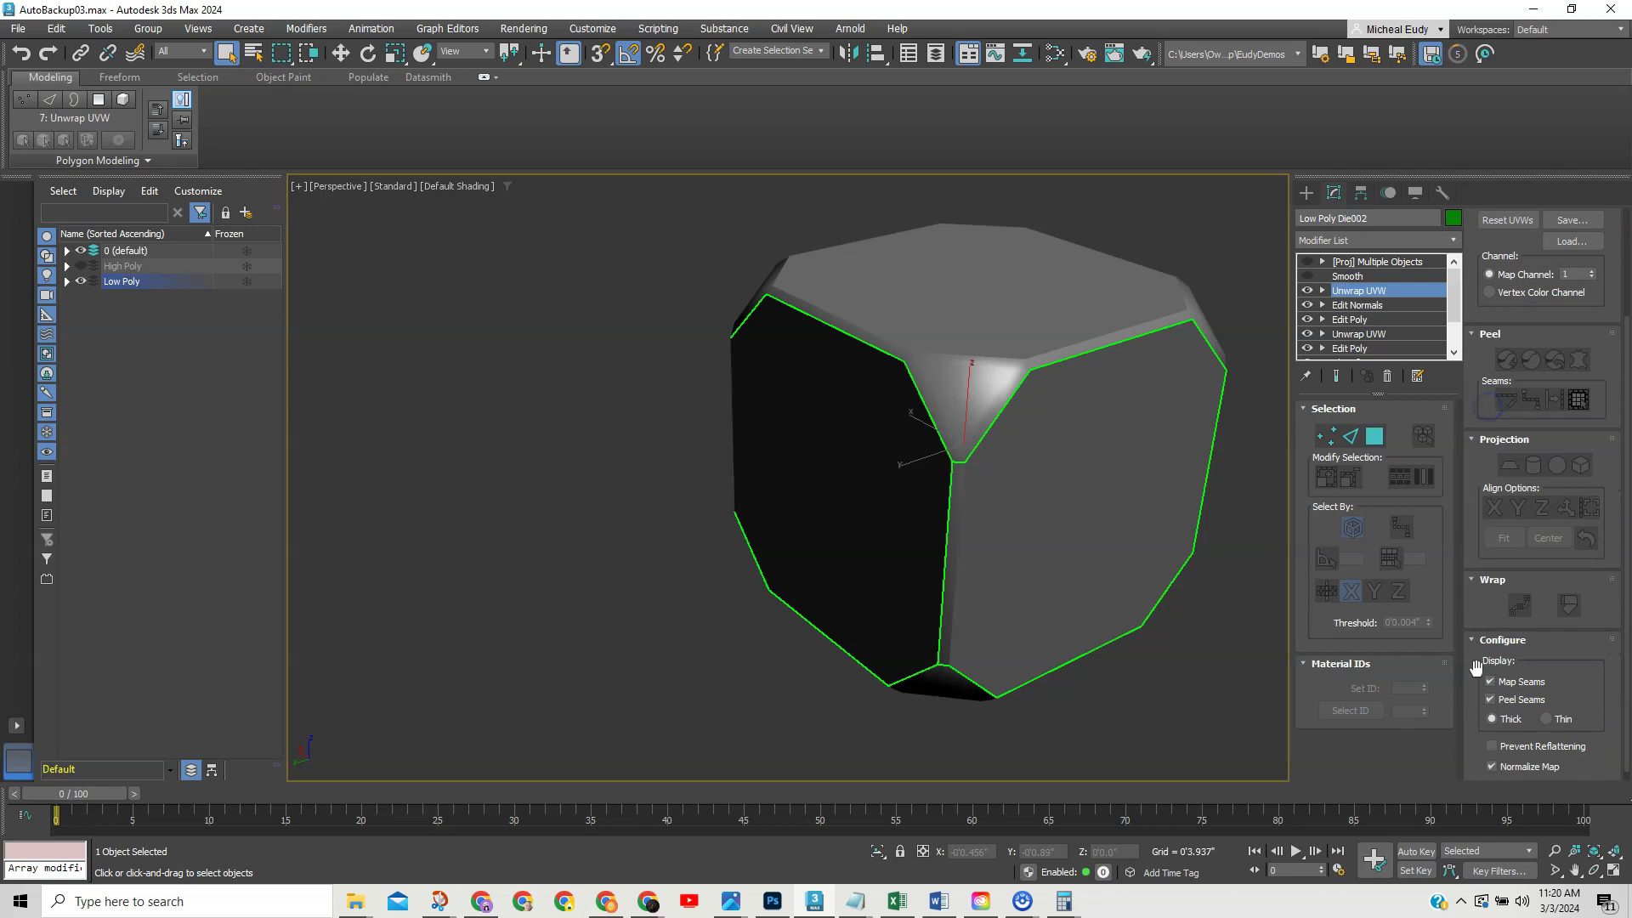
click(1492, 682)
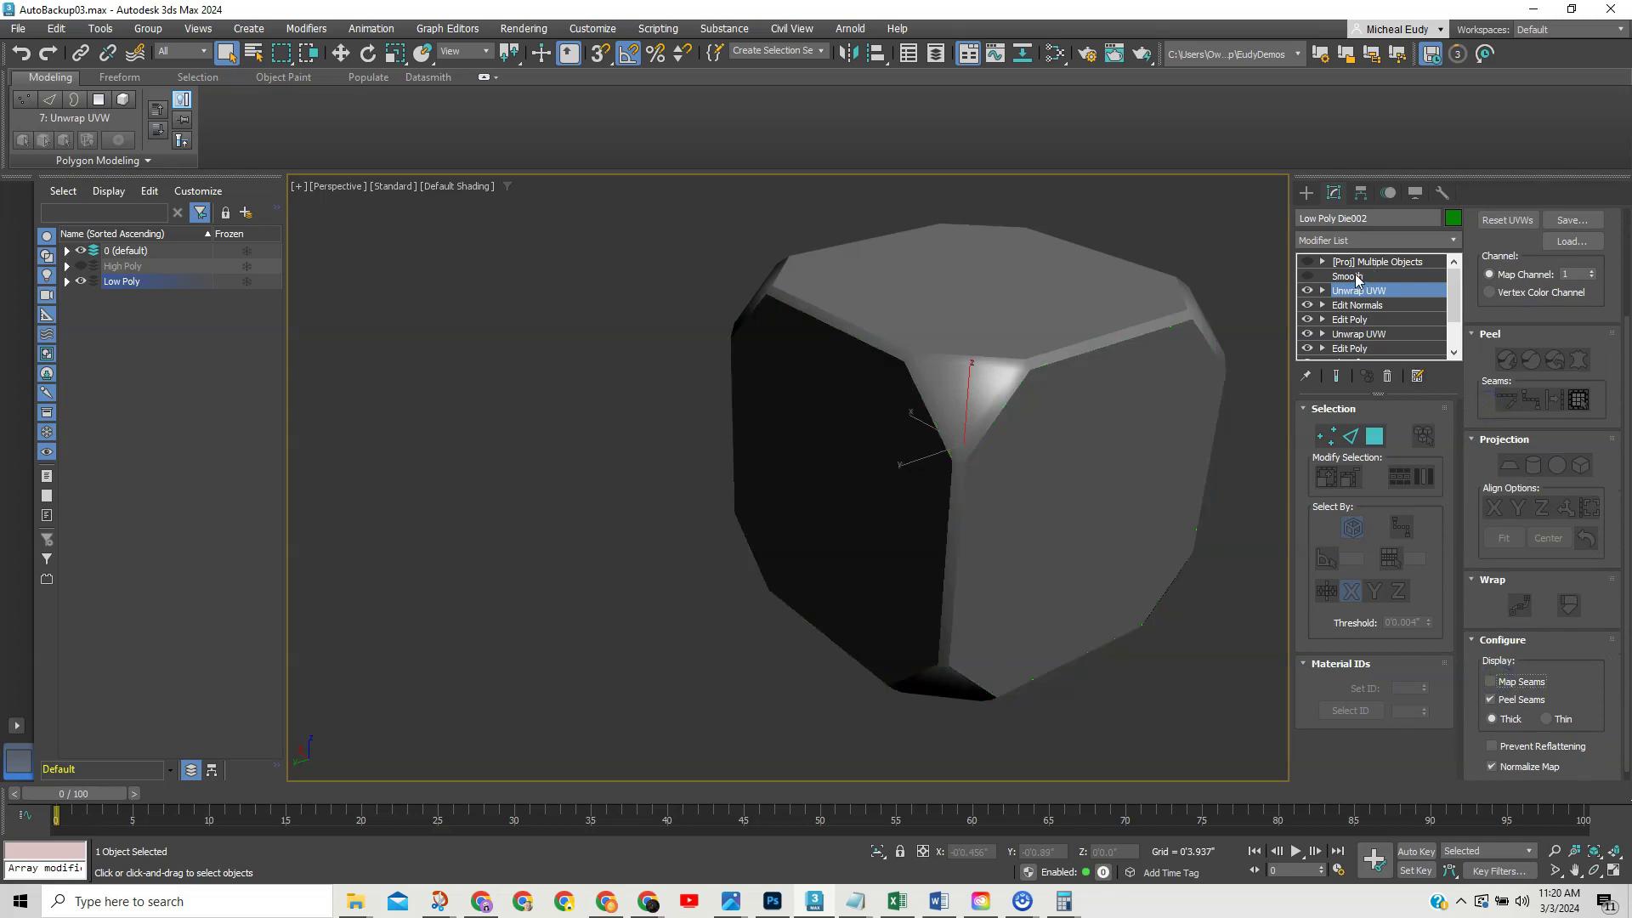
Turn on the Smooth and Projection modifiers and bring up the Projection modifier's cage settings
click(1322, 275)
click(1314, 272)
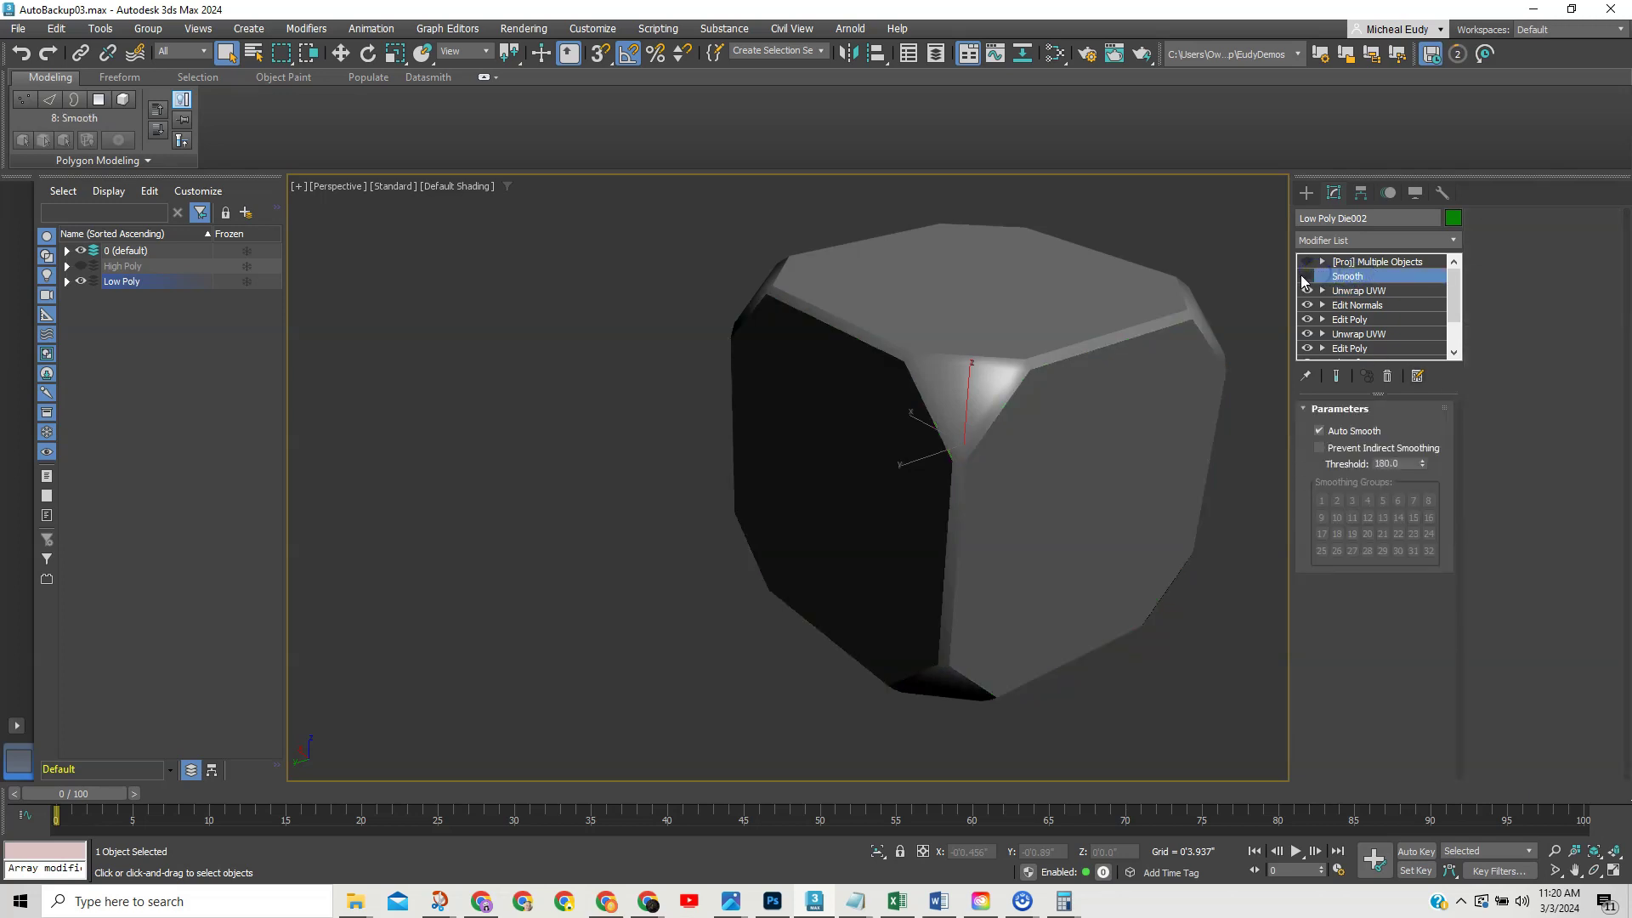
click(1307, 276)
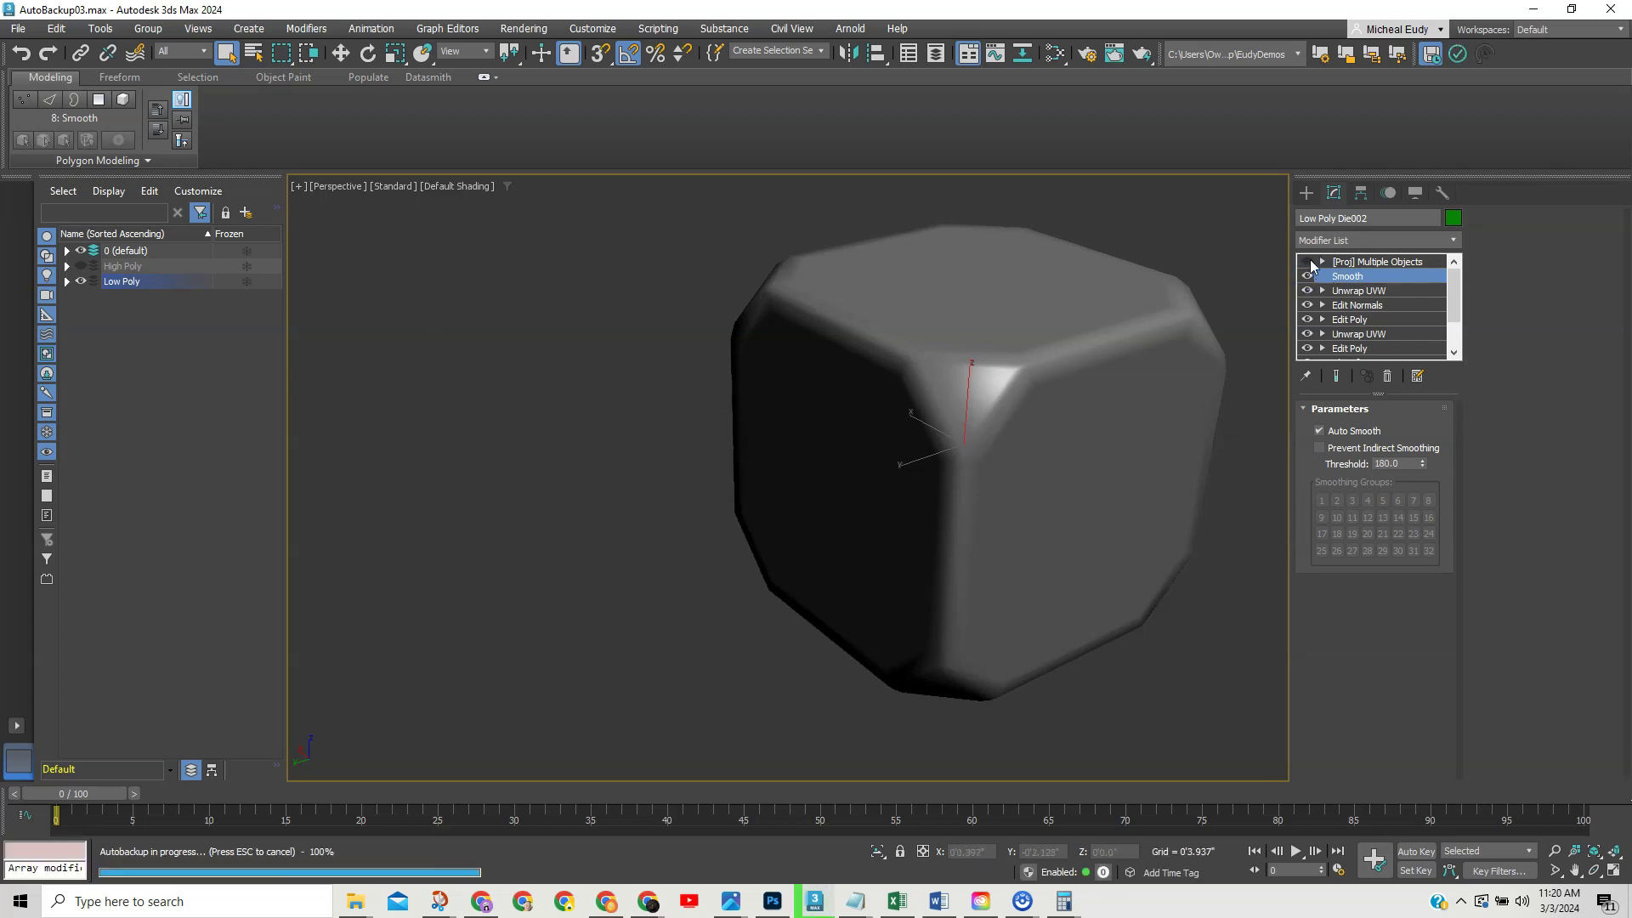
click(1361, 262)
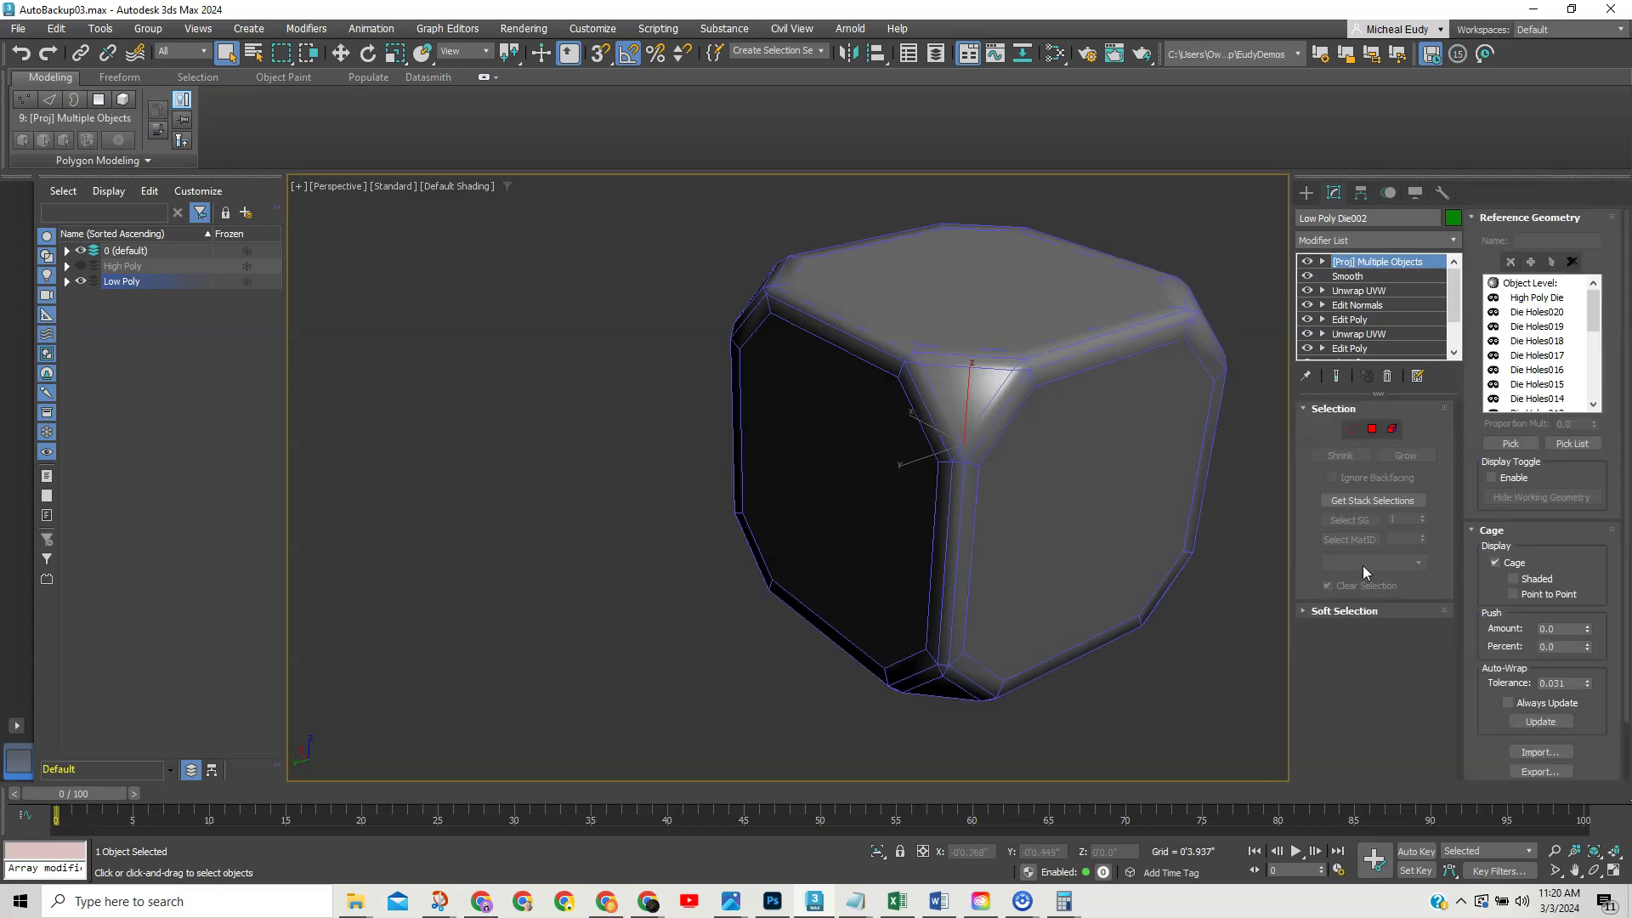
scroll(1488, 680, down, 3)
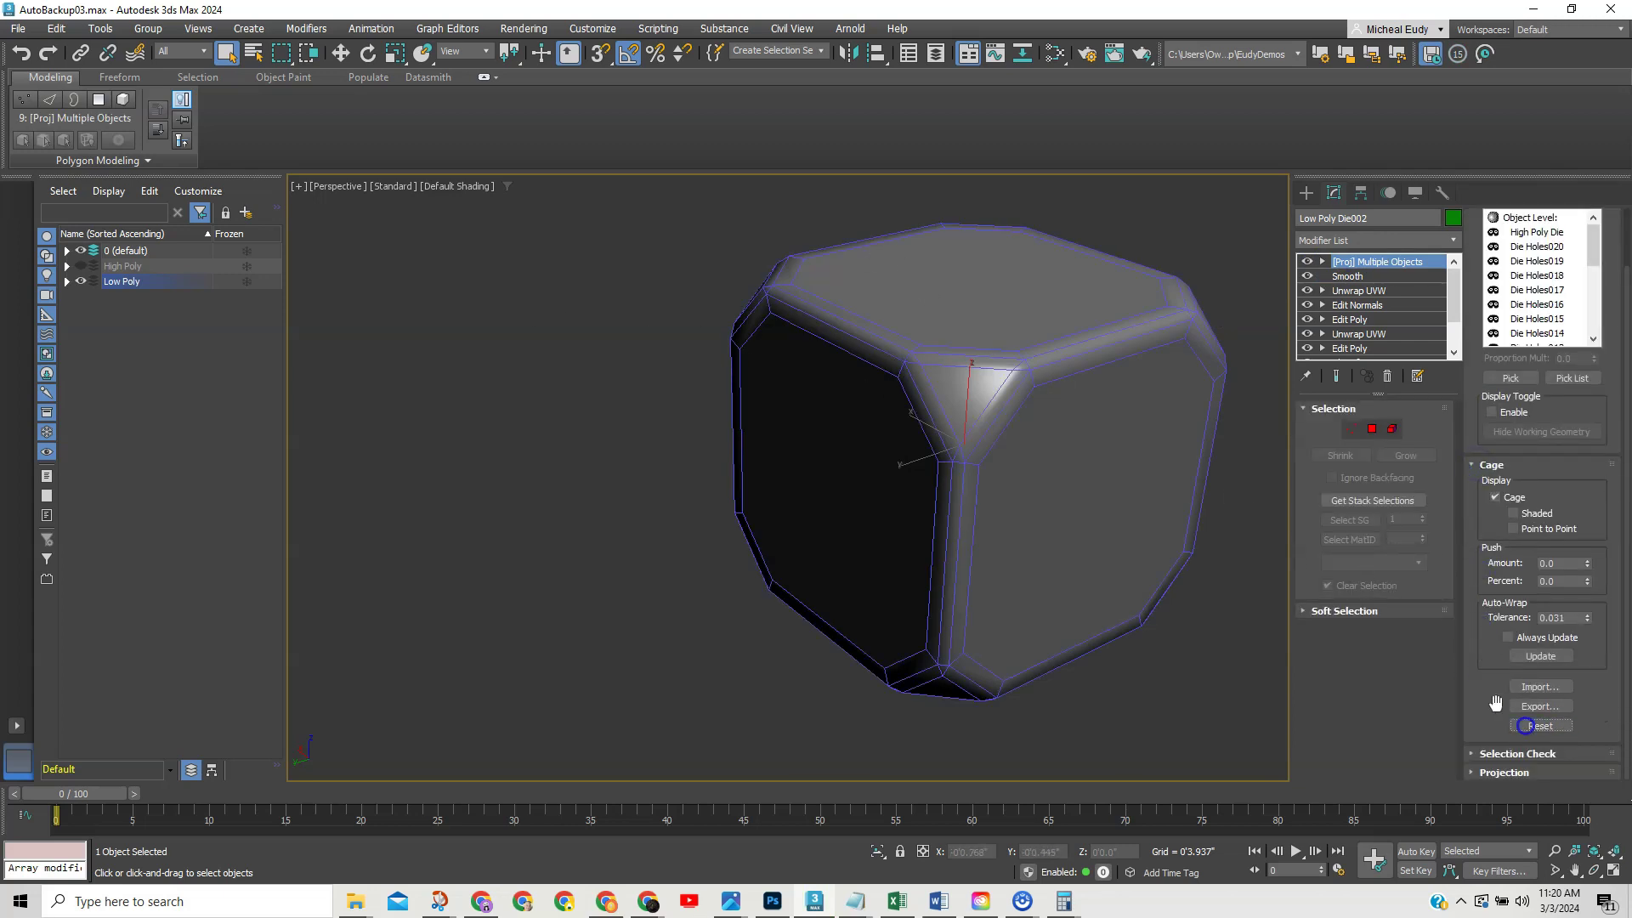
Show the High Poly layer and display the projection cage shaded around the low-poly die
click(81, 267)
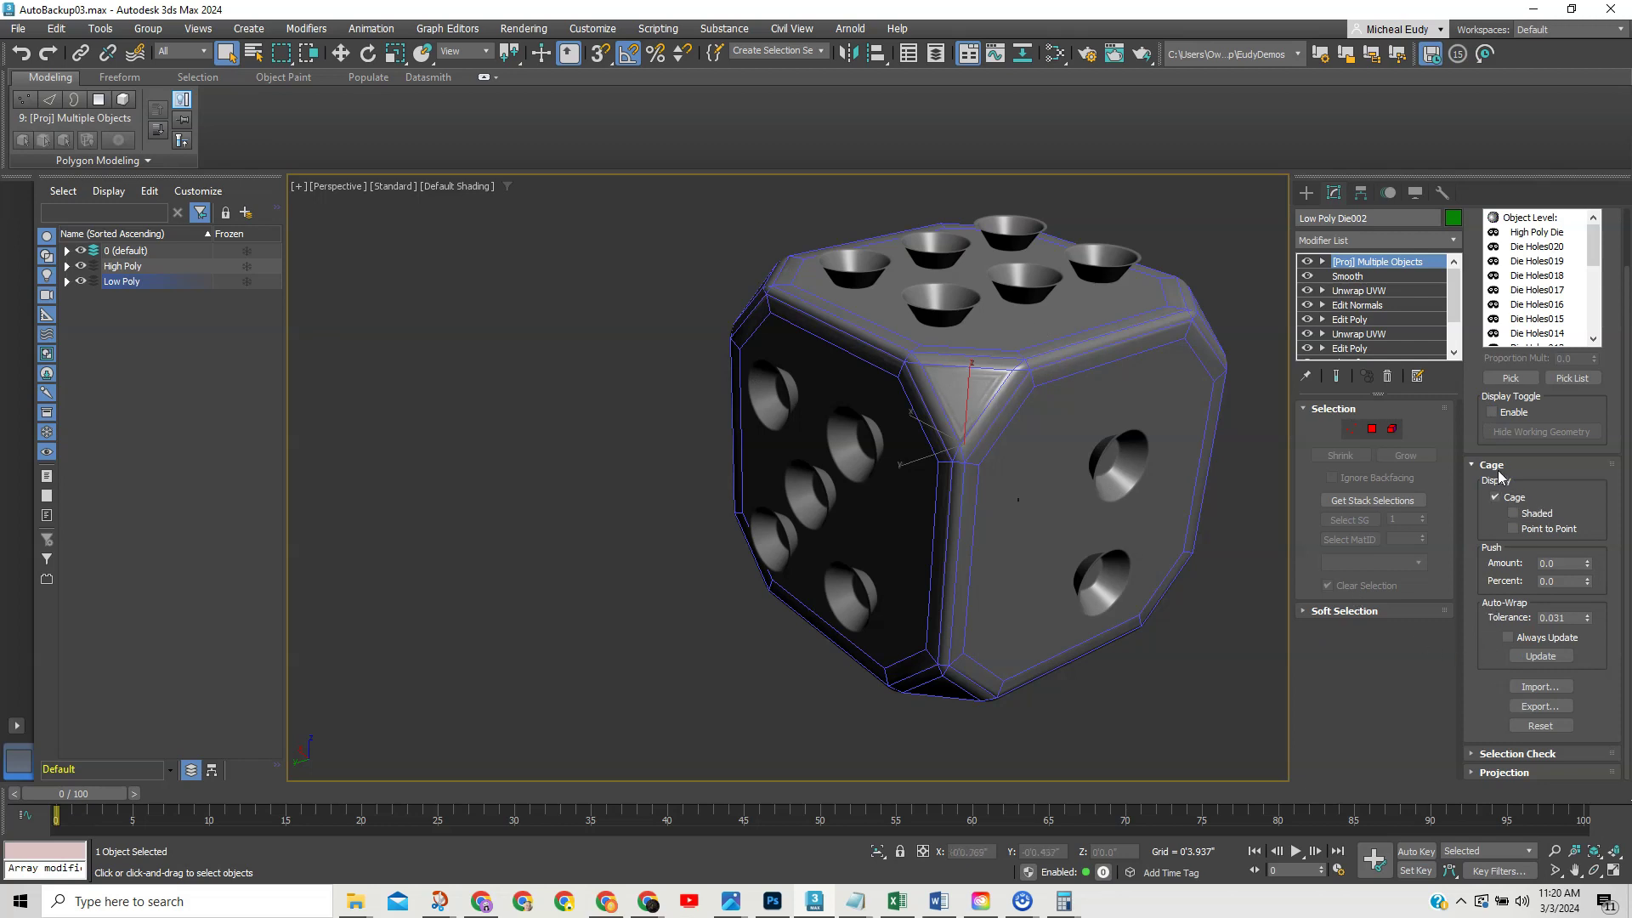
click(1515, 514)
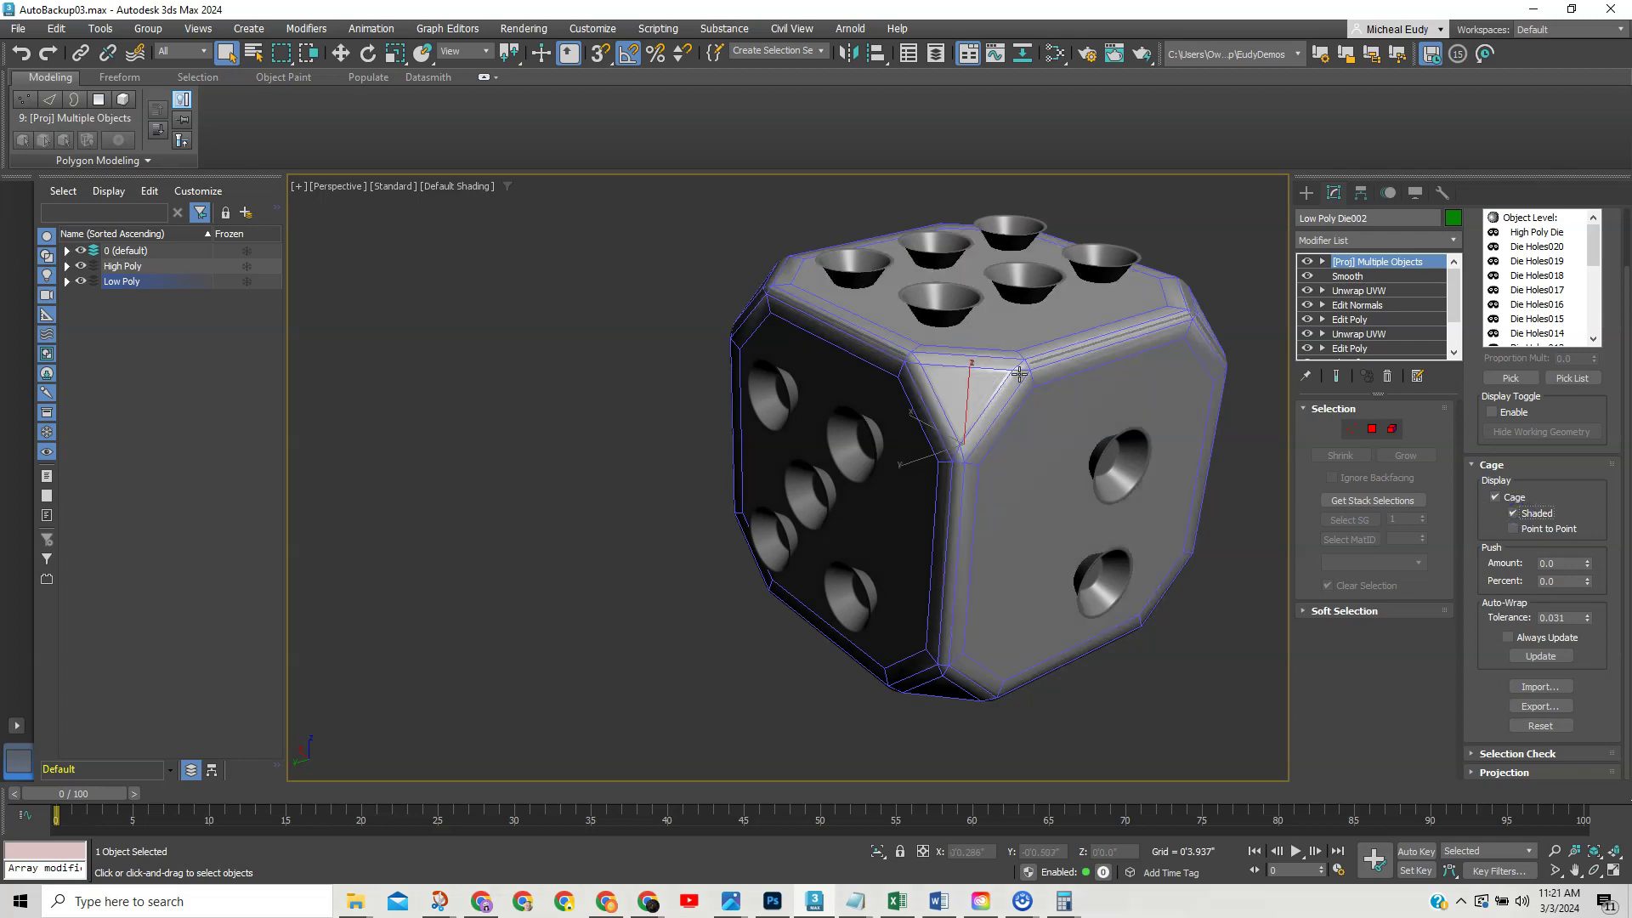
middle_drag(1018, 374, 907, 423)
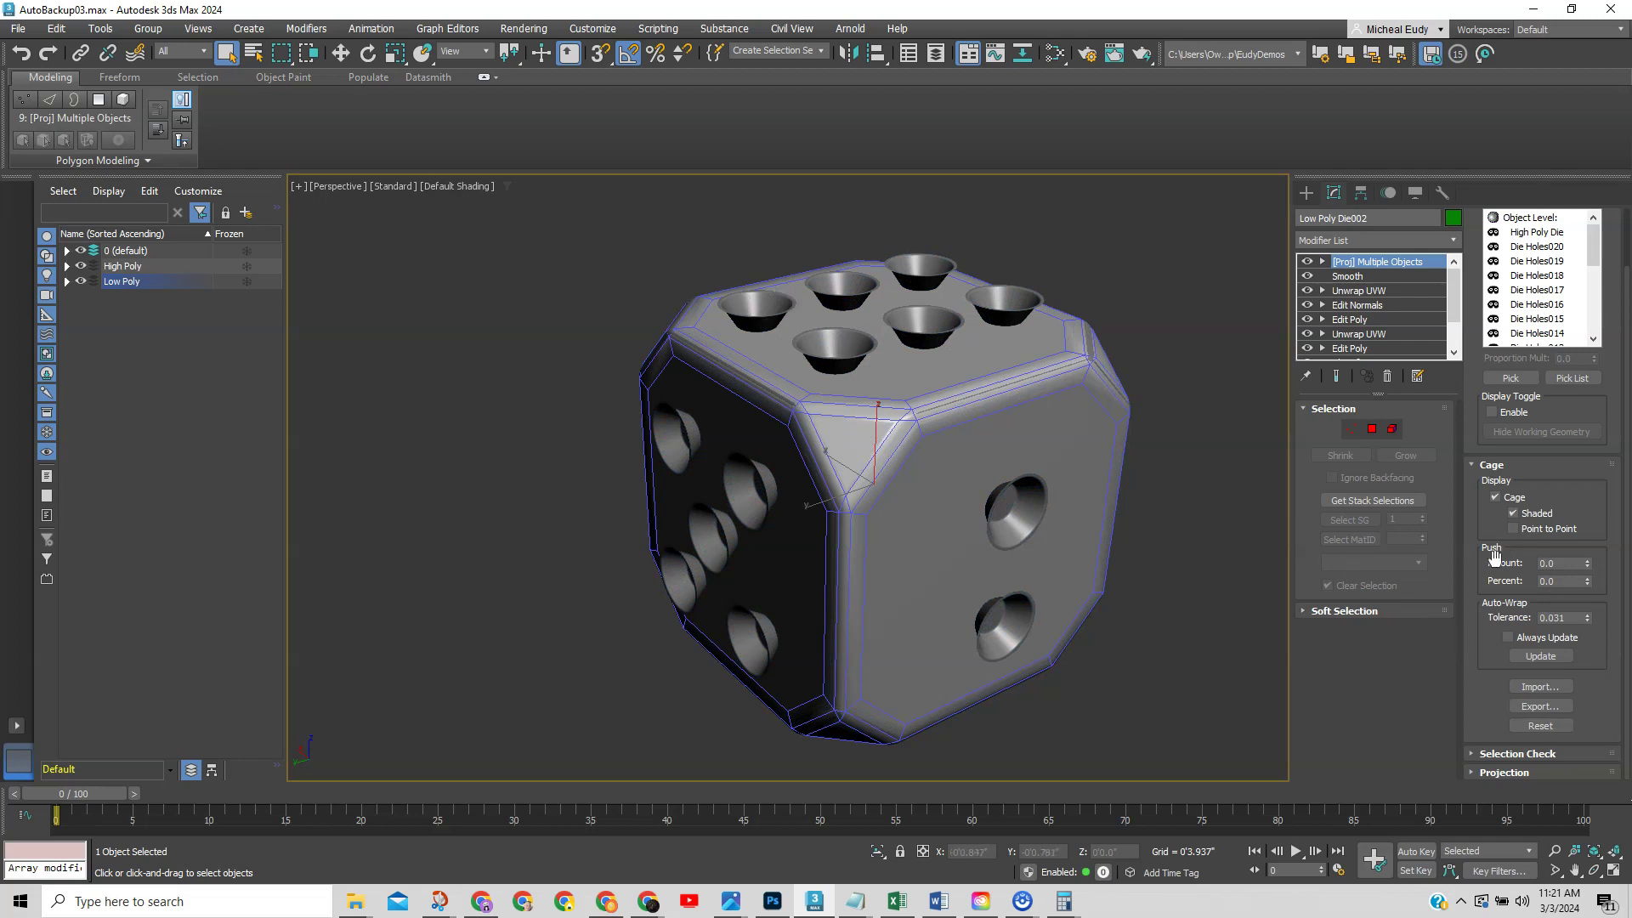
Push the projection cage outward to enclose the high-poly die and check its coverage from several sides
drag(1589, 568, 1588, 546)
right_click(1588, 546)
alt+middle_drag(990, 533, 846, 527)
scroll(847, 526, up, 3)
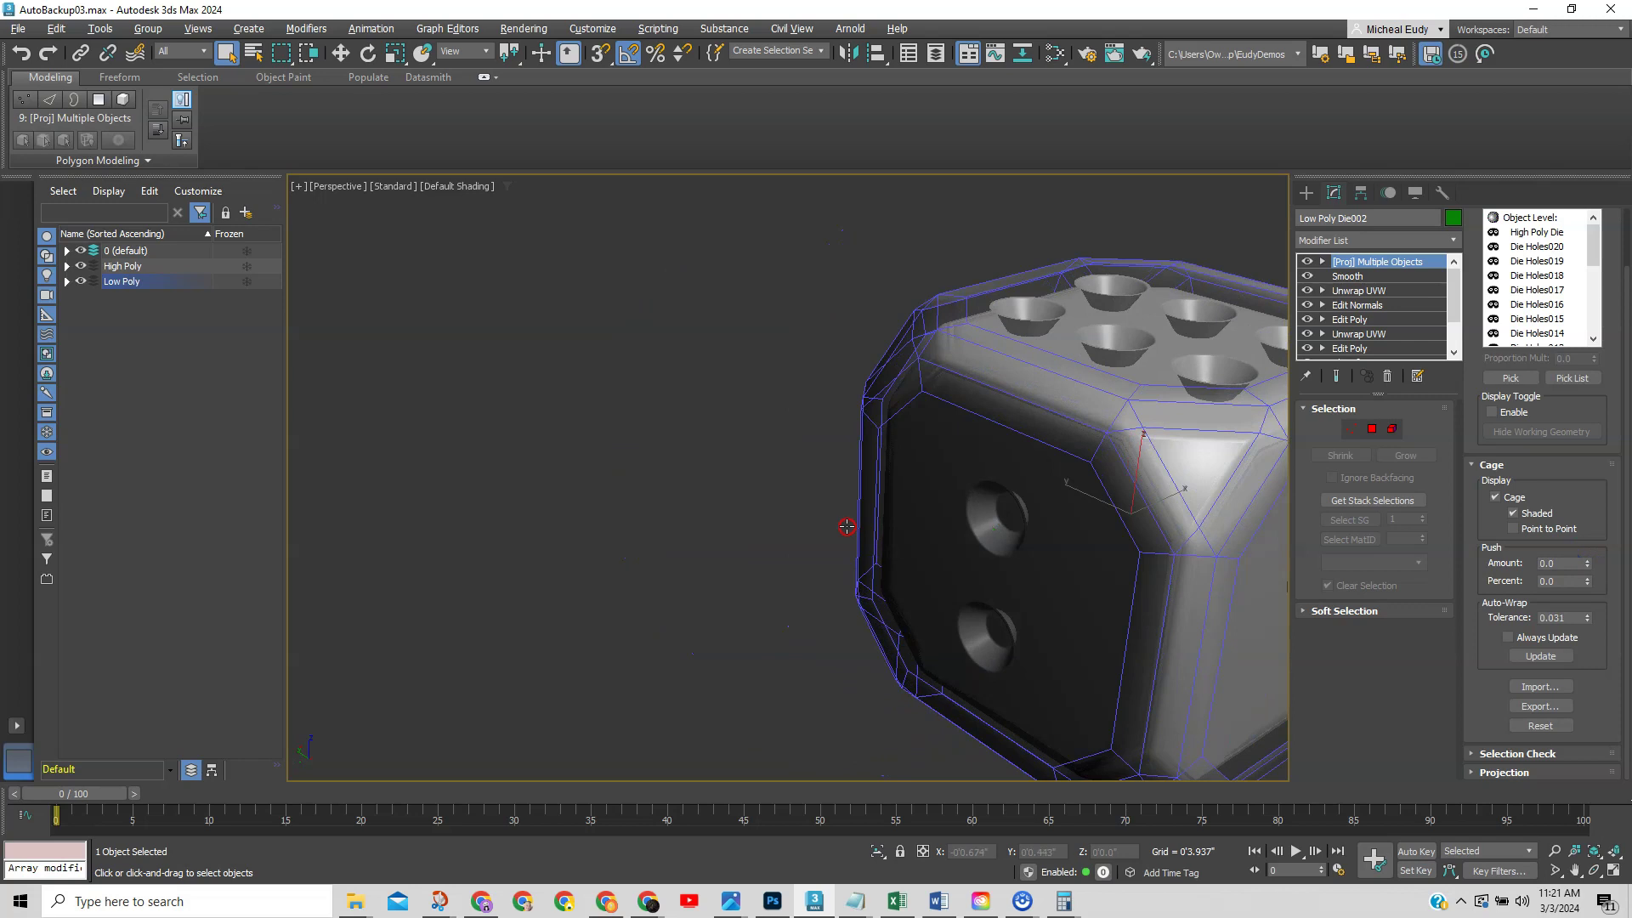
scroll(847, 526, down, 3)
alt+middle_drag(718, 456, 927, 454)
scroll(915, 486, up, 1)
scroll(875, 503, up, 2)
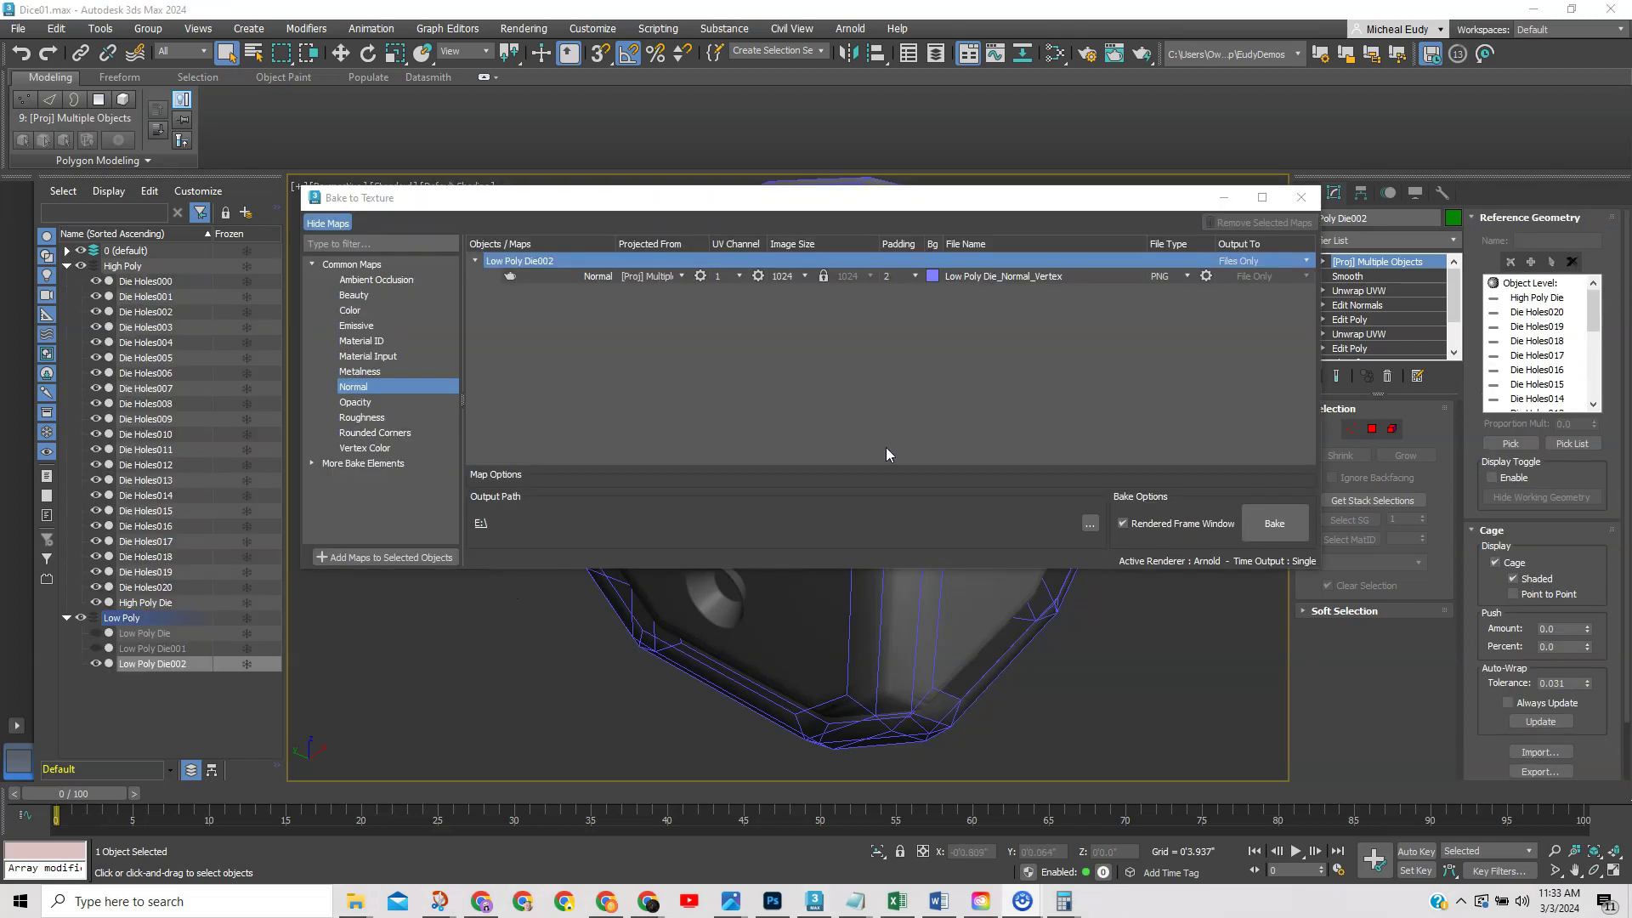
Rename the normal map's output file as Low Poly Die_Normal_Test in the bake settings
click(1029, 280)
click(1042, 279)
double_click(1042, 275)
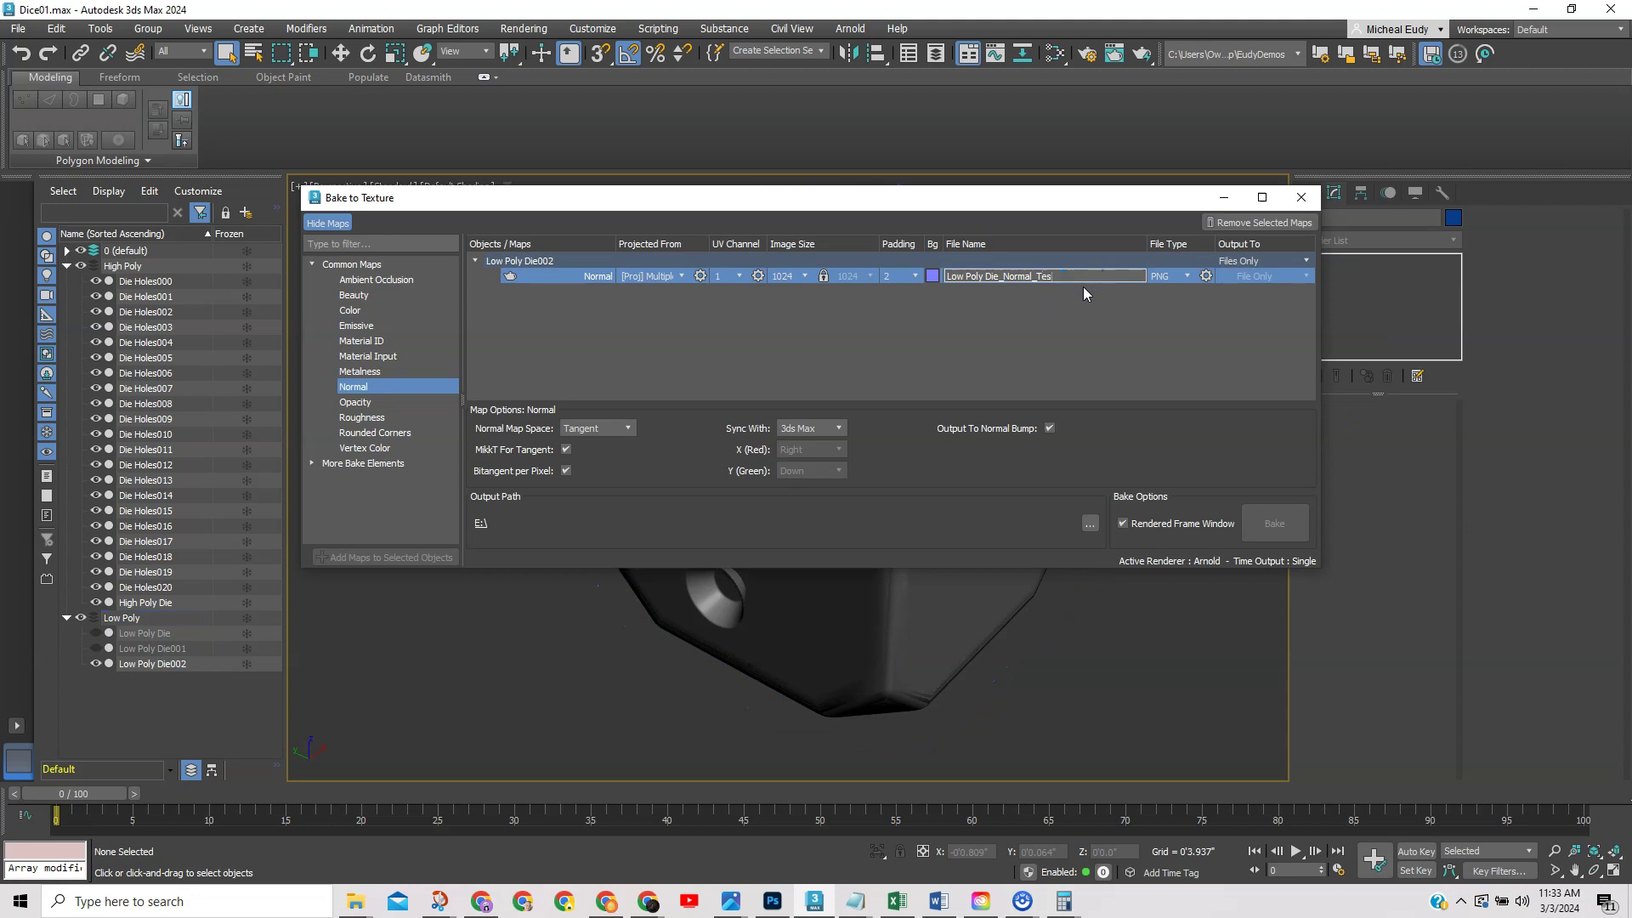
text(Test)
key(Return)
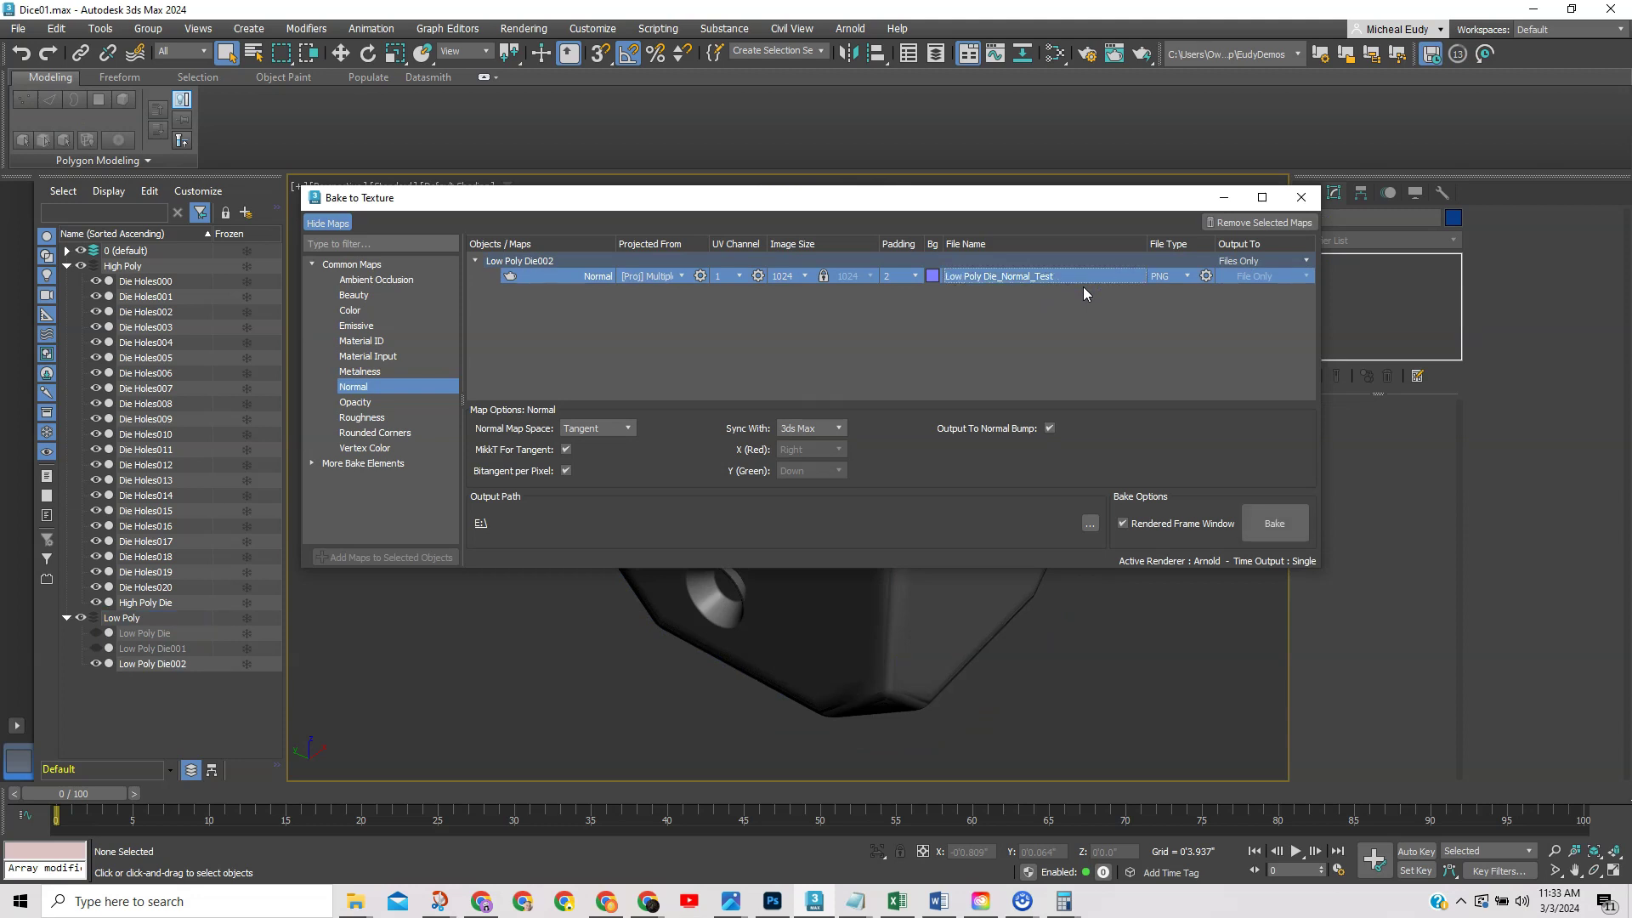
Select Low Poly Die002 again and bake its normal map
click(156, 662)
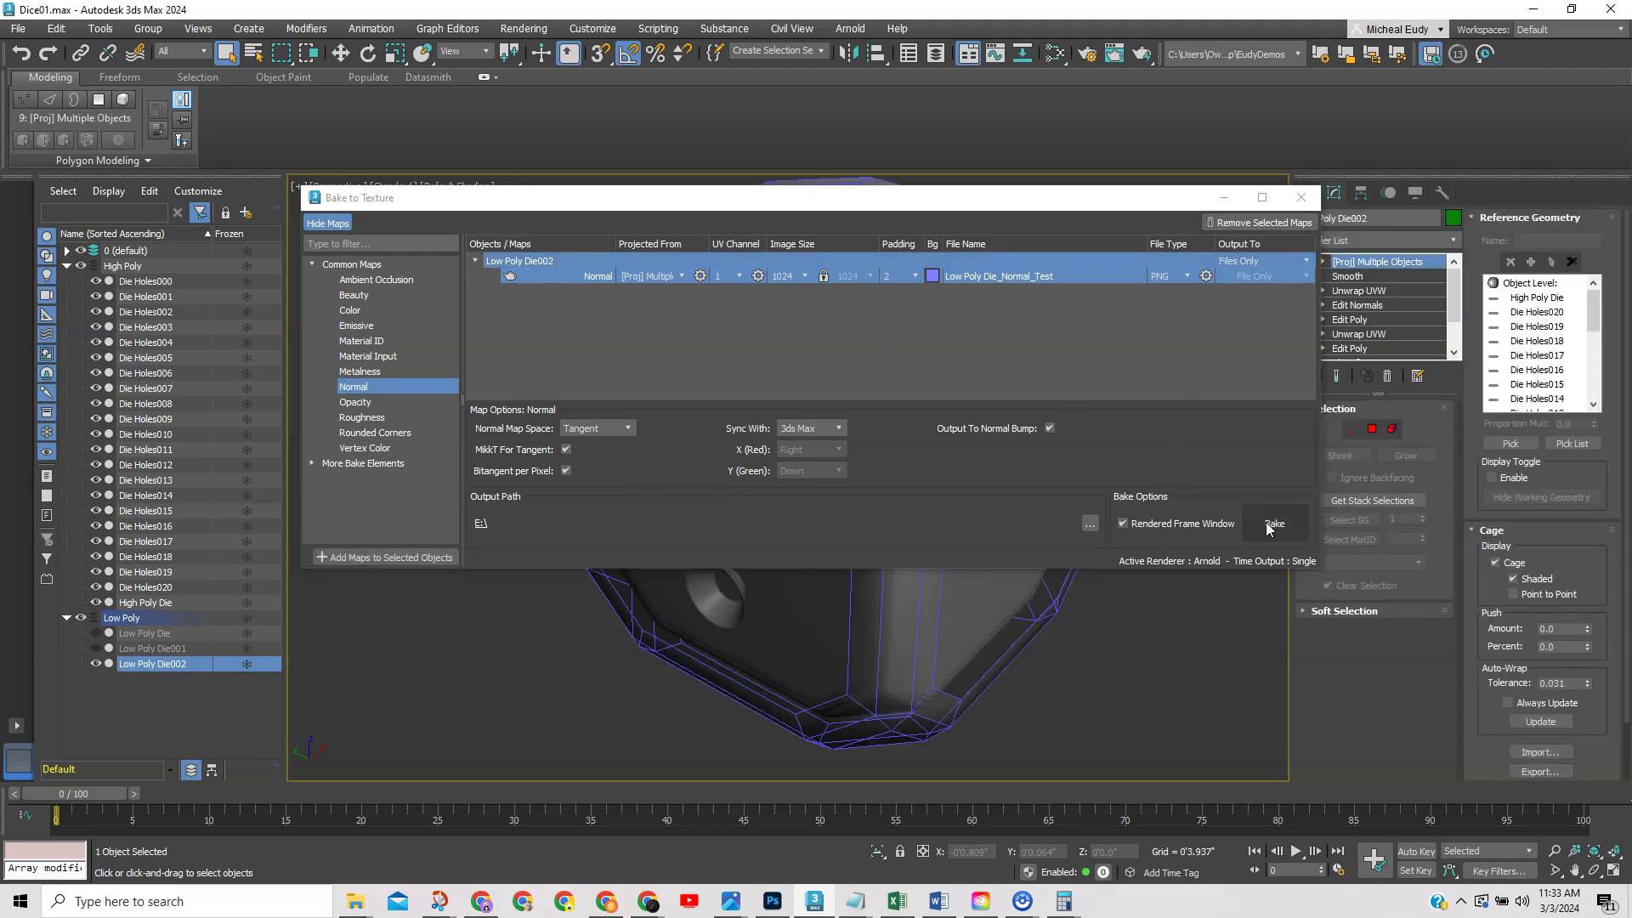
click(1272, 524)
drag(1187, 204, 1128, 189)
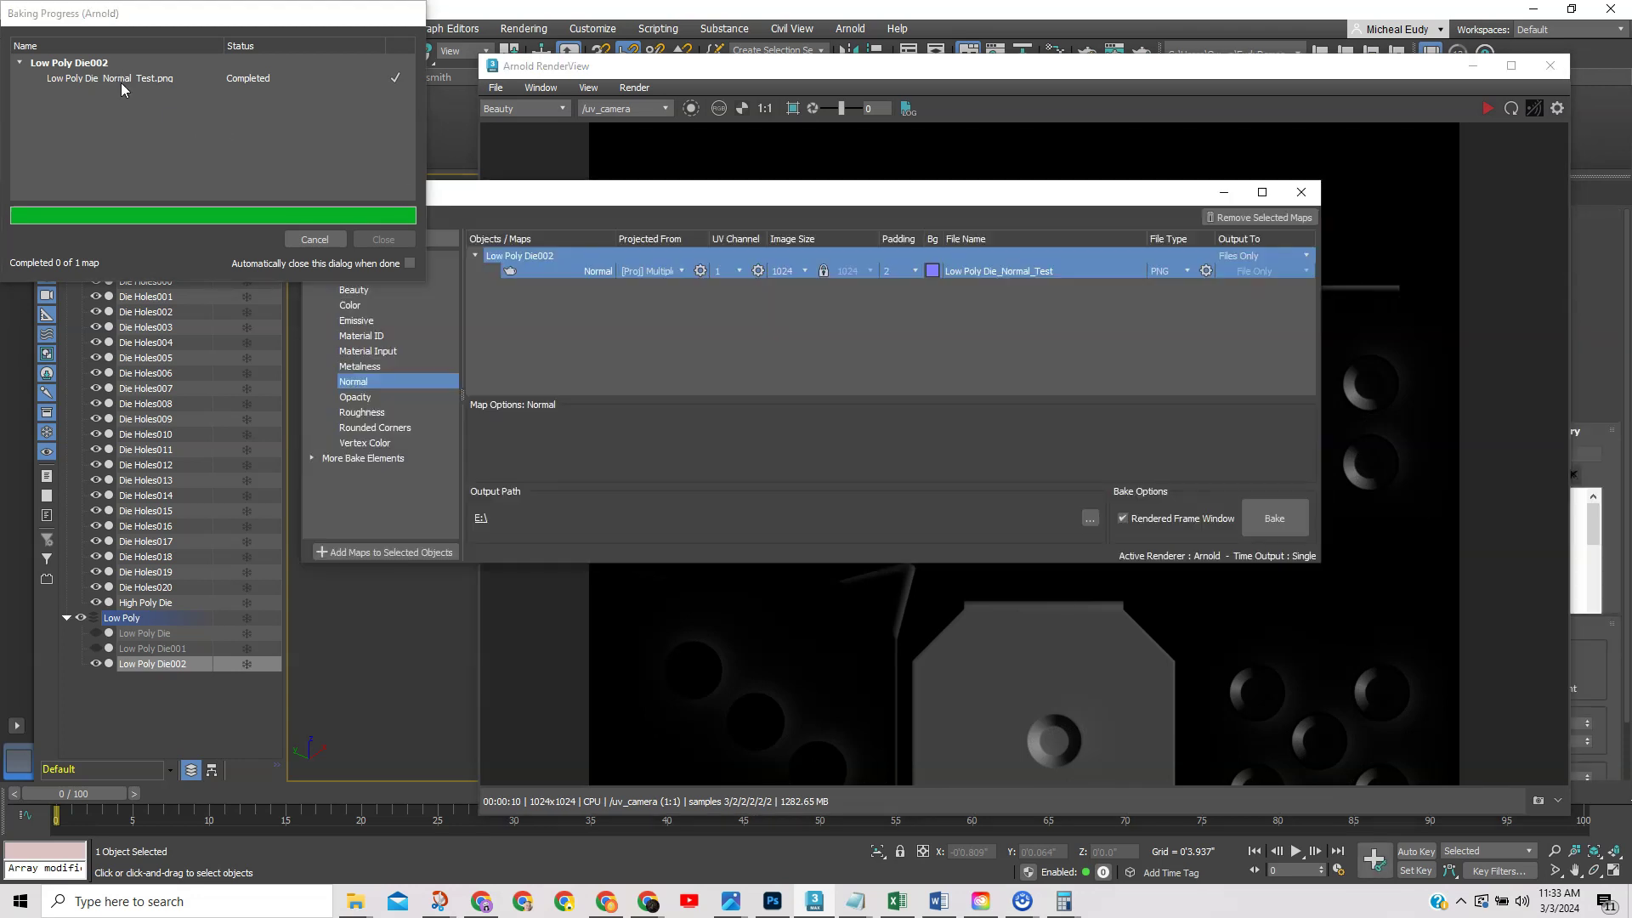
Examine the baked normal map's faces and corners and close the image window
drag(134, 83, 750, 170)
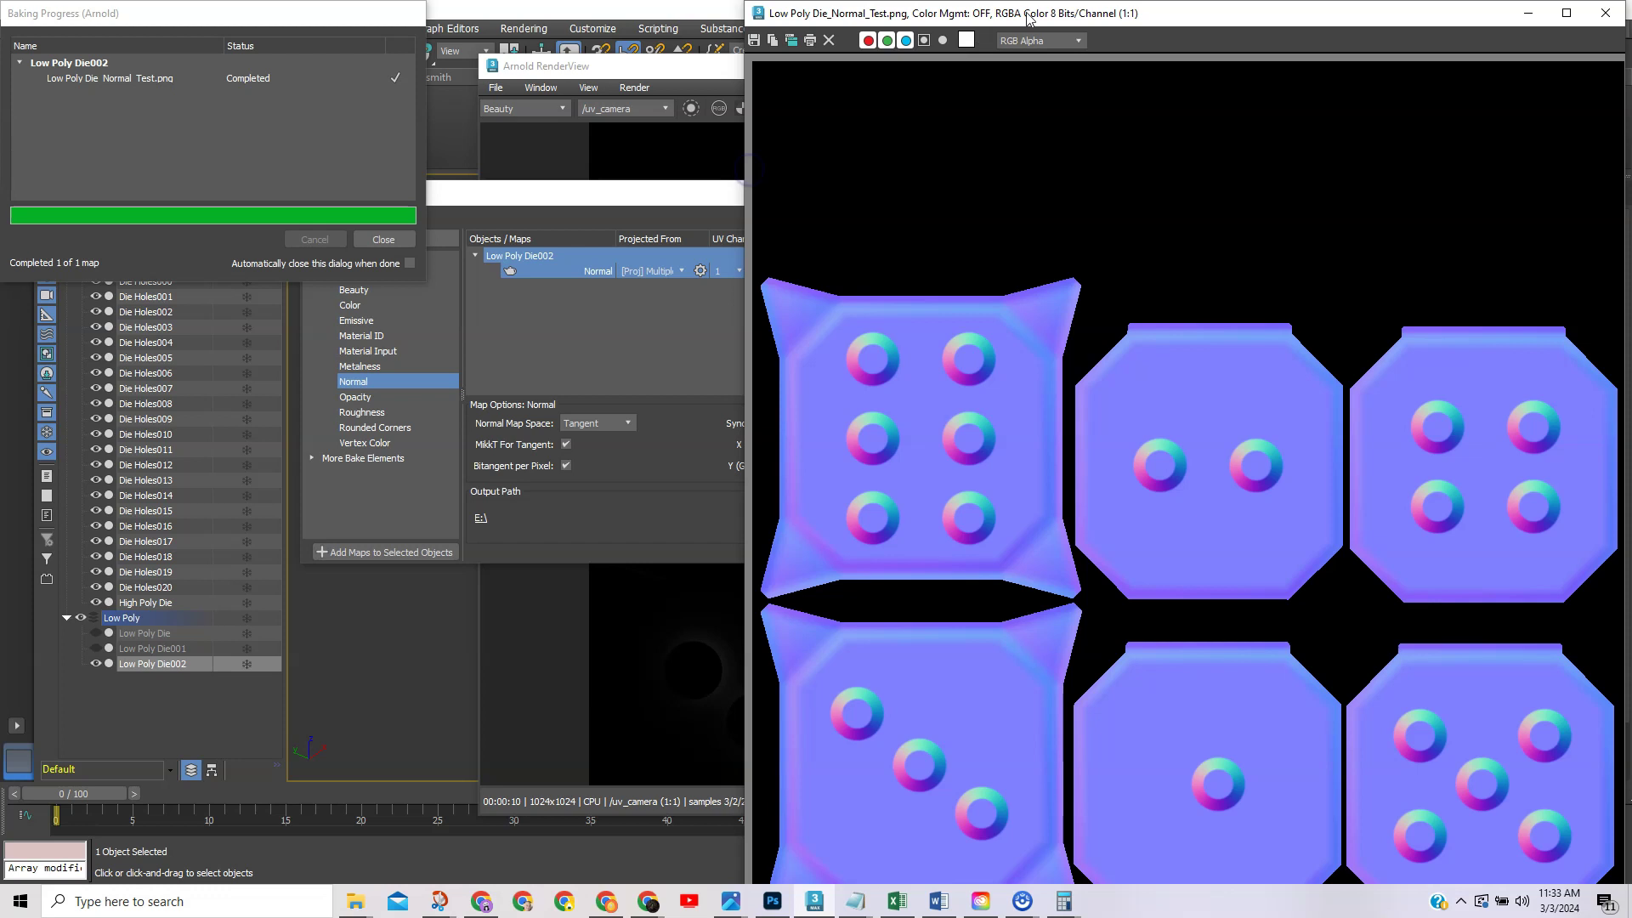
drag(1032, 12, 872, 10)
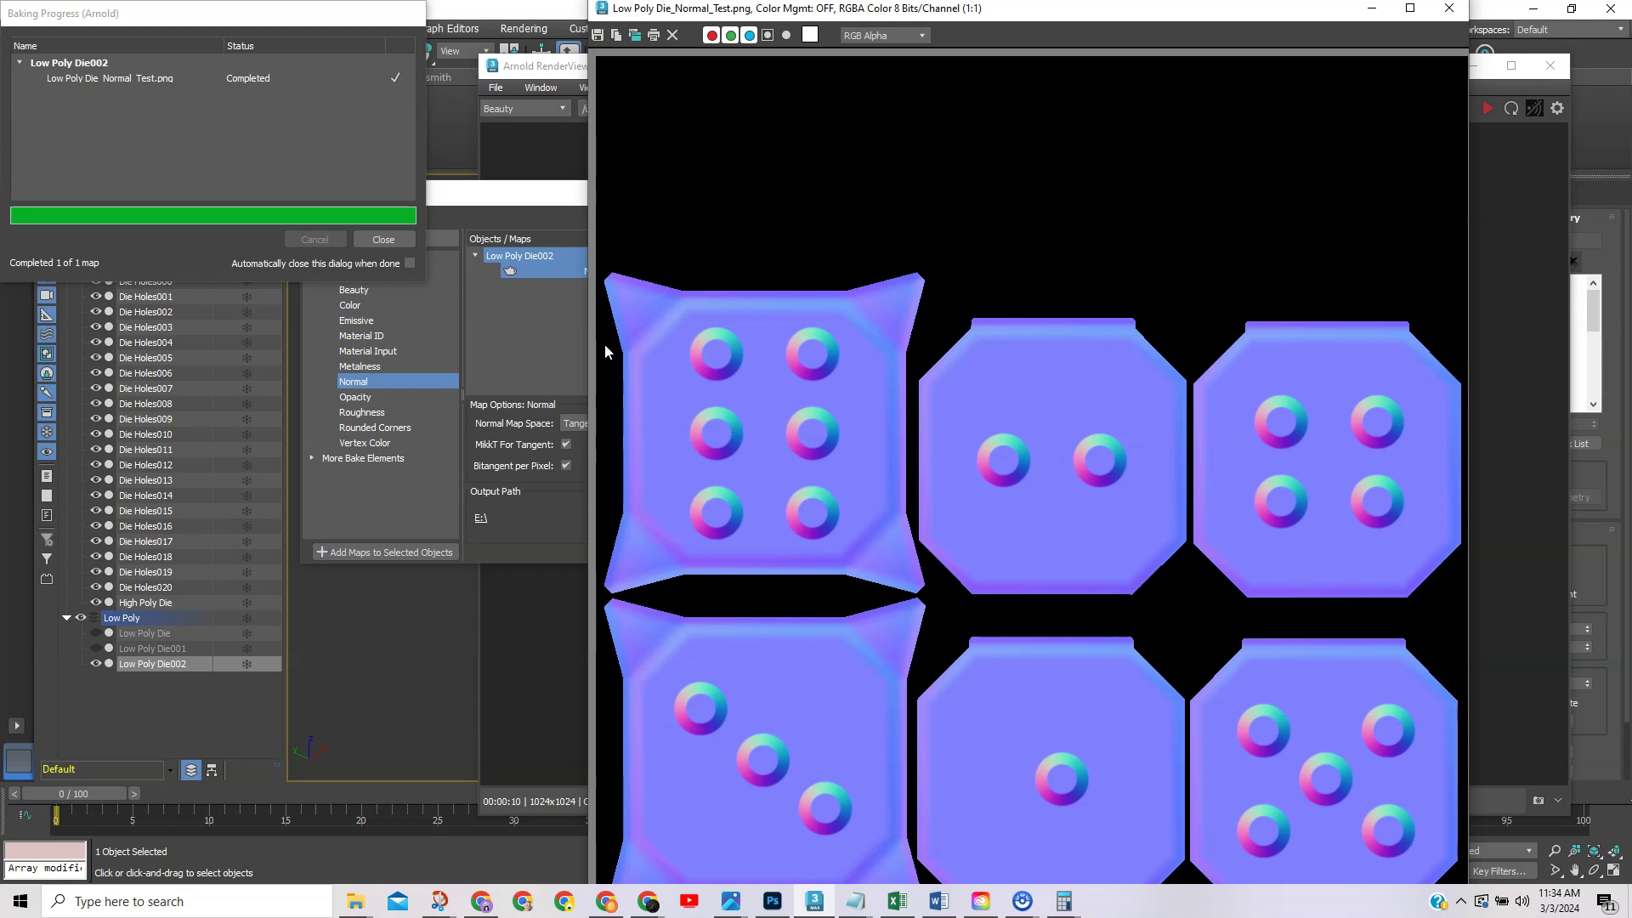
click(1450, 9)
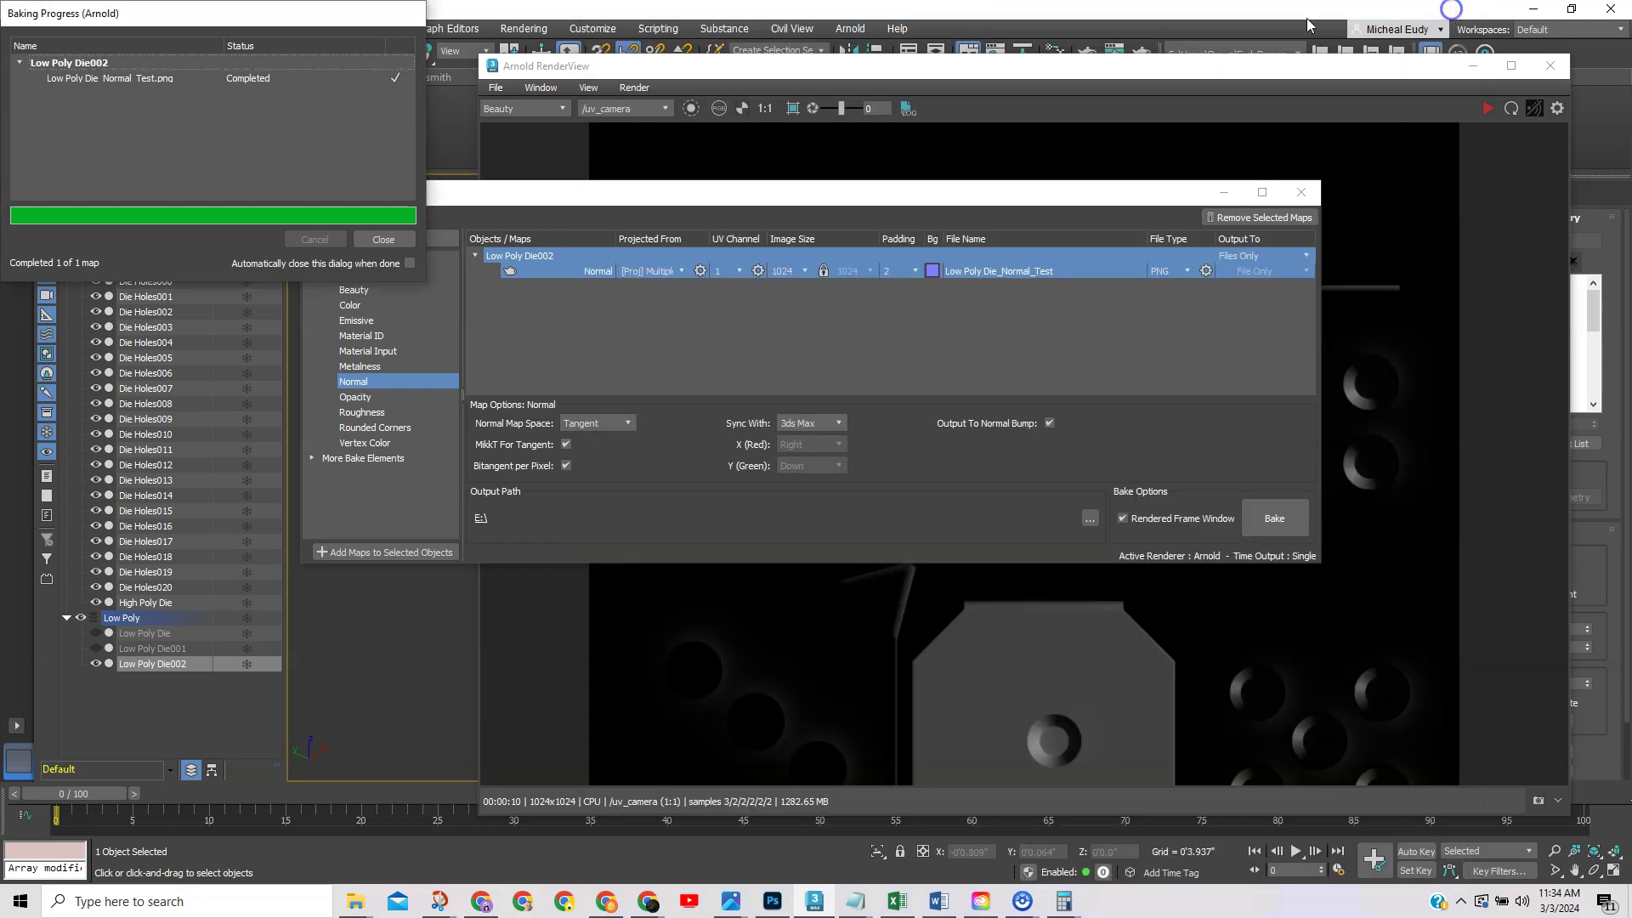
Close the baking progress and Arnold RenderView windows and move the Bake to Texture dialog clear of the die
click(375, 239)
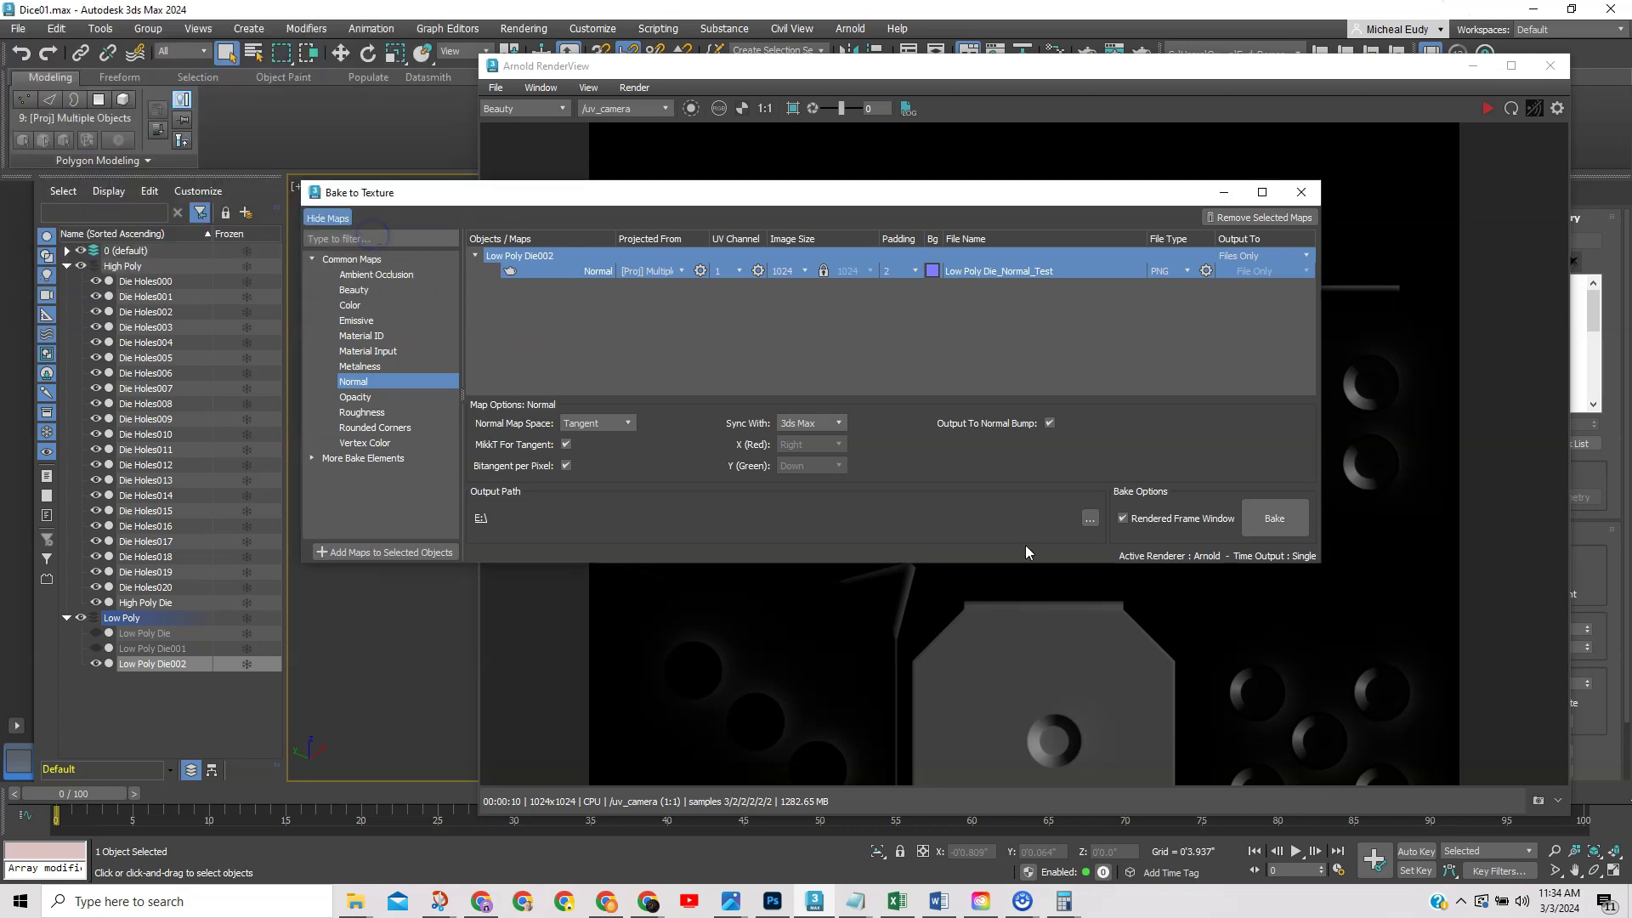
click(1550, 66)
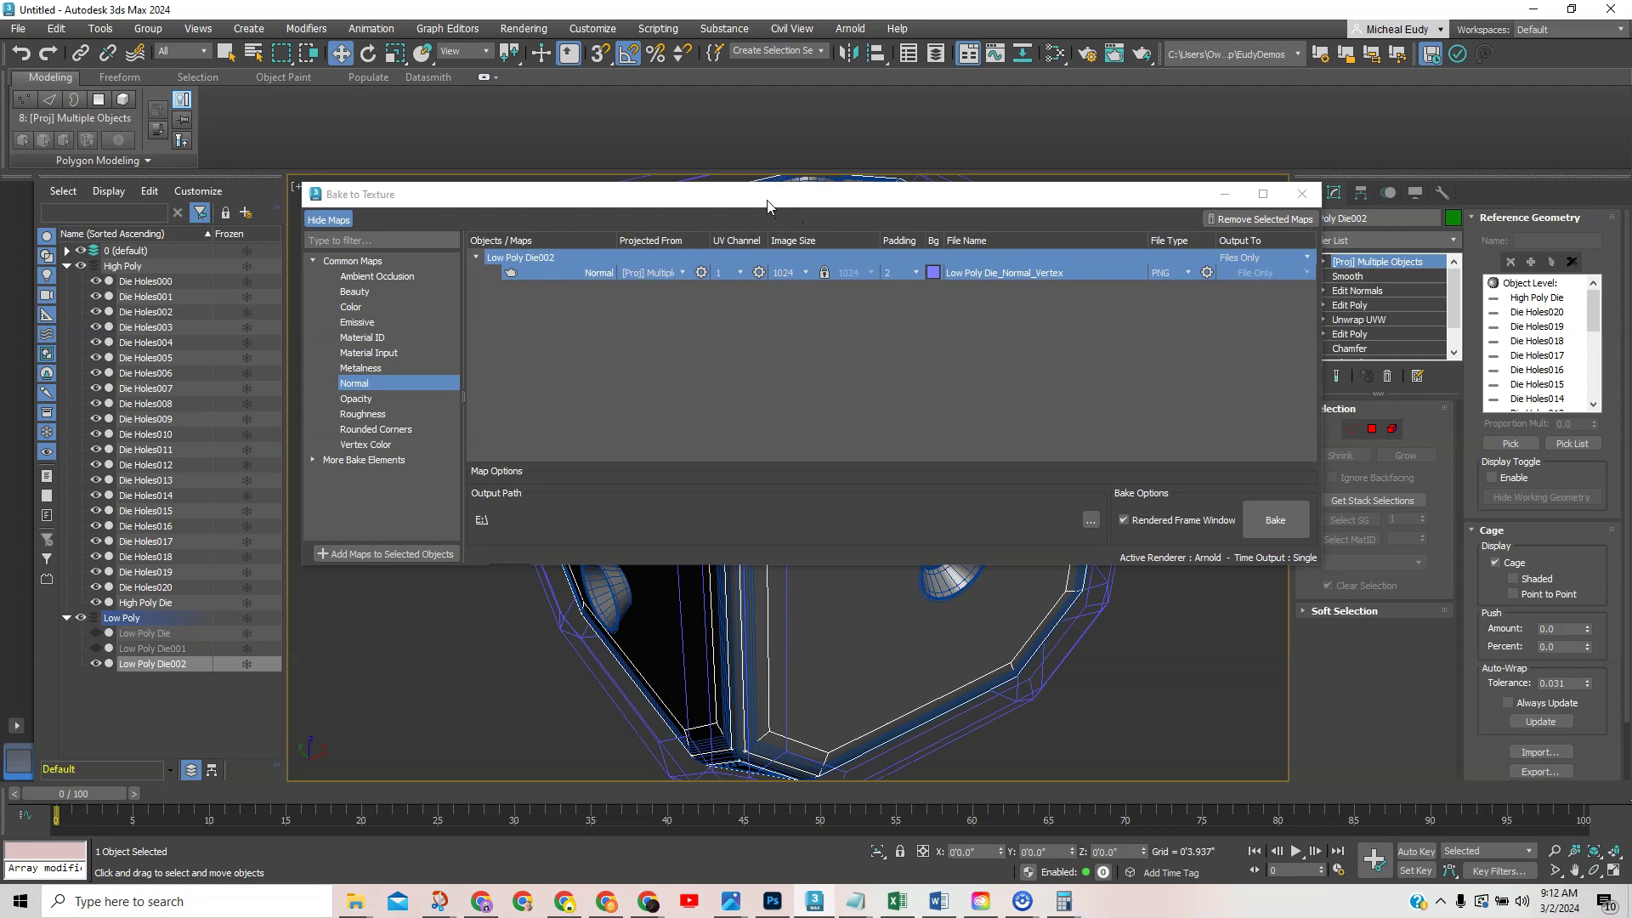
drag(766, 200, 1631, 332)
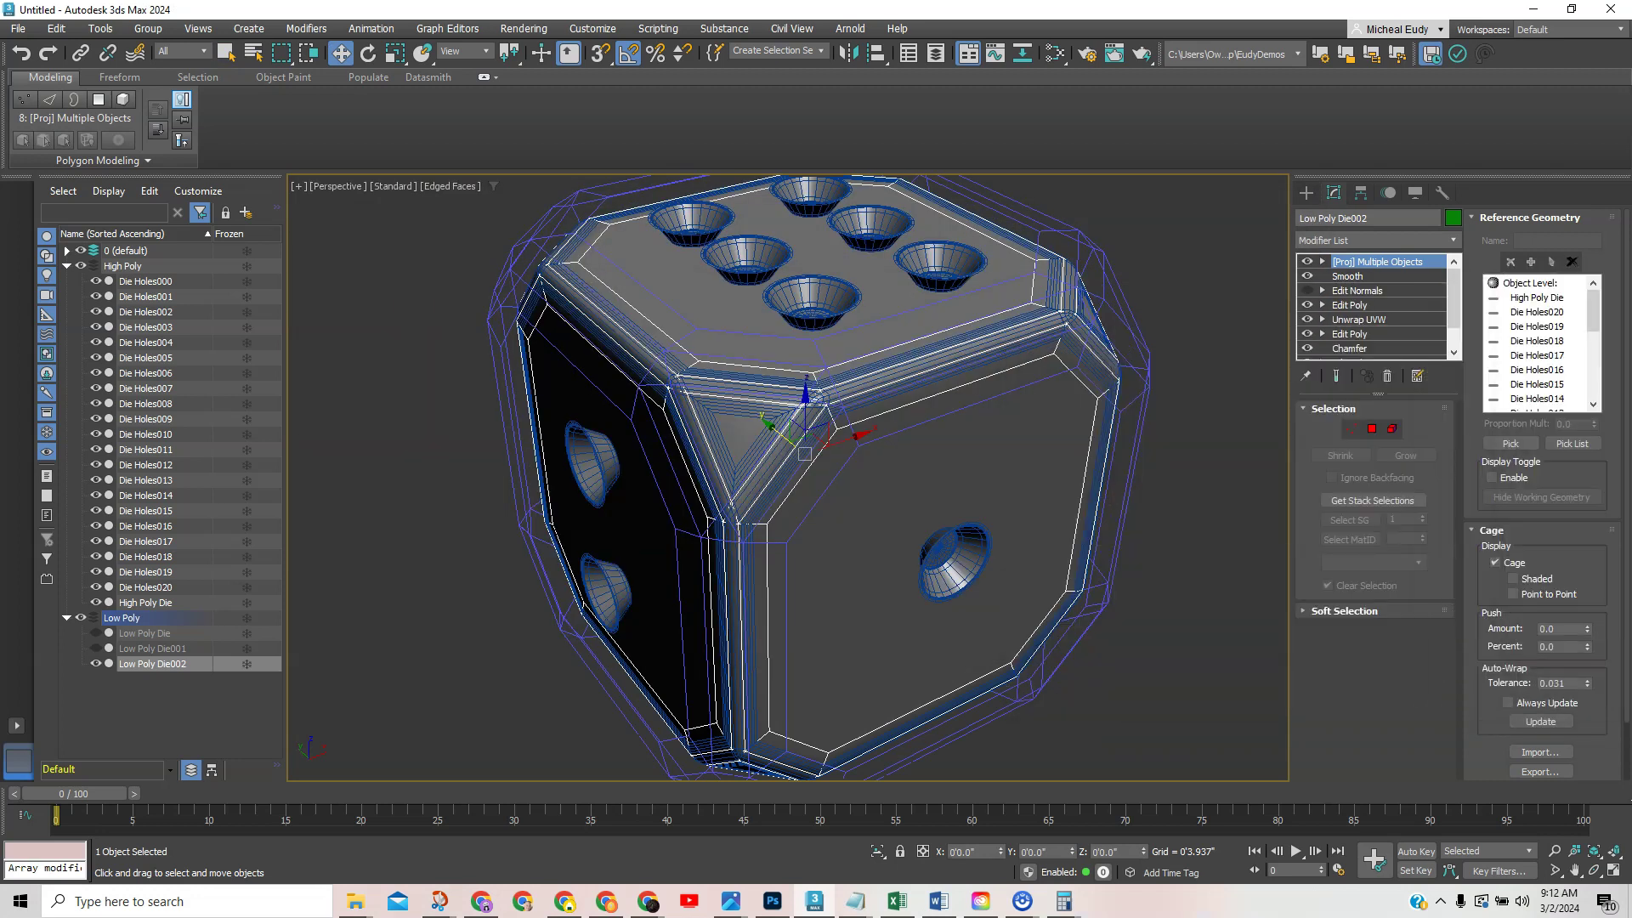
Open the Metal material's parameters in the Slate Material Editor and set its reflection roughness to 0.6 and metalness to 1.0
click(1055, 54)
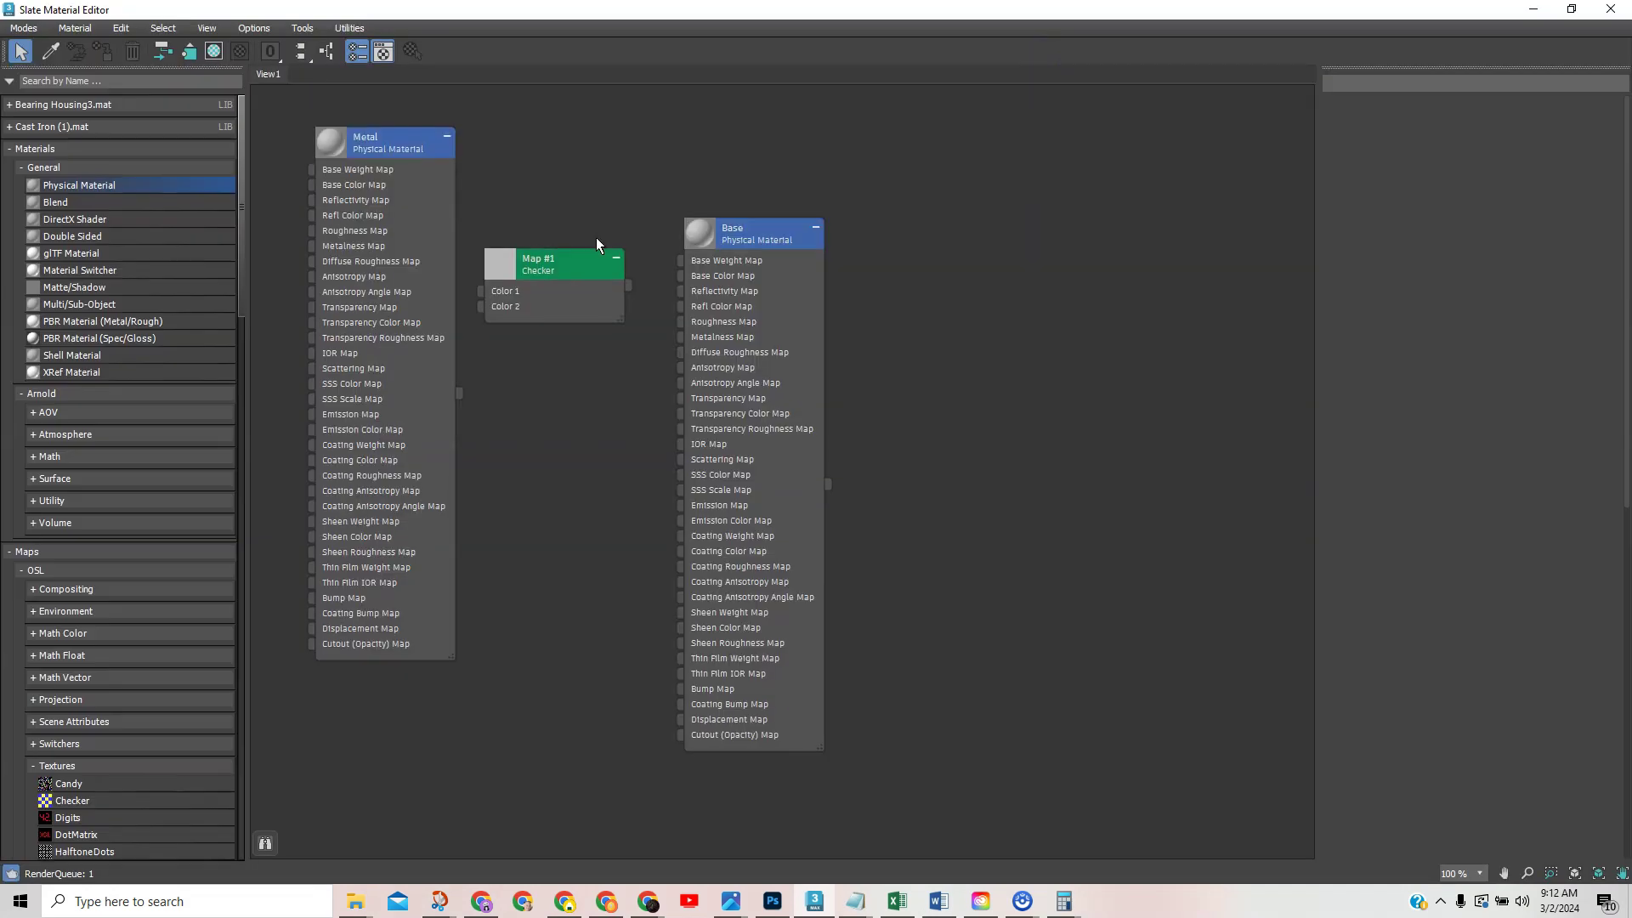
middle_drag(539, 384, 799, 478)
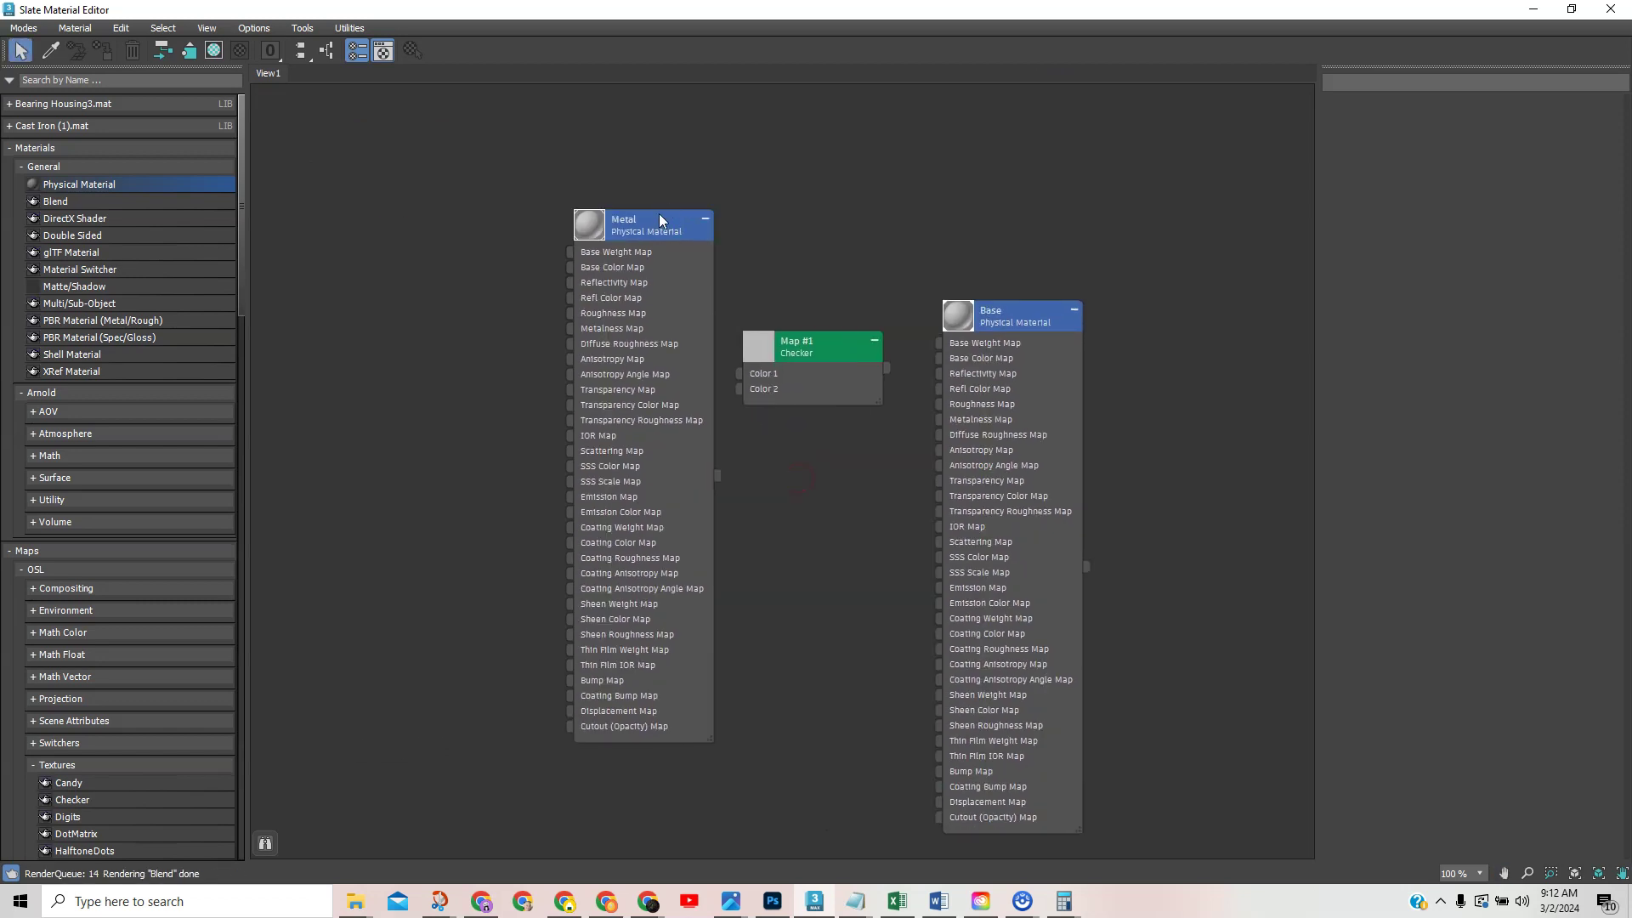
click(636, 231)
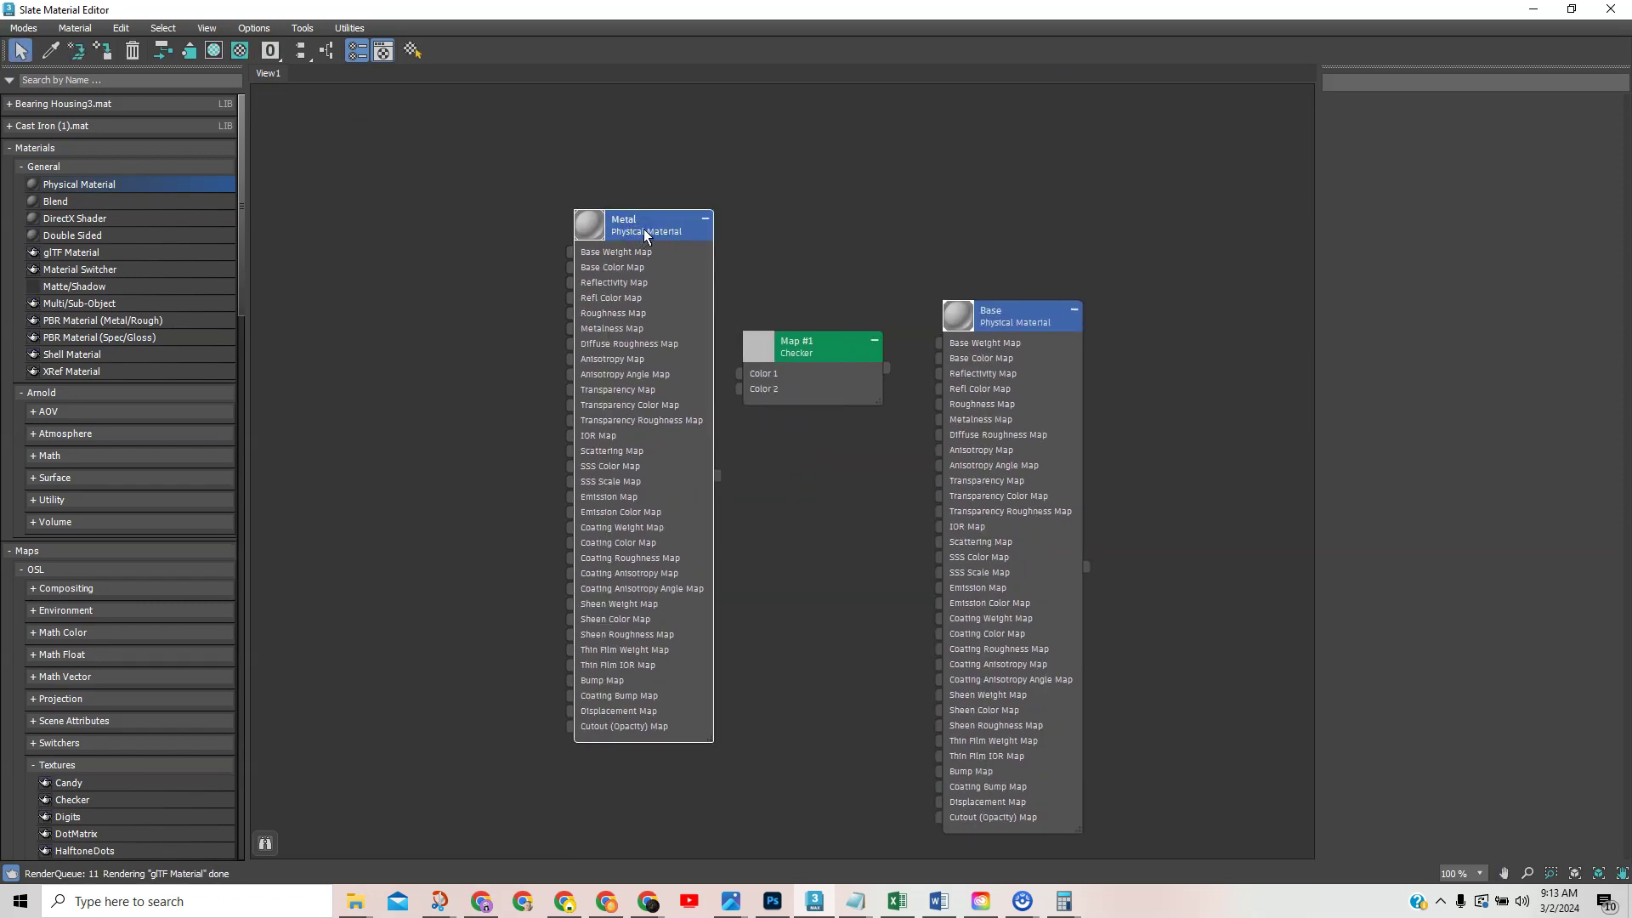
double_click(645, 233)
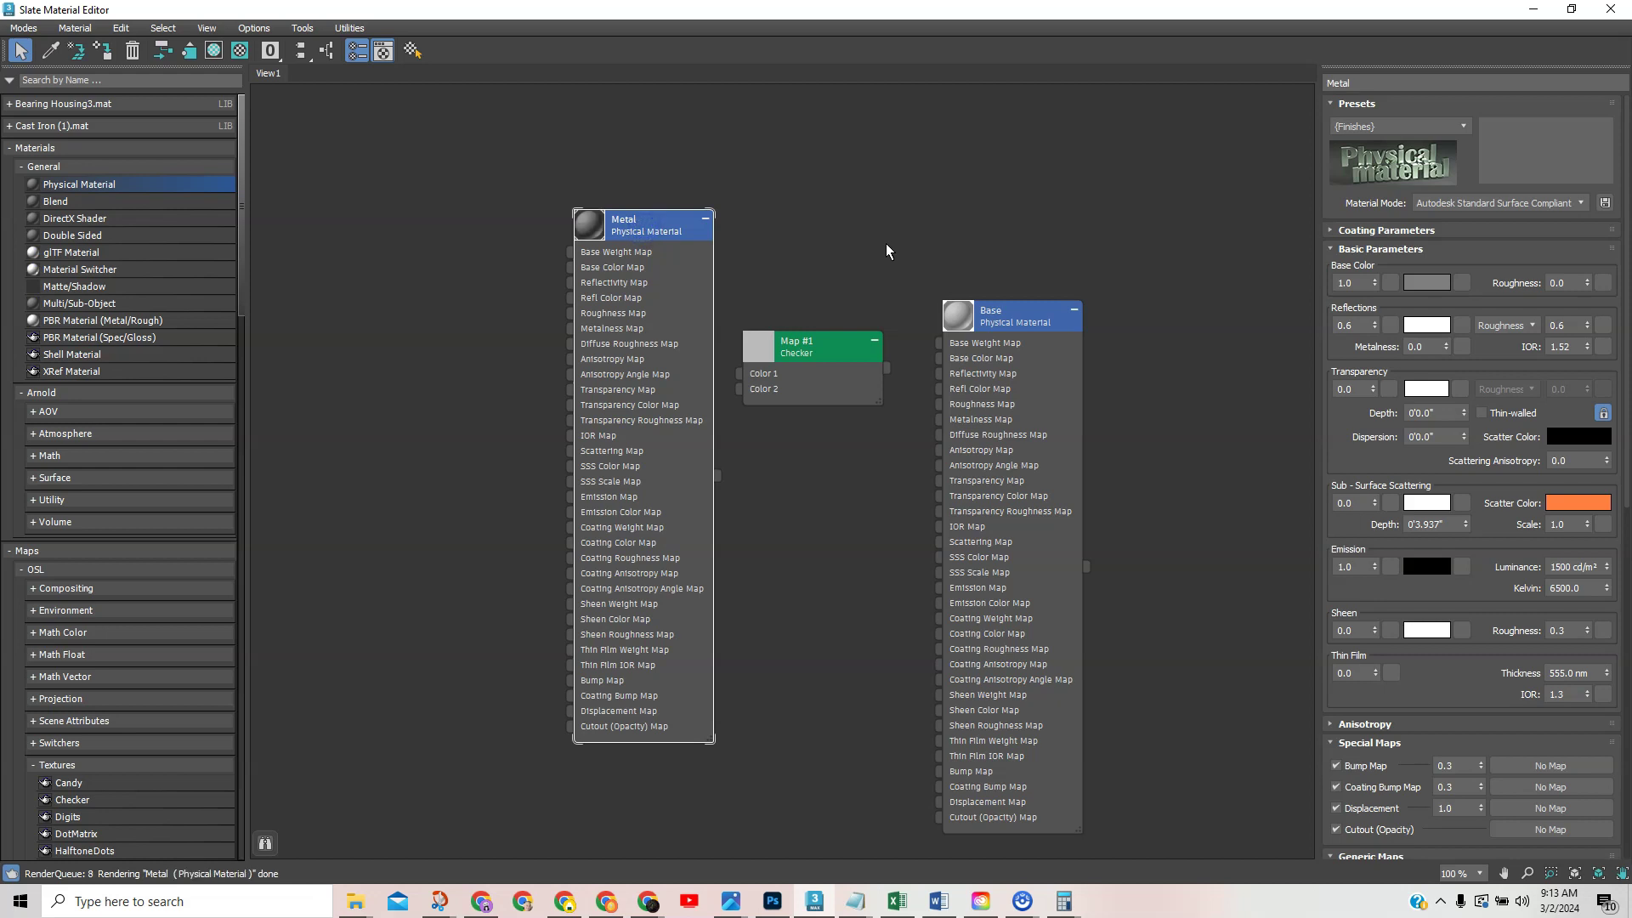
double_click(1430, 346)
key(Return)
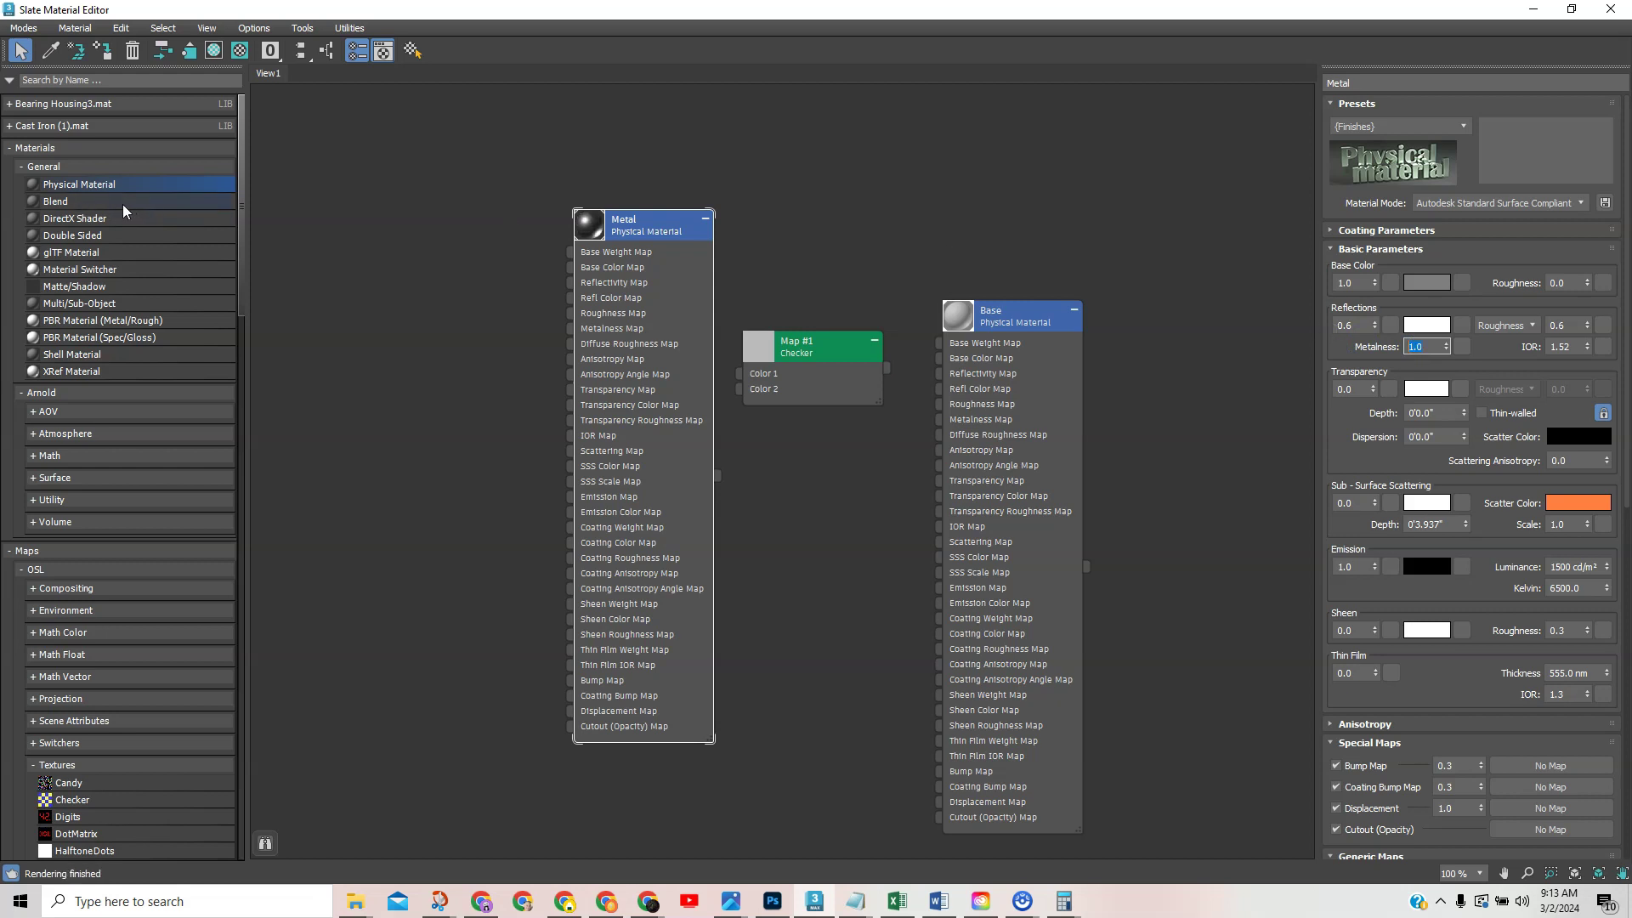
Add a new Physical Material beside the Metal material and name it Dots
drag(85, 189, 432, 249)
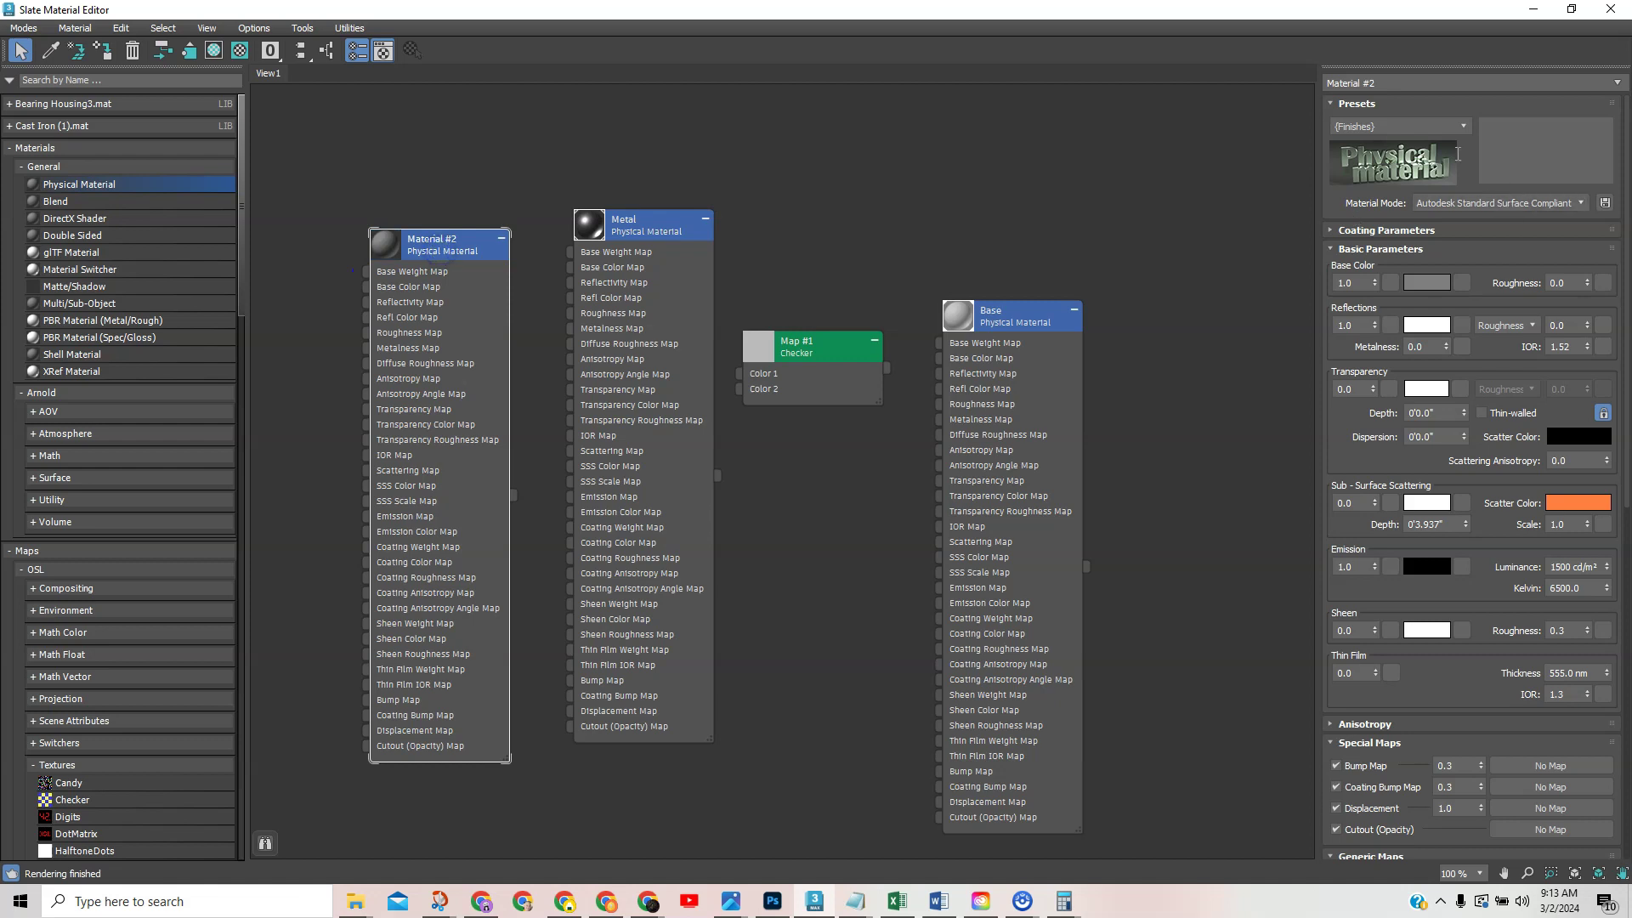
drag(1386, 81, 1309, 80)
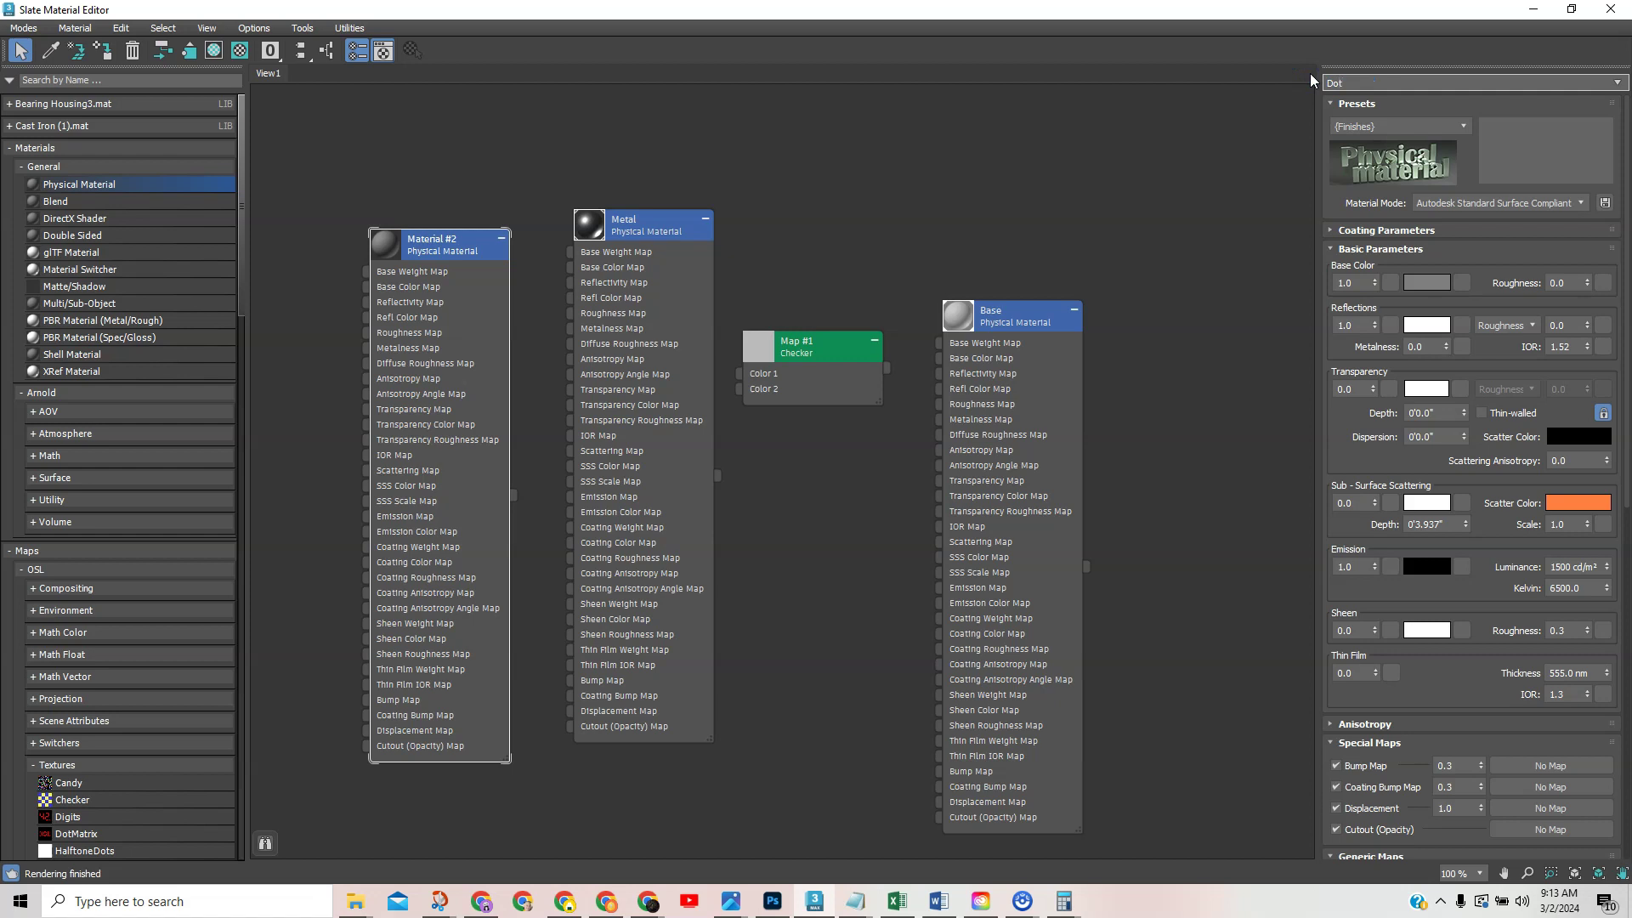
key(Return)
Shrink the material editor off the object list and assign the Dots material to Die Holes000 through Die Holes020
click(1564, 12)
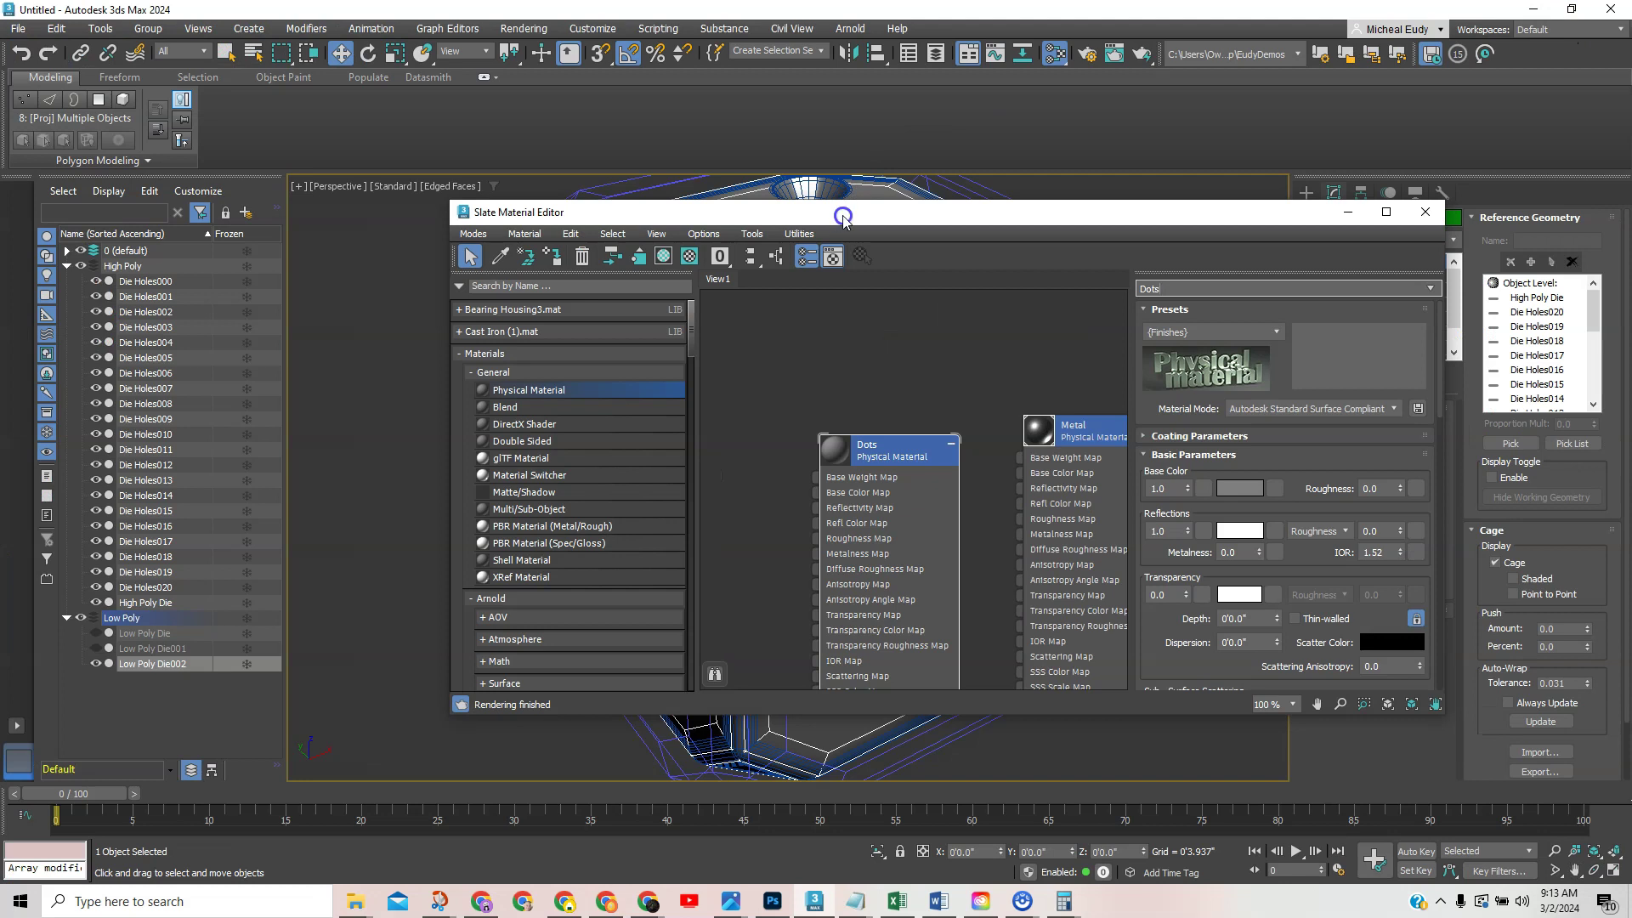
drag(837, 212, 1244, 137)
click(162, 281)
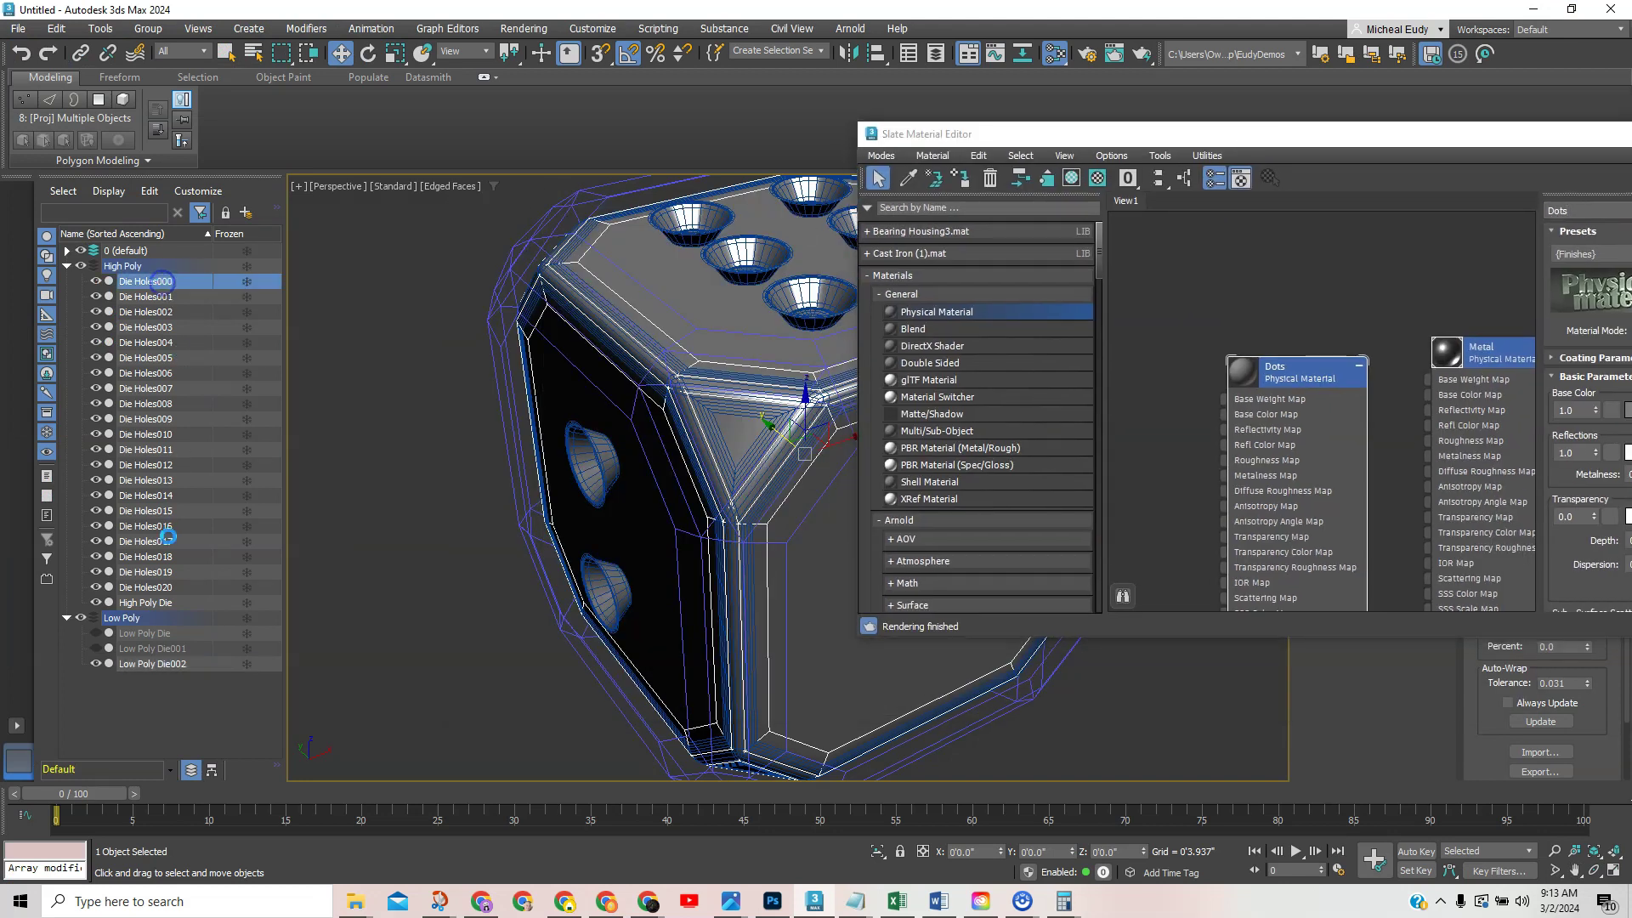
shift+click(149, 587)
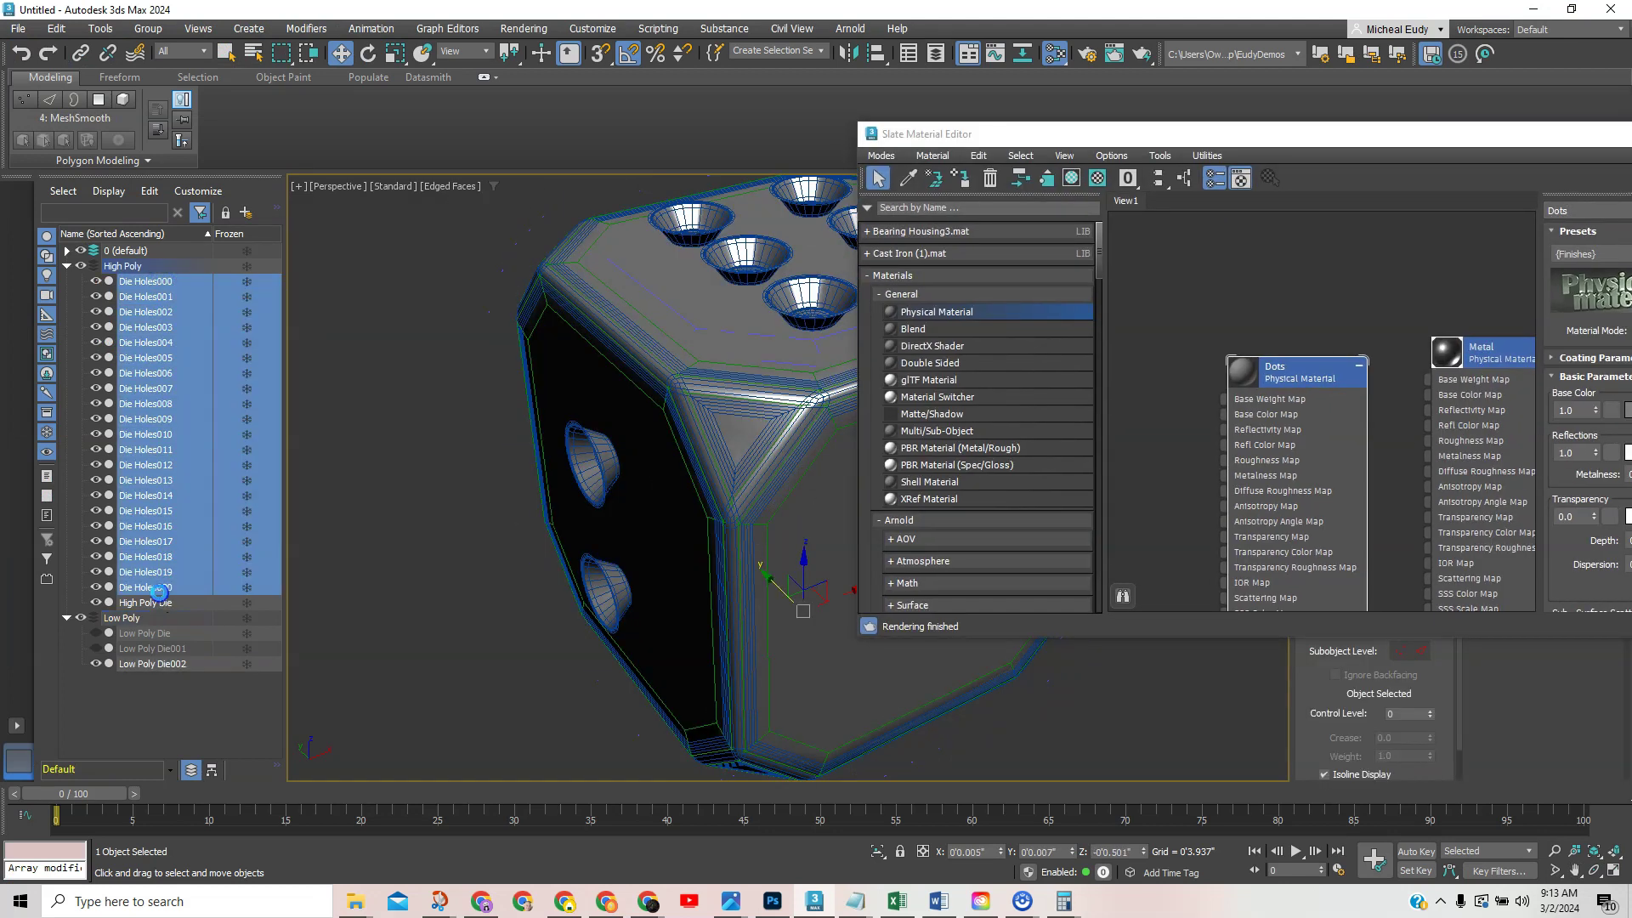
drag(1321, 138, 797, 103)
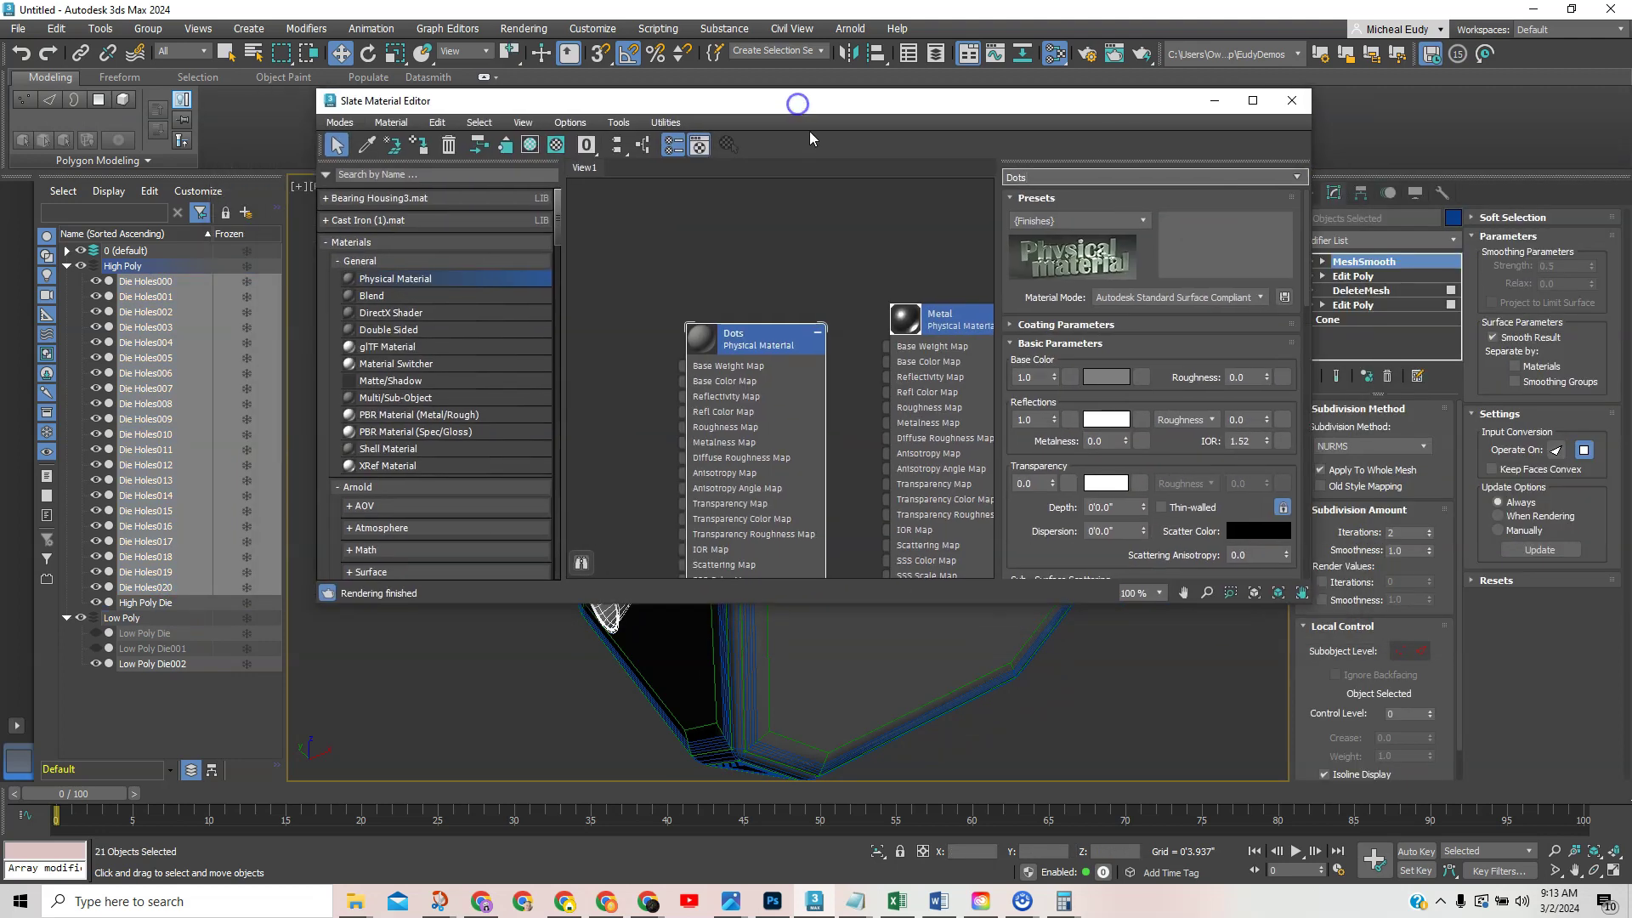
right_click(760, 340)
click(778, 369)
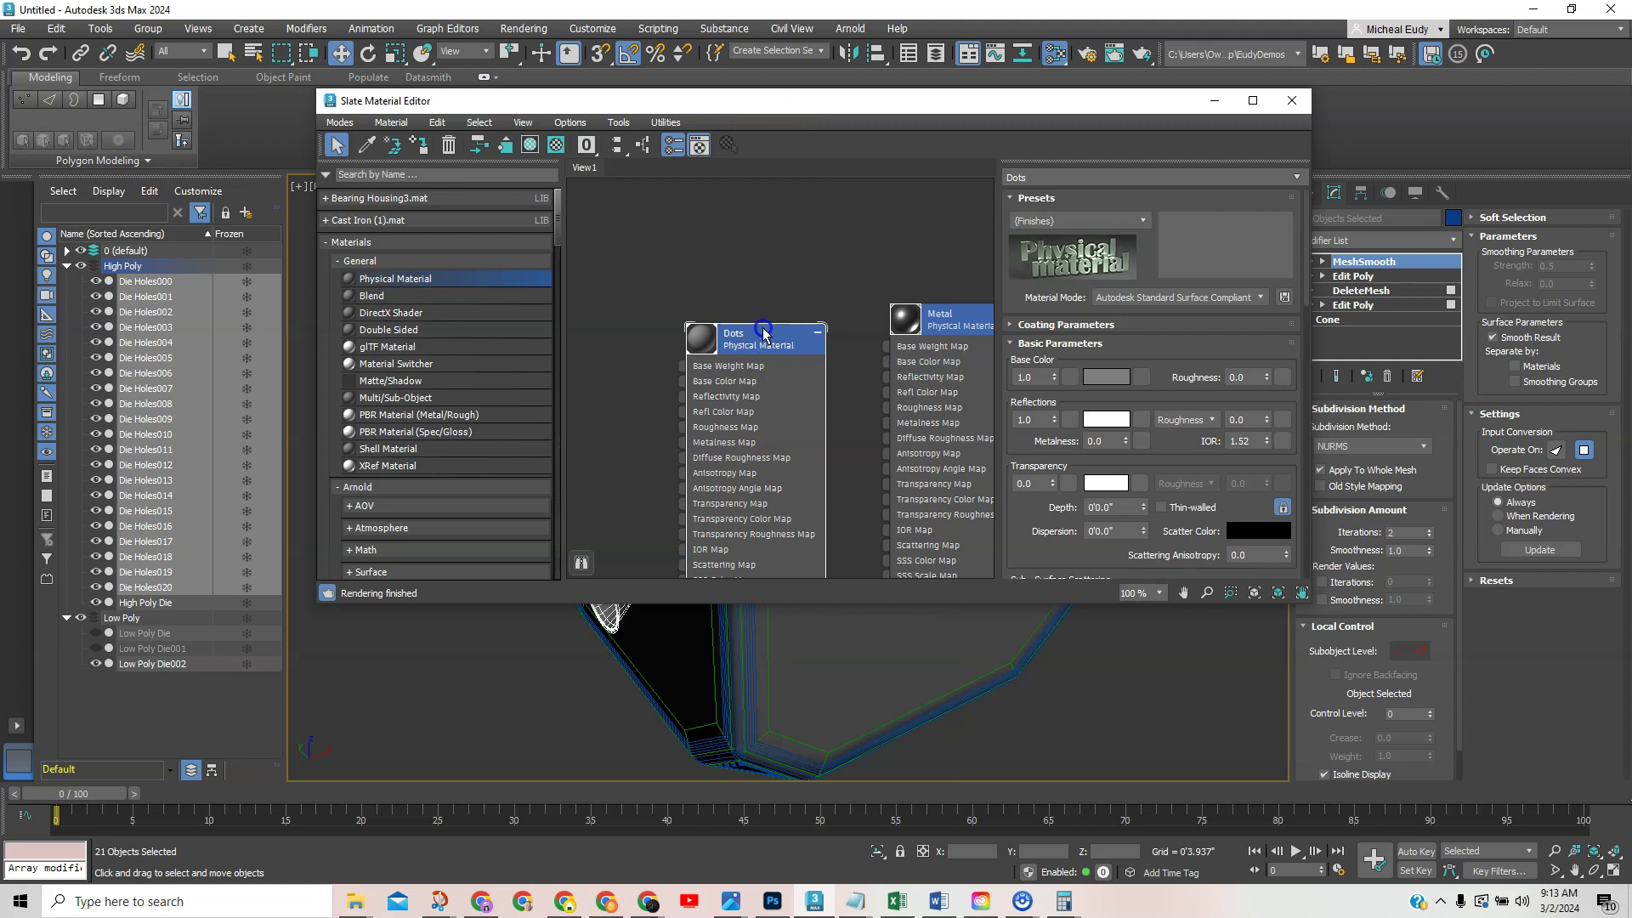
Move the Dots node up and set the material's base color to teal 19807C
drag(777, 336, 745, 231)
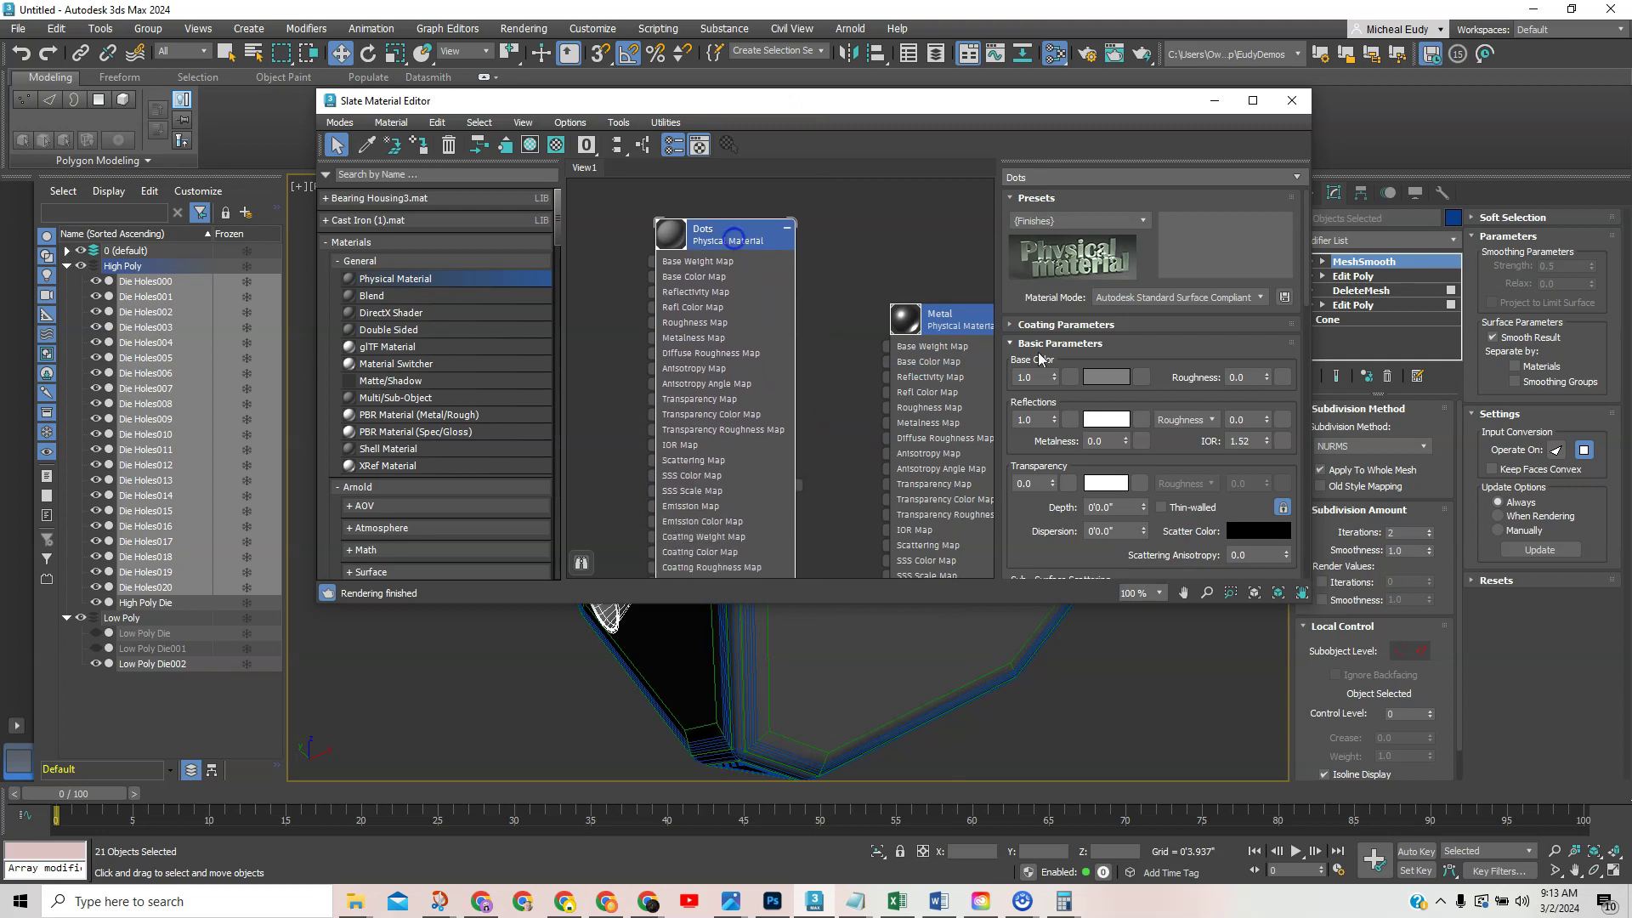
click(1101, 376)
click(731, 247)
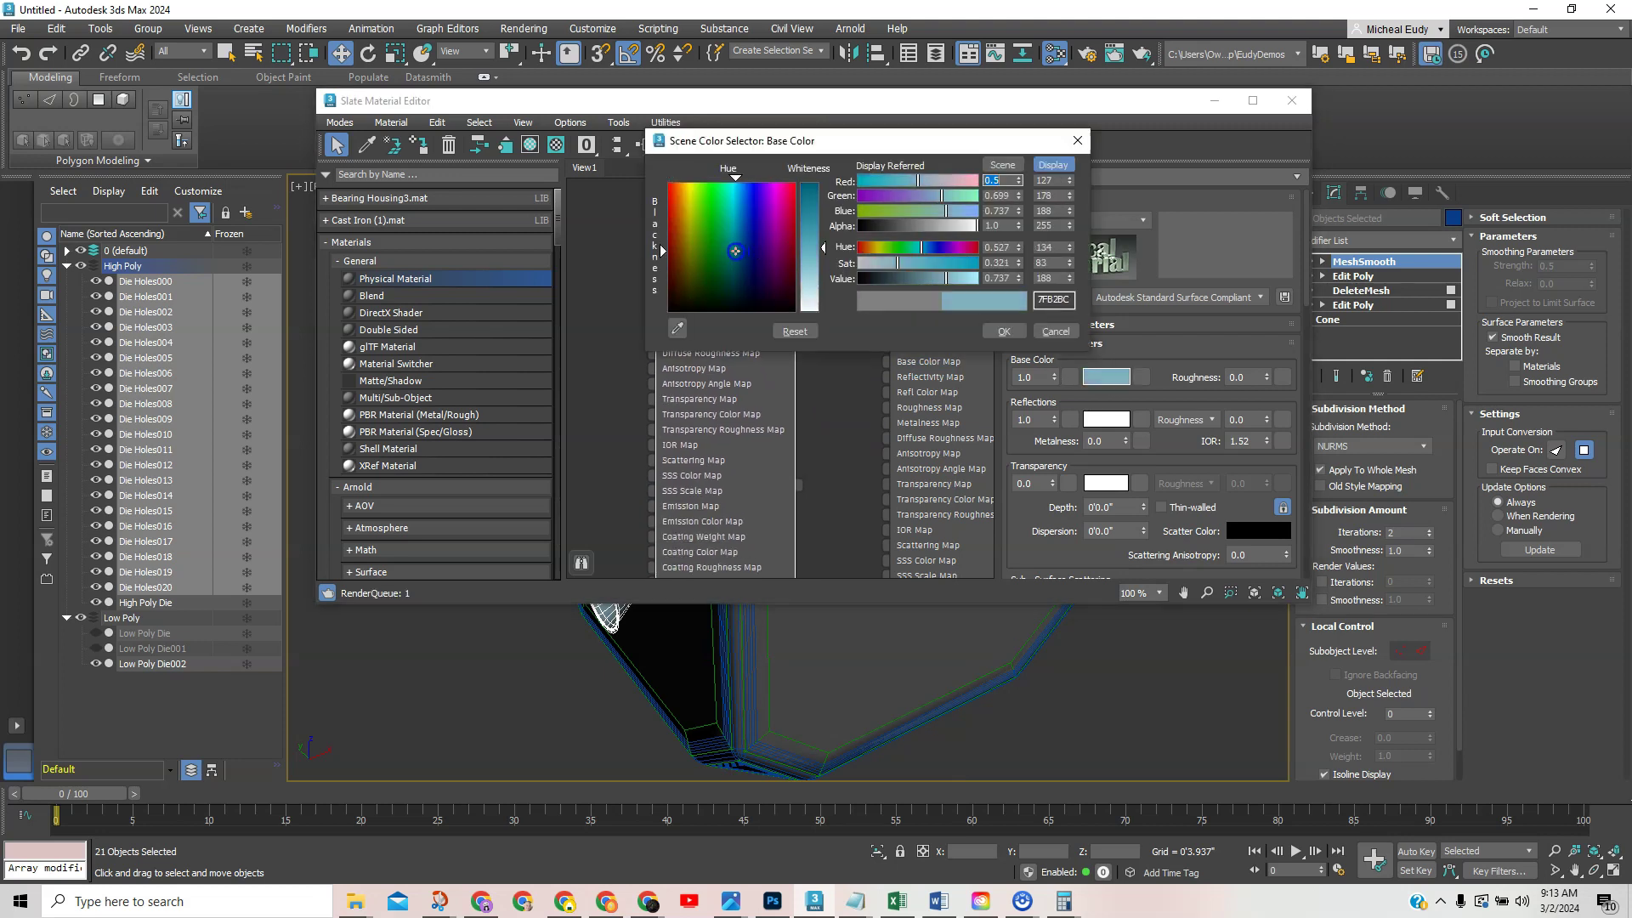
drag(821, 246, 821, 191)
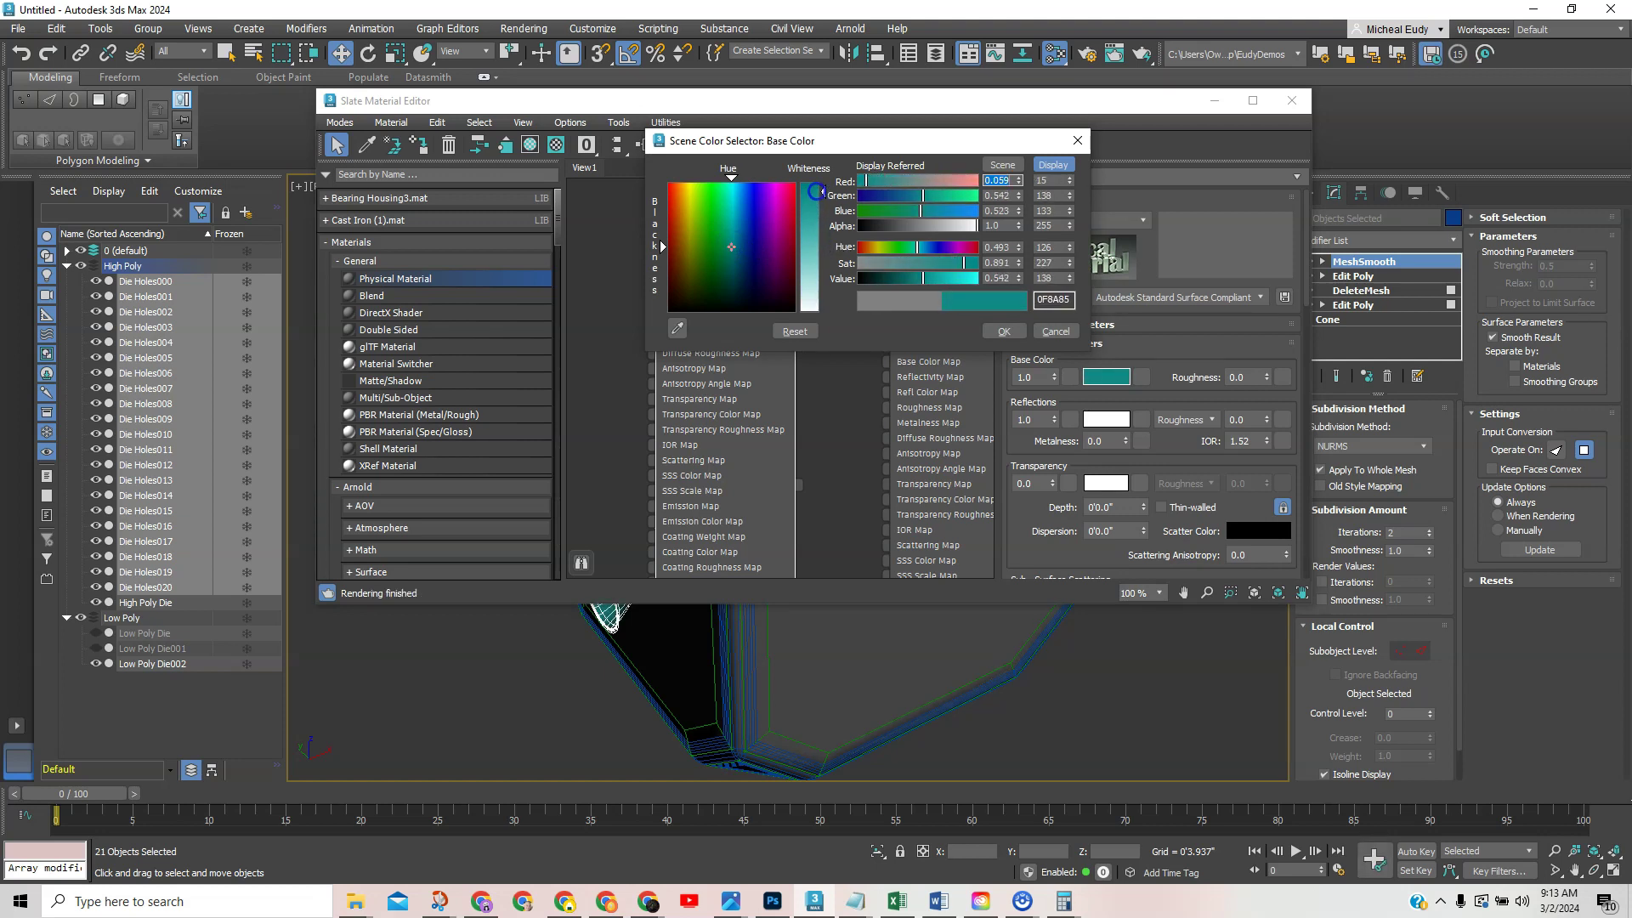
click(1000, 335)
drag(966, 266, 918, 281)
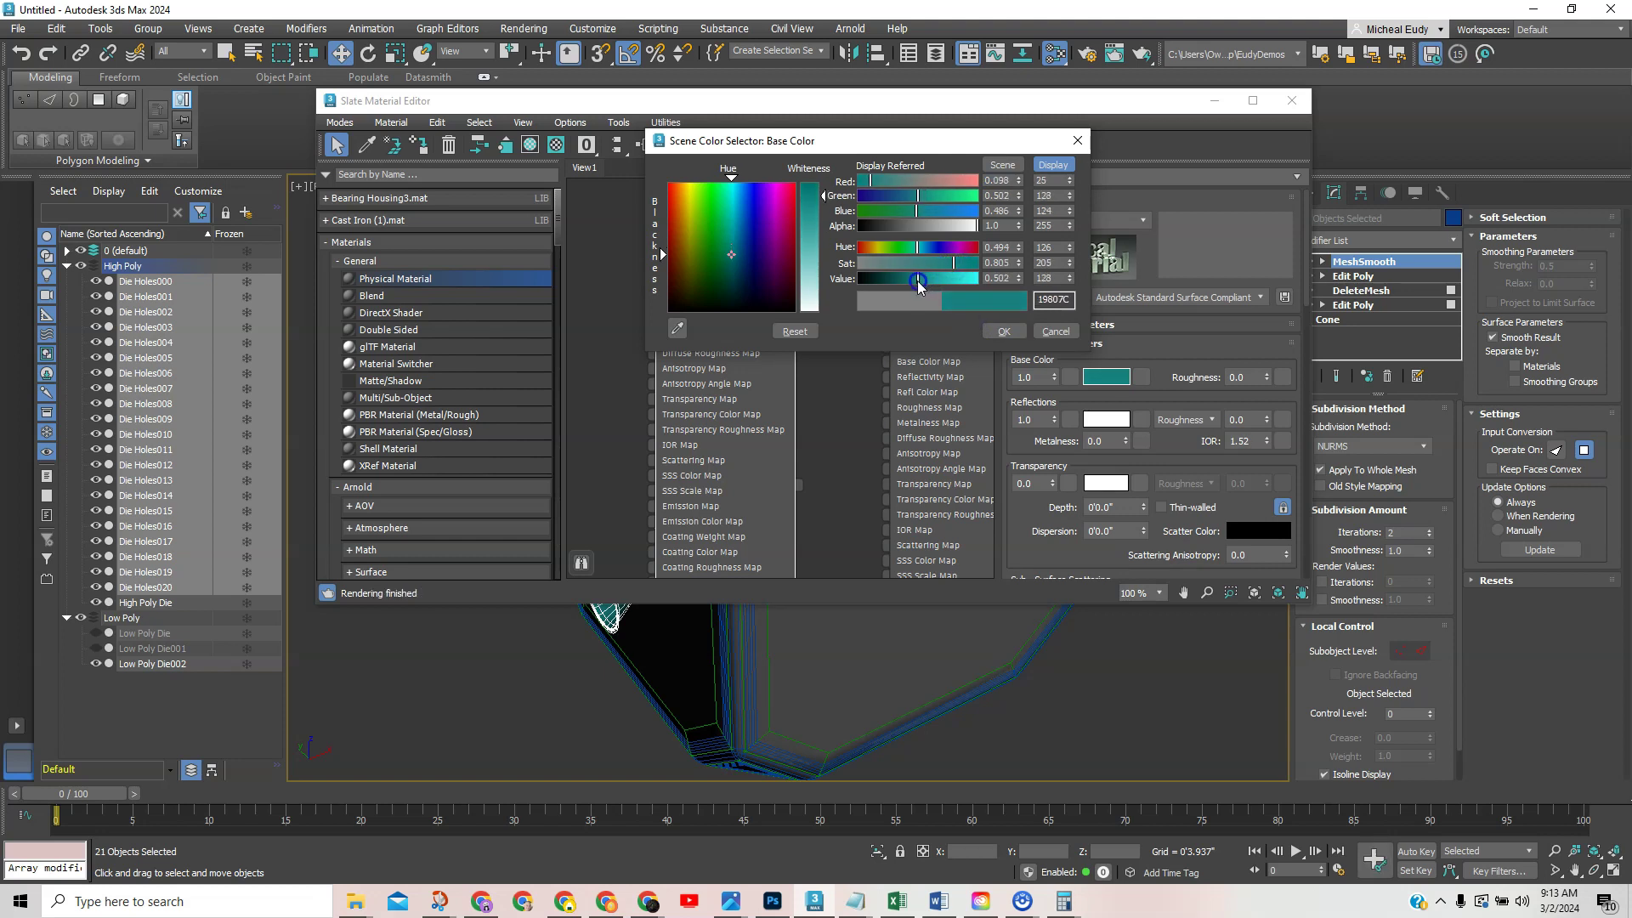
click(1003, 331)
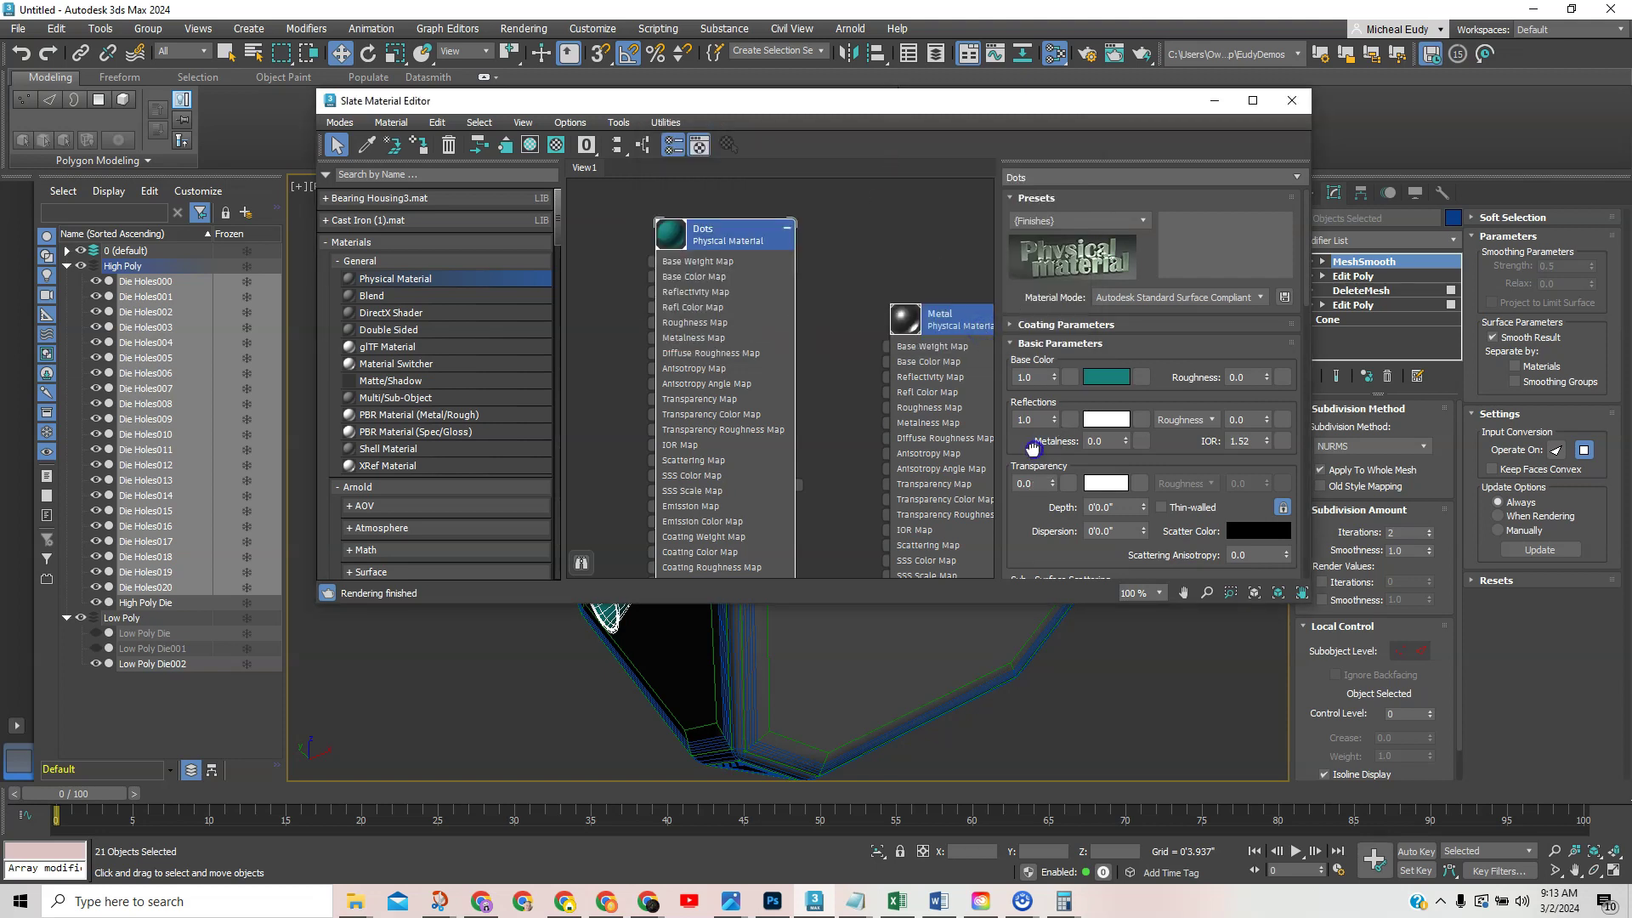
Set the Dots material's reflection weight and roughness to 0.6 and close the material editor
scroll(1032, 449, down, 3)
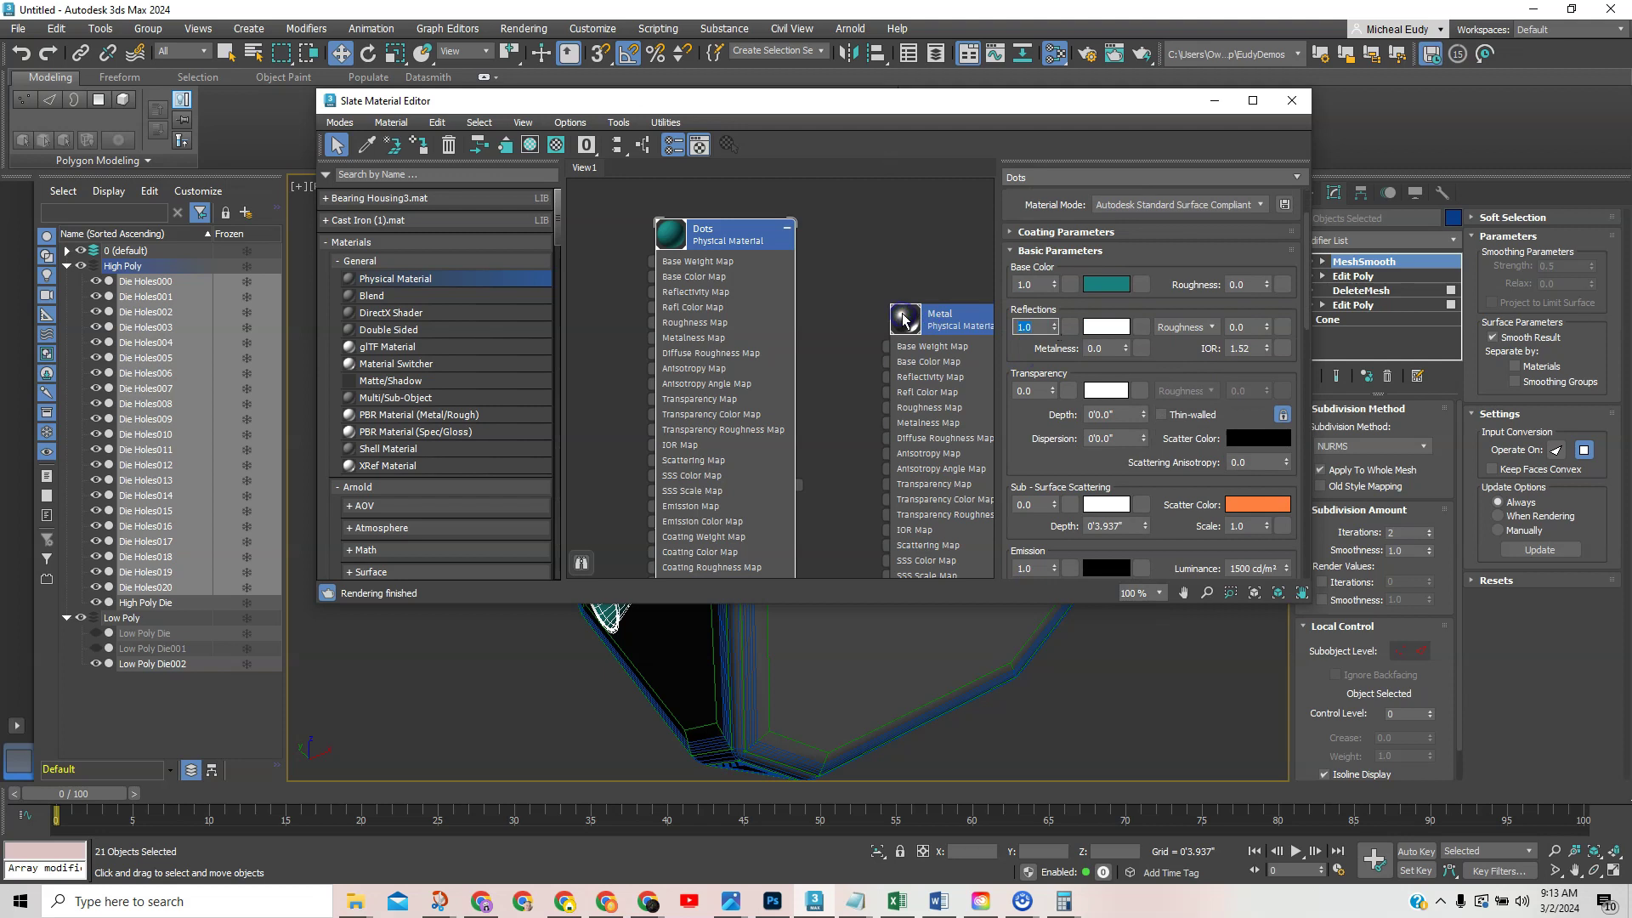
text(6)
key(Tab)
text(.6)
click(1292, 101)
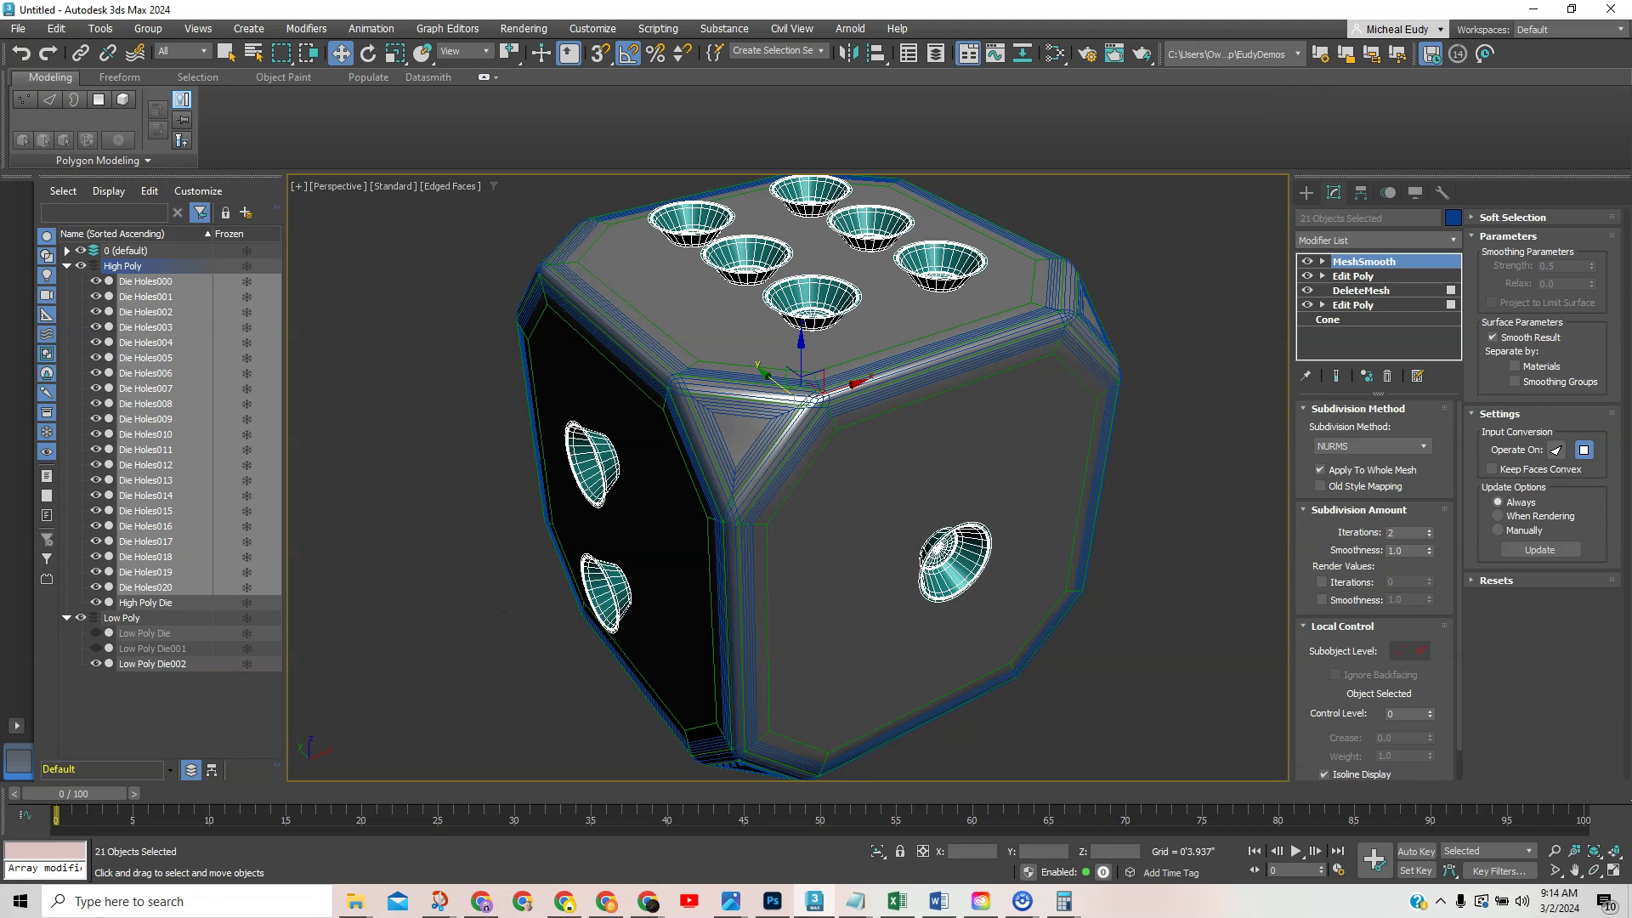
Add a Metalness map to Low Poly Die002 in Bake to Texture and exclude the Normal map from baking
click(140, 665)
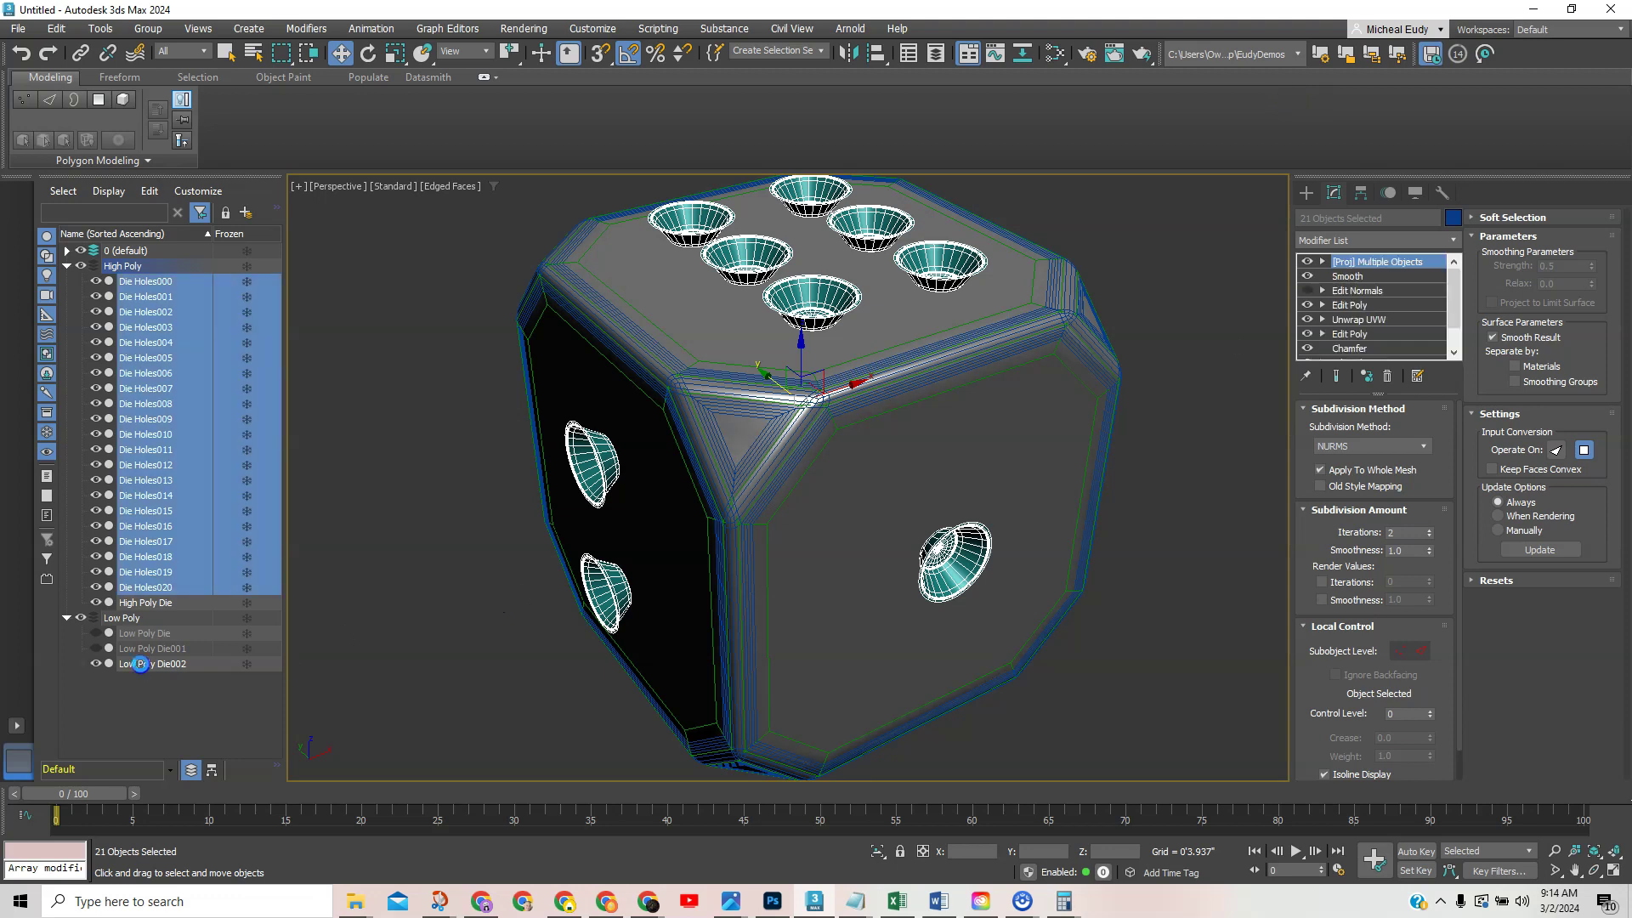
key(0)
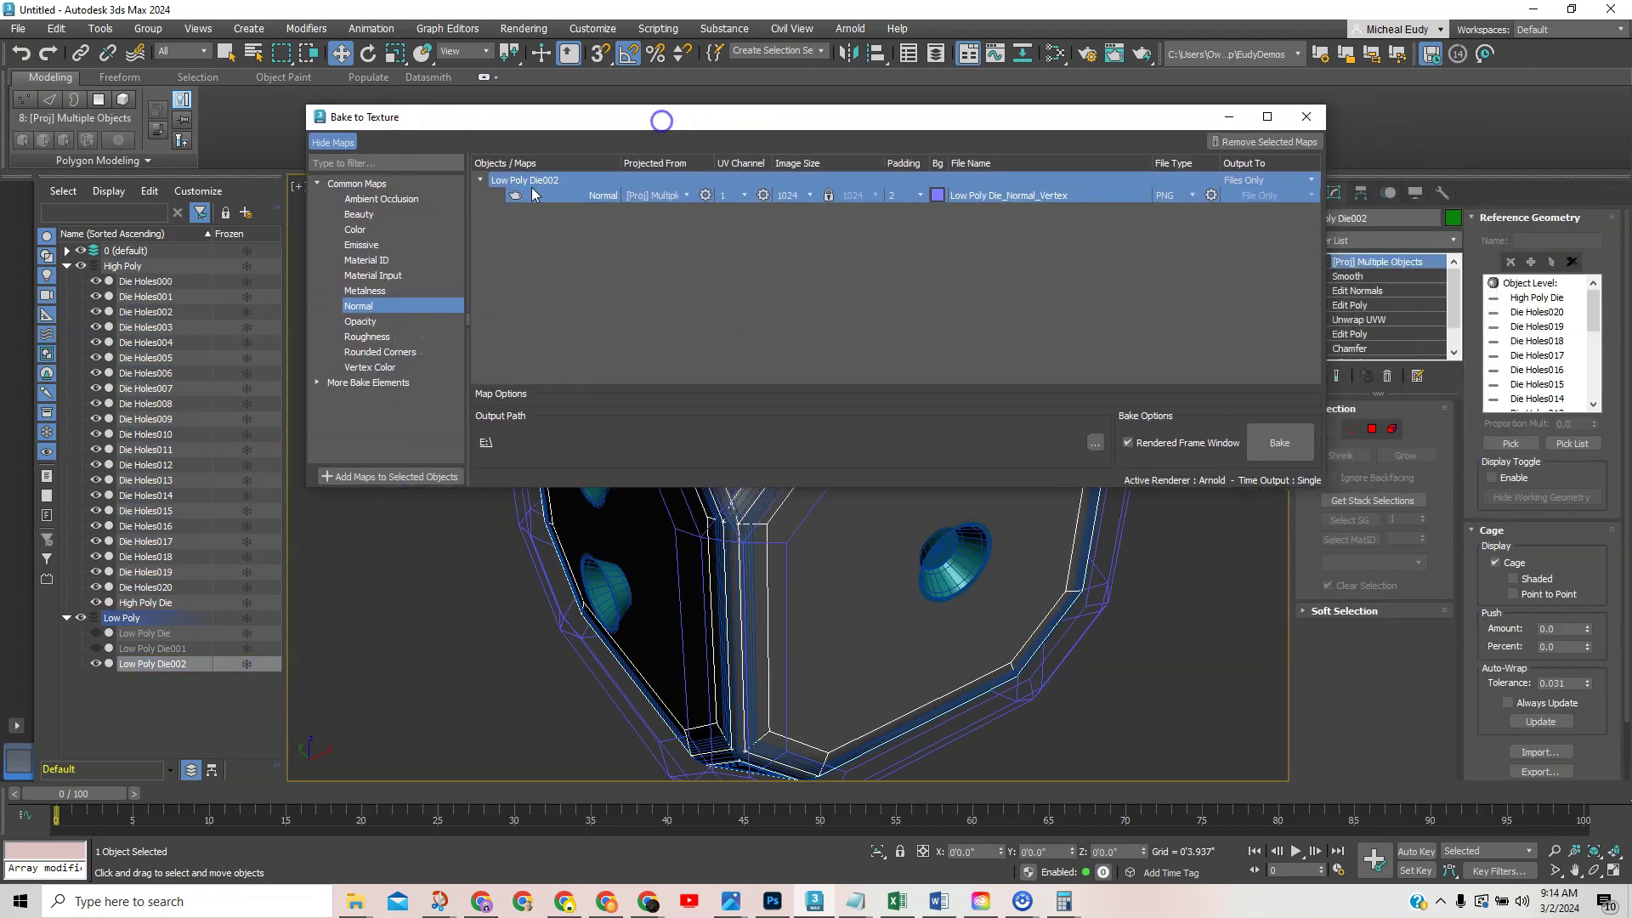
click(371, 293)
click(375, 475)
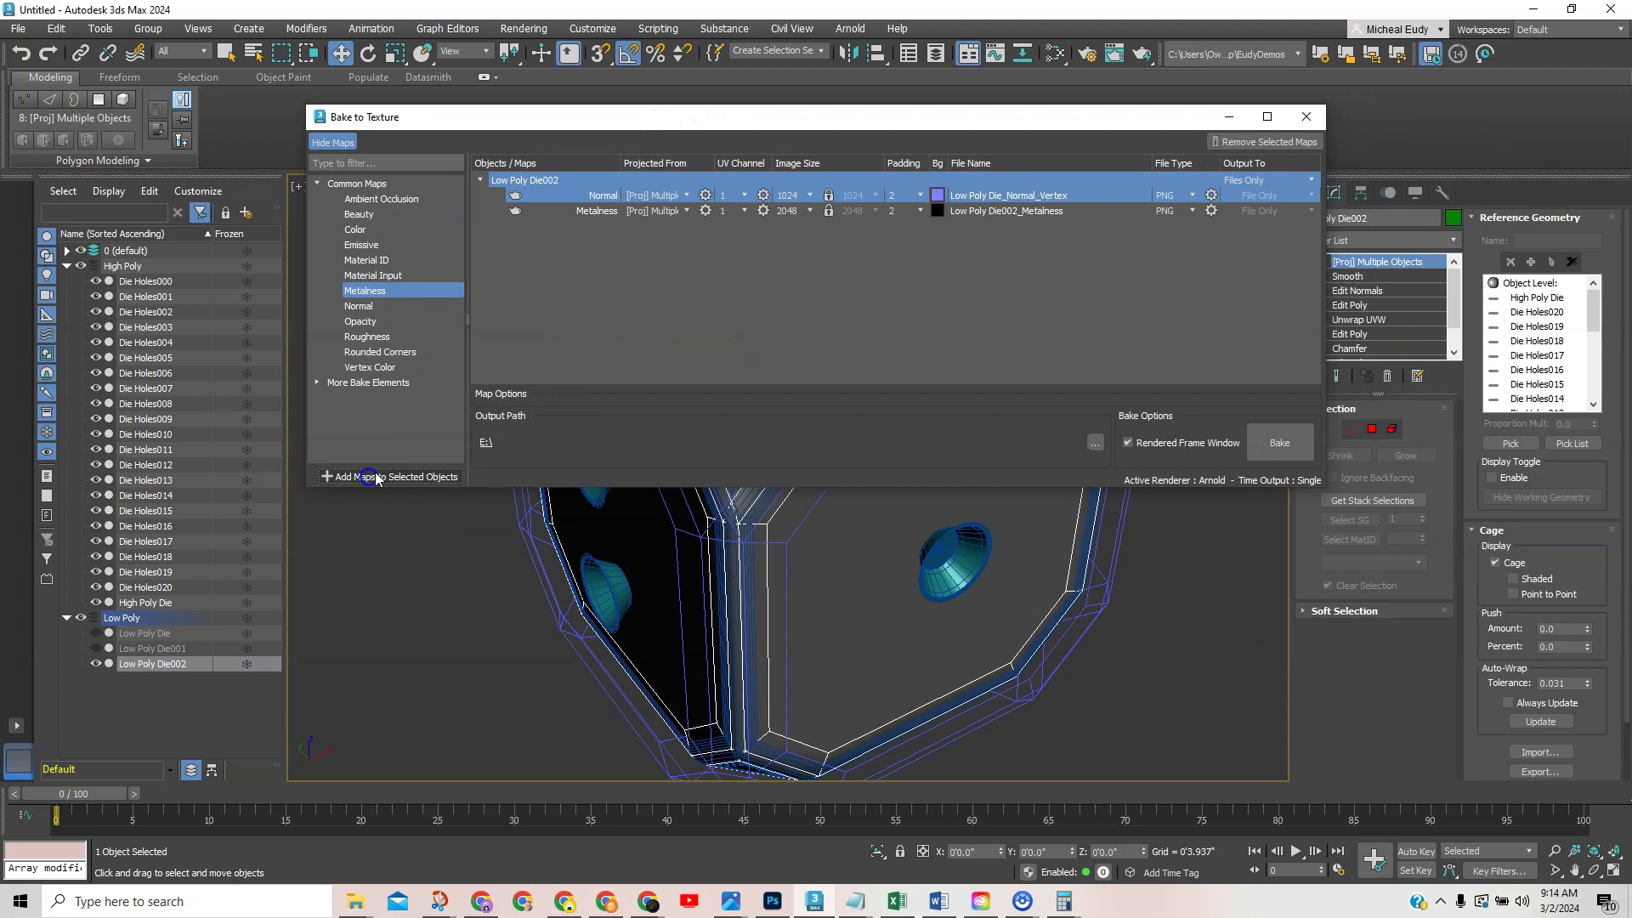
click(519, 199)
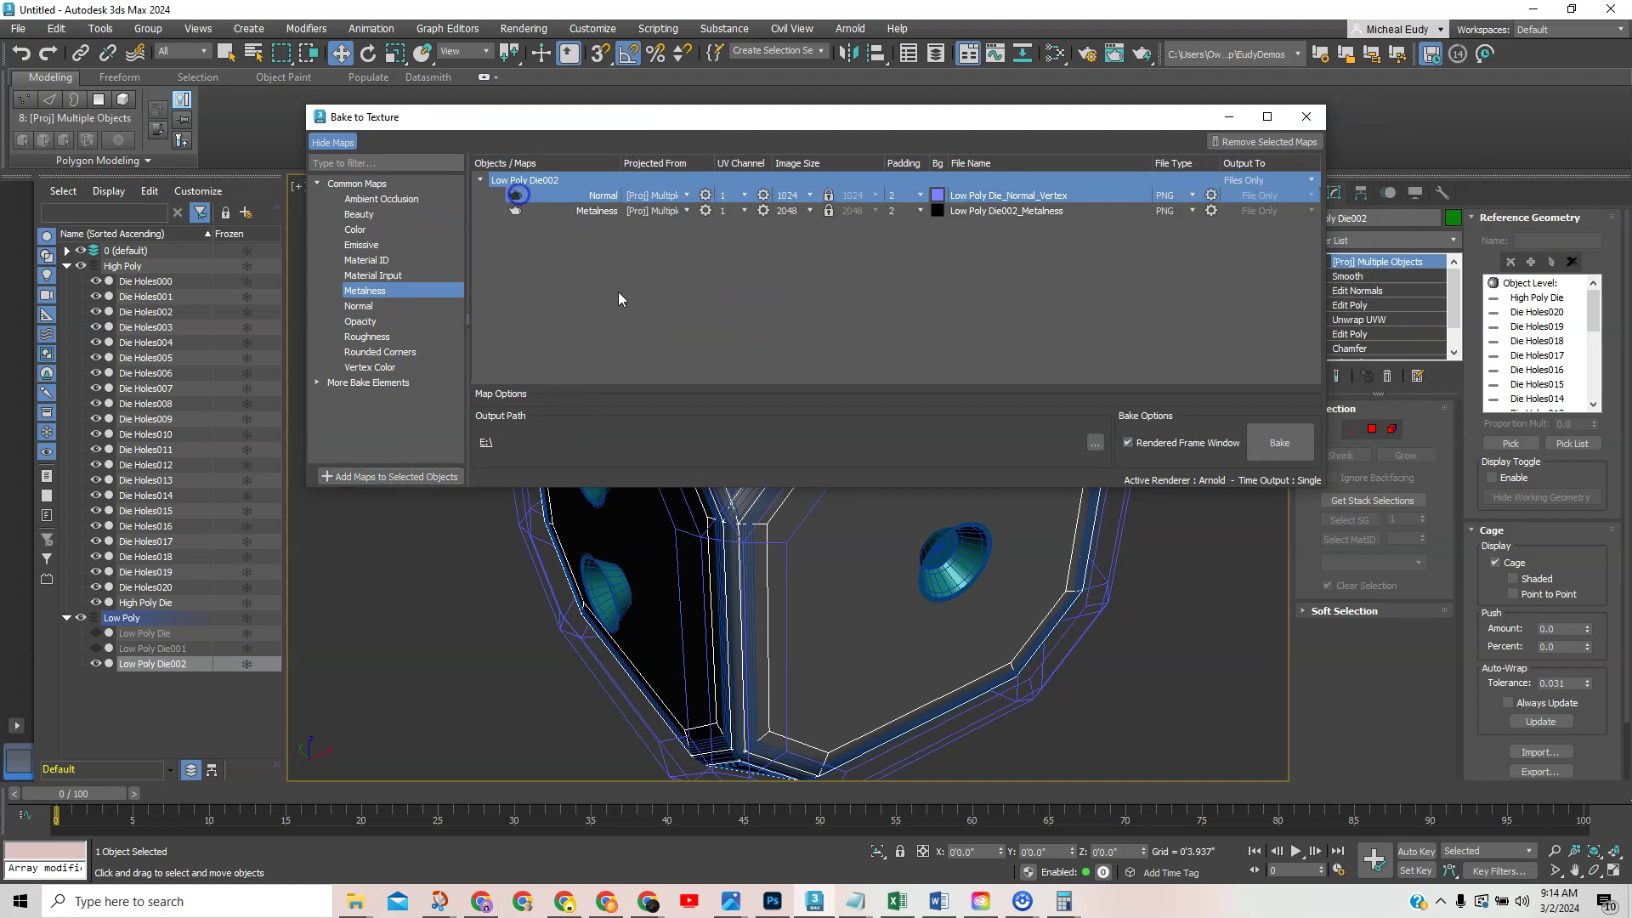
Set the Metalness map's image size to 1024 and review its map settings
click(810, 211)
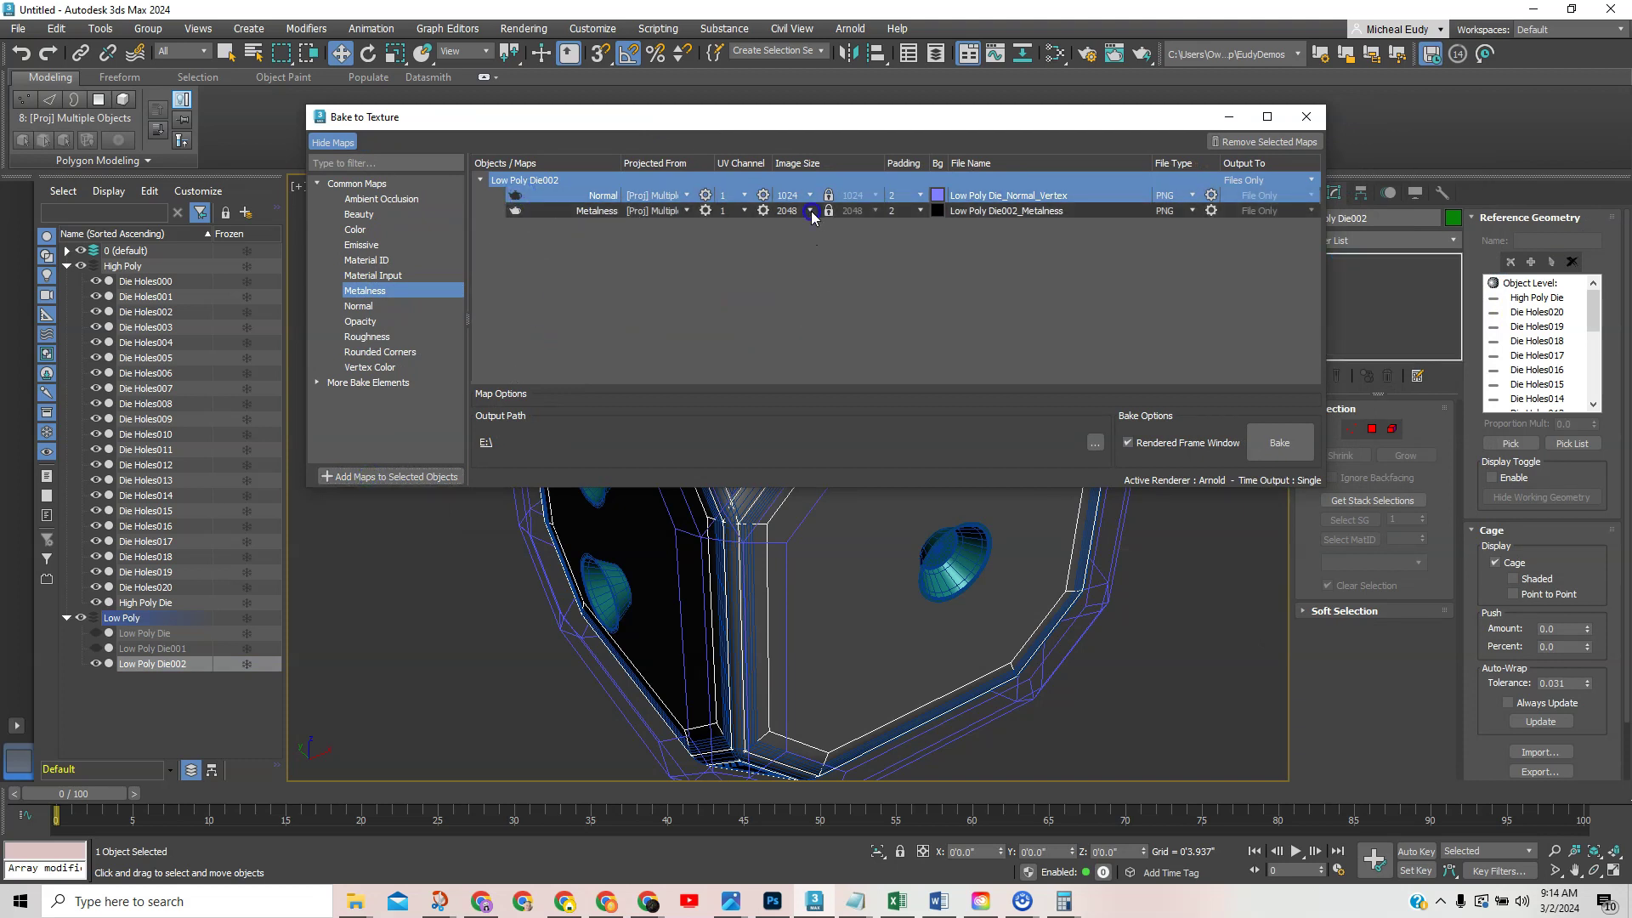
click(795, 243)
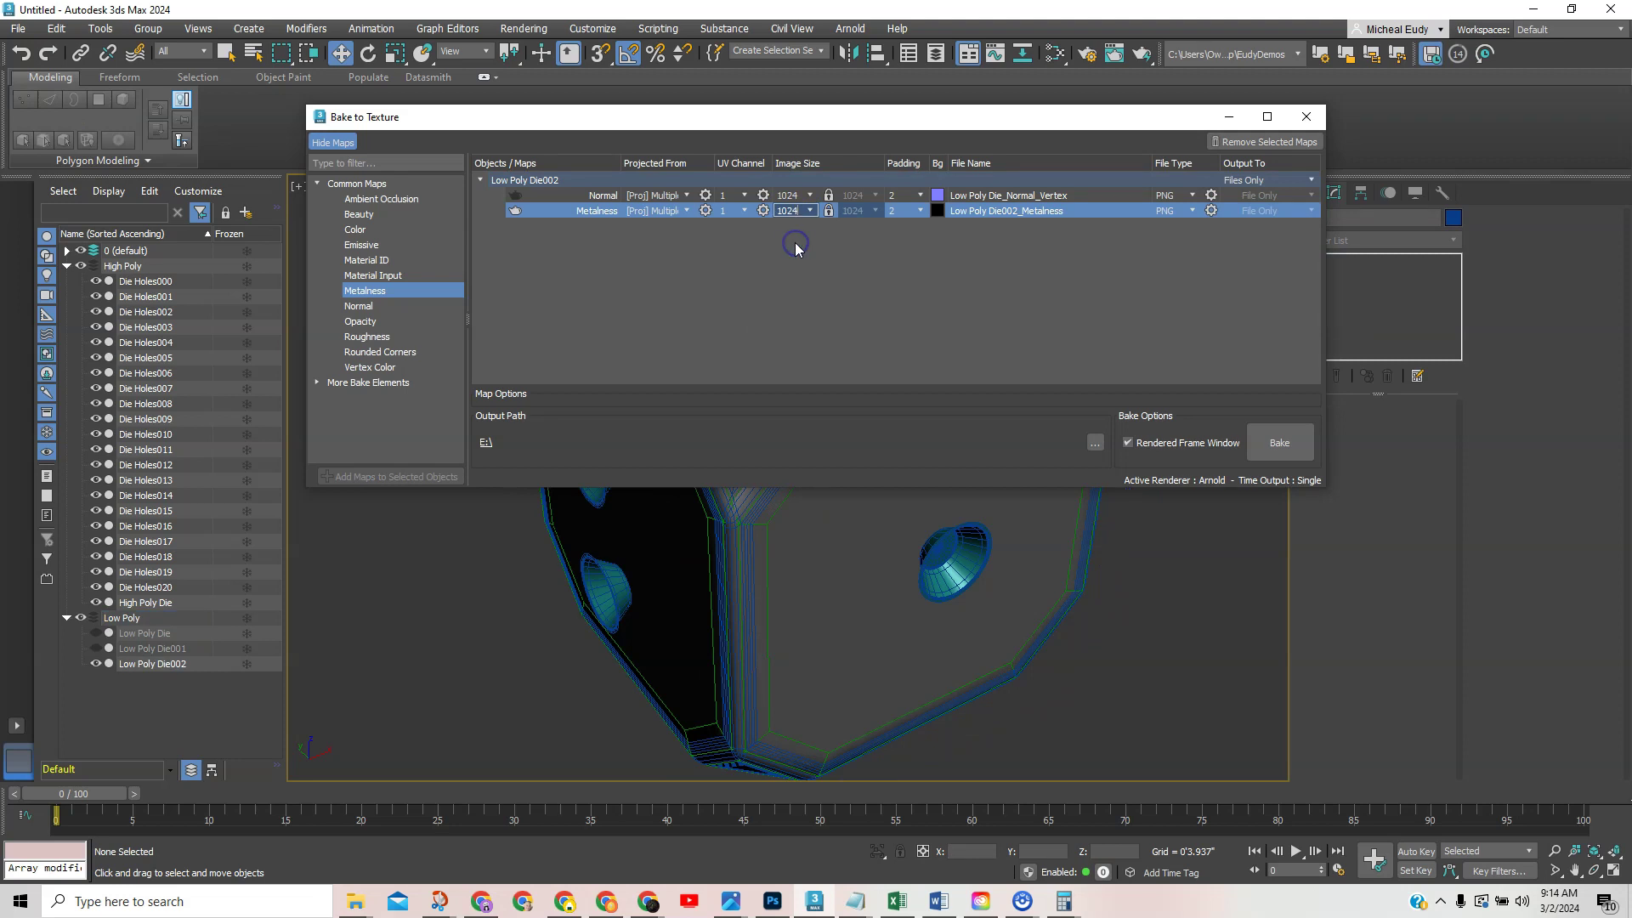
click(1212, 211)
drag(101, 33, 897, 260)
click(914, 418)
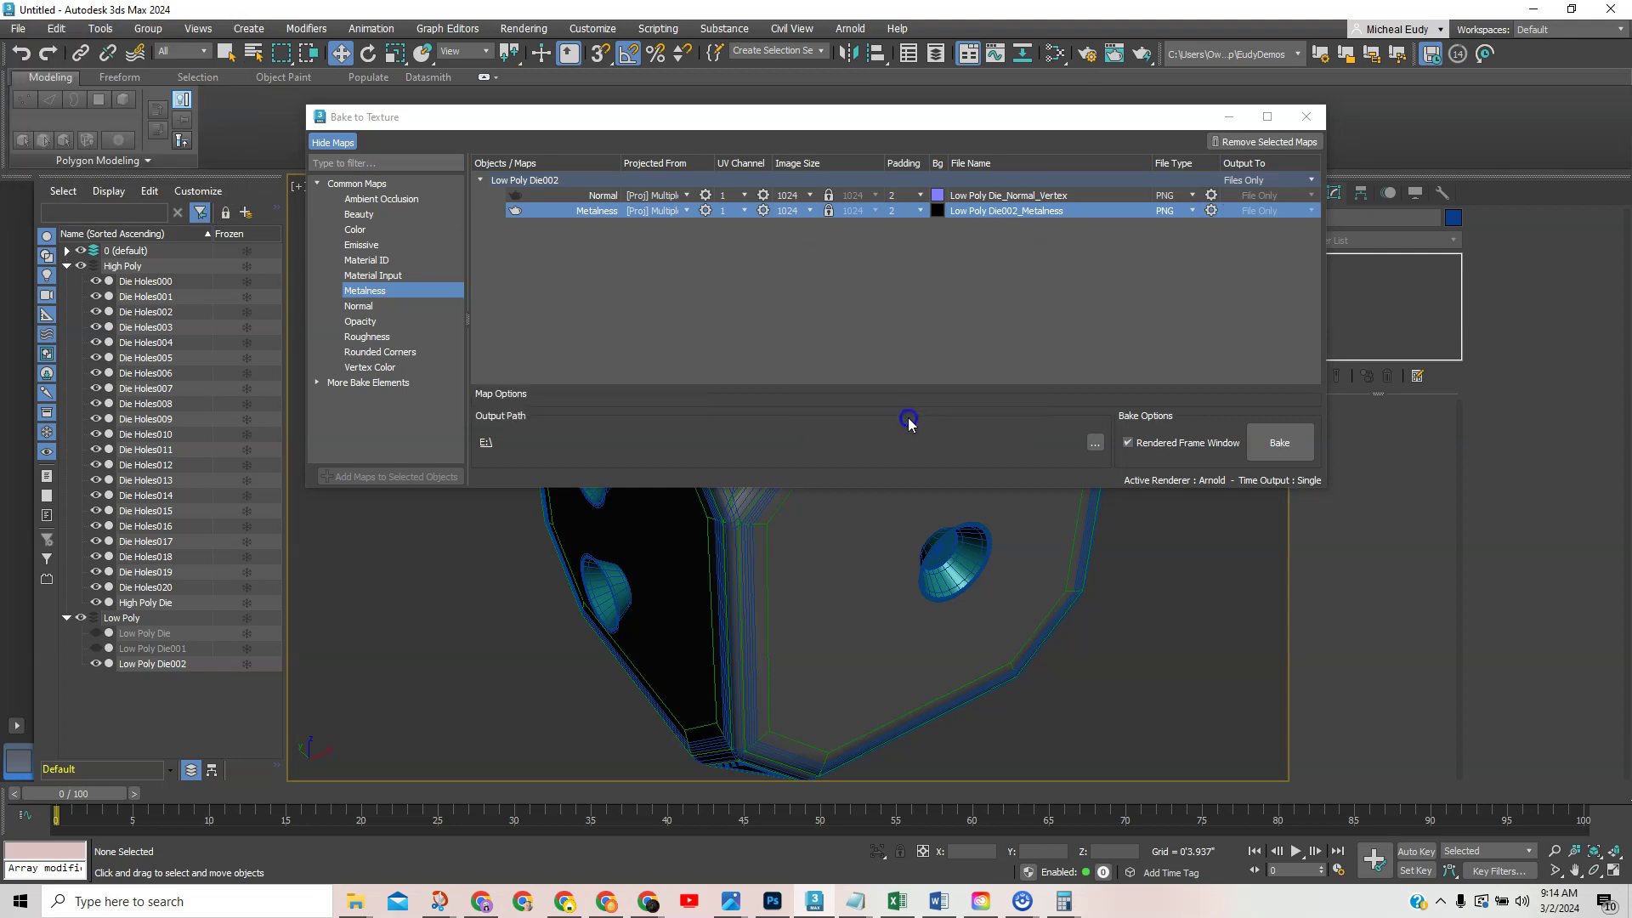
Bake the metalness map and close the baking progress, Bake to Texture and Arnold RenderView windows
click(1280, 444)
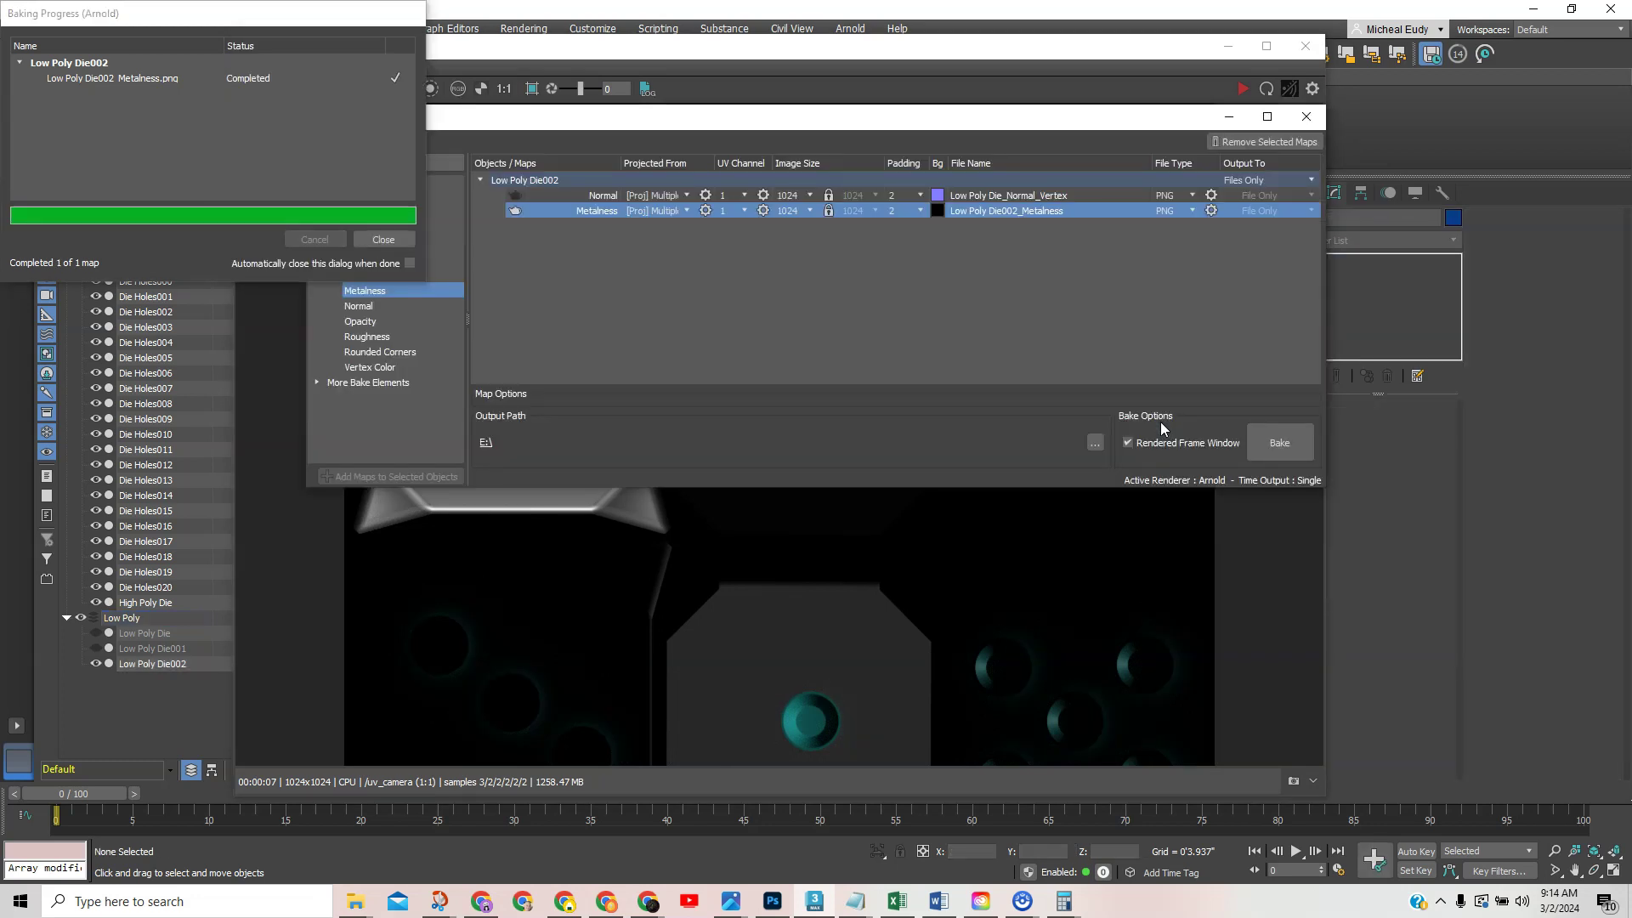
click(383, 239)
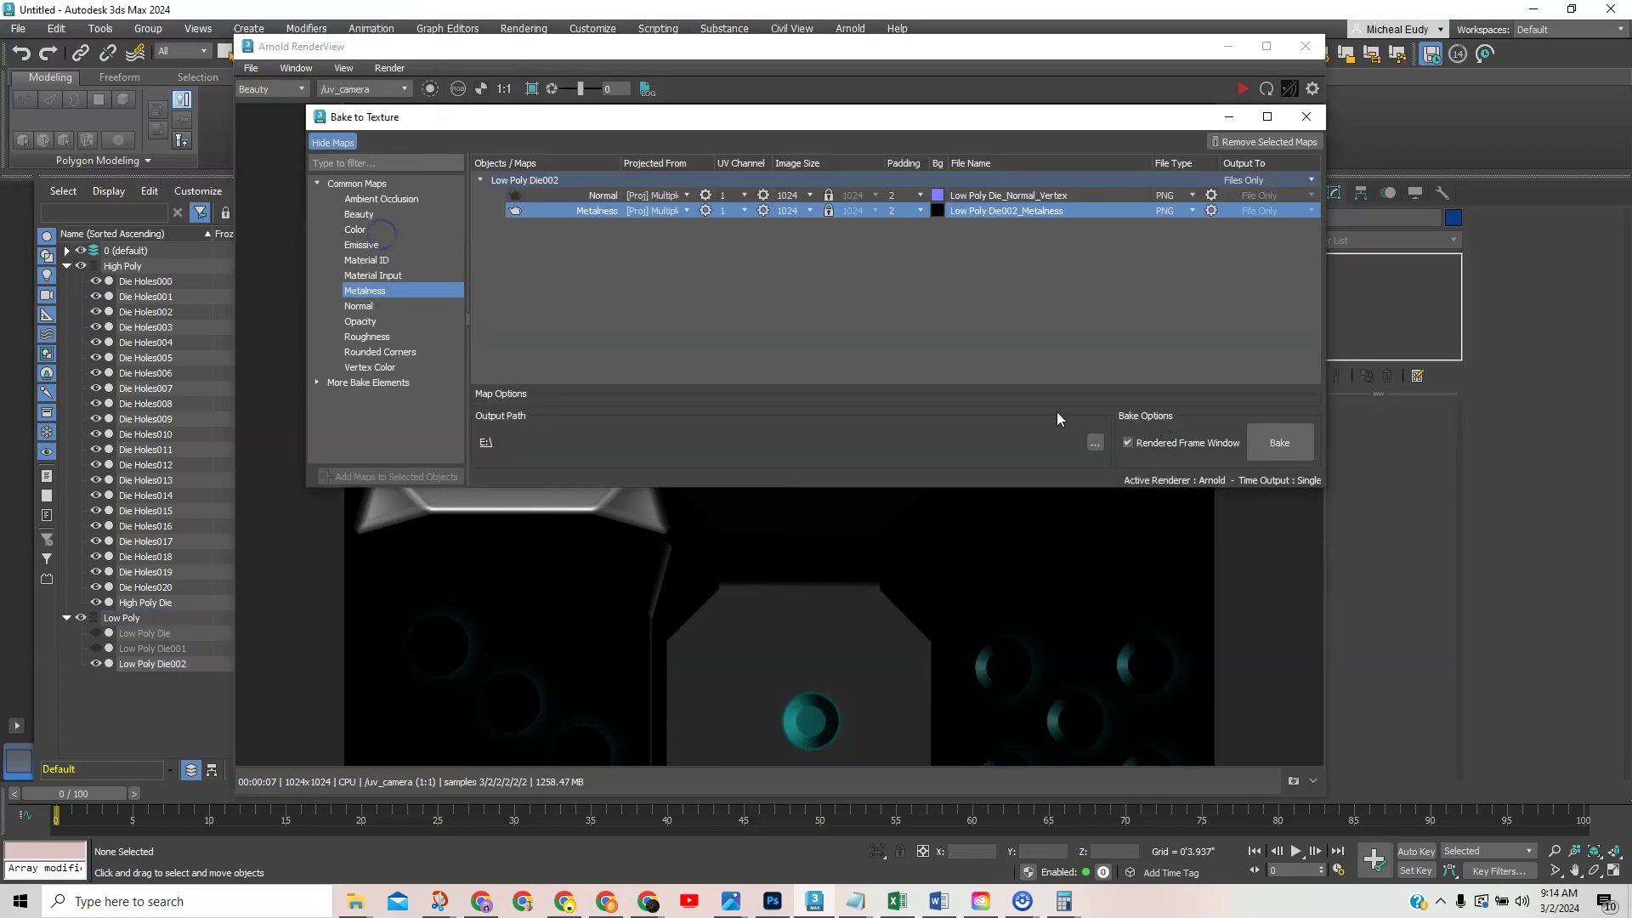
click(1307, 125)
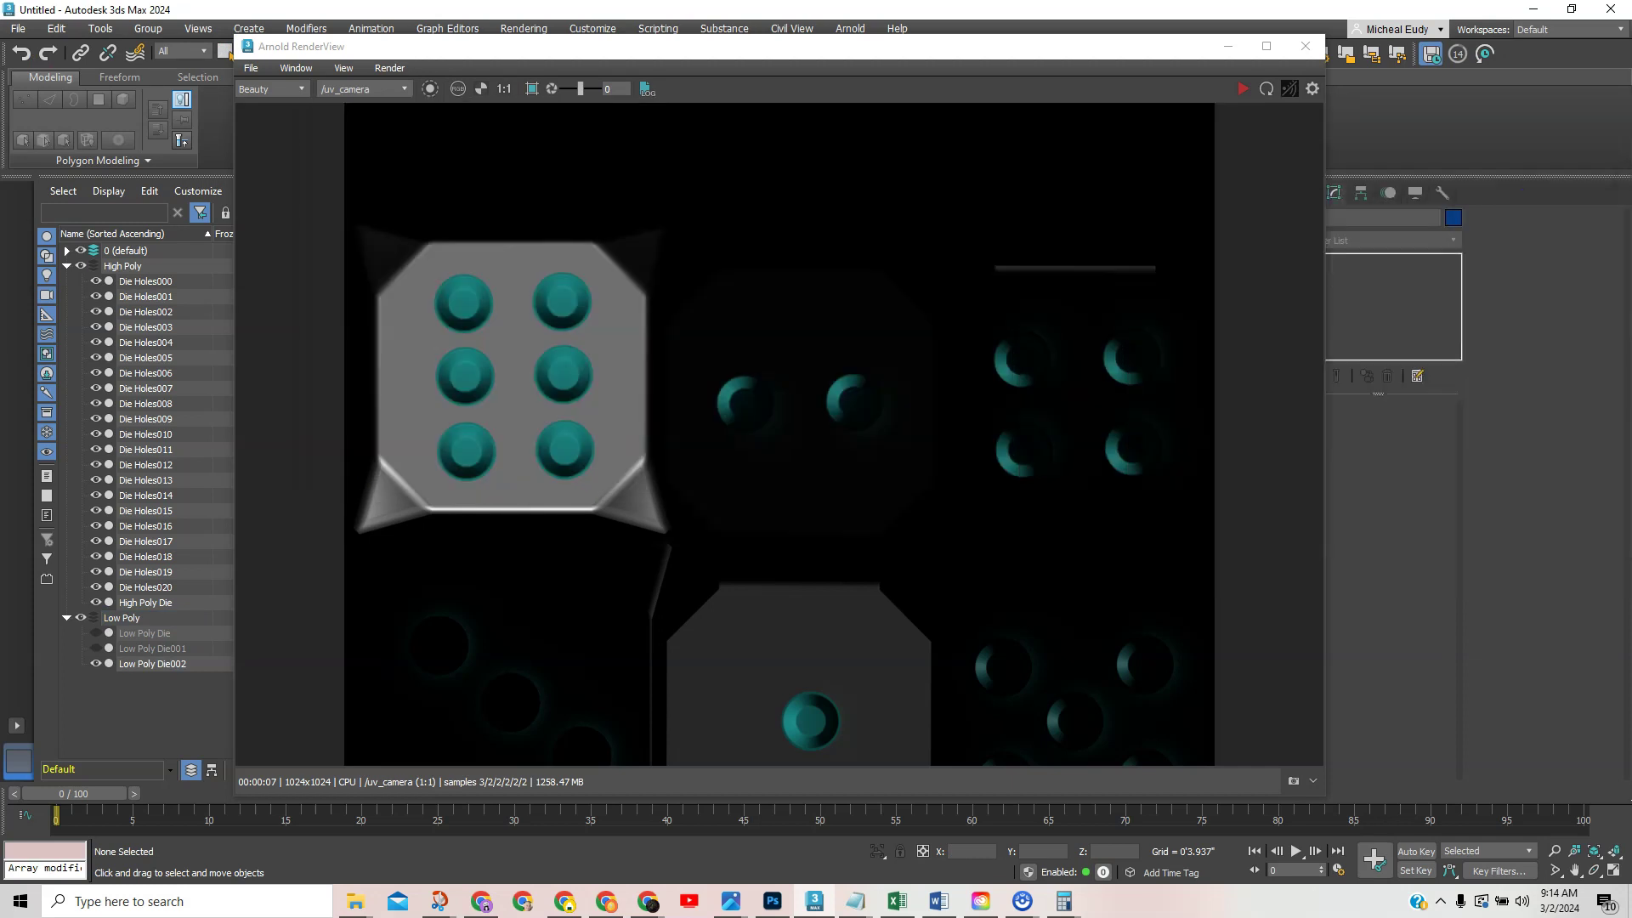
click(1306, 46)
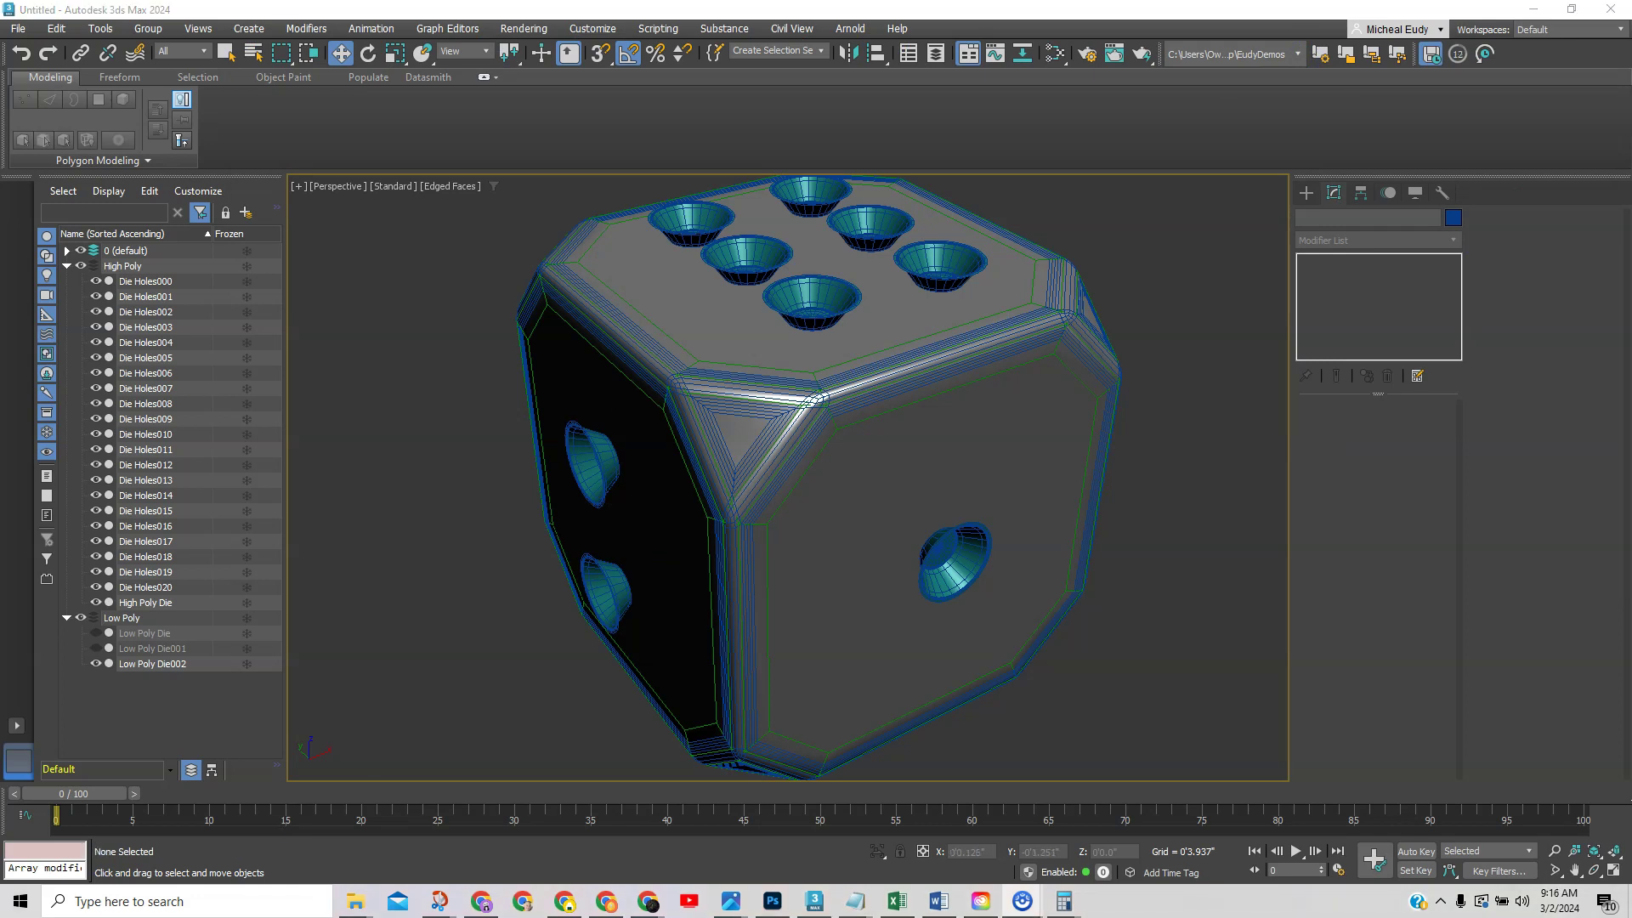
View the image file Meatness Chart.jpg and place its window beside the base color selector
click(1022, 901)
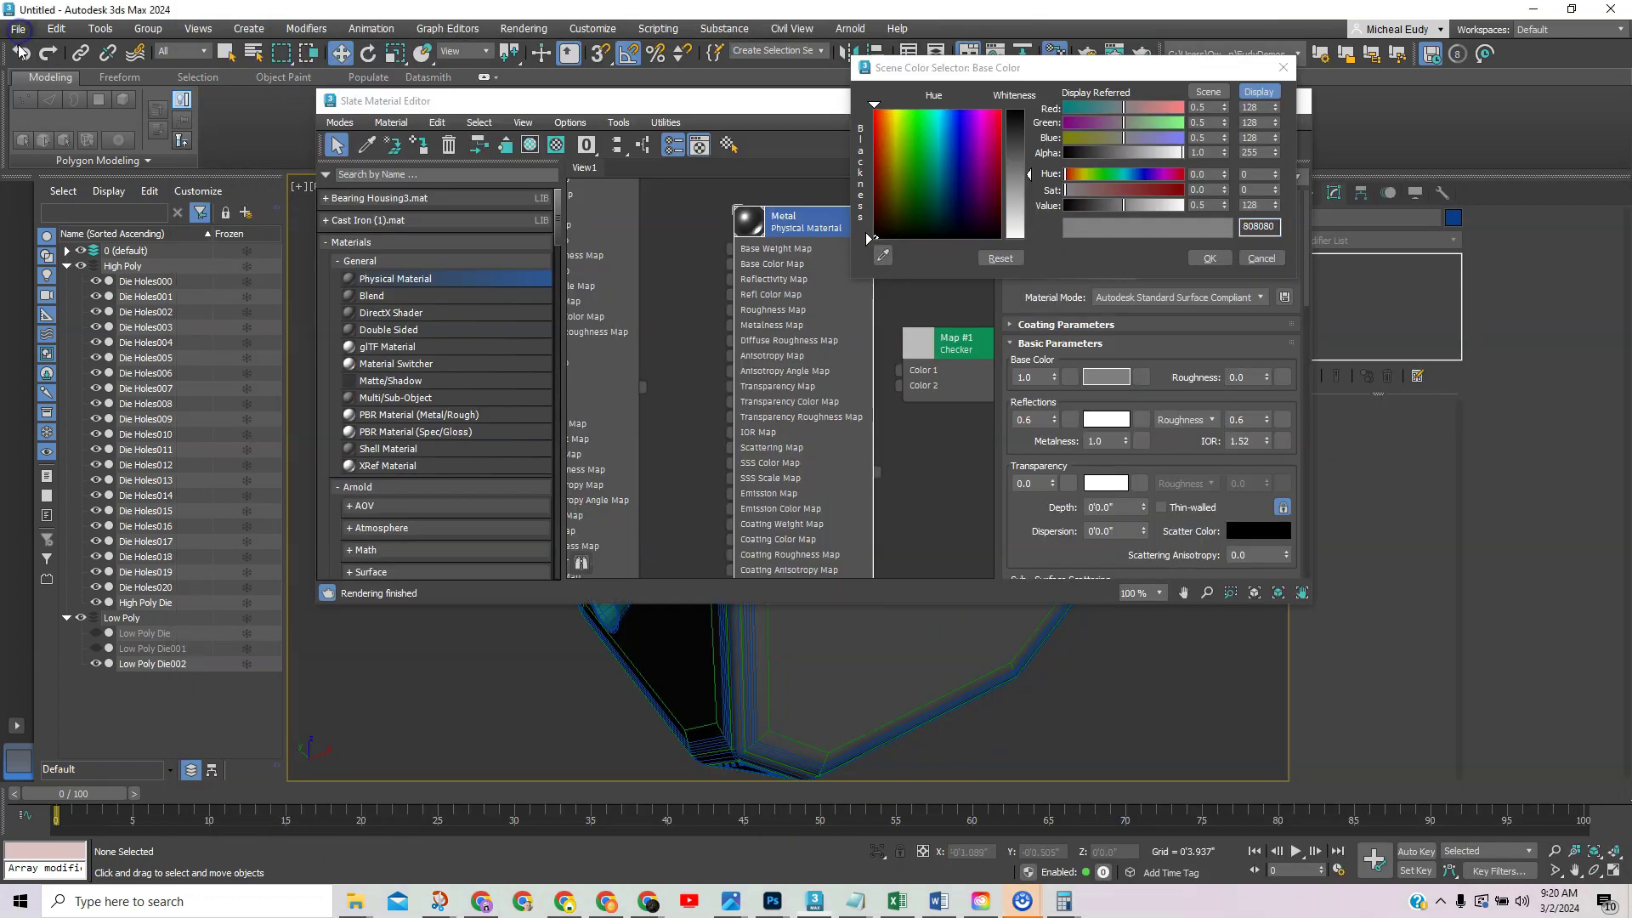
click(18, 29)
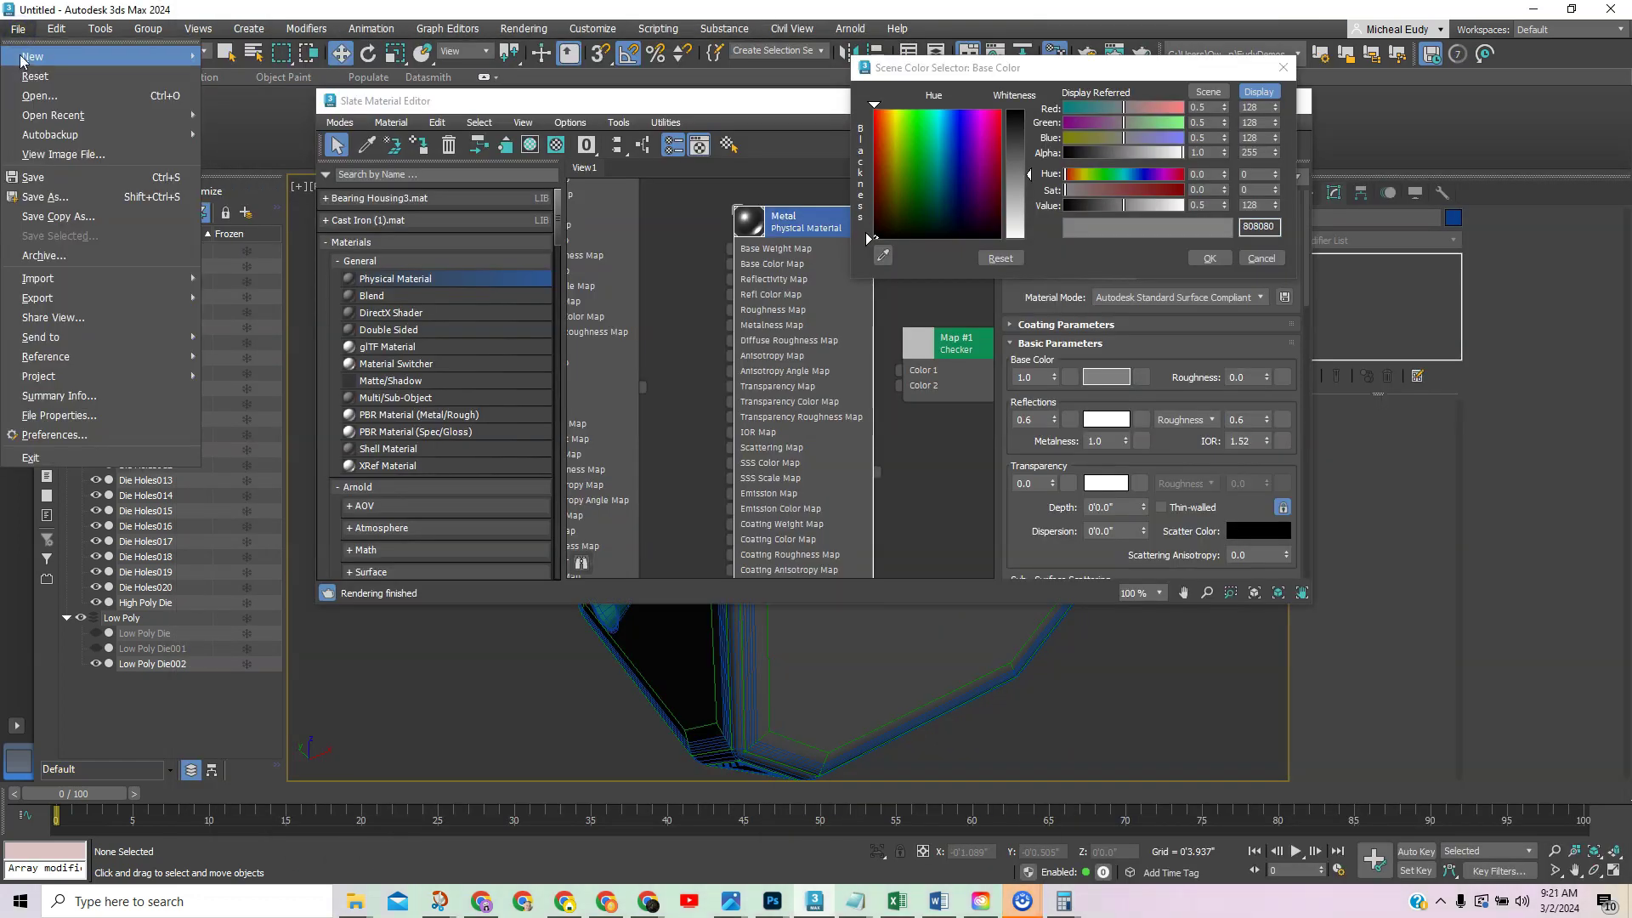
click(54, 154)
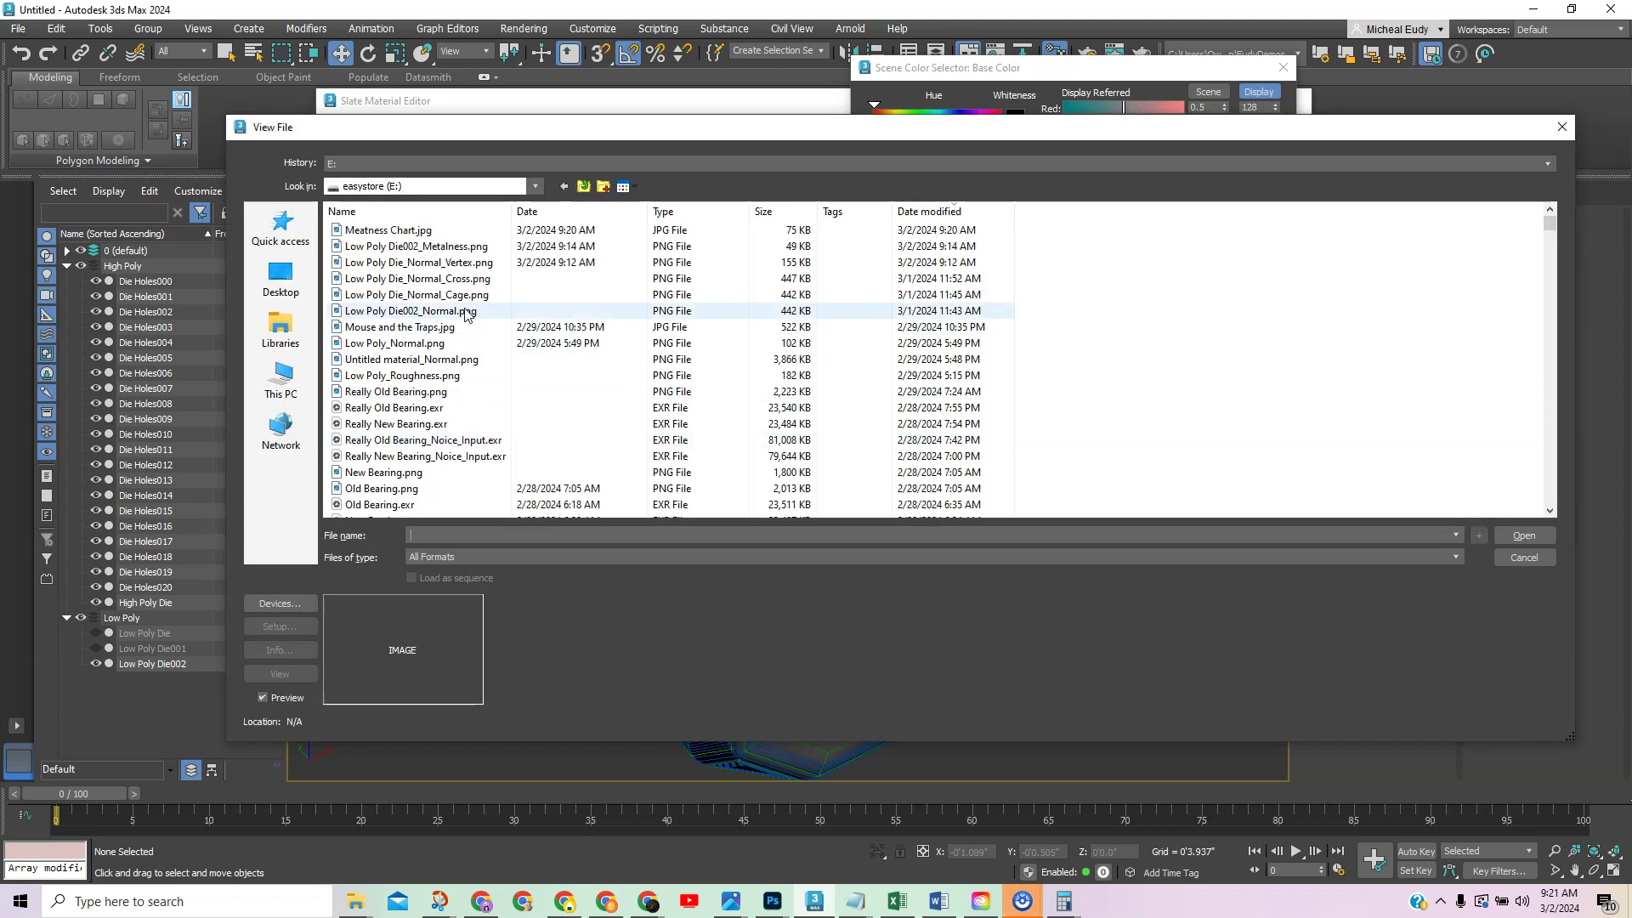
click(1514, 535)
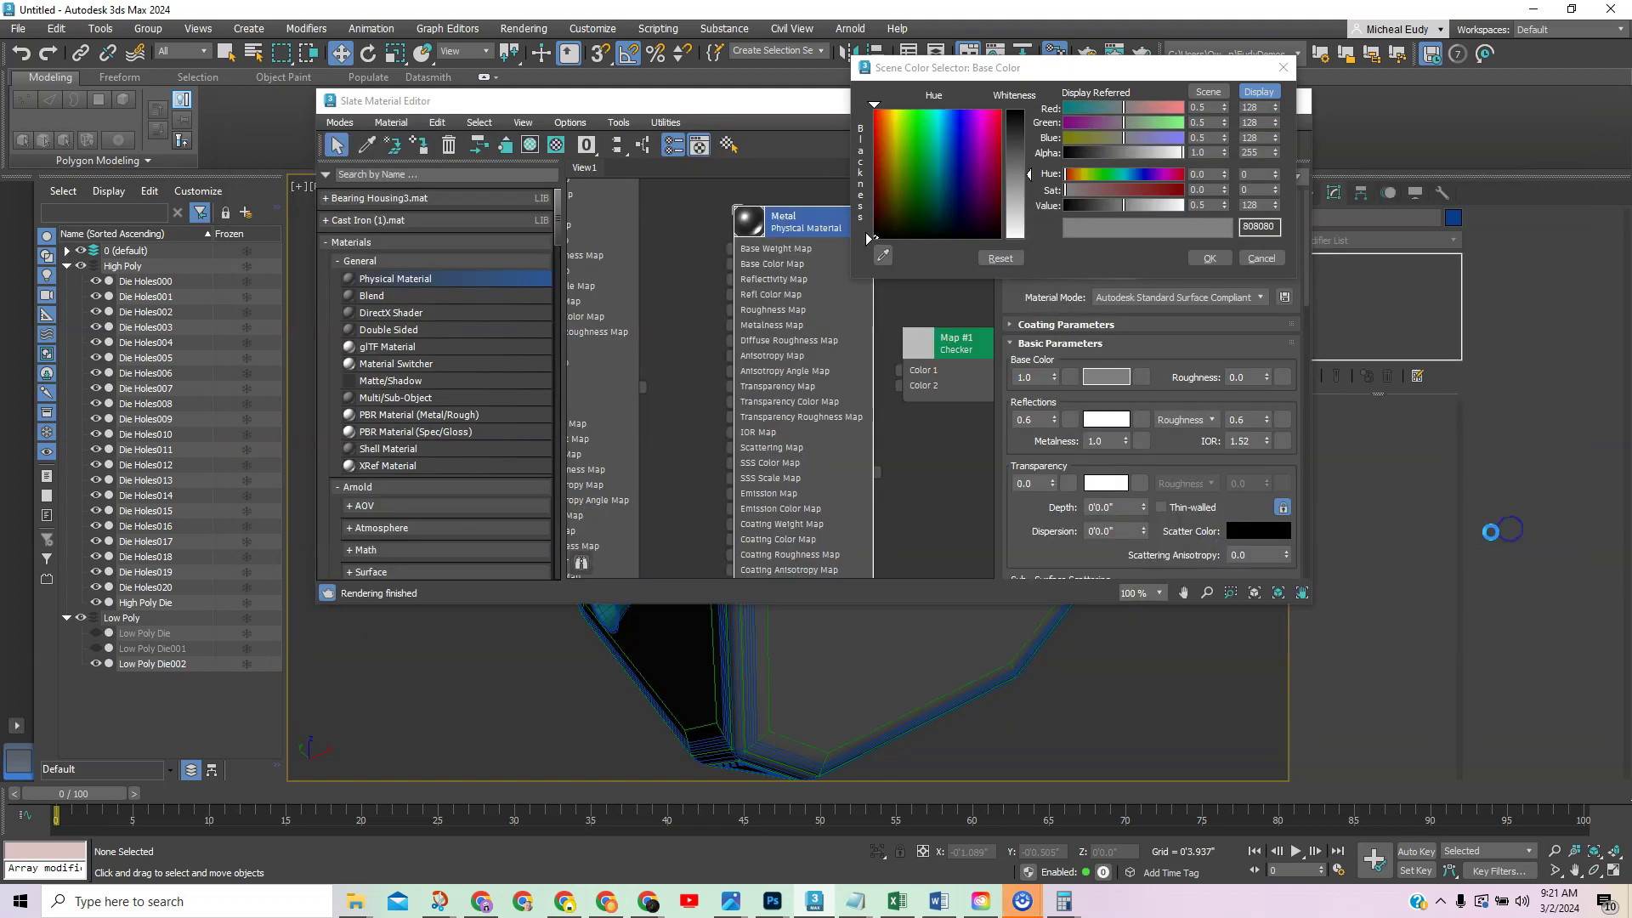
drag(1111, 110, 152, 23)
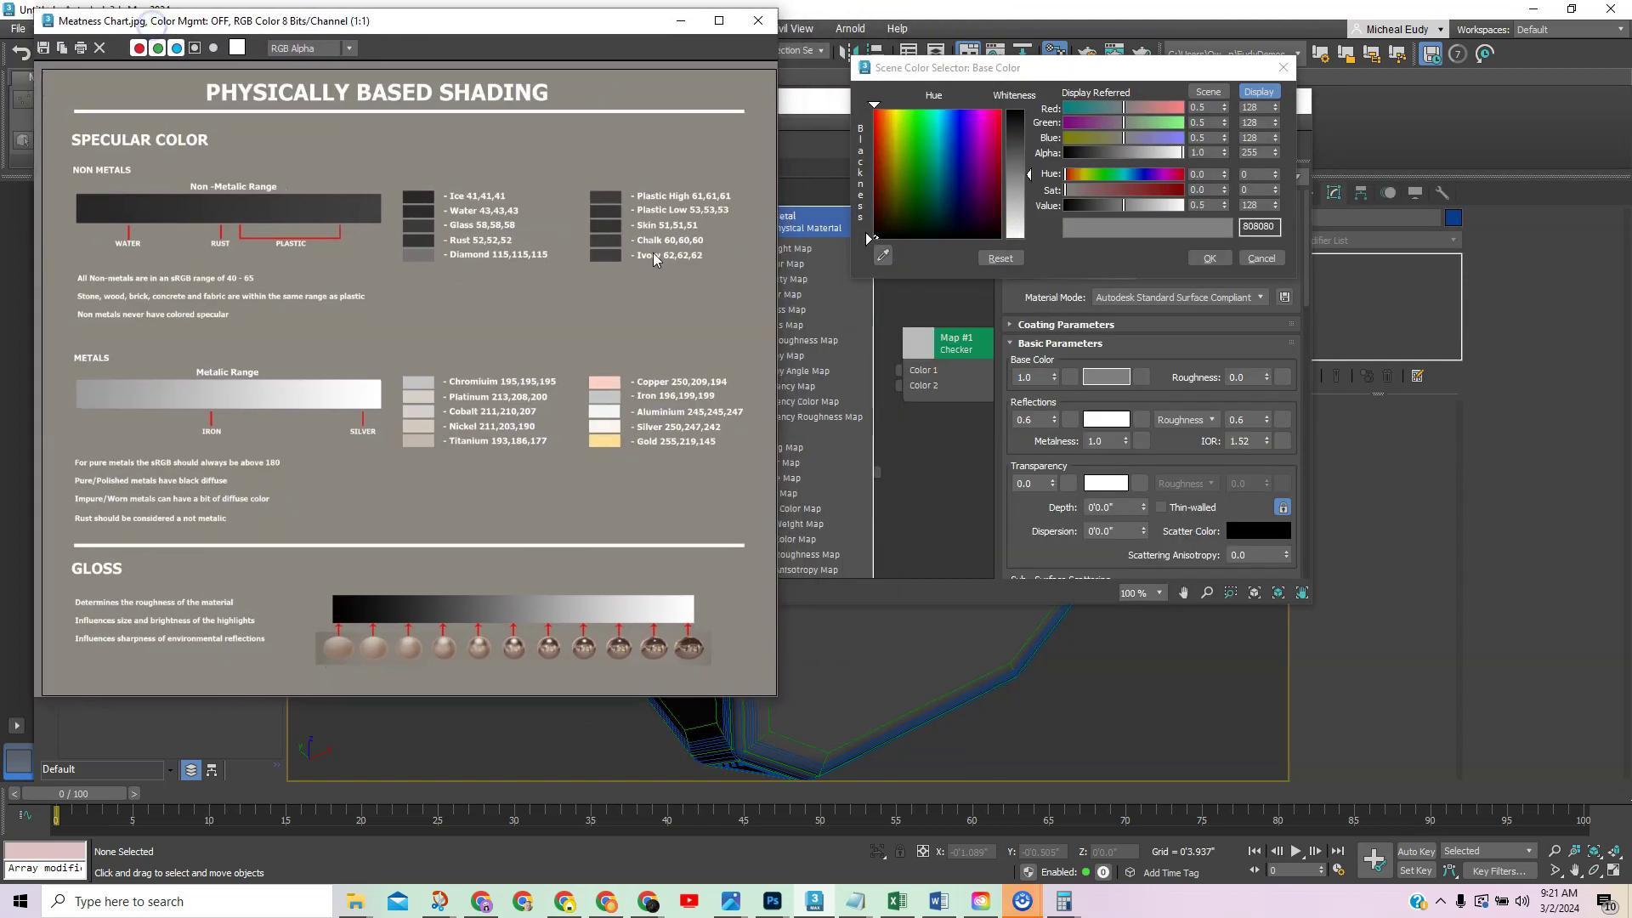
Sample the Nickel swatch in the shading chart as the Metal material's base color and accept it
click(883, 257)
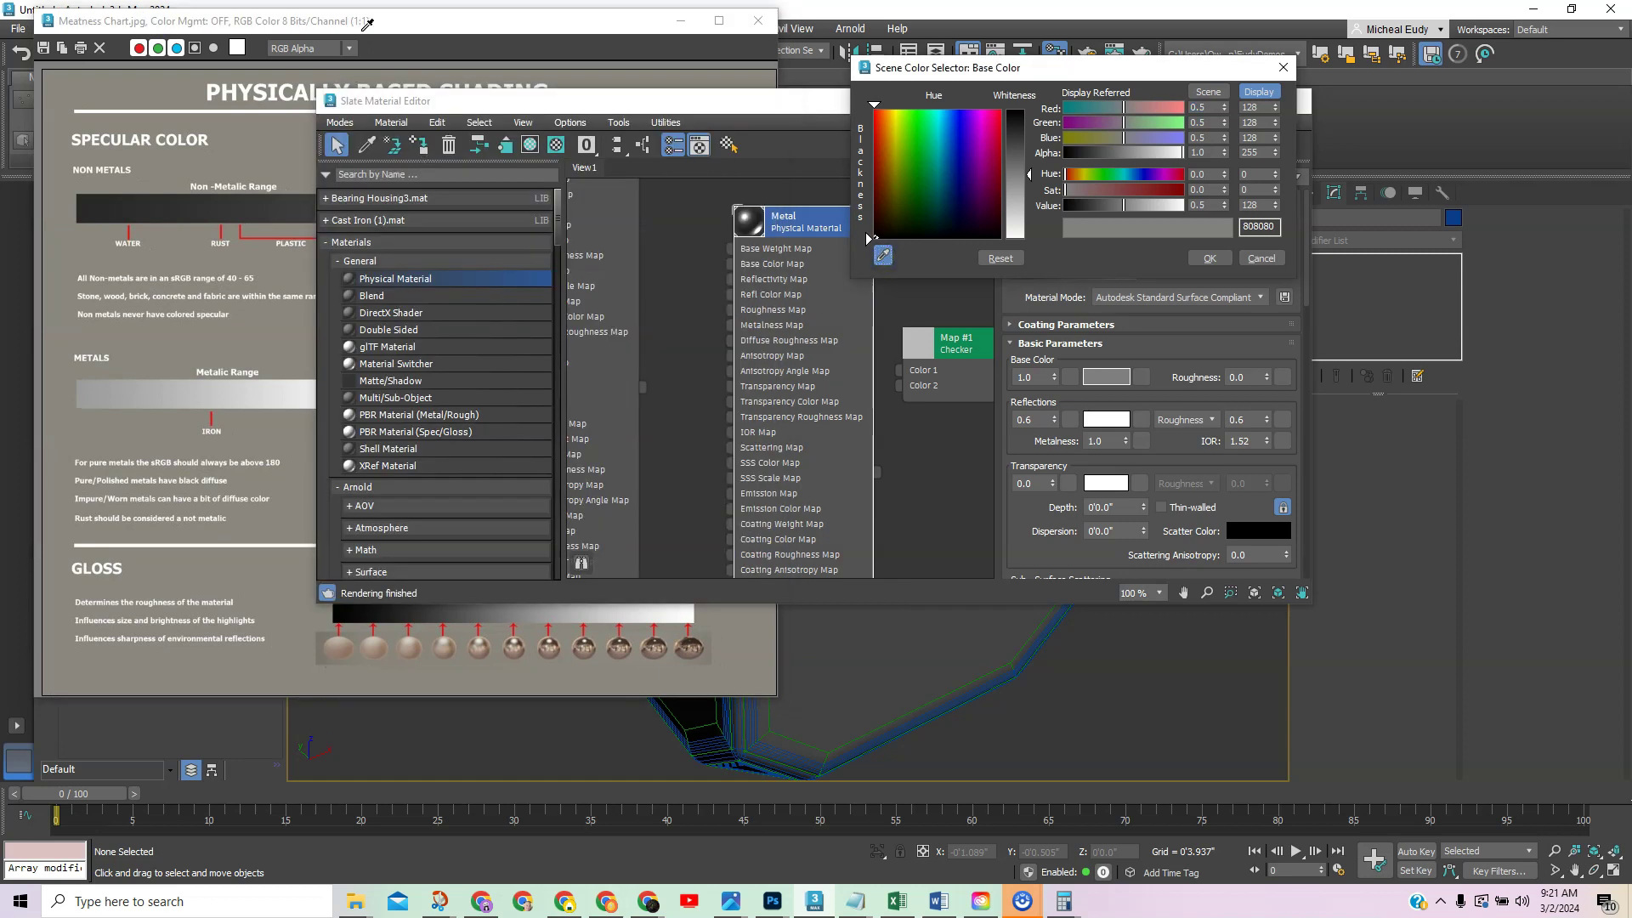
click(568, 105)
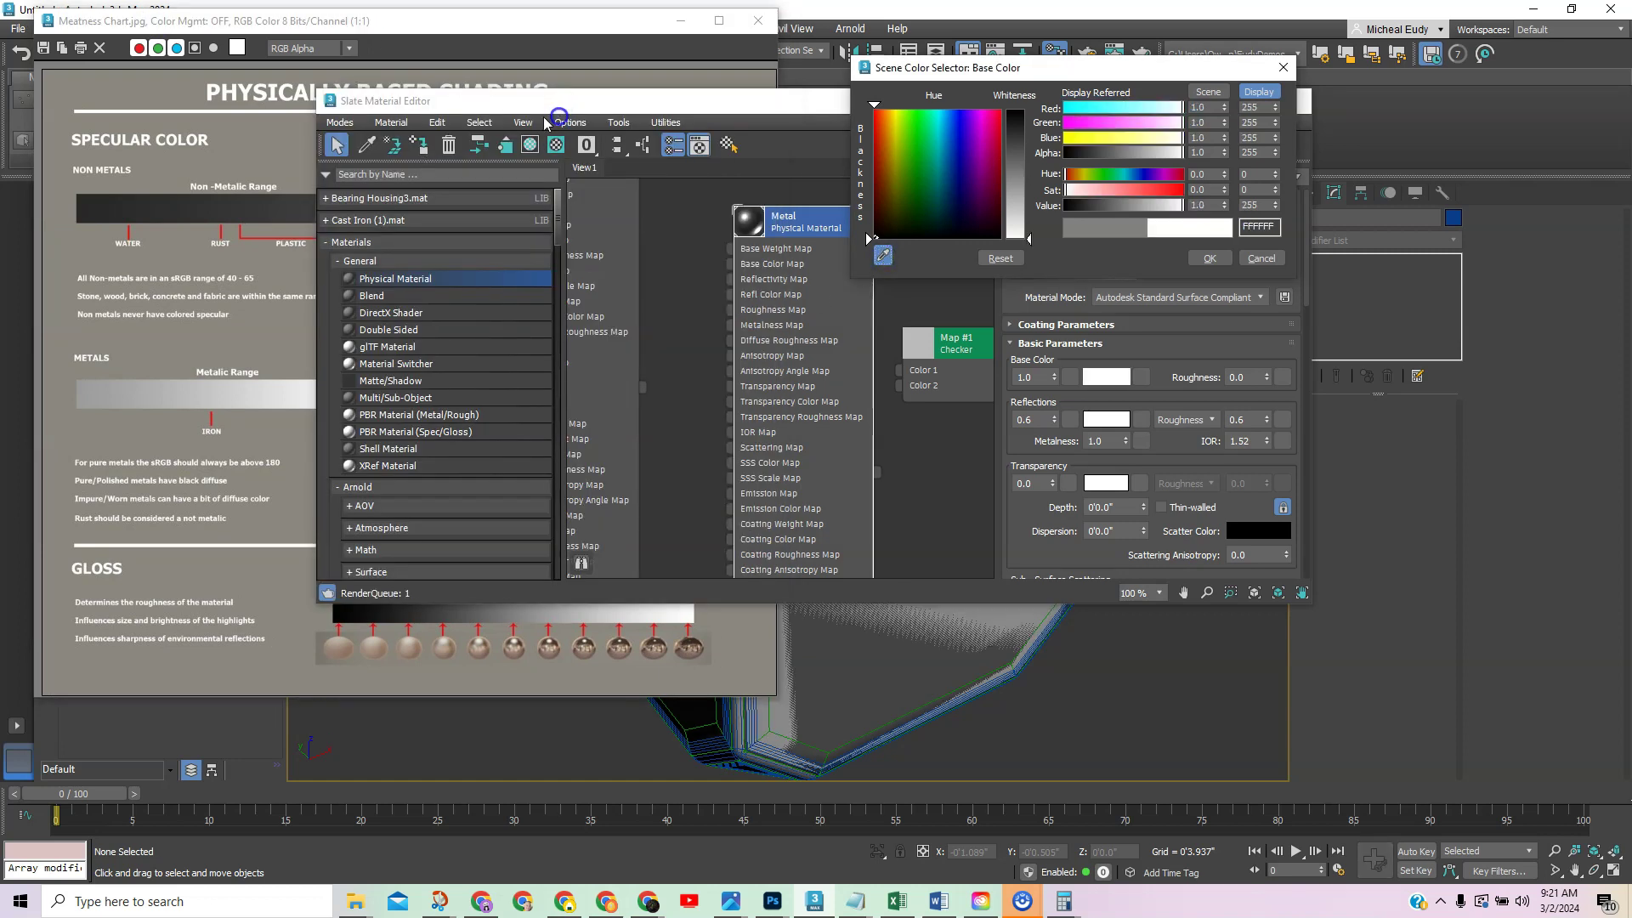
drag(569, 106, 990, 312)
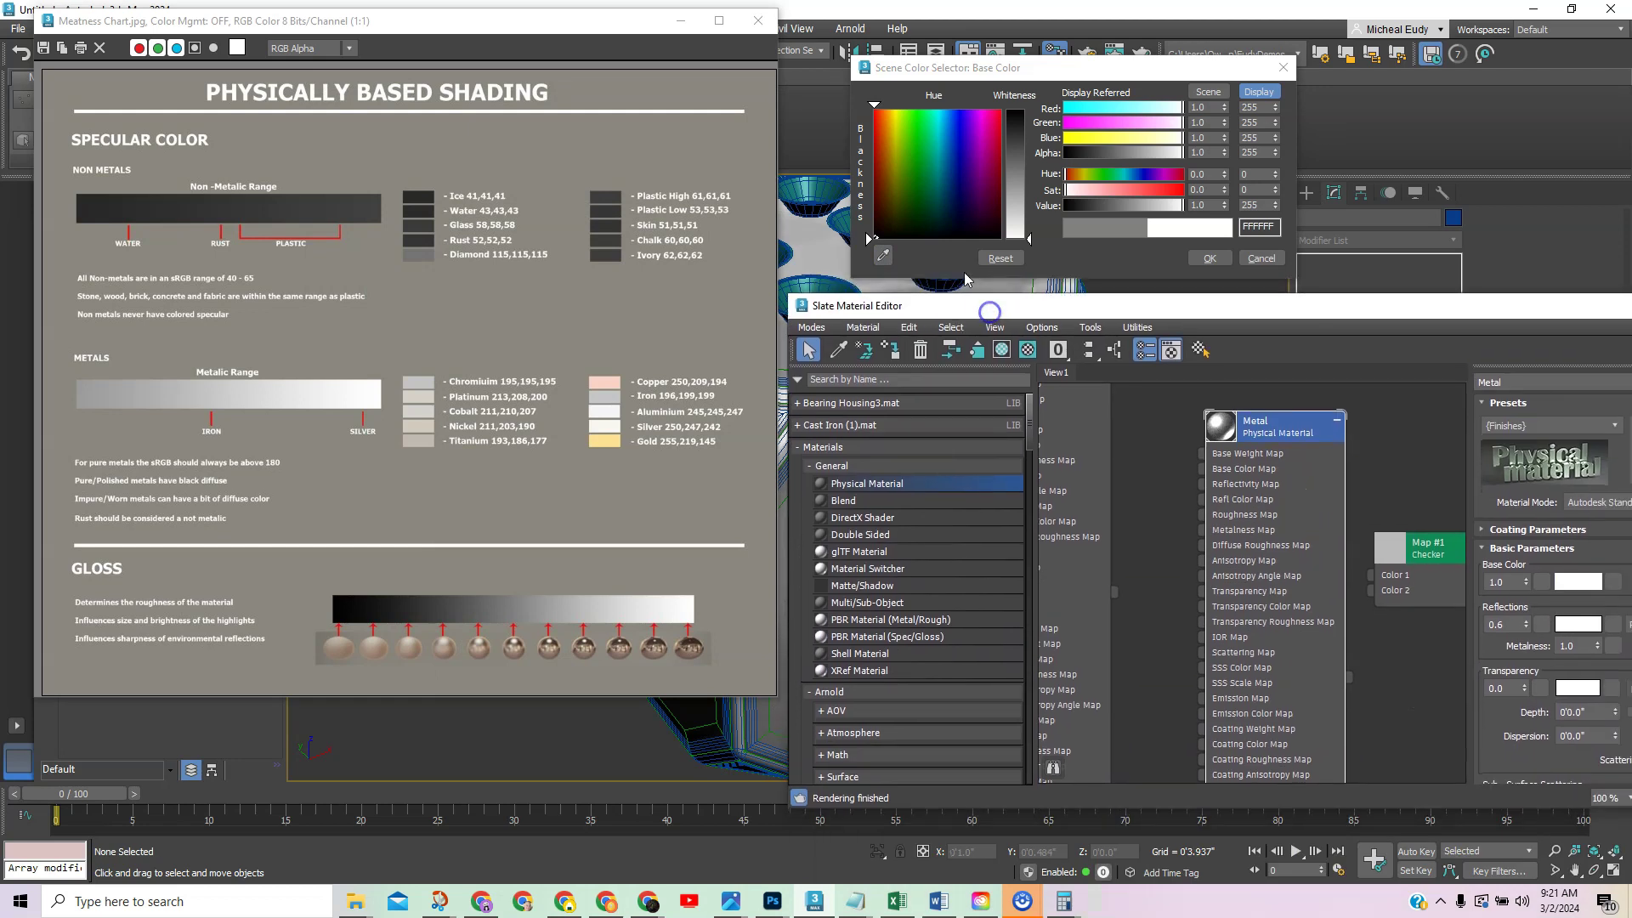
click(884, 255)
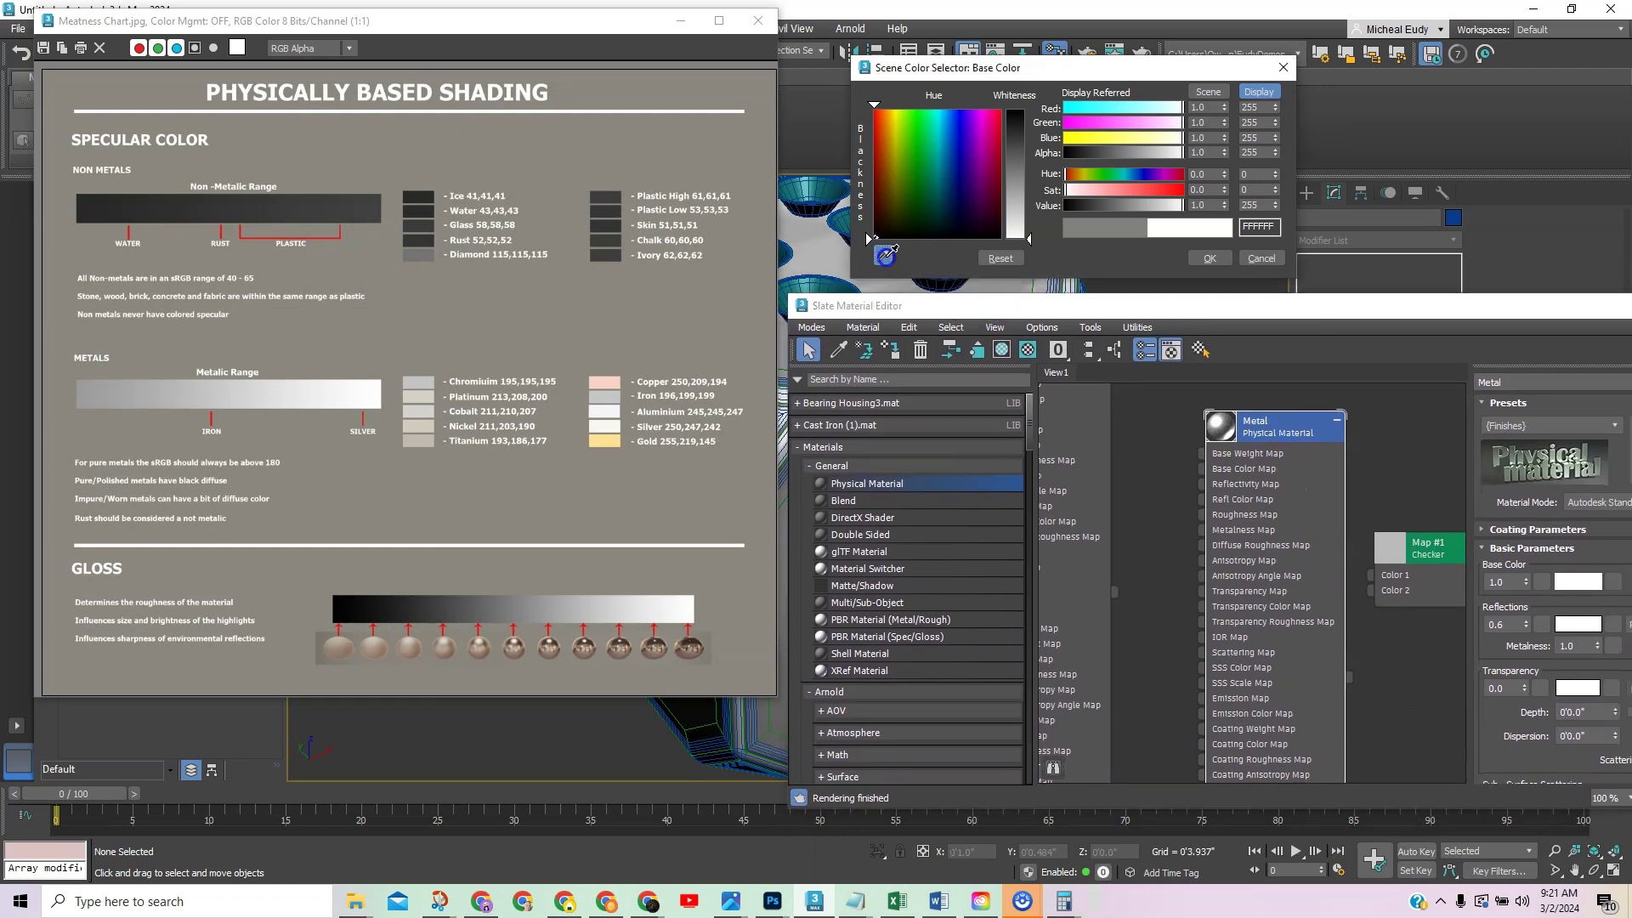
click(421, 423)
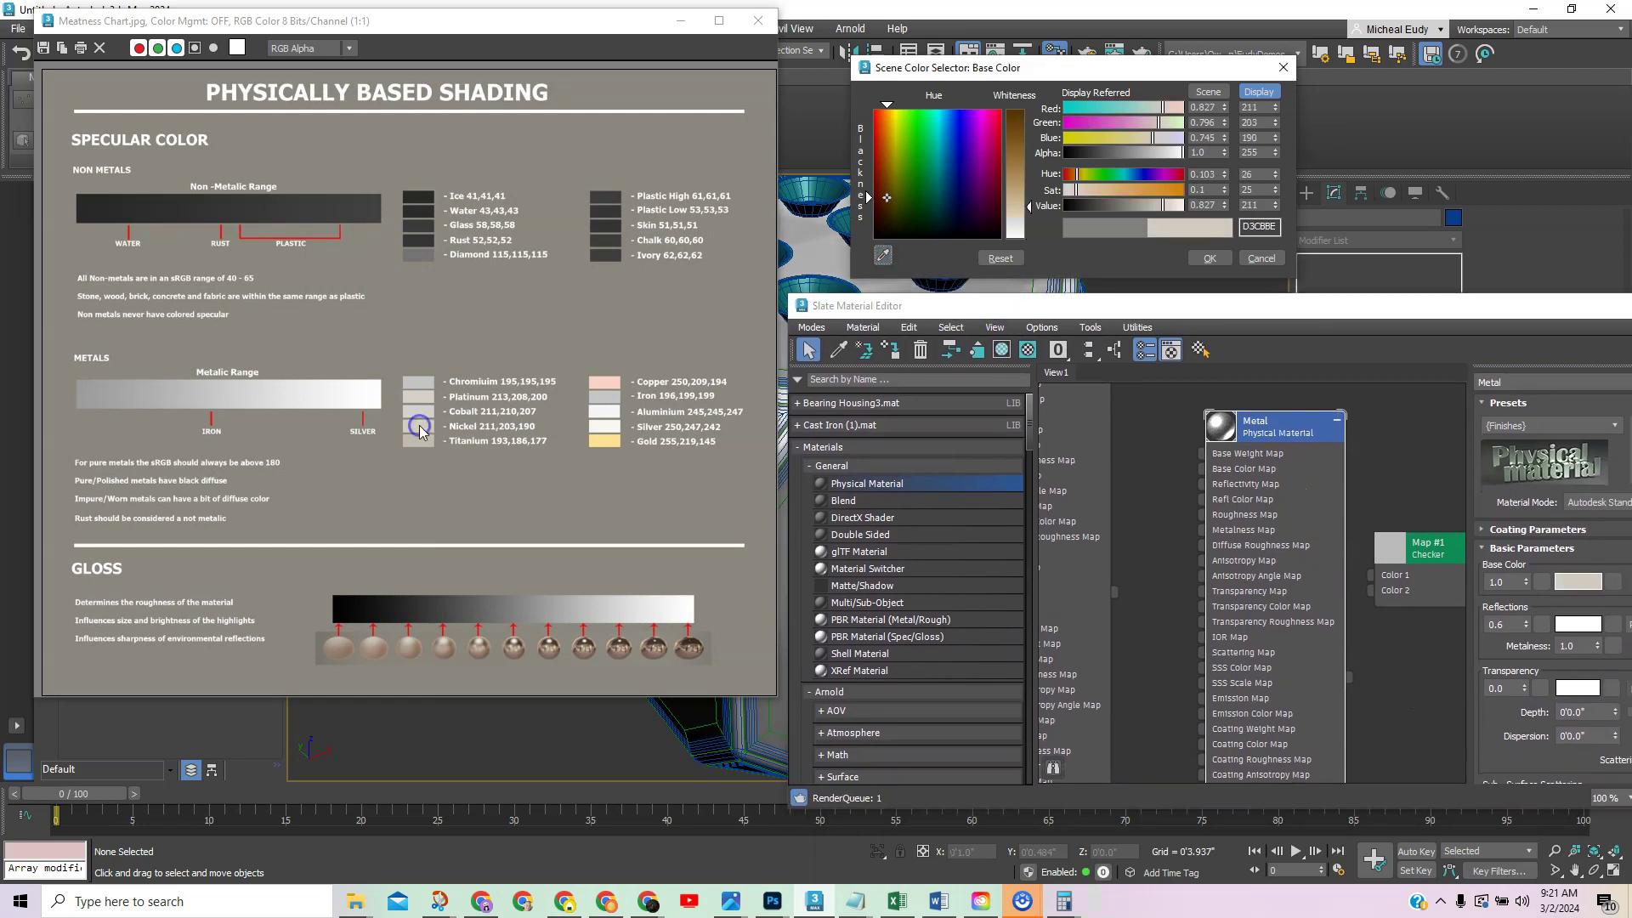
click(1211, 259)
Close the Meatness Chart.jpg image and arrange the material editor so the Dots and Metal nodes are both in view
drag(1229, 311, 690, 208)
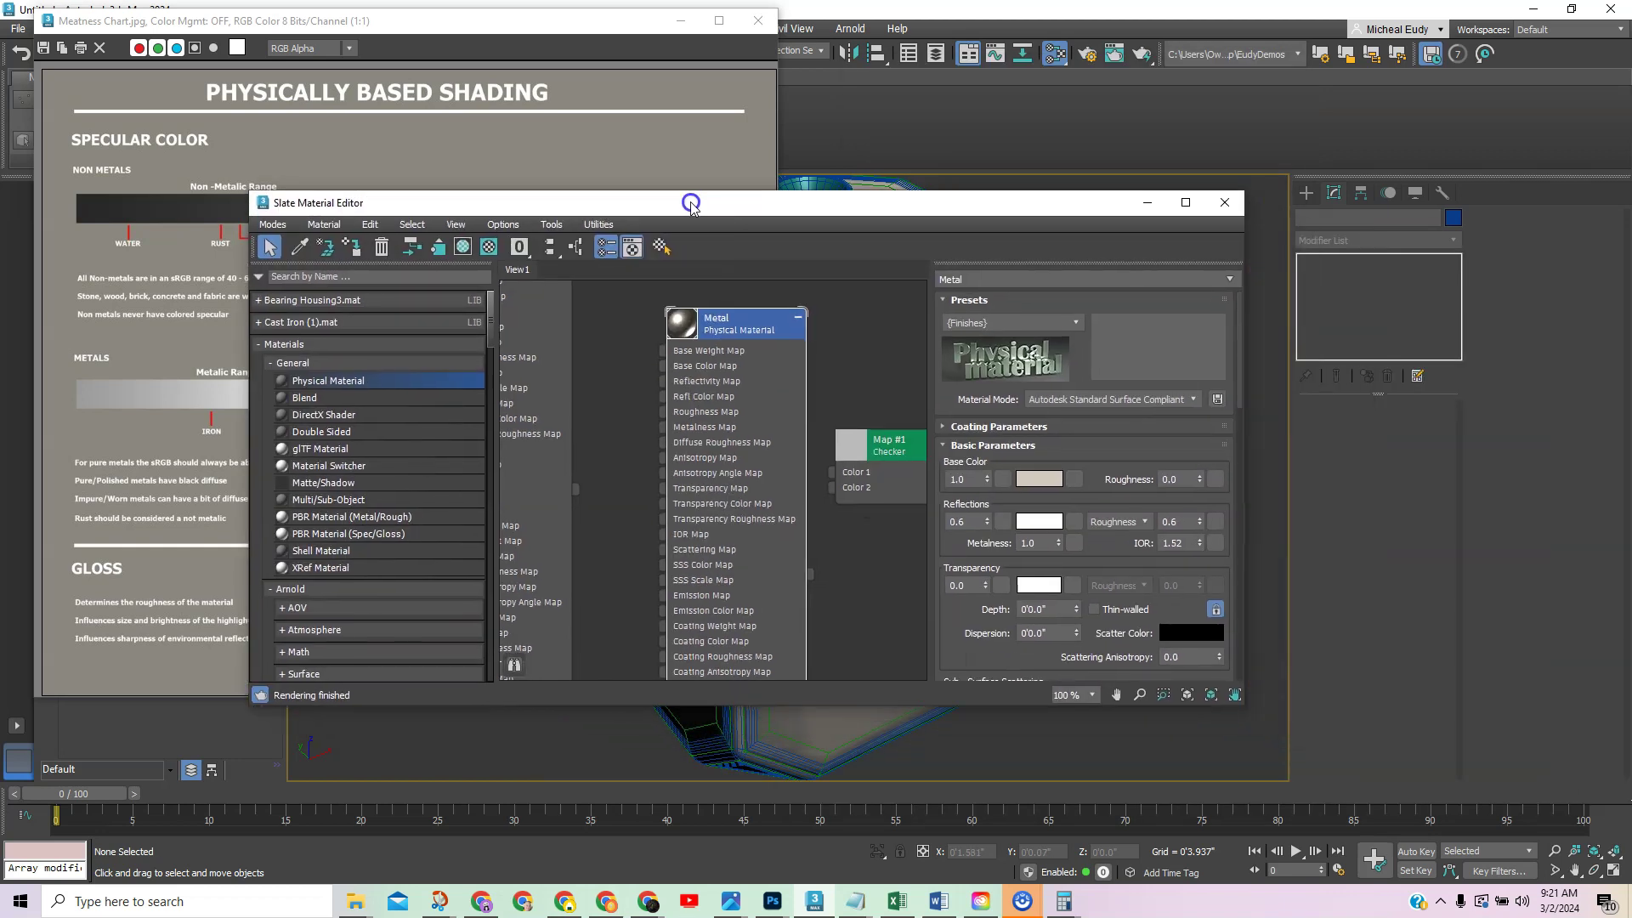
drag(1109, 210, 1628, 161)
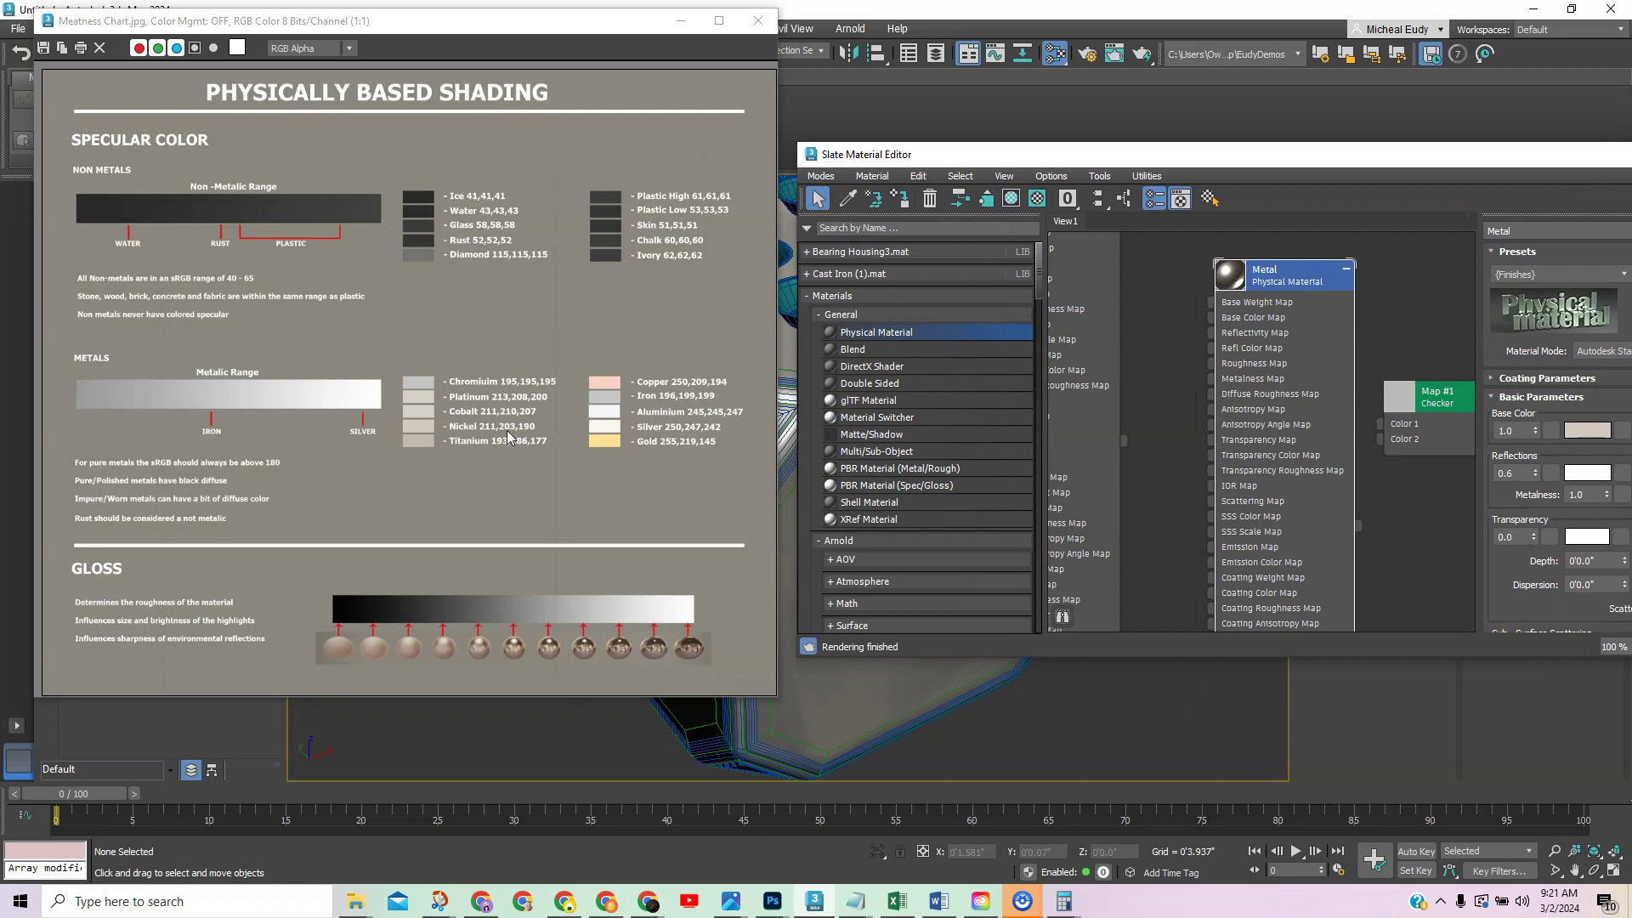
click(759, 21)
drag(1012, 161, 648, 137)
middle_drag(805, 328, 921, 412)
drag(1054, 377, 986, 290)
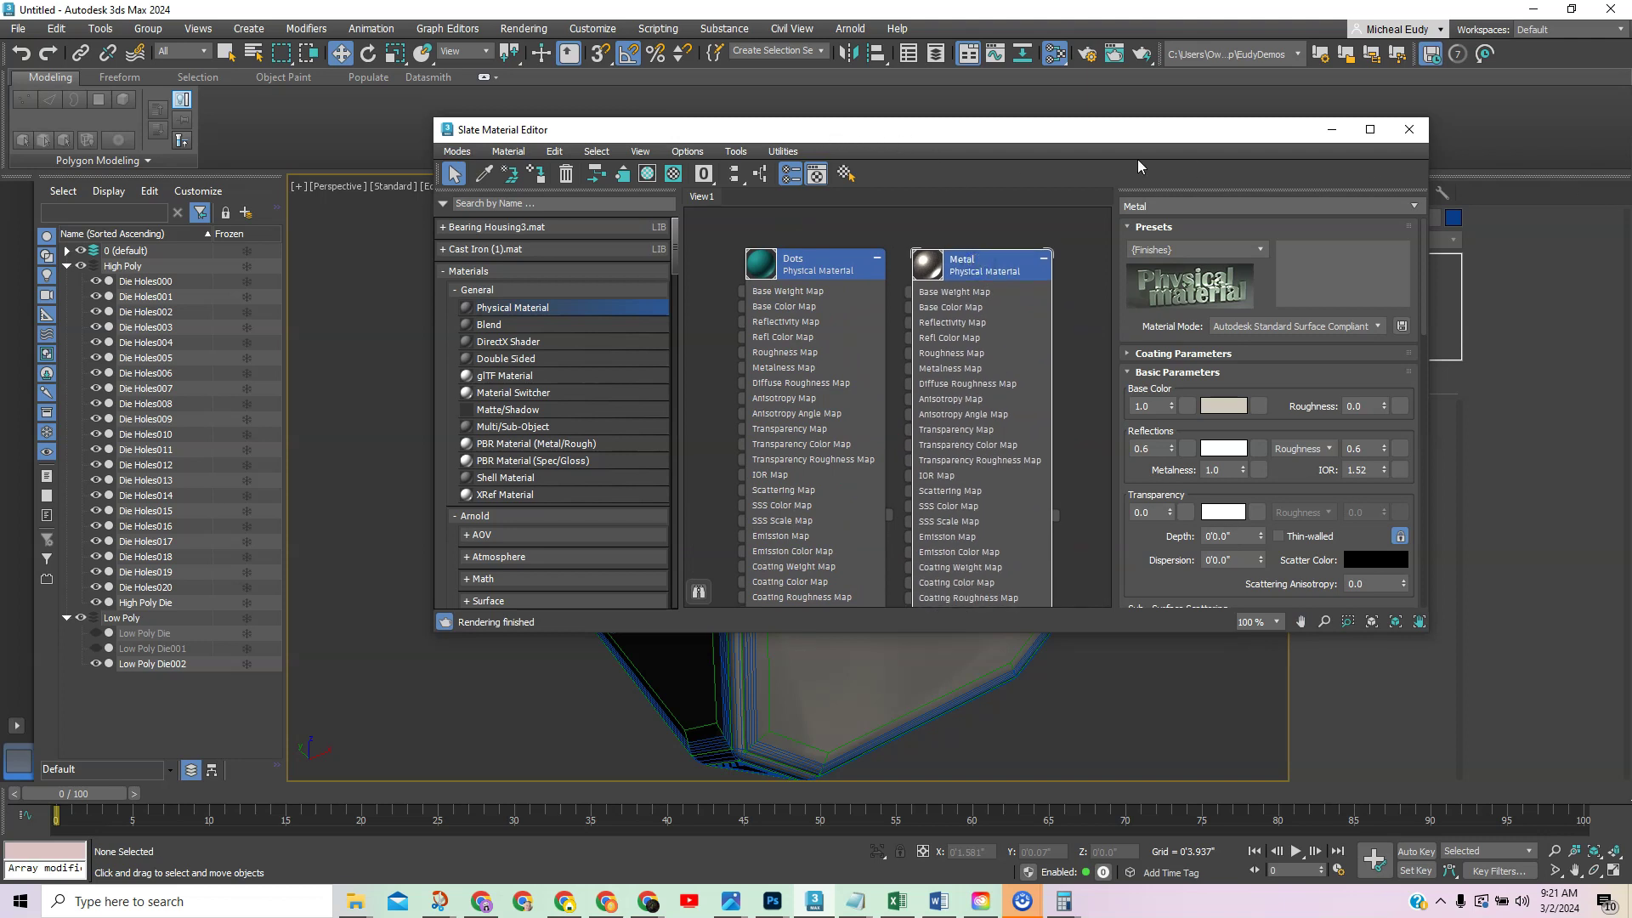
Add a Color map to Low Poly Die002 in Bake to Texture and exclude the Metalness map from baking
click(847, 171)
drag(816, 154, 544, 149)
click(152, 664)
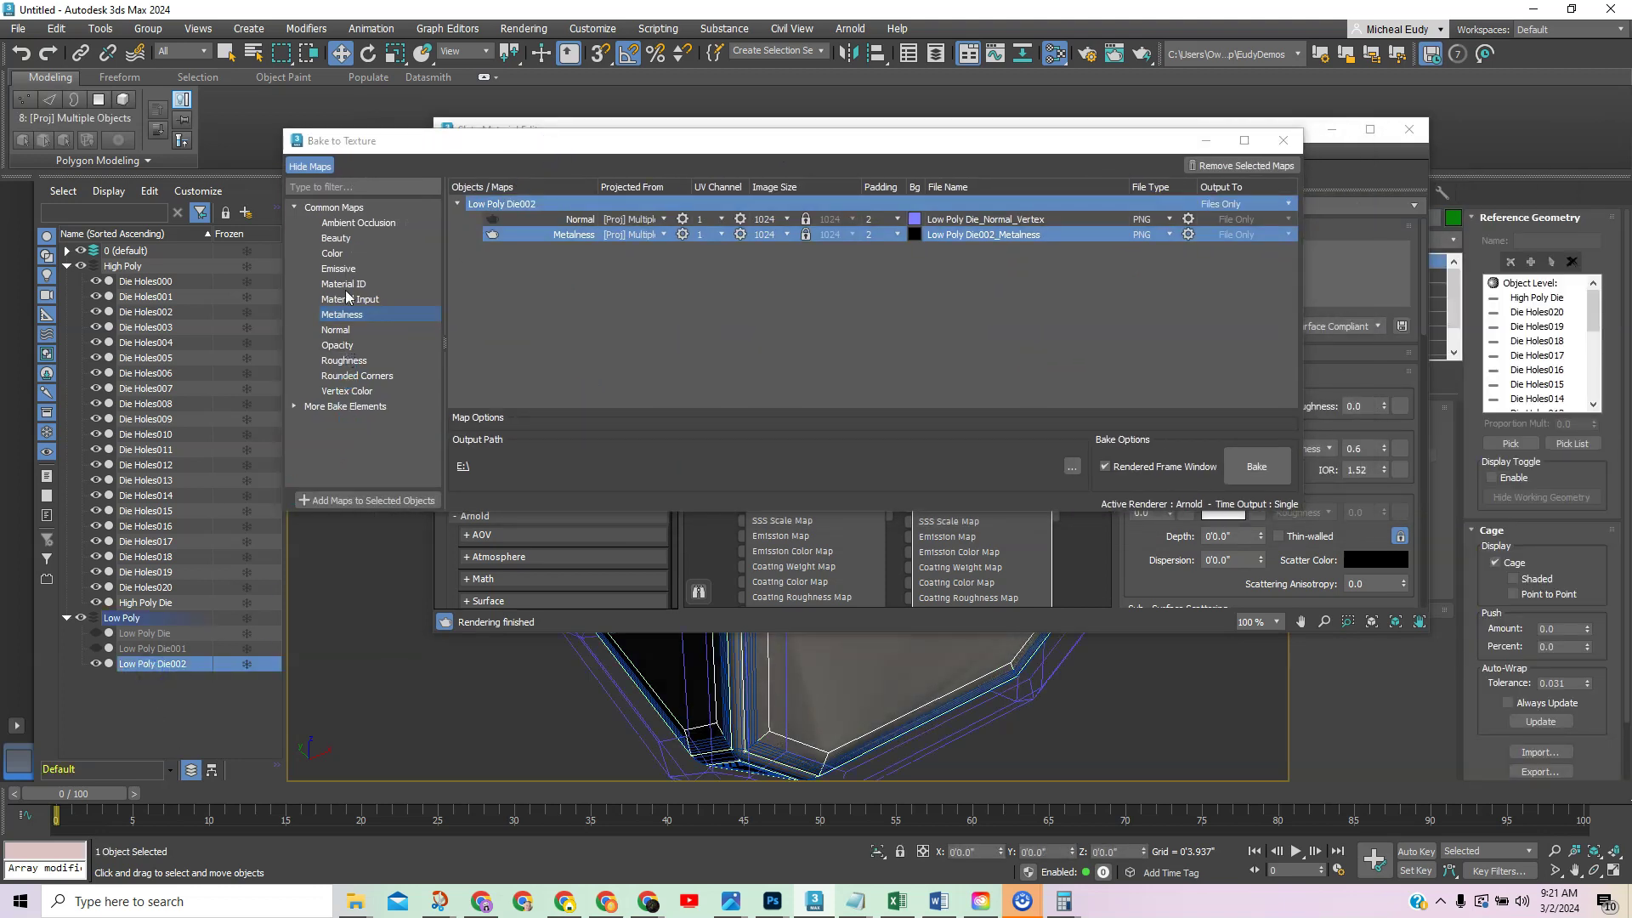
click(339, 255)
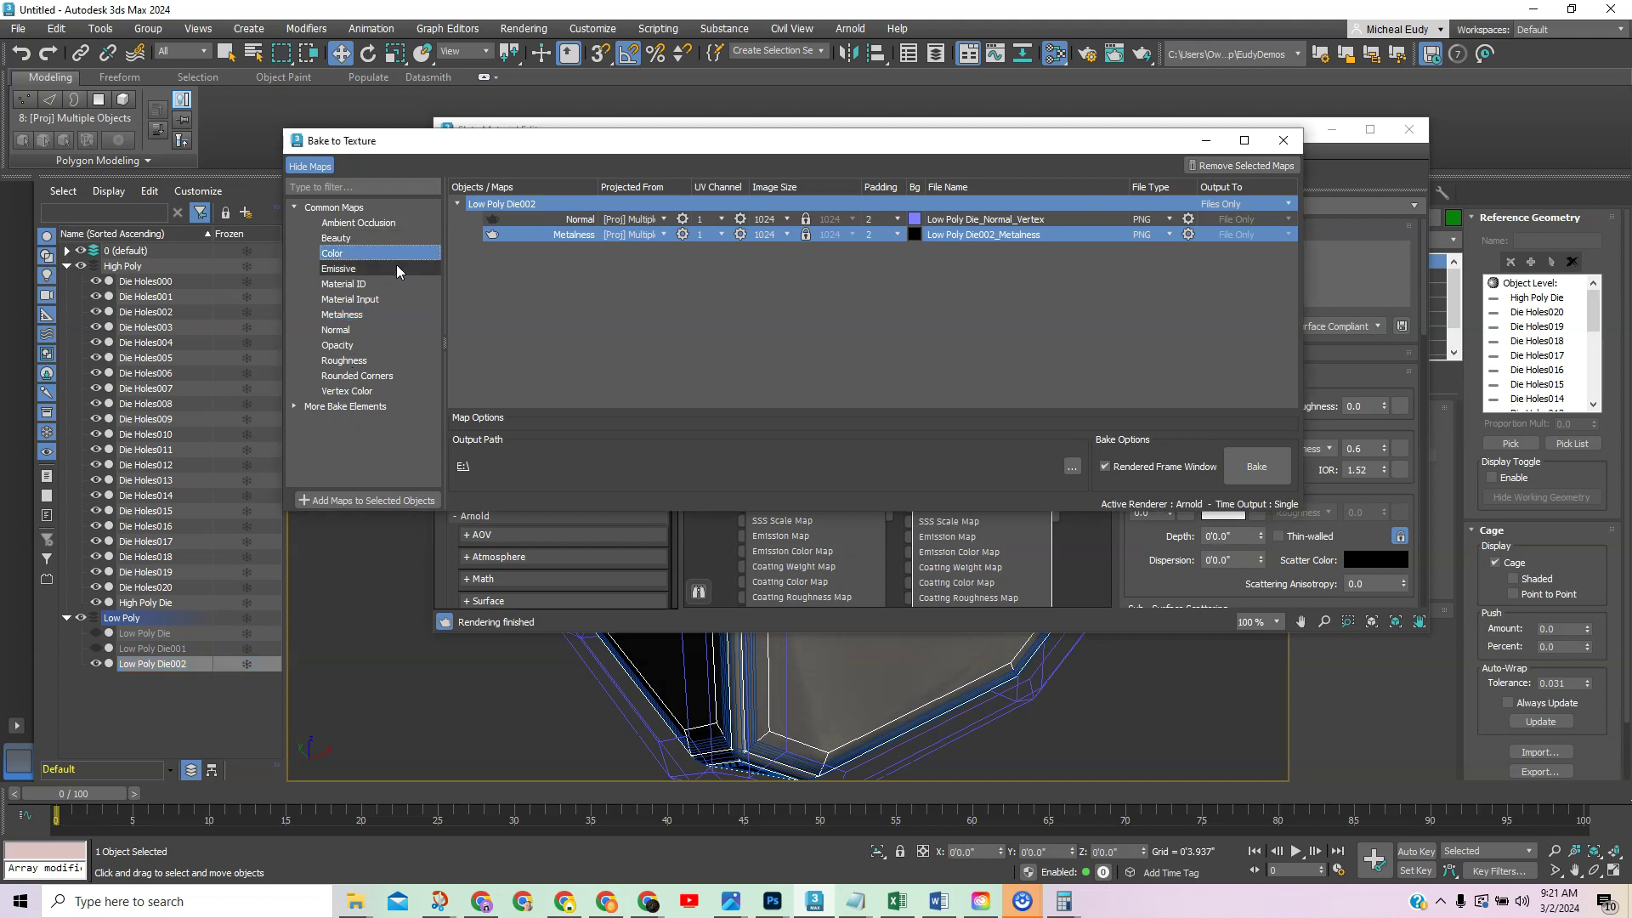
click(349, 502)
click(493, 235)
Set the Color map's image size to 1024
click(774, 249)
click(774, 250)
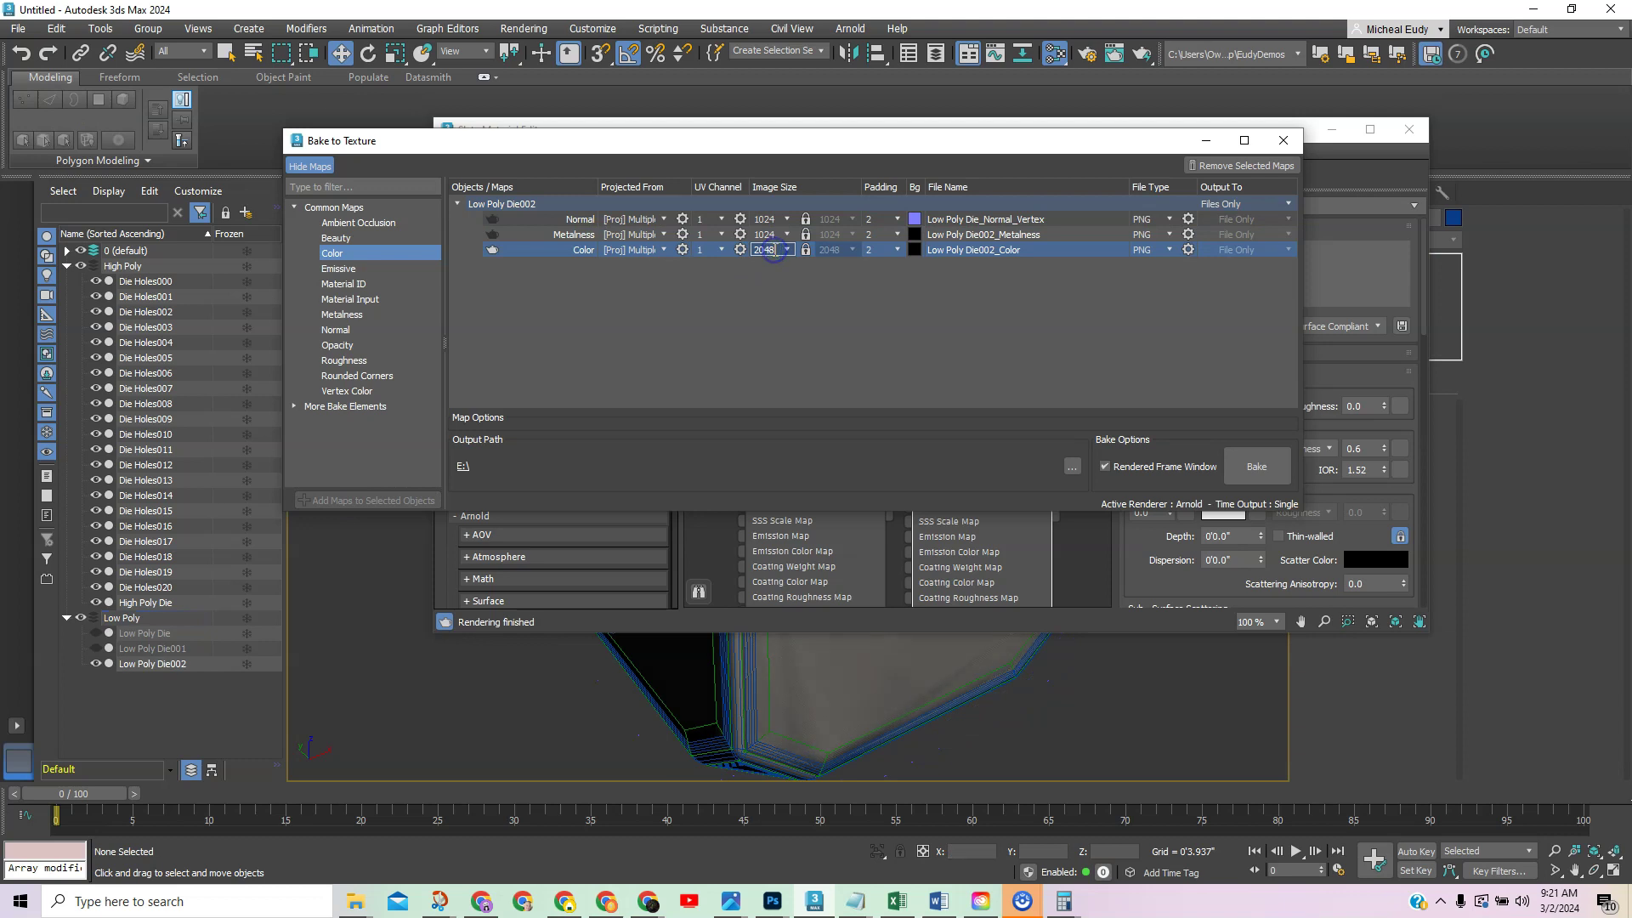
click(786, 251)
click(768, 277)
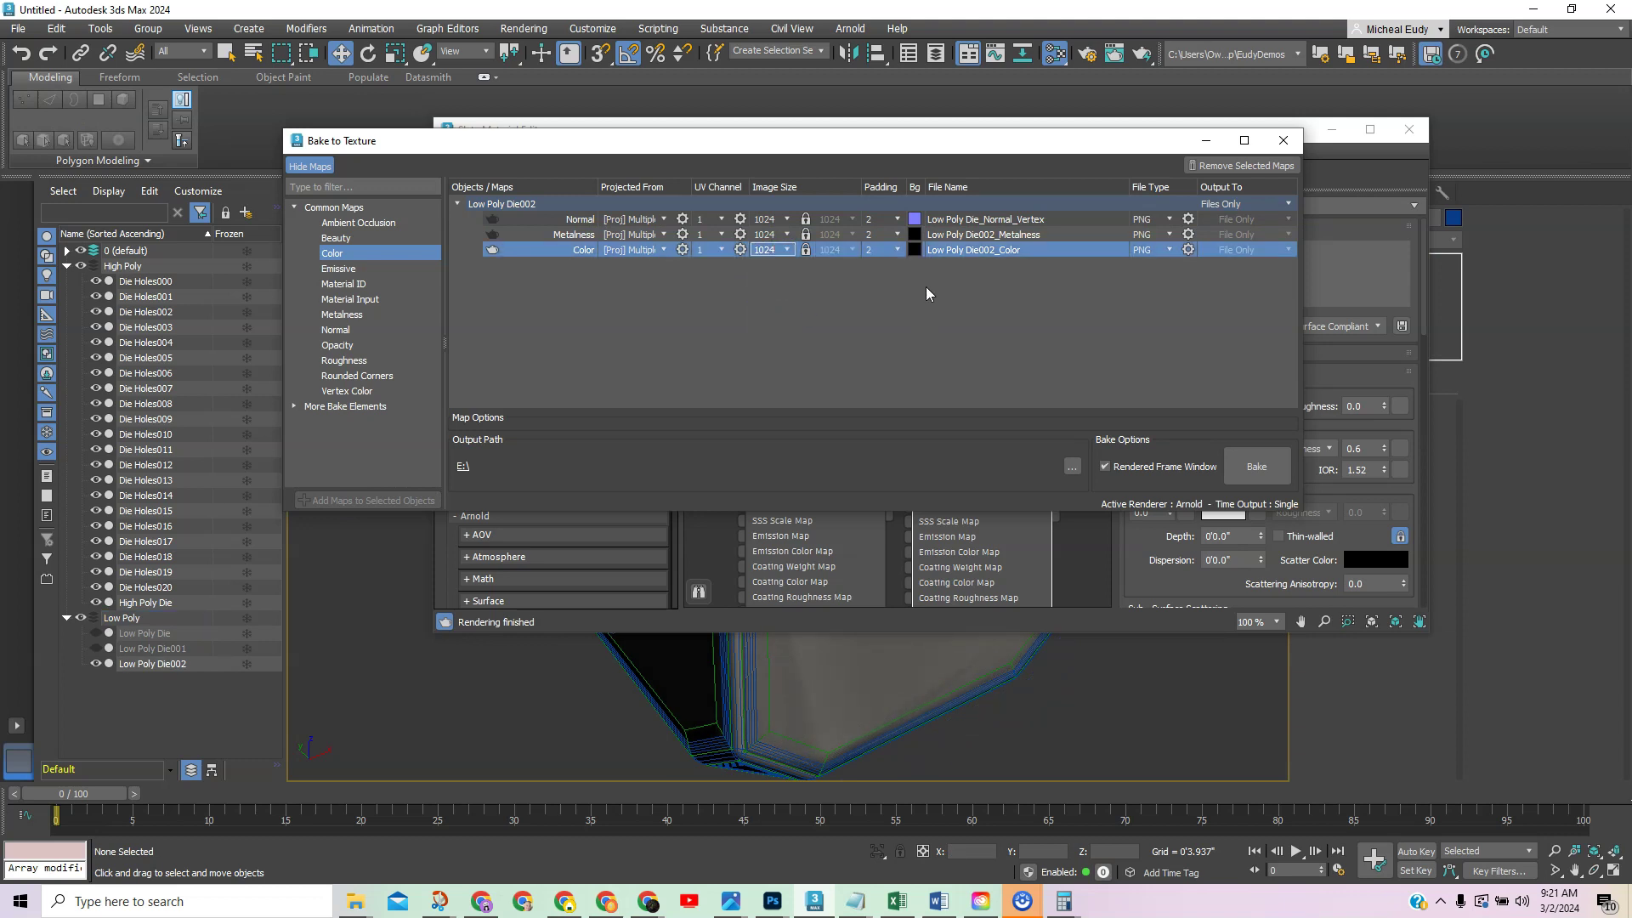
Bake the color map, check it in Arnold RenderView, and close the render, baking progress and Bake to Texture windows
click(1244, 470)
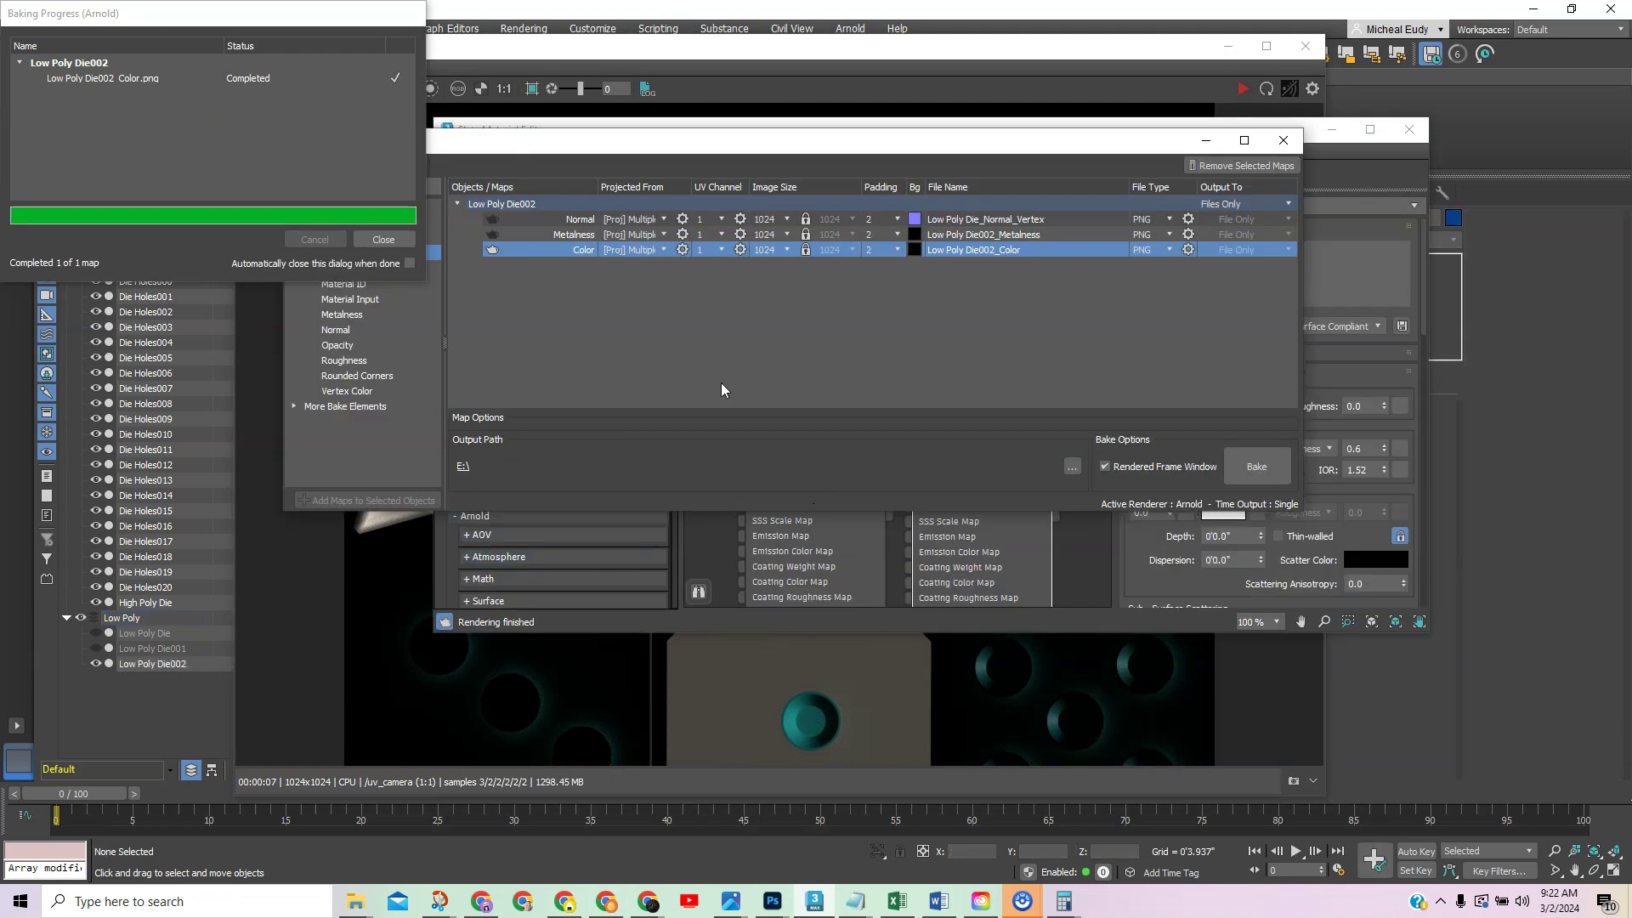
click(741, 51)
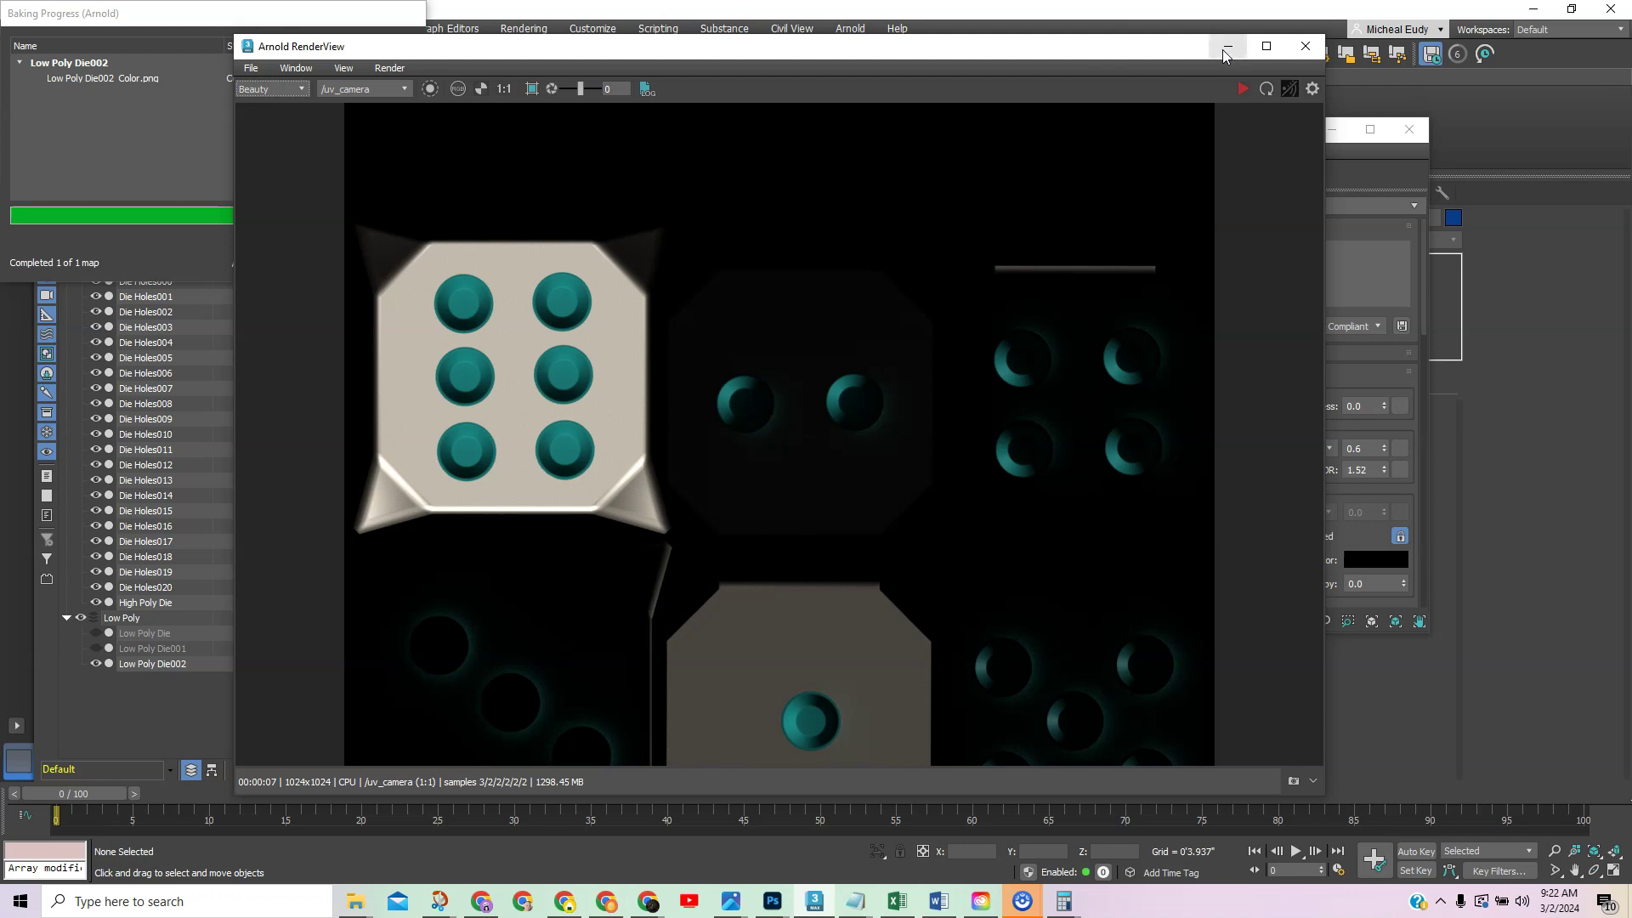
click(1305, 48)
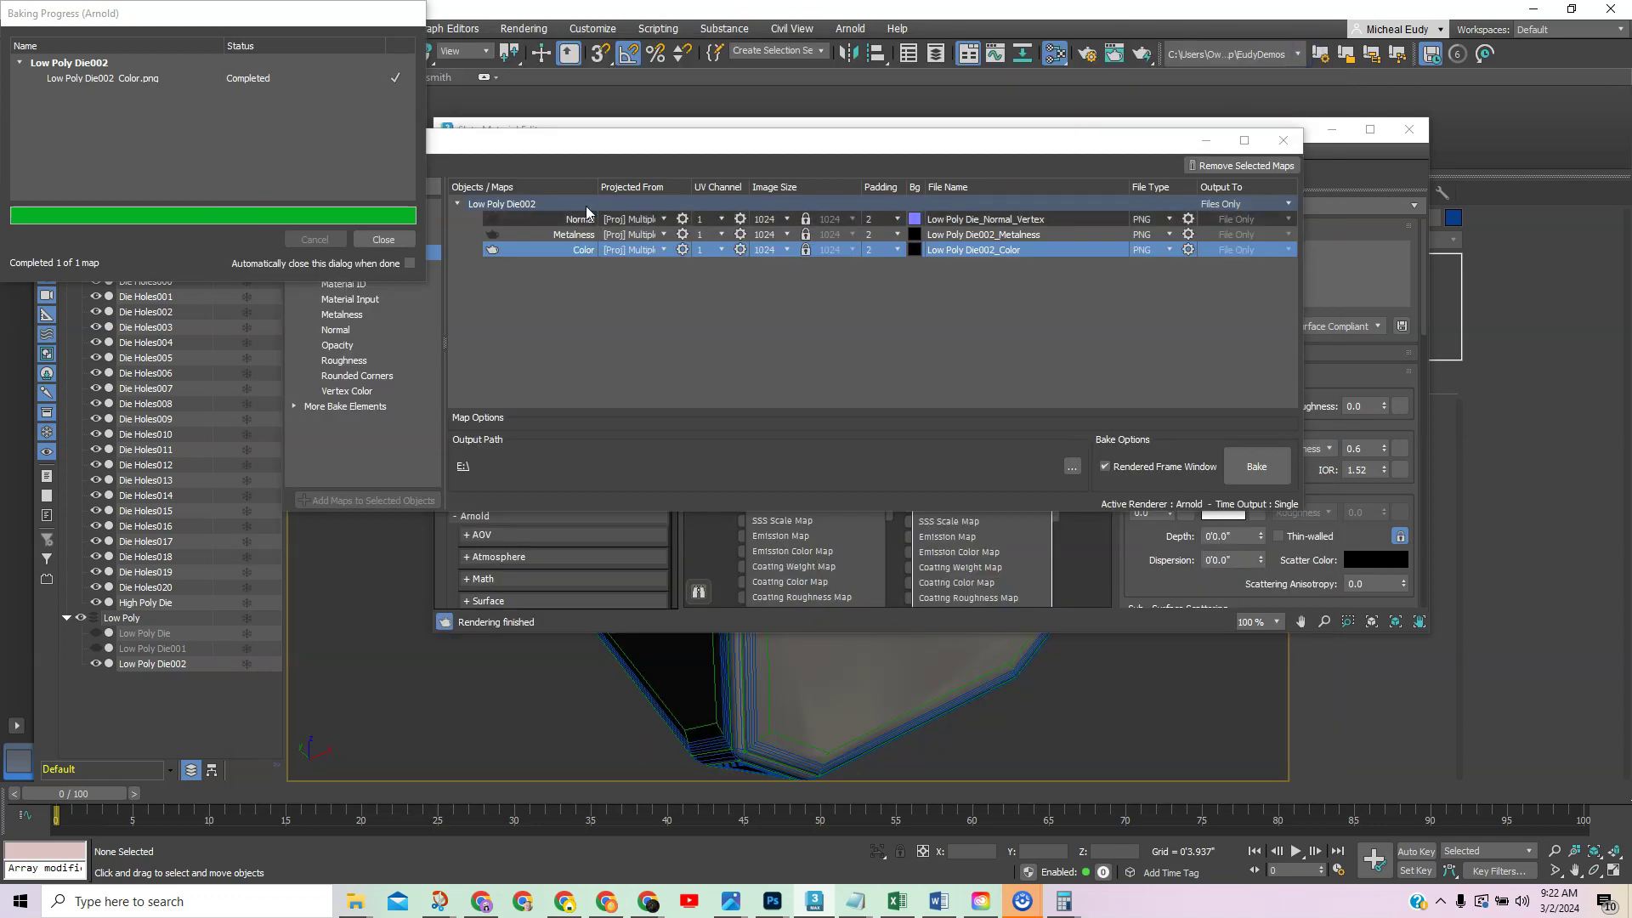
click(383, 240)
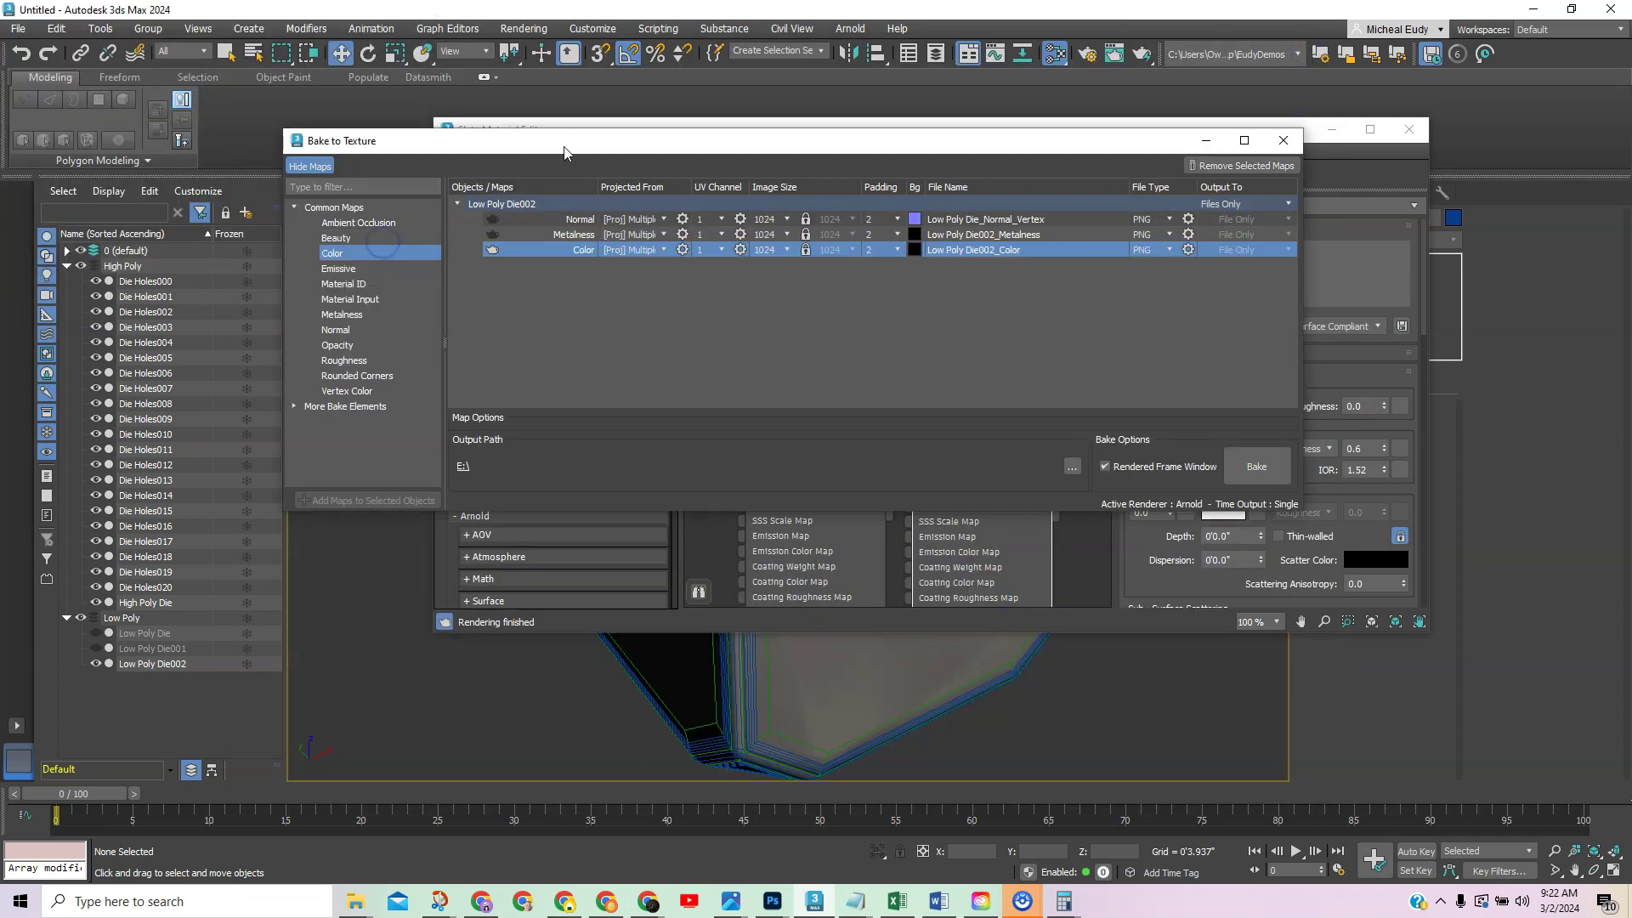
drag(563, 147, 995, 213)
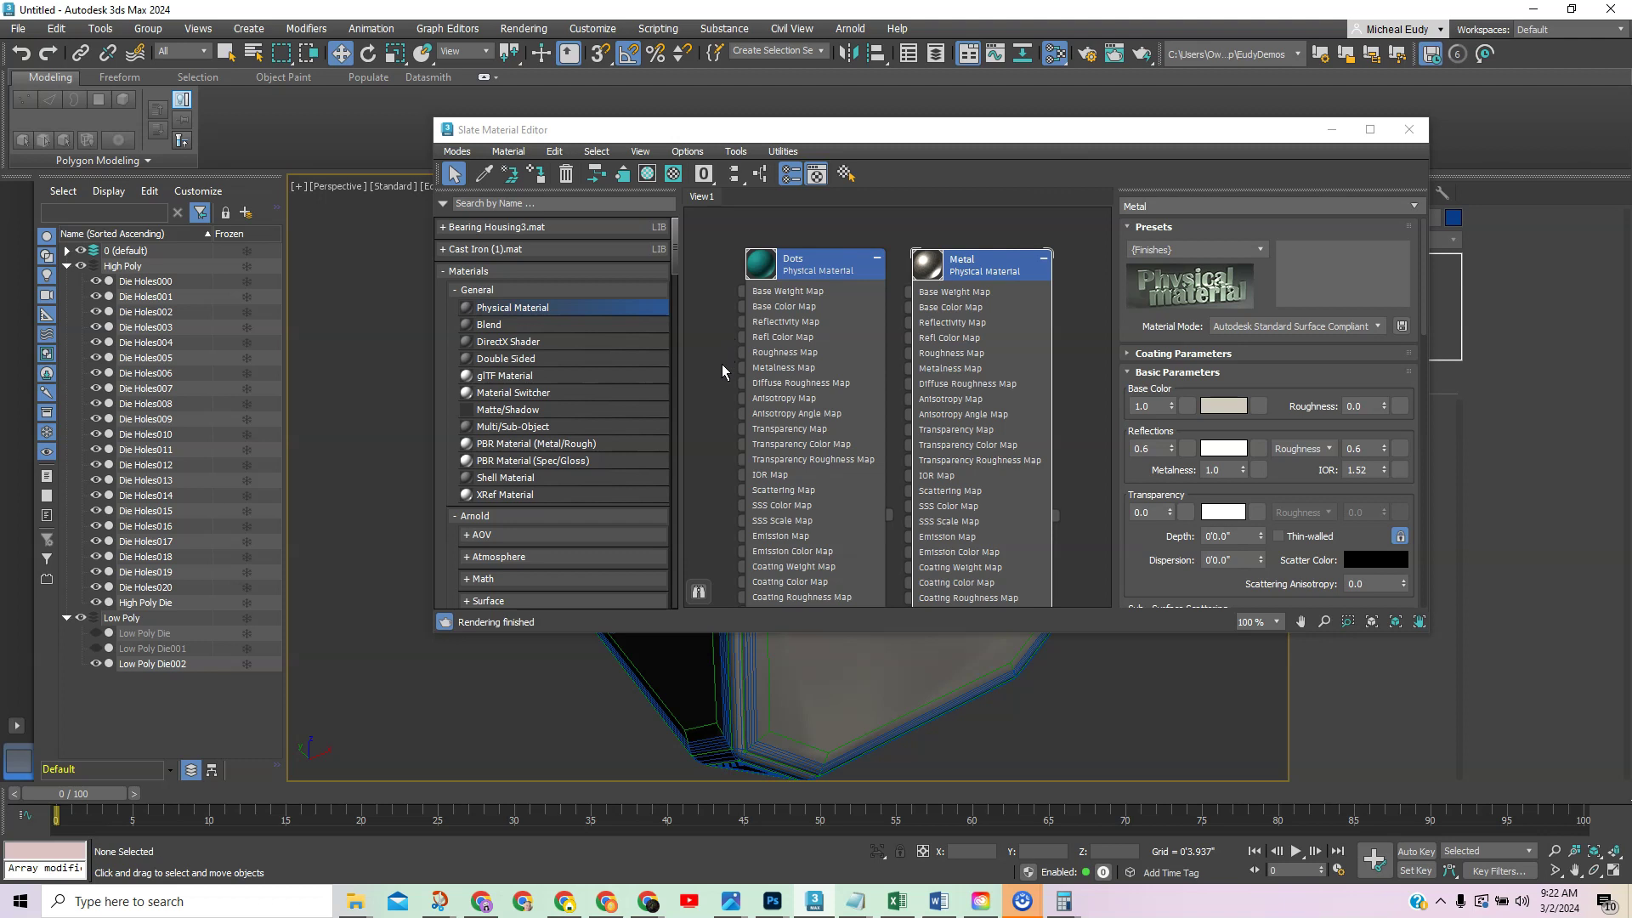
Add a Smoke map node in free space beside the Dots and Metal materials
middle_drag(728, 413, 860, 335)
right_click(765, 358)
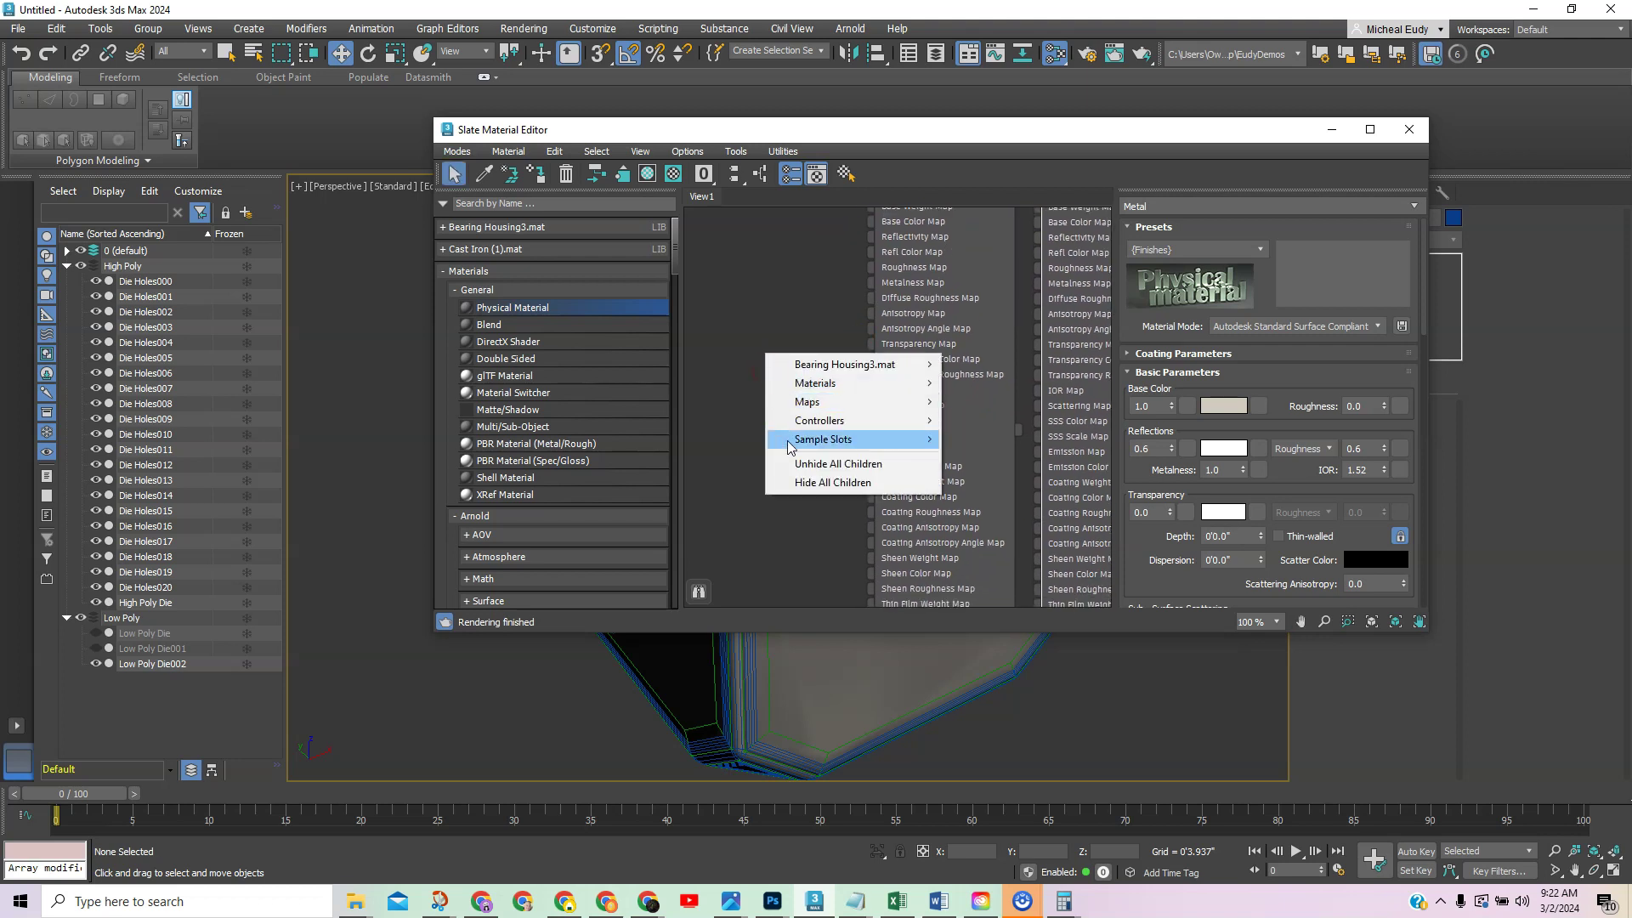
mouse_move(808, 403)
mouse_move(1044, 426)
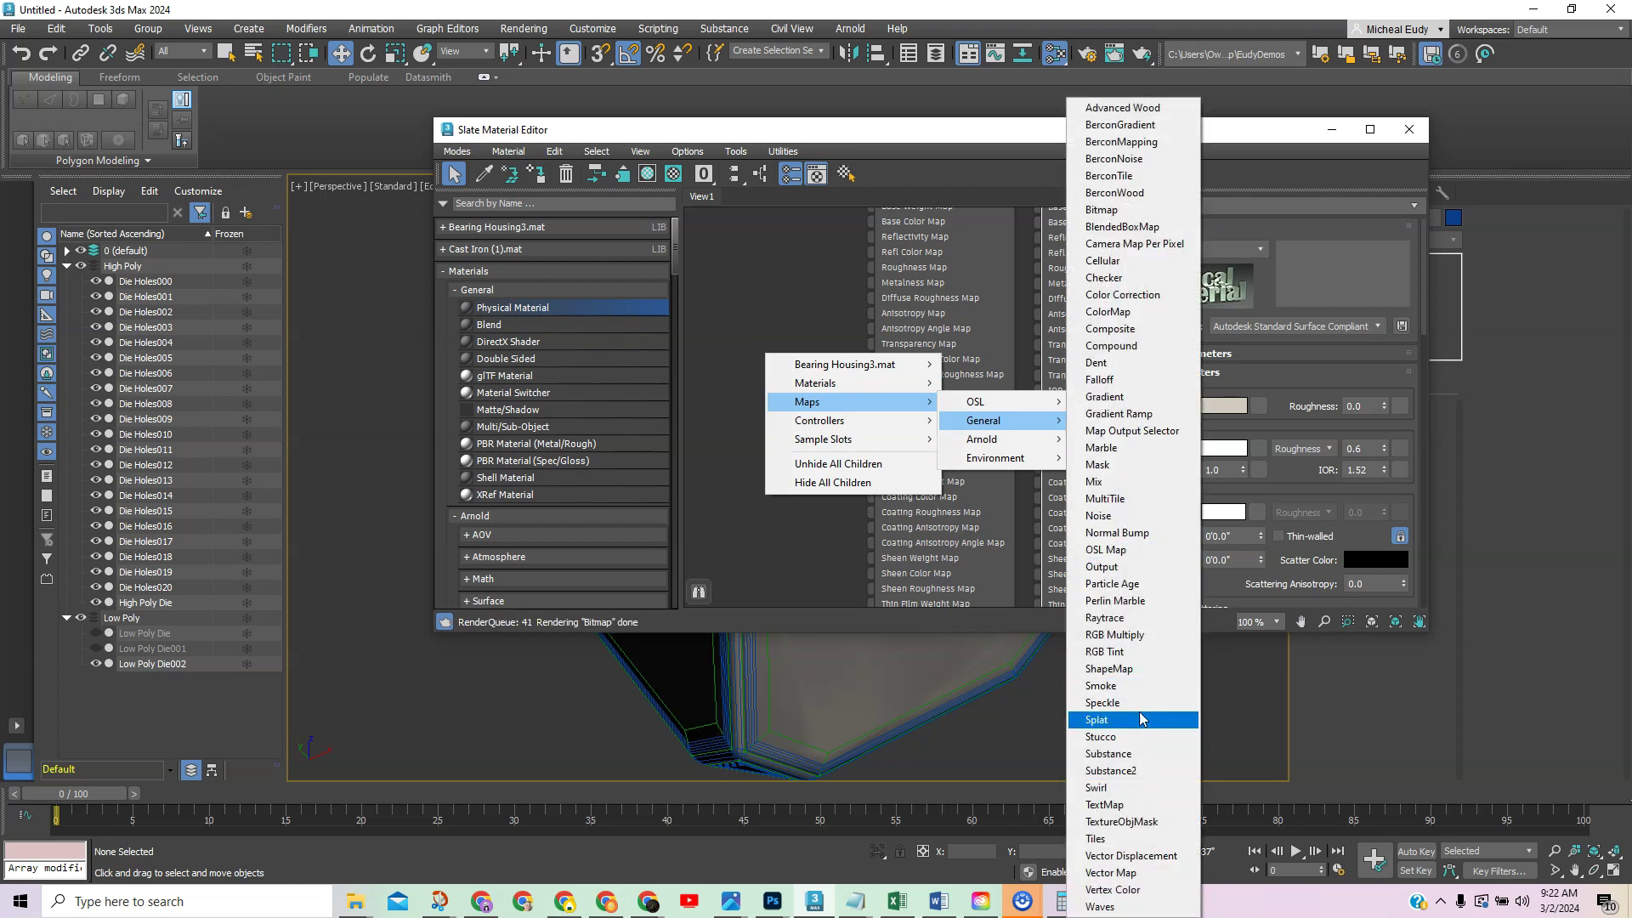
click(1106, 685)
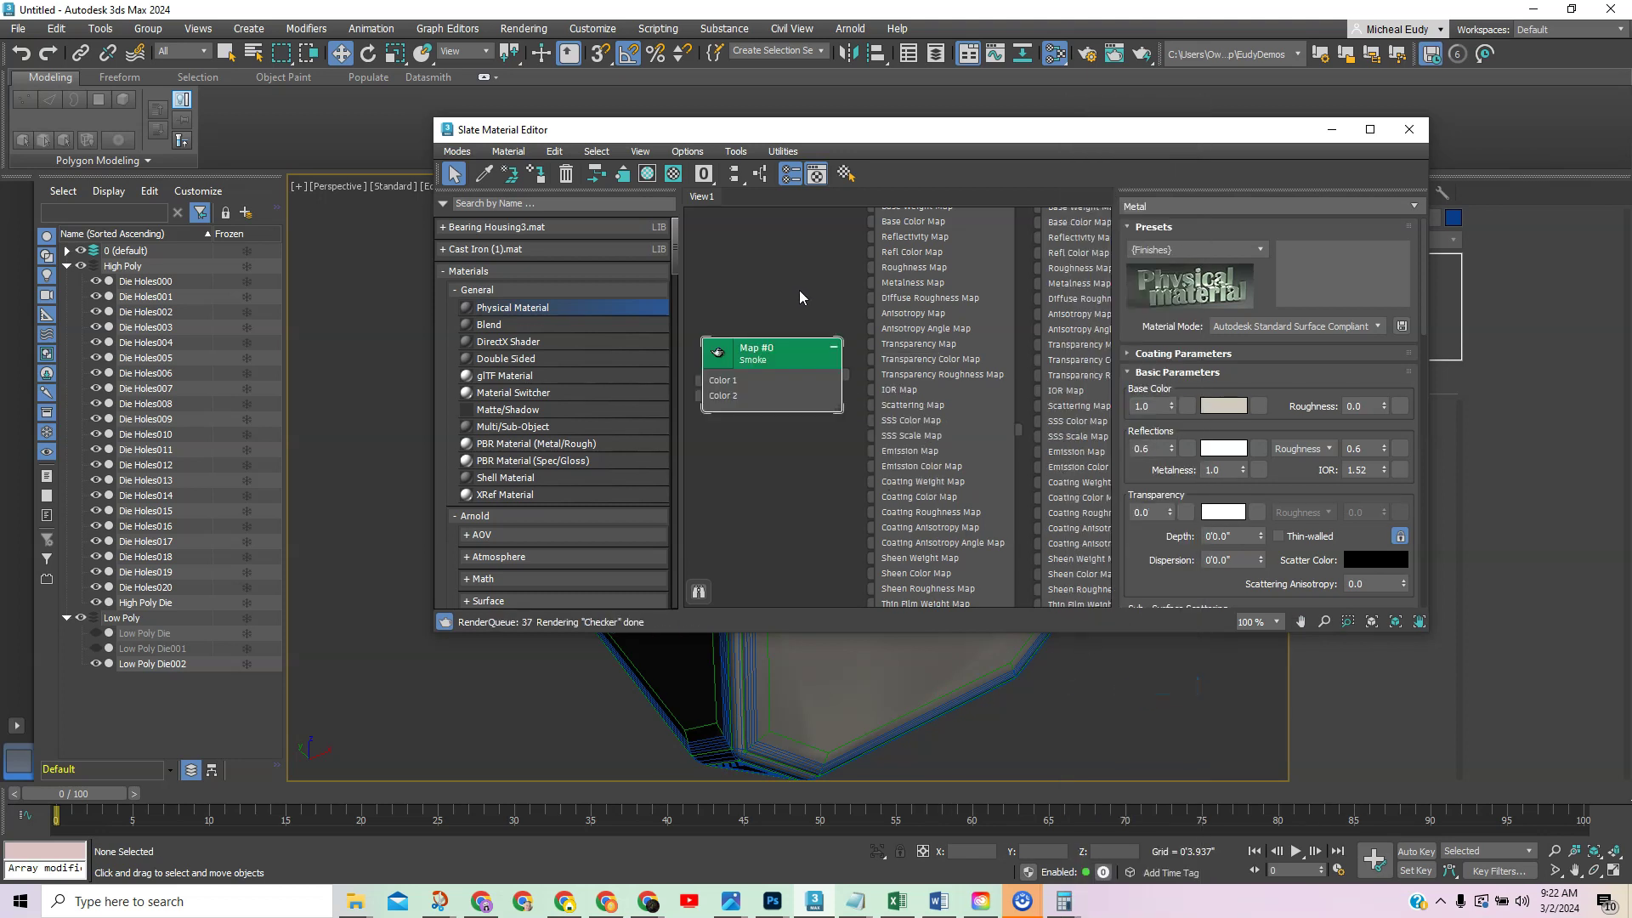
Hide the Low Poly layer and connect the Smoke map to the Metal material's Base Color Map input
click(81, 620)
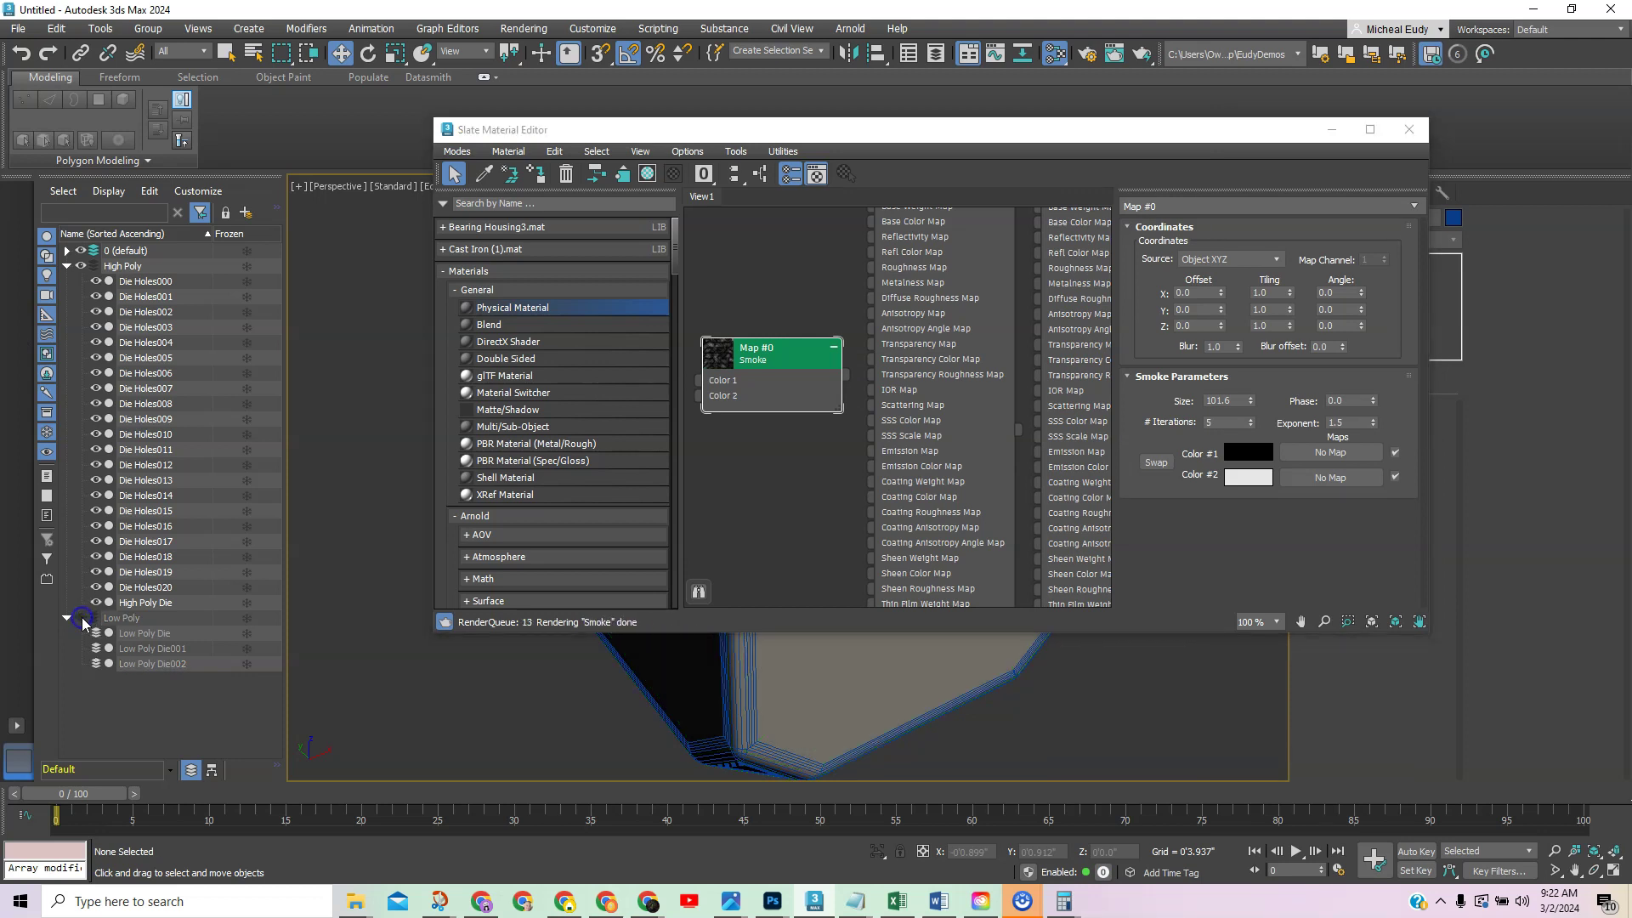
drag(862, 139, 1111, 100)
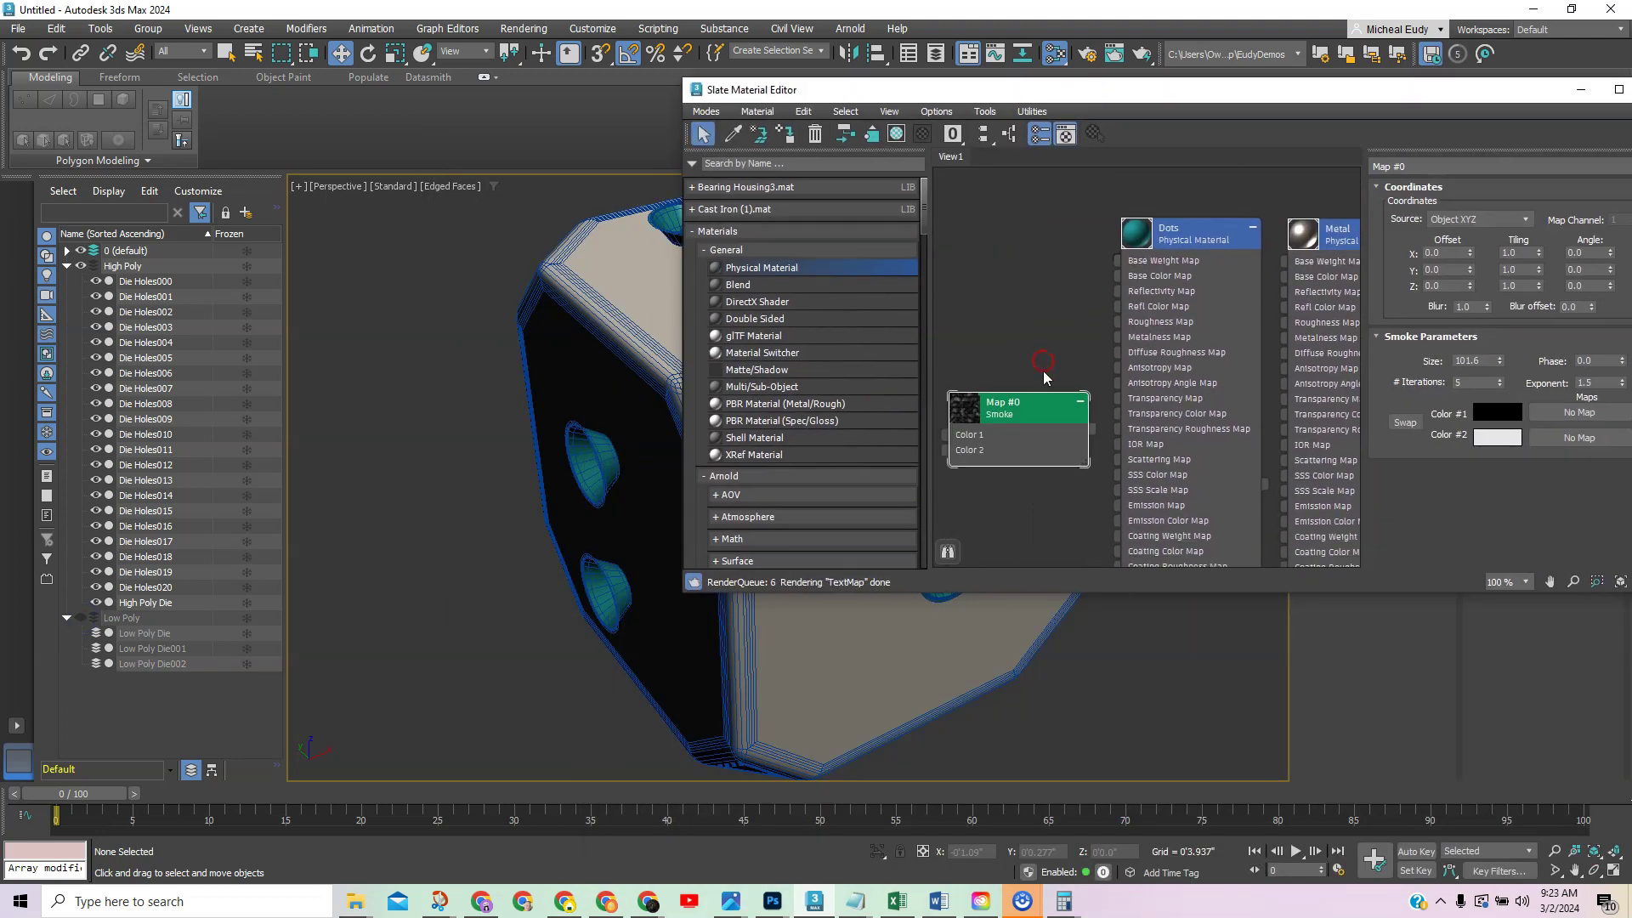
drag(1049, 380, 1052, 320)
middle_drag(1054, 330, 1030, 377)
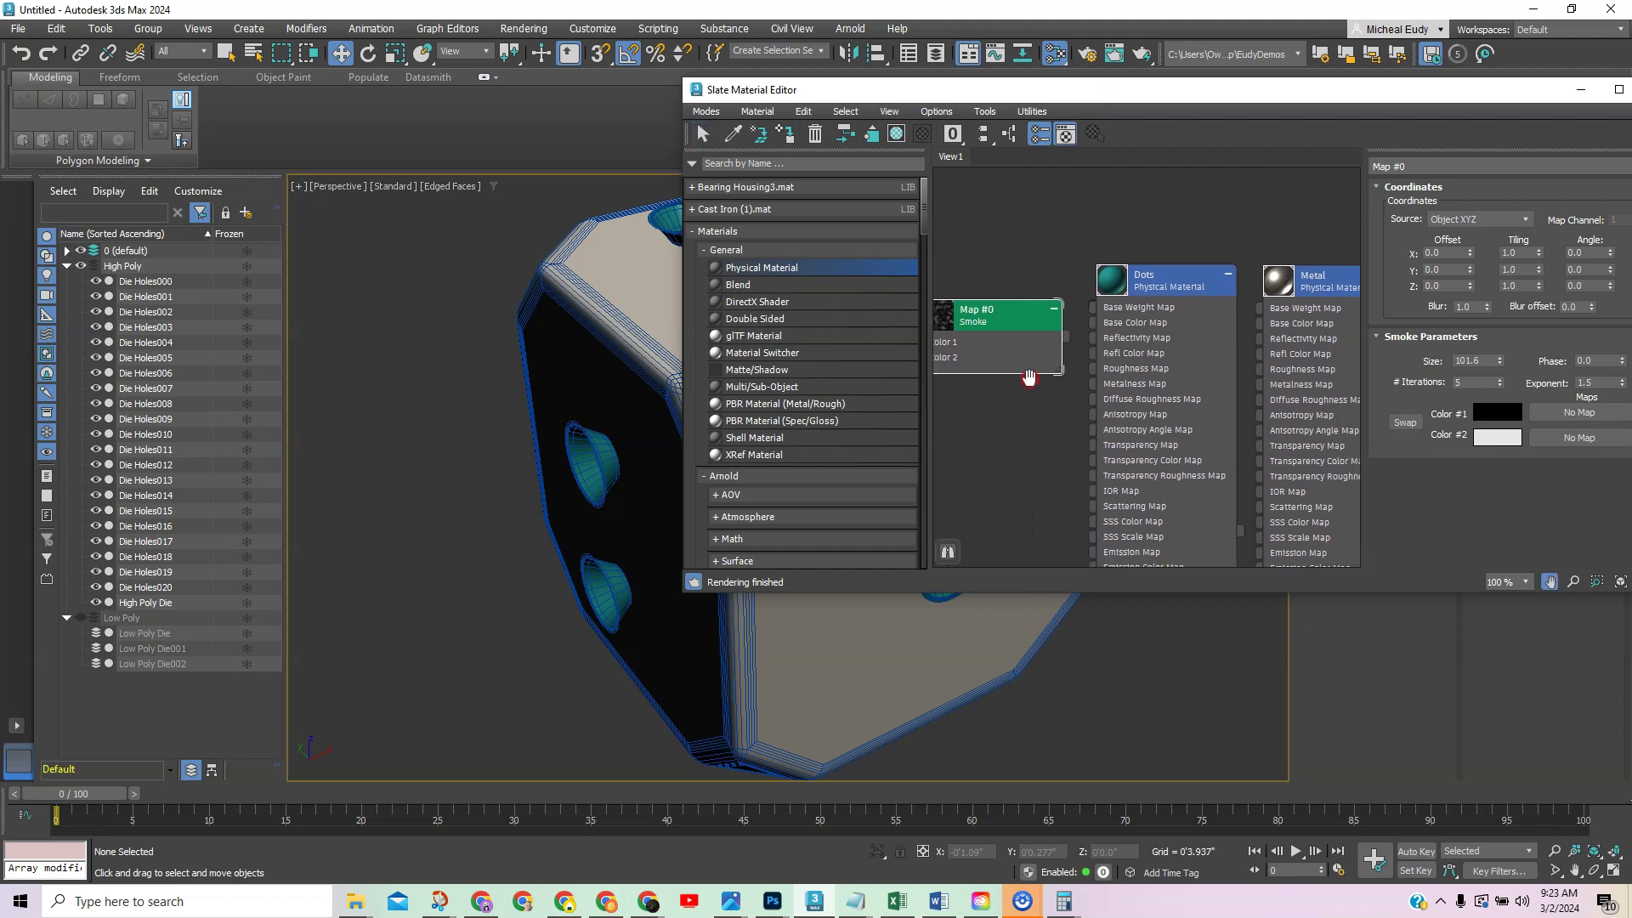
drag(1066, 337, 1259, 323)
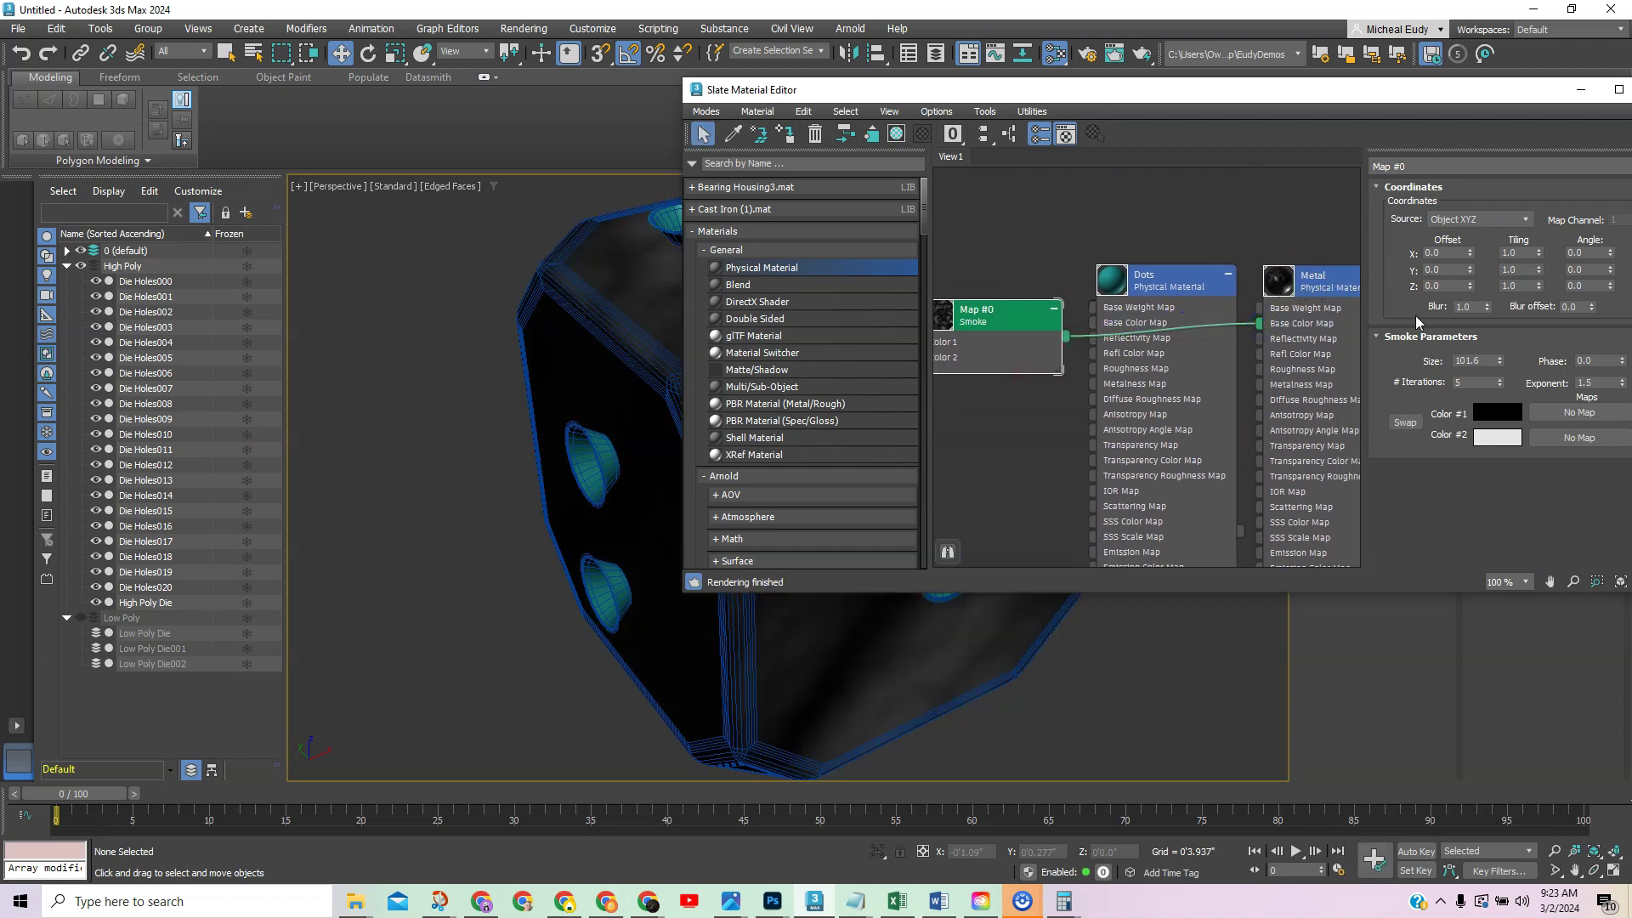
Reset the Metal material's metalness and render the high-poly die in Arnold RenderView
double_click(1329, 280)
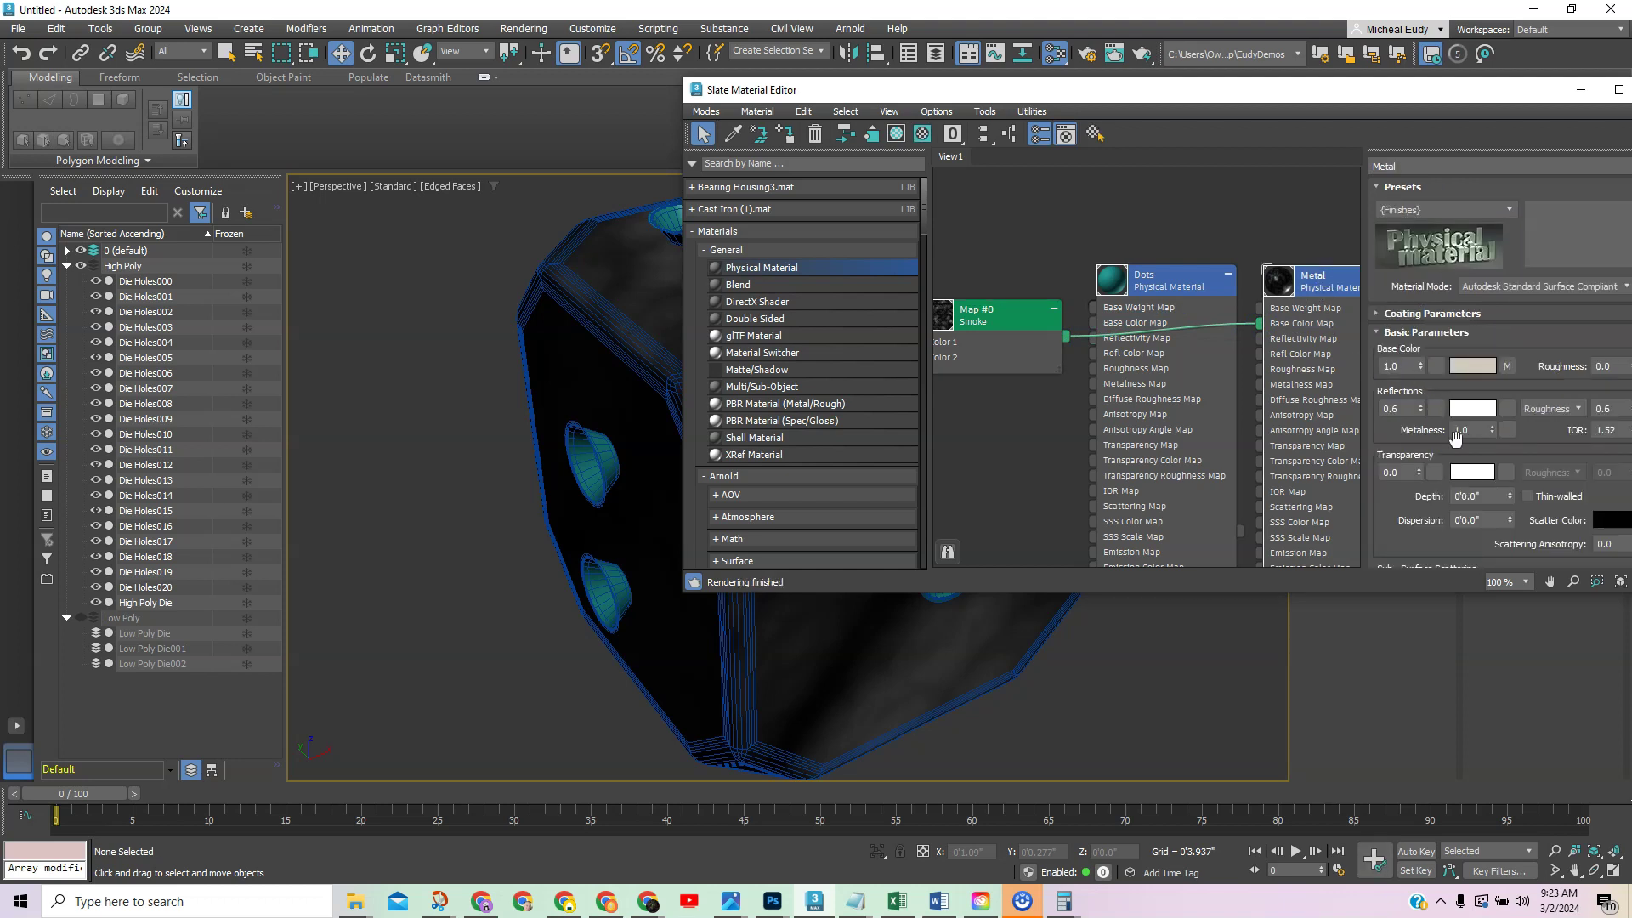
right_click(1493, 434)
drag(1073, 97, 1628, 204)
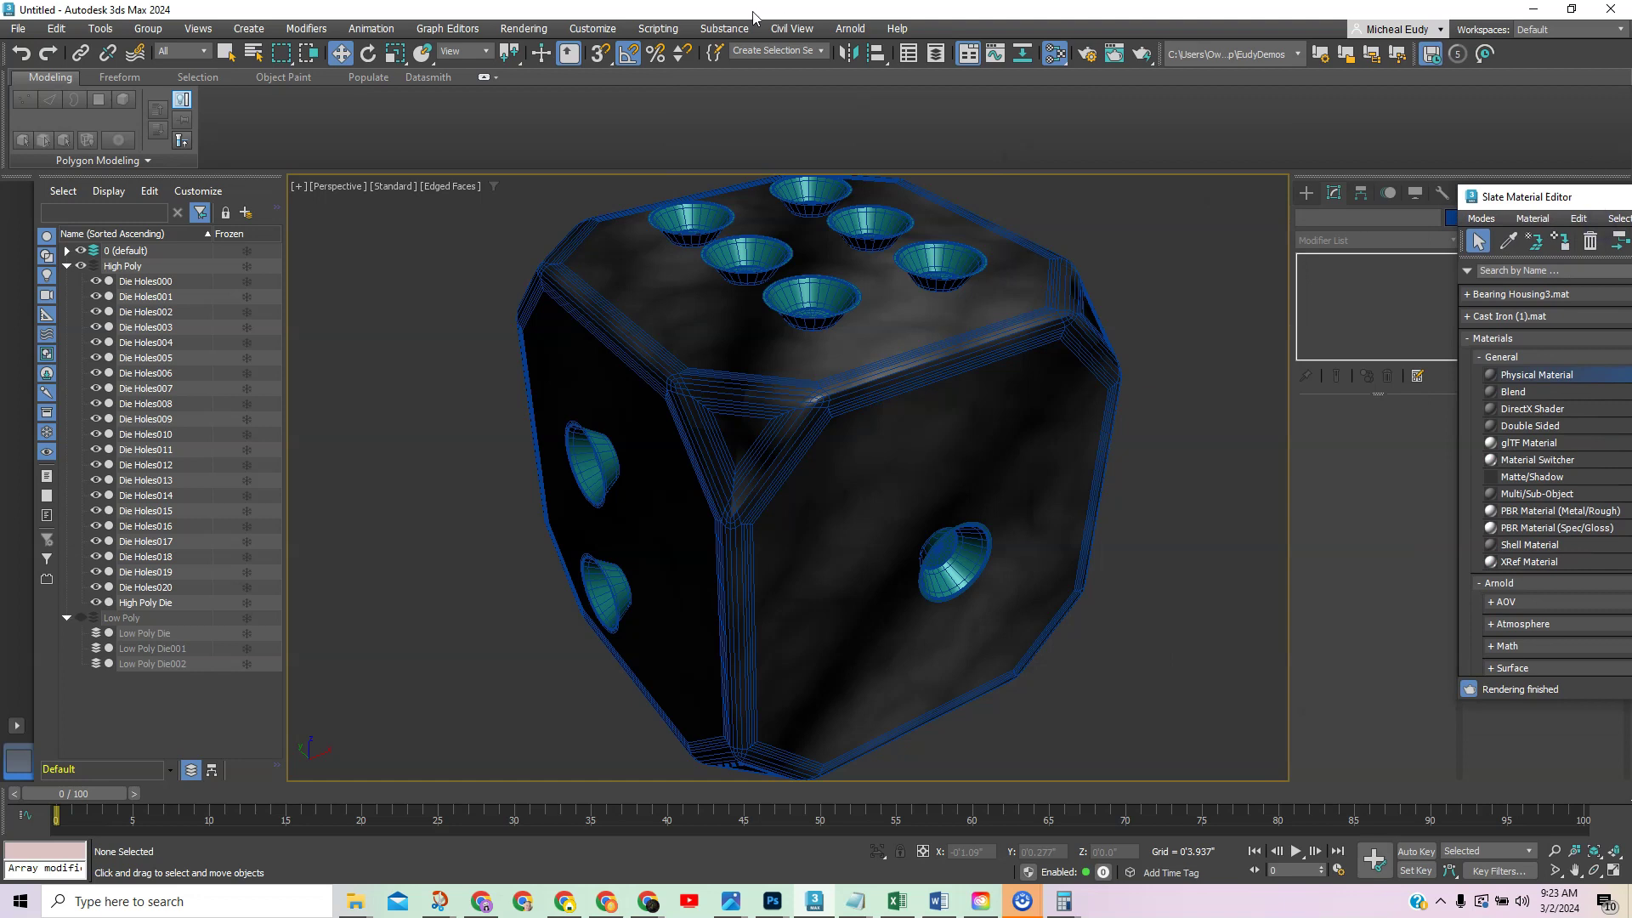
click(850, 28)
click(873, 56)
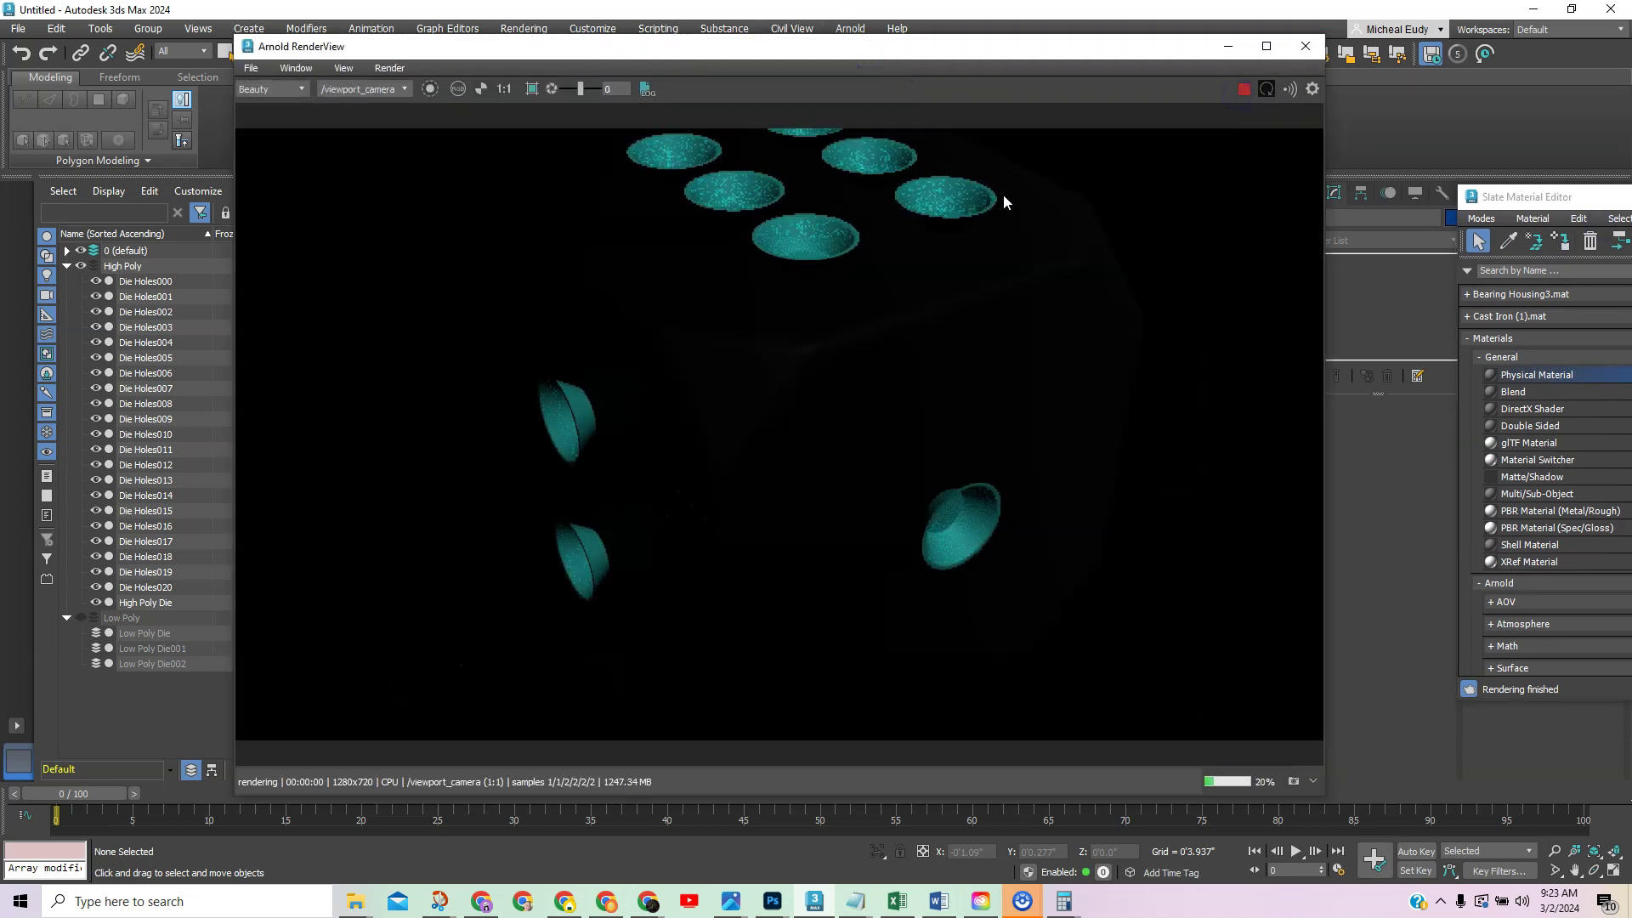
drag(922, 47, 736, 47)
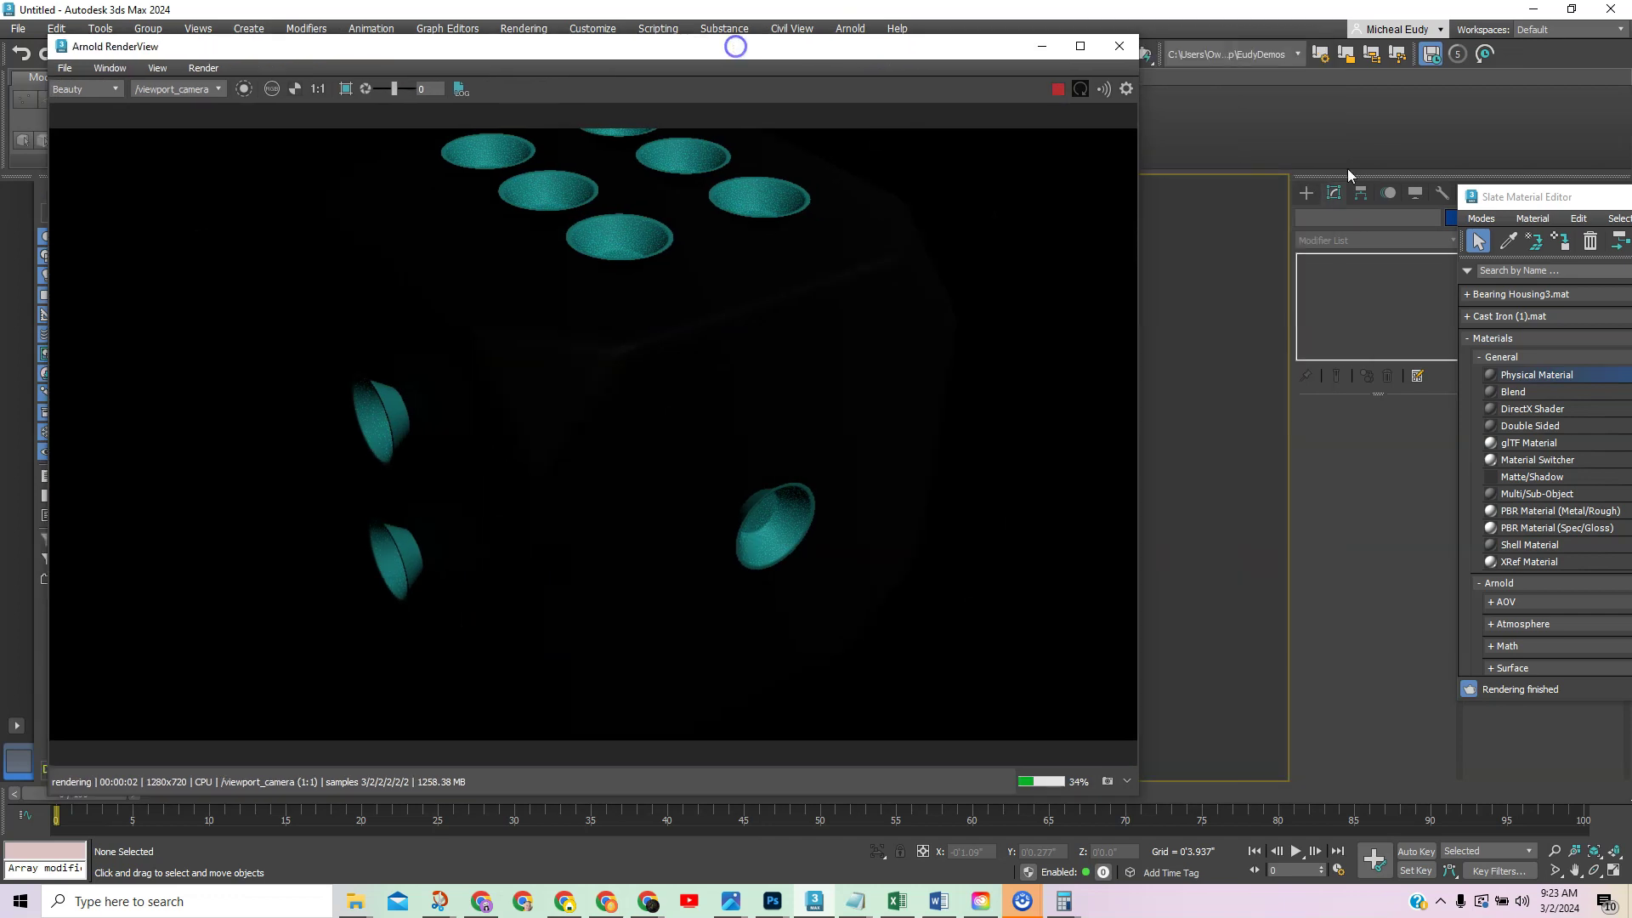
Set the Smoke map's size to 5.0
drag(1496, 199, 873, 129)
click(1143, 350)
drag(1286, 127, 1081, 124)
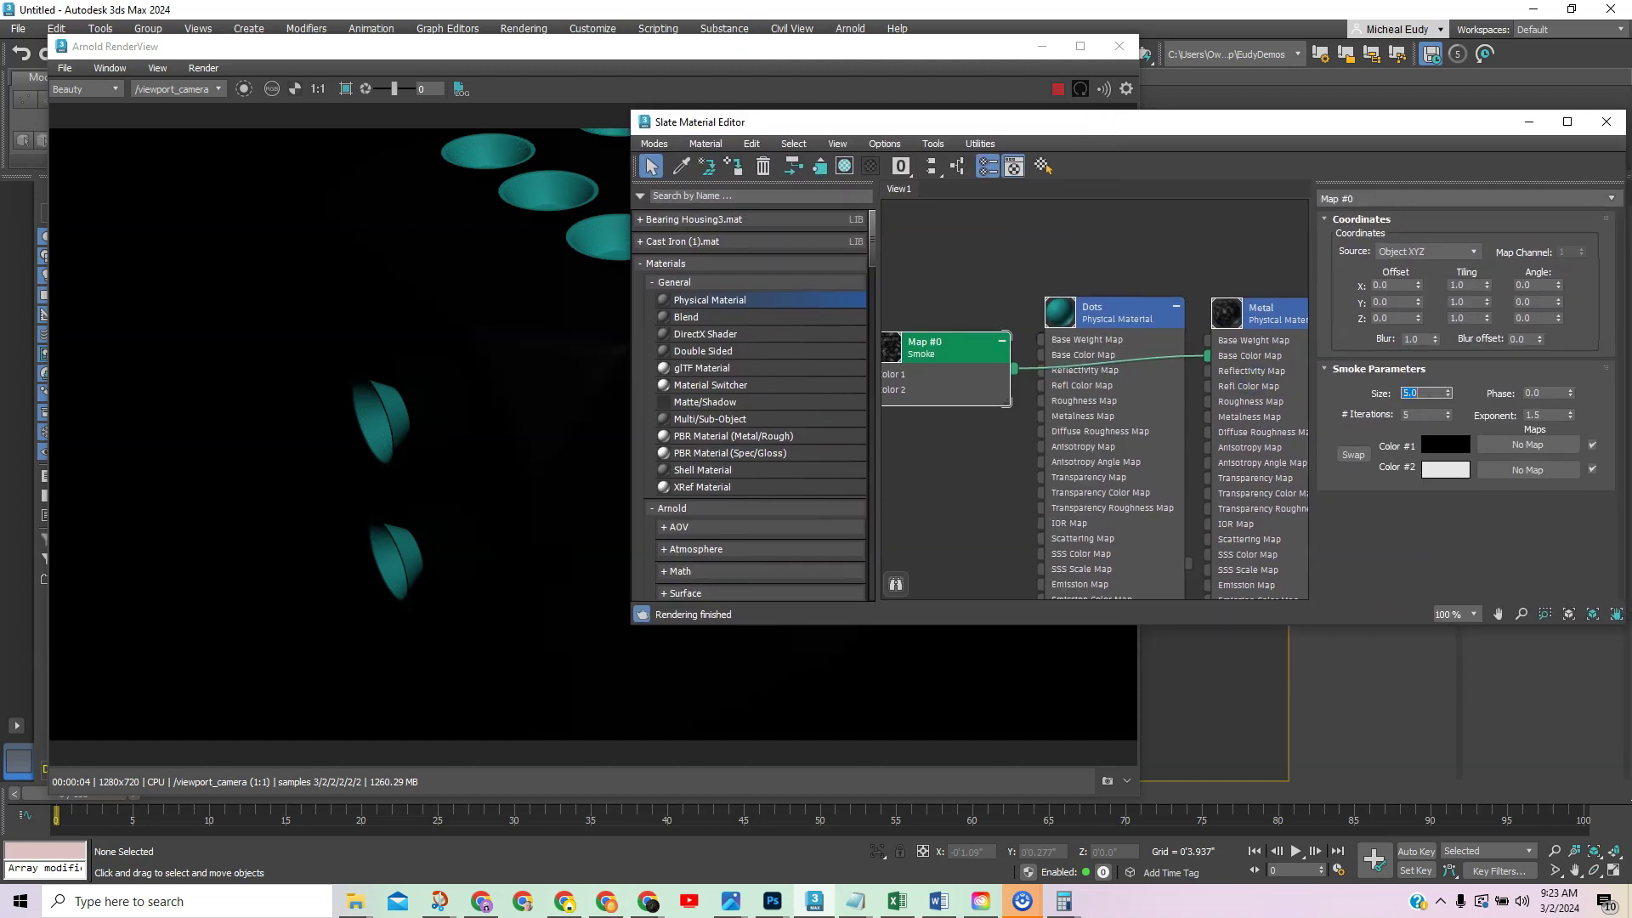
key(Return)
Place the render and material editor windows side by side and move the Dots node below the Smoke-to-Metal connection
drag(720, 49, 562, 42)
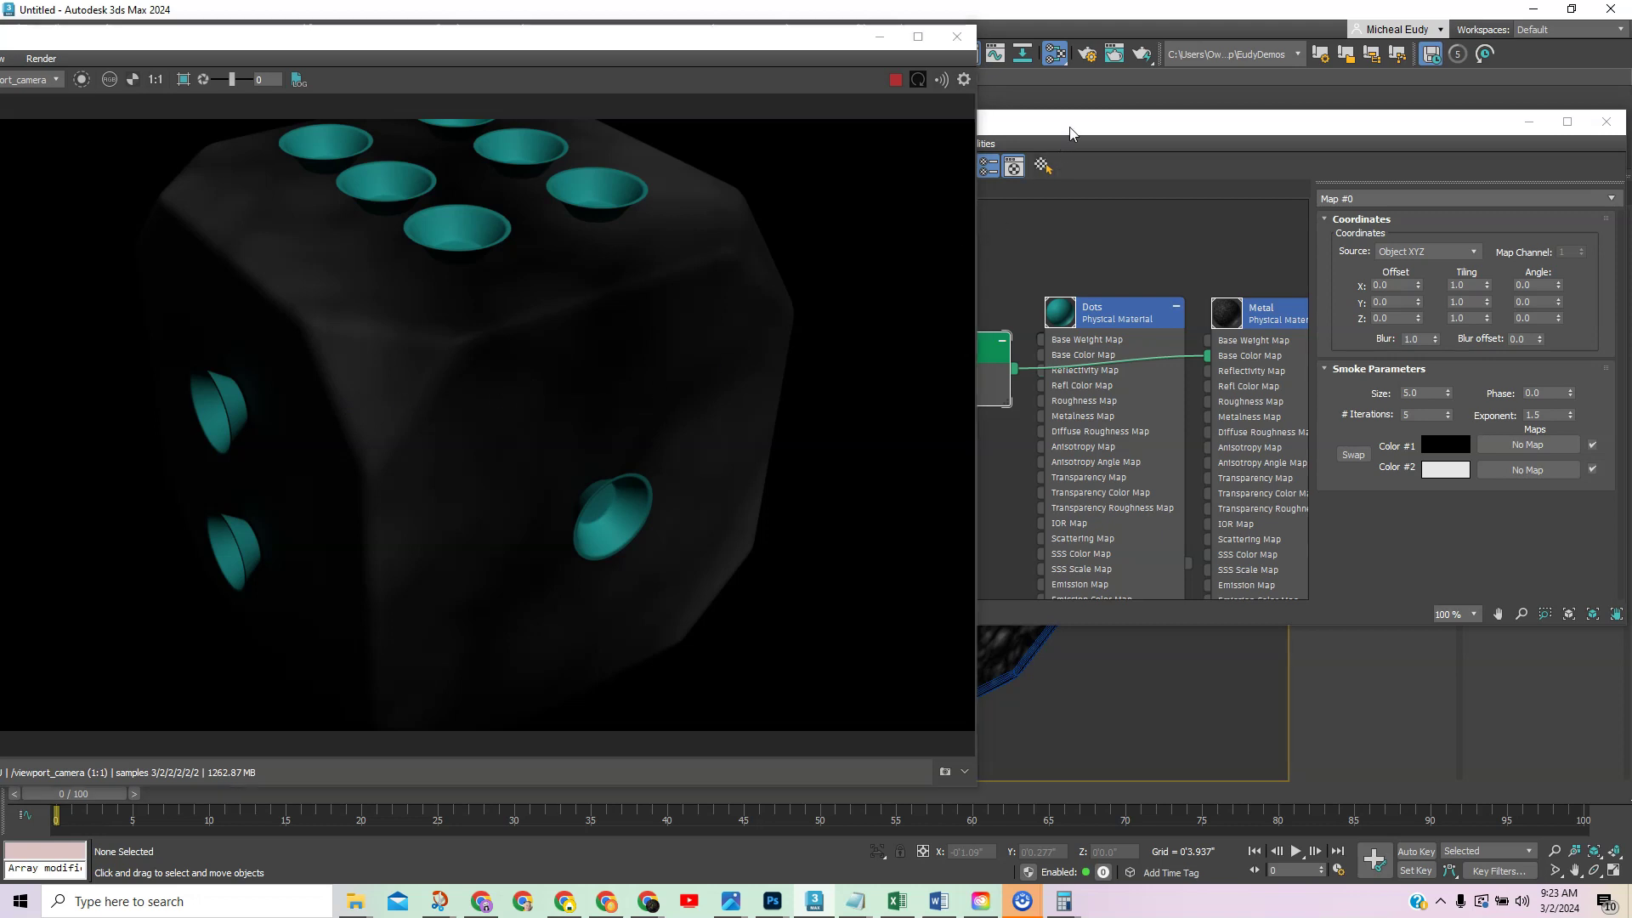
drag(1070, 127, 1113, 121)
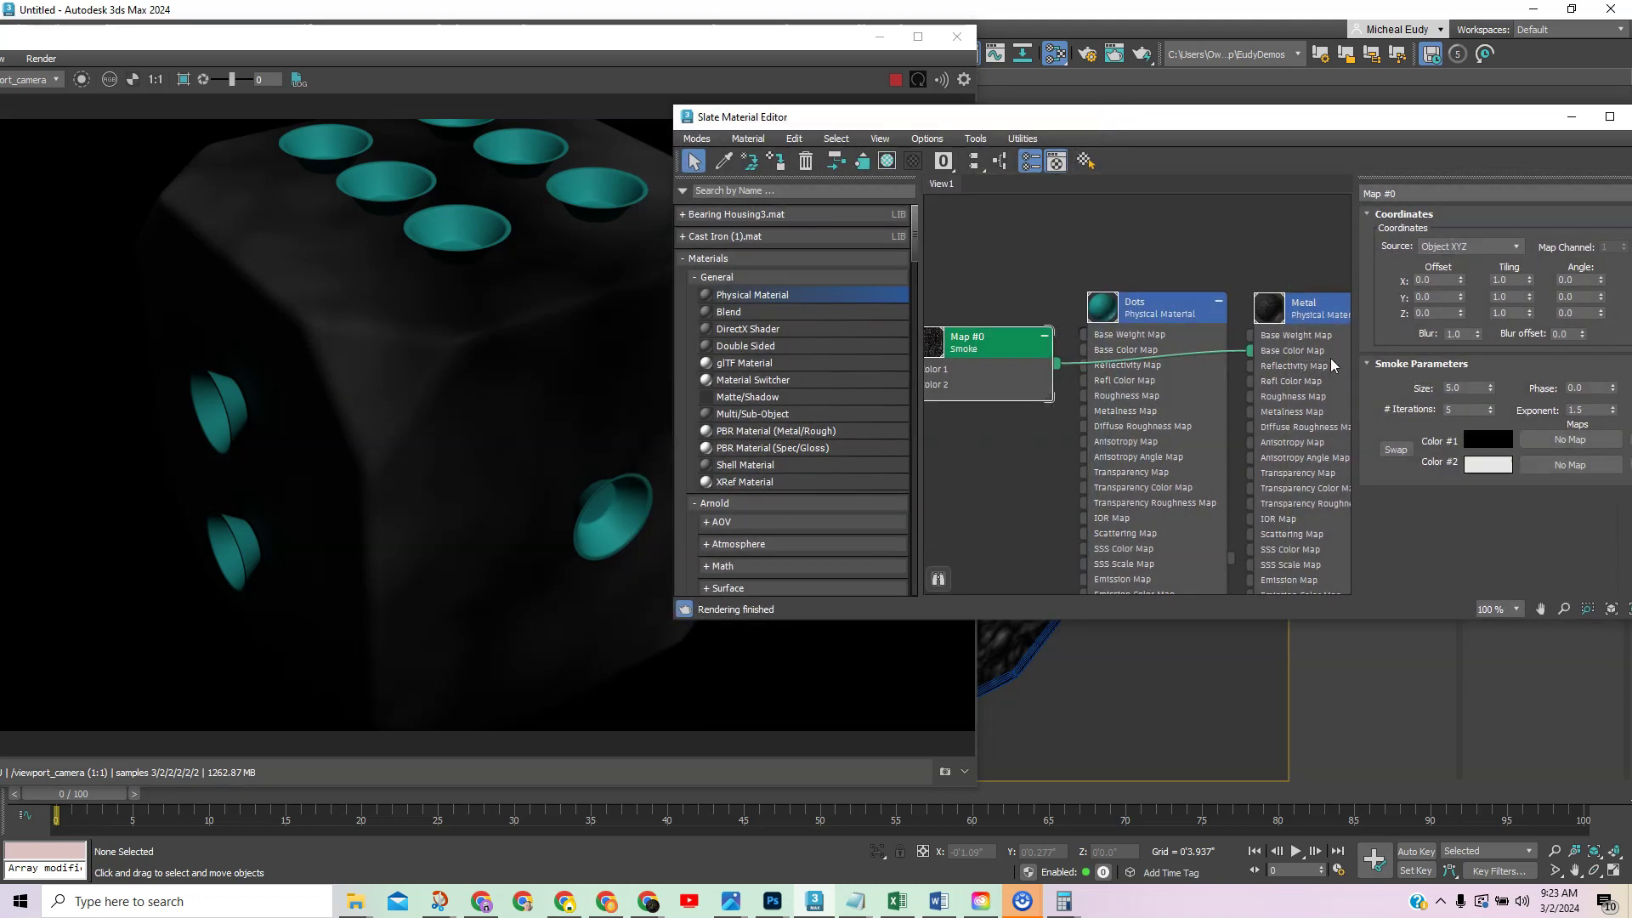
drag(1175, 313, 1180, 552)
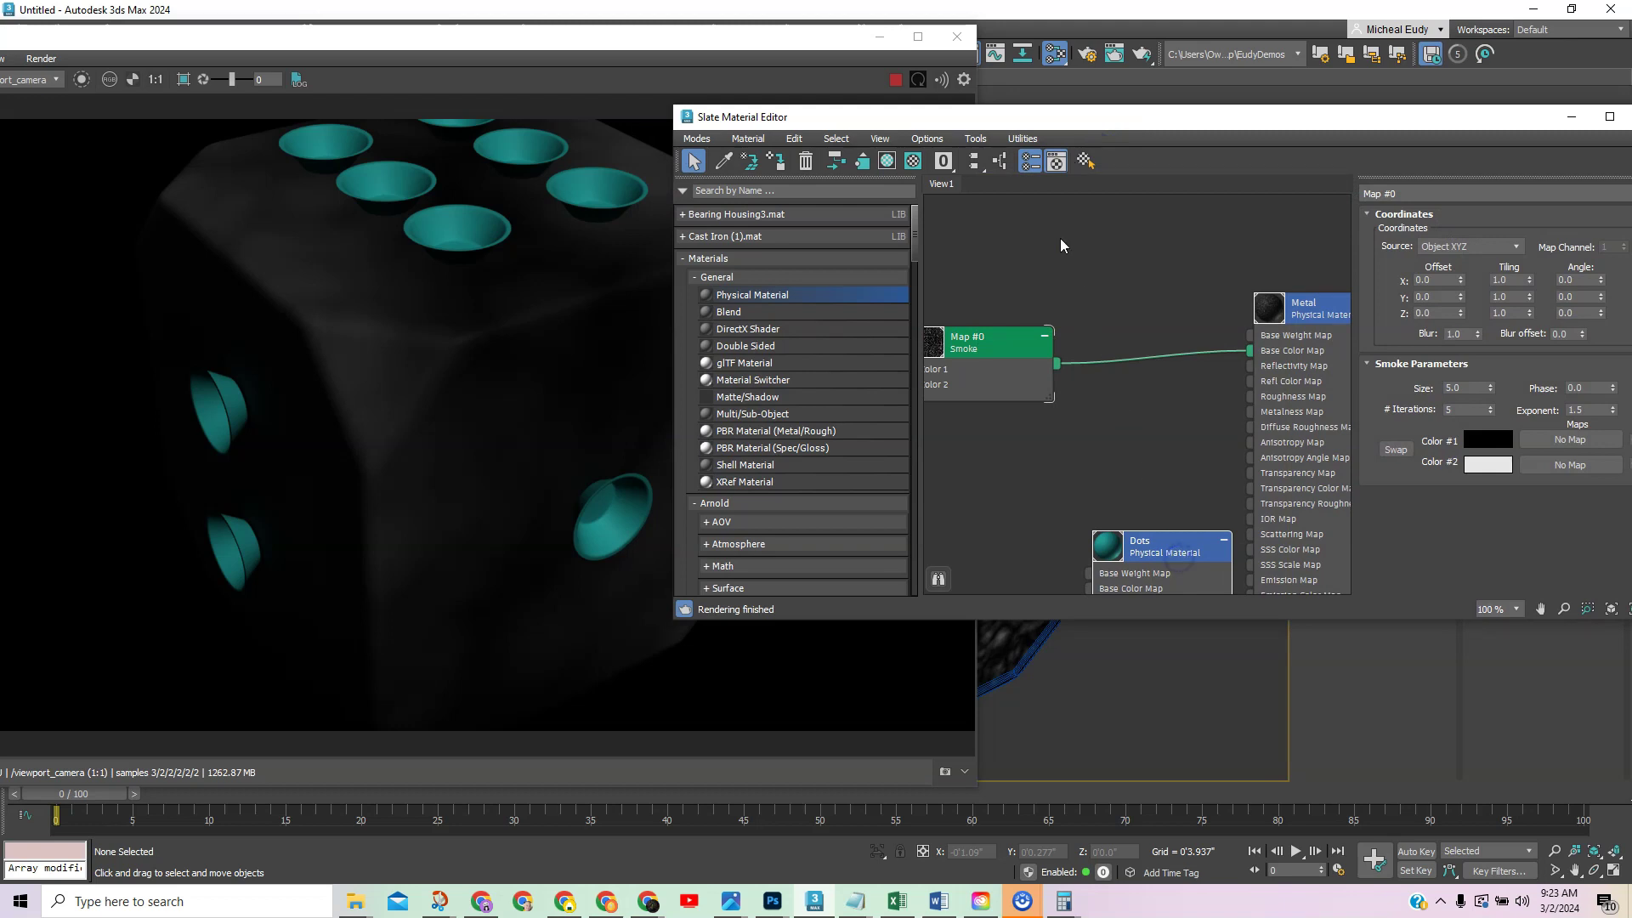
Add an Output map and insert it between the Smoke map and the Metal material's Base Color Map input
right_click(1002, 227)
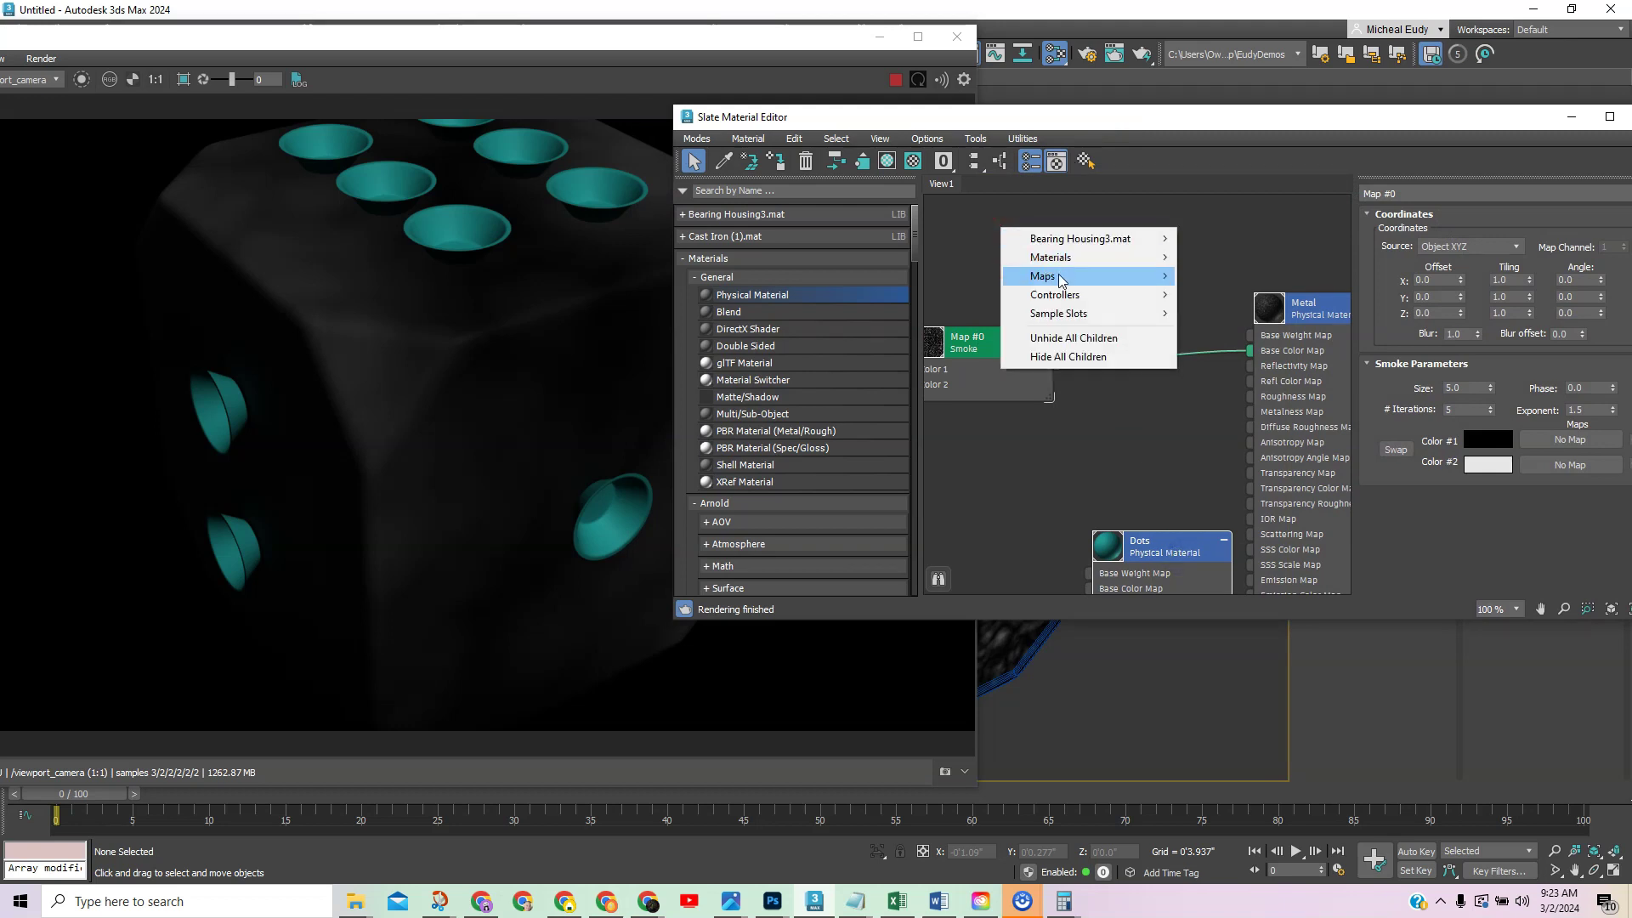
mouse_move(1062, 281)
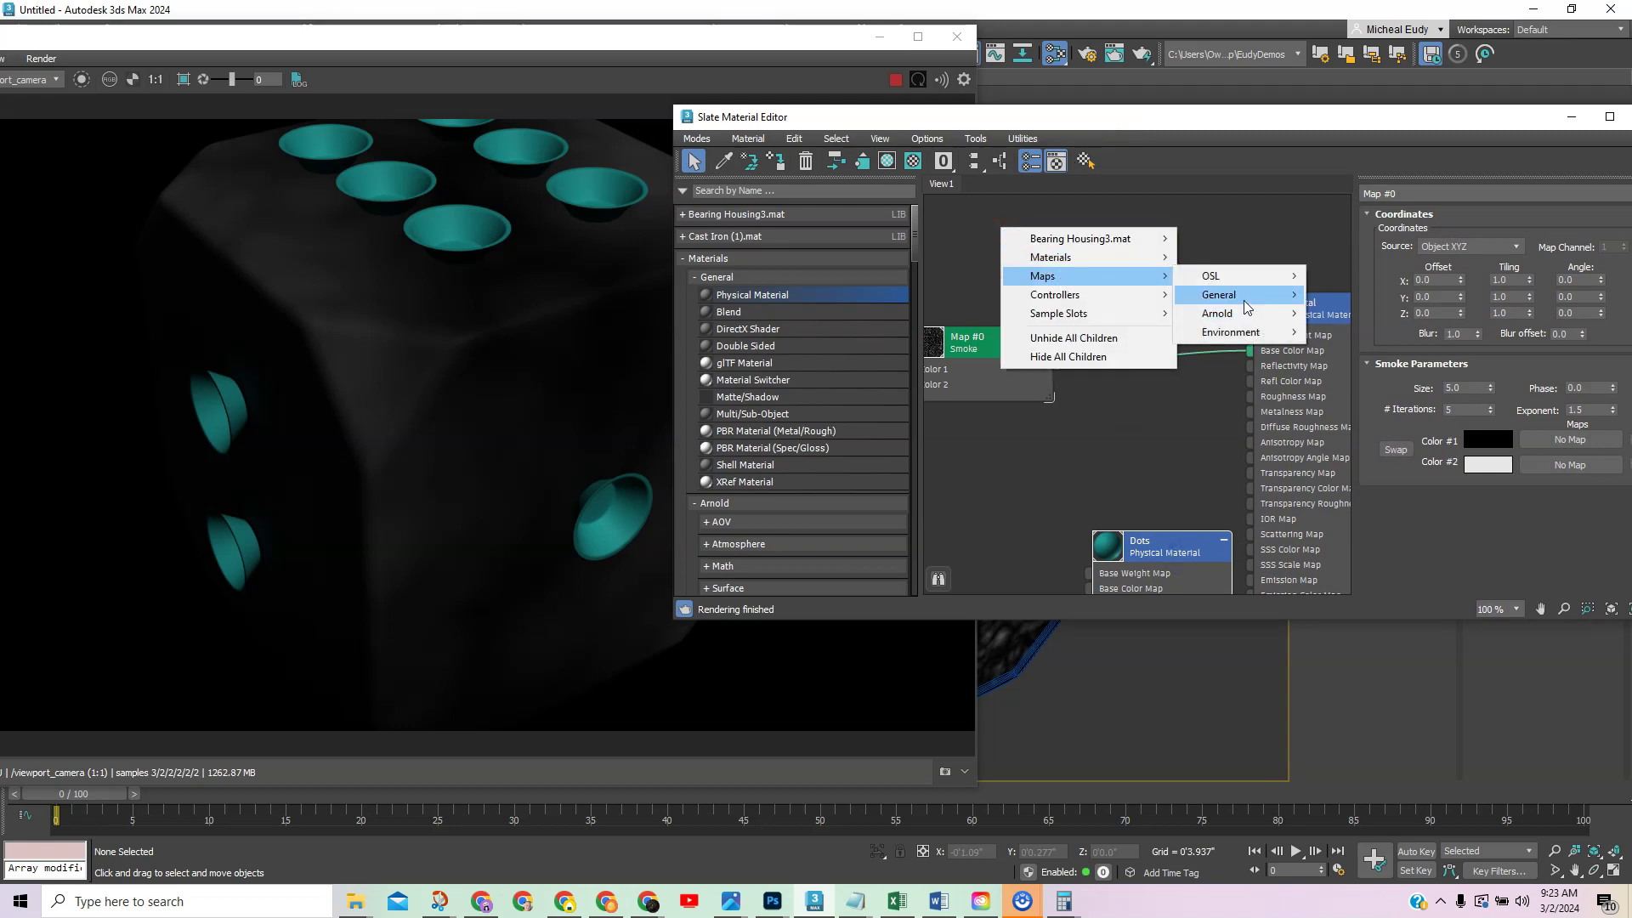
mouse_move(1243, 299)
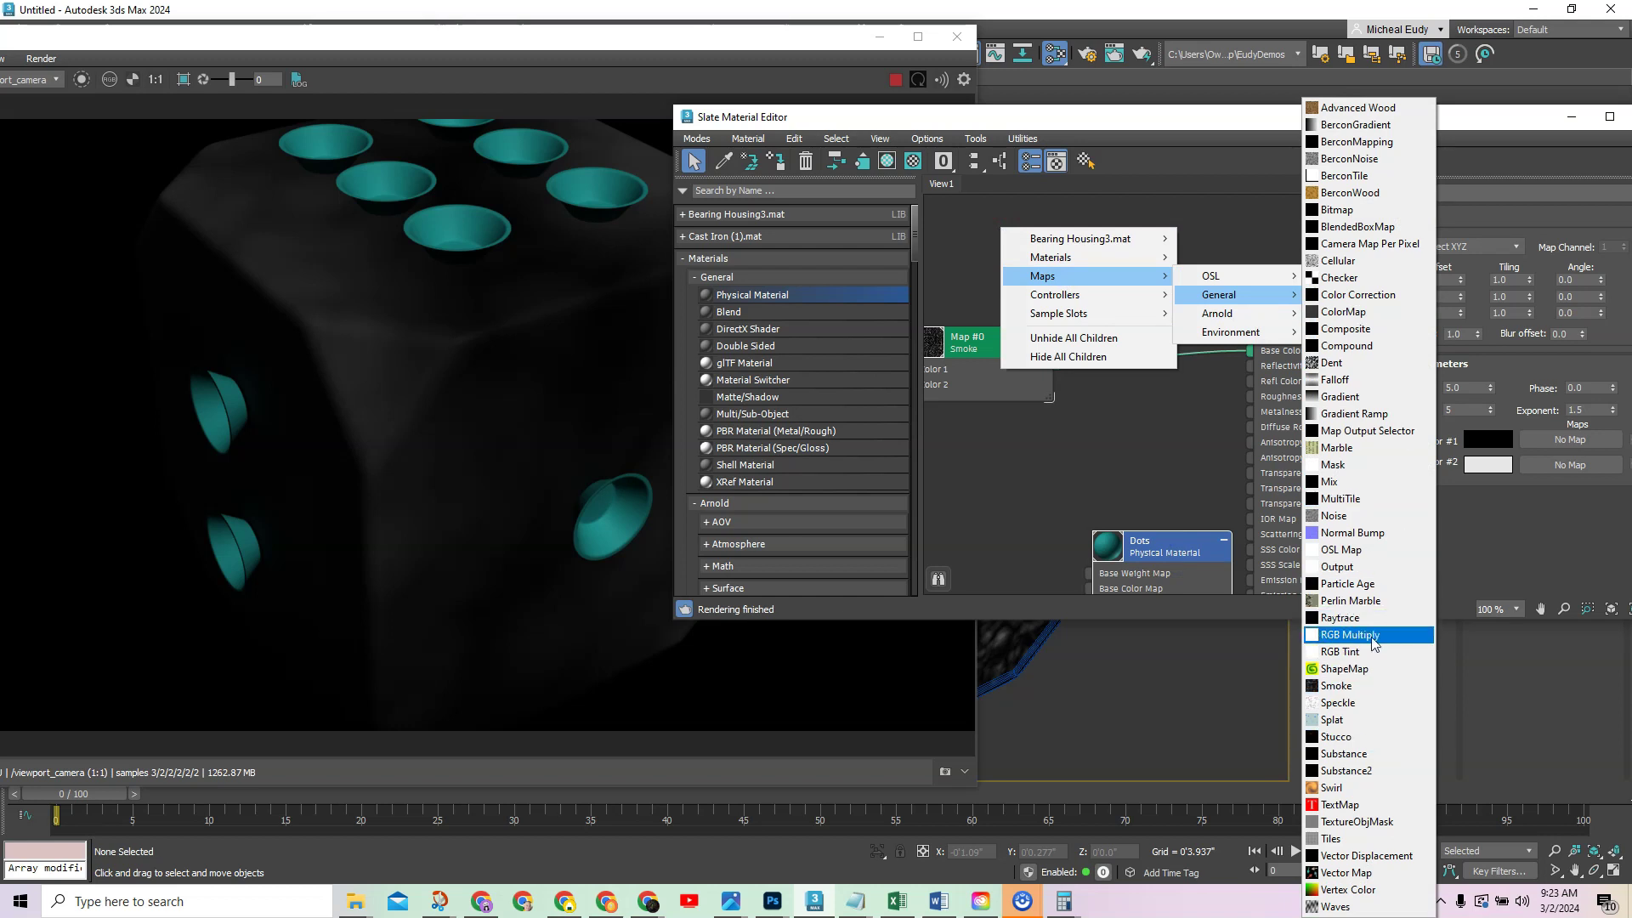
click(1361, 569)
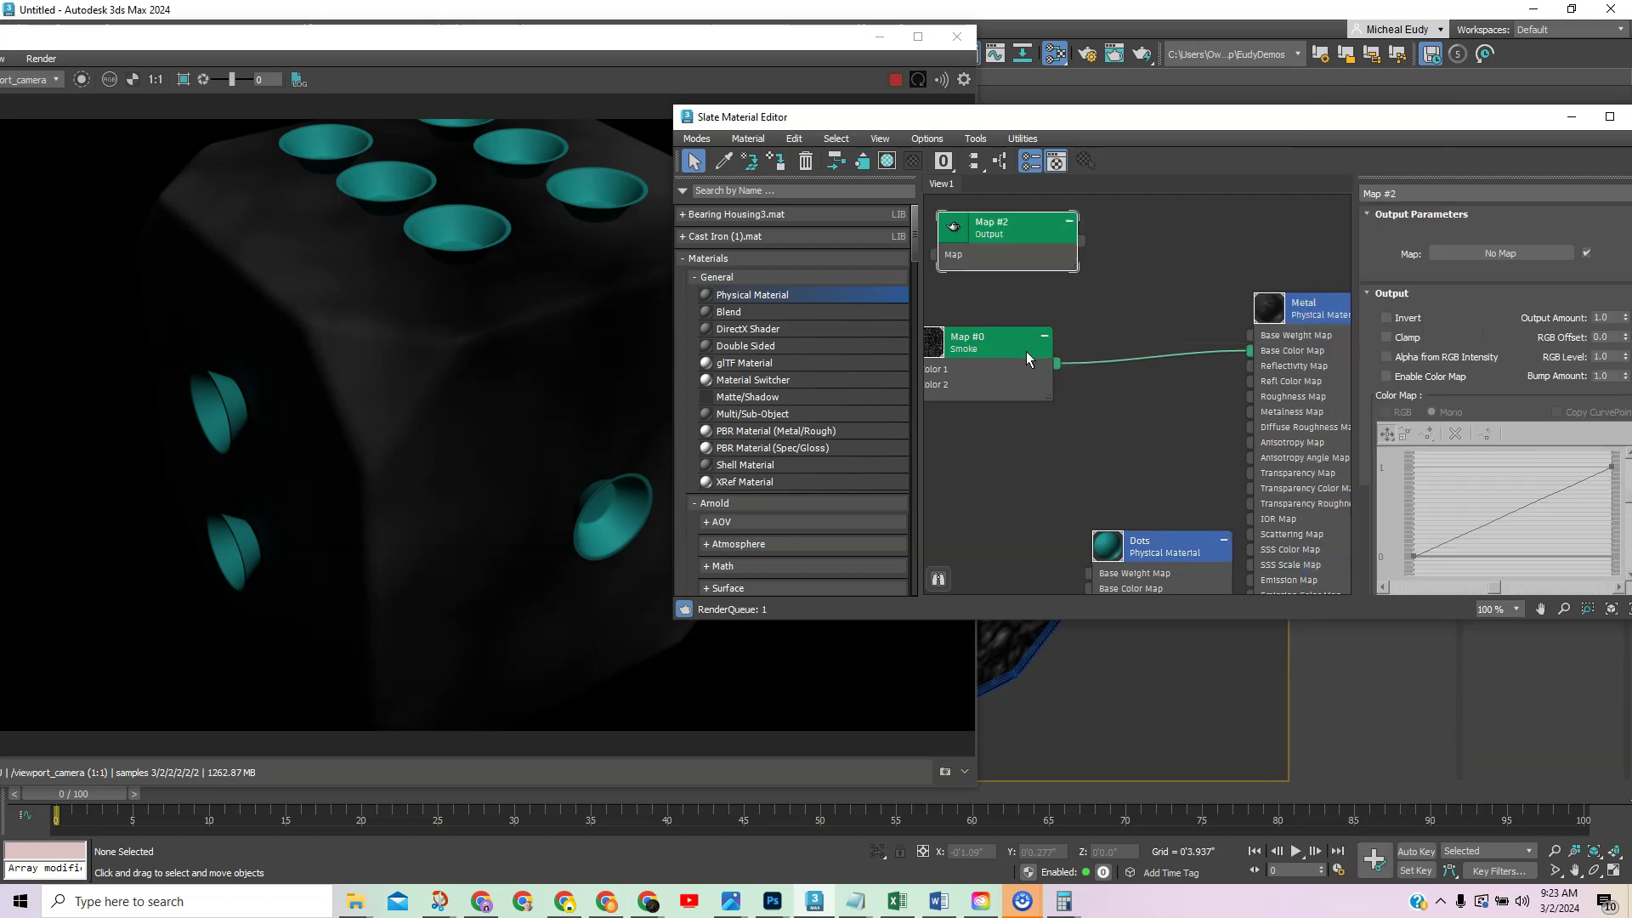
drag(1004, 225, 1090, 279)
drag(1248, 351, 1043, 316)
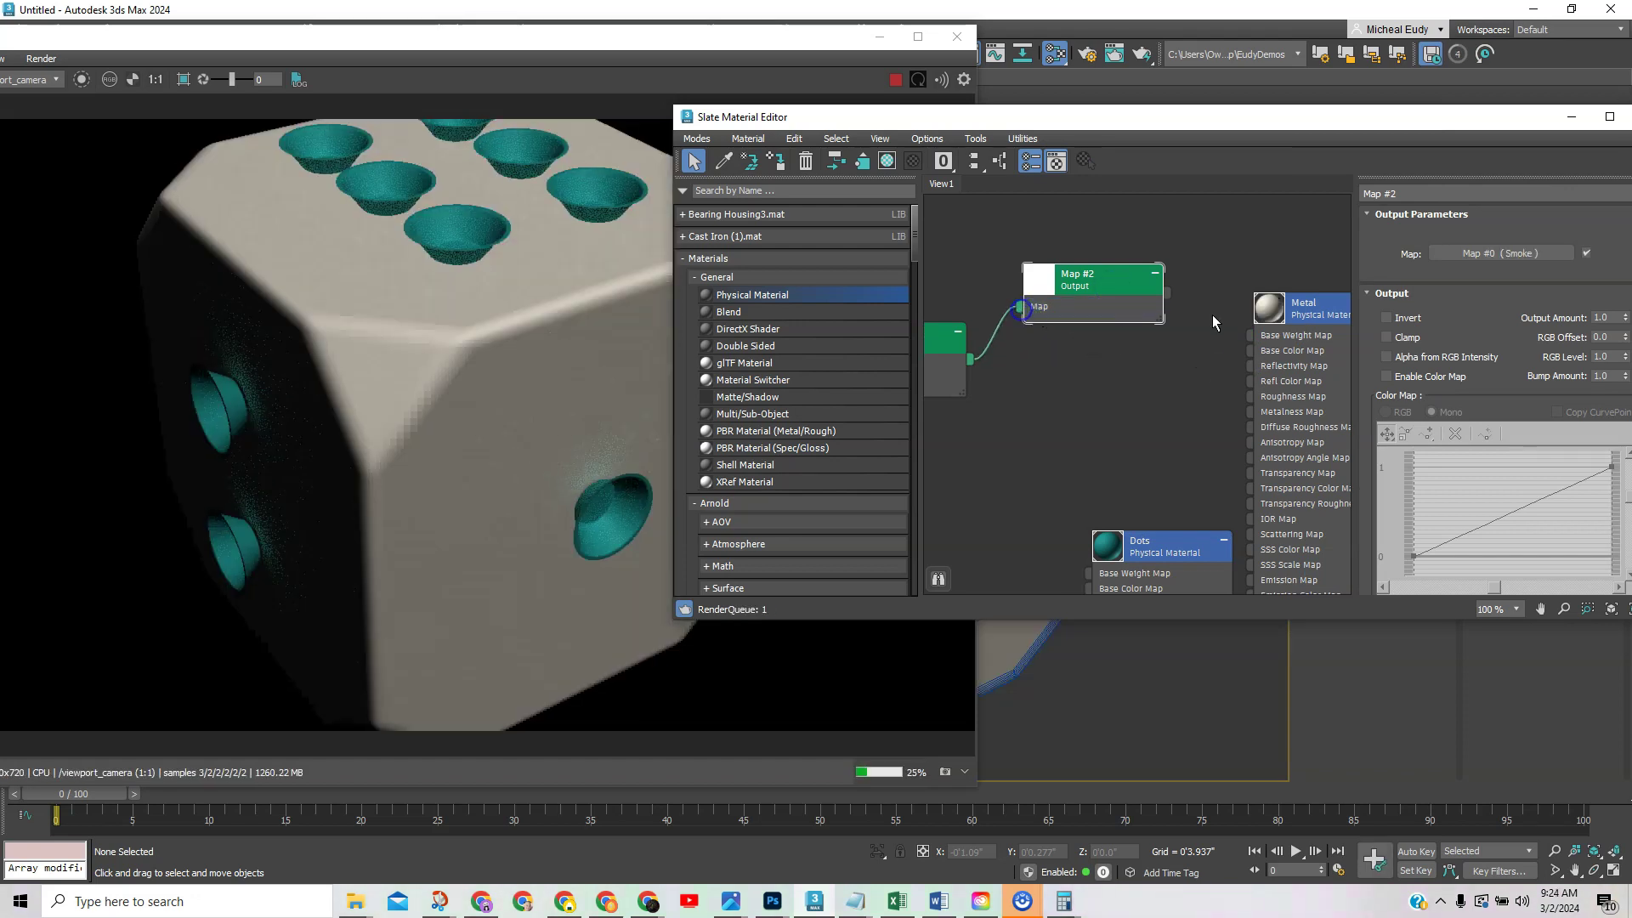
drag(1169, 294, 1250, 350)
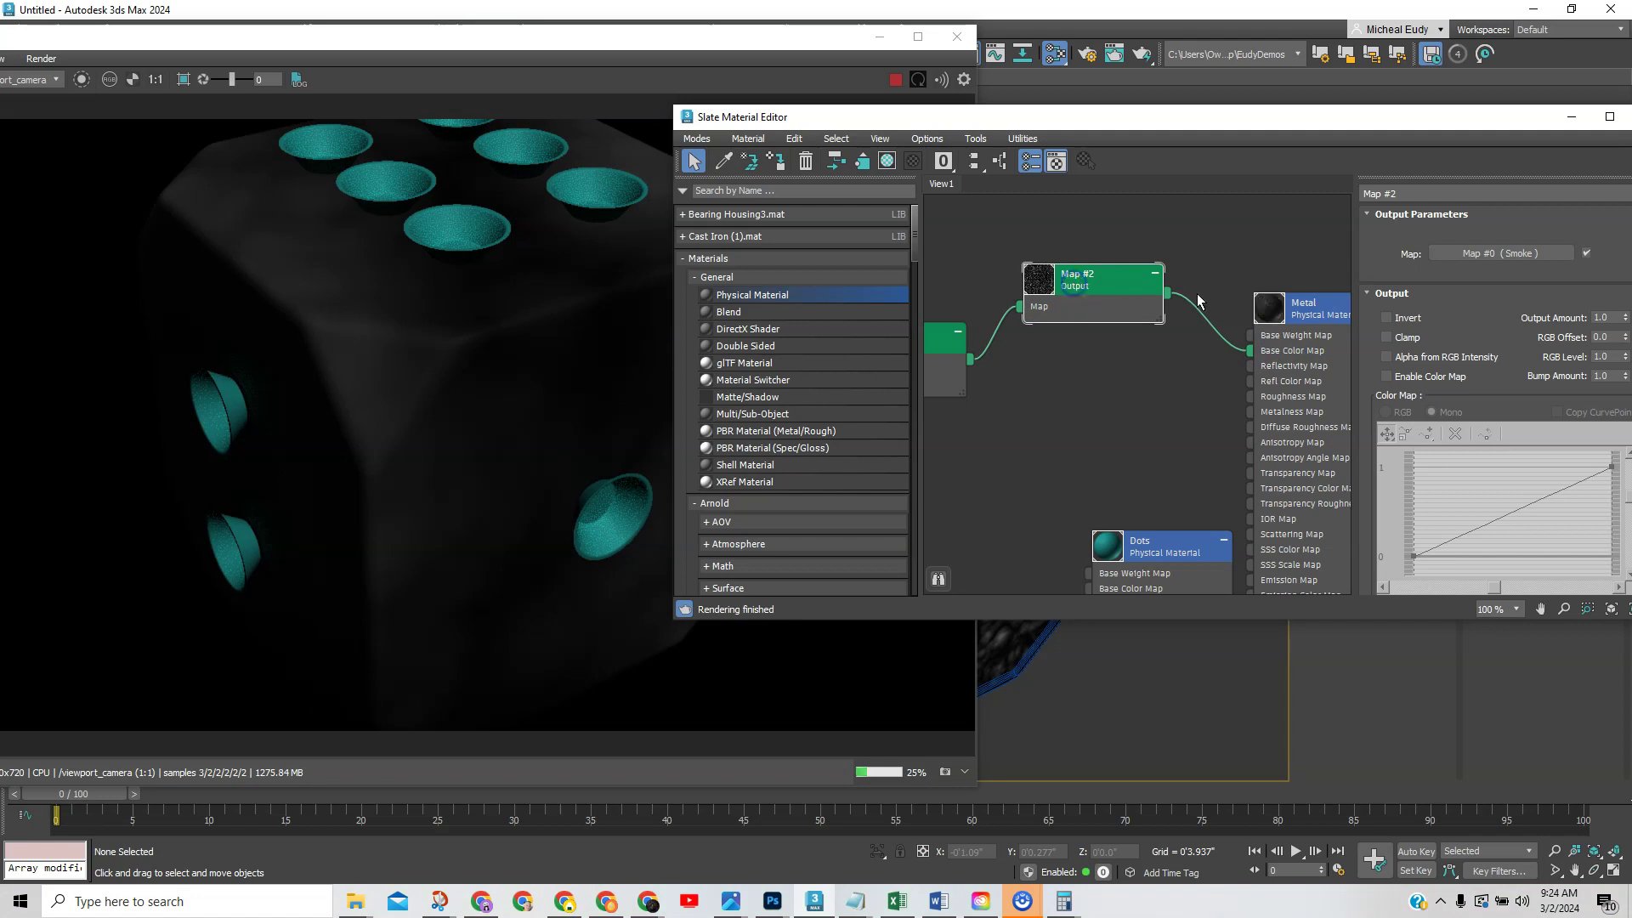
Enable the Output map's color map, add two points along its curve and move them apart vertically to raise contrast
click(1392, 377)
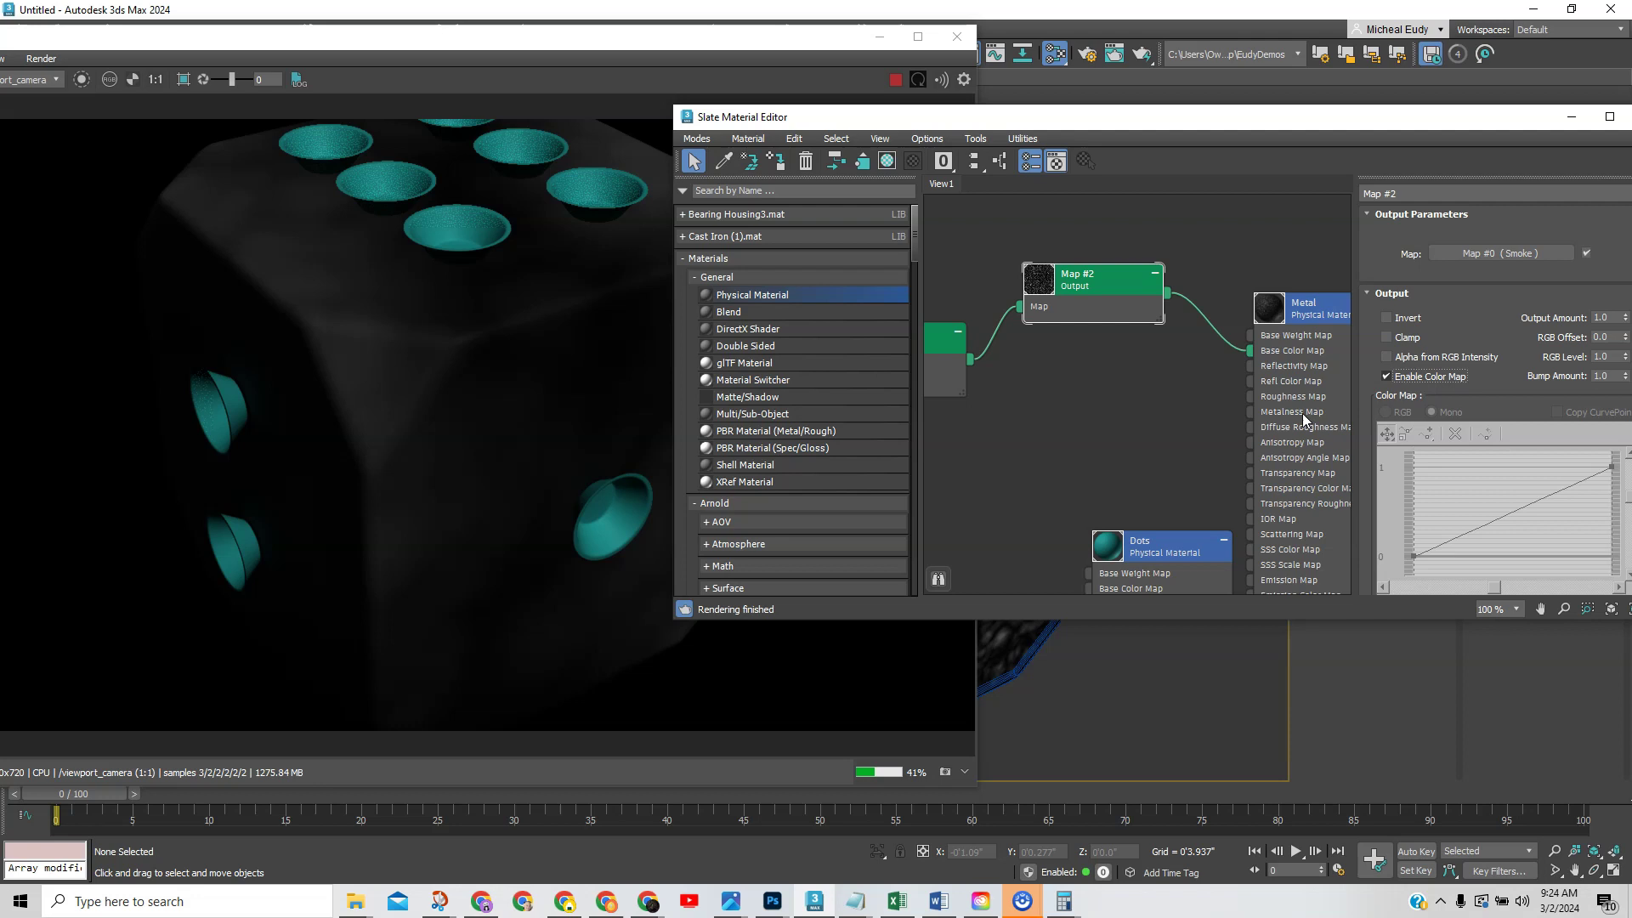
click(1498, 516)
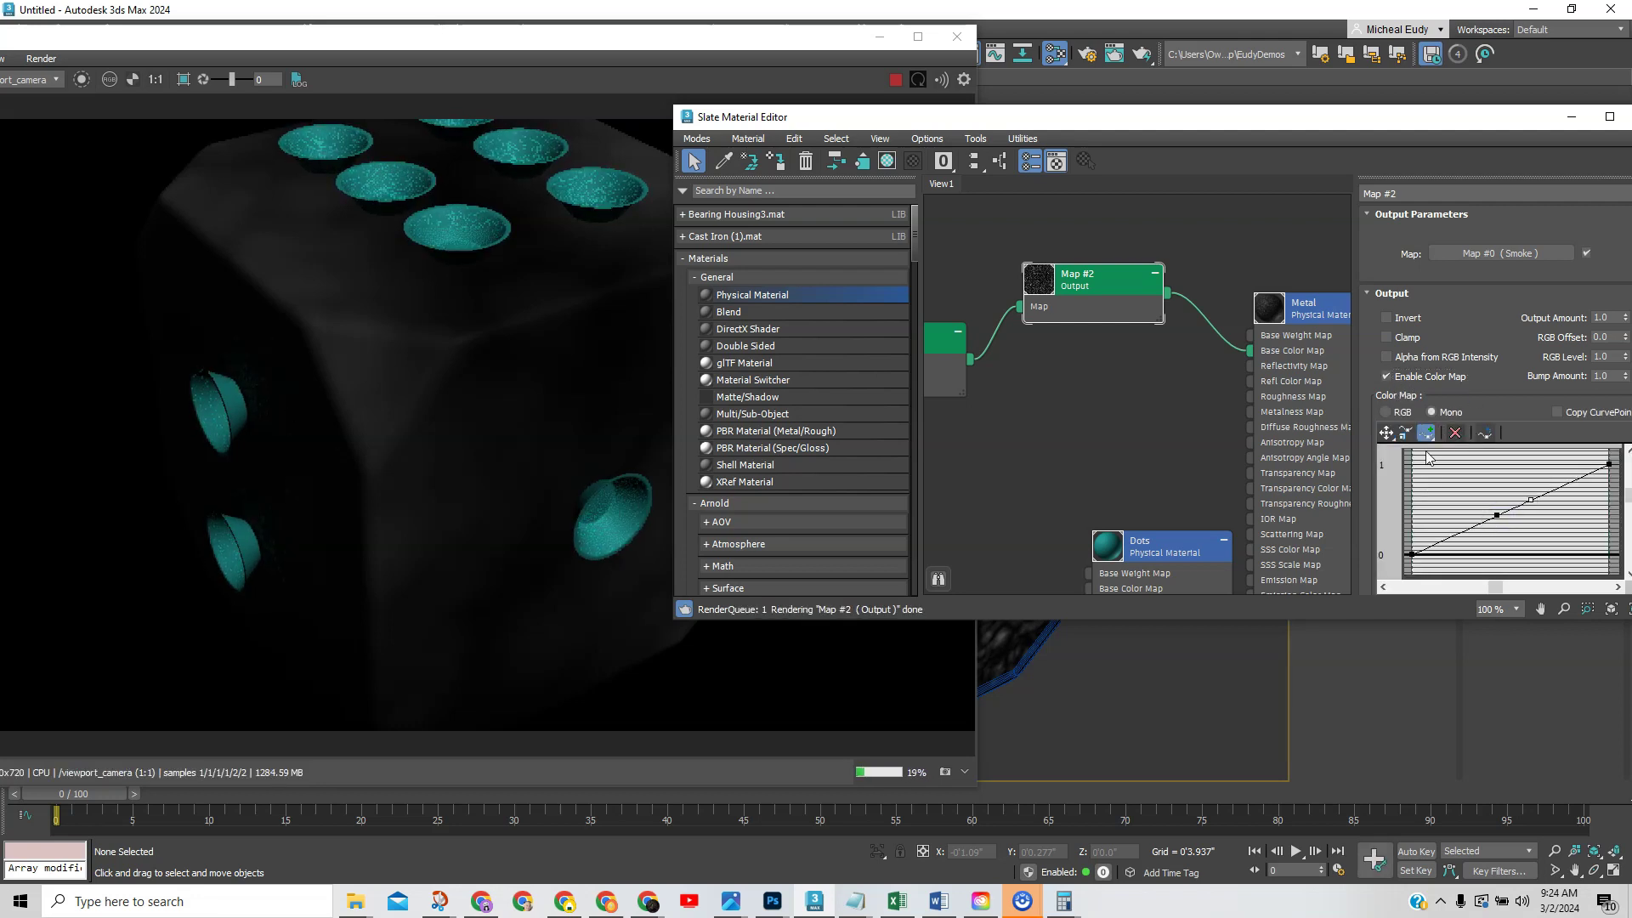
click(1387, 432)
drag(1497, 518, 1529, 482)
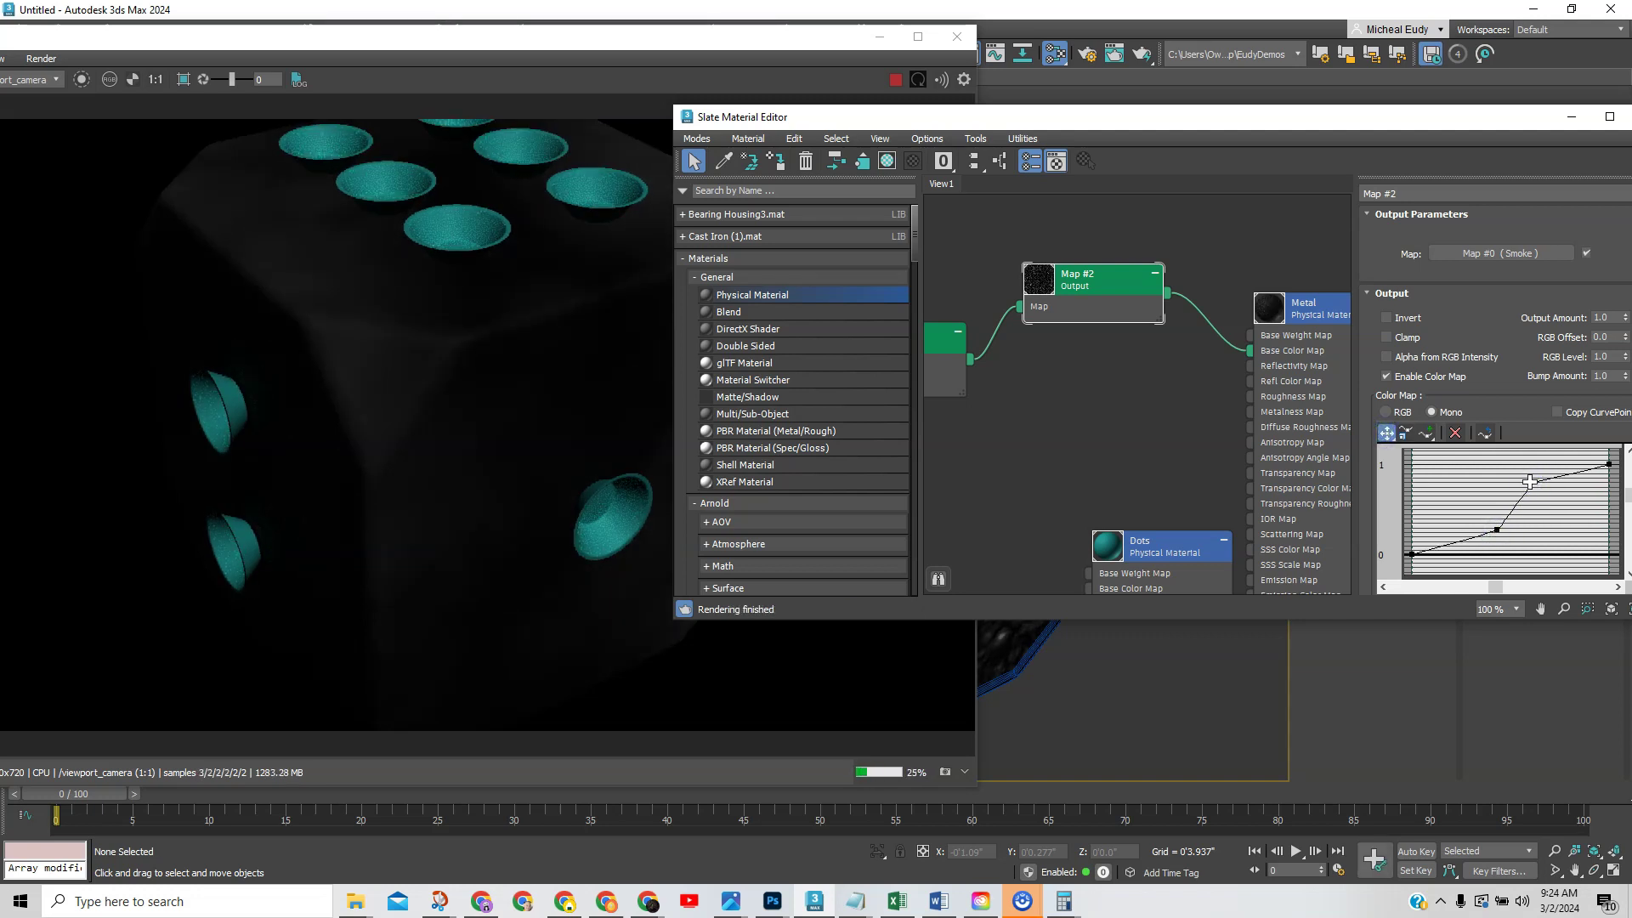
Steepen the Output curve by placing the lower point at 0 and the upper near 1, and shift both toward darker inputs
drag(1343, 117, 1327, 88)
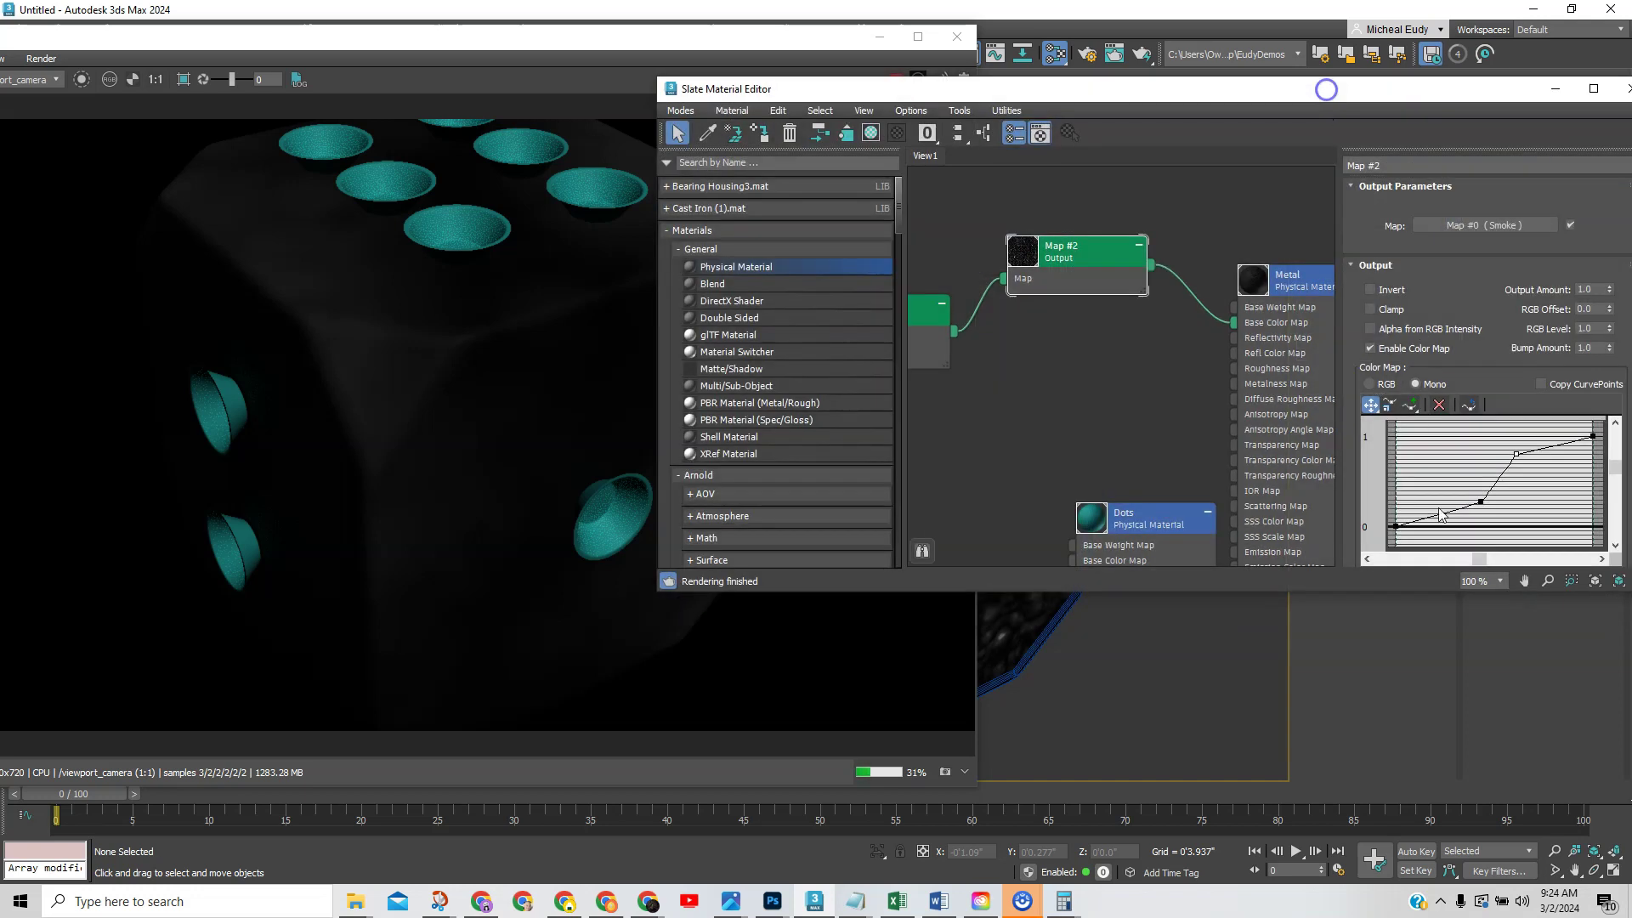
drag(1482, 504, 1473, 526)
drag(1516, 451, 1513, 436)
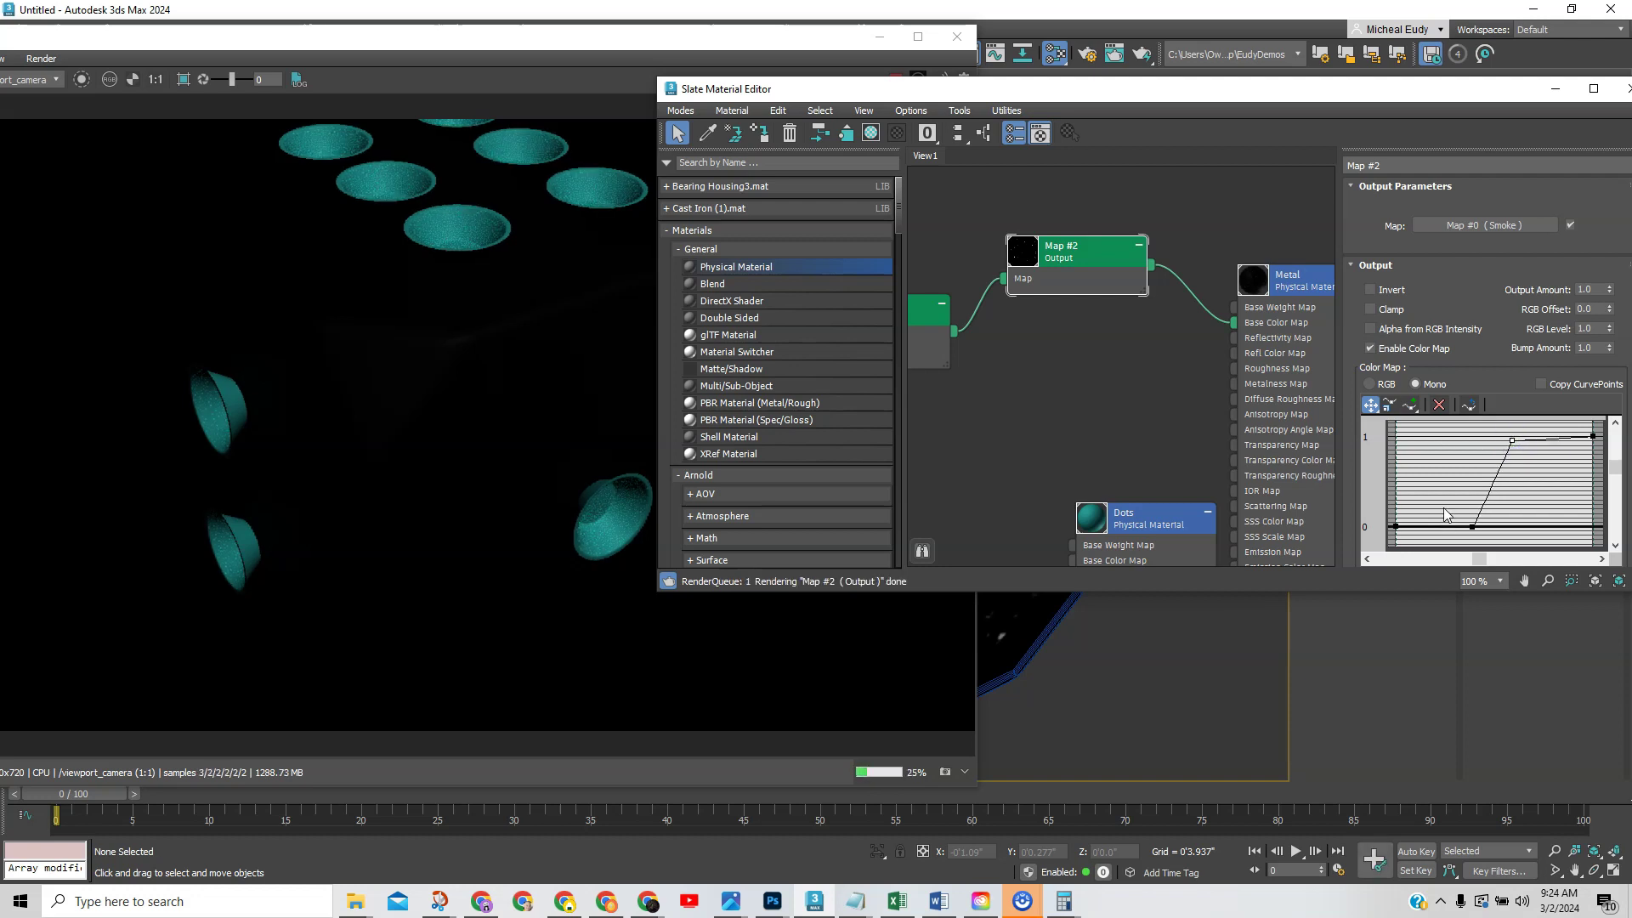
scroll(1443, 498, down, 1)
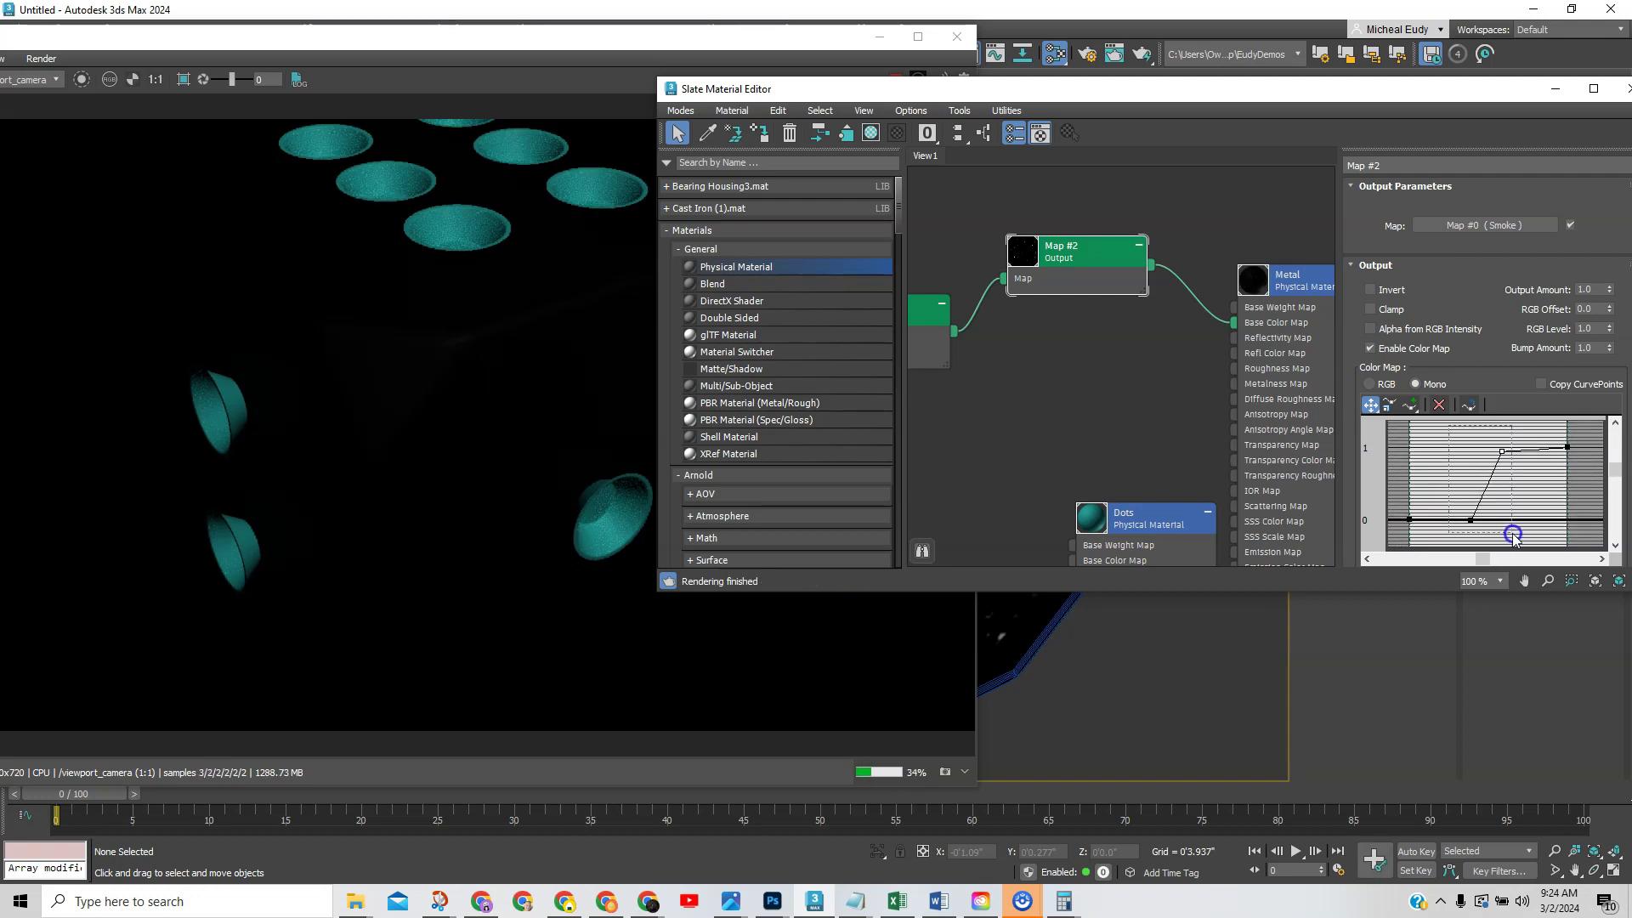
drag(1468, 522, 1441, 518)
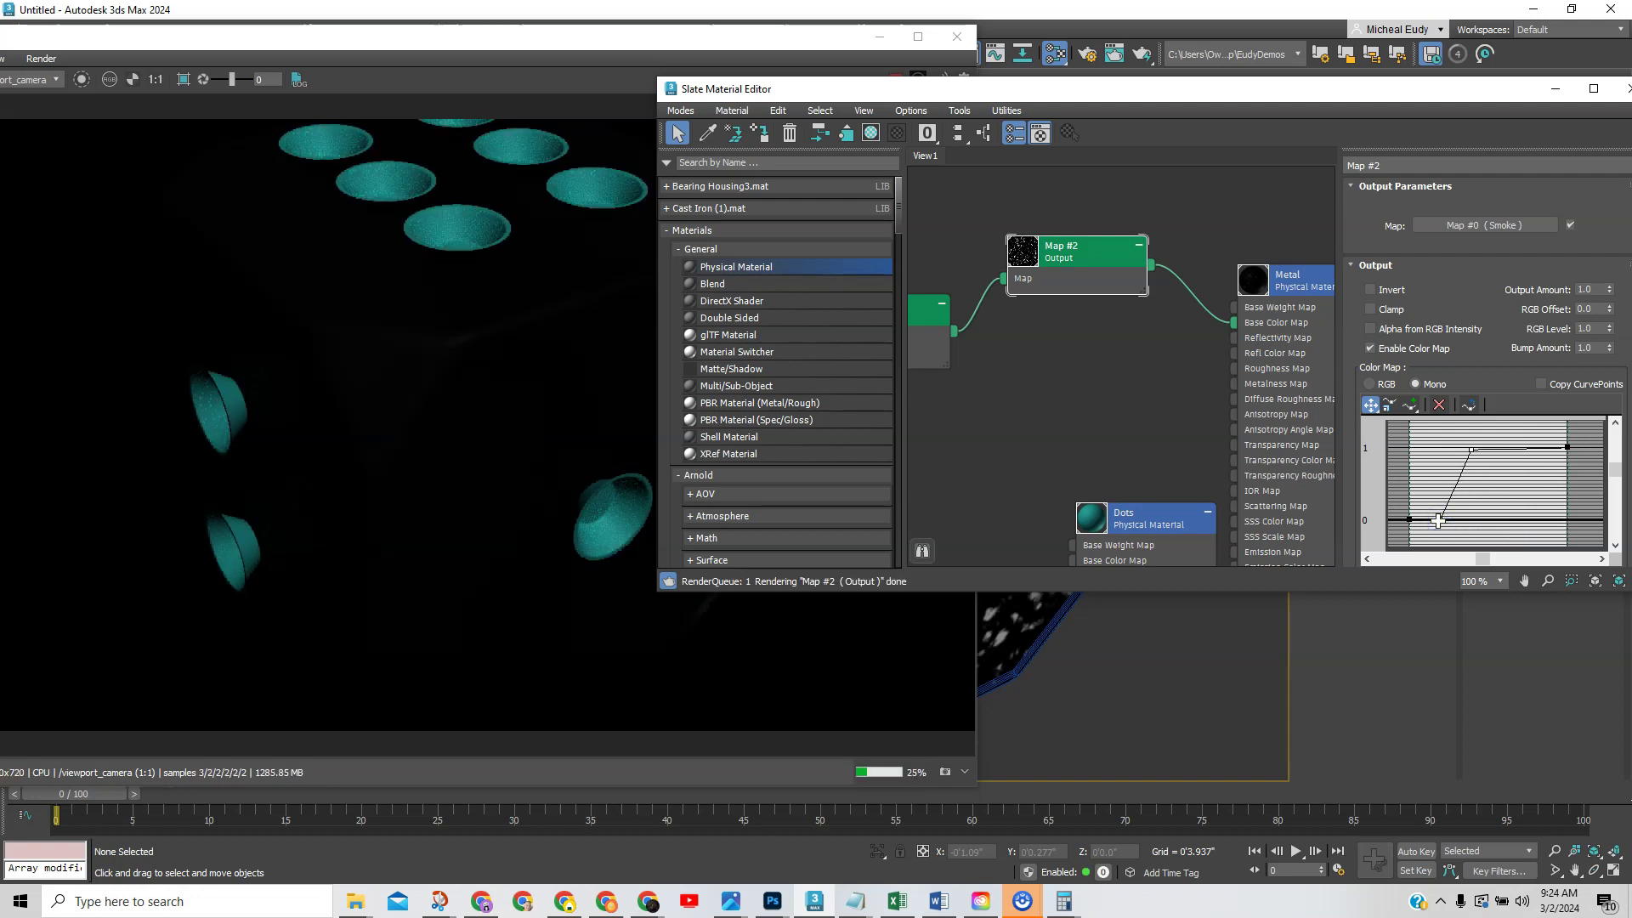
Move the material editor clear of the render and restart the Arnold render of the die
drag(897, 89, 1446, 161)
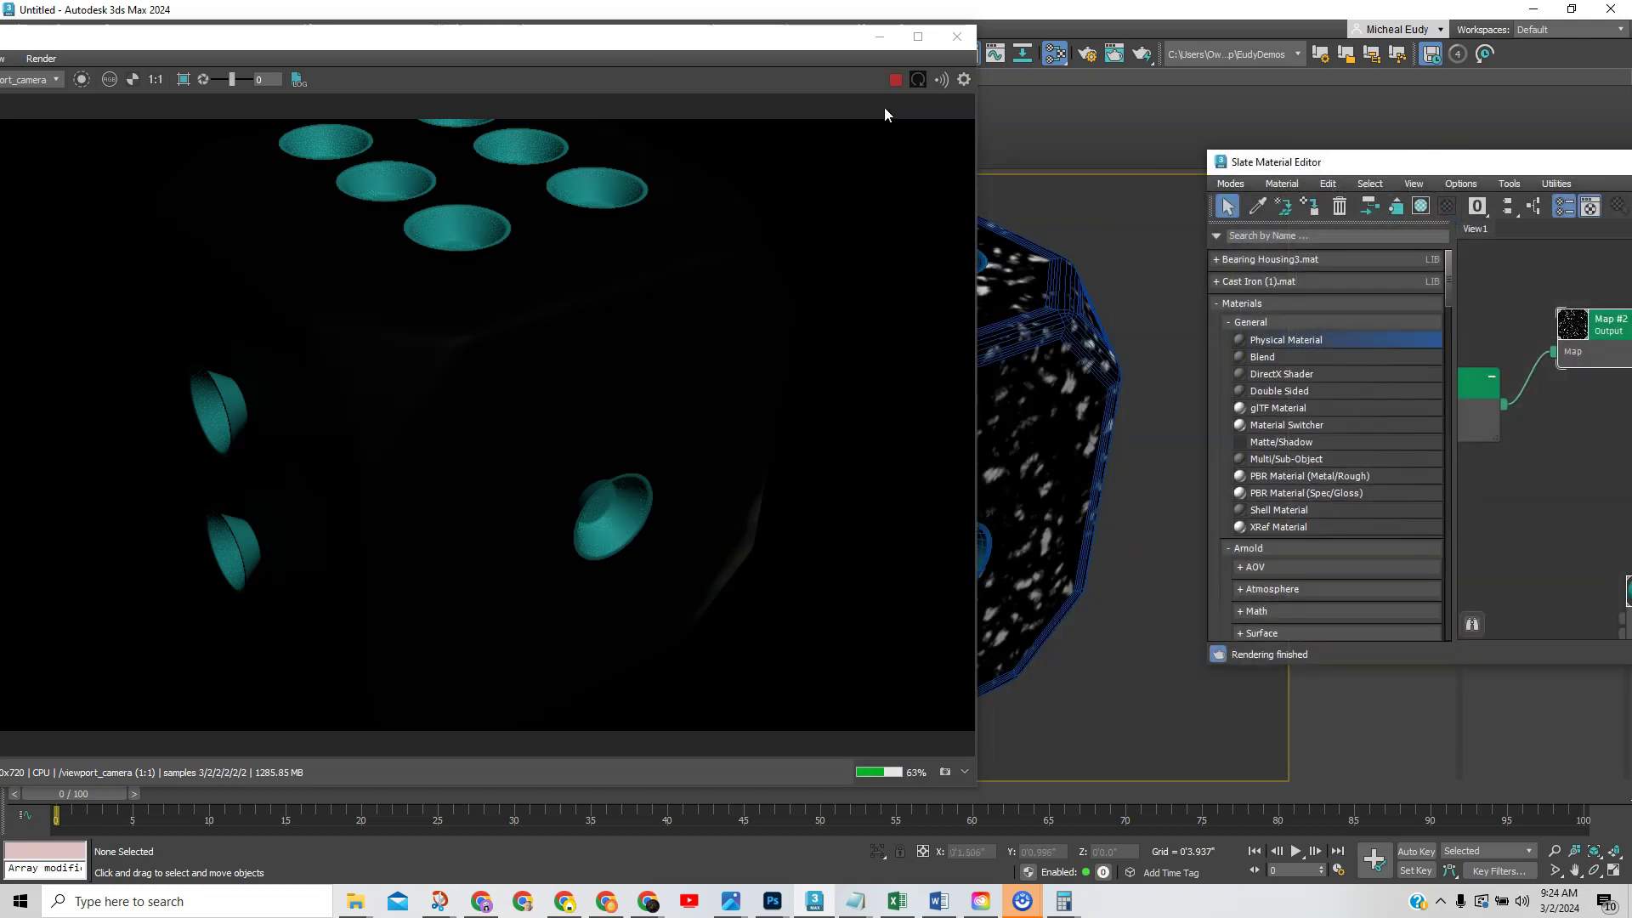
click(894, 82)
click(892, 85)
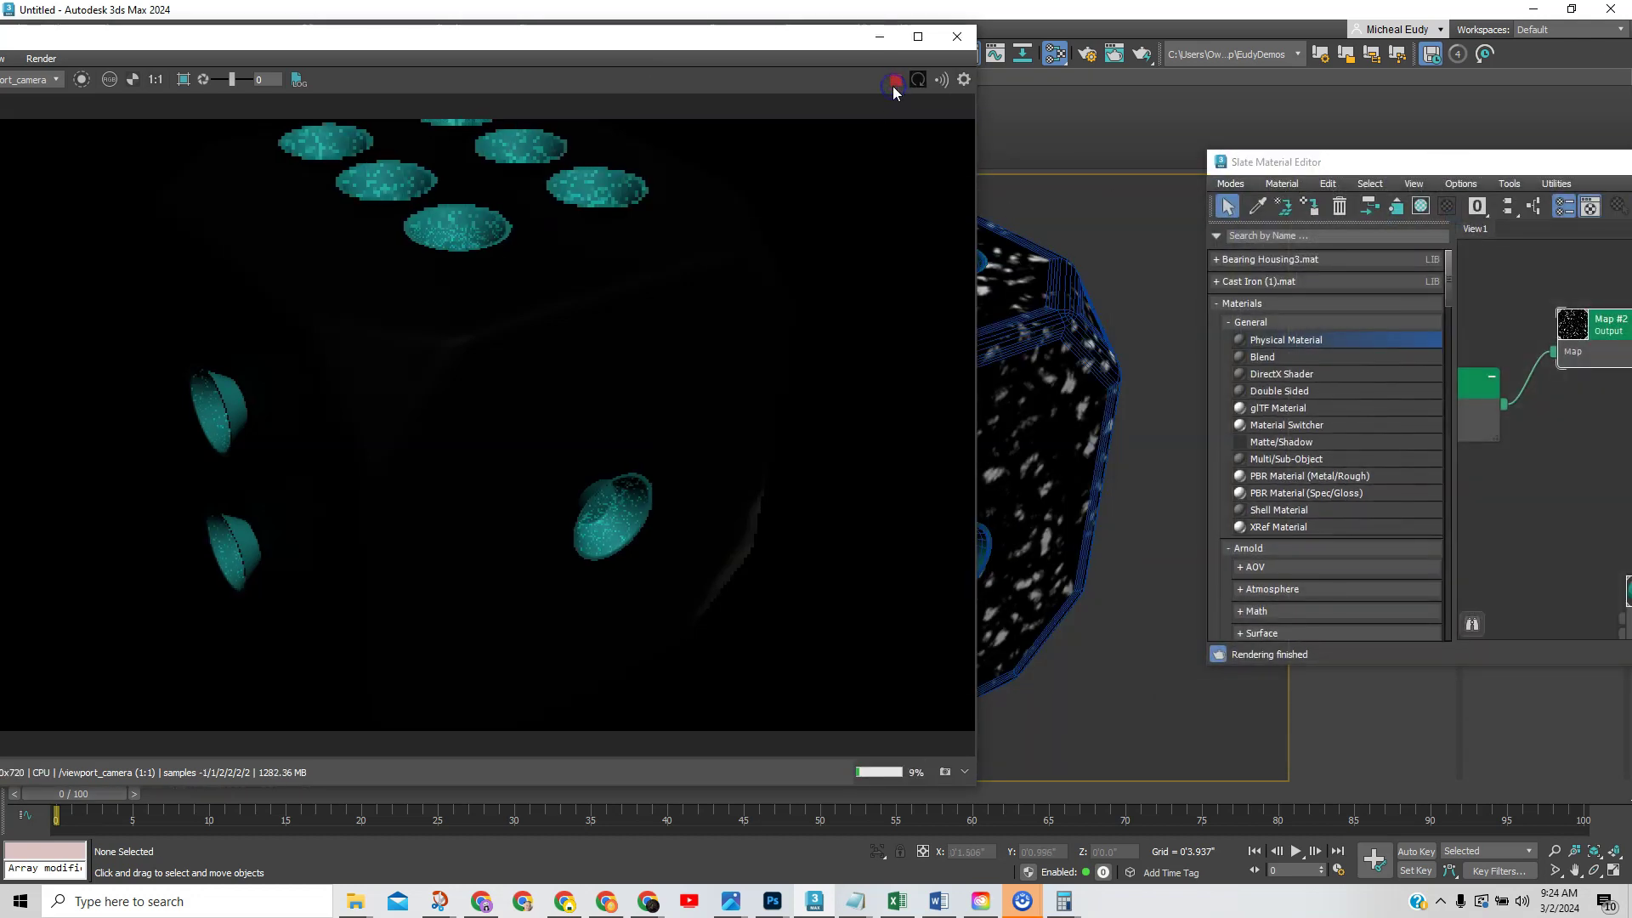
drag(821, 50, 862, 52)
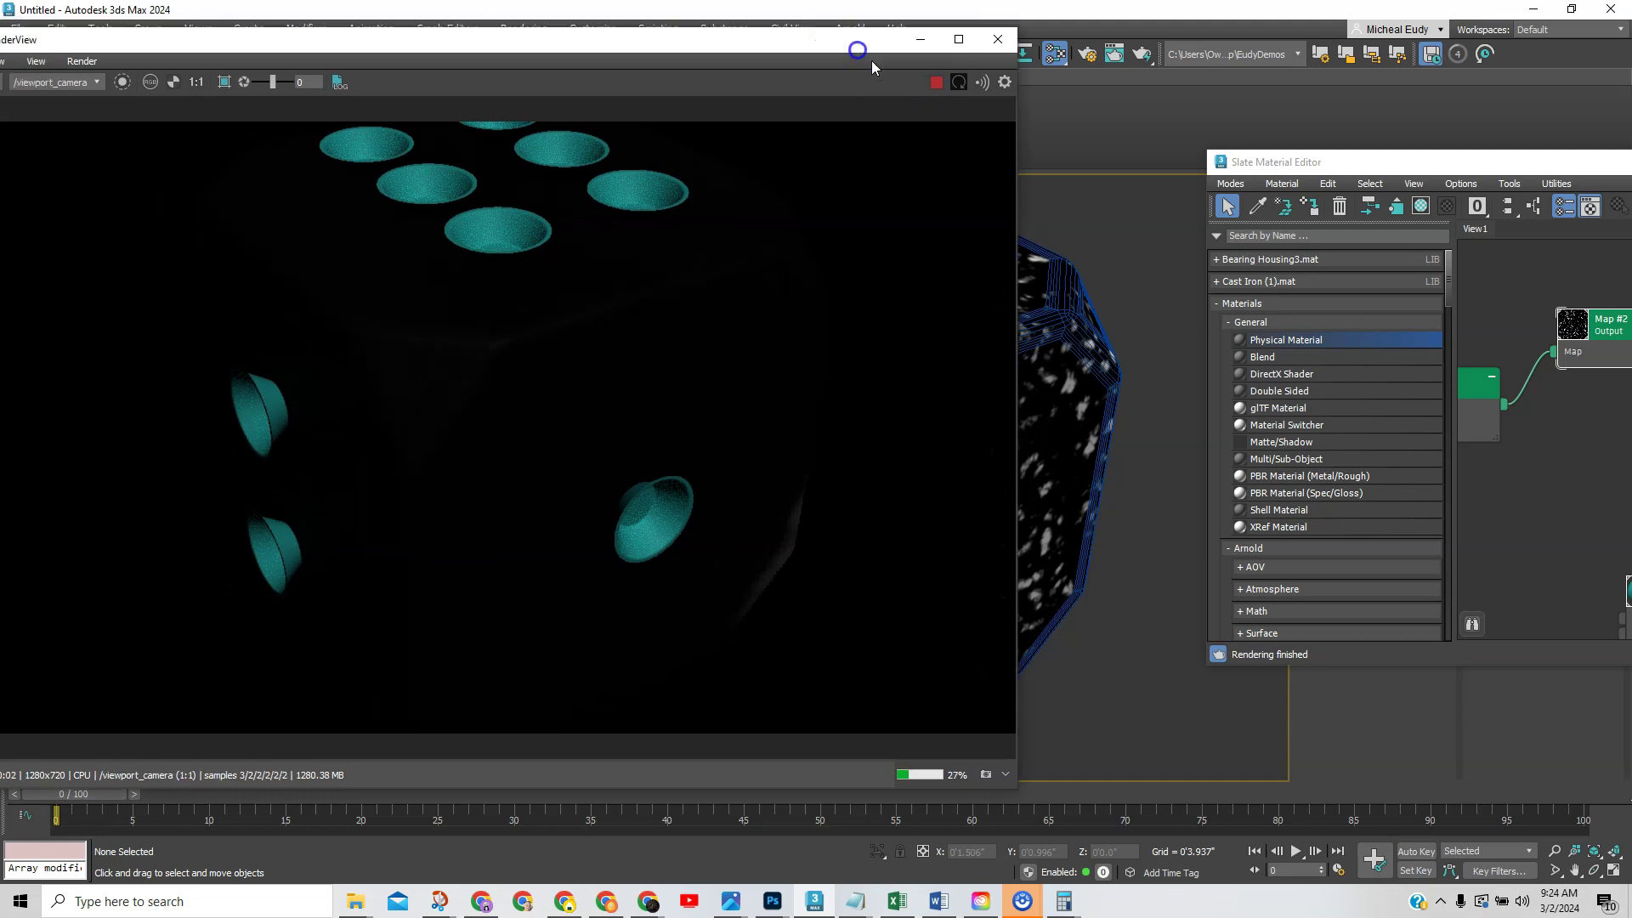
Bring the material editor back, select the Smoke map and set its size to 2.0
drag(1360, 170, 886, 173)
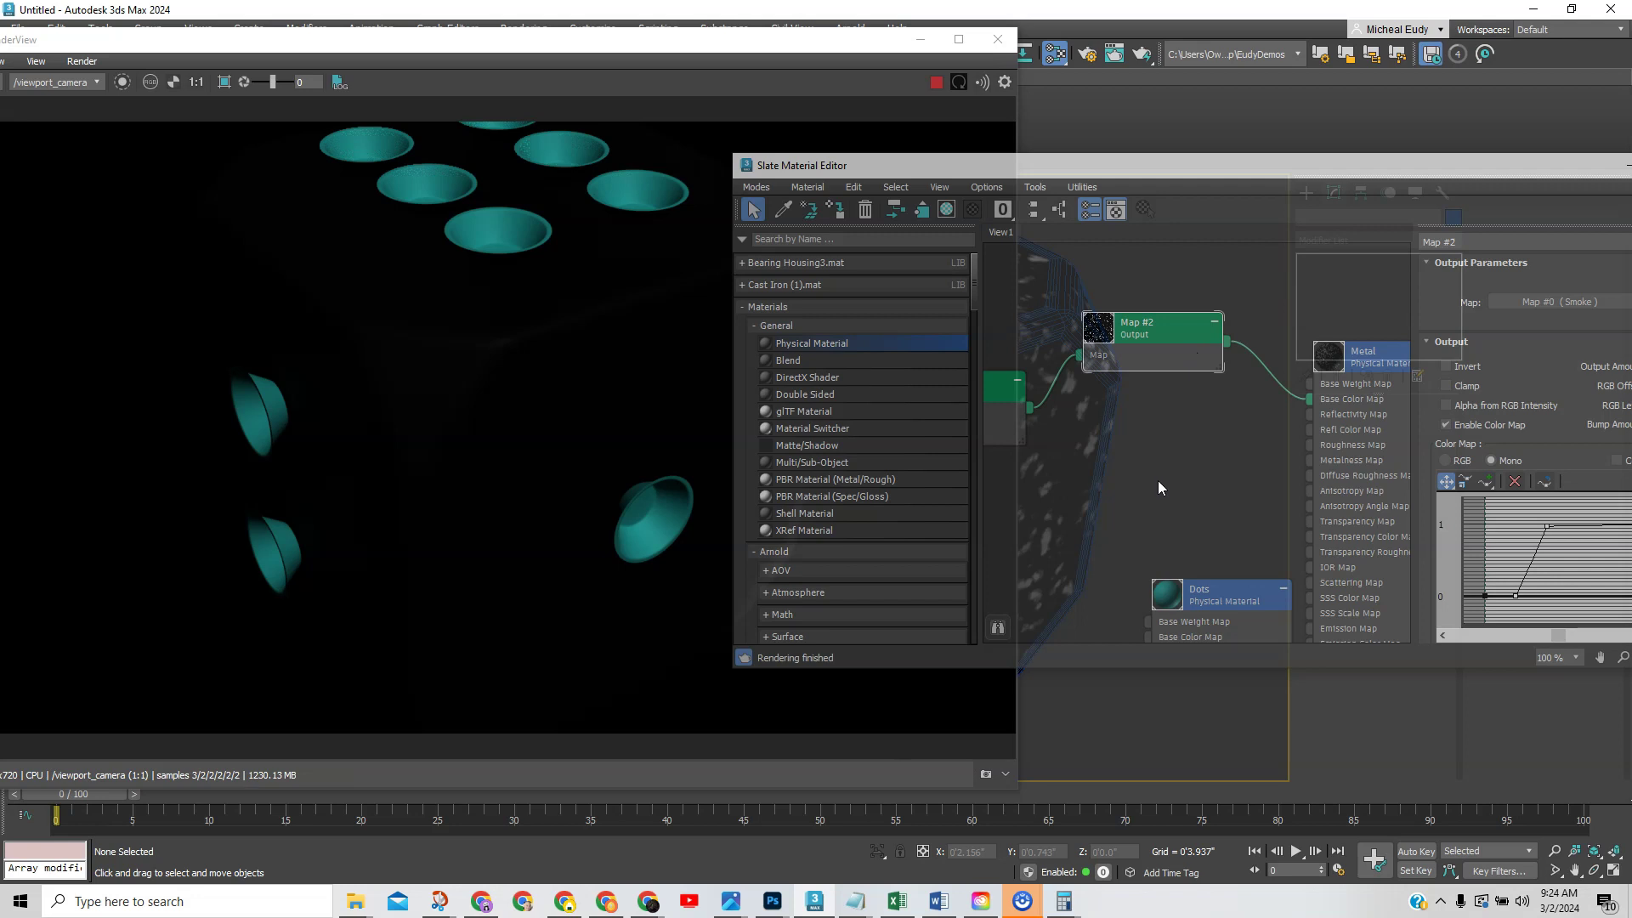
drag(1147, 160, 1177, 171)
middle_drag(1102, 422, 1232, 409)
click(1139, 388)
drag(1357, 175, 1075, 165)
double_click(1270, 434)
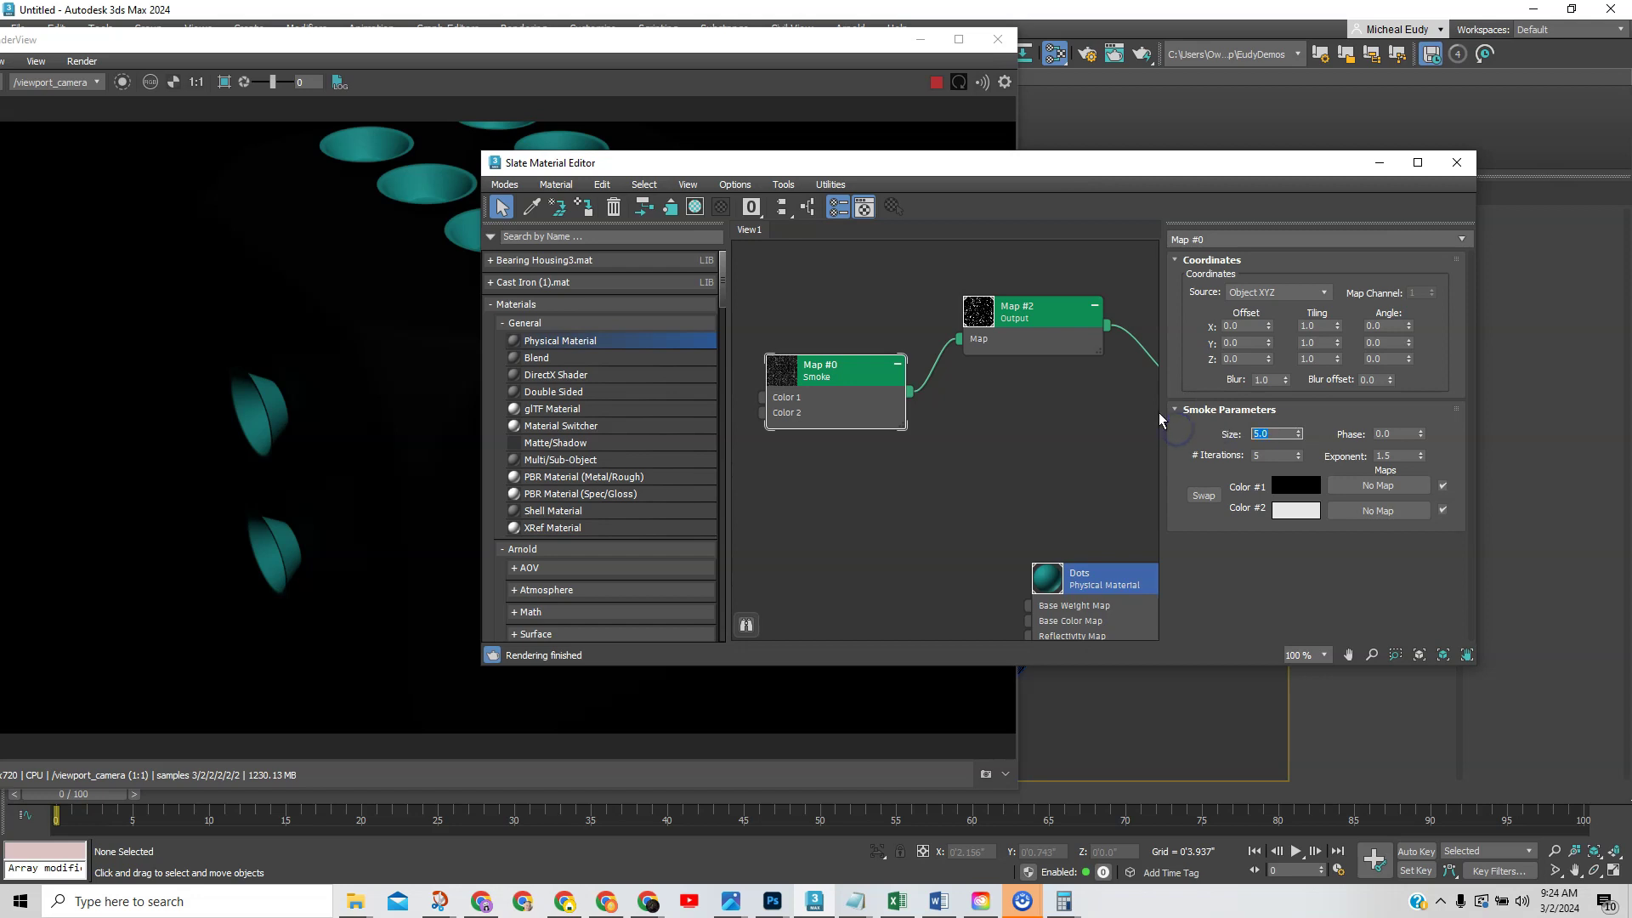
drag(913, 169, 1053, 174)
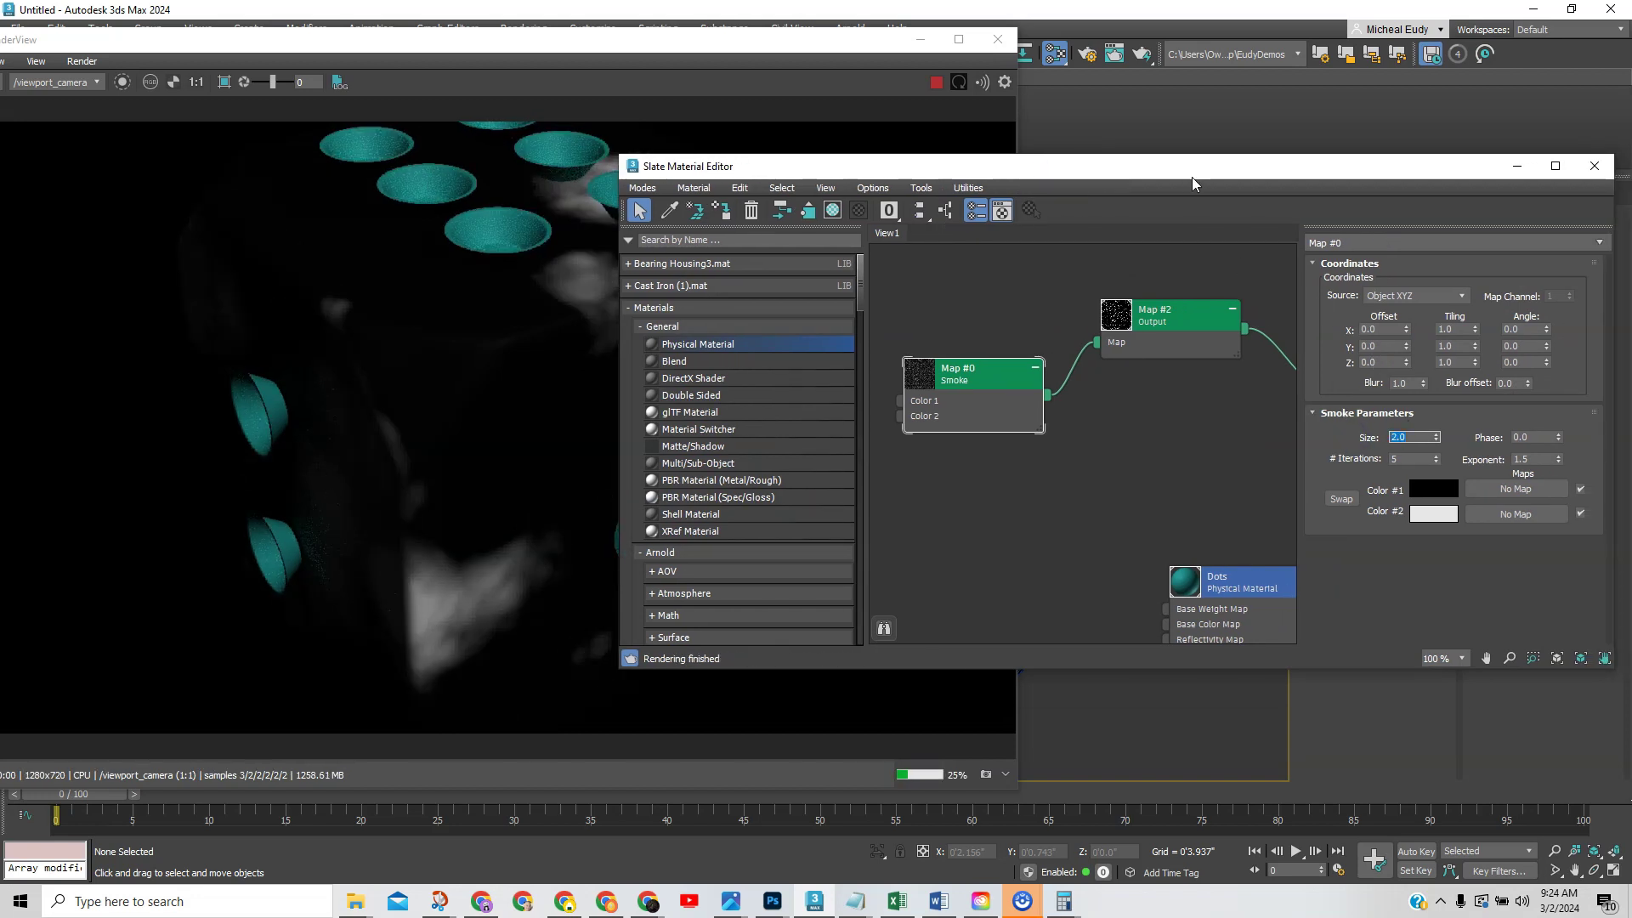
Shift the Output map's two middle curve points further toward the dark end to brighten more of the smoke pattern
drag(969, 173, 1020, 149)
middle_drag(1216, 465, 1101, 437)
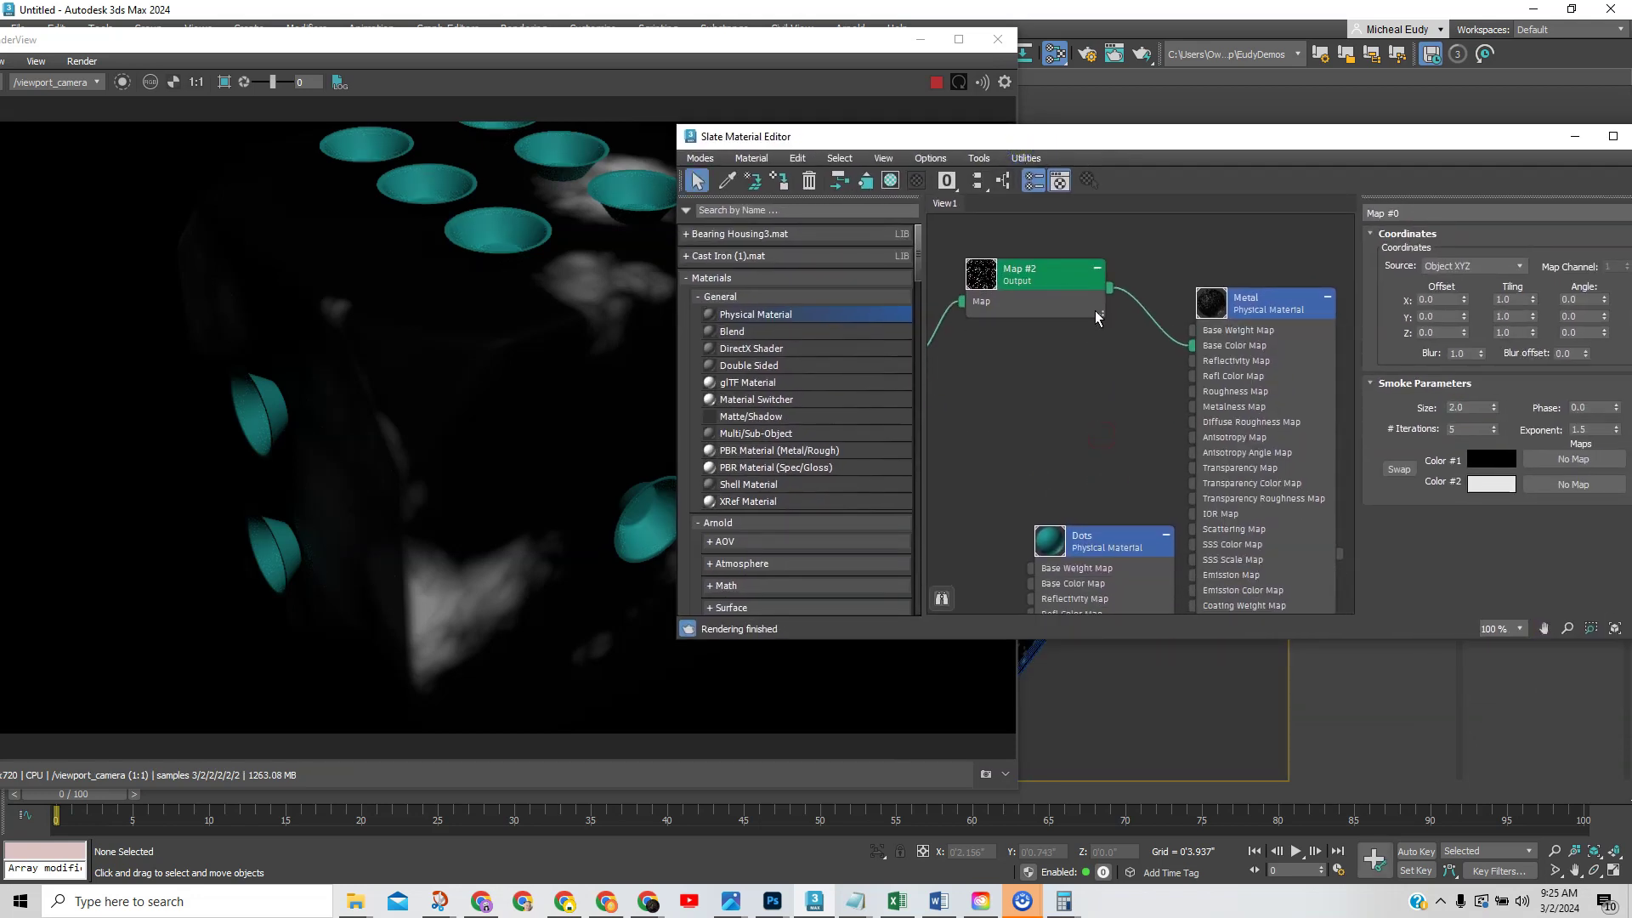
click(1064, 277)
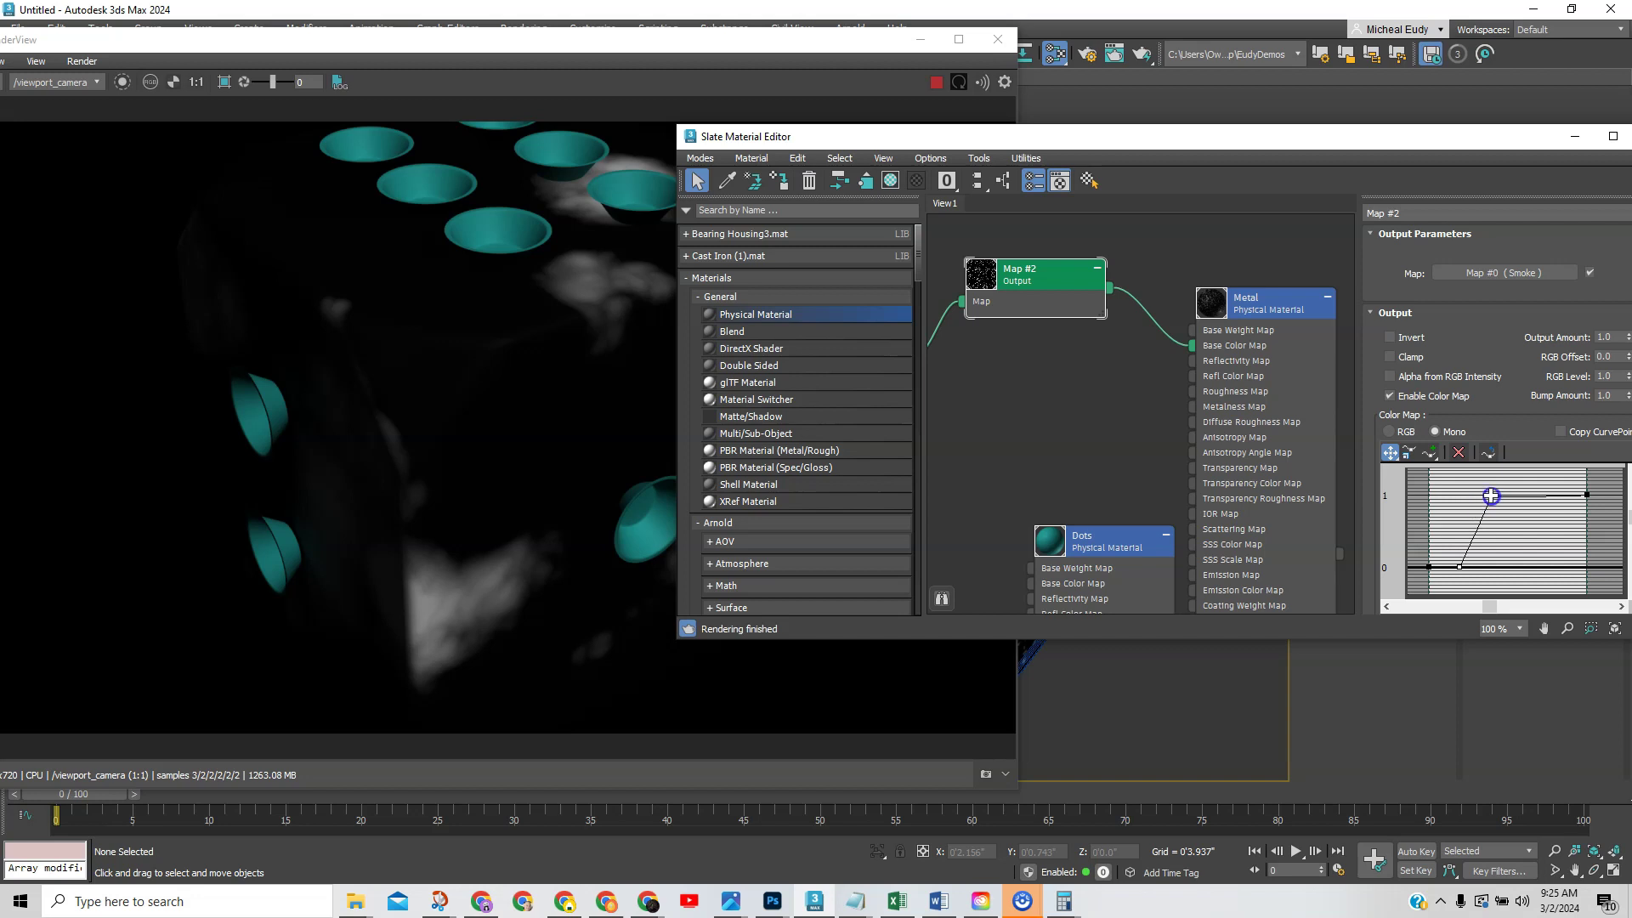
drag(1491, 498, 1515, 577)
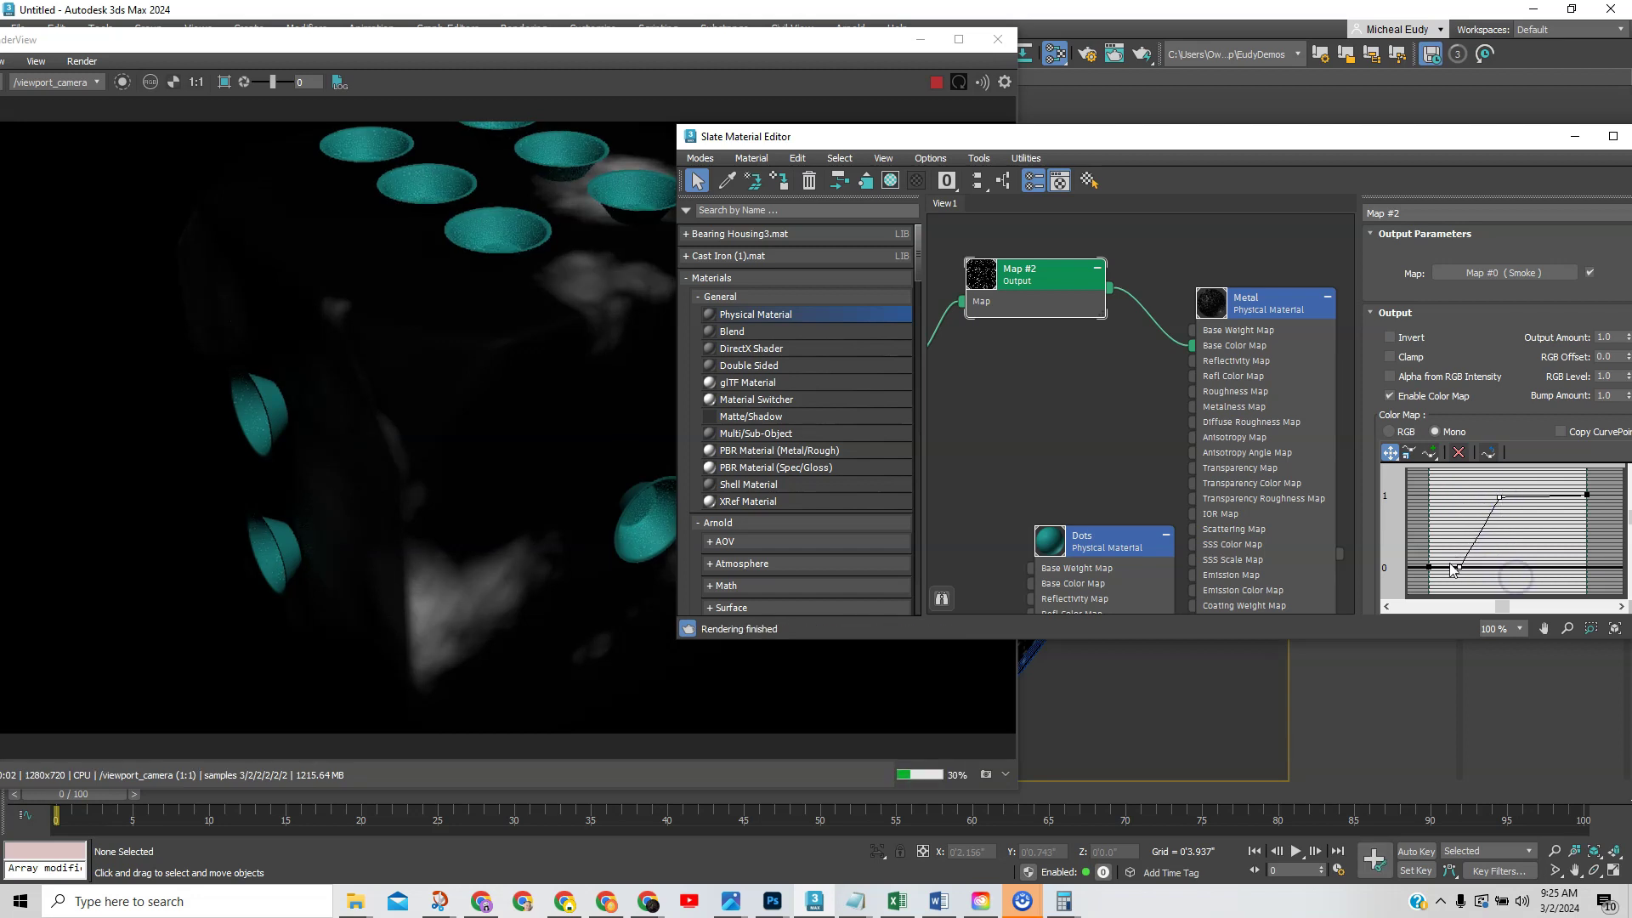
drag(1450, 486, 1448, 566)
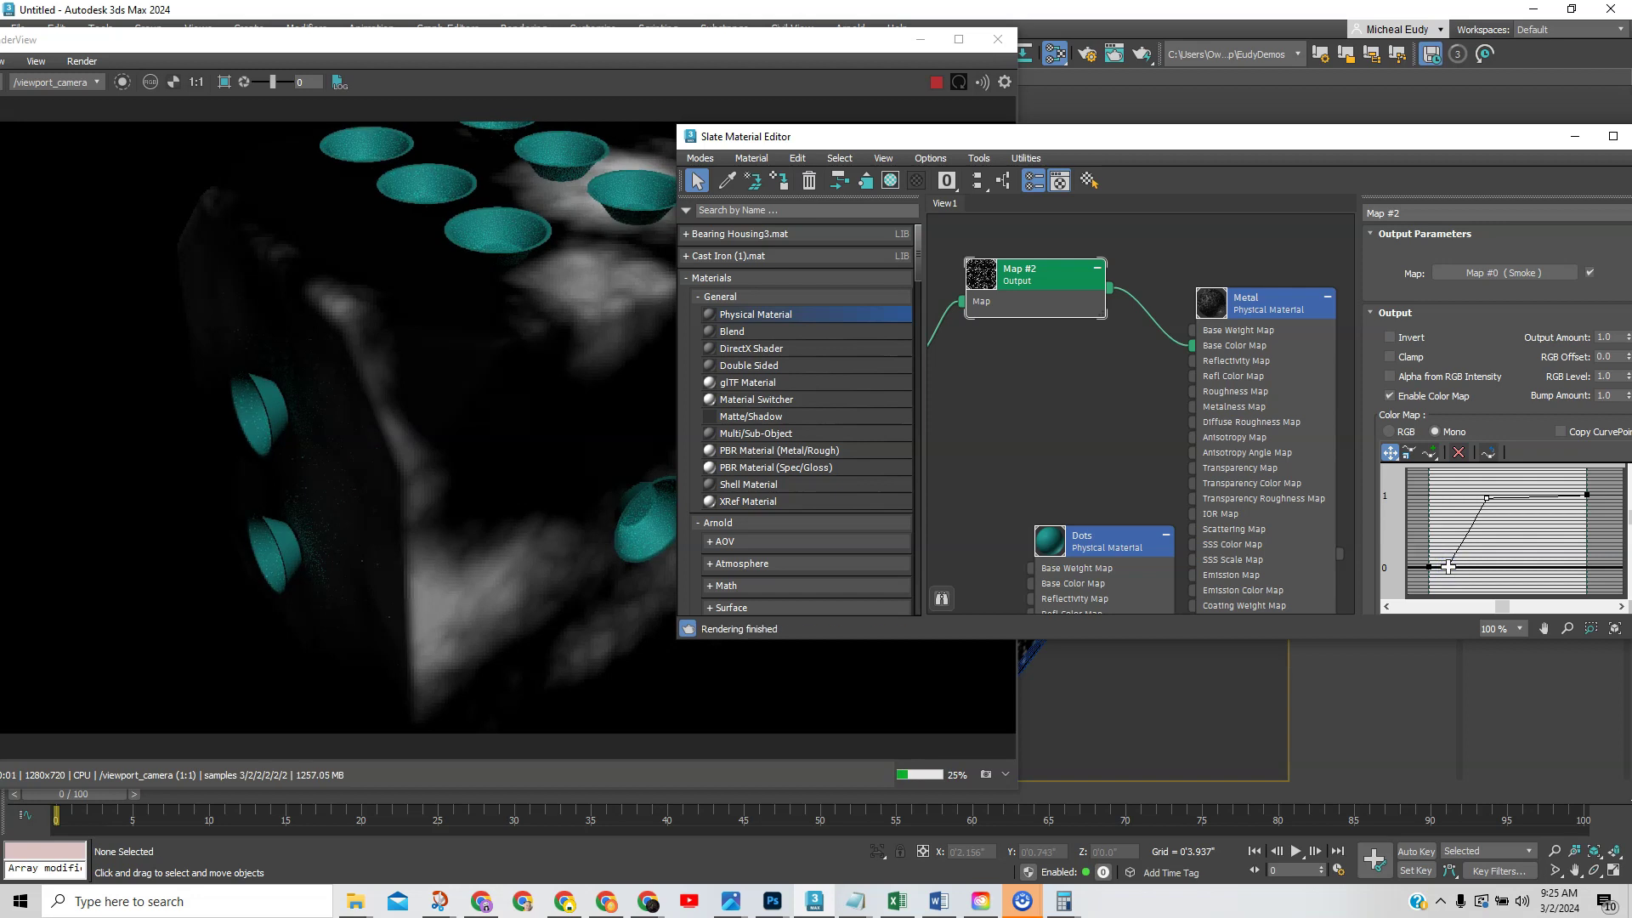
Try a Smoke map size of 4.0, settle on 3.0, and move the material editor off the render
middle_drag(1012, 400, 1146, 408)
click(1020, 347)
double_click(992, 362)
drag(1464, 408, 1422, 407)
text(4)
key(Return)
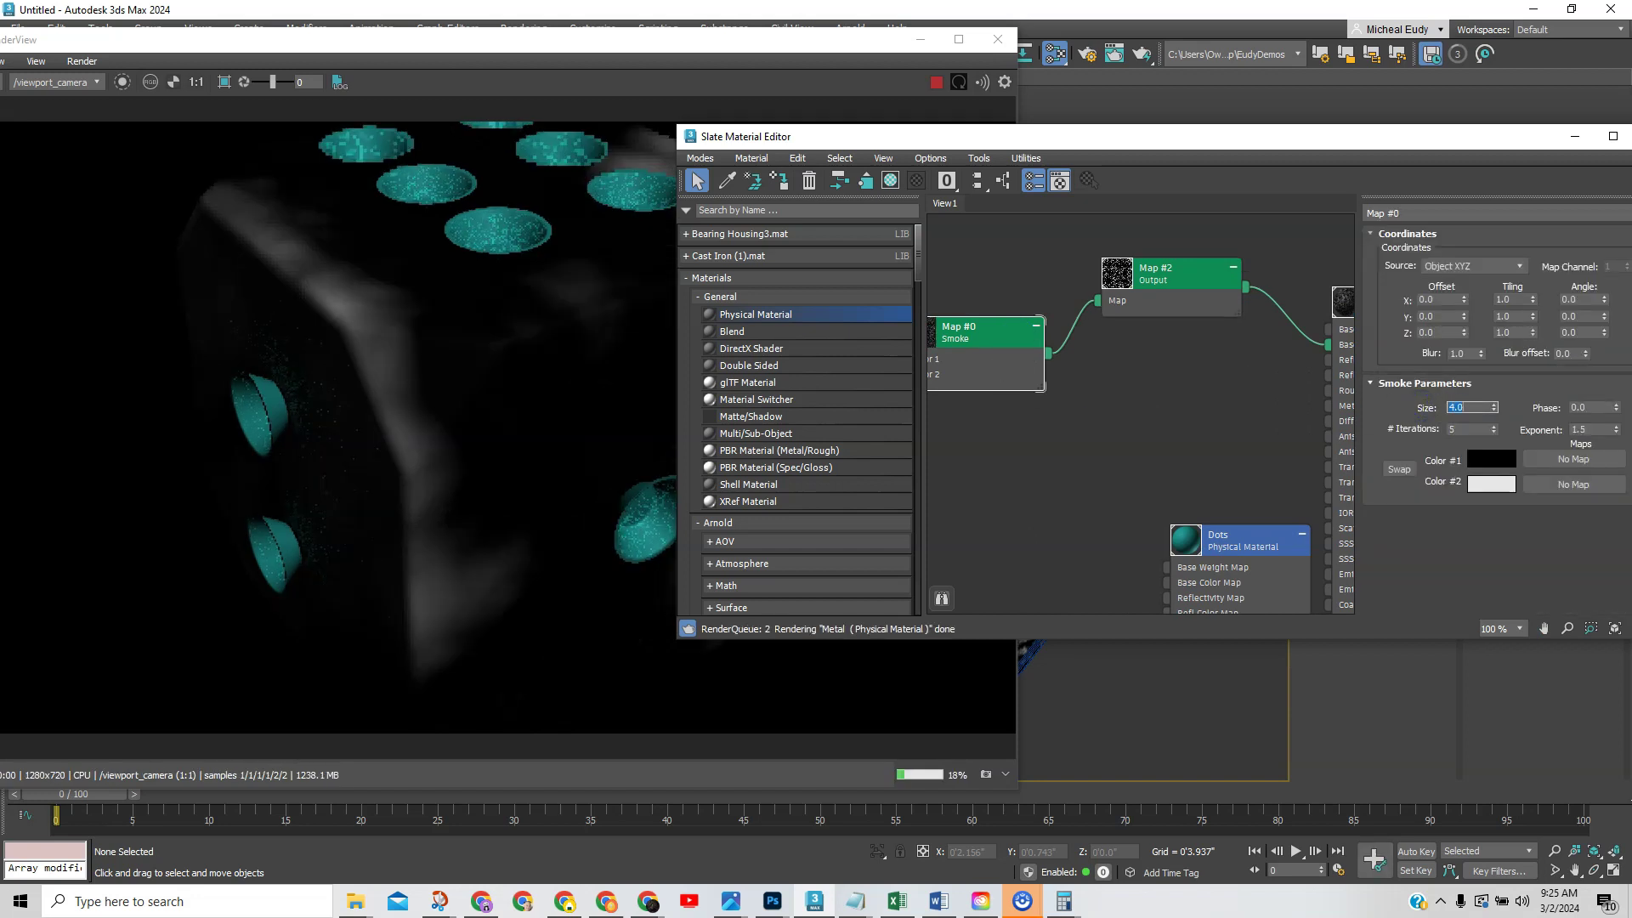
drag(1023, 142, 991, 173)
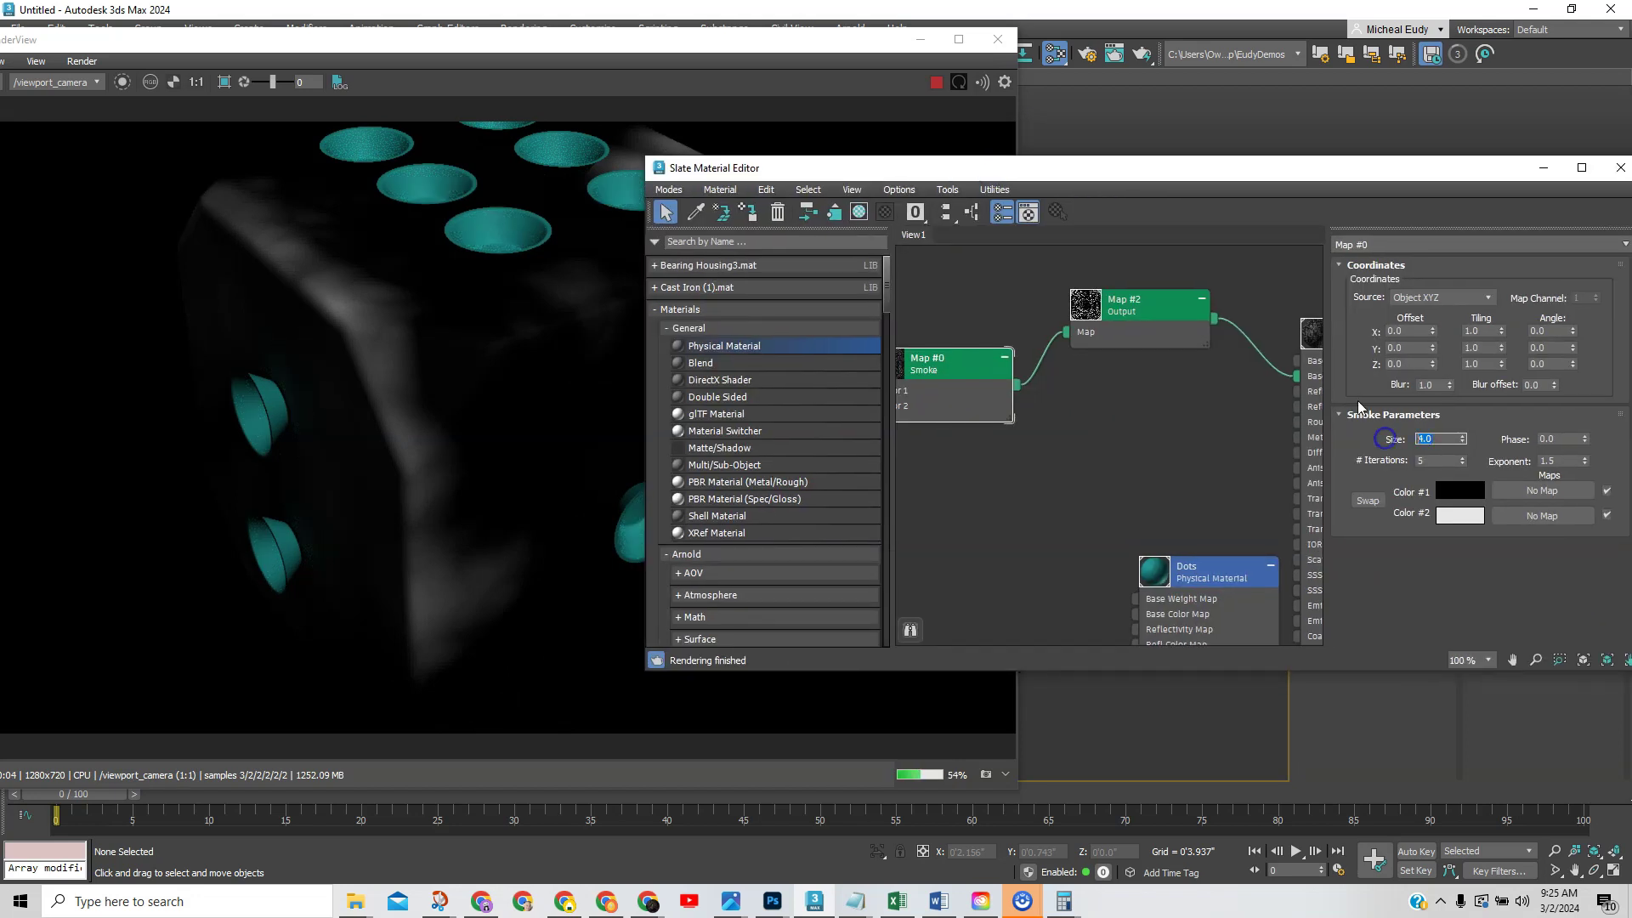
drag(981, 169, 1416, 176)
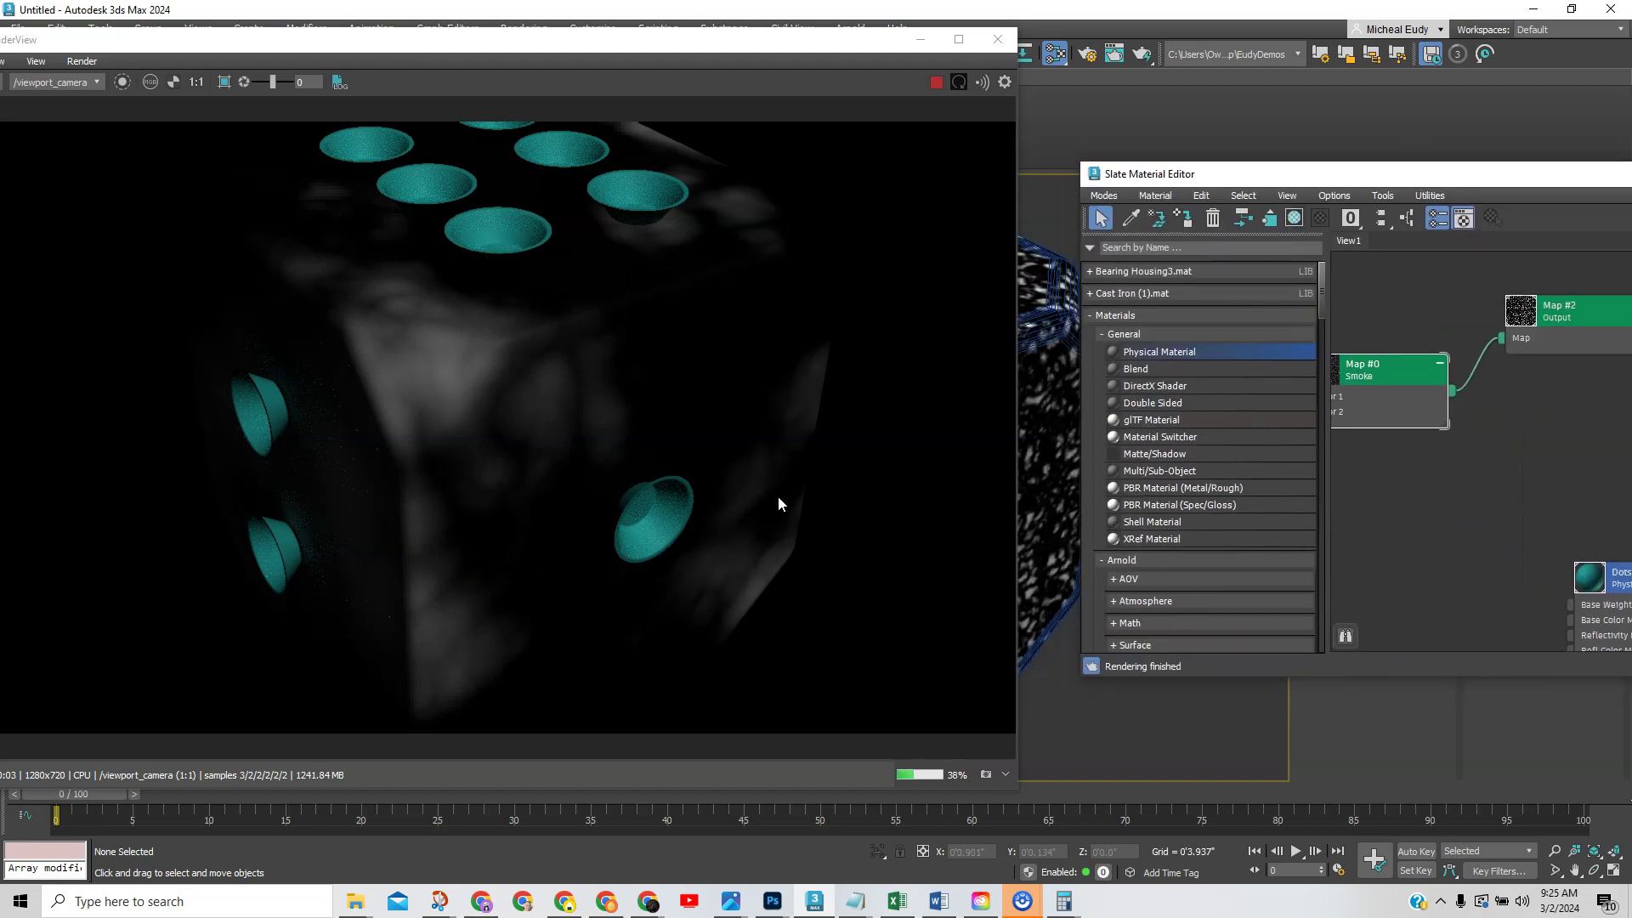
drag(1220, 179, 1435, 179)
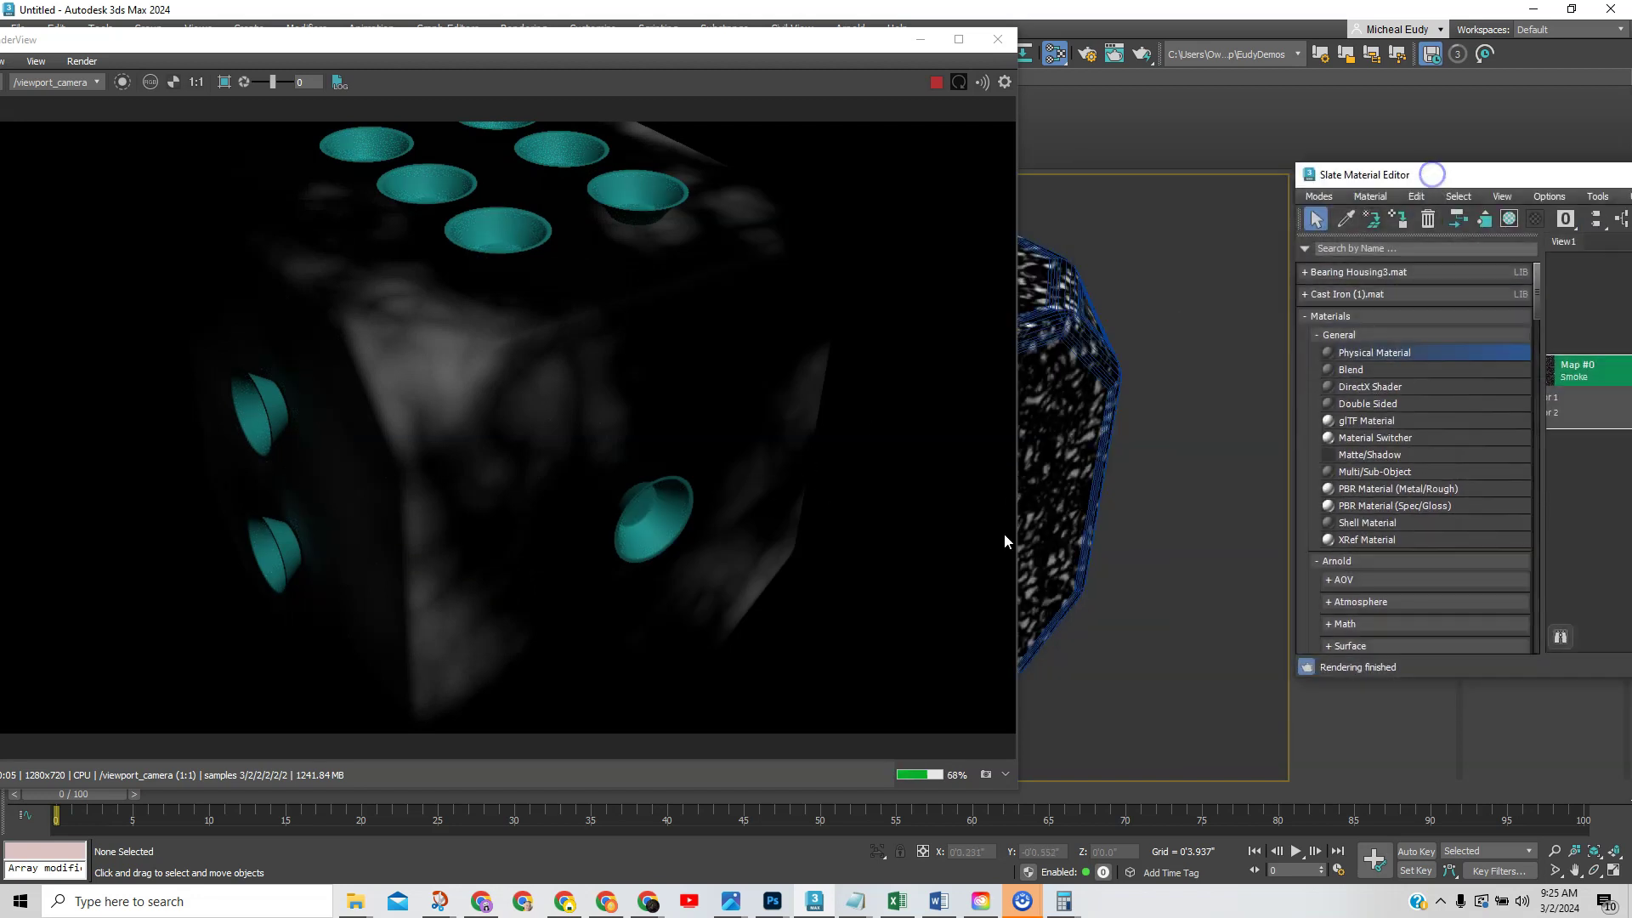
Inspect the smoke texture on the die's other sides in the live render, and close the render view
alt+middle_drag(1071, 565, 1206, 481)
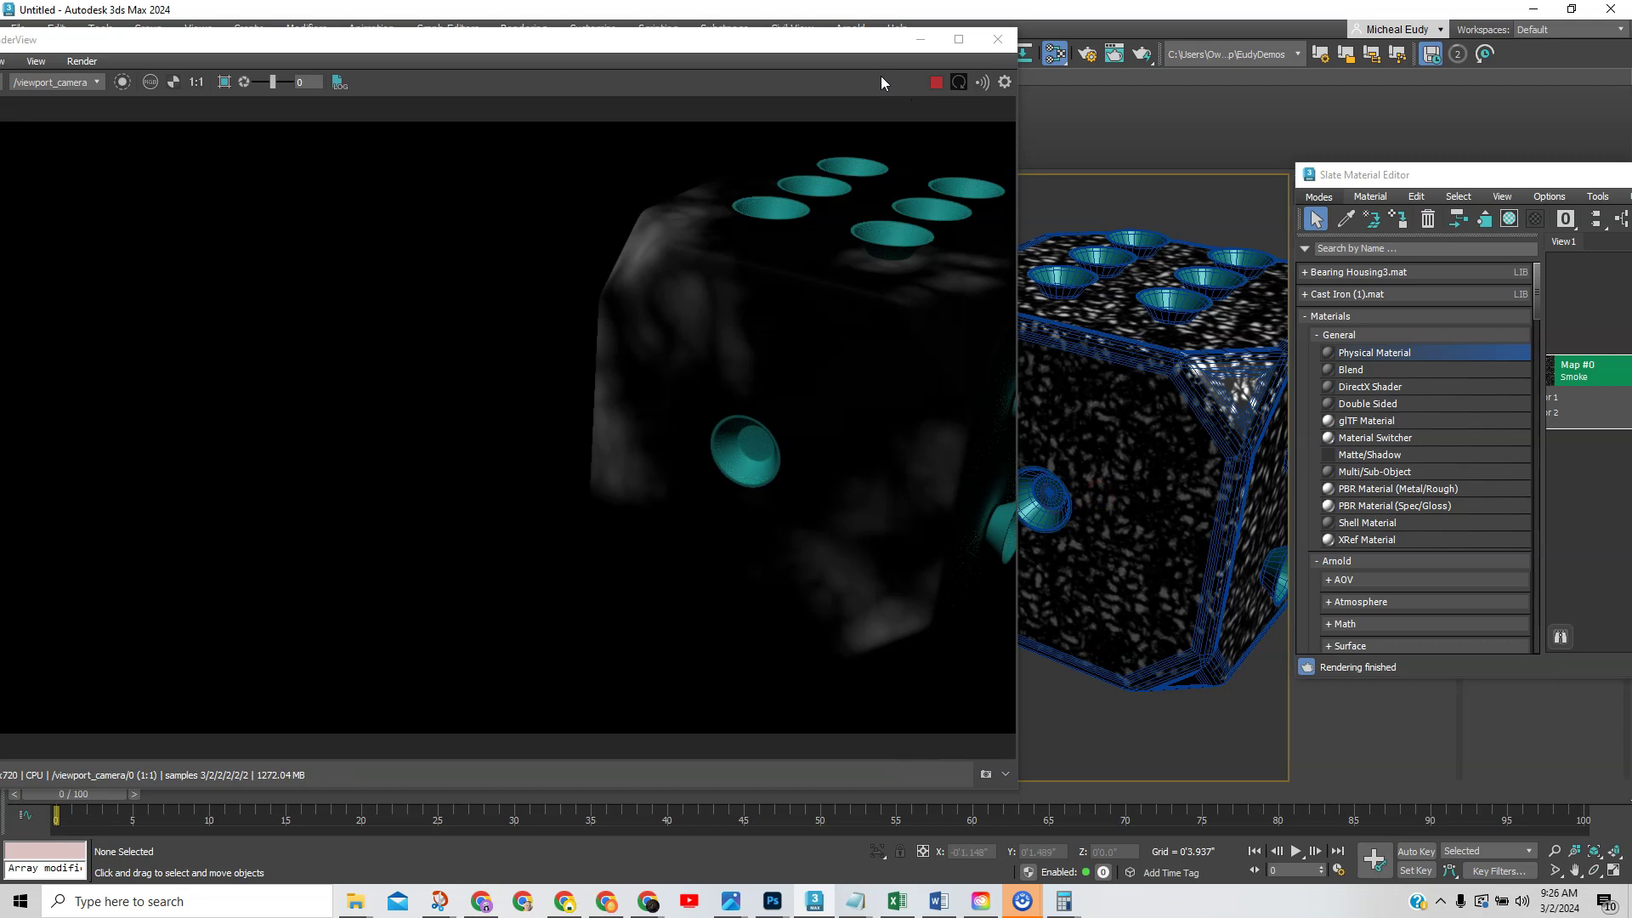
drag(772, 32, 468, 19)
middle_drag(1092, 415, 1030, 505)
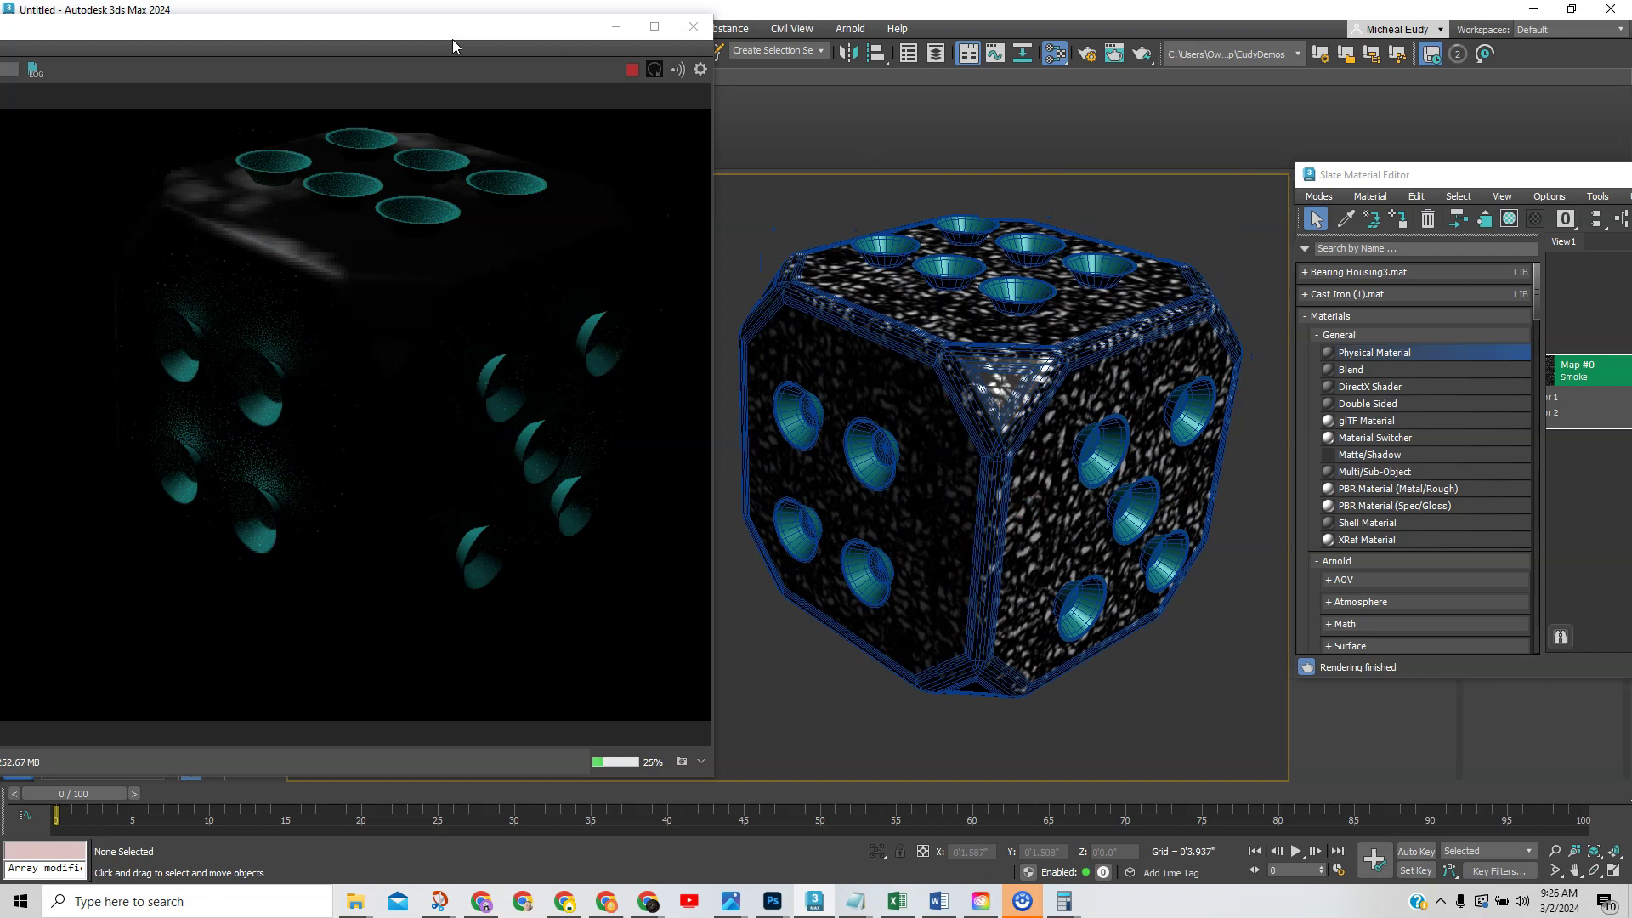
drag(466, 31, 700, 69)
click(927, 70)
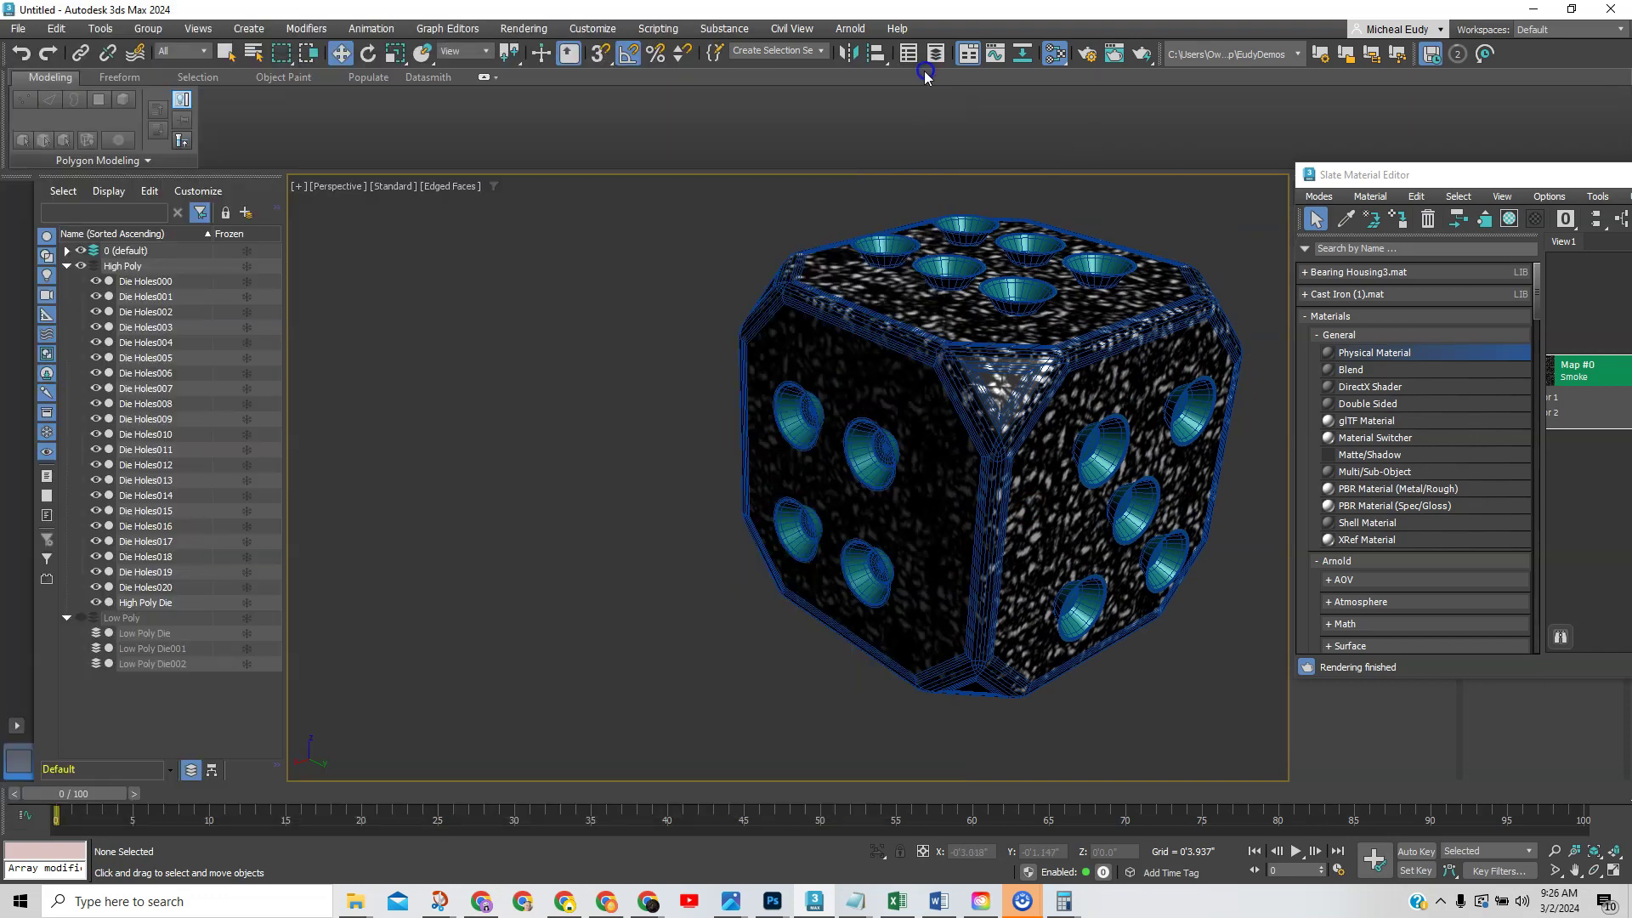
Close the material editor, open the Render To Texture dialog over the viewport, and reopen the material editor
drag(1537, 183, 590, 164)
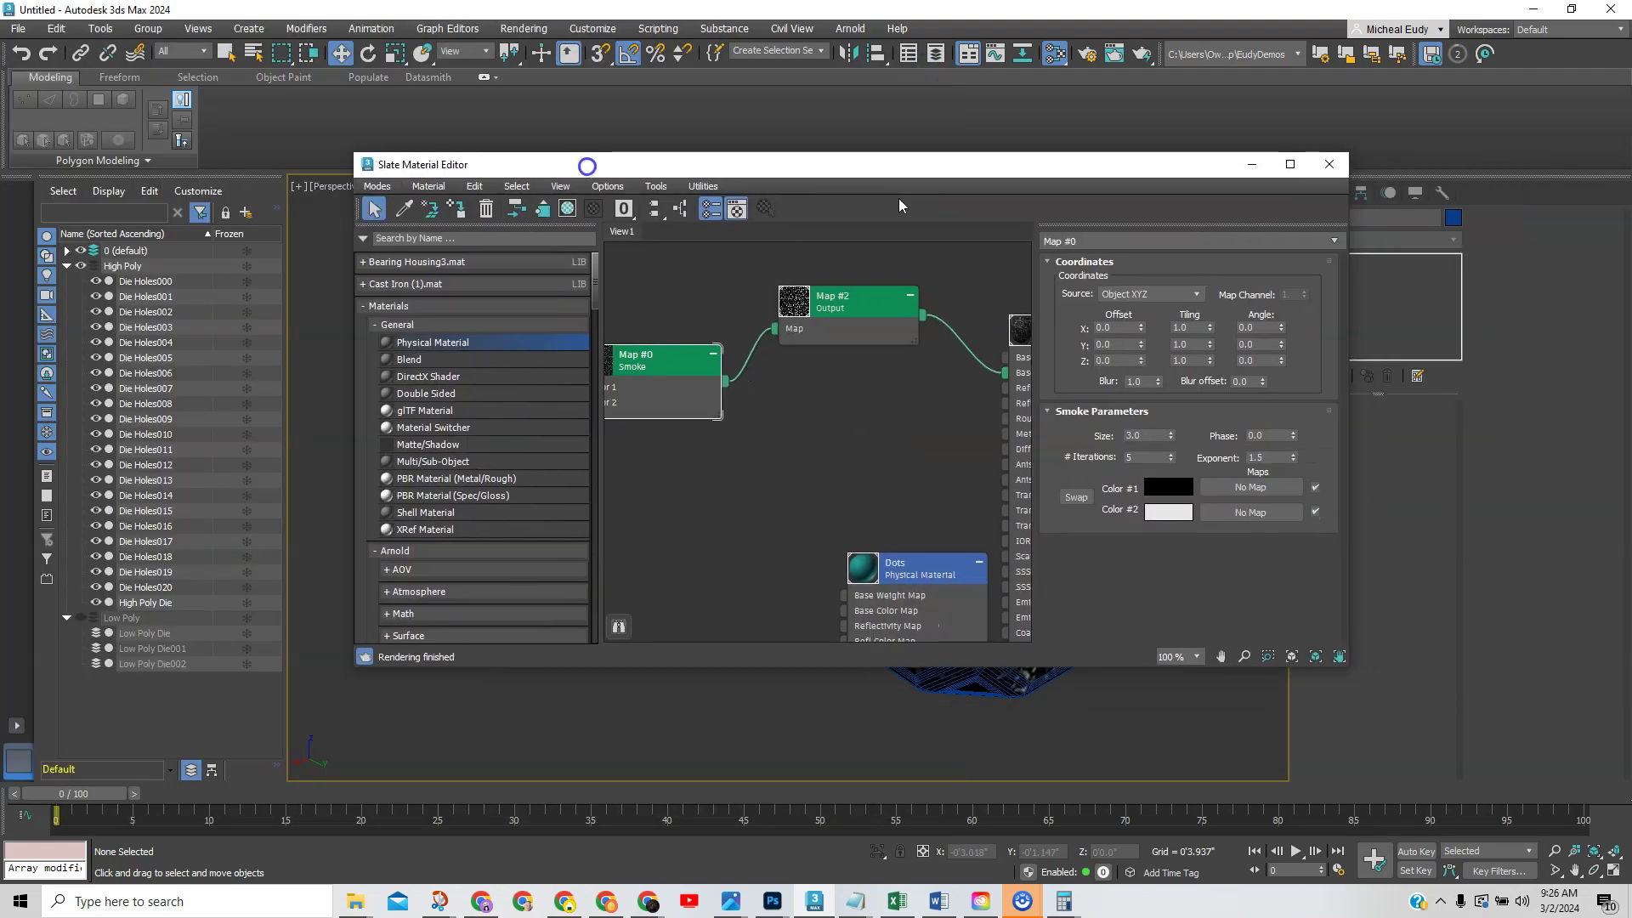
click(1316, 167)
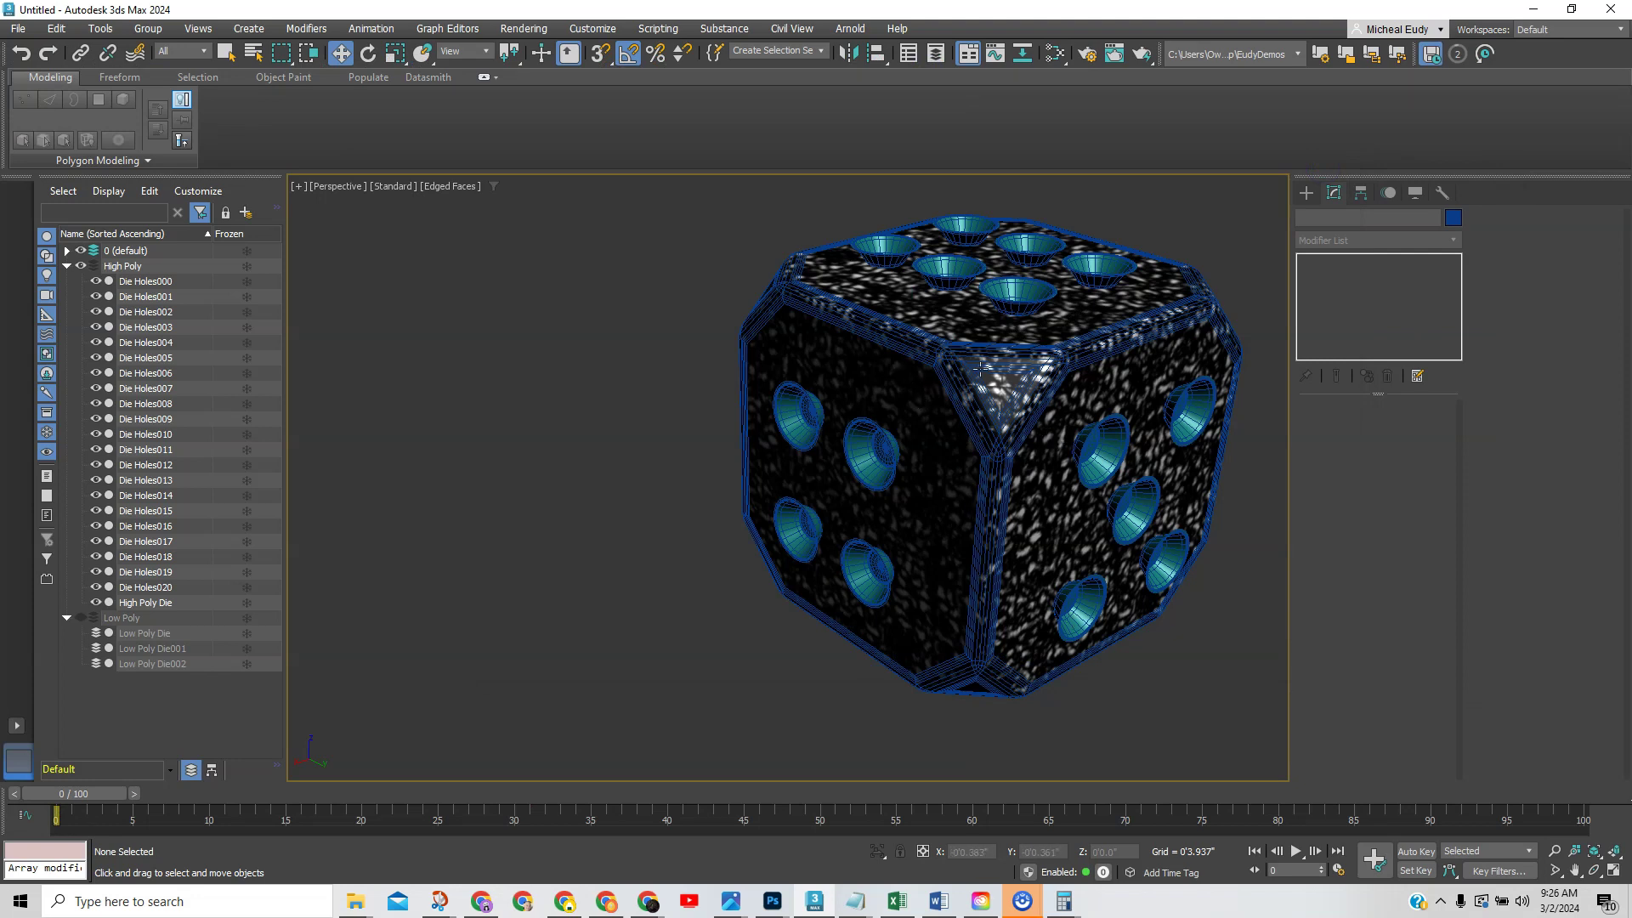
key(0)
drag(1337, 266, 601, 247)
click(1055, 53)
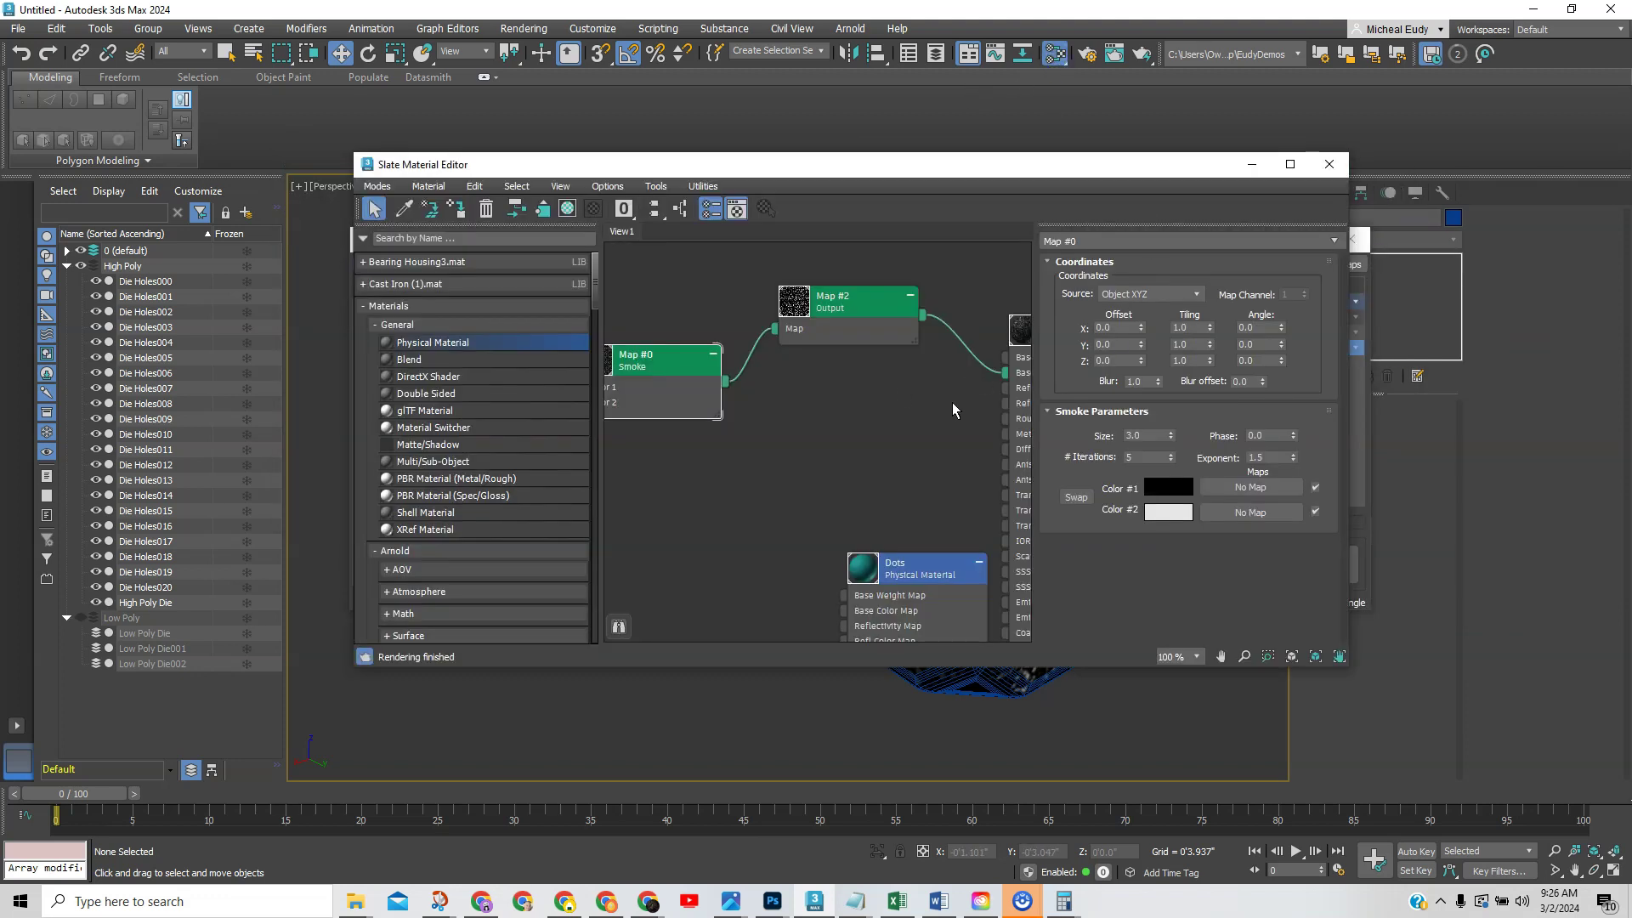
Move the Output map's connection from the Metal material's Base Color Map to its Roughness Map, and open the Metal material's basic parameters
scroll(876, 379, down, 3)
drag(872, 498, 746, 586)
drag(919, 343, 921, 379)
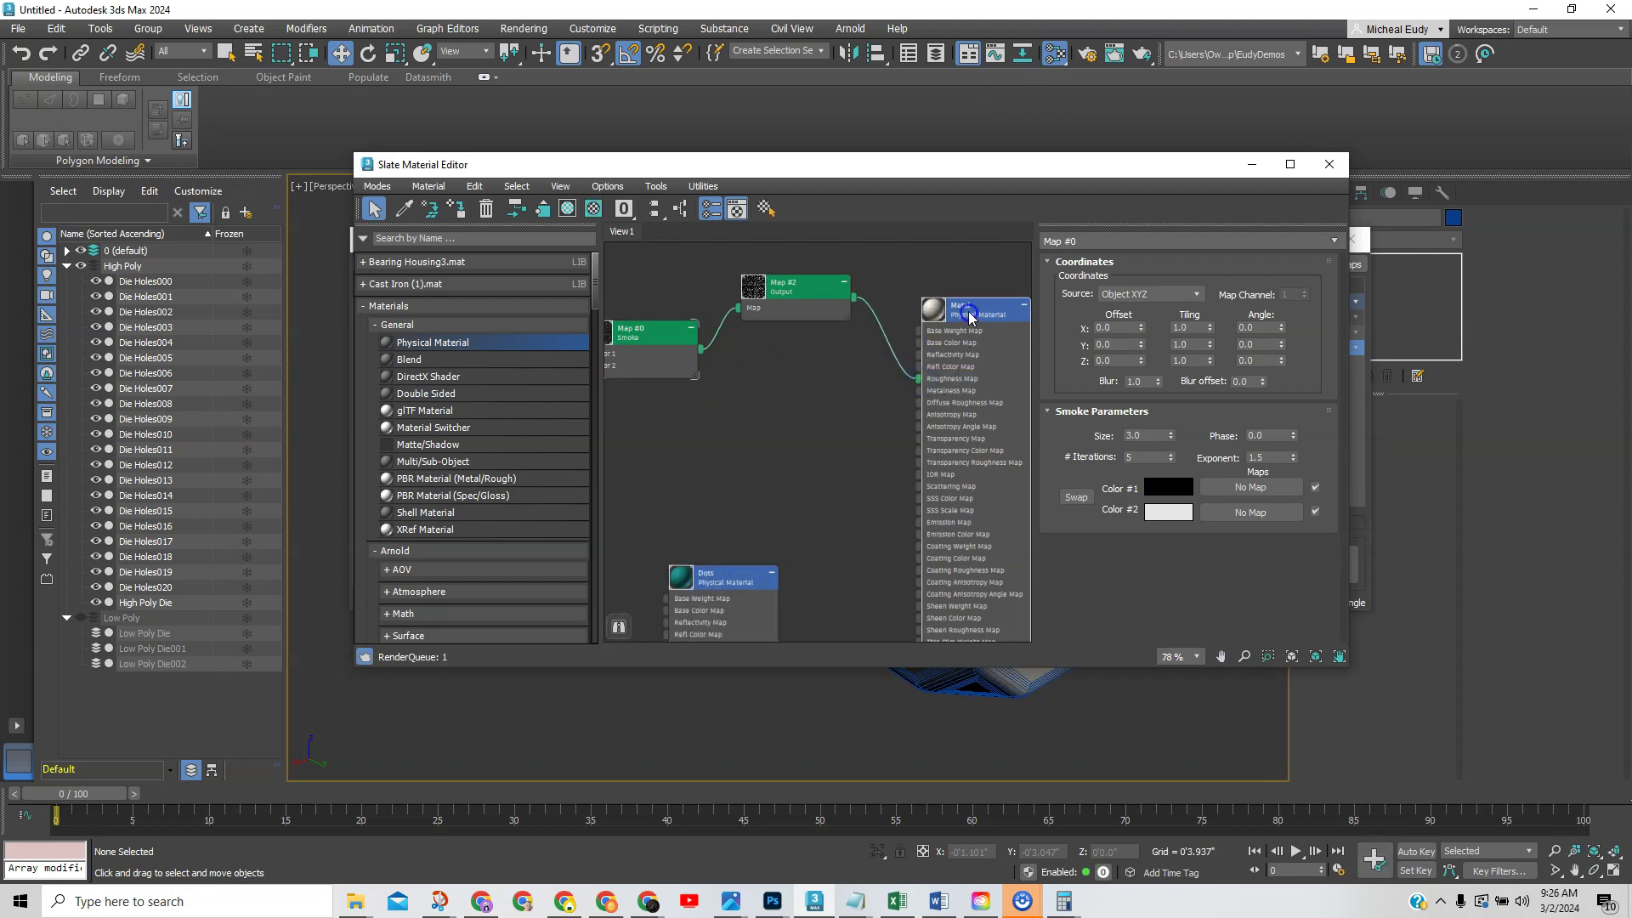
double_click(968, 311)
drag(1165, 275, 1164, 418)
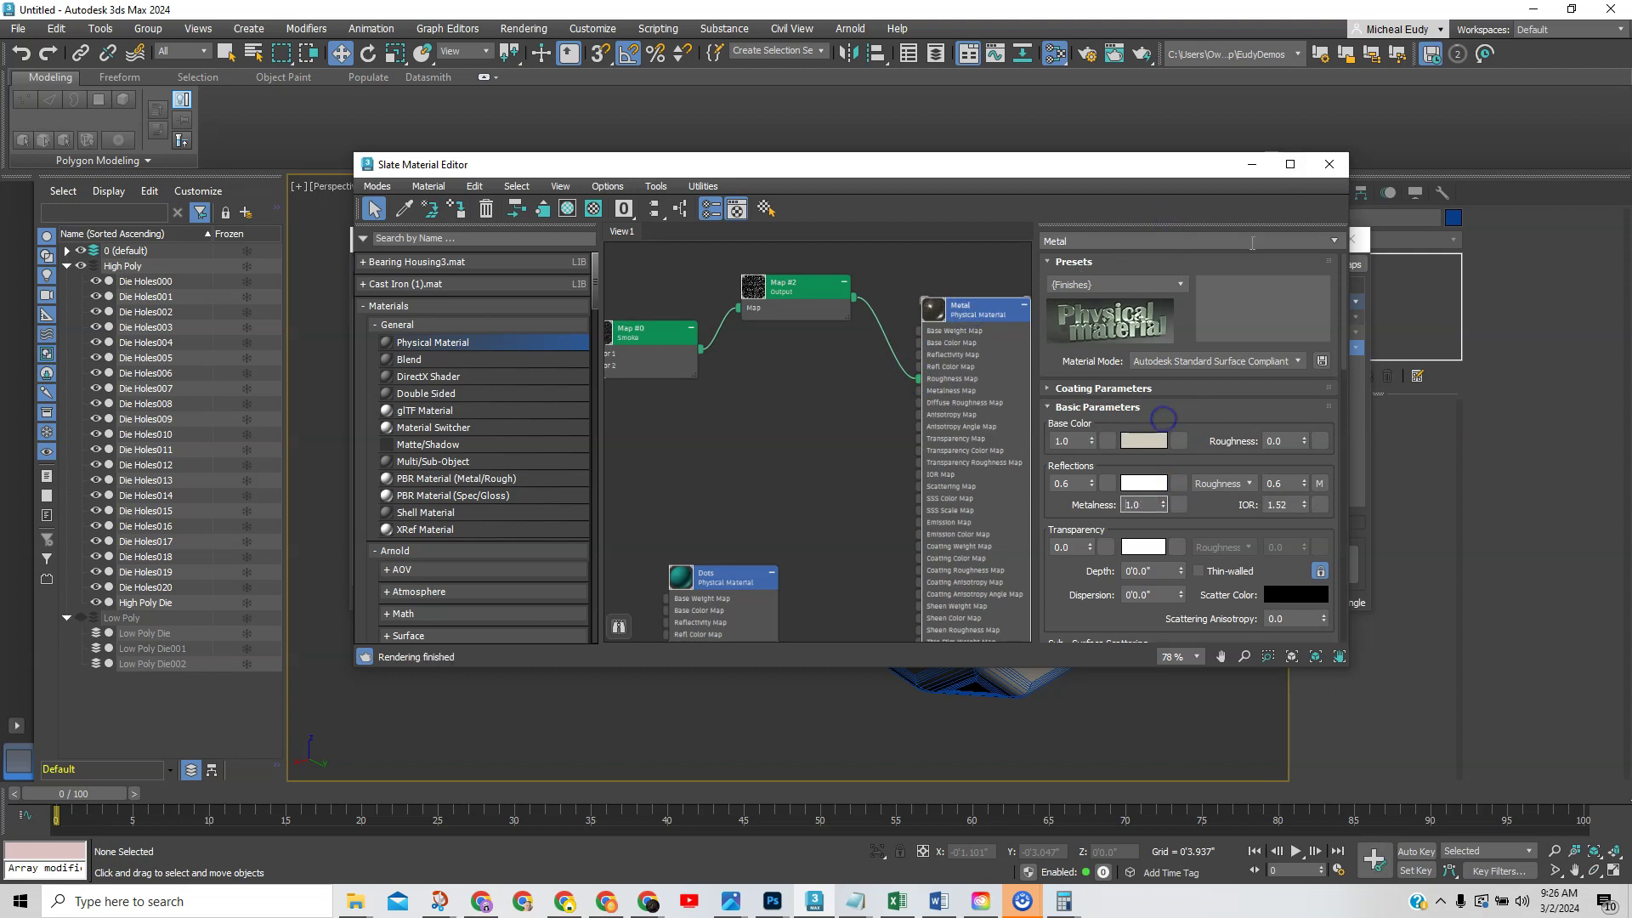
Close the material editor, show the Low Poly layer, and add a Roughness bake map to Low Poly Die002
click(1329, 164)
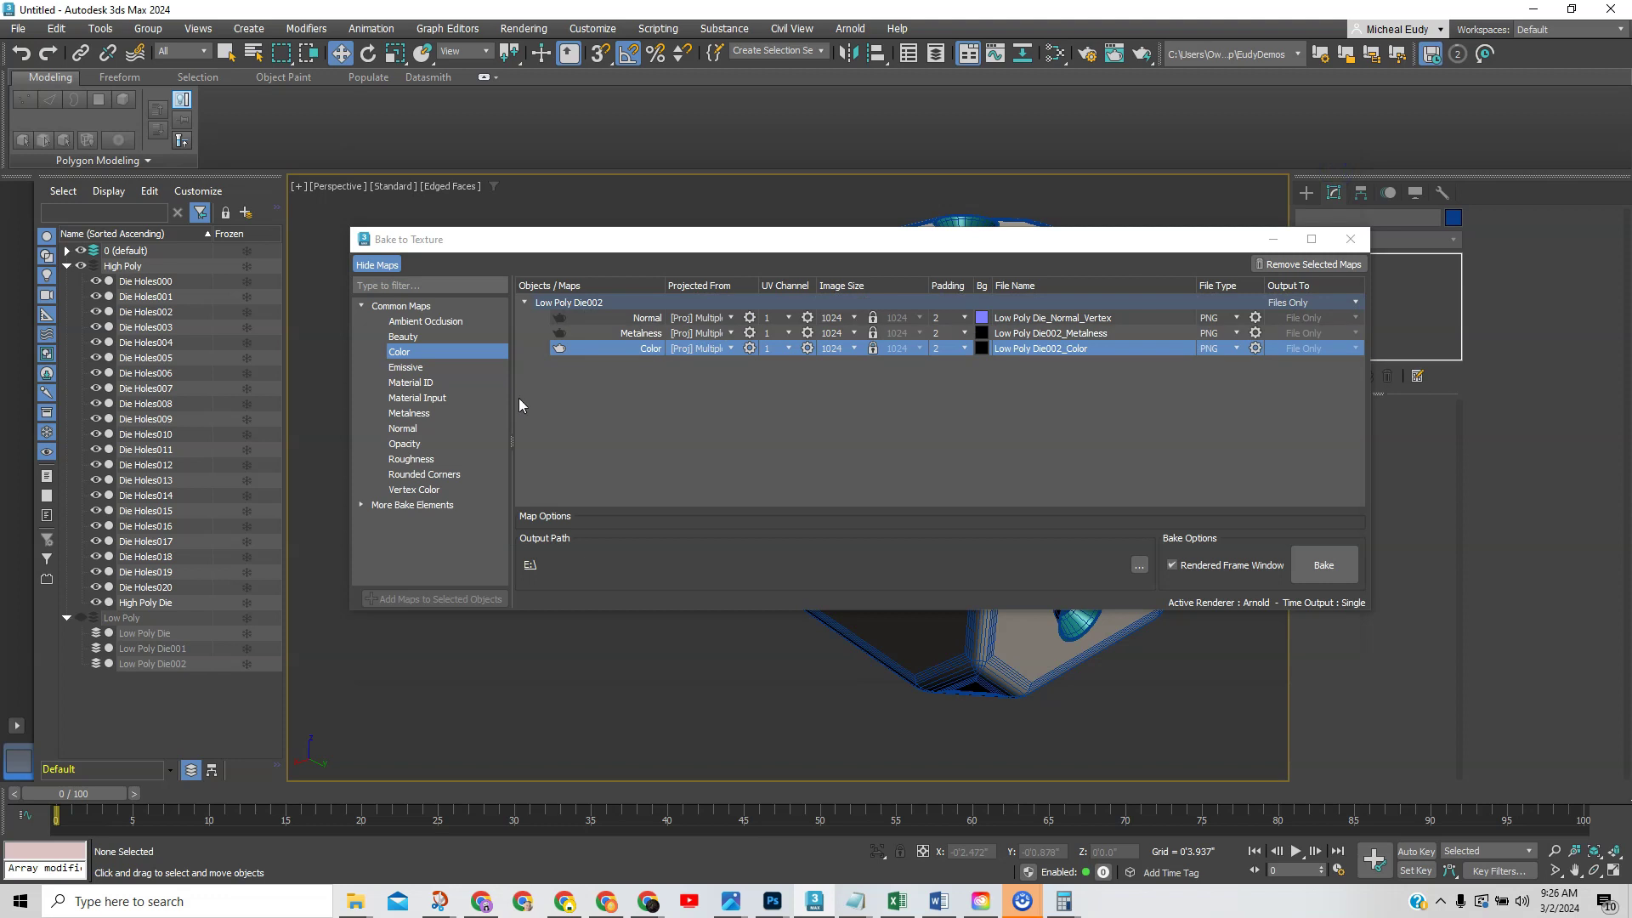
click(80, 618)
click(152, 663)
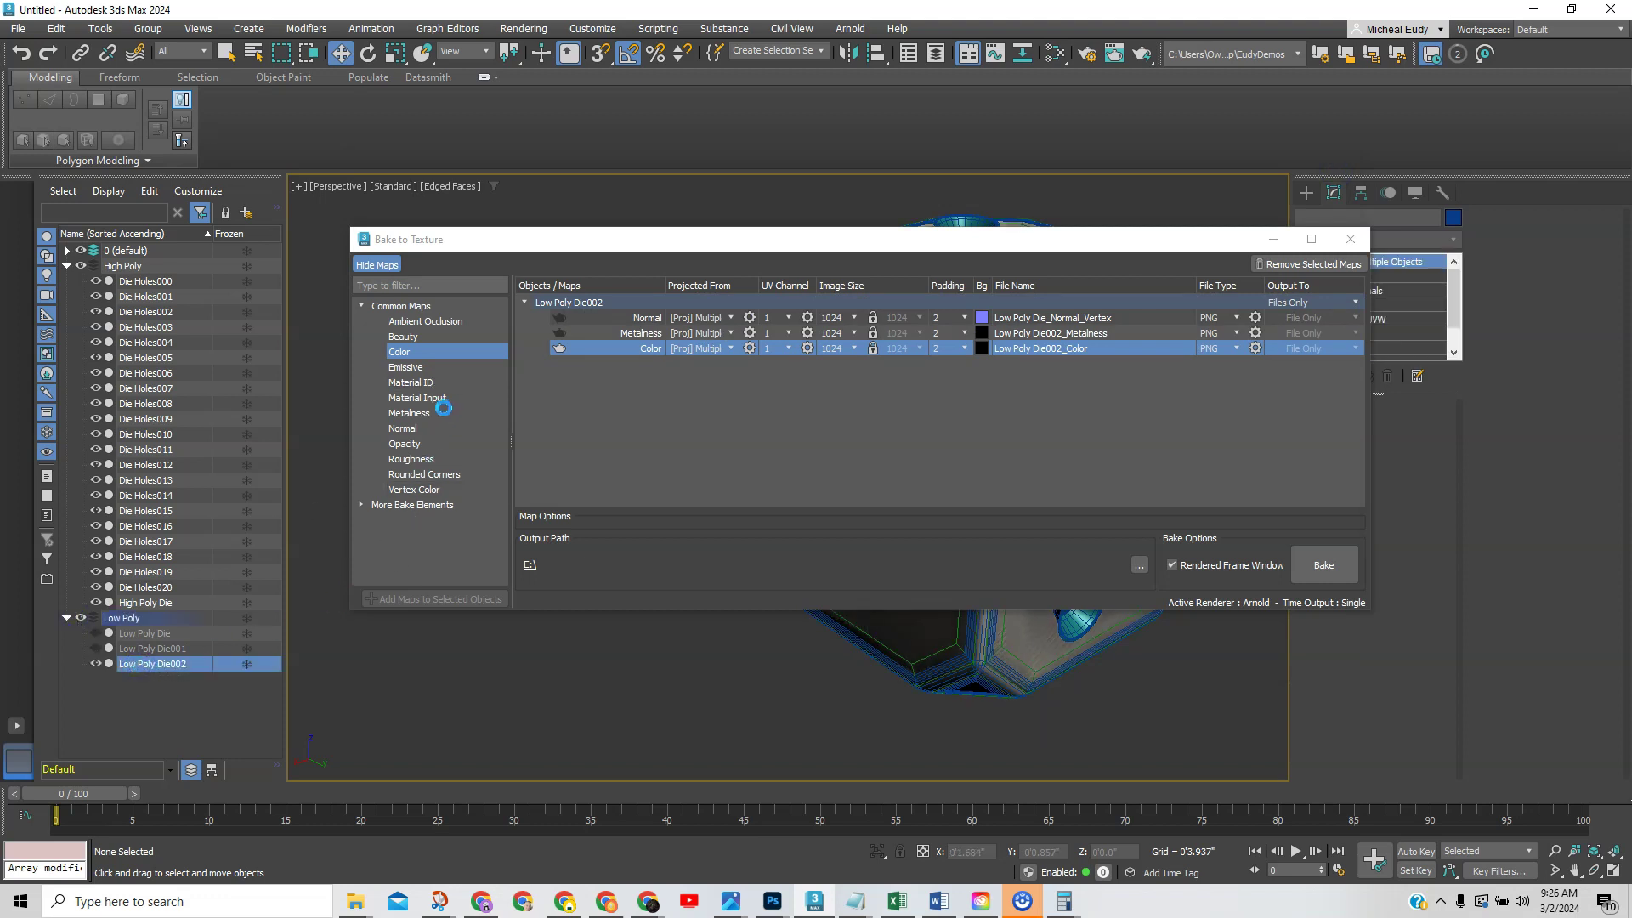
click(411, 459)
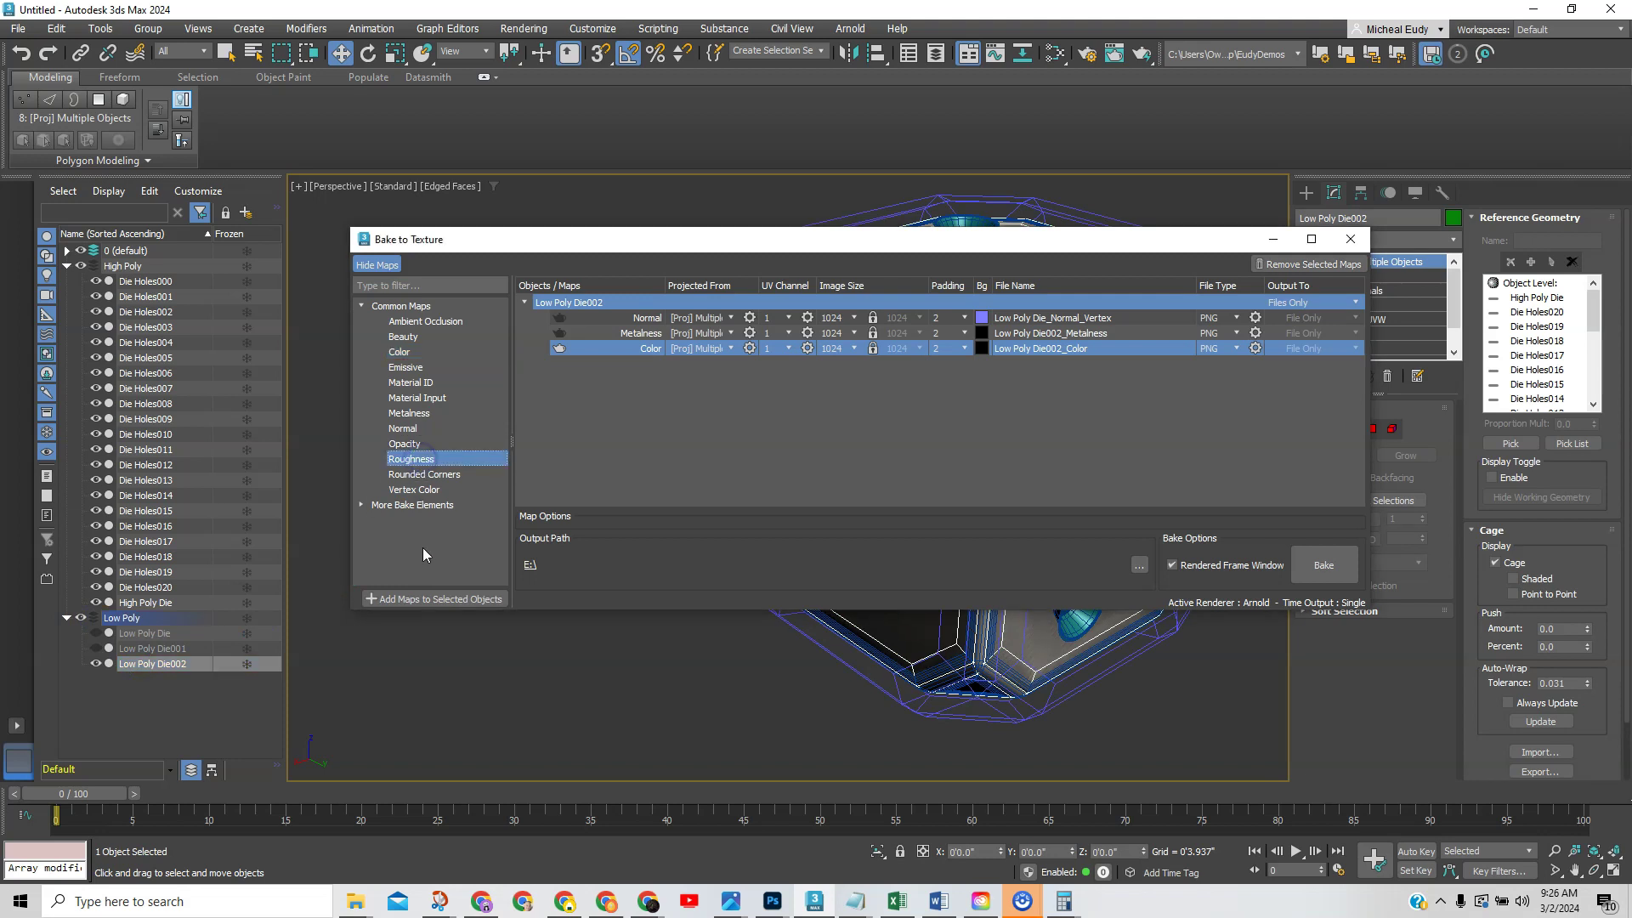
click(487, 598)
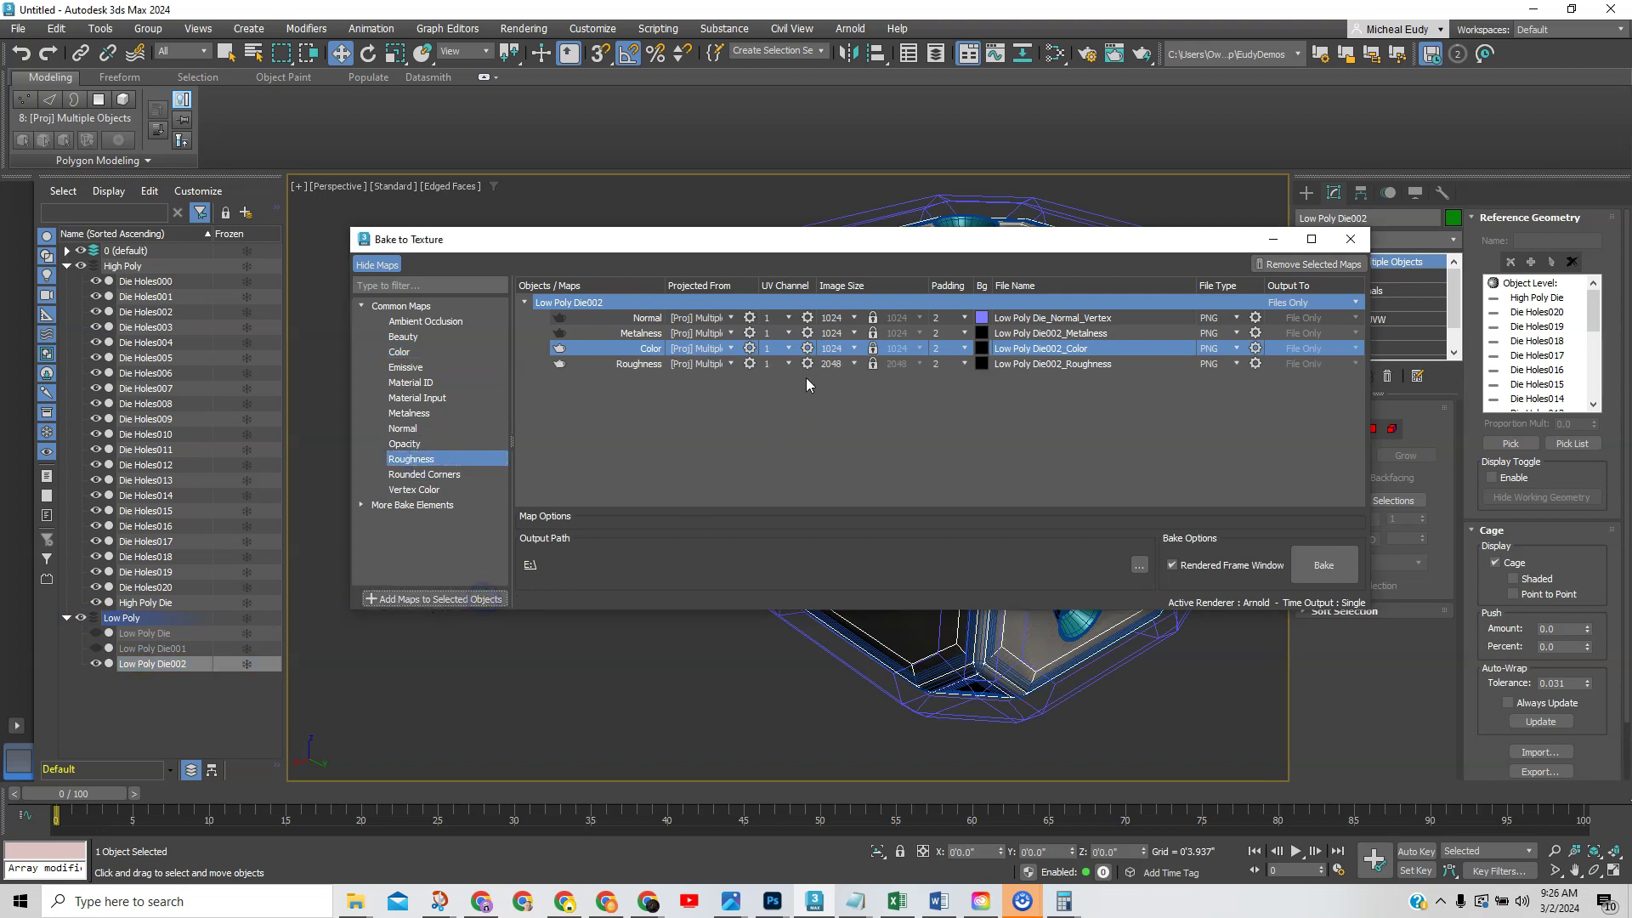
Set the Roughness map's image size to 1024, exclude the Color map, and bake
click(842, 364)
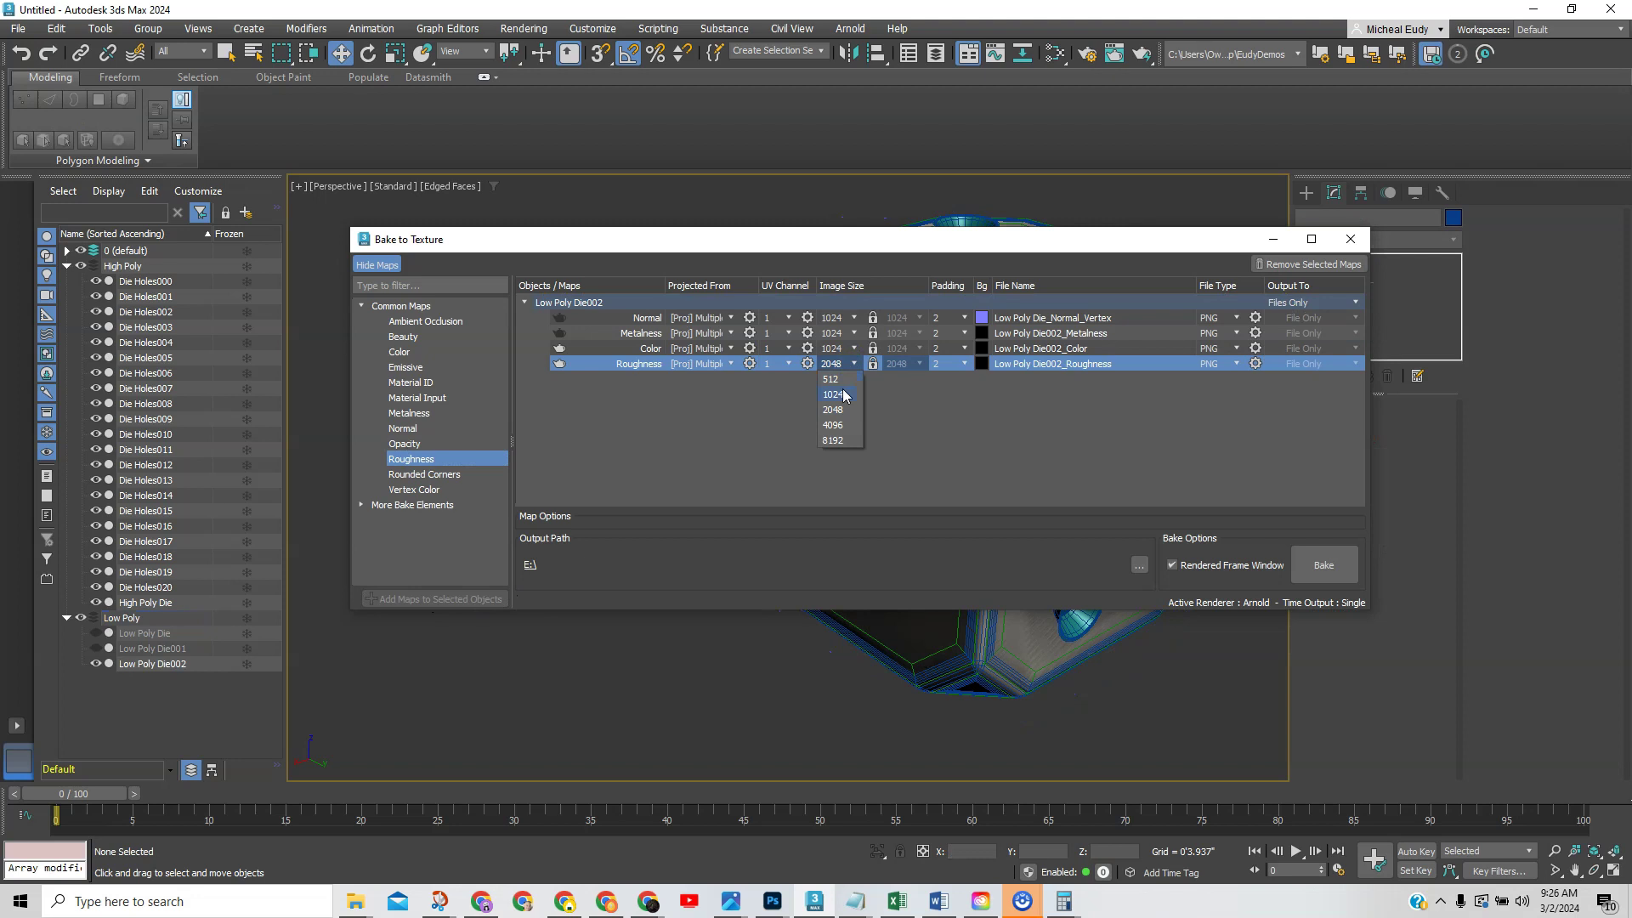
click(842, 395)
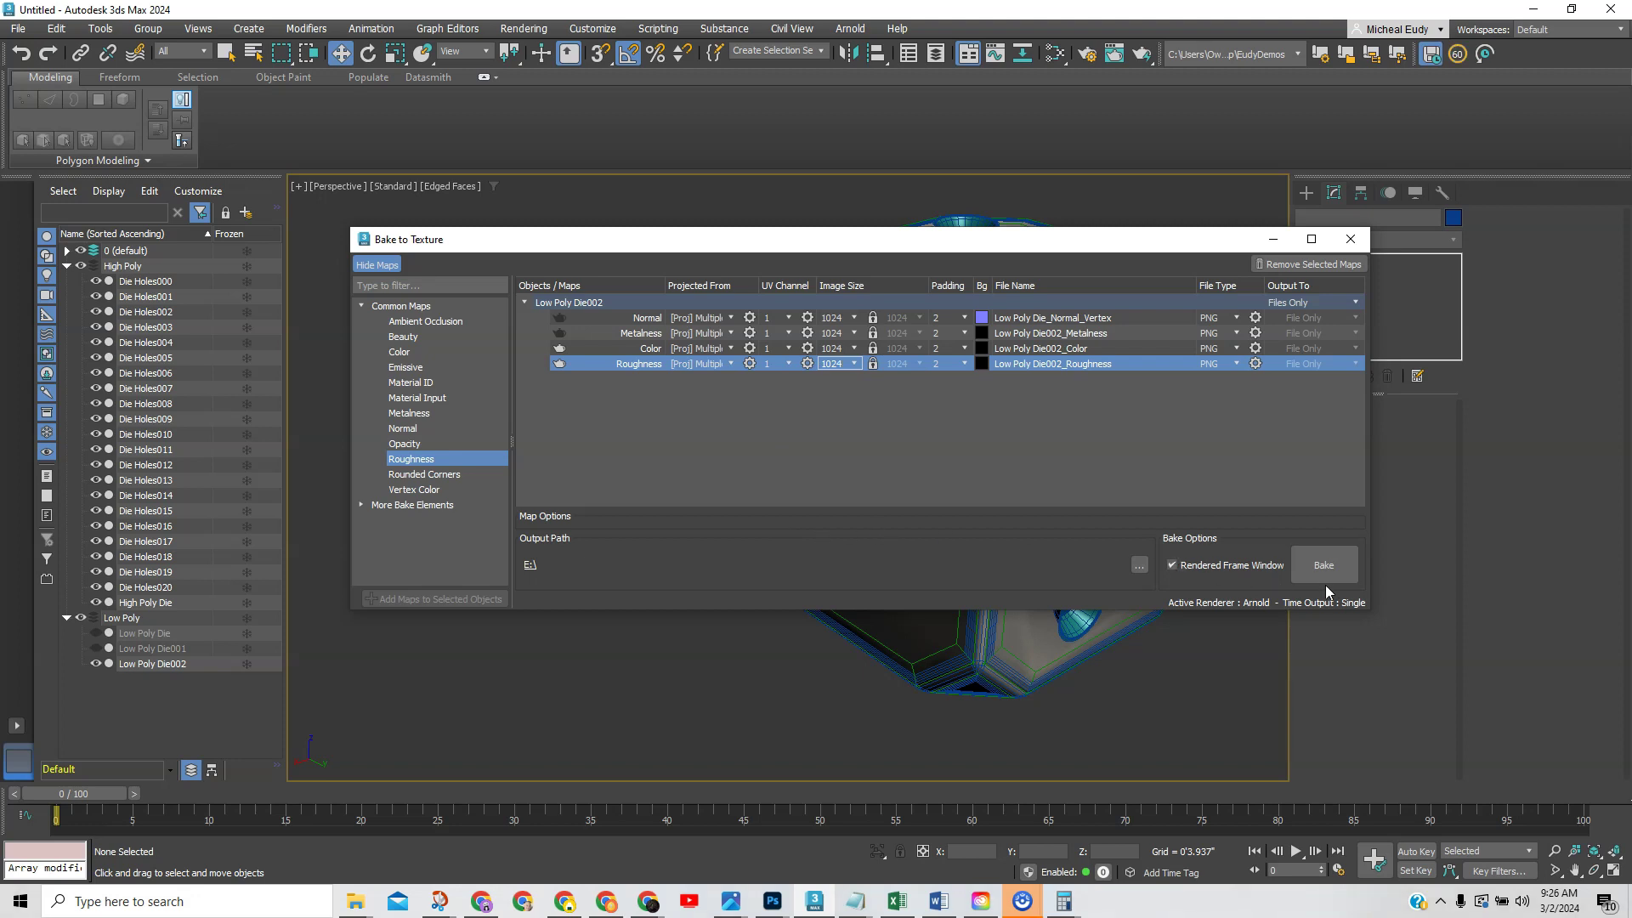
click(563, 348)
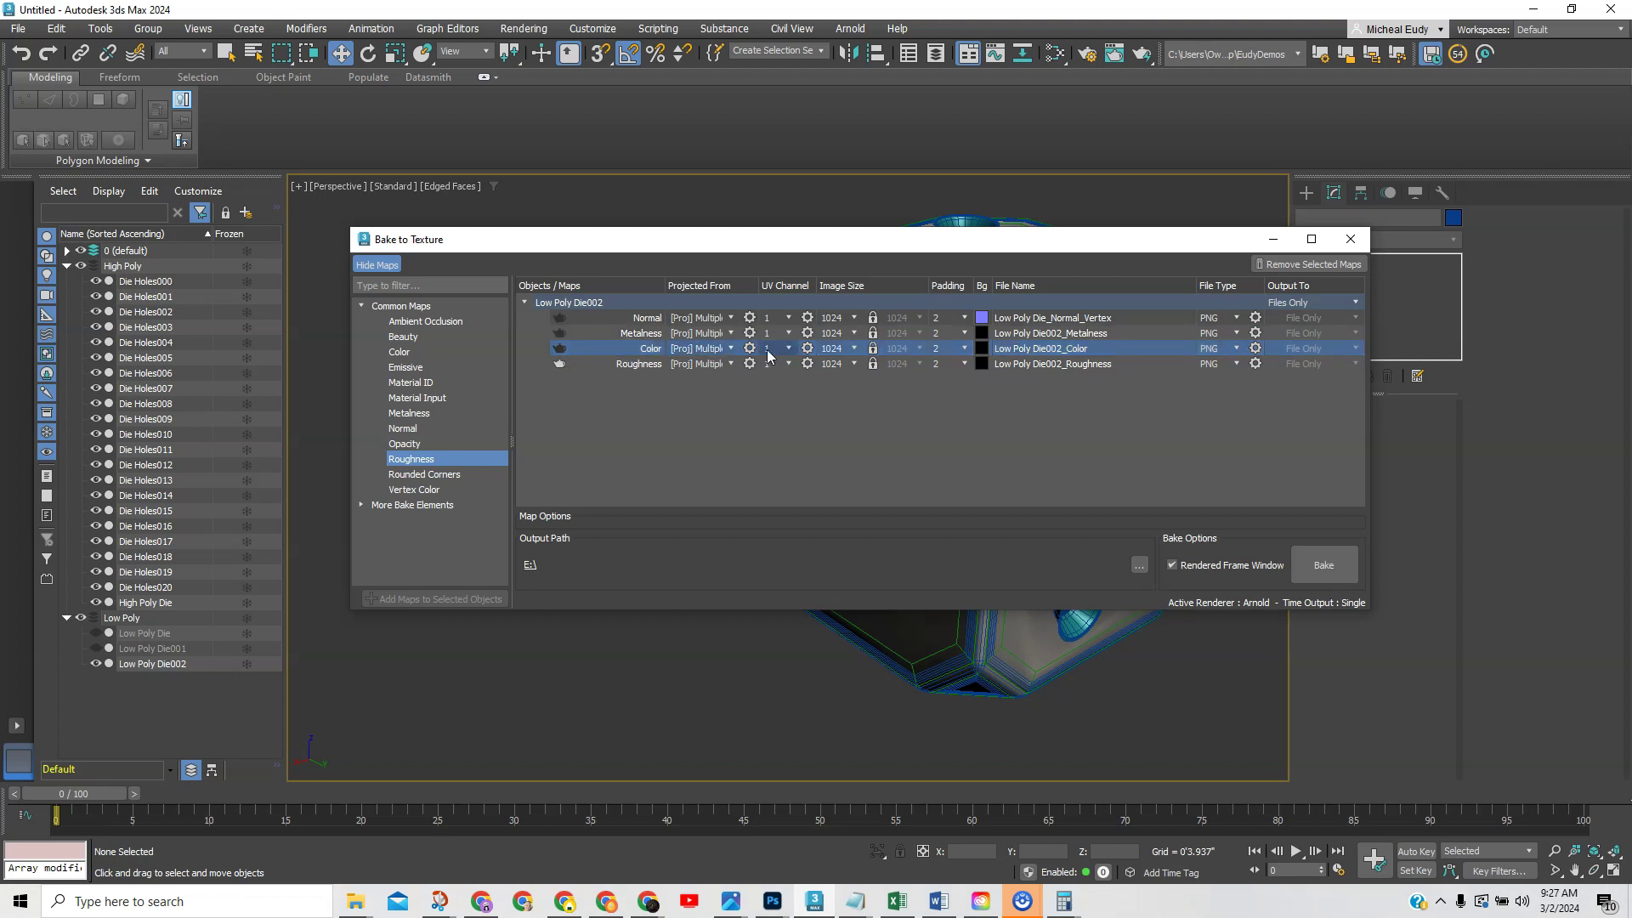
click(1324, 564)
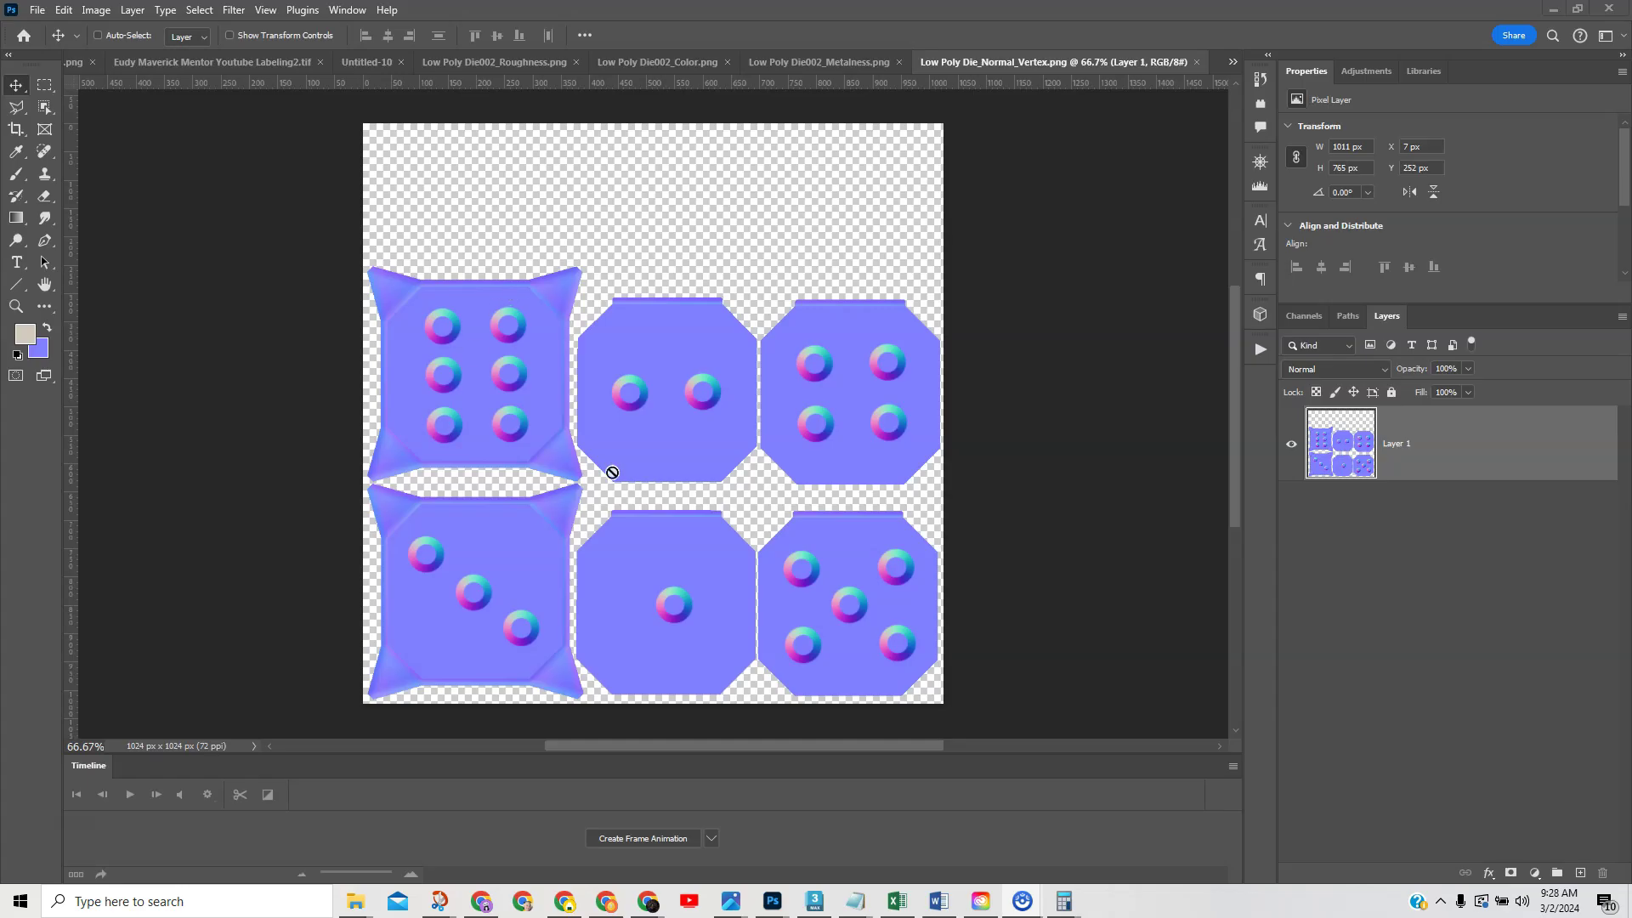
In Photoshop, add a layer beneath the die faces in Low Poly Die_Normal_Vertex.png and fill it with #8080ff
click(47, 328)
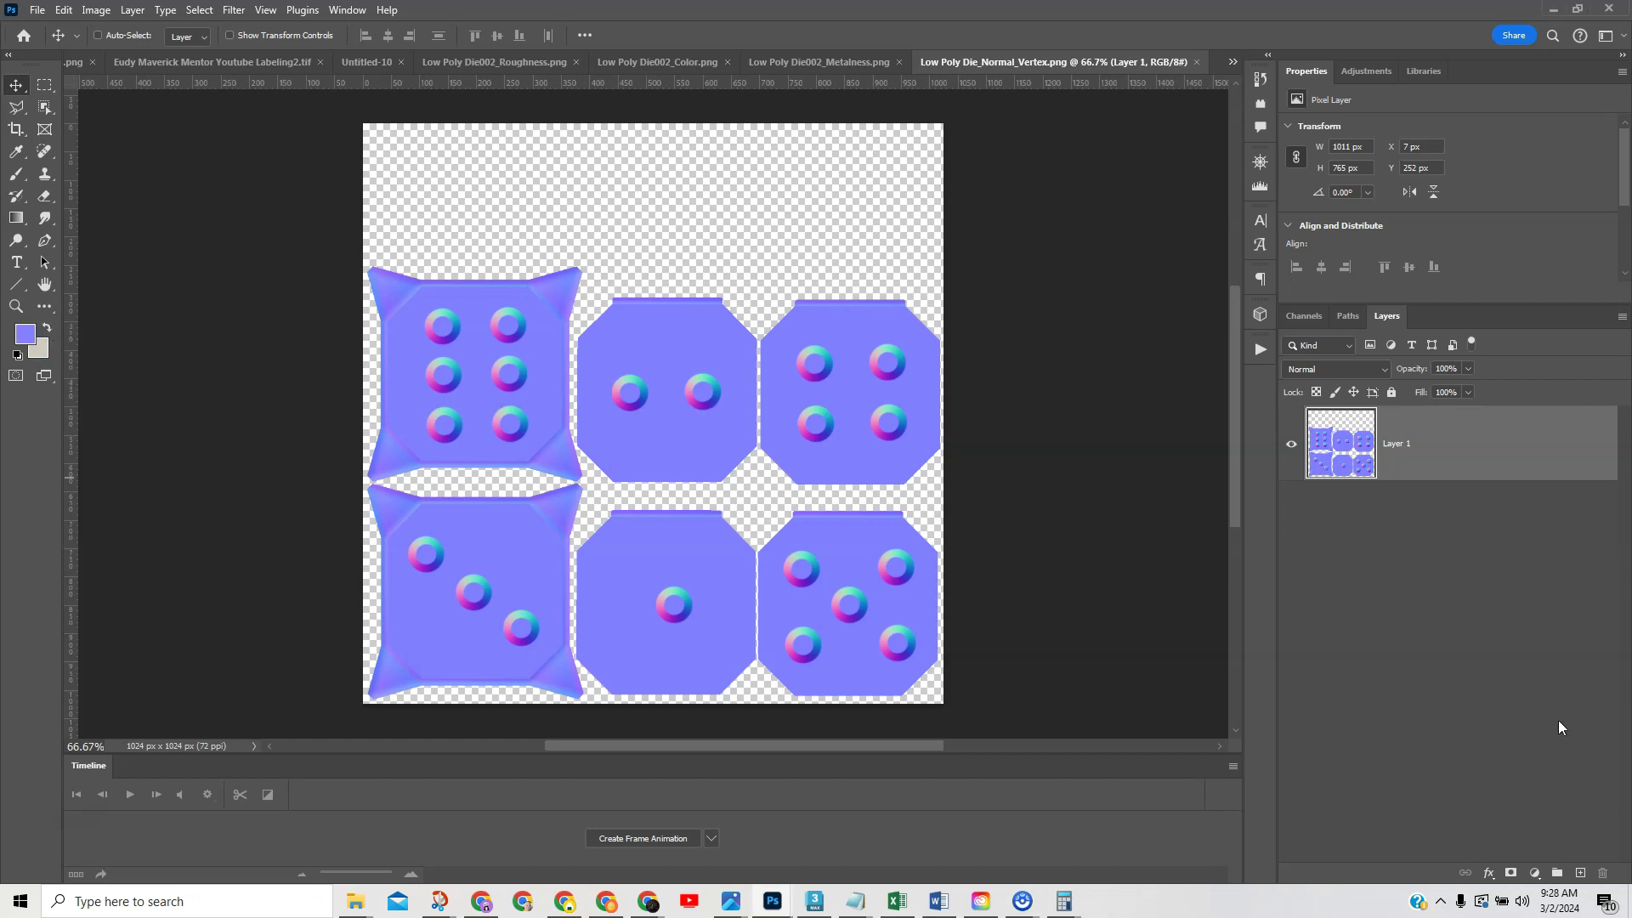
click(1580, 874)
drag(1459, 455, 1435, 570)
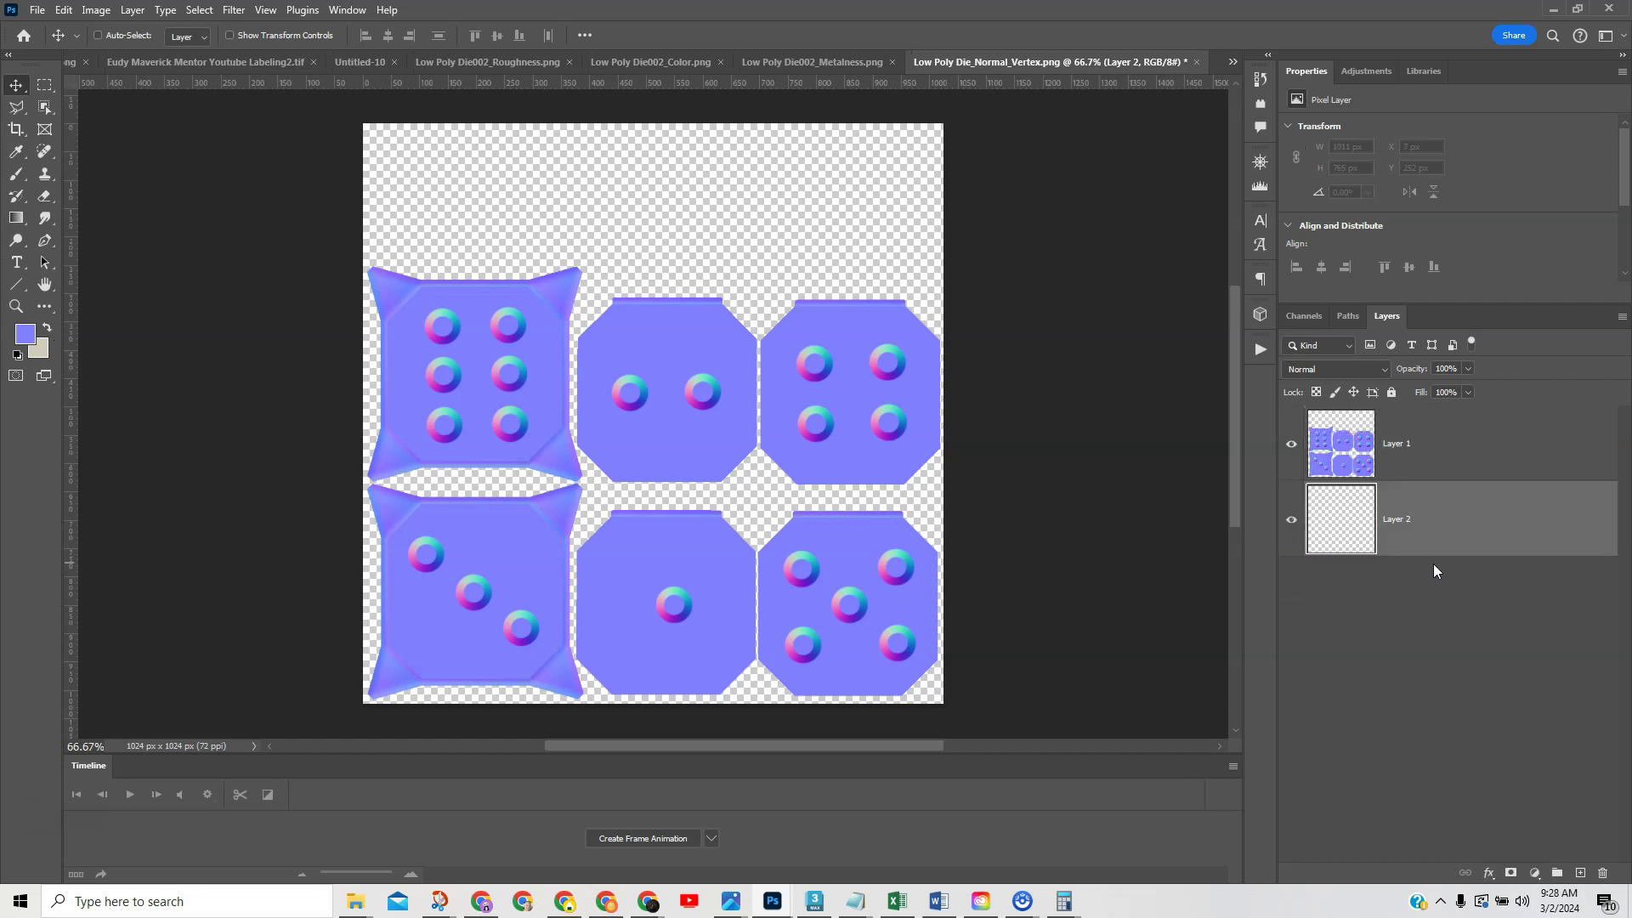
click(25, 335)
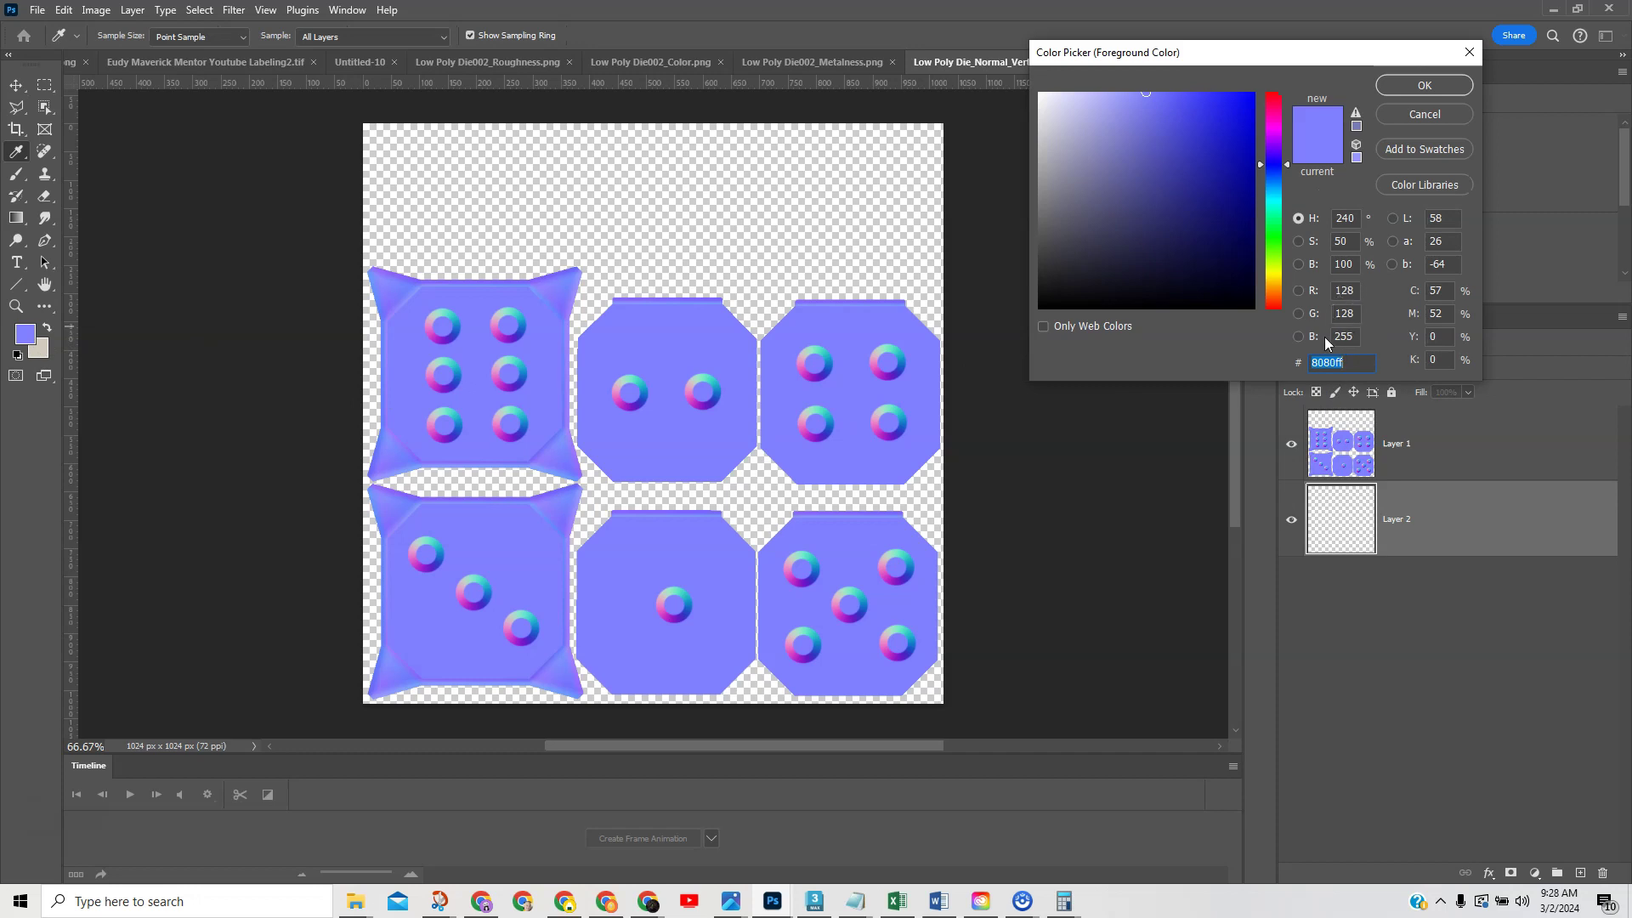
click(1422, 86)
key(v)
key(alt+BackSpace)
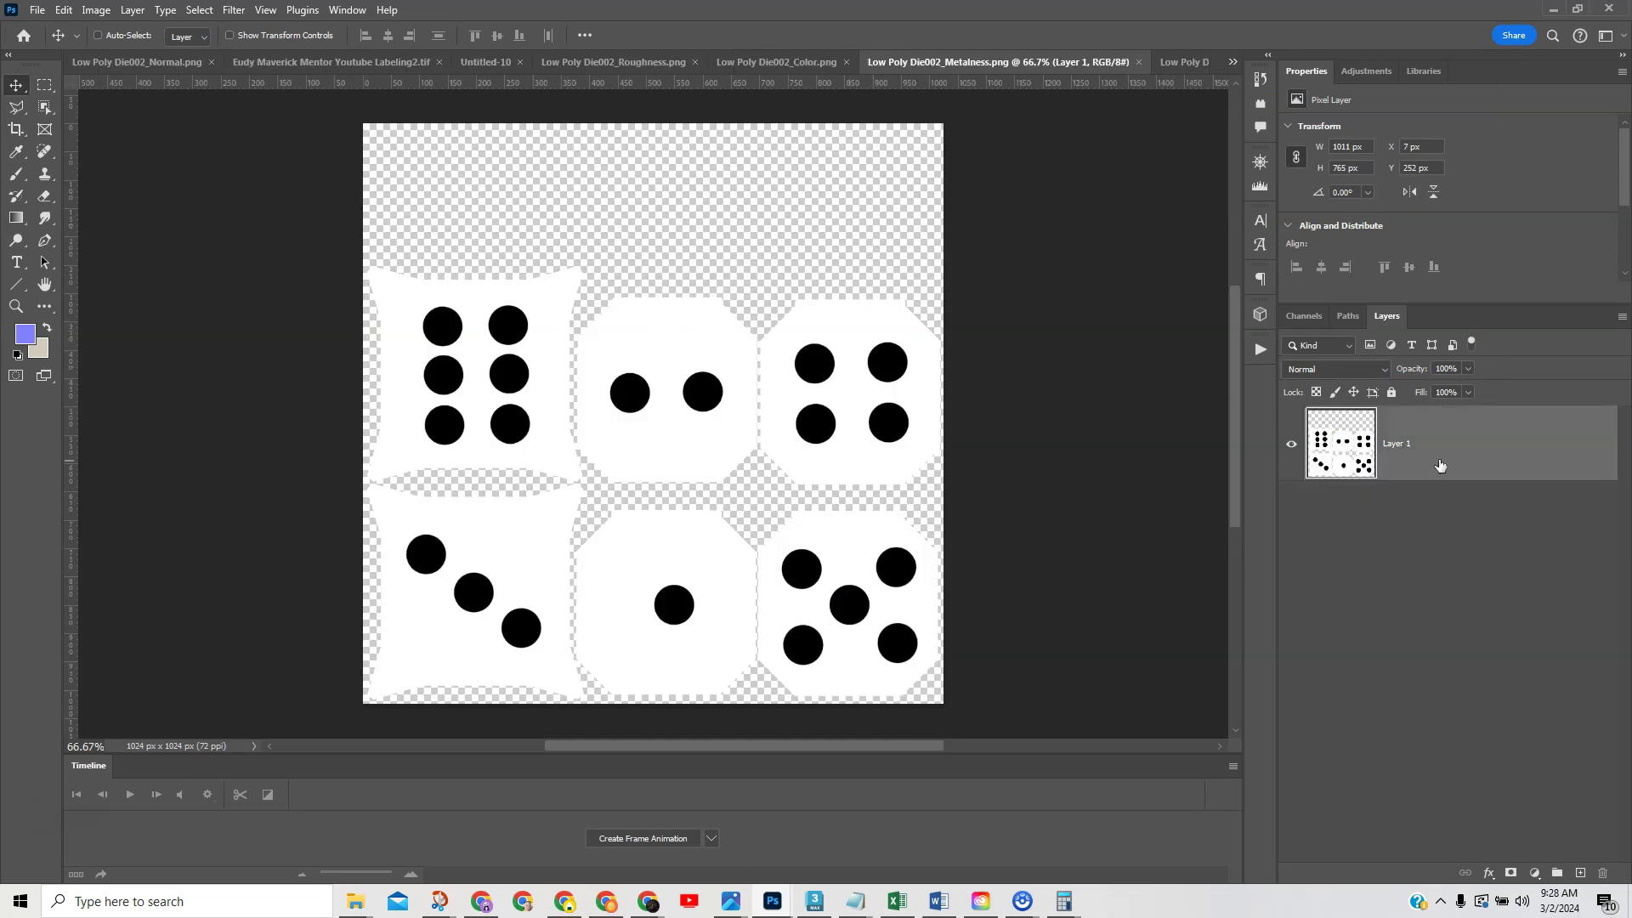
Add a layer beneath the die faces in Low Poly Die002_Metalness.png and fill it with black
click(1581, 873)
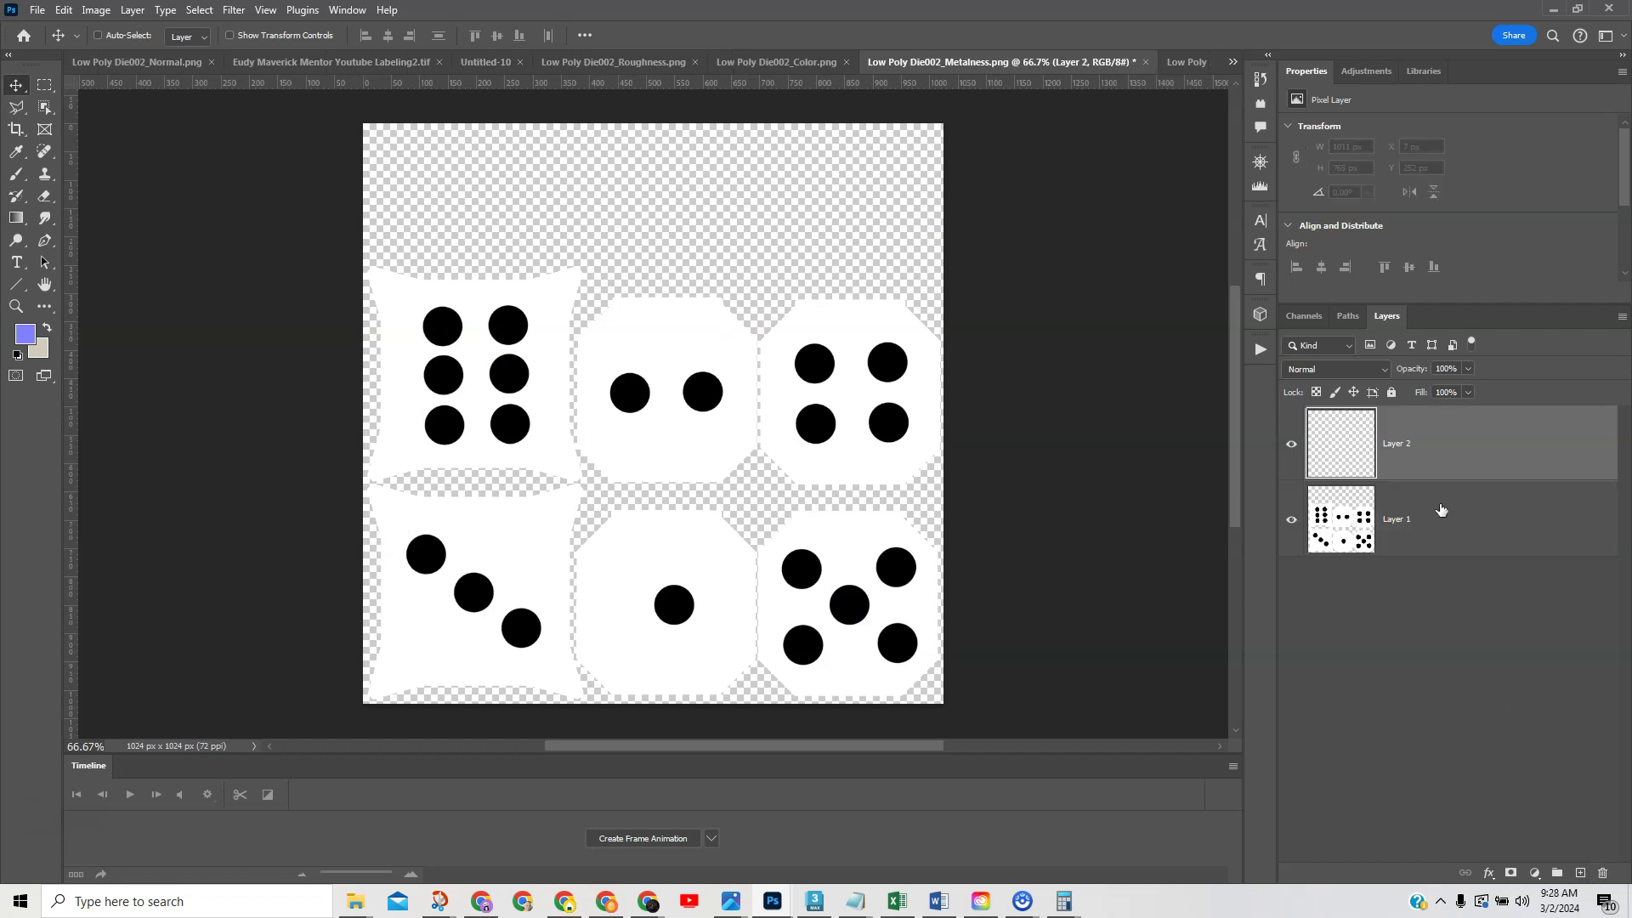
drag(1457, 457, 1454, 601)
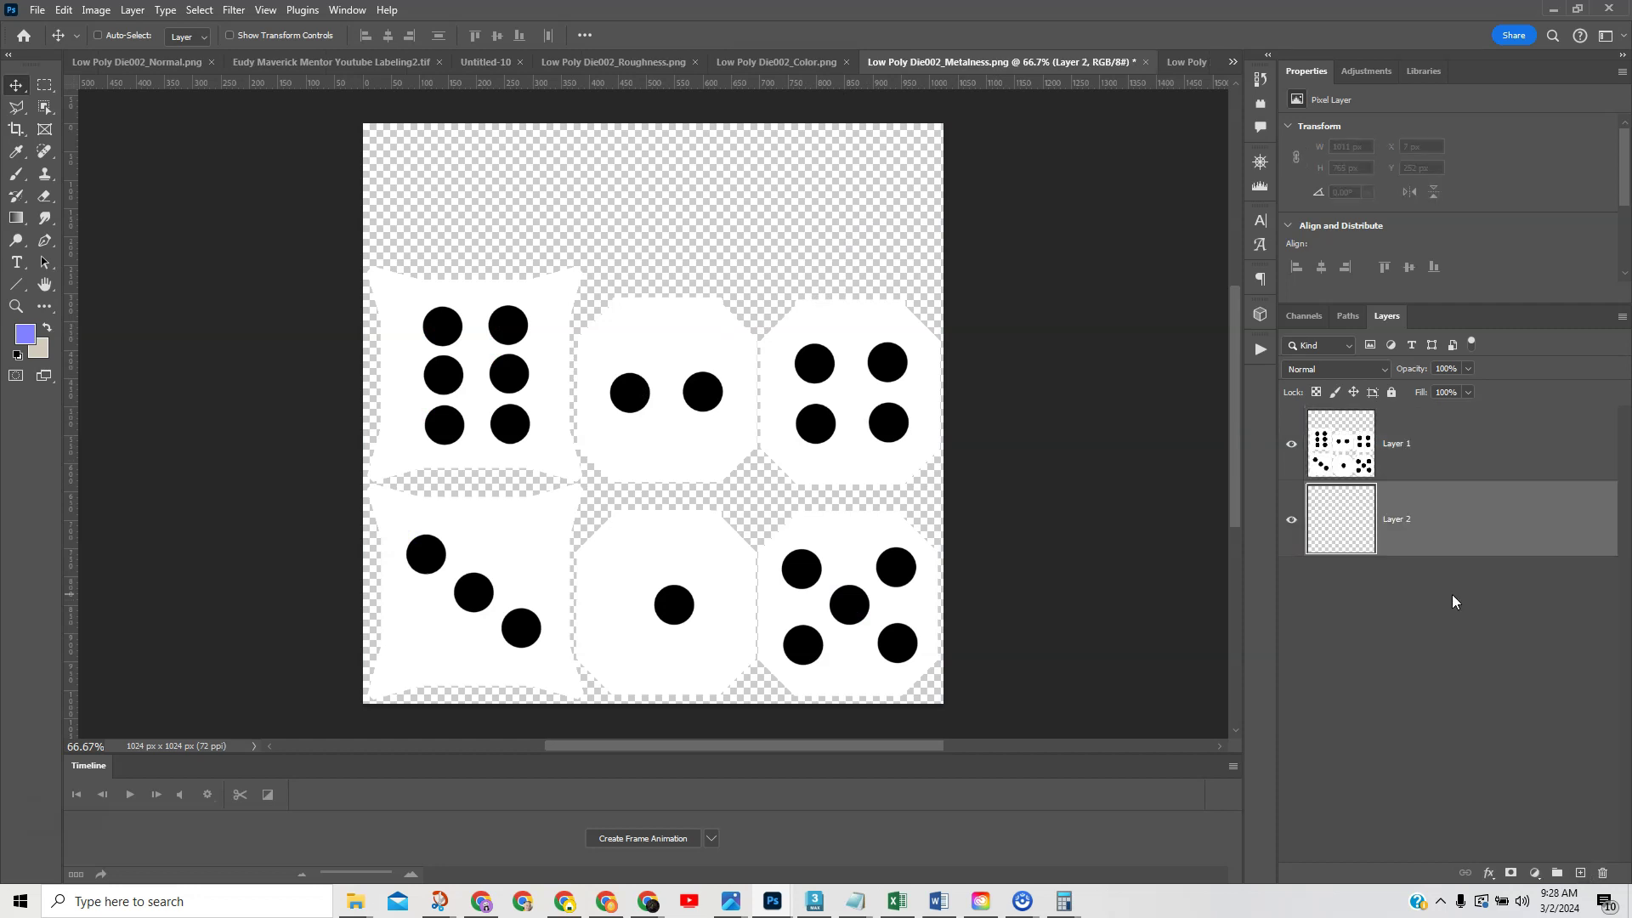
click(18, 357)
key(alt+BackSpace)
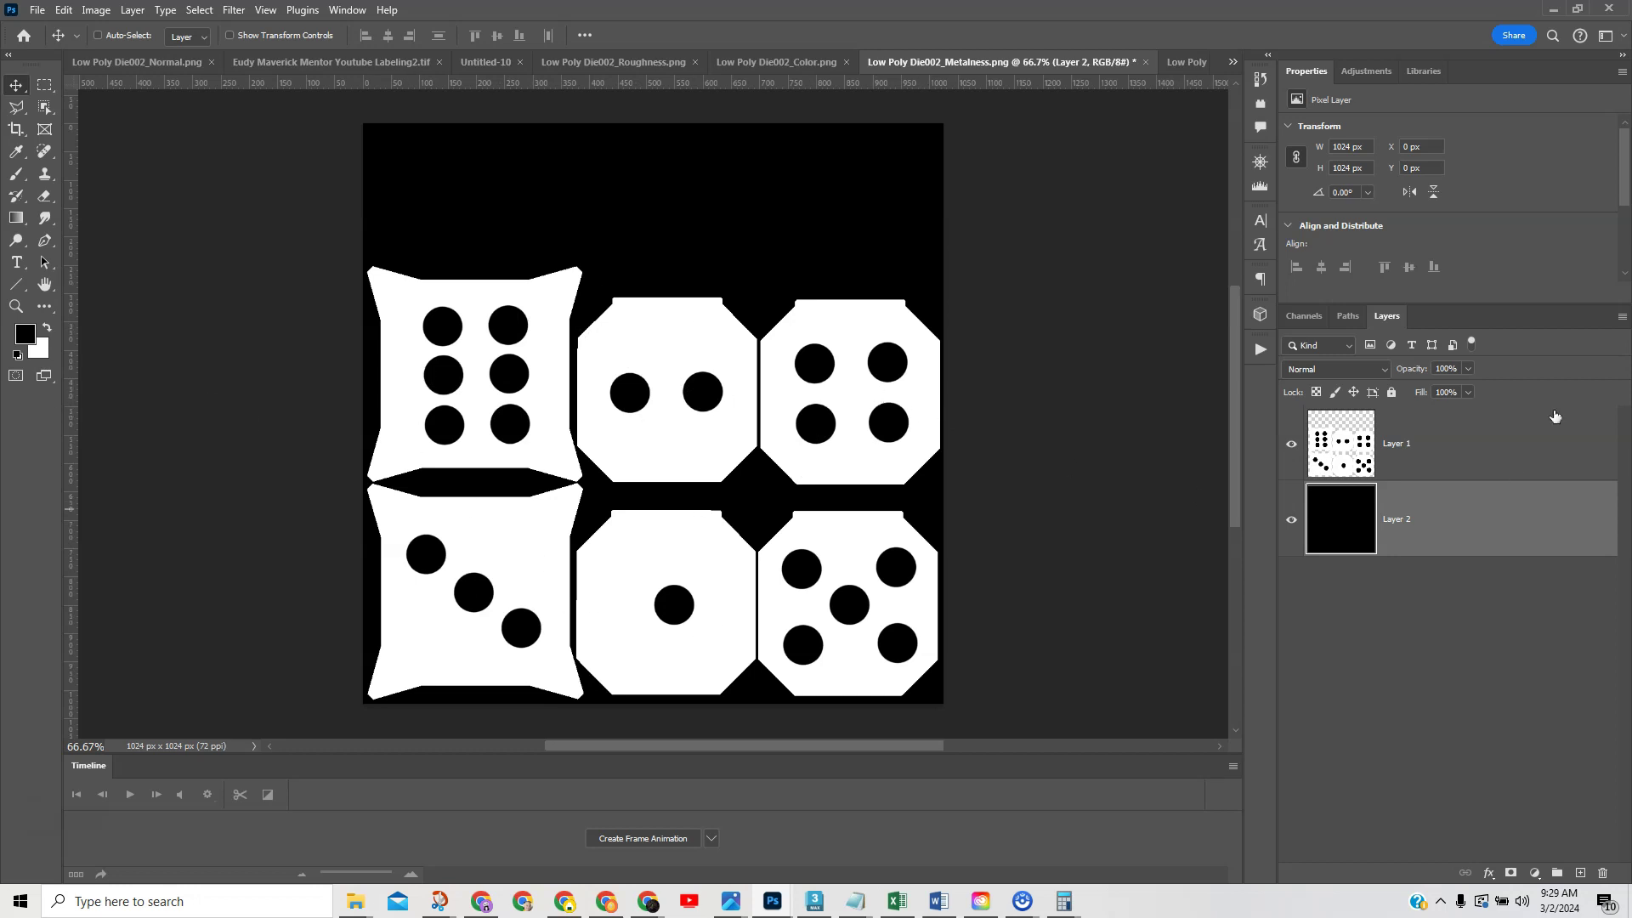
Add a black-filled layer beneath the die faces in Low Poly Die002_Color.png
click(774, 61)
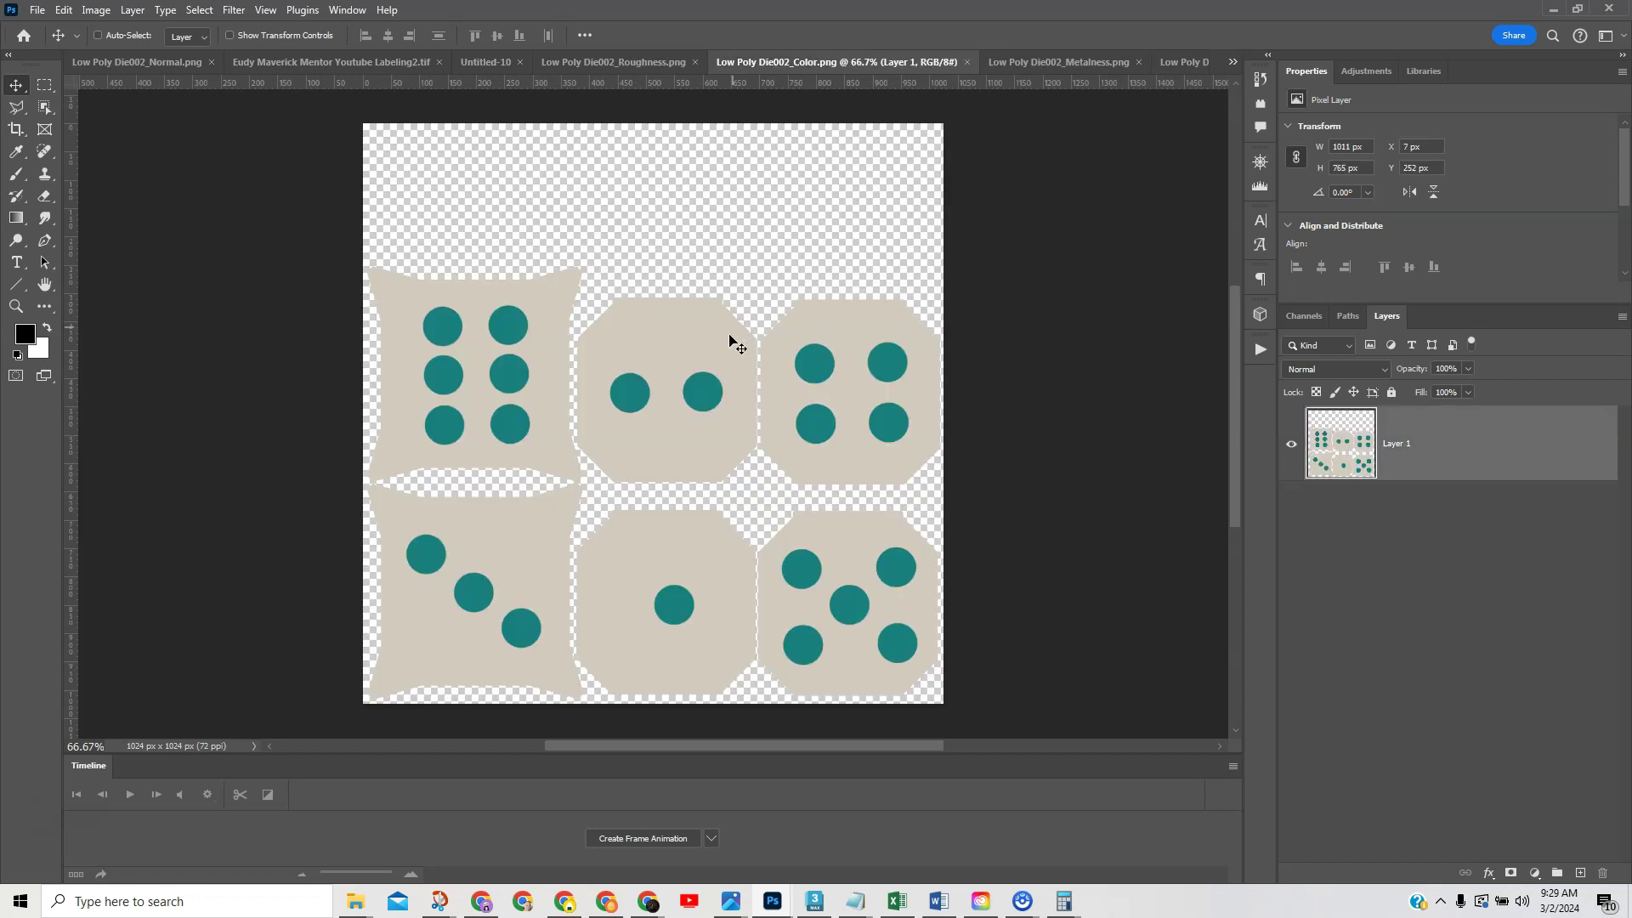
click(1581, 875)
drag(1454, 444, 1455, 575)
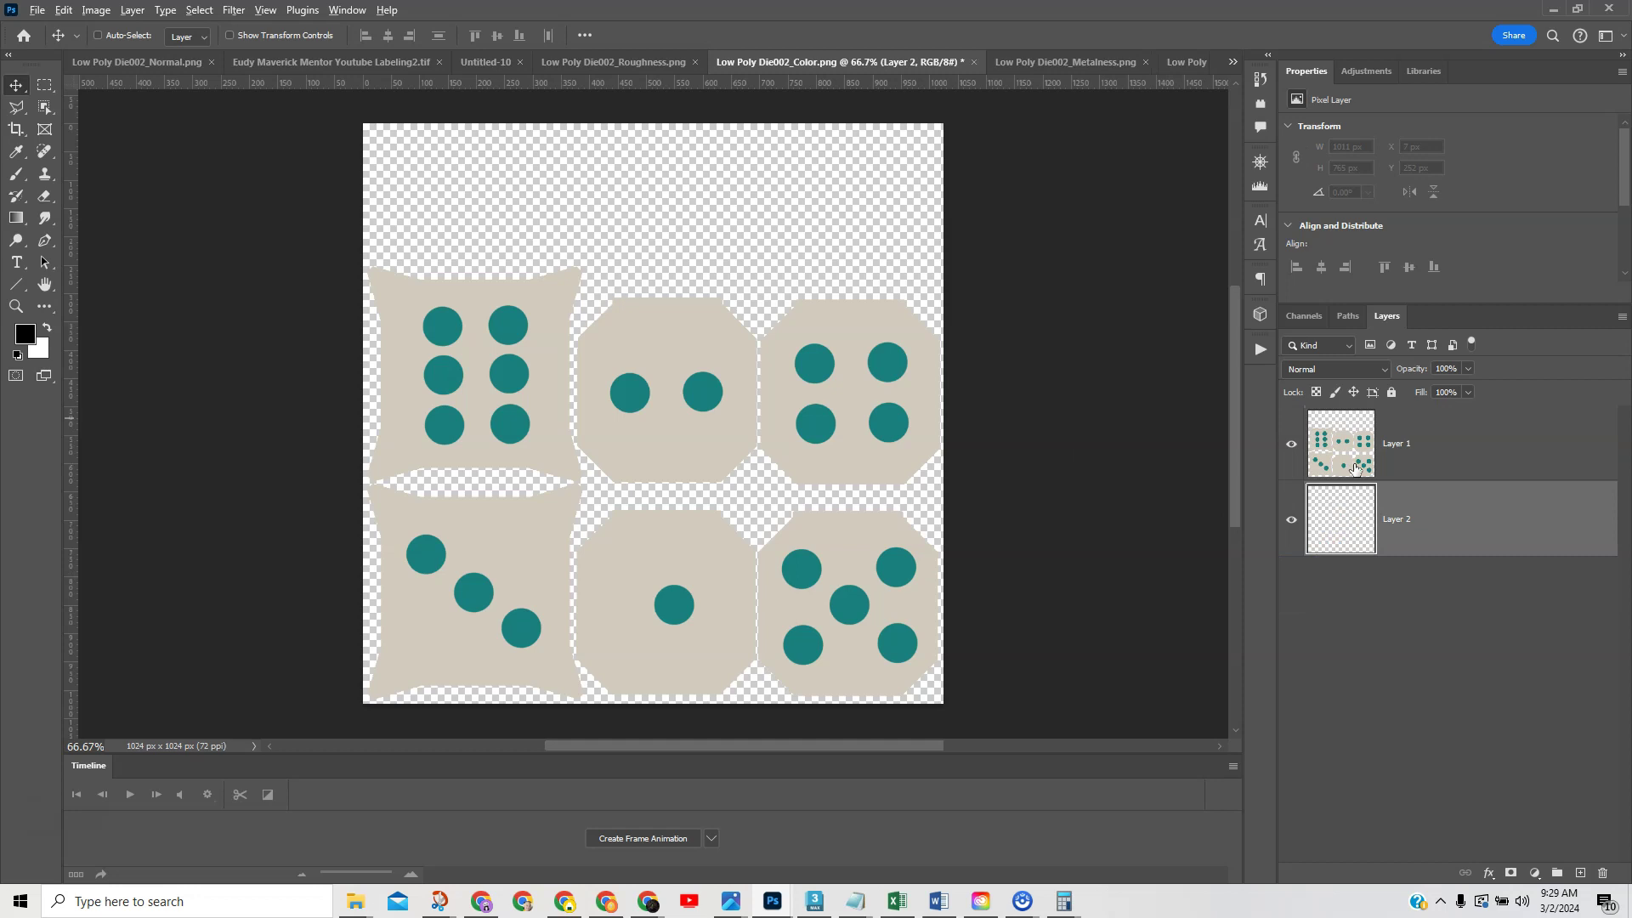
key(alt+BackSpace)
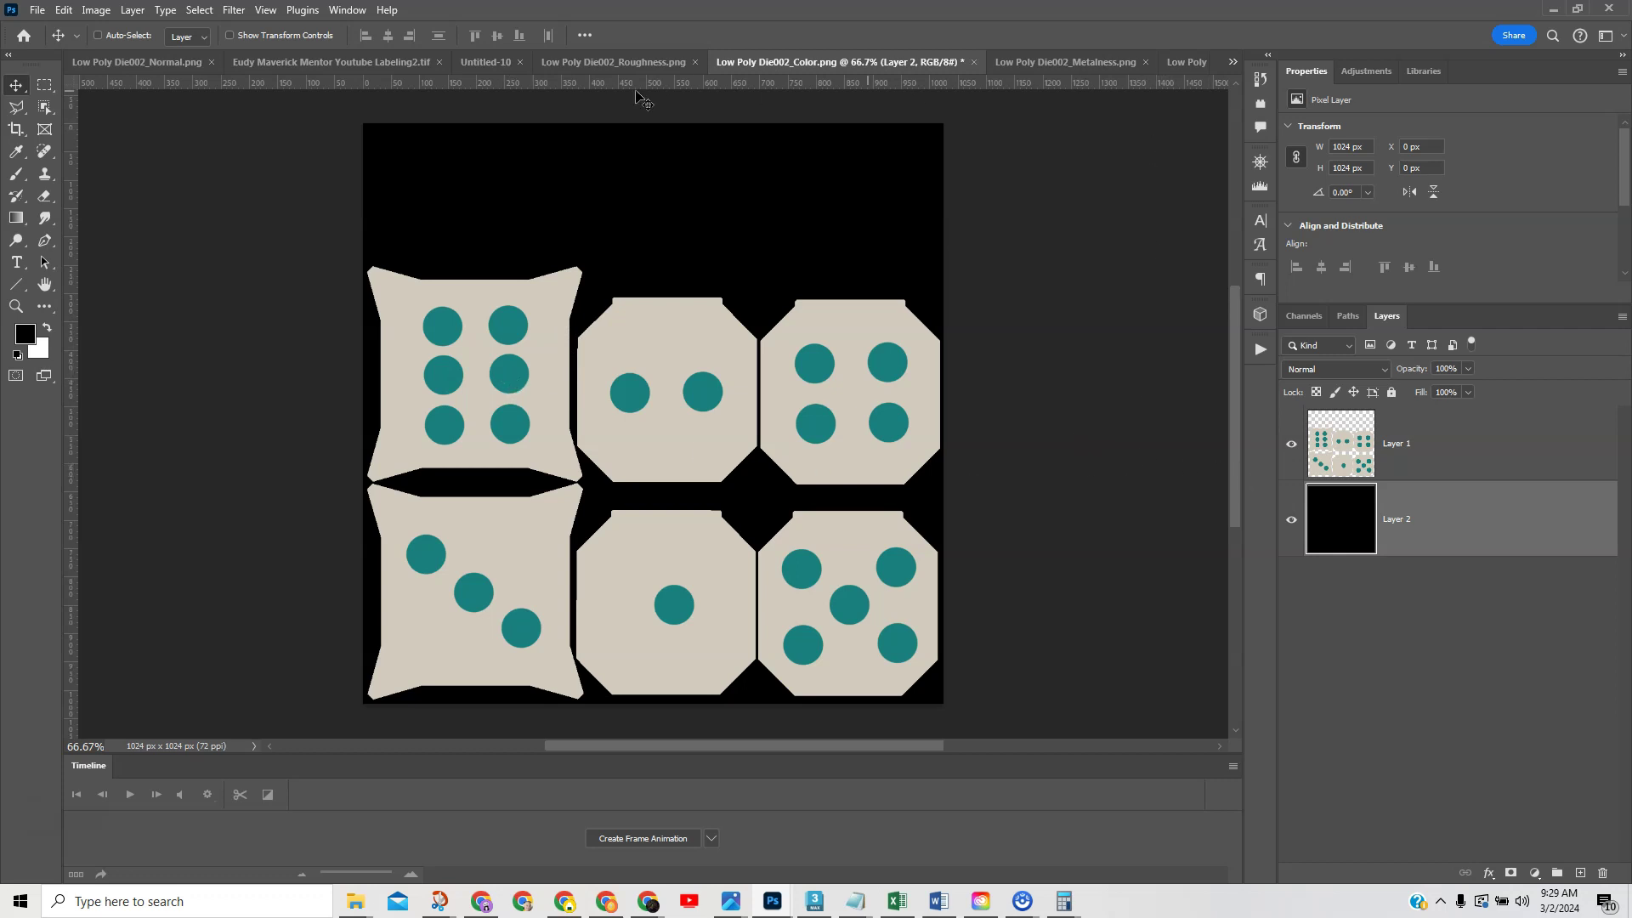
Back the die faces in Low Poly Die002_Roughness.png with a new bottom layer filled with black
click(589, 64)
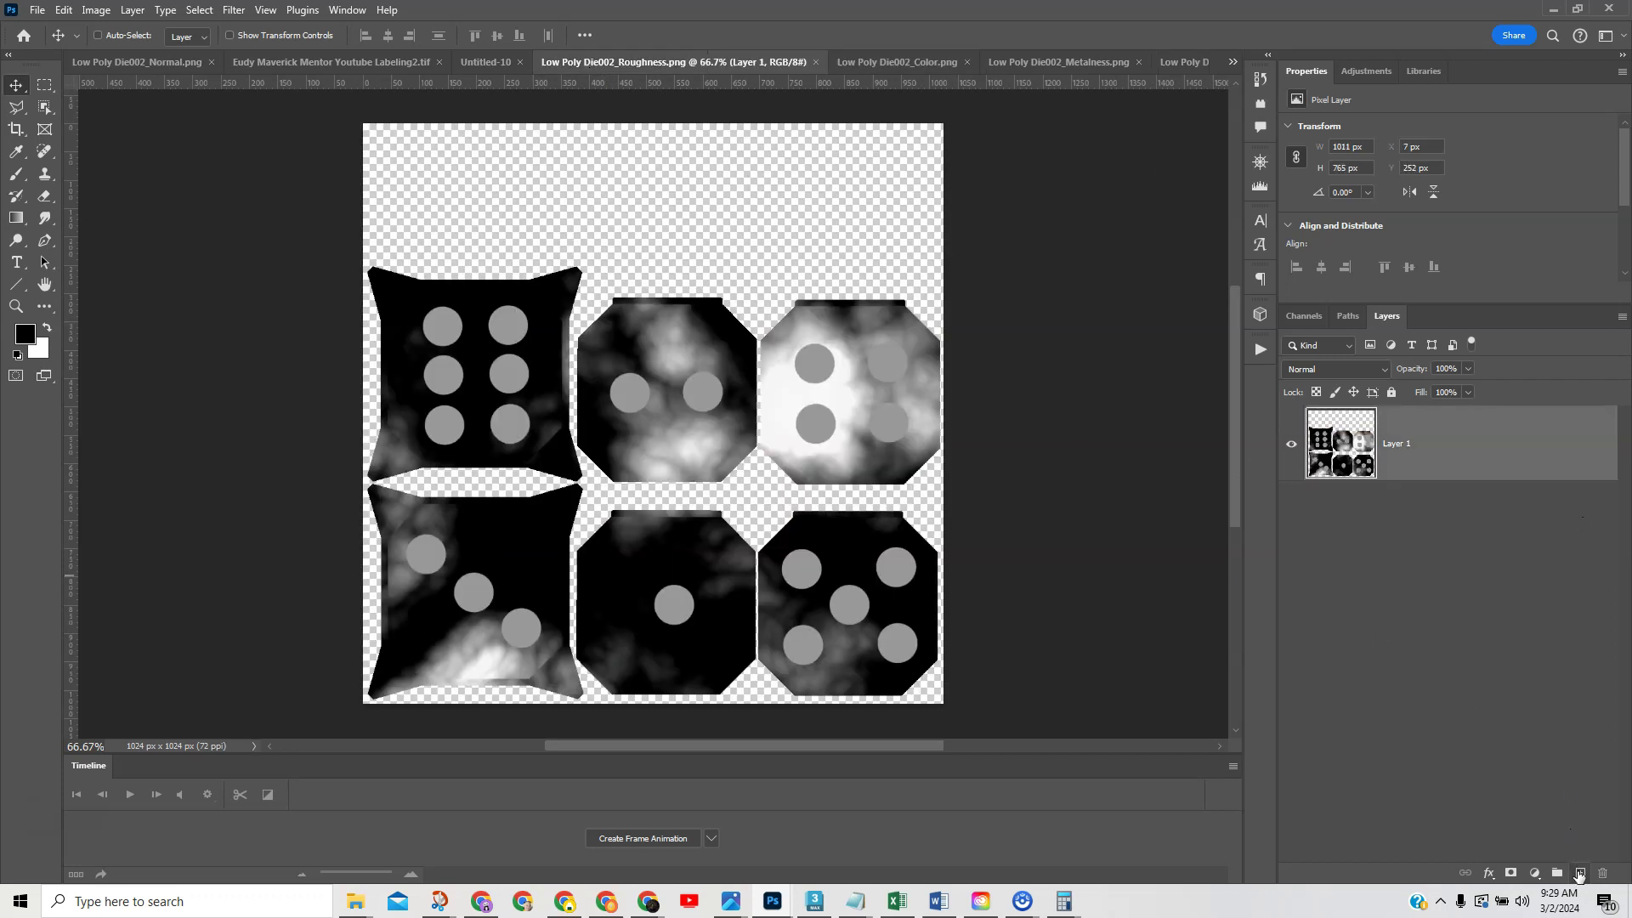
click(1580, 873)
drag(1435, 455, 1428, 576)
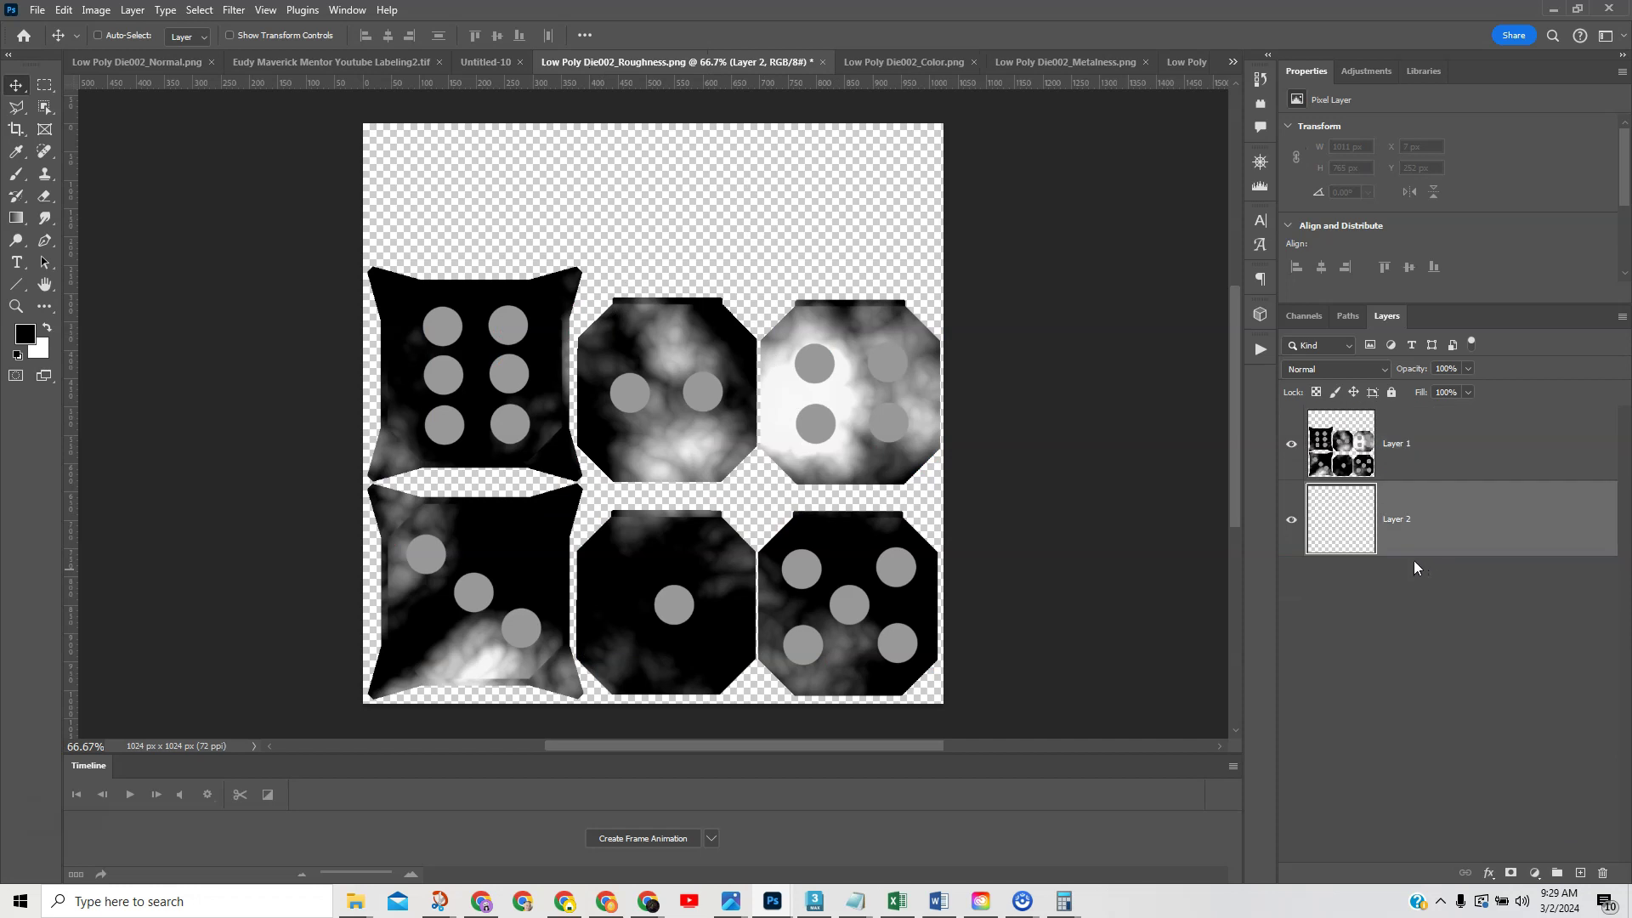
key(alt+BackSpace)
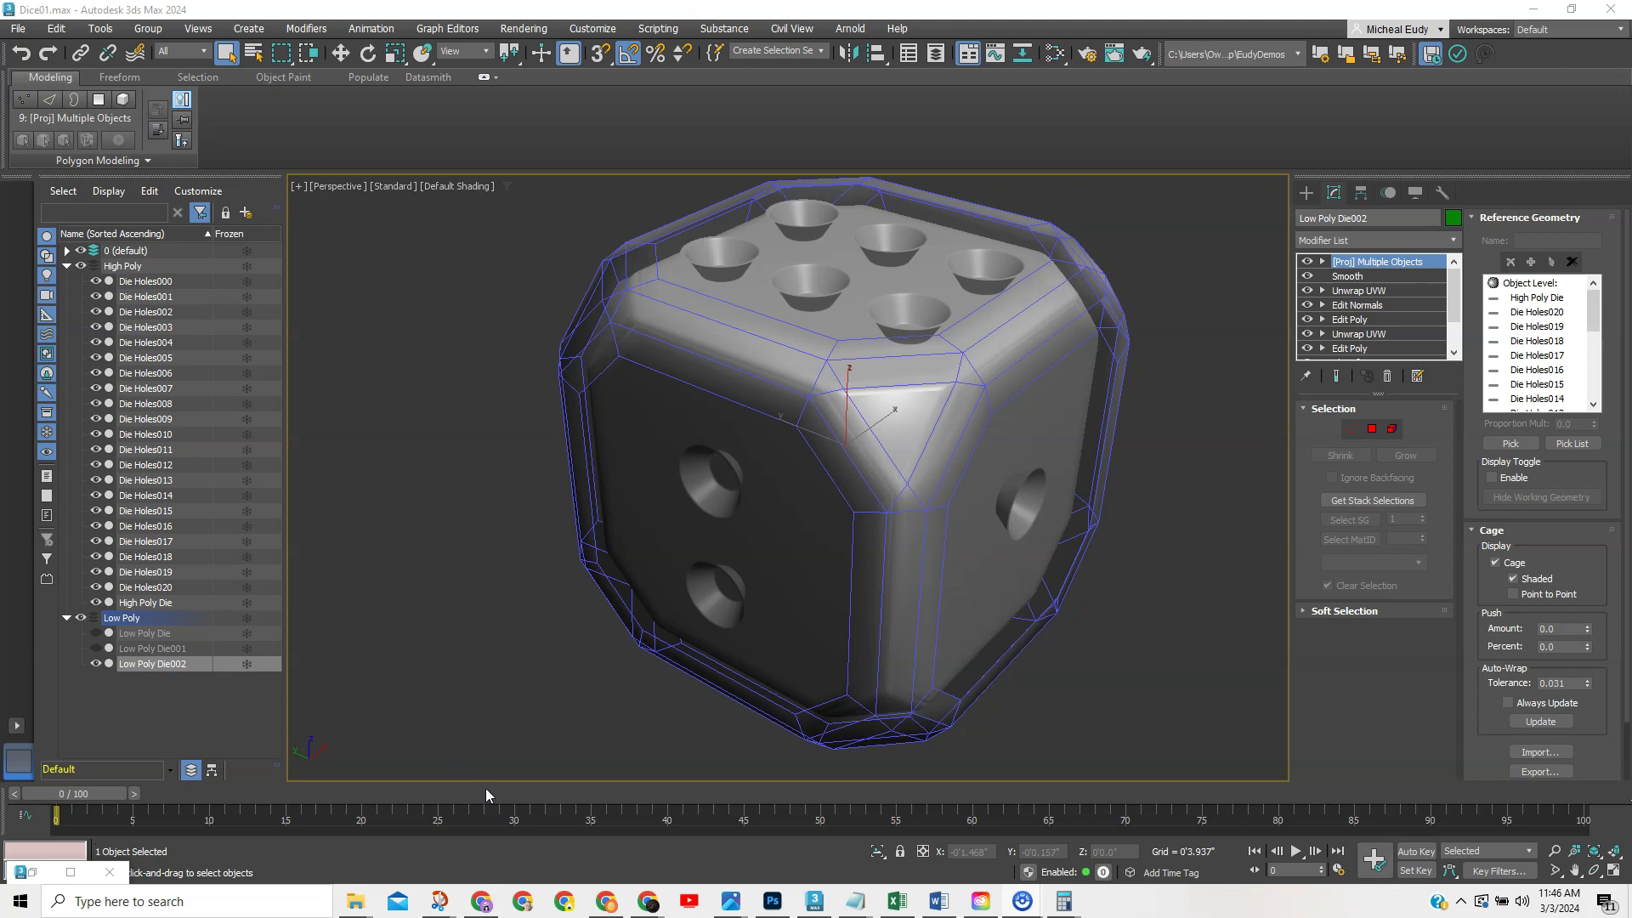
In 3ds Max, hide the High Poly layer and export the selected Low Poly Die002 as Dice_Updated.fbx in the export folder
click(81, 266)
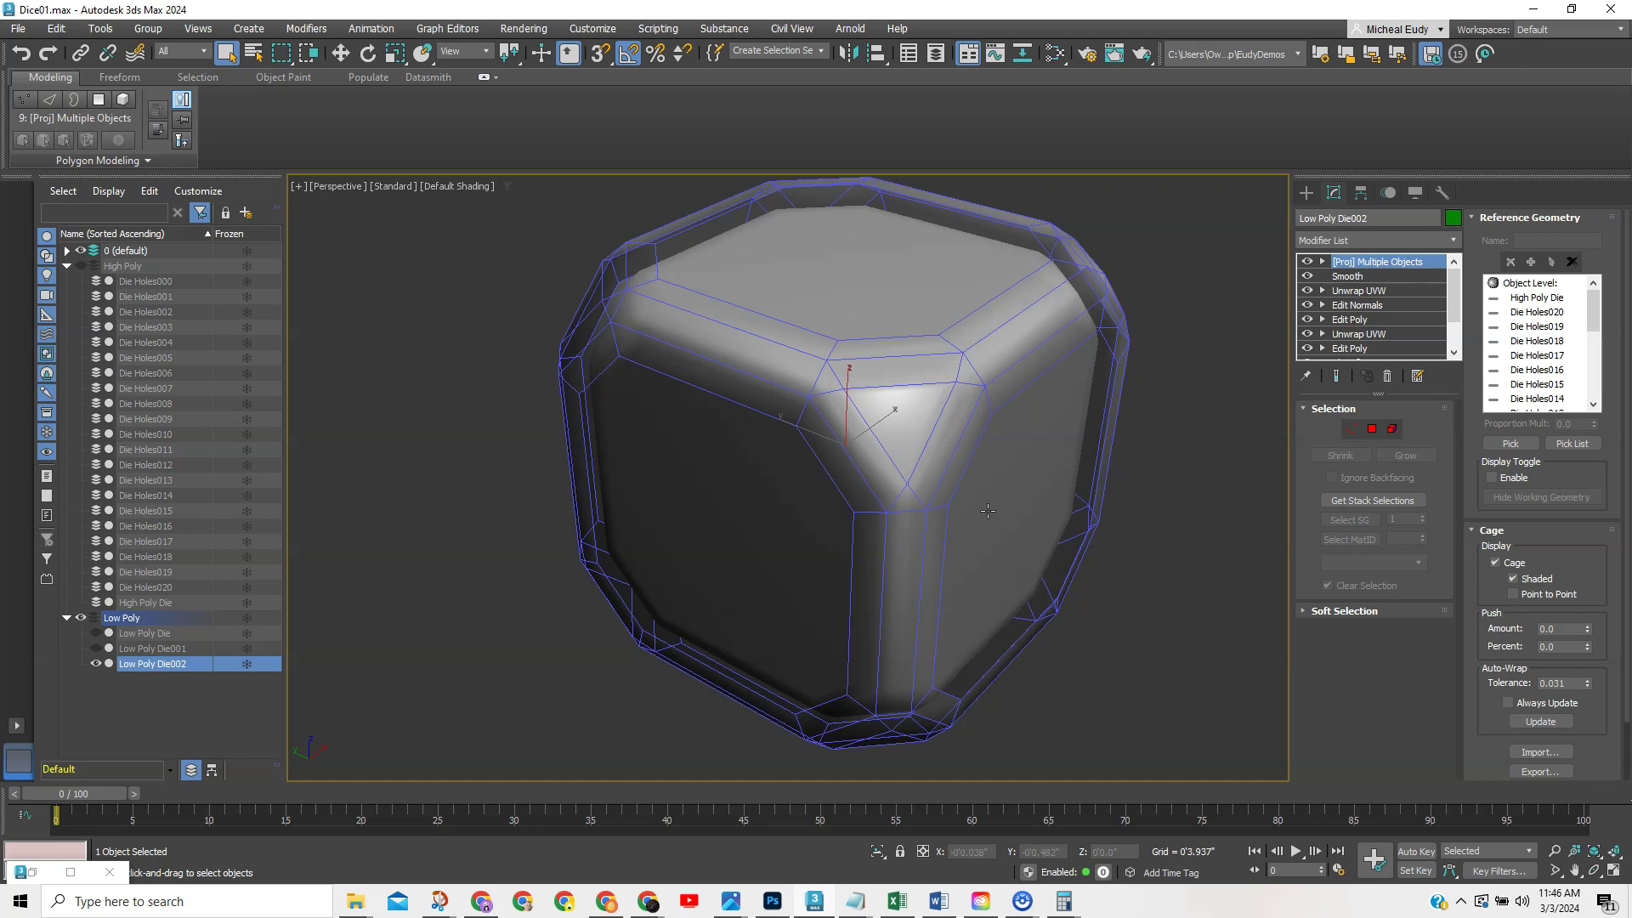
click(17, 28)
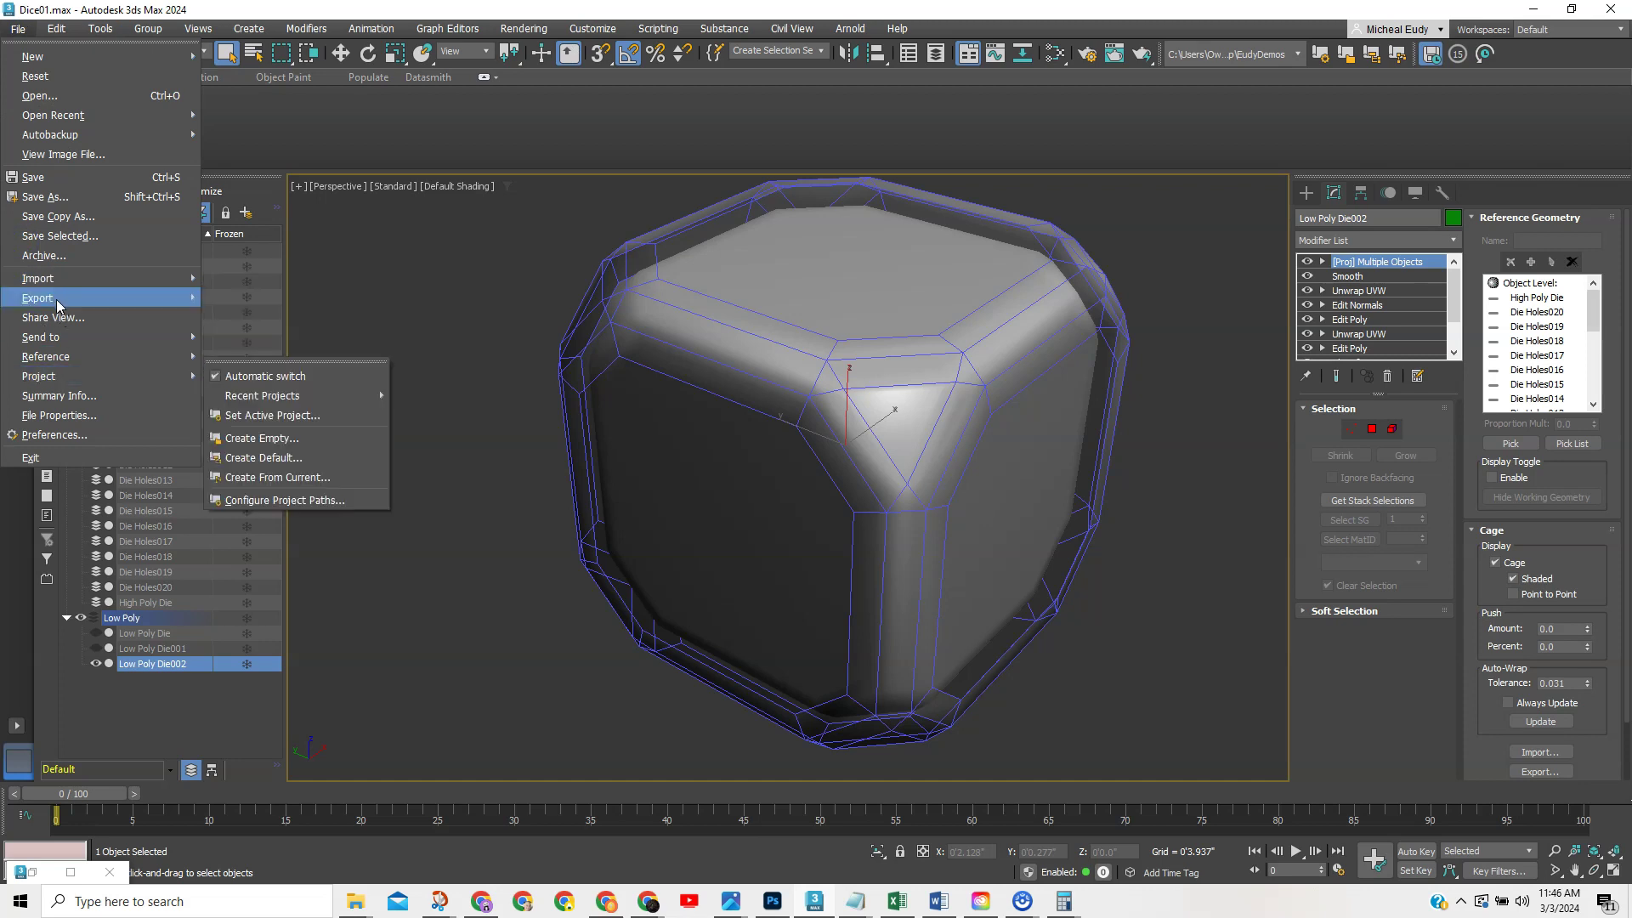
mouse_move(57, 300)
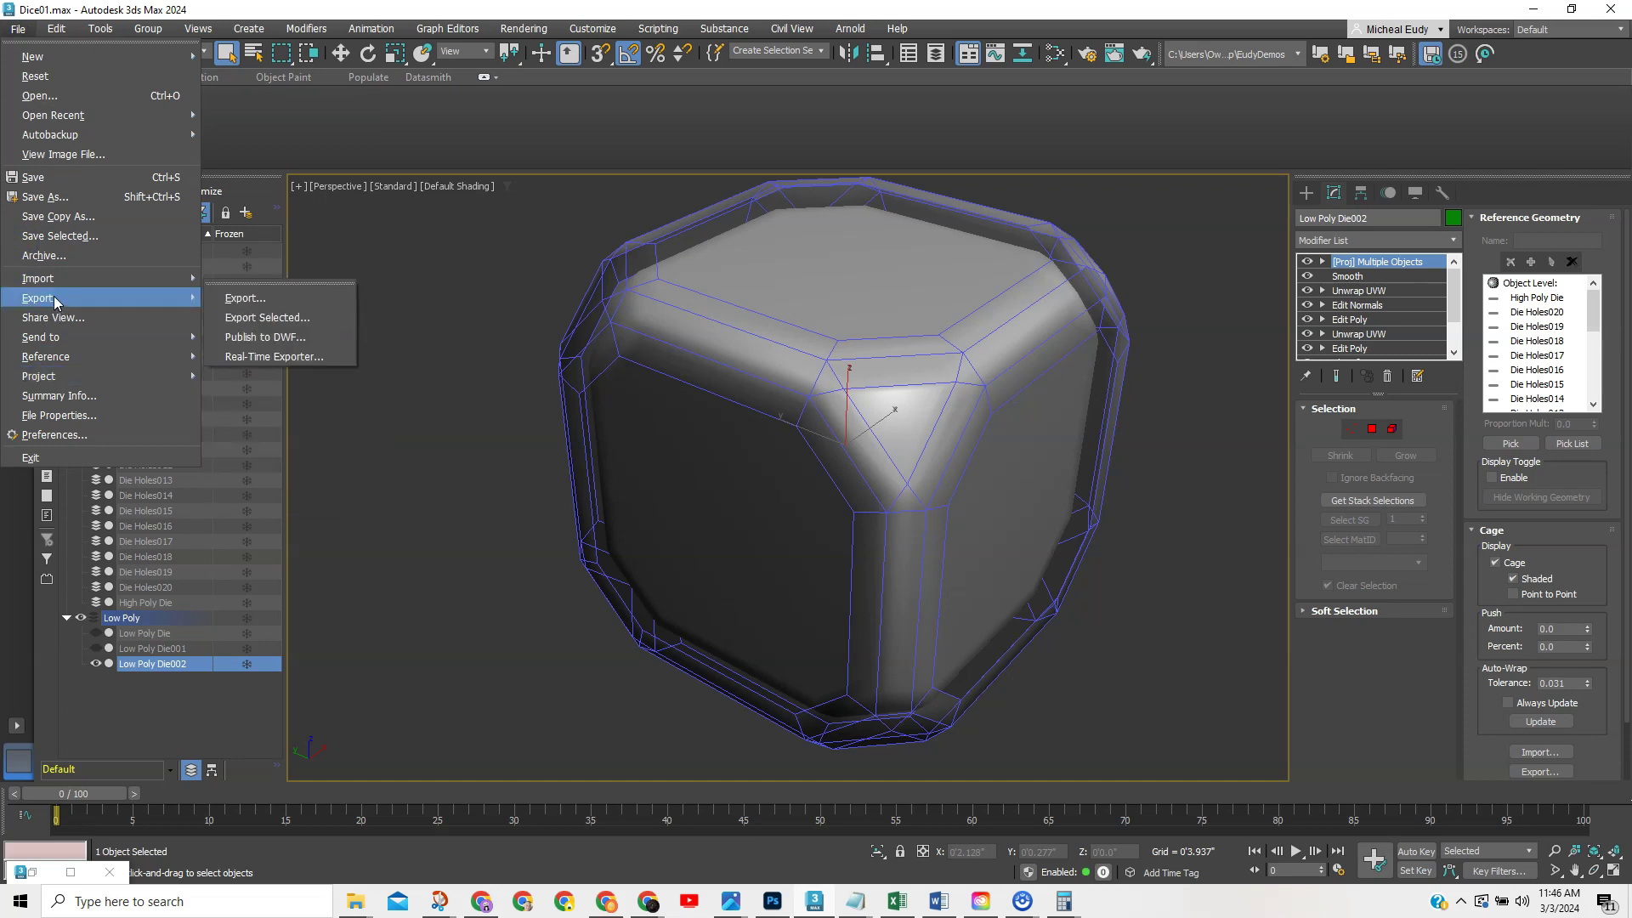
click(266, 318)
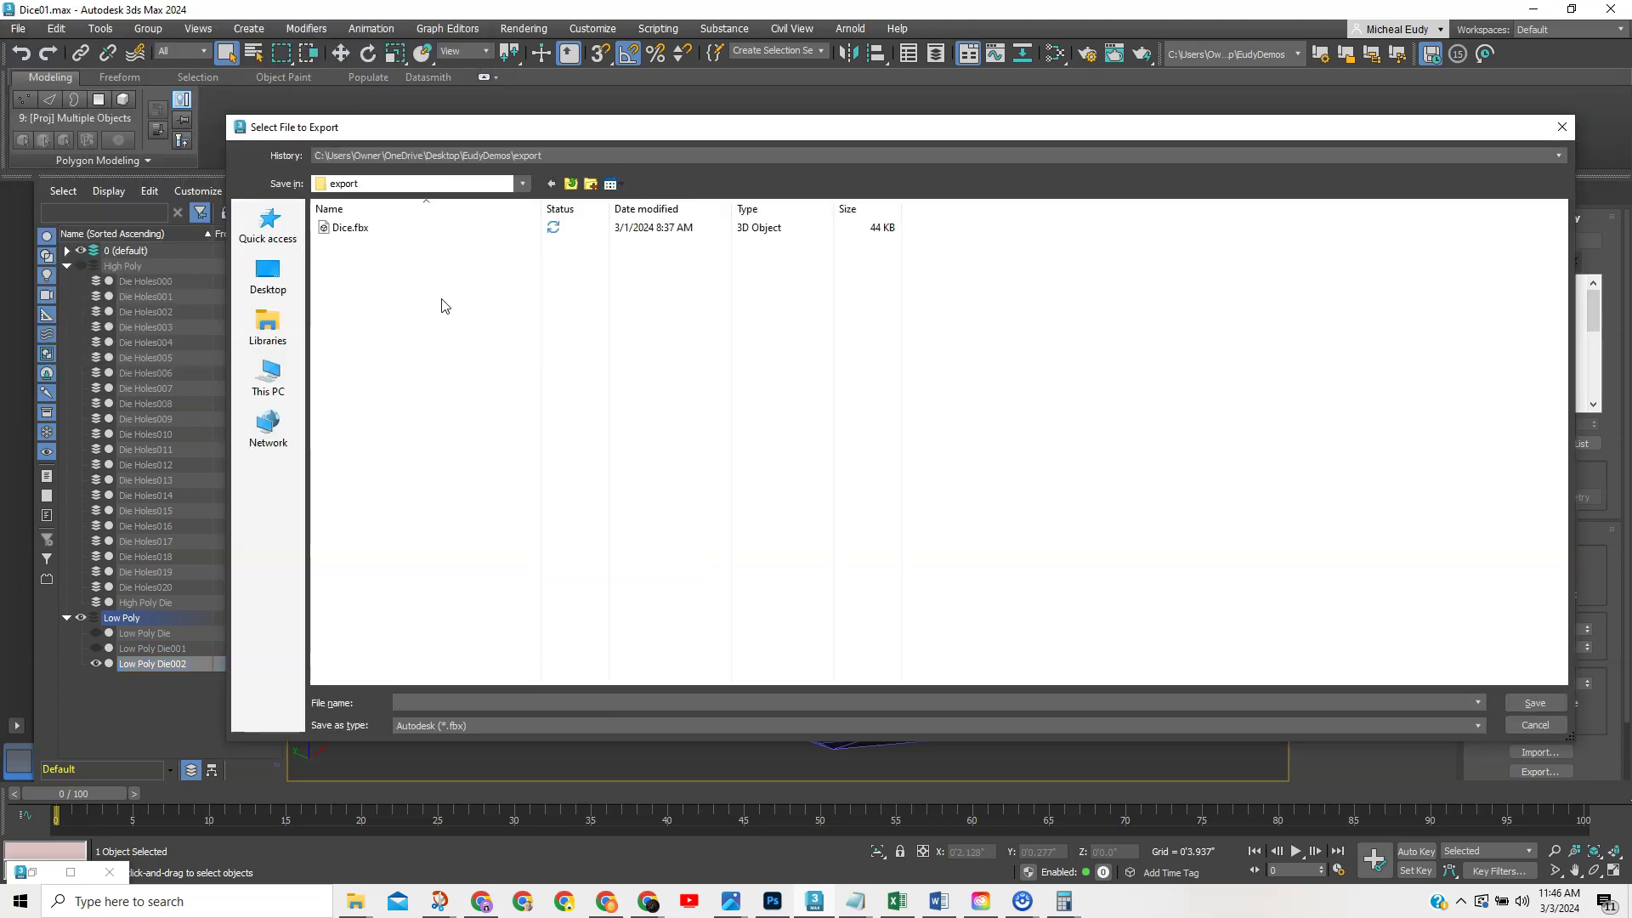
click(324, 228)
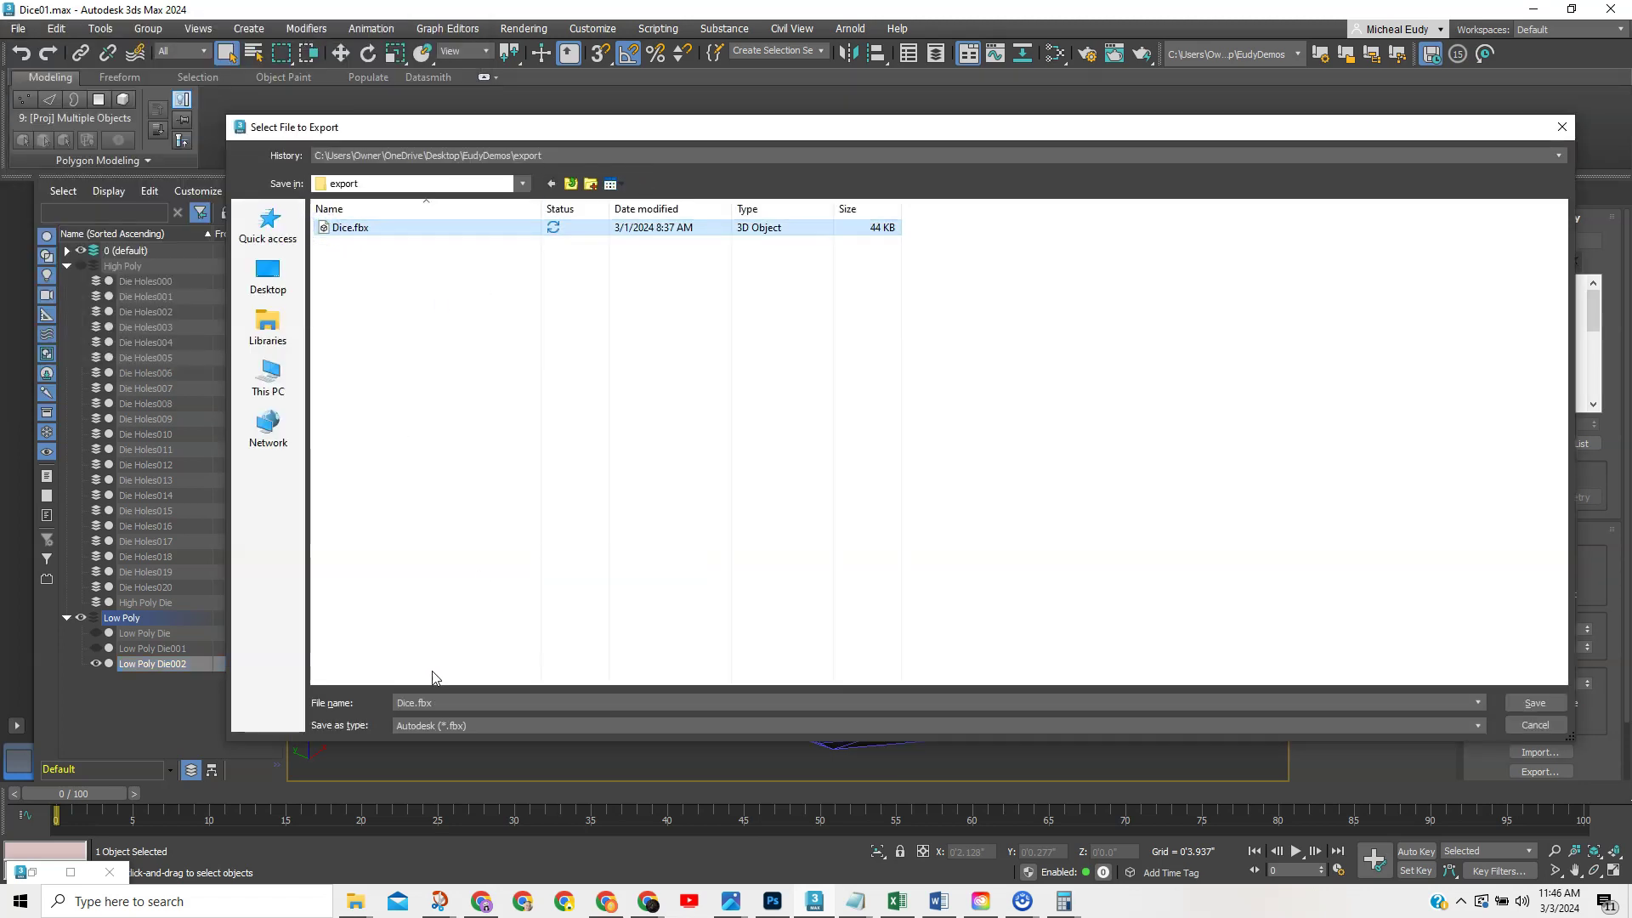
click(416, 703)
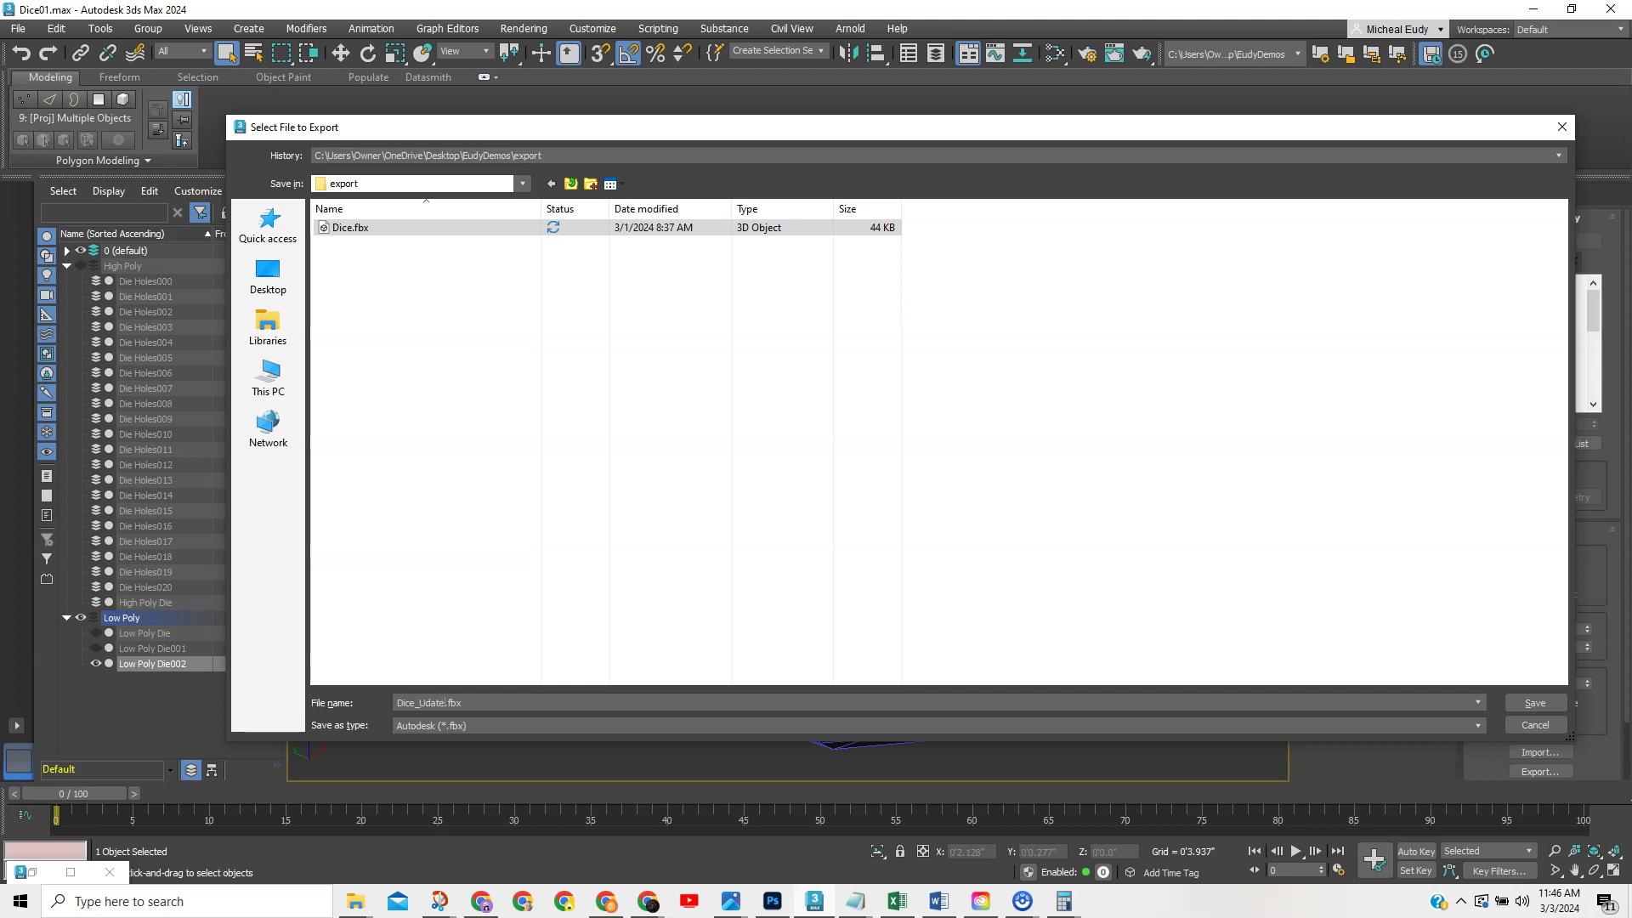
click(428, 702)
text(p)
click(1528, 704)
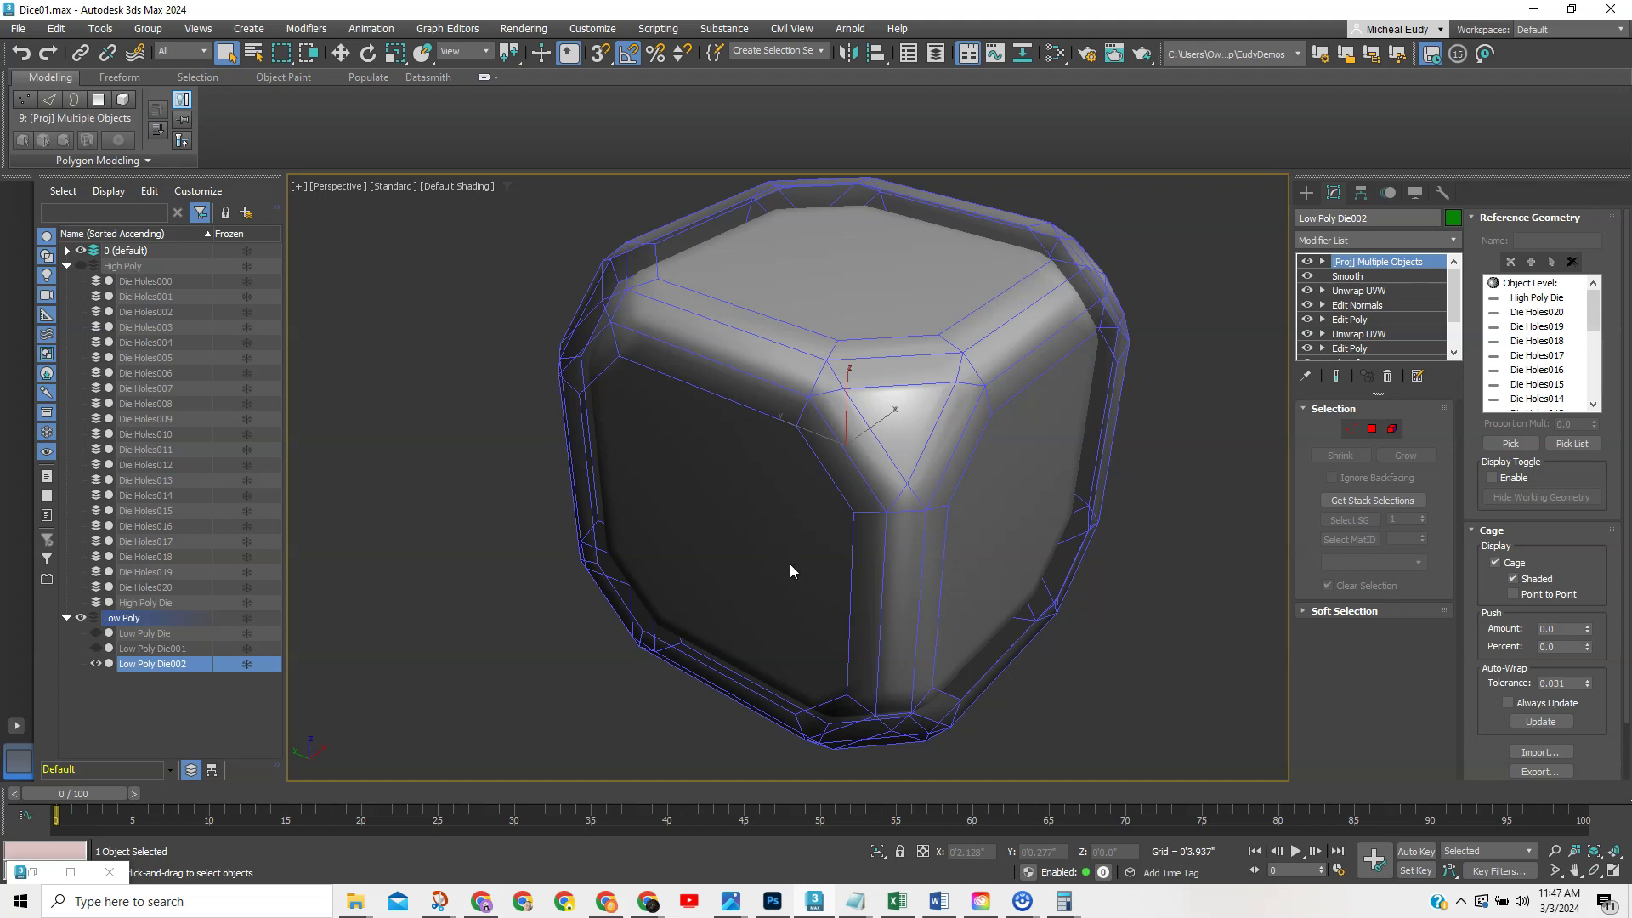
click(857, 652)
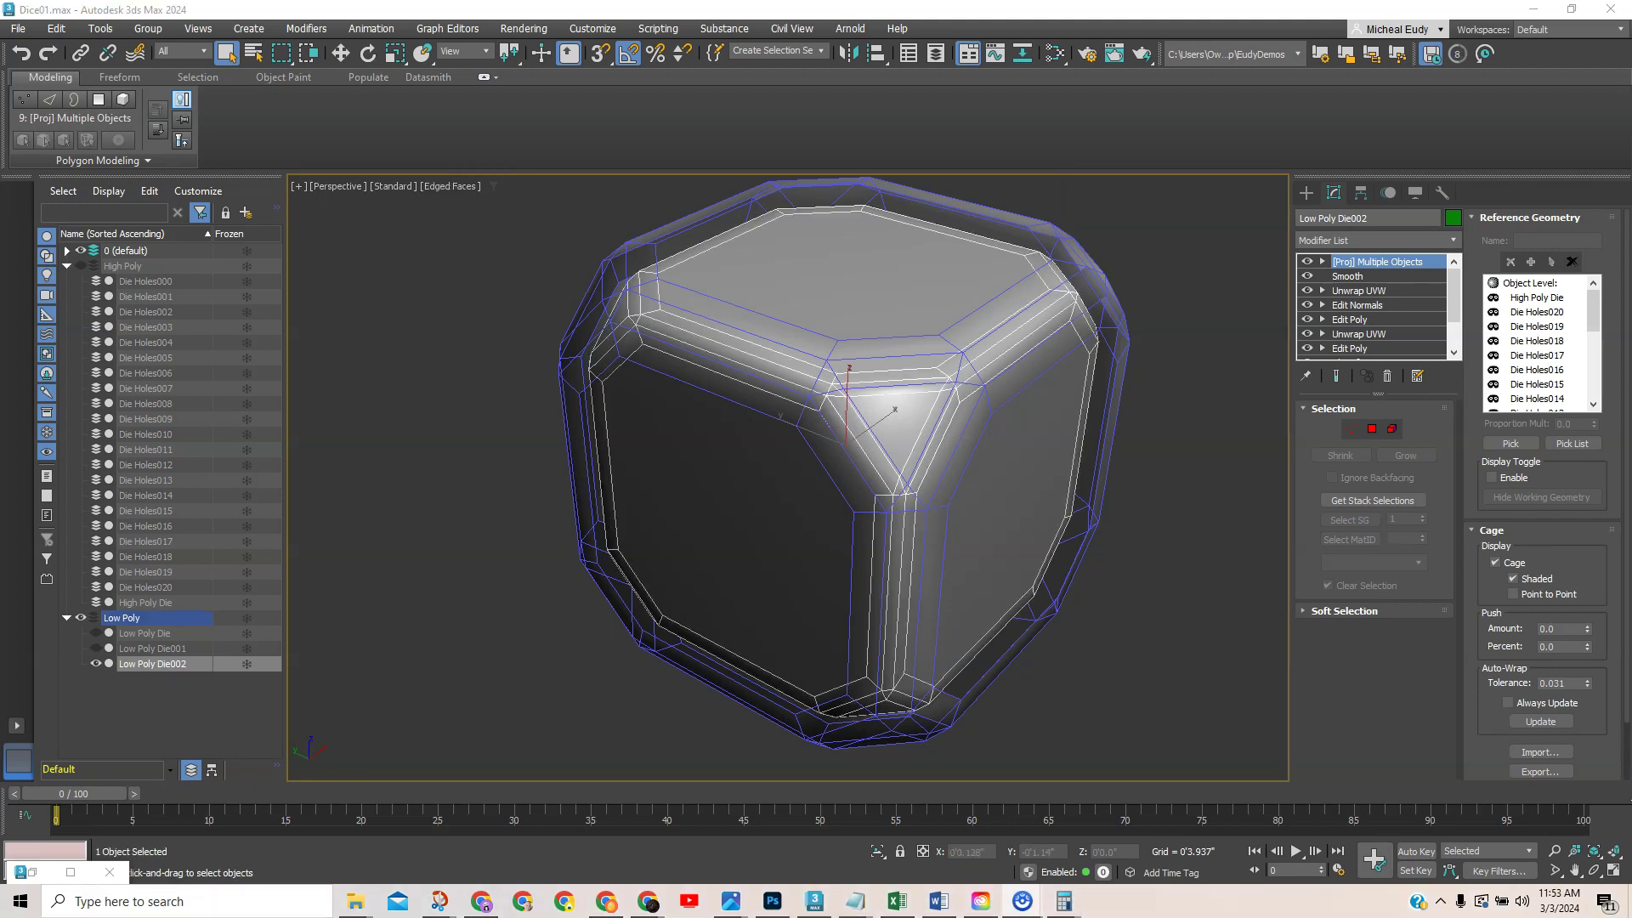
Switch to the Dice model's Sketchfab page in the browser and choose Dice_Updated.fbx from the export folder as the reupload file
click(648, 901)
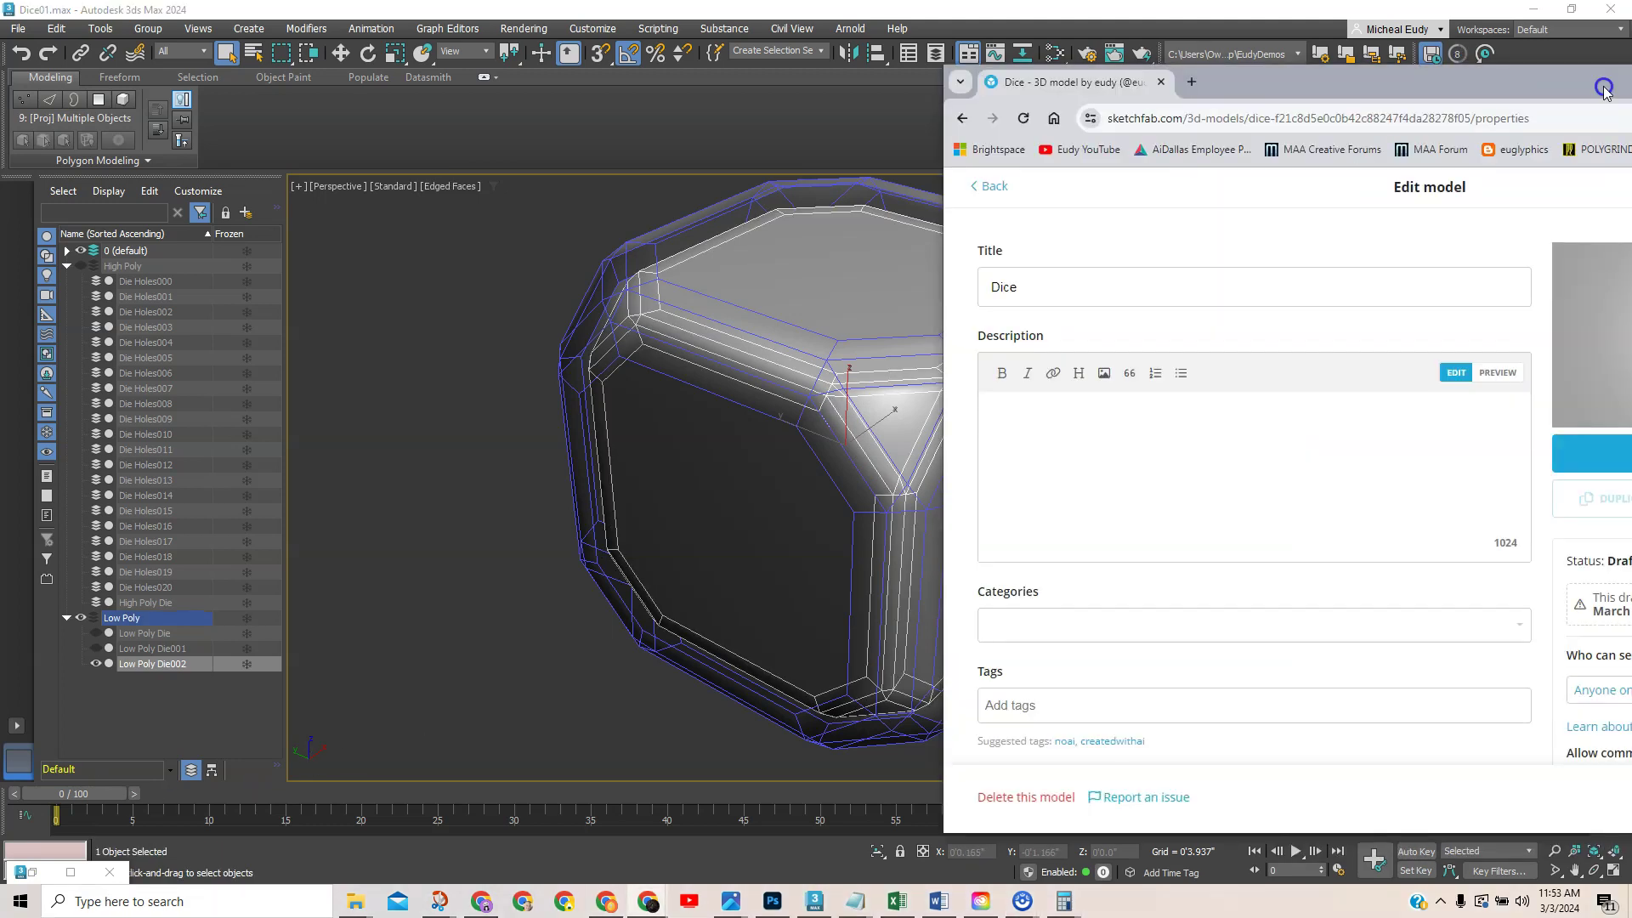
click(1118, 60)
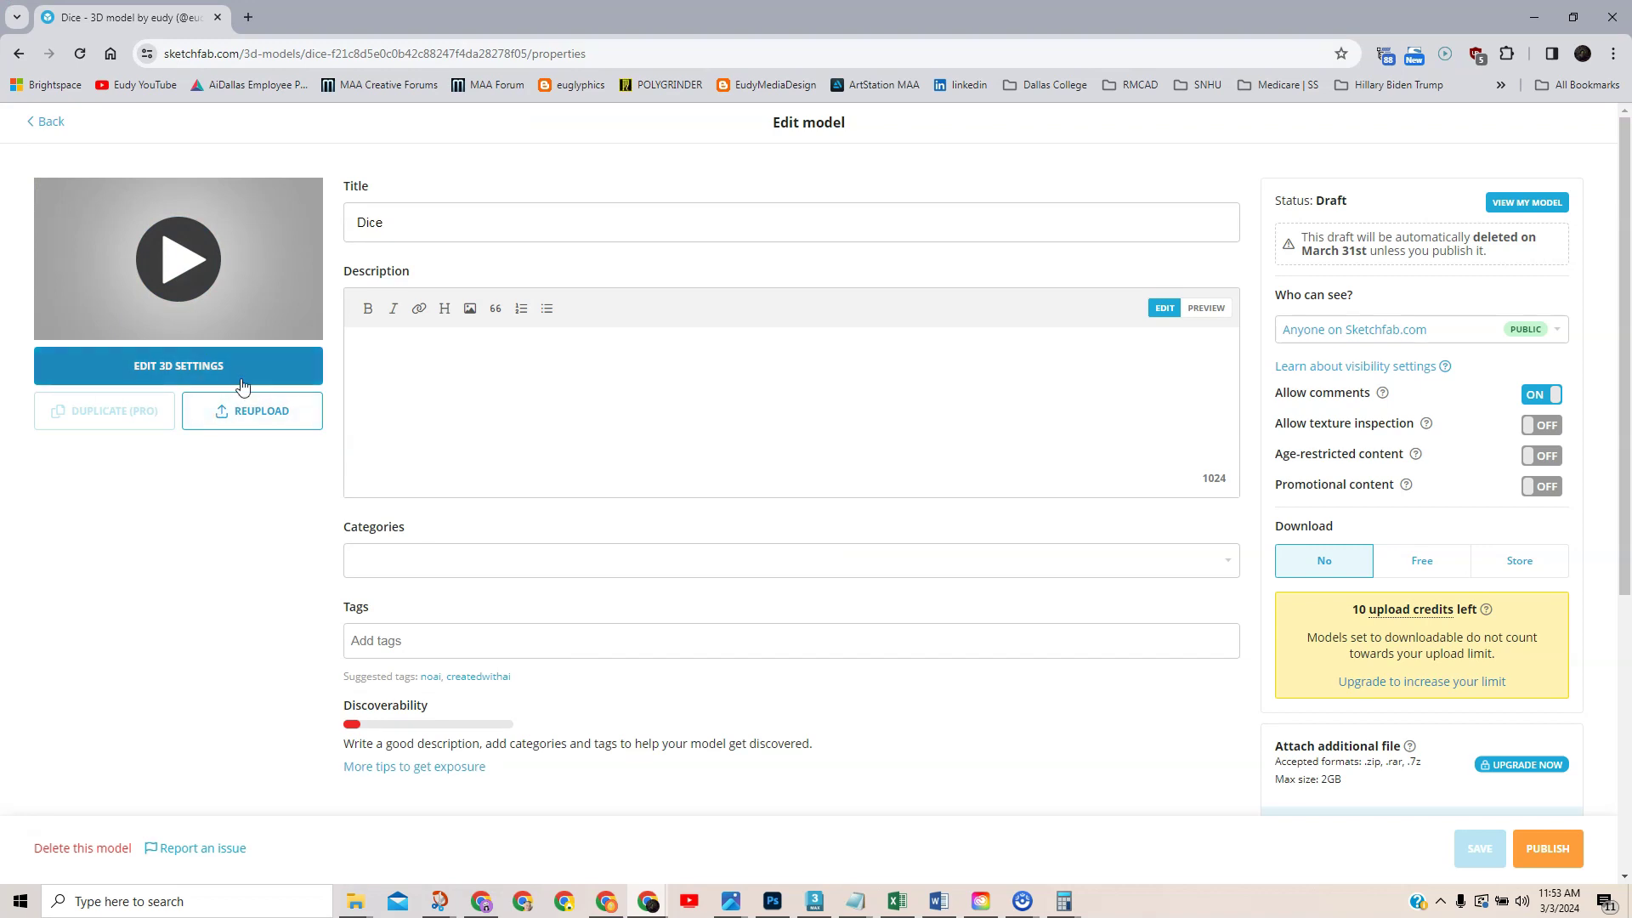
click(254, 414)
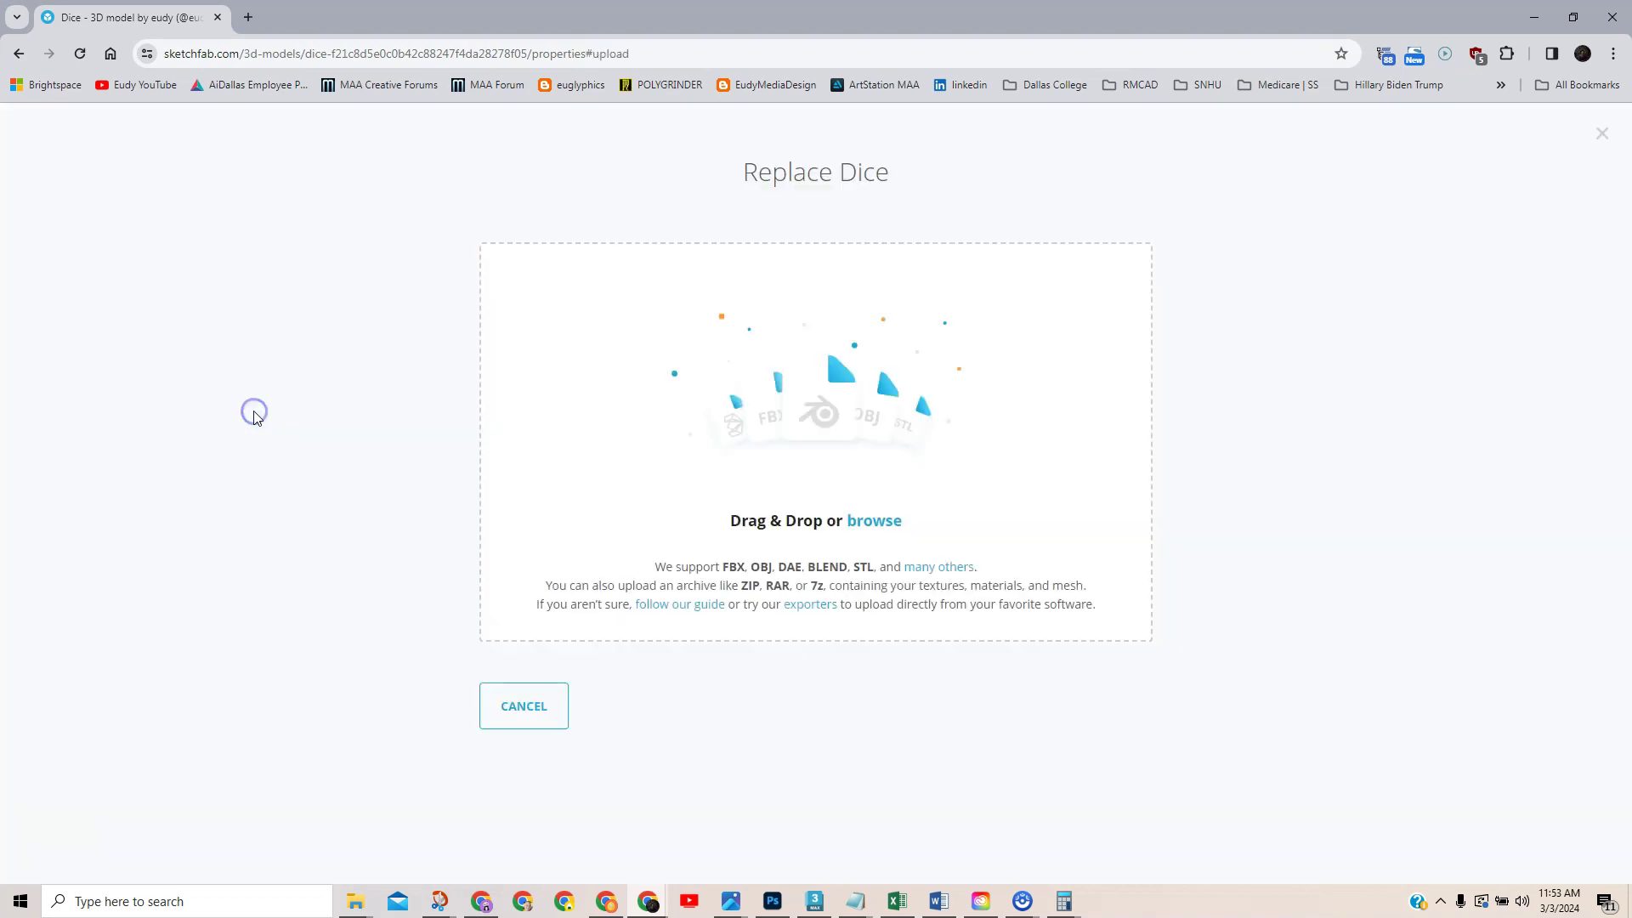
click(863, 522)
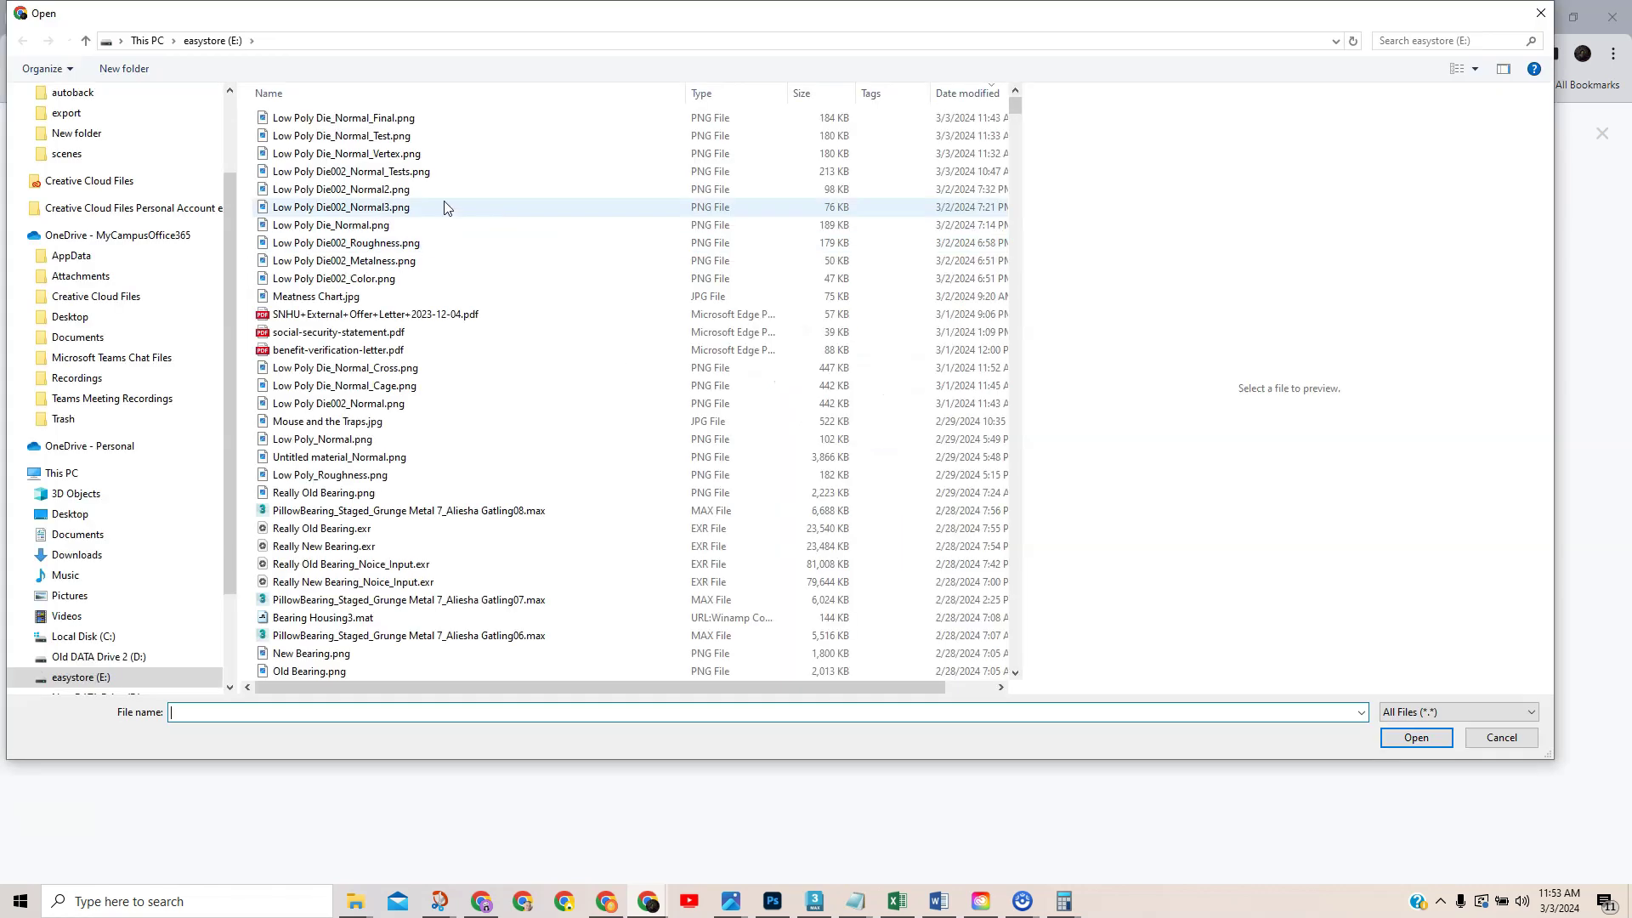
drag(228, 502, 234, 367)
click(68, 228)
click(318, 136)
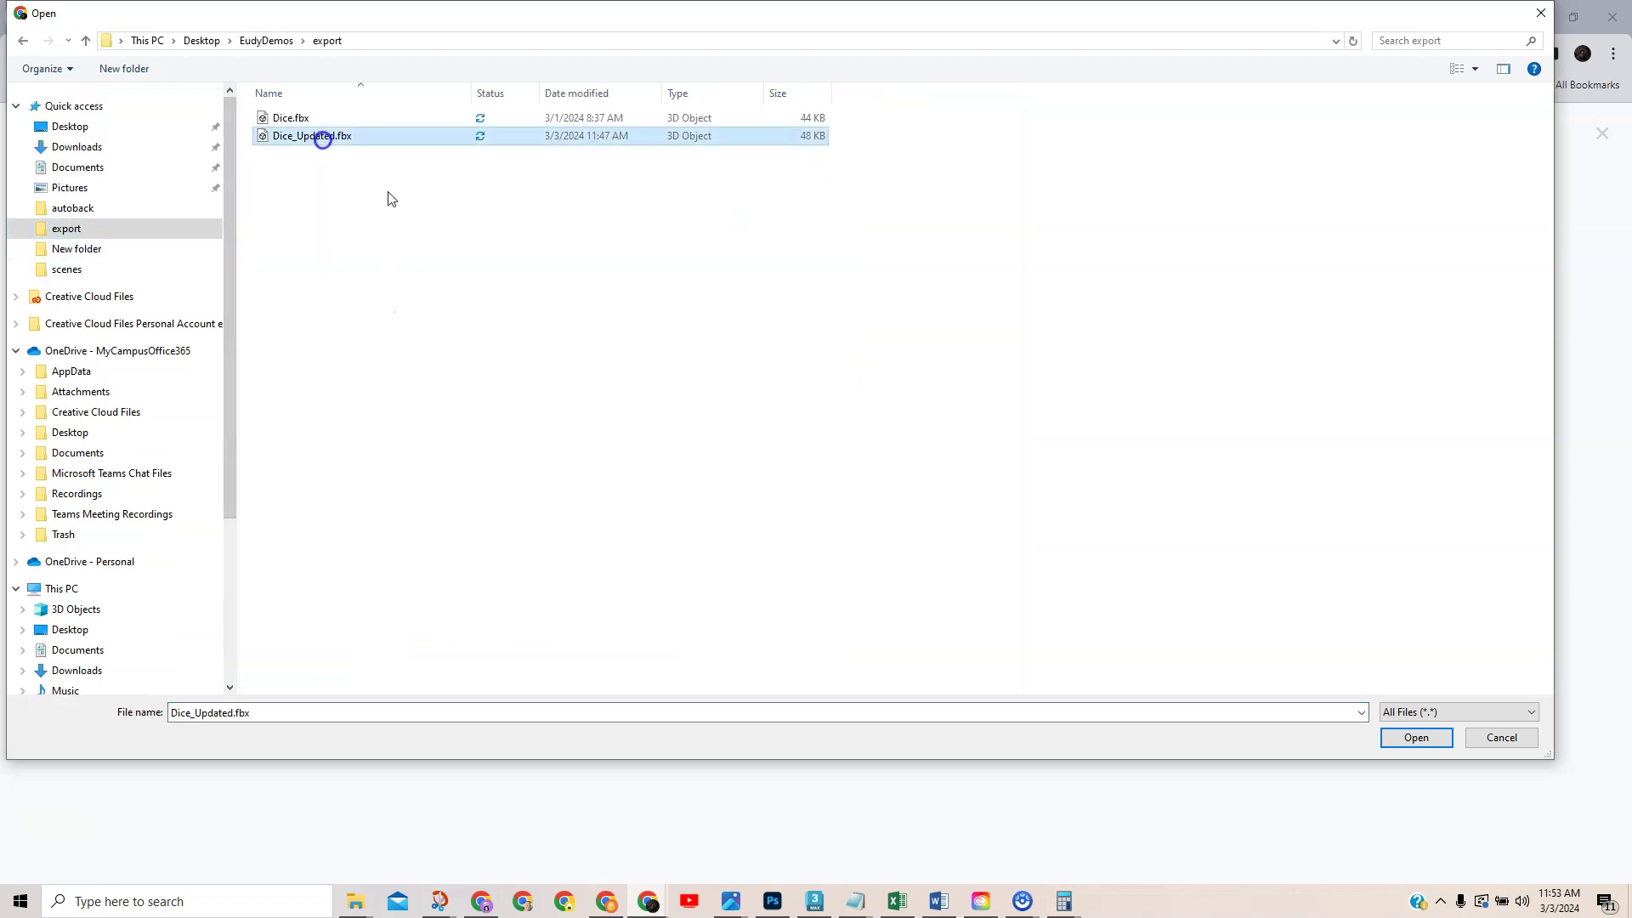
click(1414, 738)
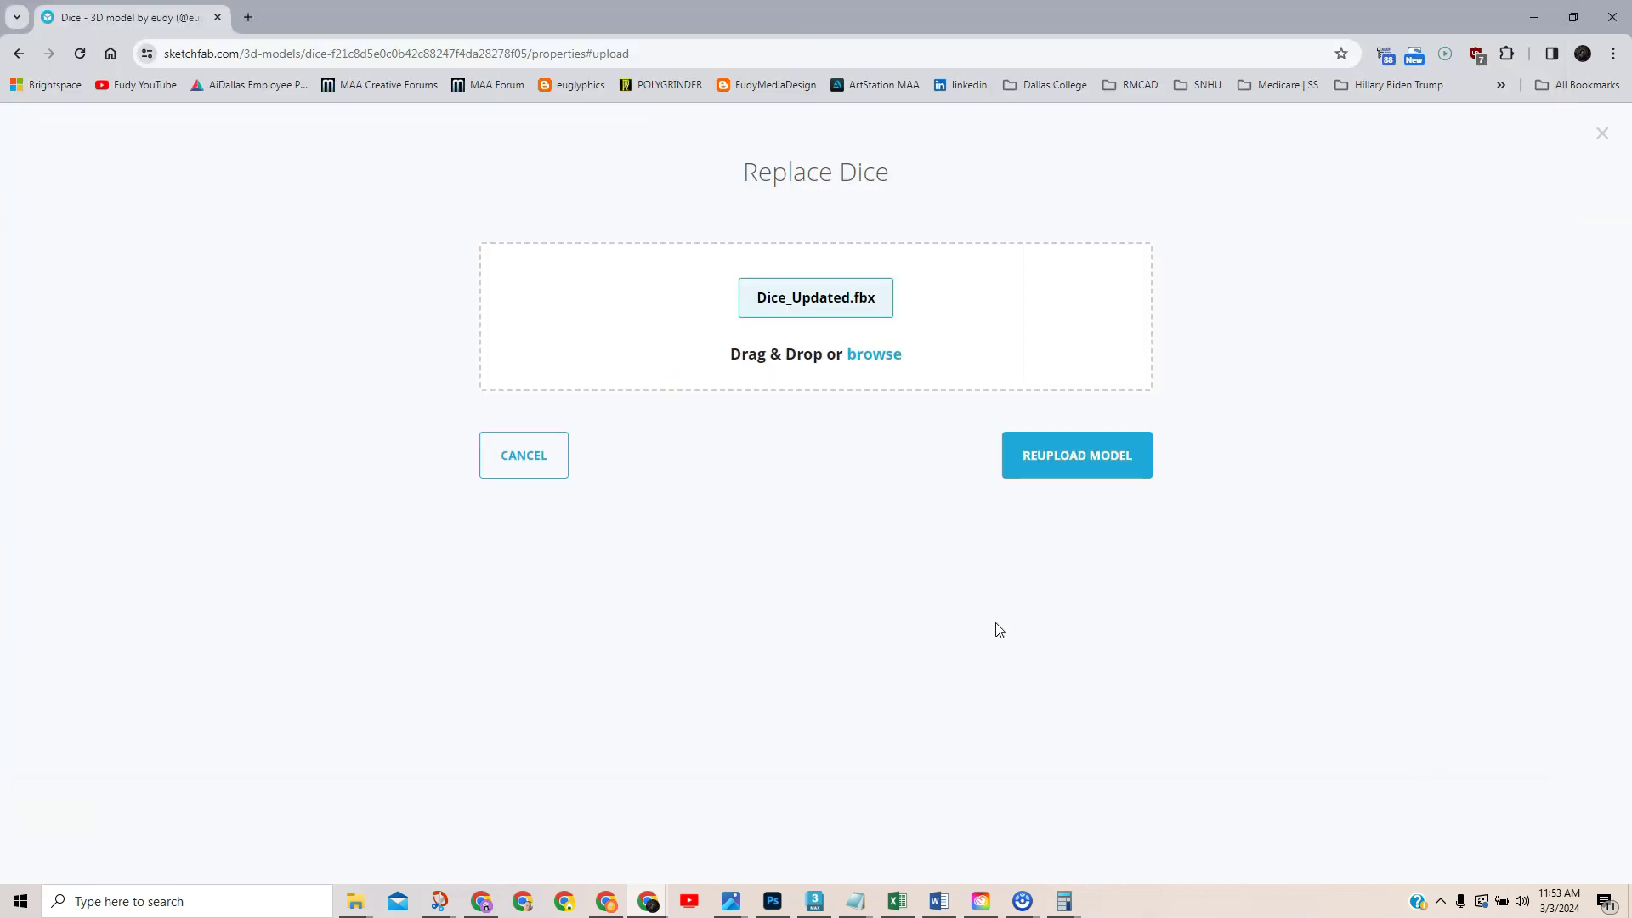
Reupload the Dice model with Dice_Updated.fbx, approve the reuploaded version and open its material settings in the 3D editor
click(1064, 464)
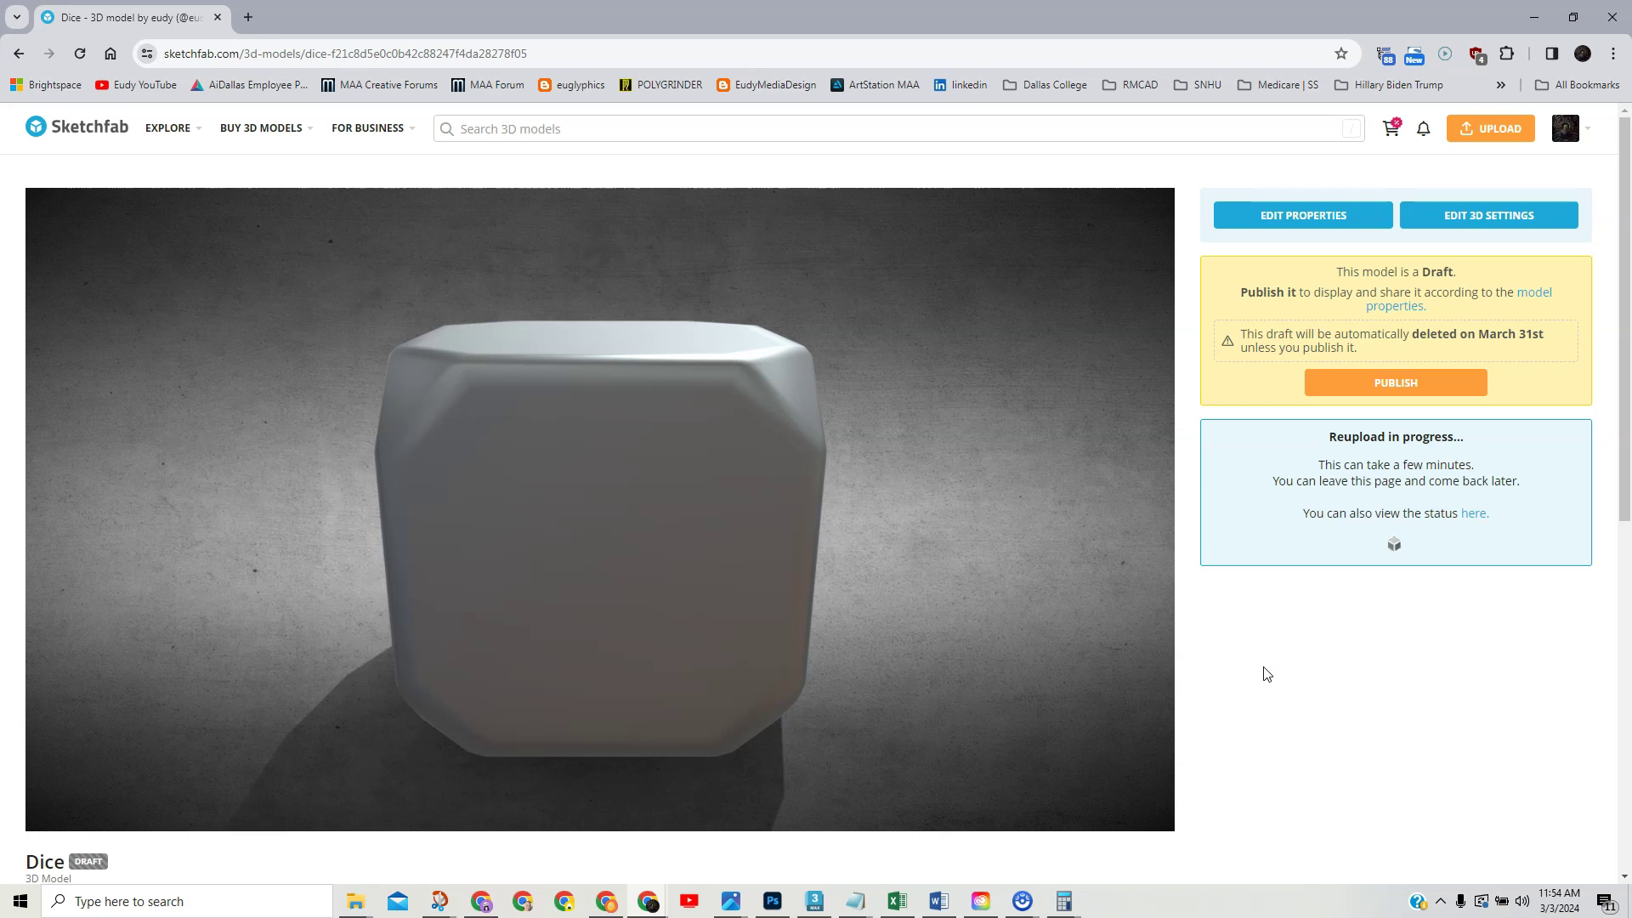
click(1396, 534)
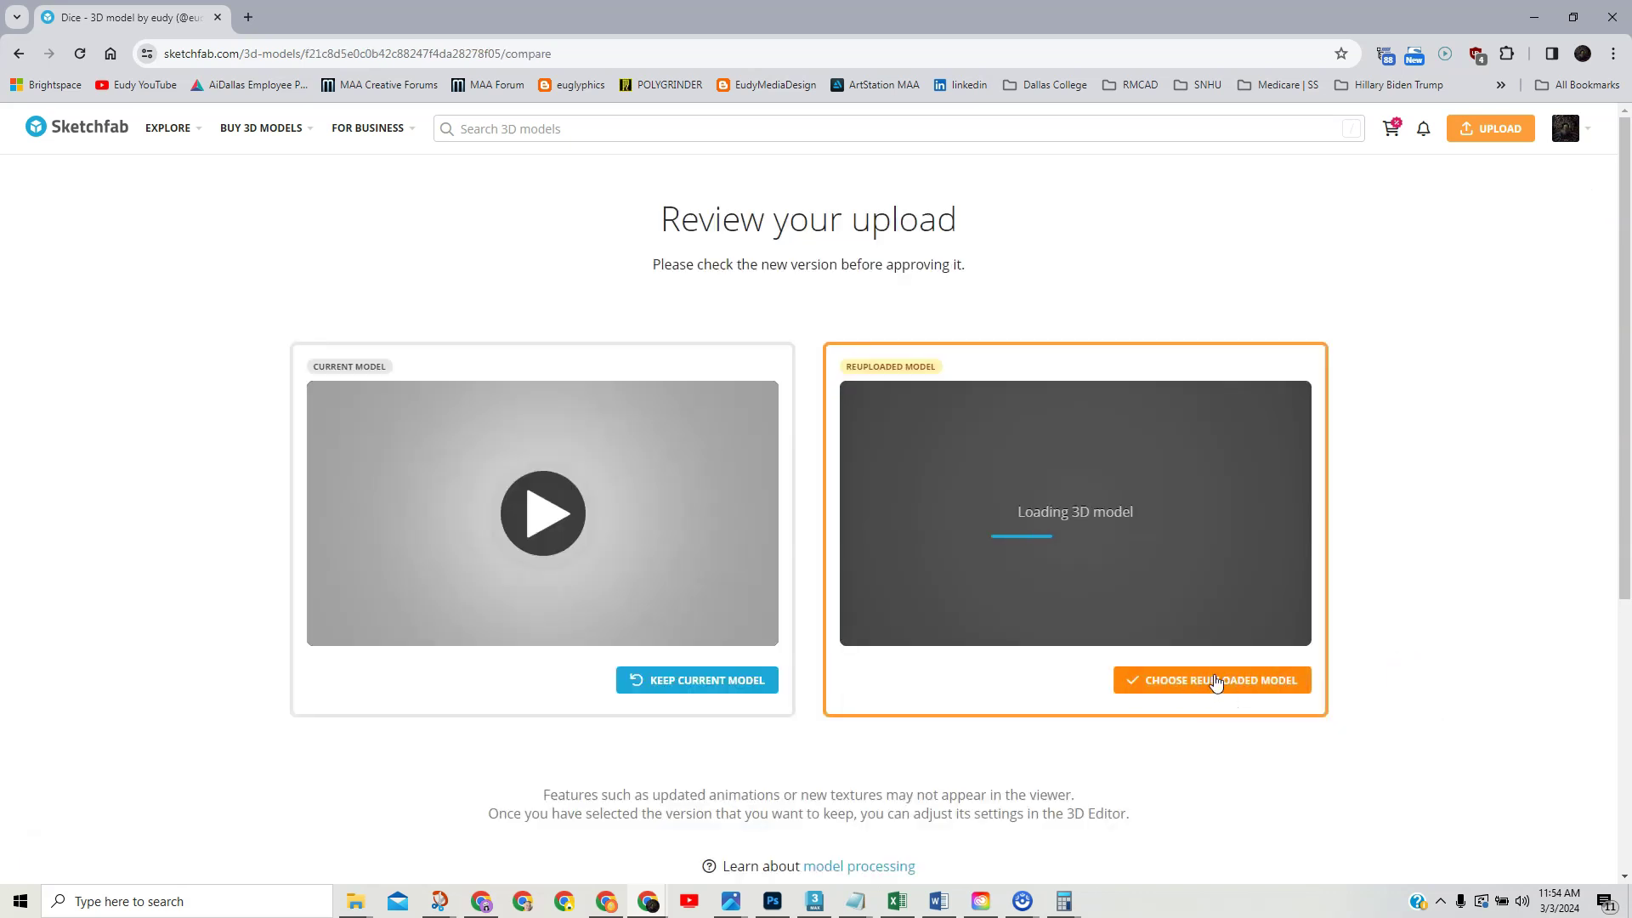
click(1215, 681)
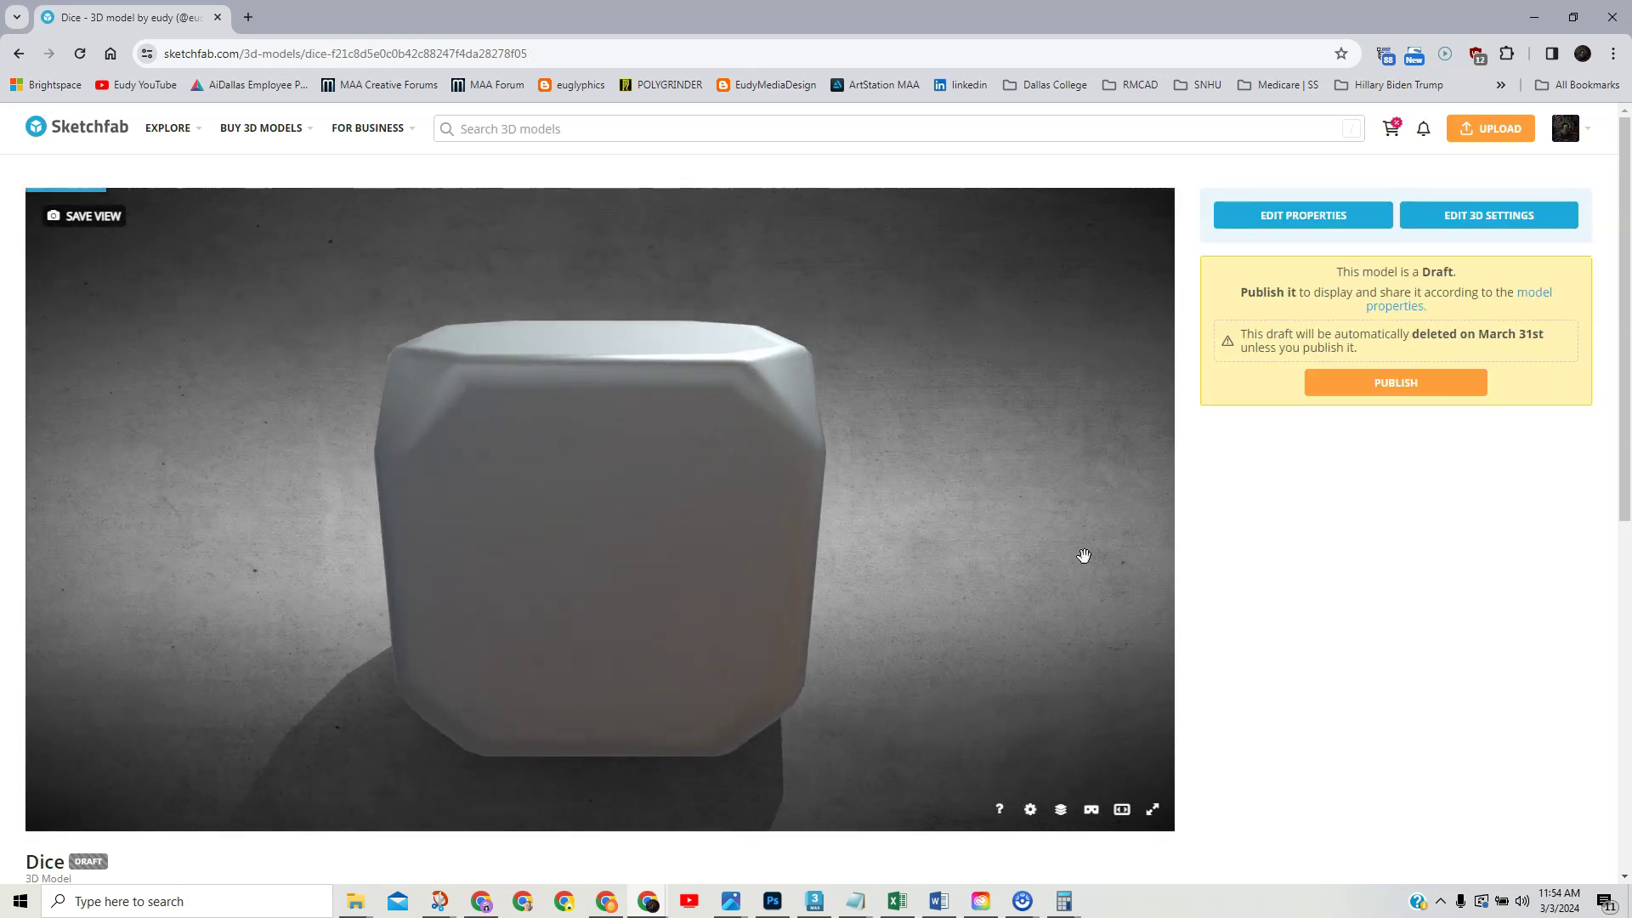
click(1464, 220)
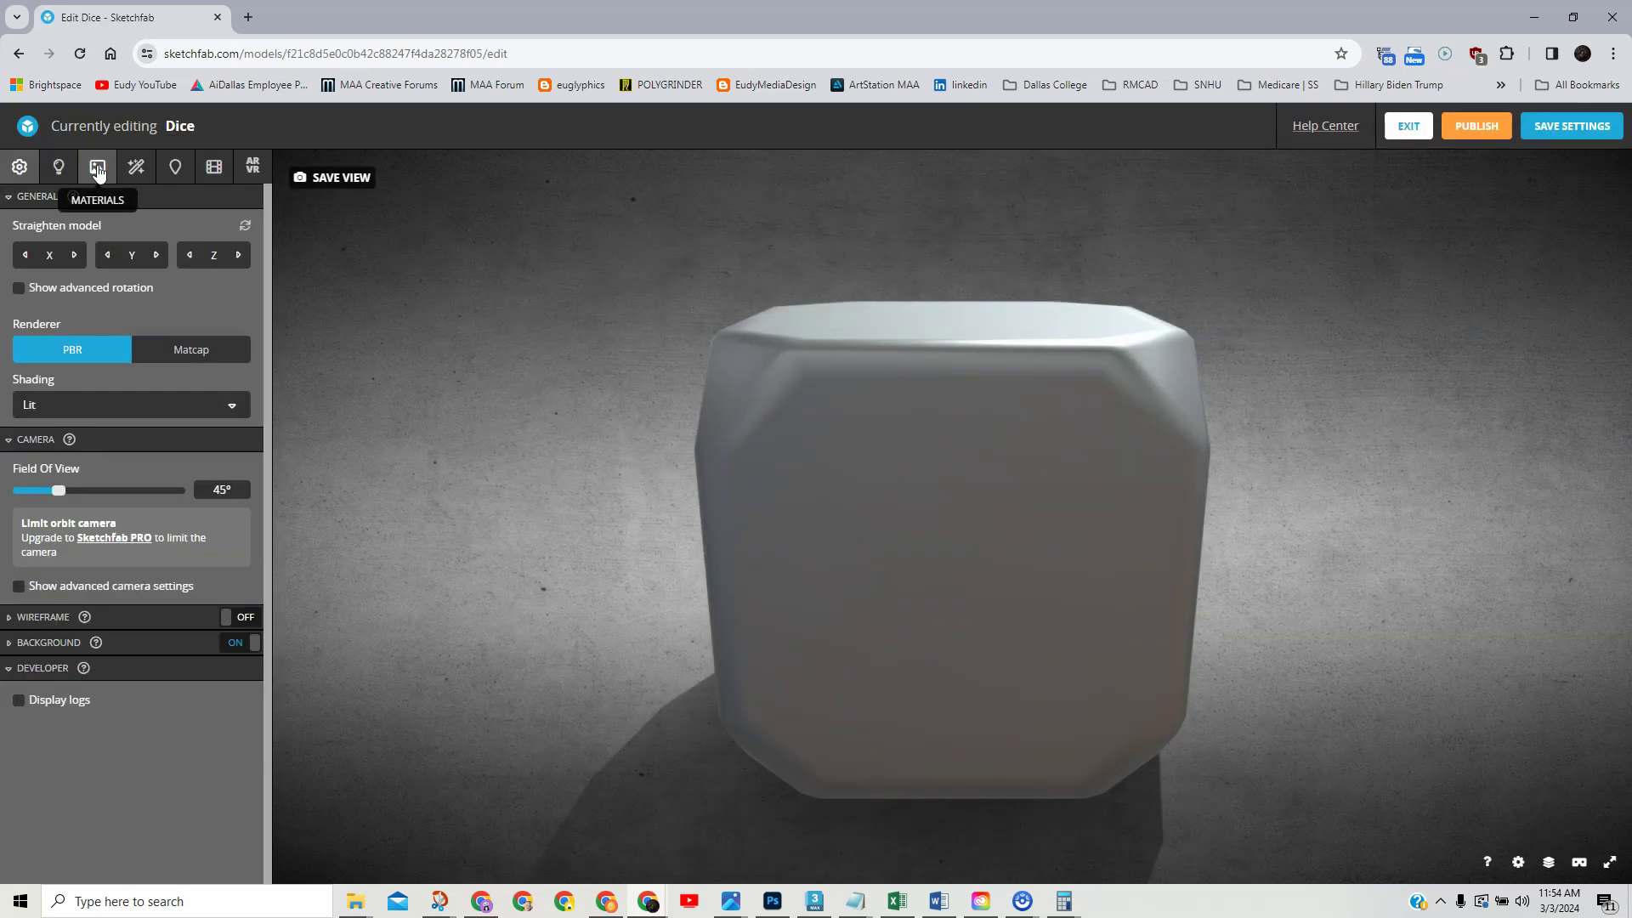
click(97, 168)
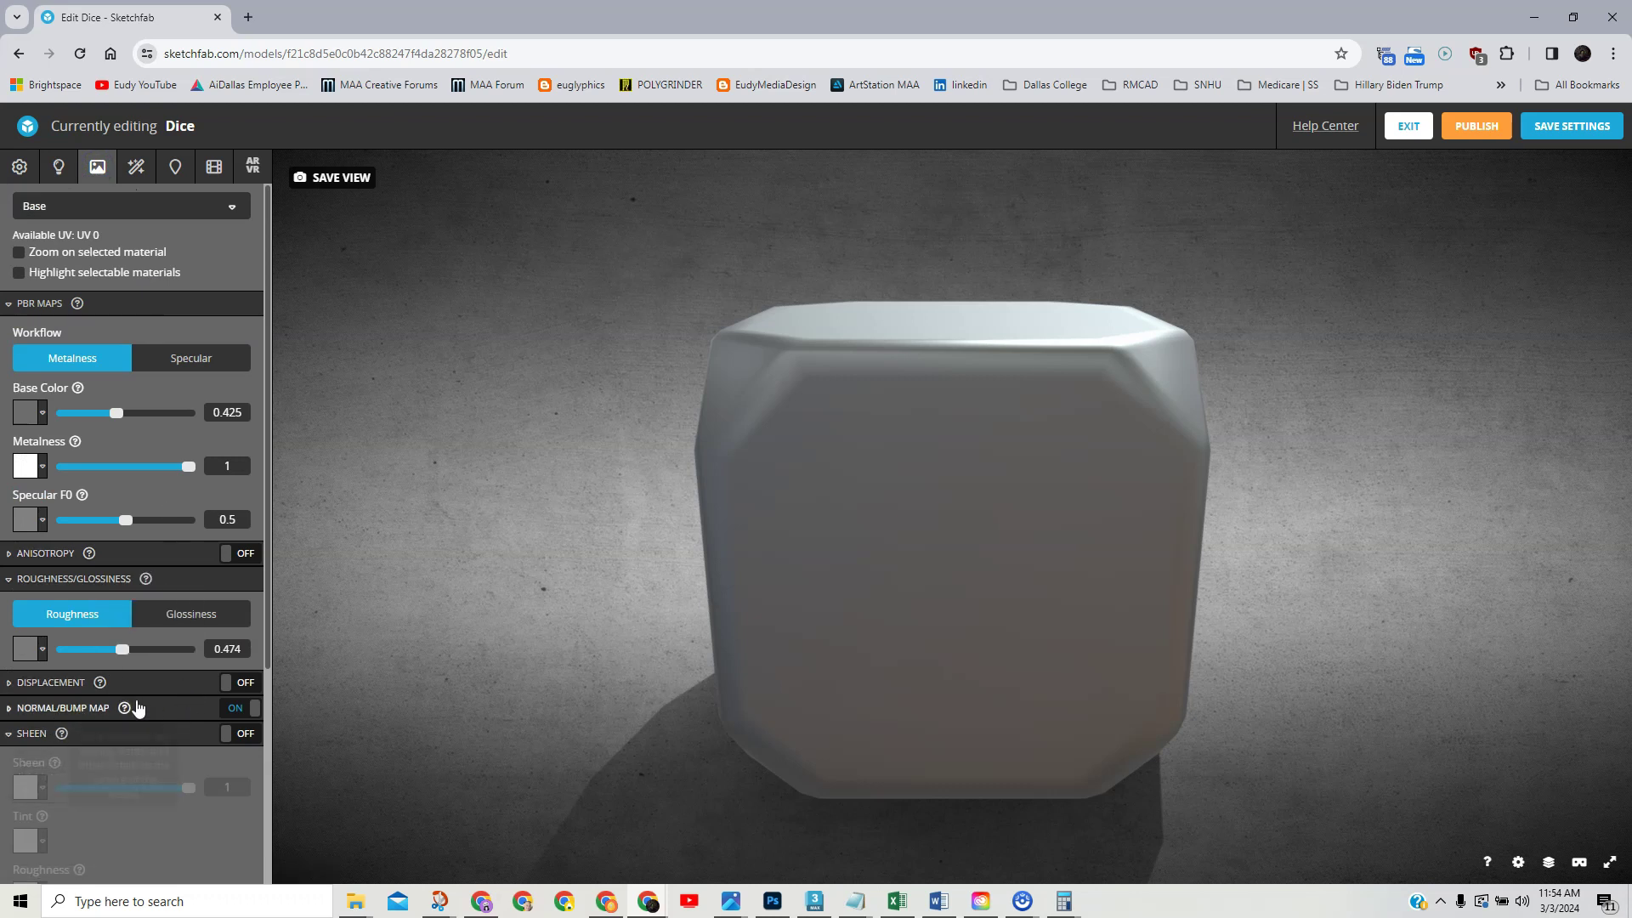
Import Low Poly Die002_Normal3.png from the easystore (E:) drive as the Base material's normal map
click(72, 709)
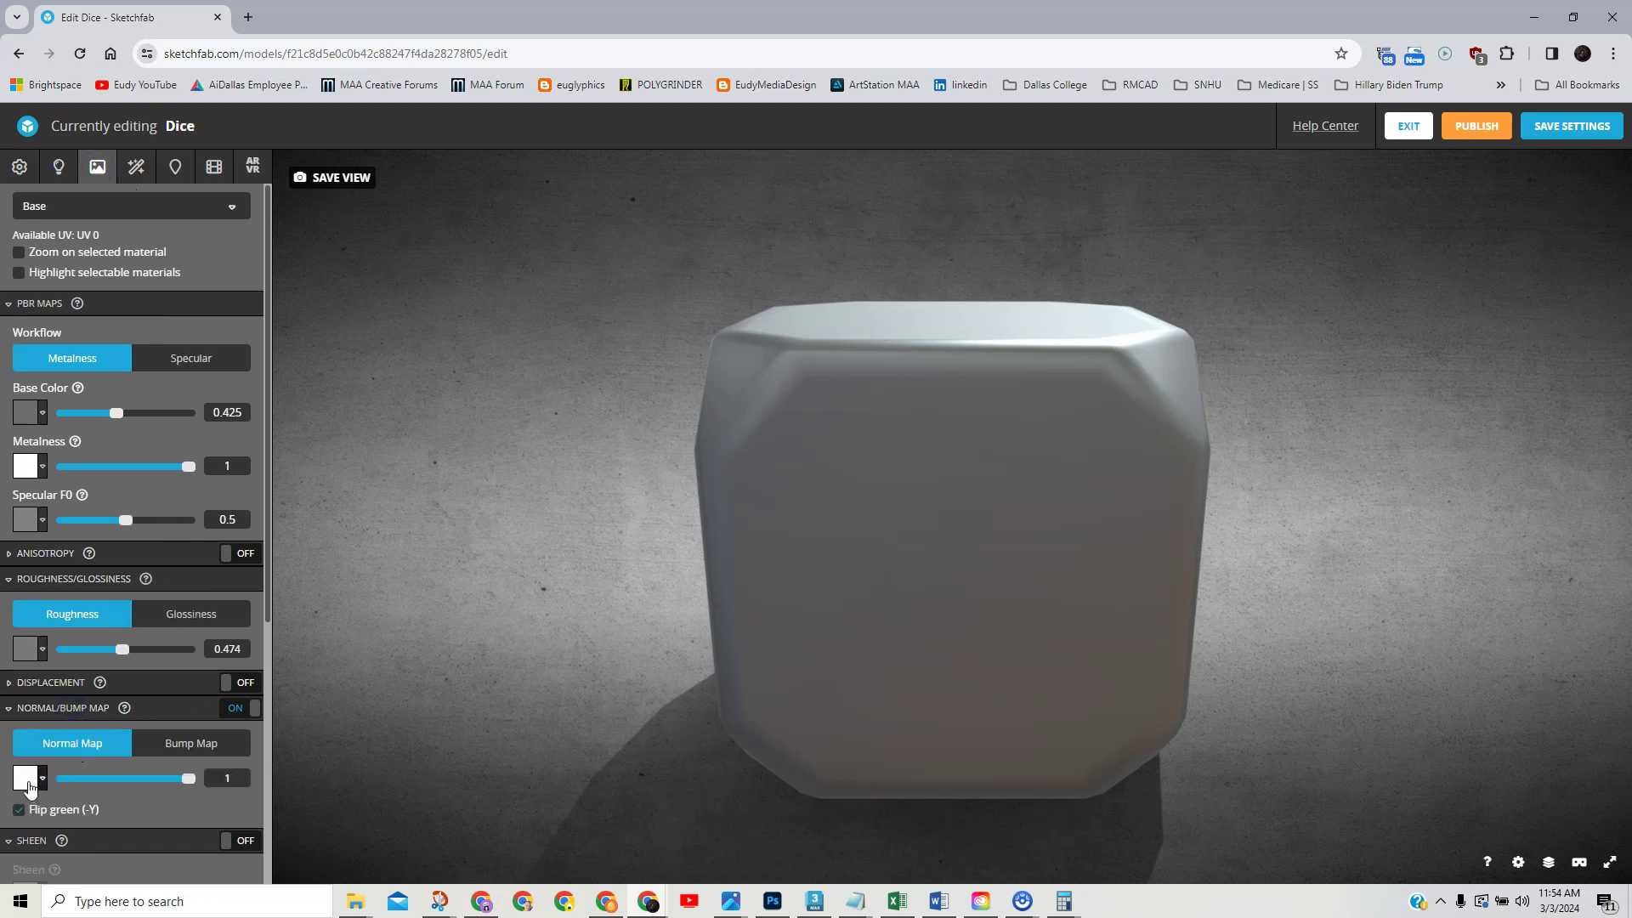
click(28, 782)
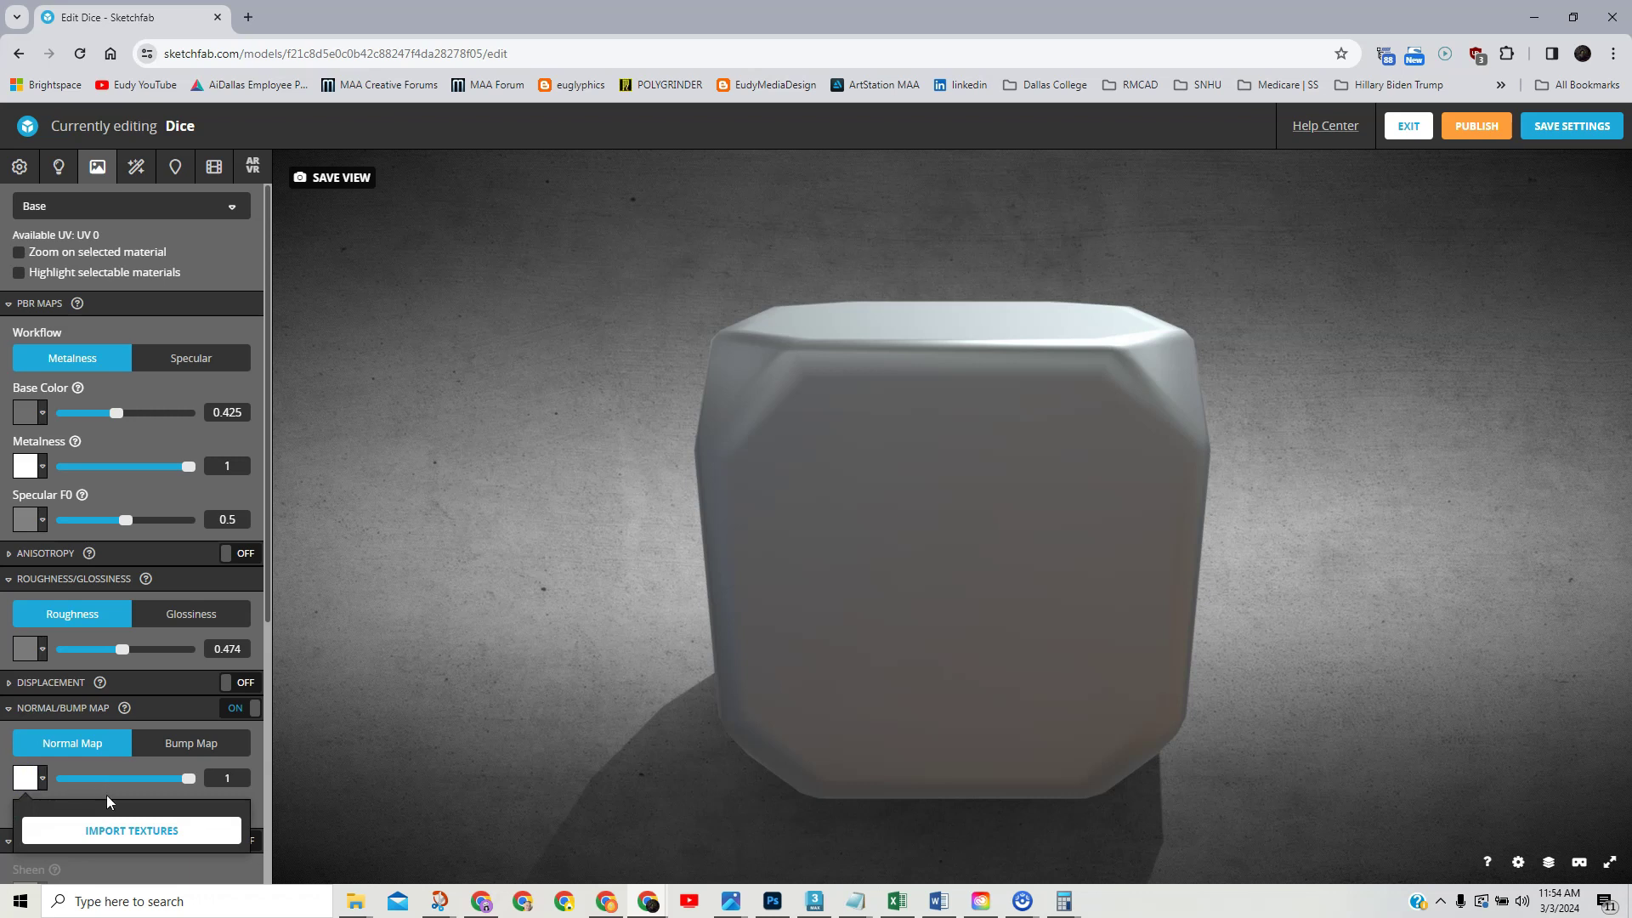
click(162, 840)
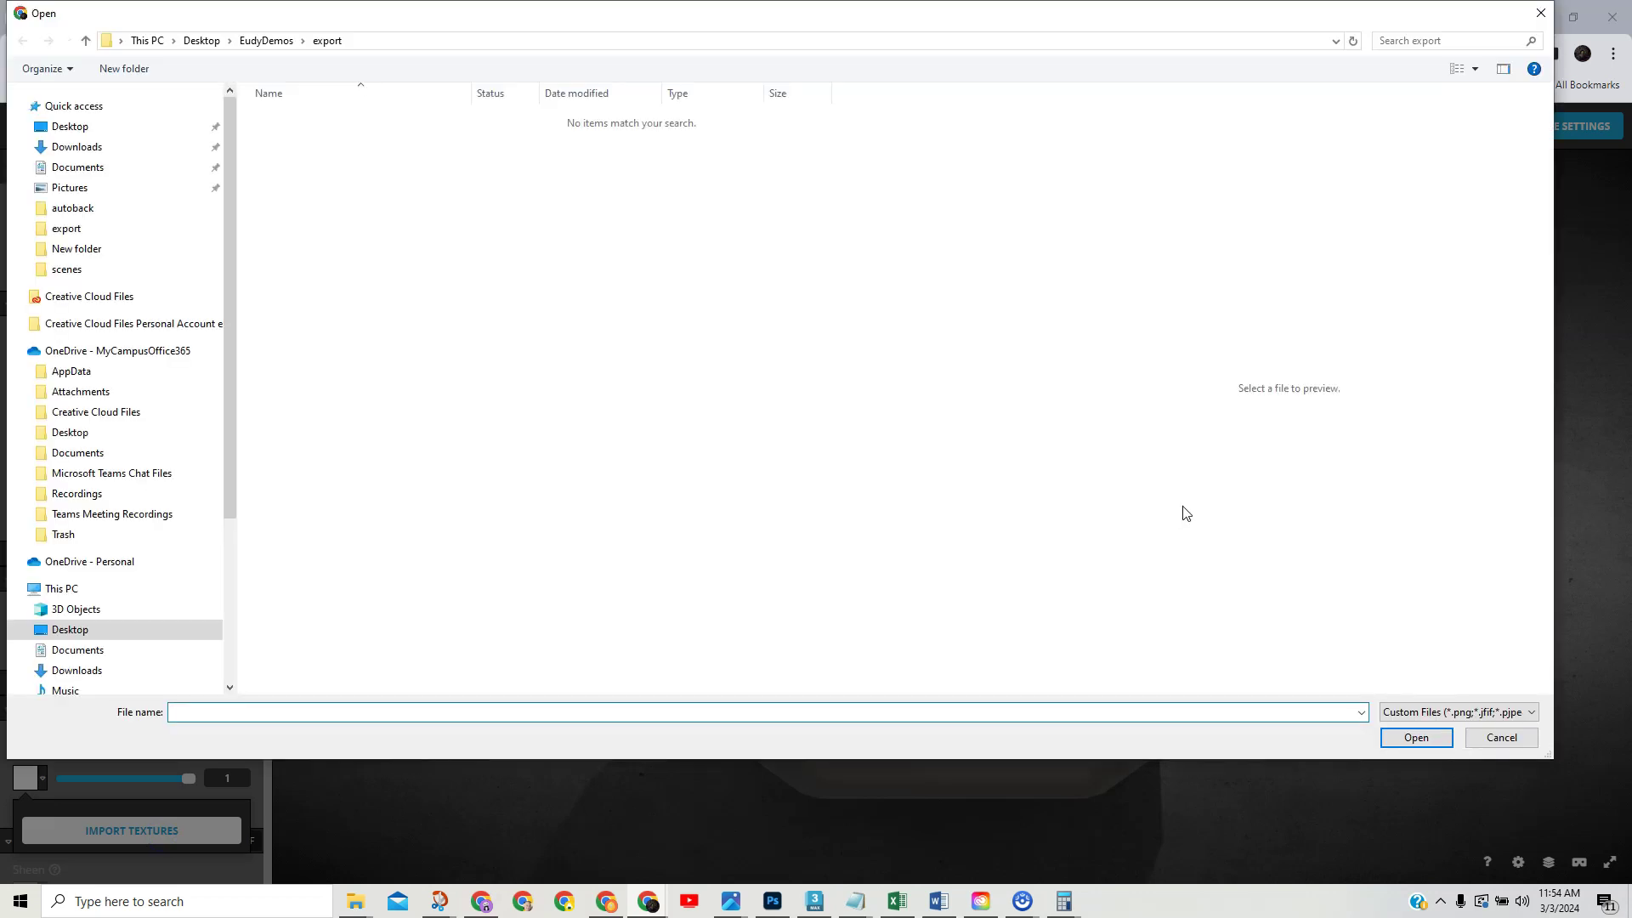
drag(232, 204, 247, 417)
click(97, 609)
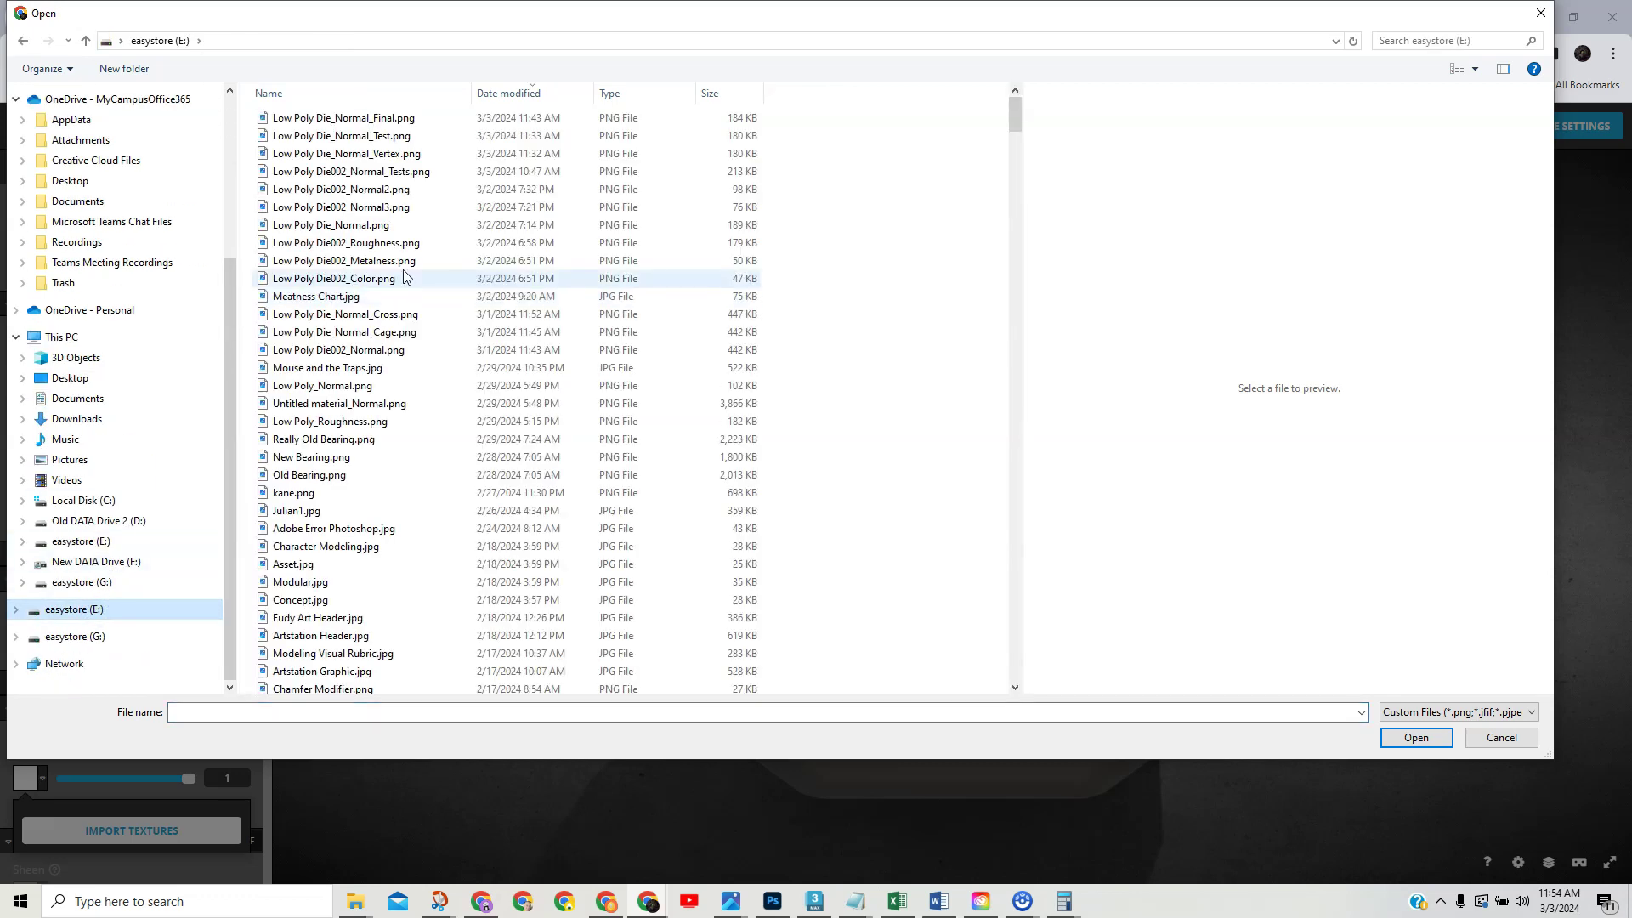
click(378, 208)
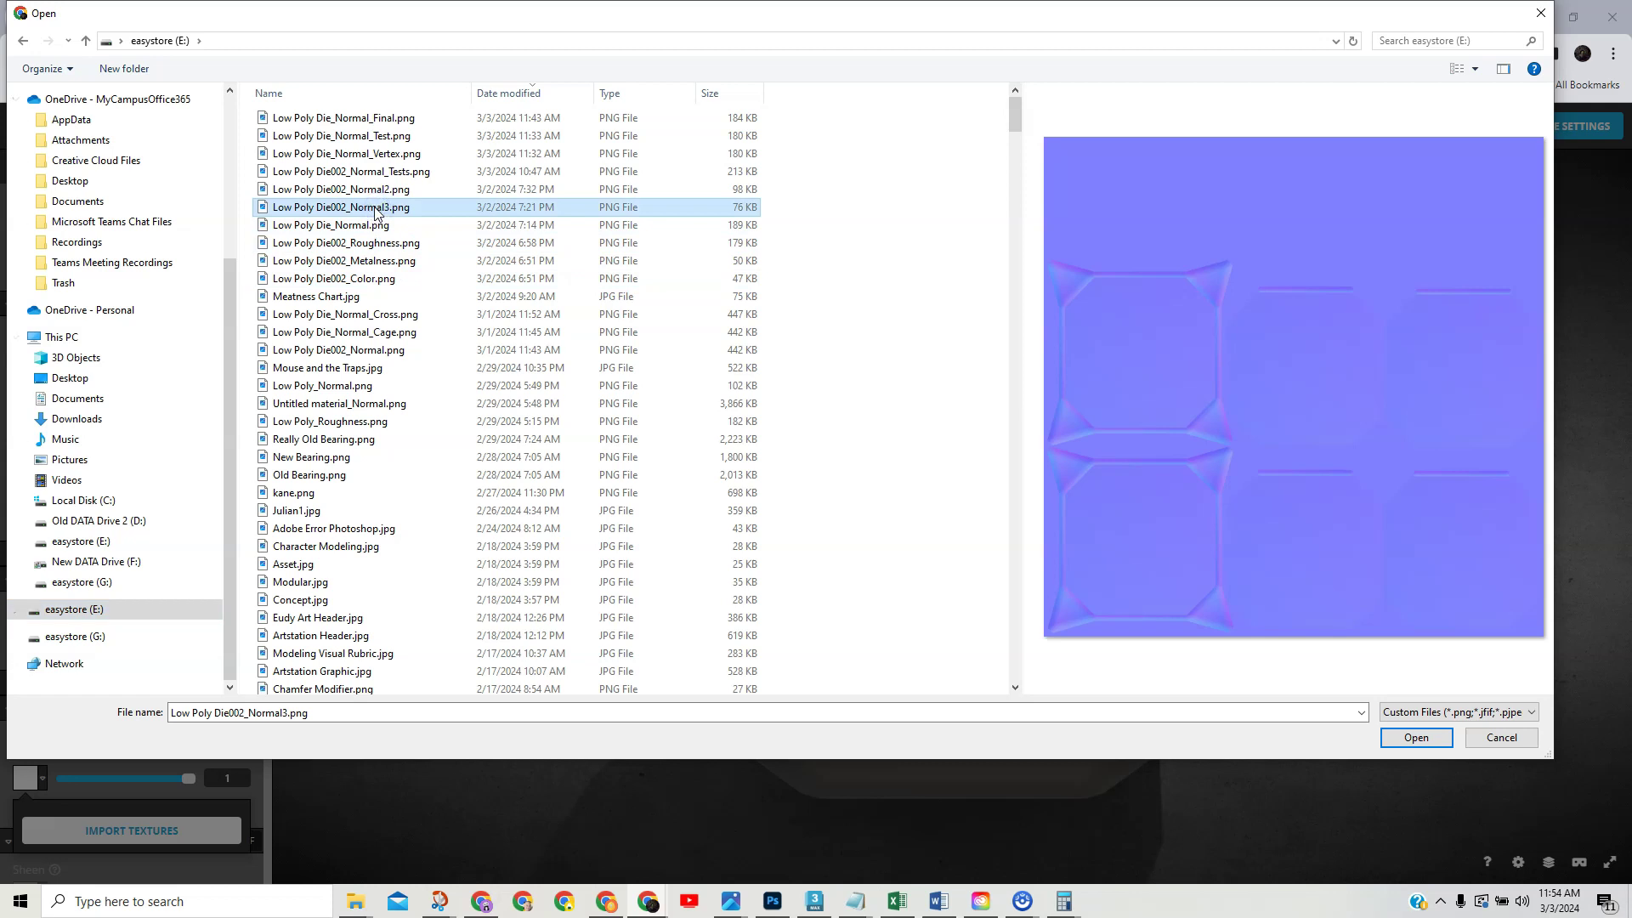
click(1421, 745)
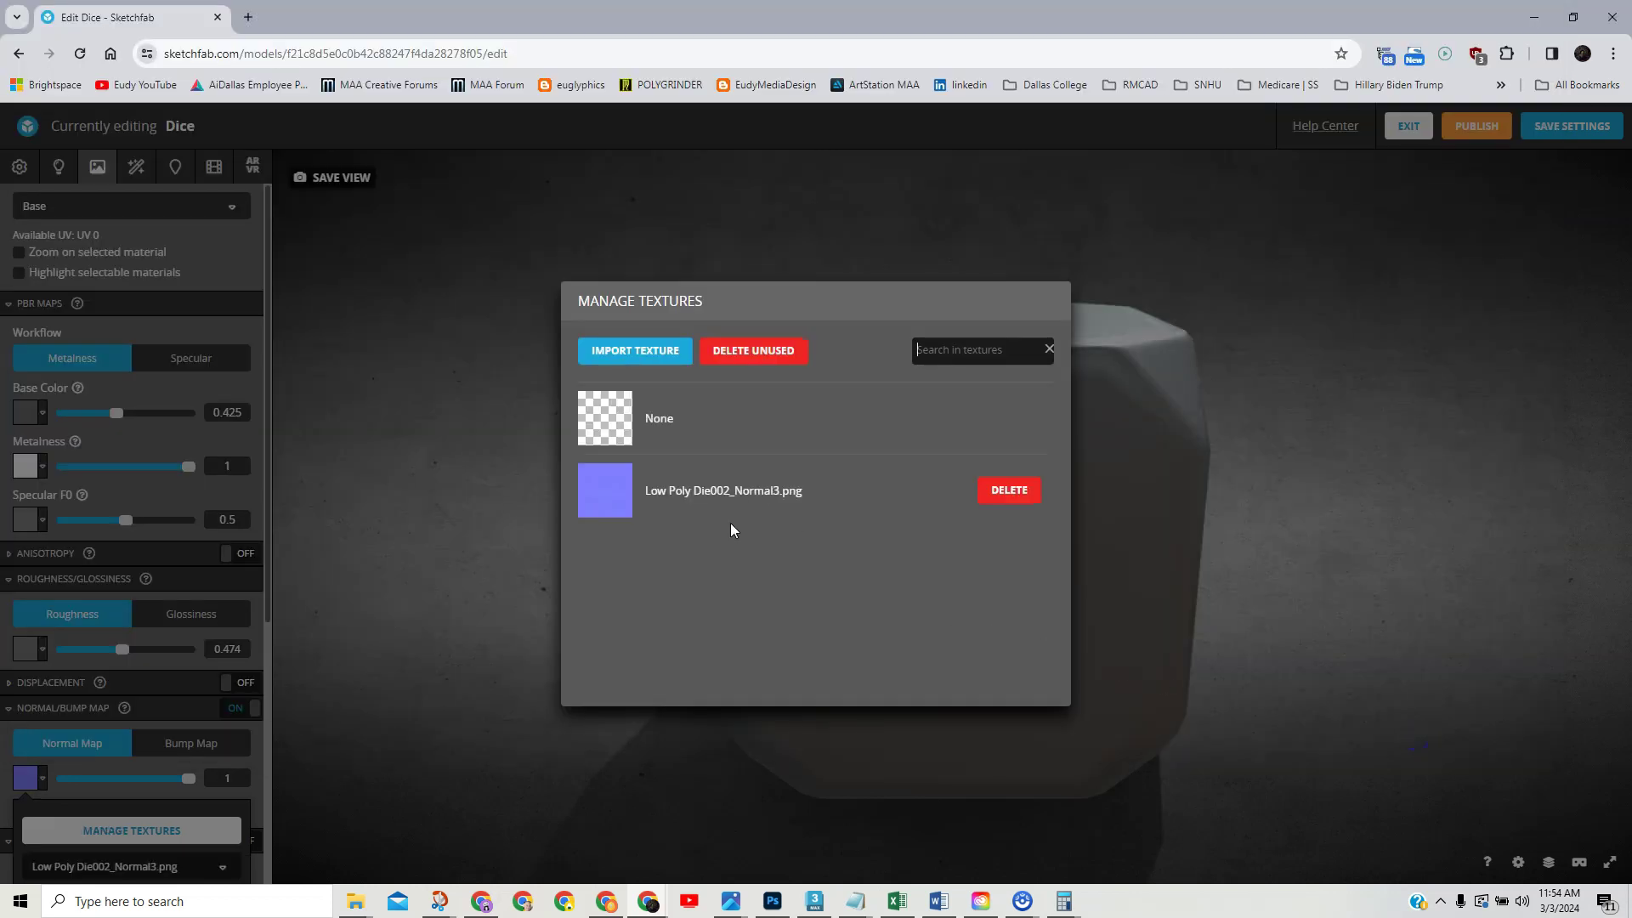
click(507, 455)
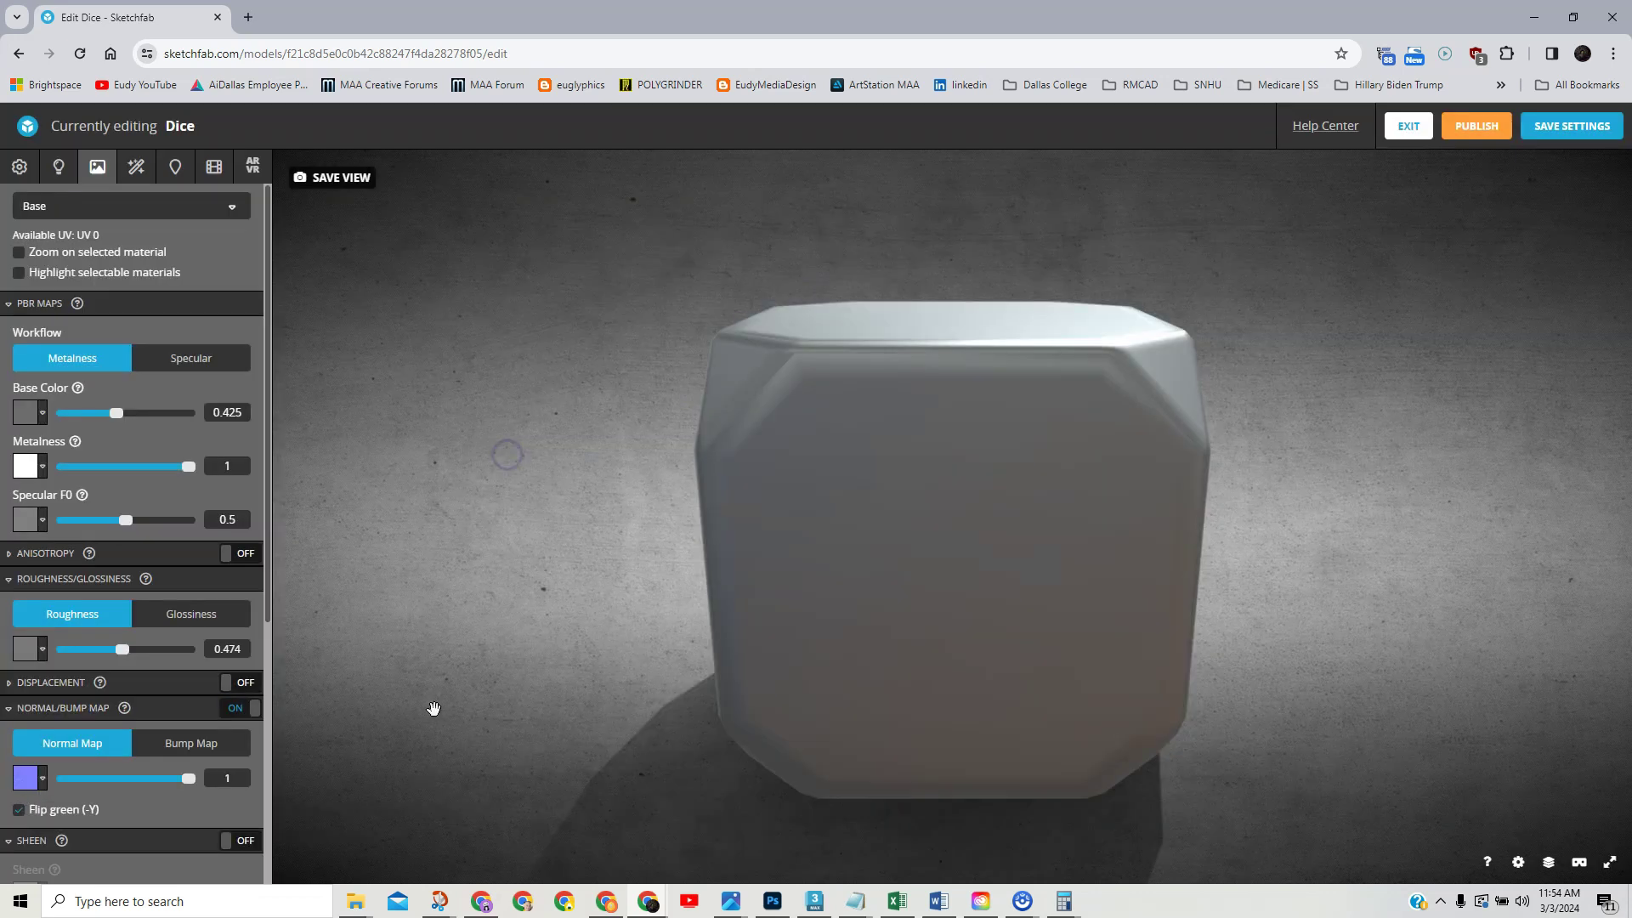
Delete the Low Poly Die002_Normal3.png texture and import Low Poly Die_Normal_Final.png as the normal map instead
click(23, 784)
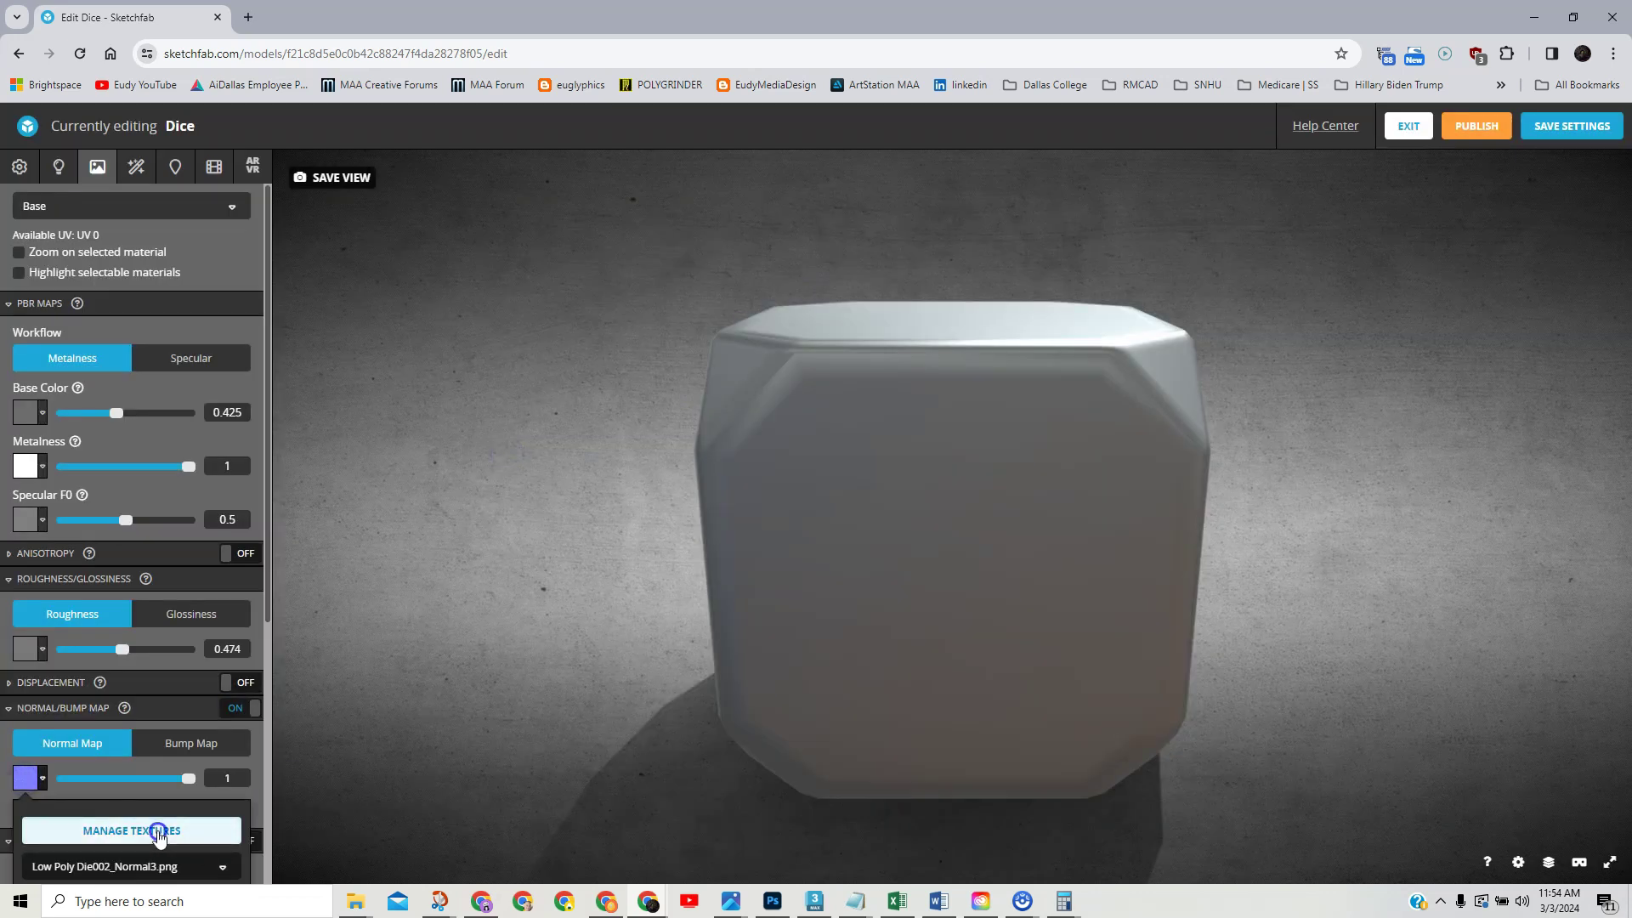
click(158, 831)
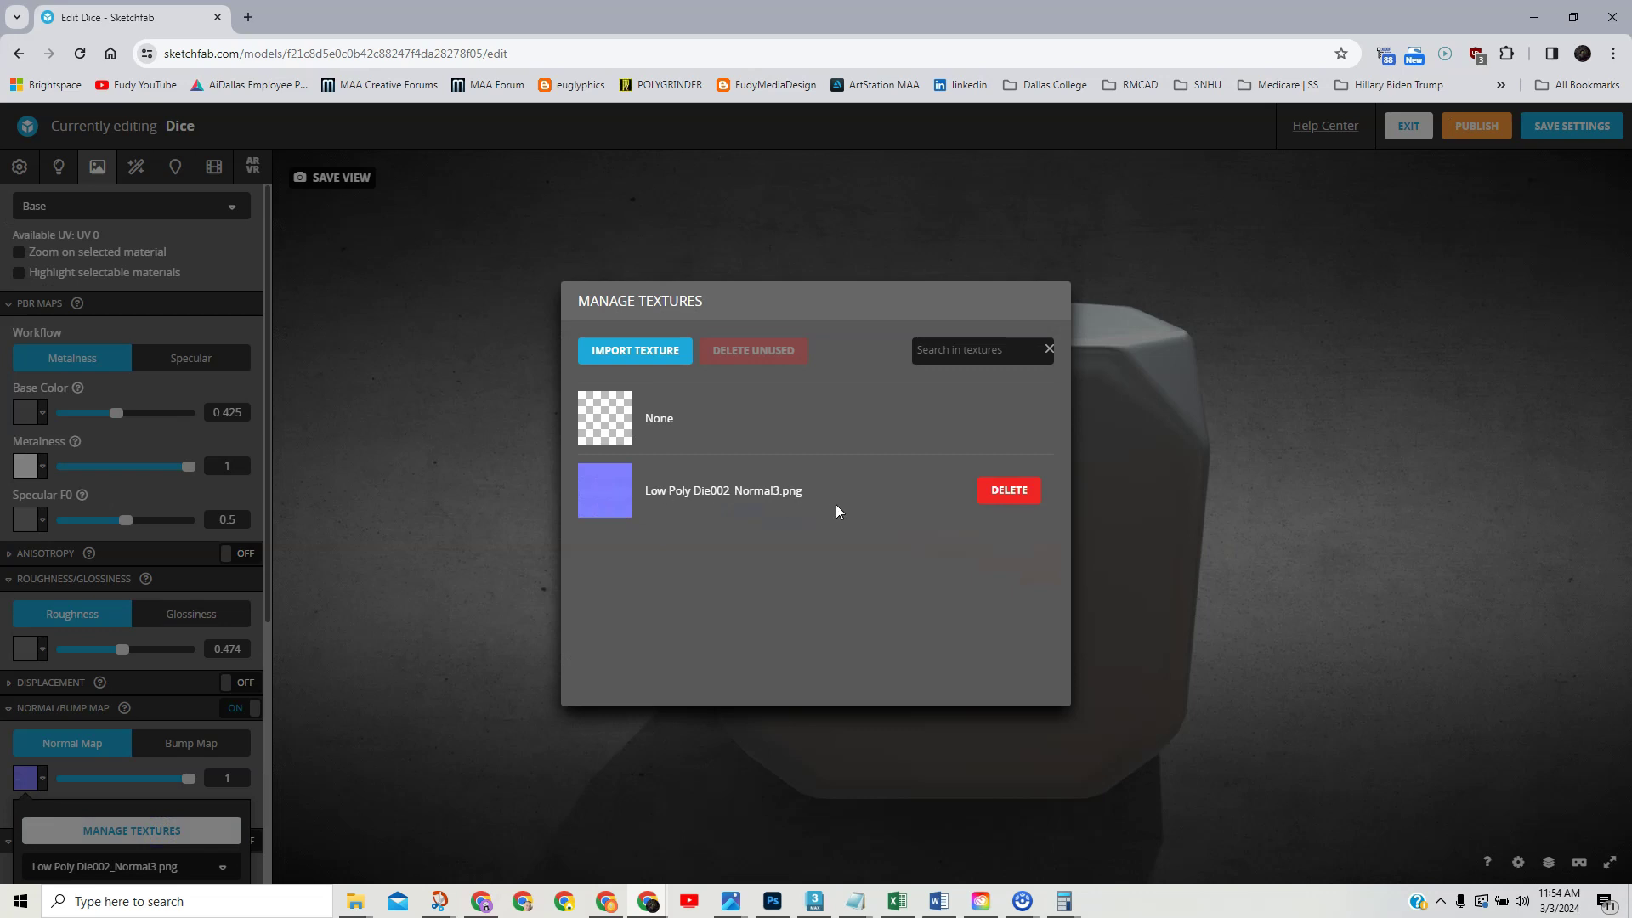
click(1025, 503)
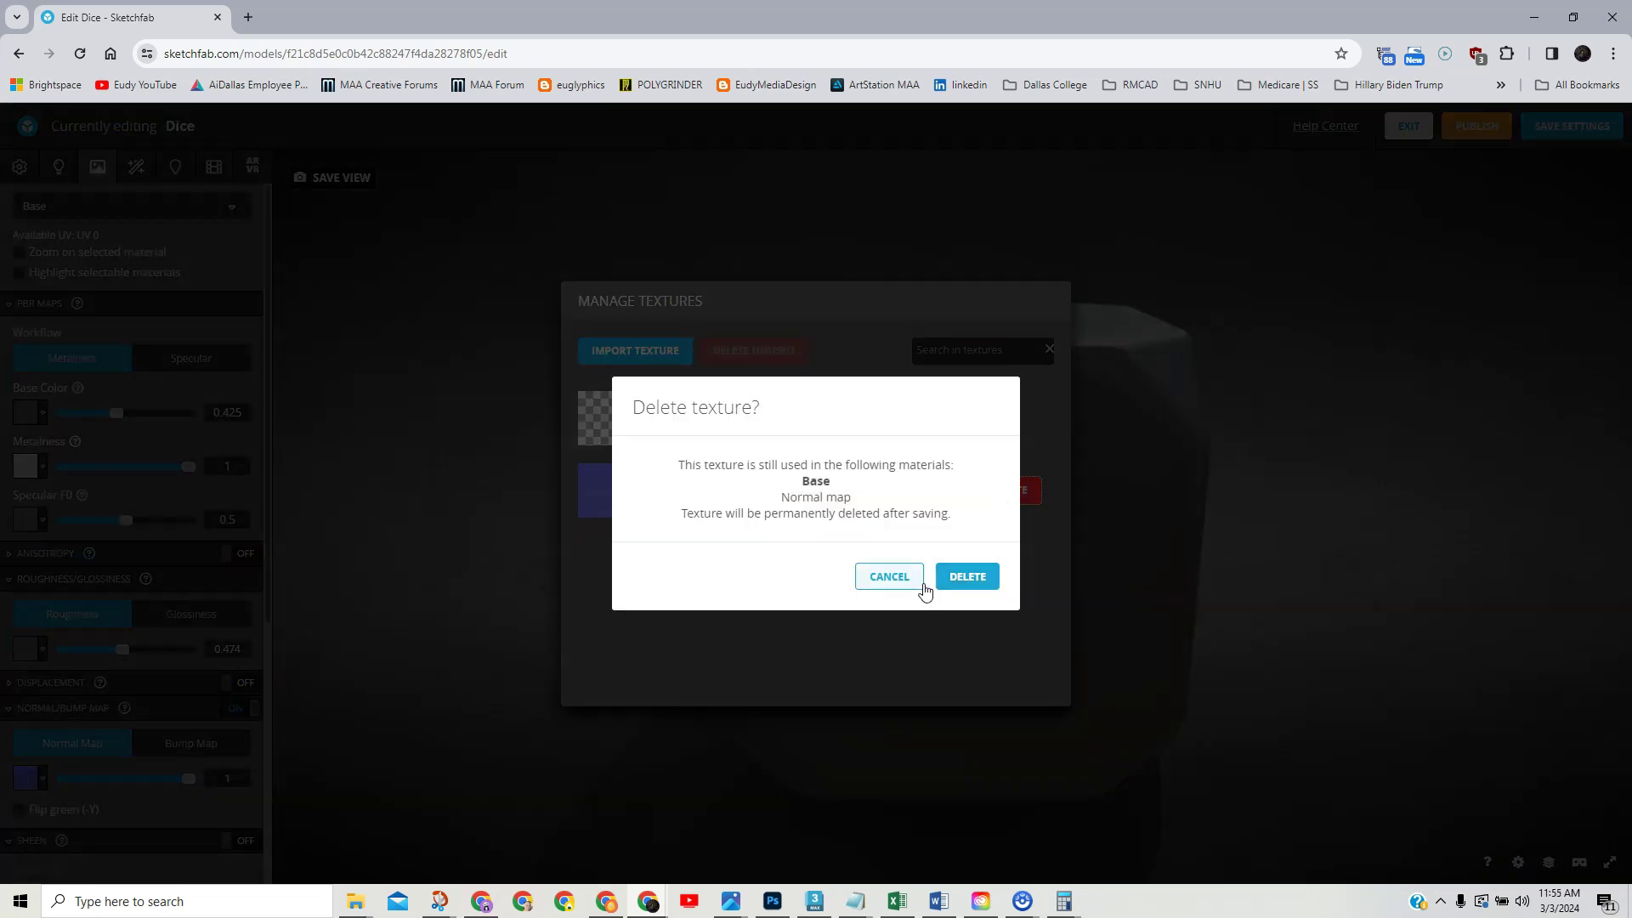
click(968, 580)
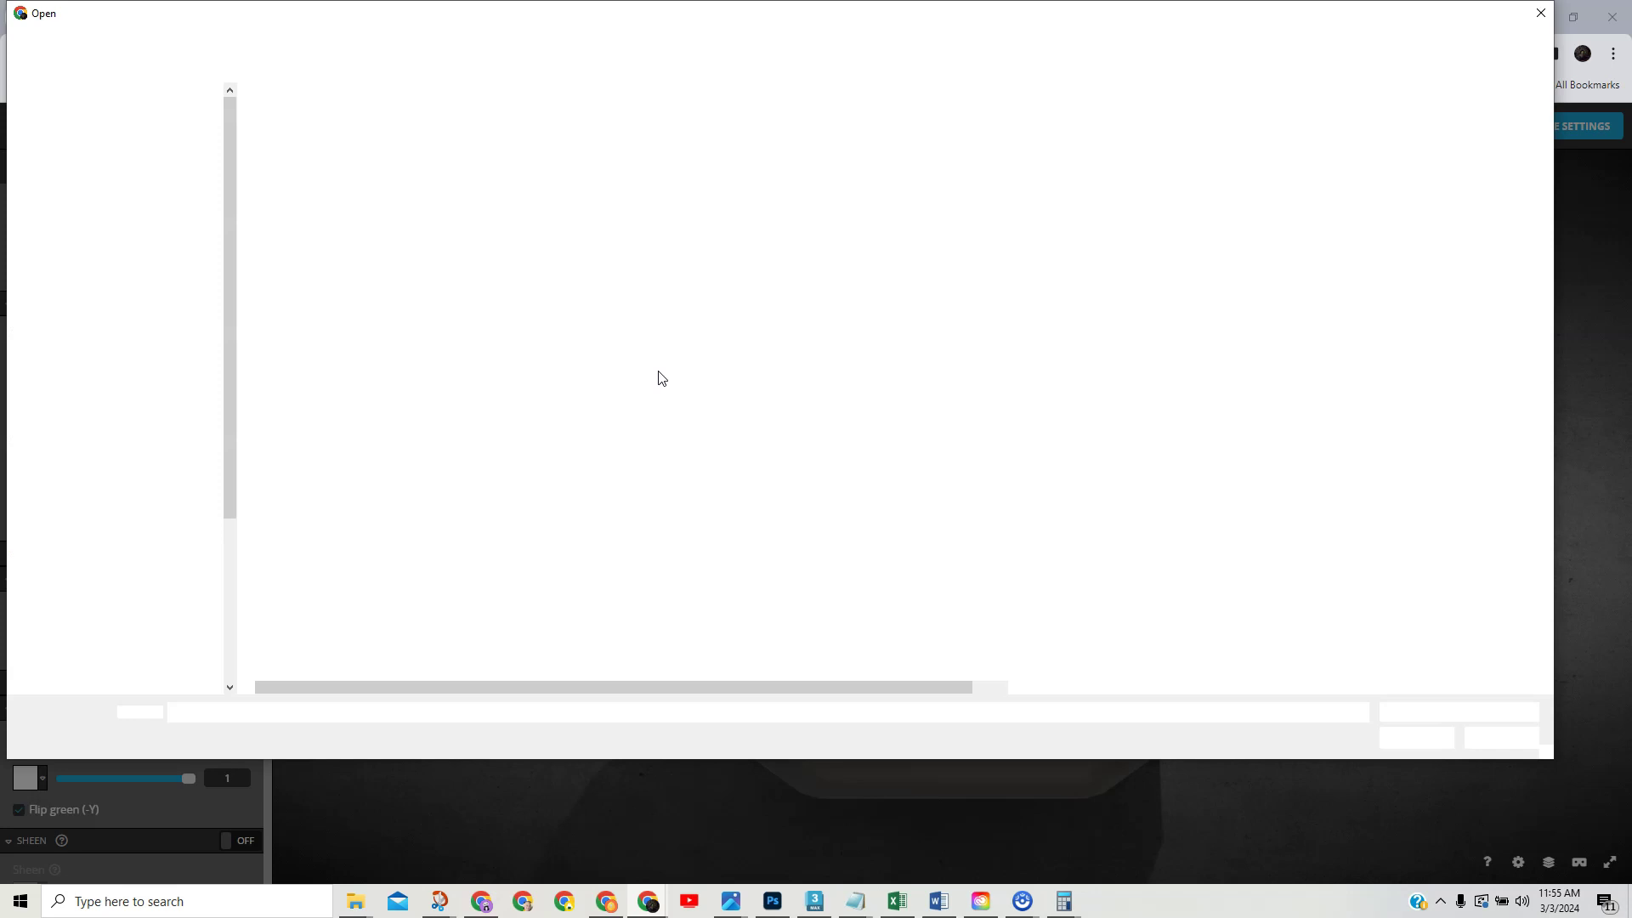
click(370, 119)
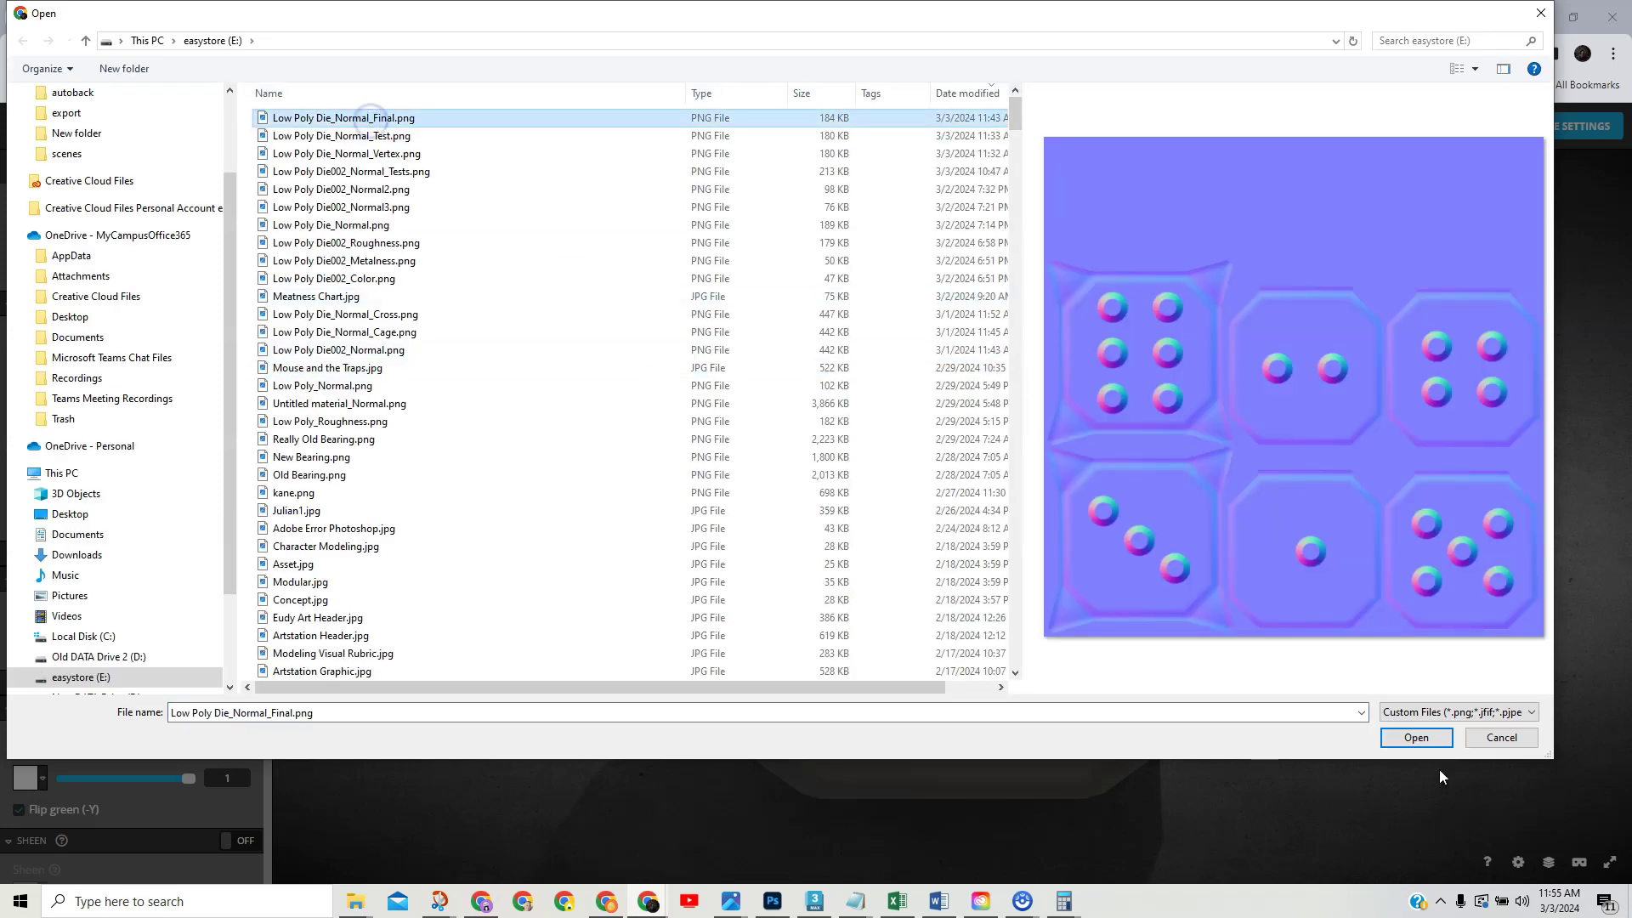
click(1433, 738)
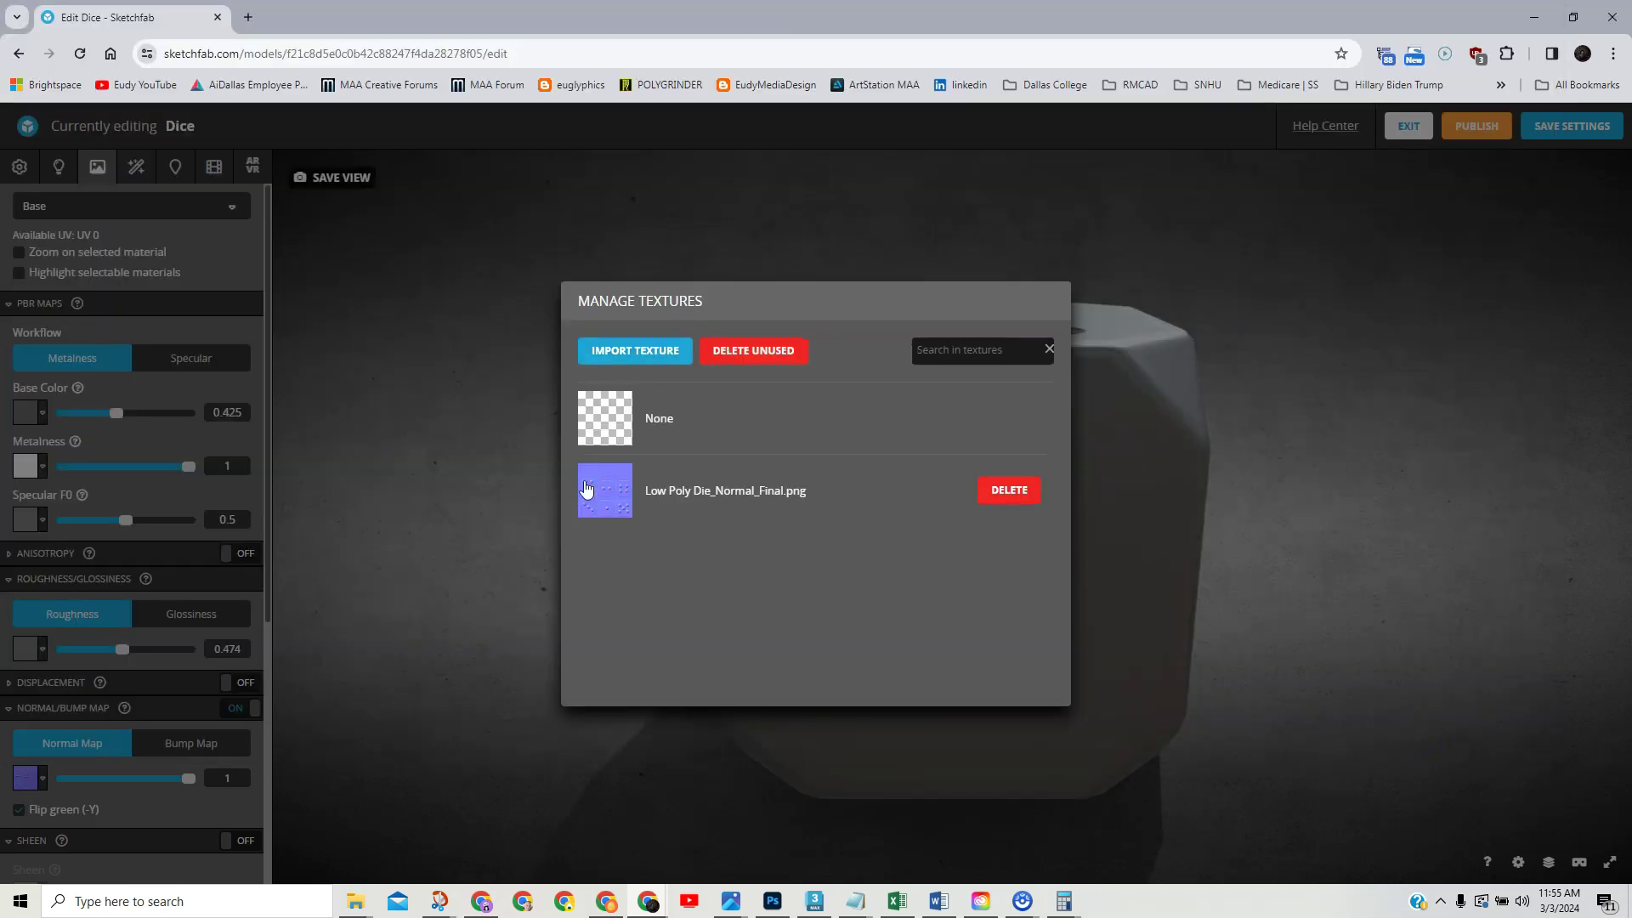
click(515, 504)
drag(816, 518, 788, 491)
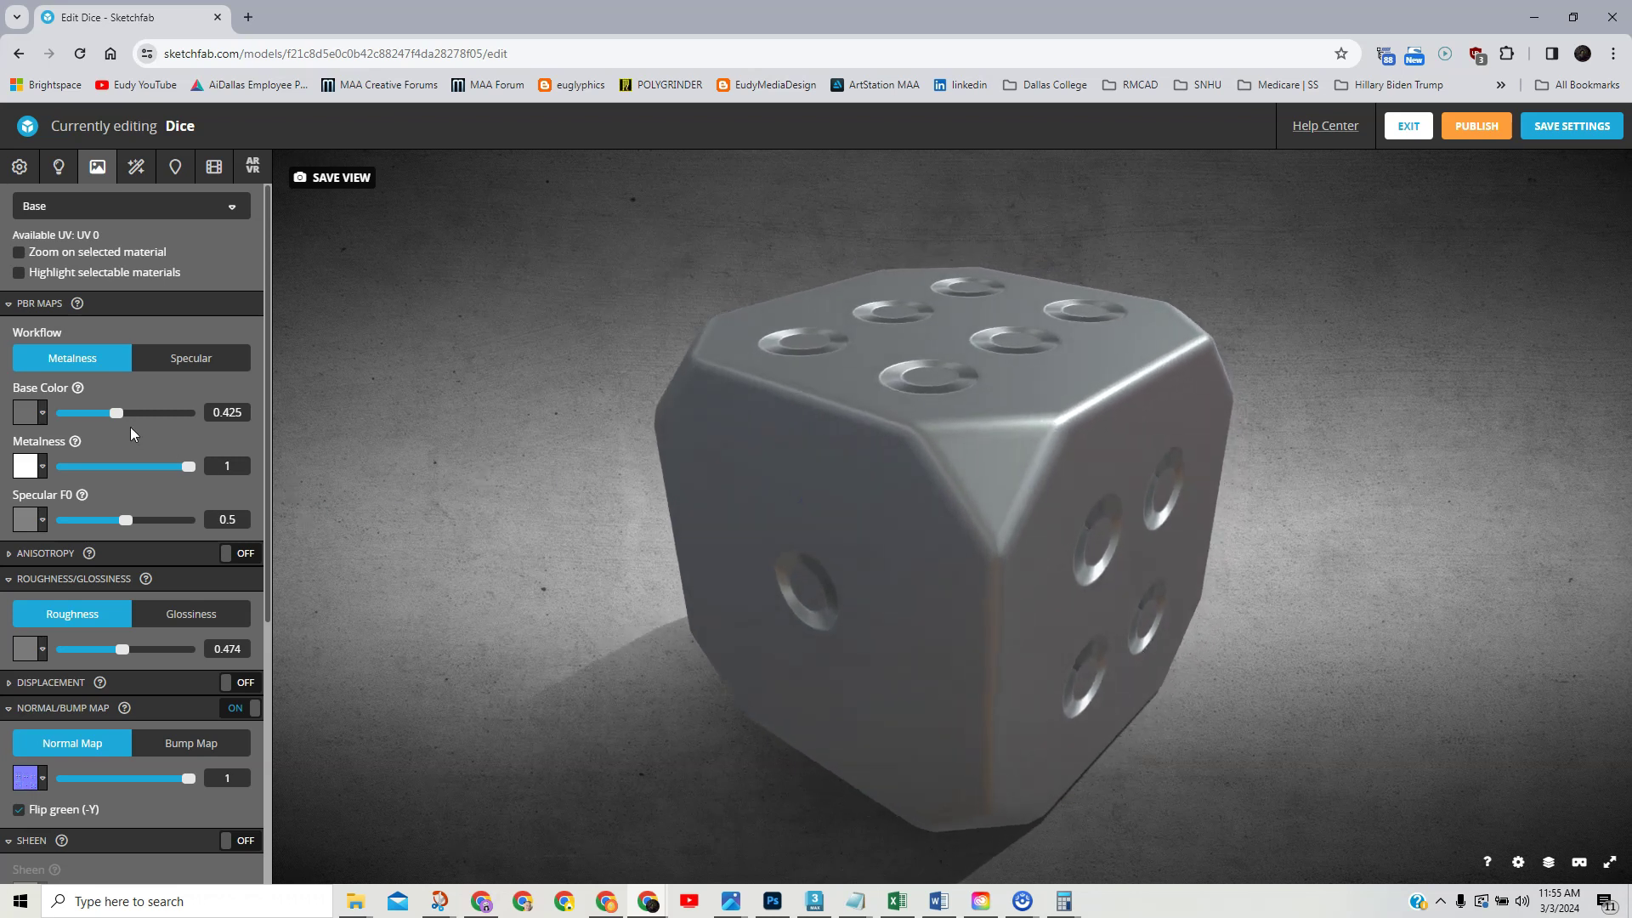
Set the Base material's base color value to 0.474 and its roughness to 0, and inspect the reflections on the die
drag(117, 412, 122, 415)
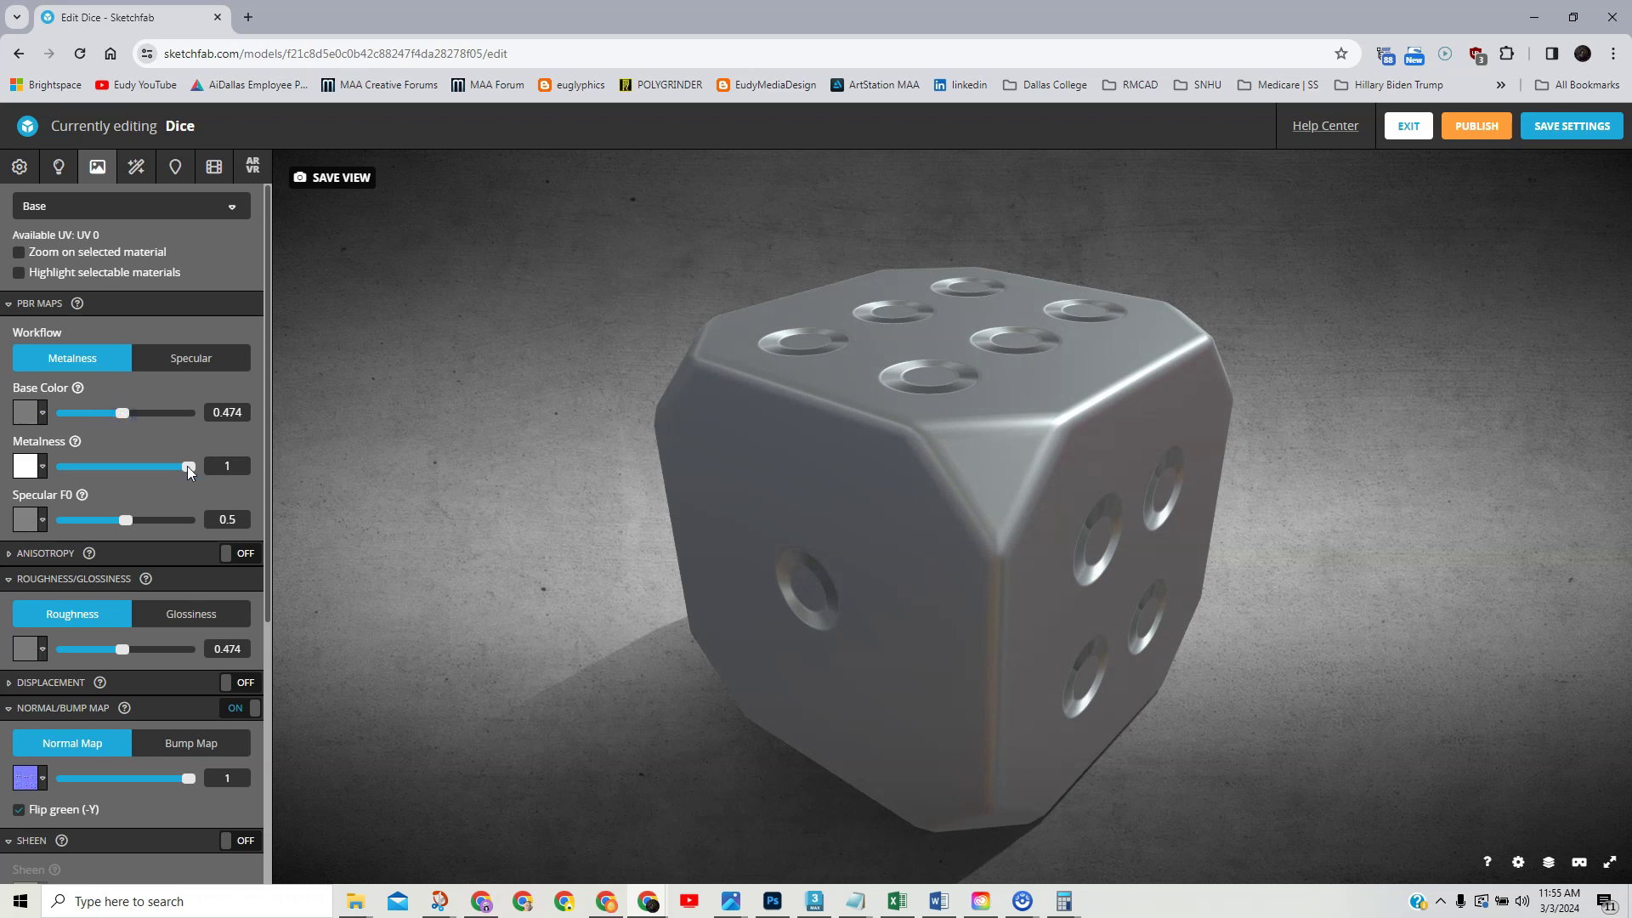
drag(125, 653, 39, 654)
scroll(939, 557, down, 3)
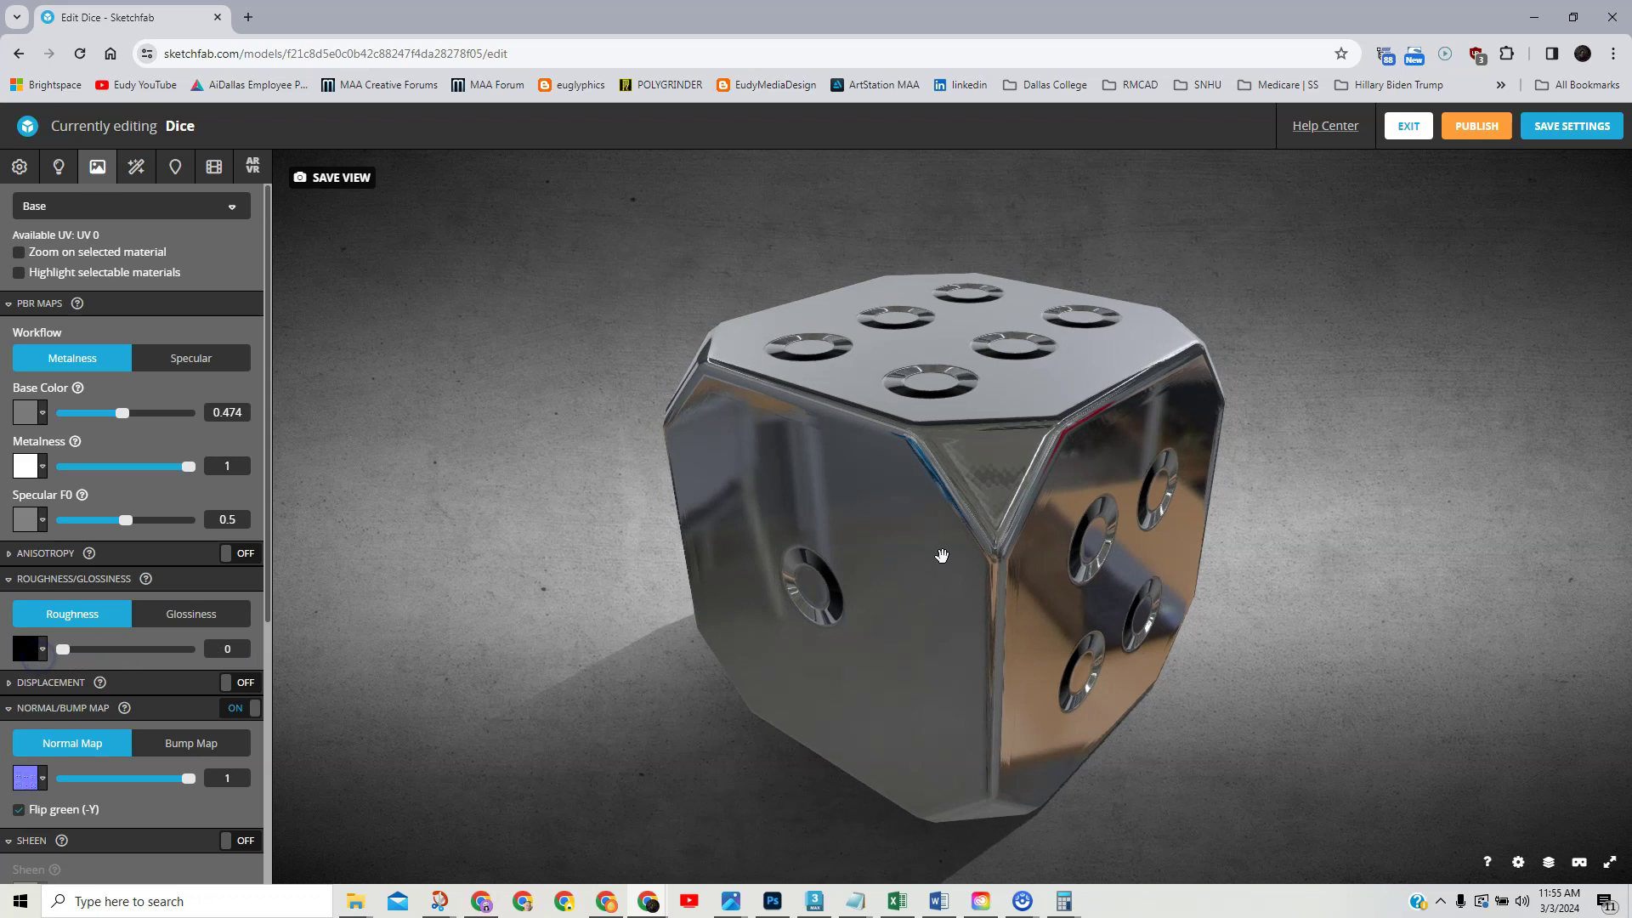
right_drag(972, 596, 955, 565)
mouse_move(903, 584)
mouse_down()
mouse_move(867, 715)
mouse_move(779, 739)
mouse_move(522, 672)
mouse_move(1024, 627)
mouse_move(938, 618)
mouse_up()
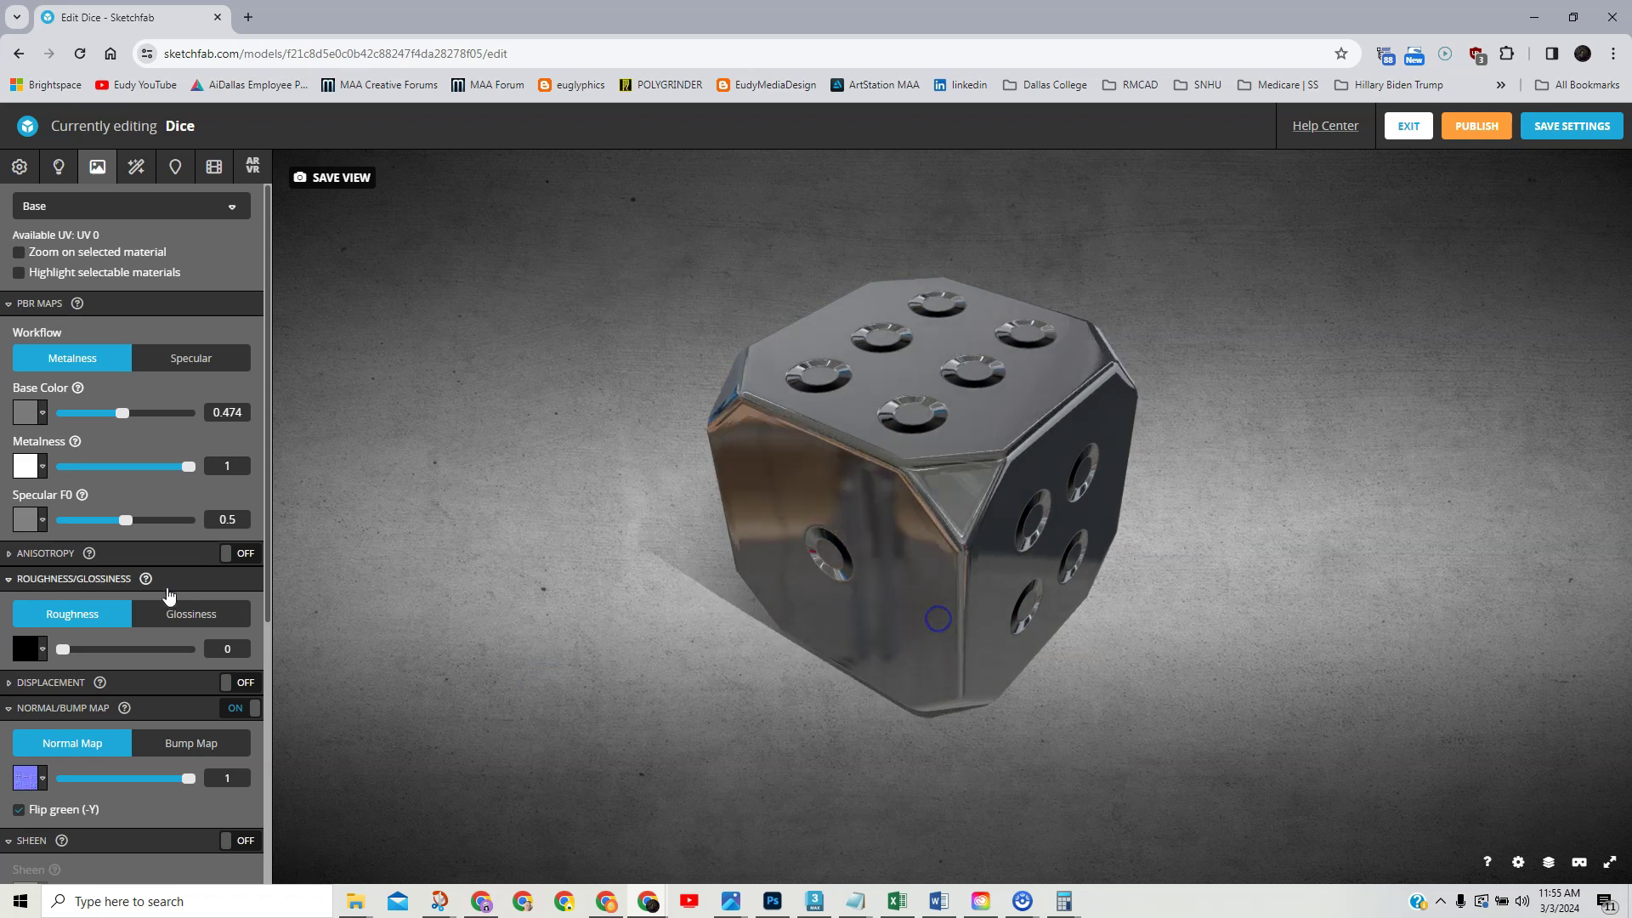
Set the Base material's metalness to 0 with Specular F0 at 0.5, and inspect the die from other sides
drag(189, 467, 32, 470)
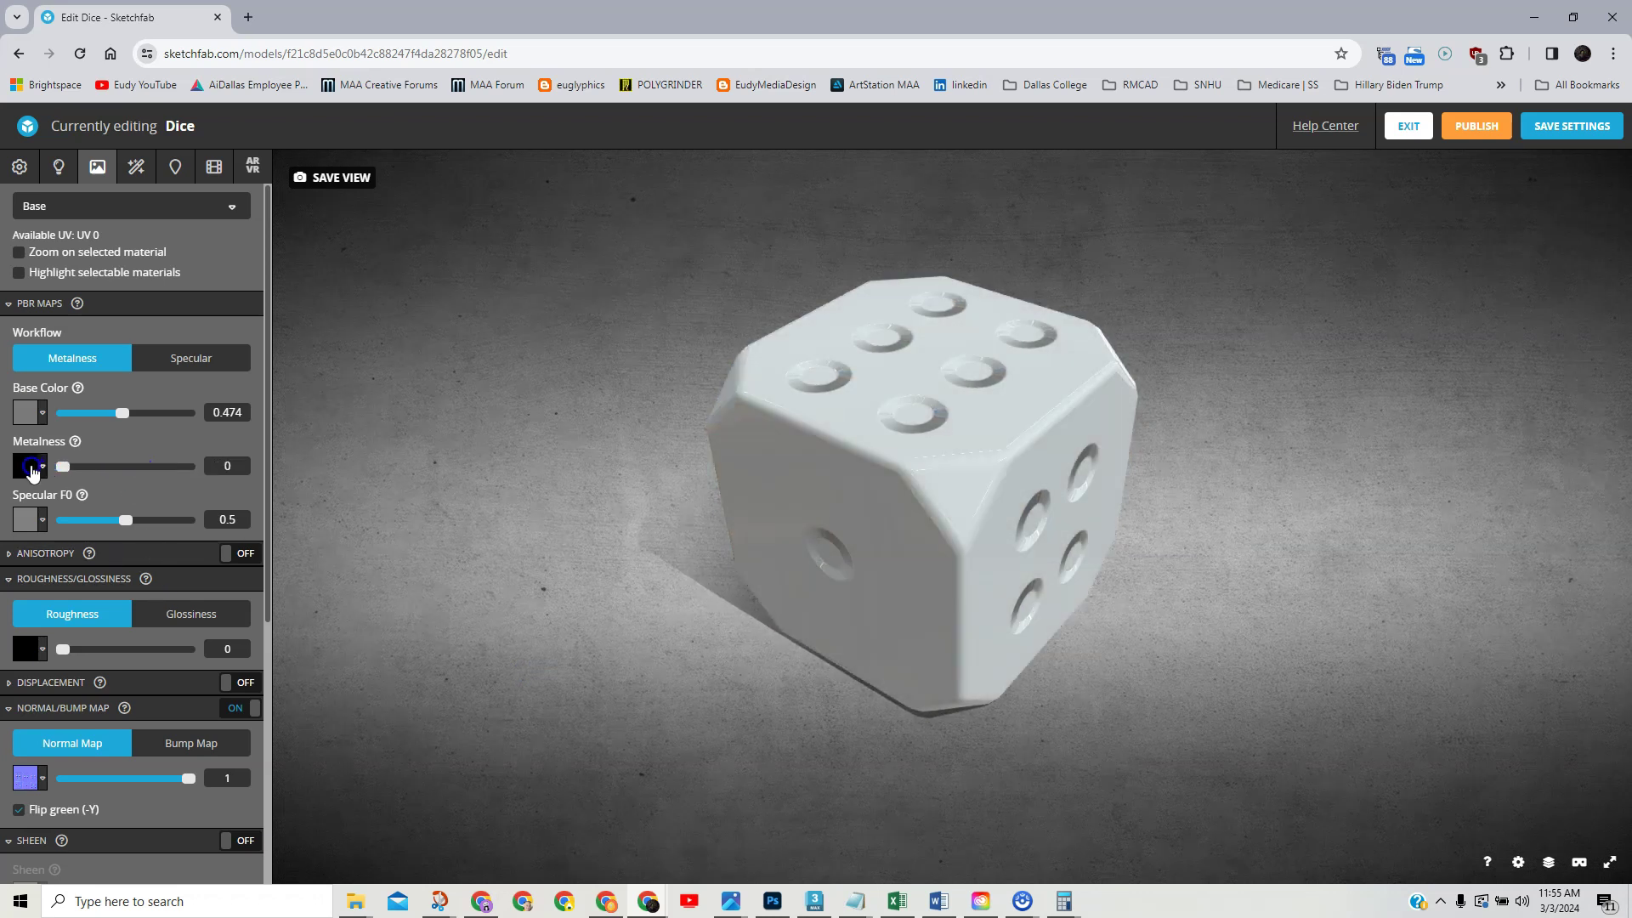
mouse_move(134, 527)
mouse_down()
mouse_move(201, 528)
mouse_move(129, 521)
mouse_up()
drag(245, 521, 201, 521)
key(Return)
drag(1053, 668, 988, 662)
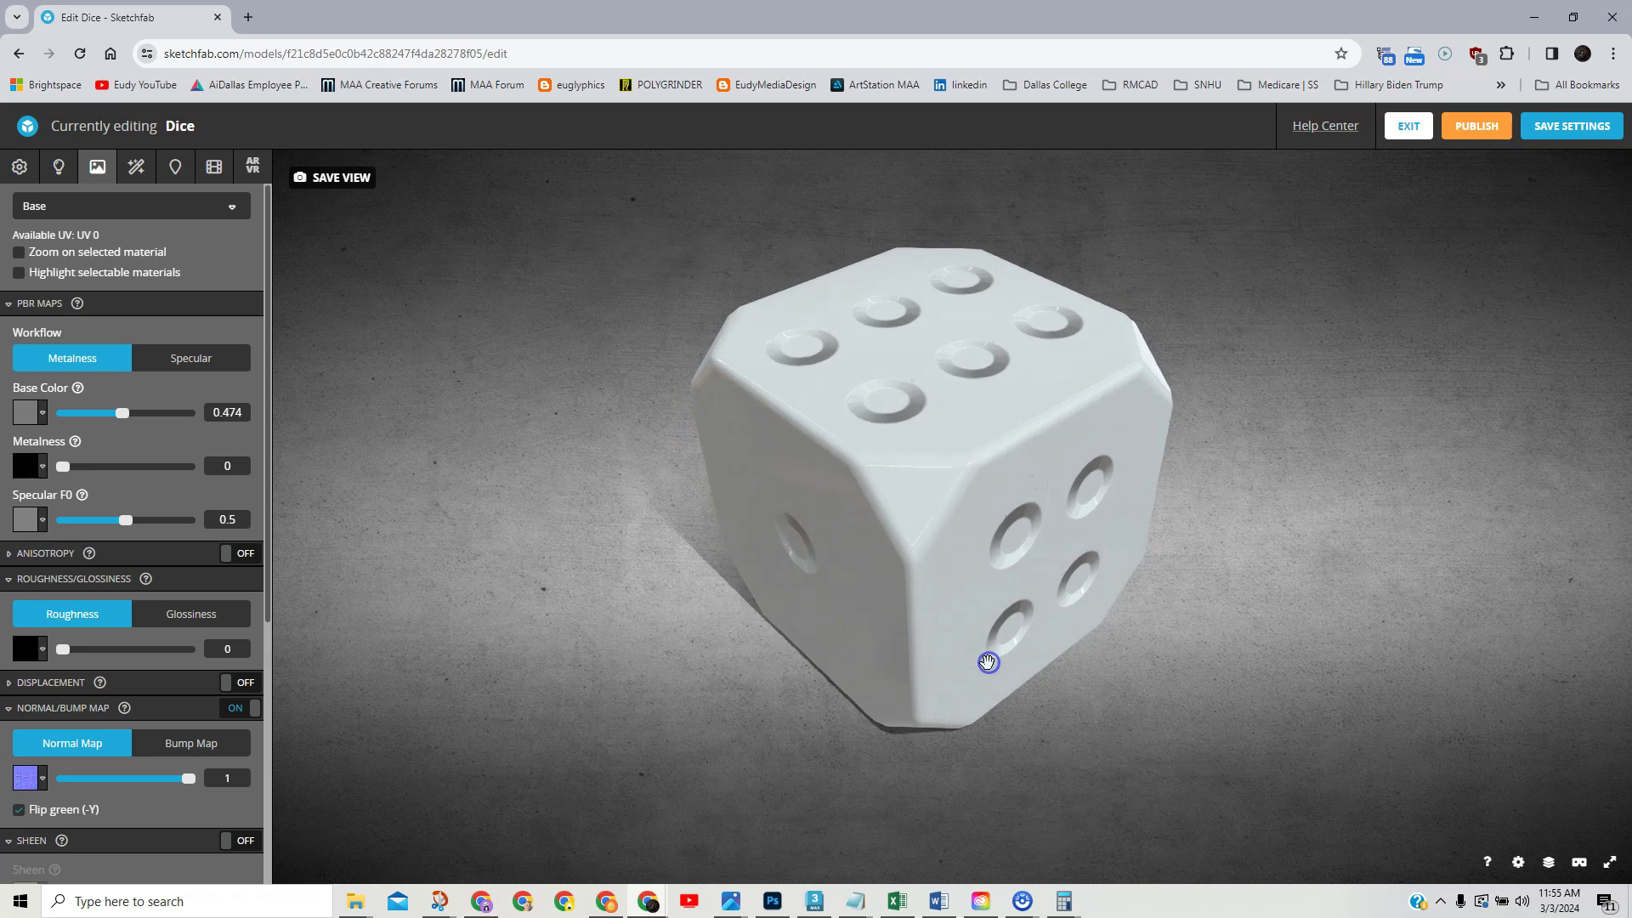
drag(893, 707, 958, 576)
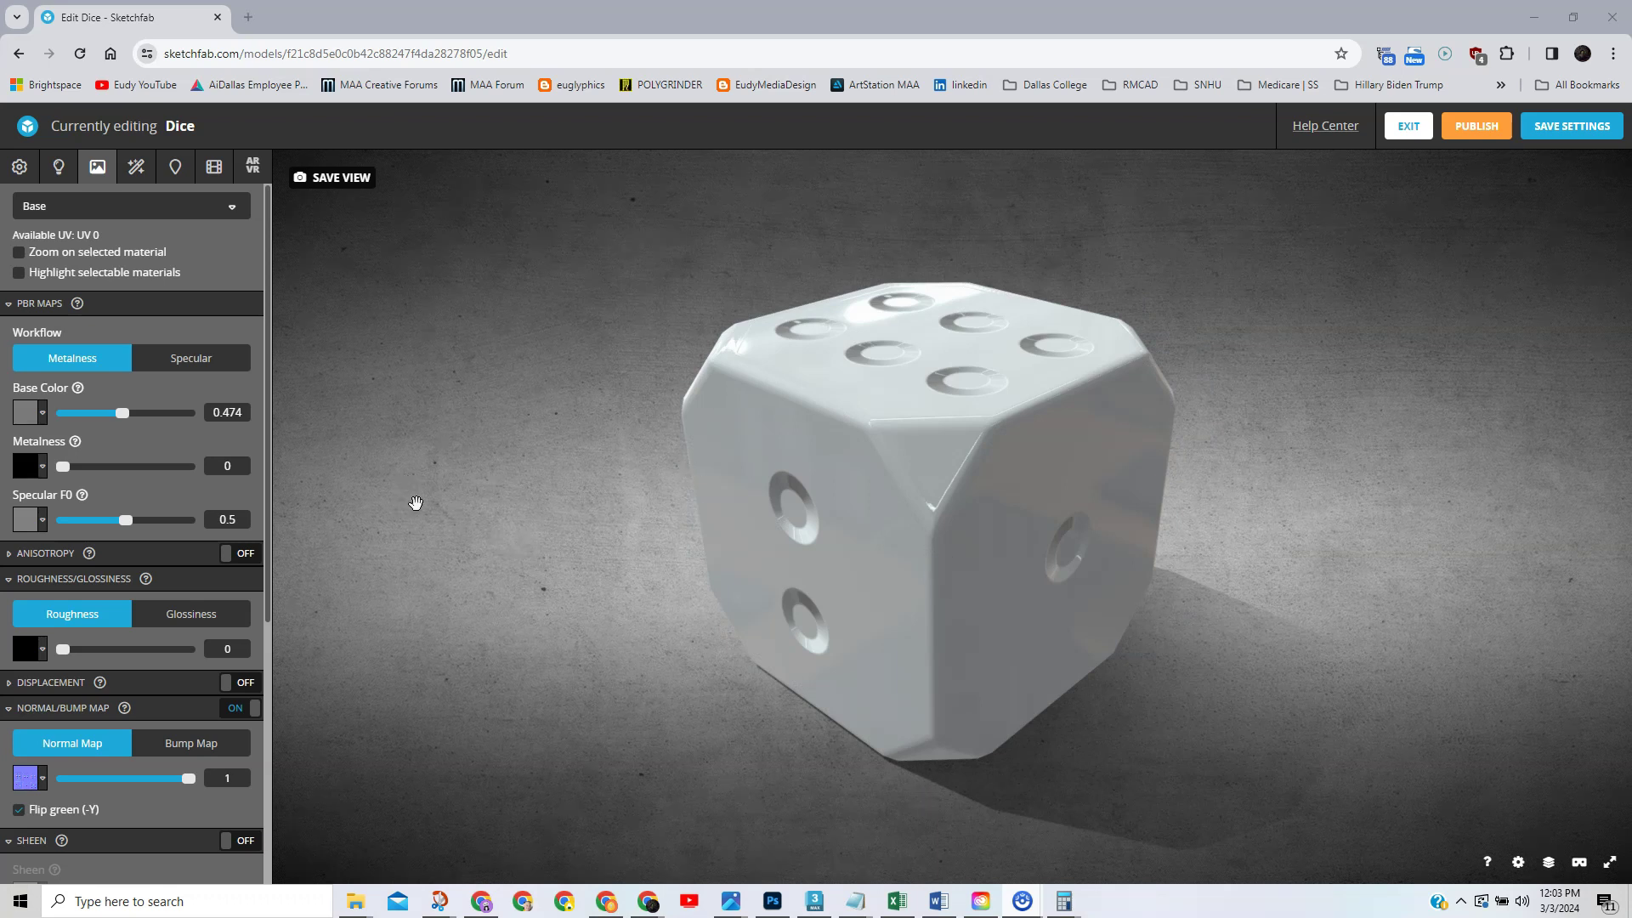
Import the Low Poly Die002 Roughness_Final, Color_Final and Metalness_Final PNGs and assign Low Poly Die002_Color_Final.png as the base color texture
drag(268, 610, 268, 610)
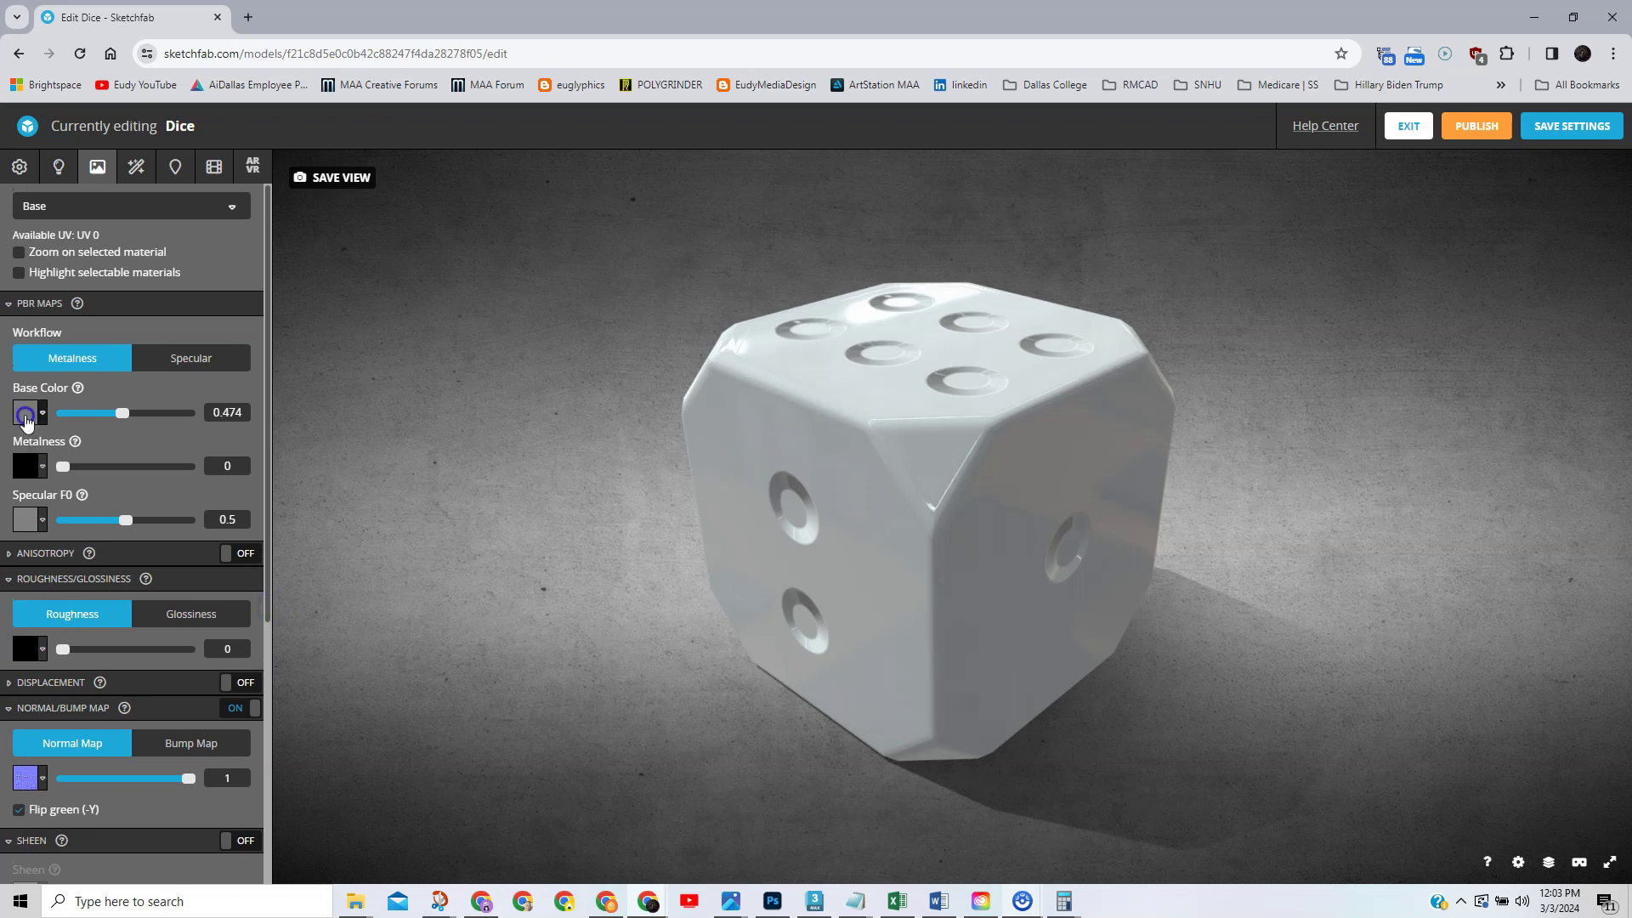
click(27, 413)
click(82, 468)
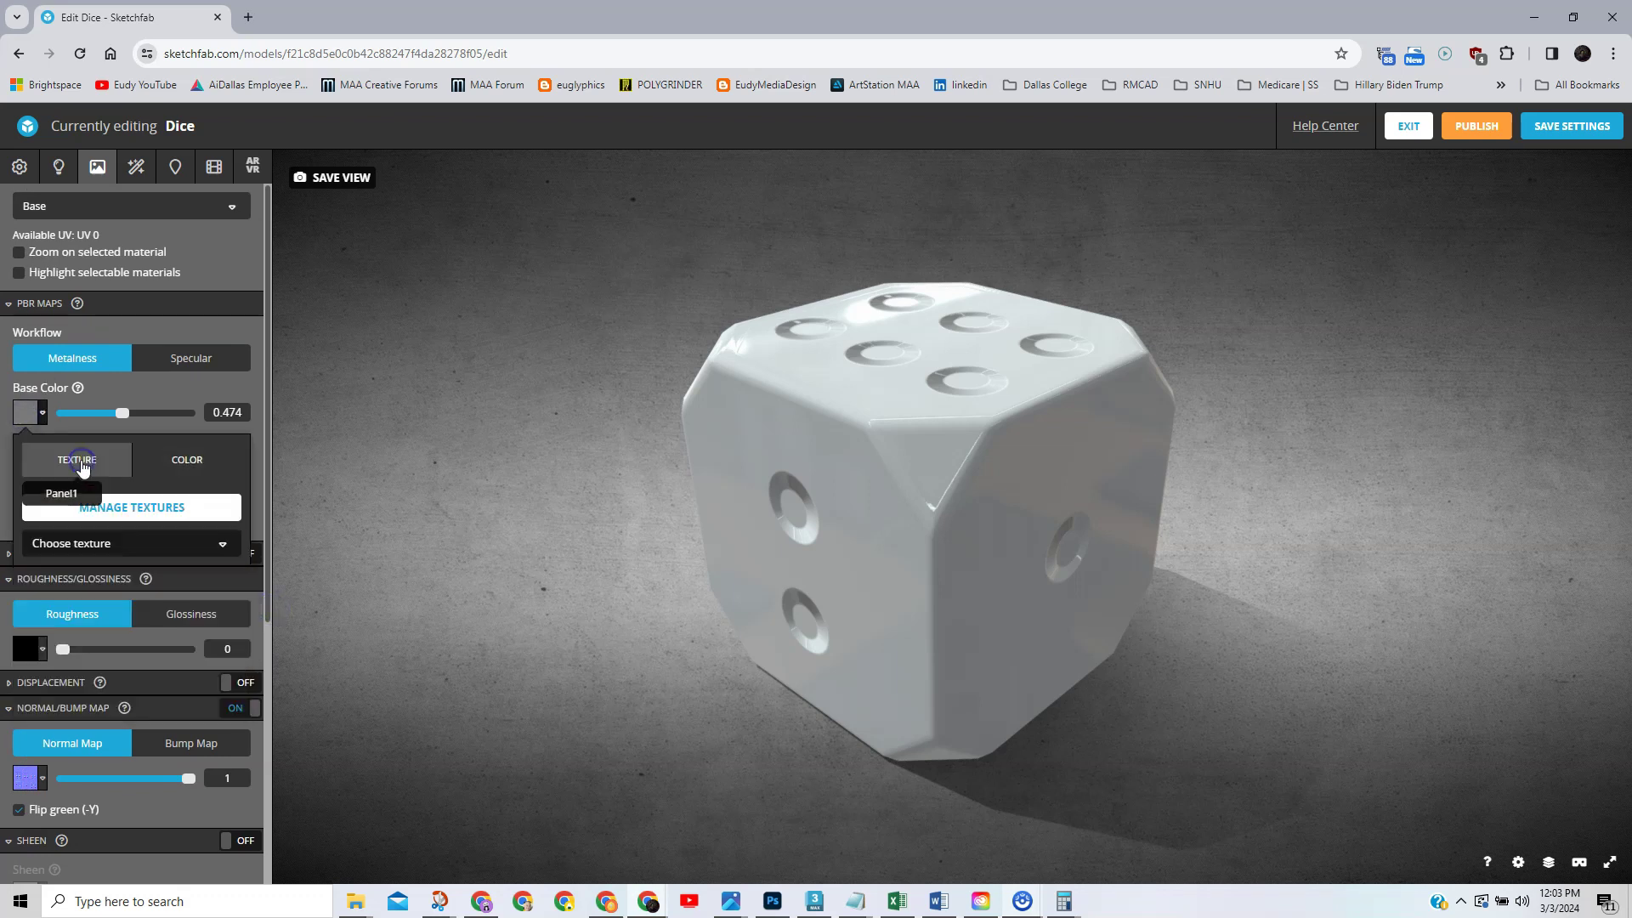
click(131, 507)
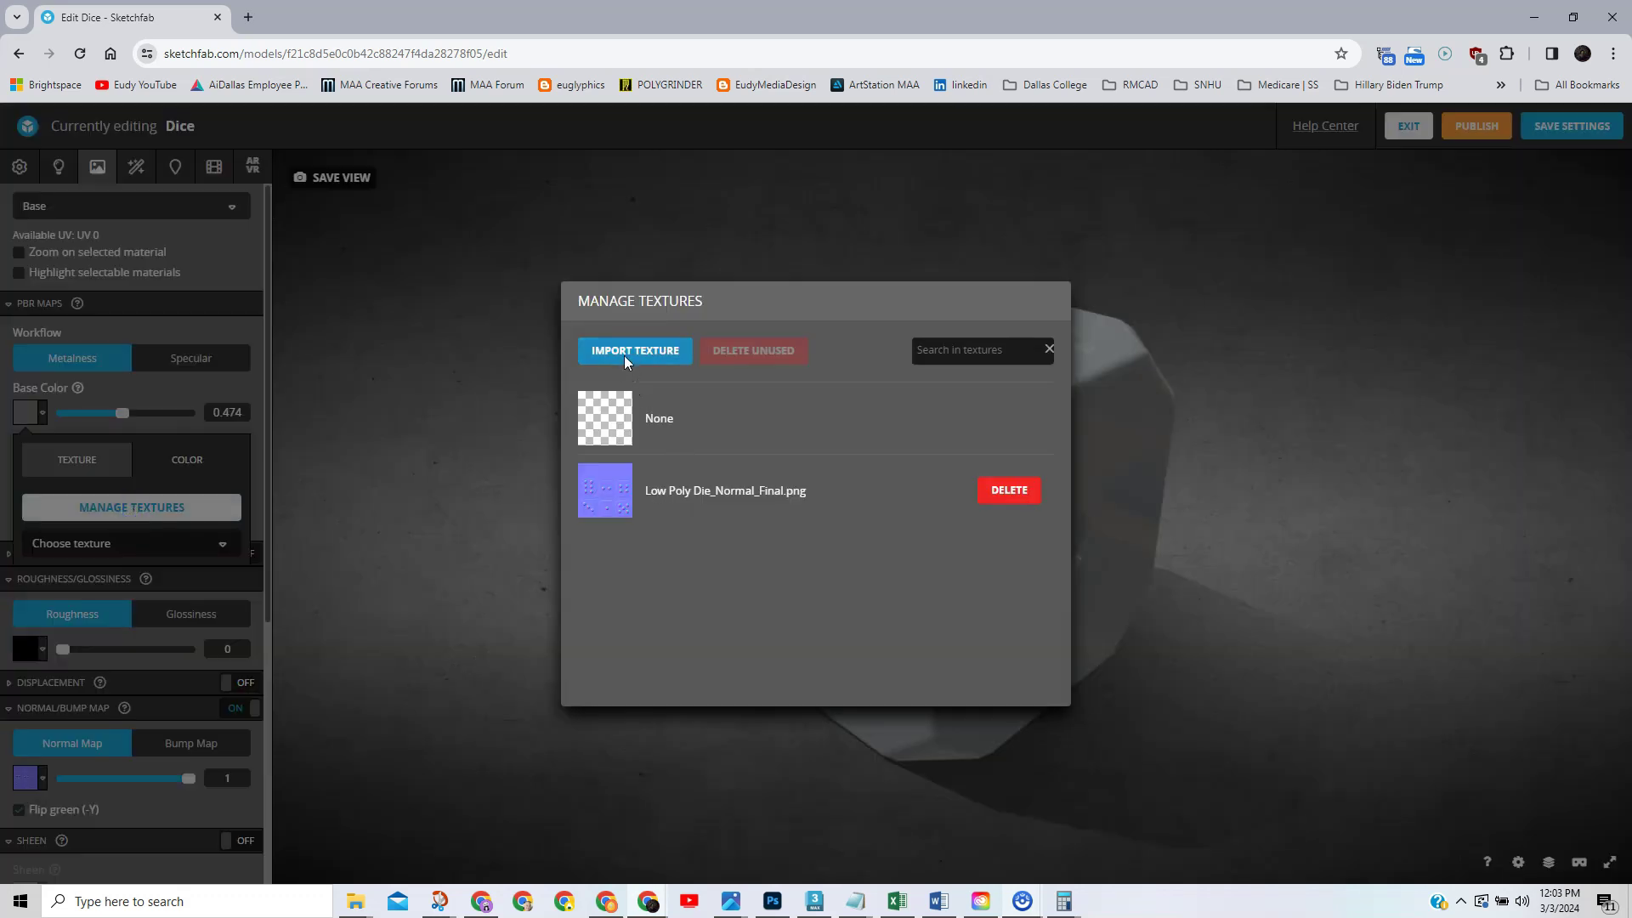
click(626, 354)
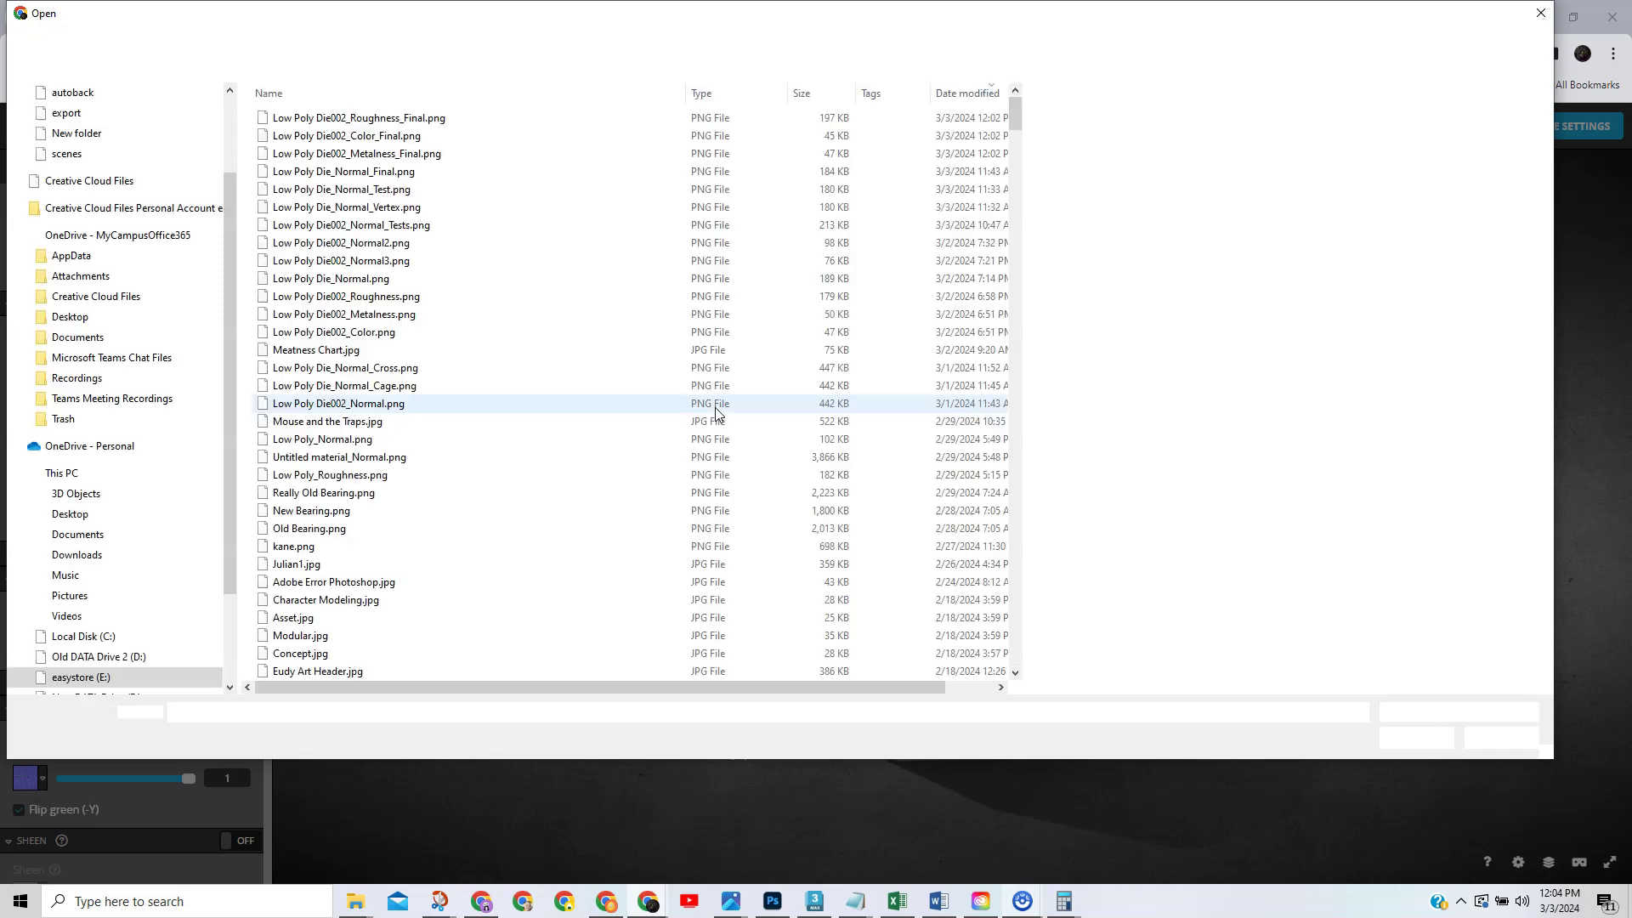
click(410, 122)
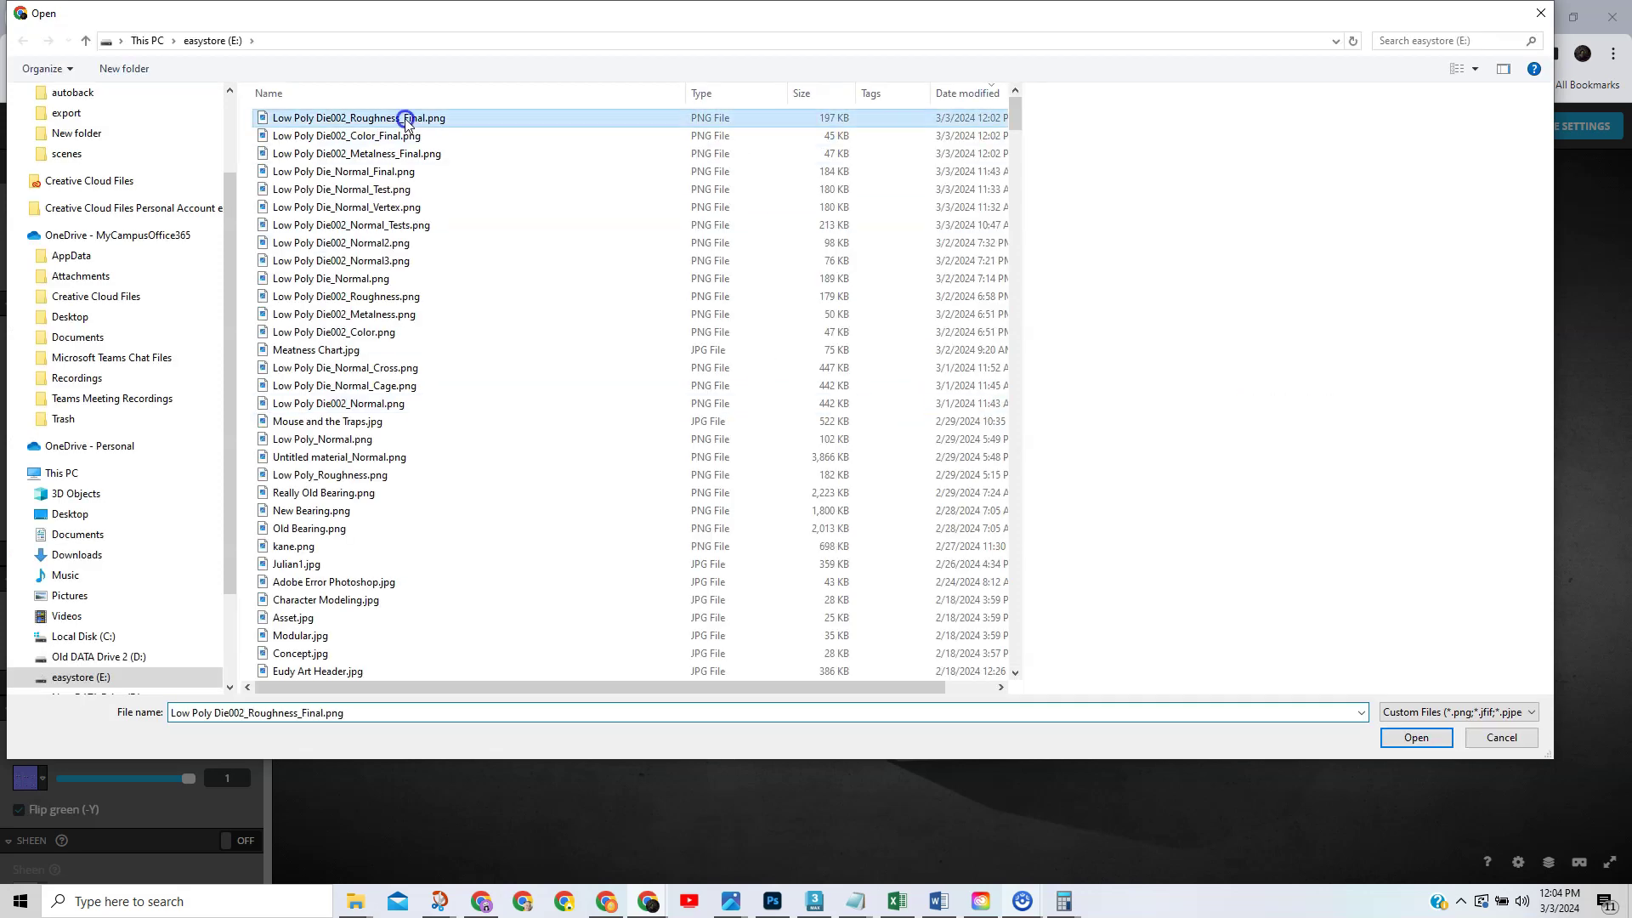
ctrl+click(397, 137)
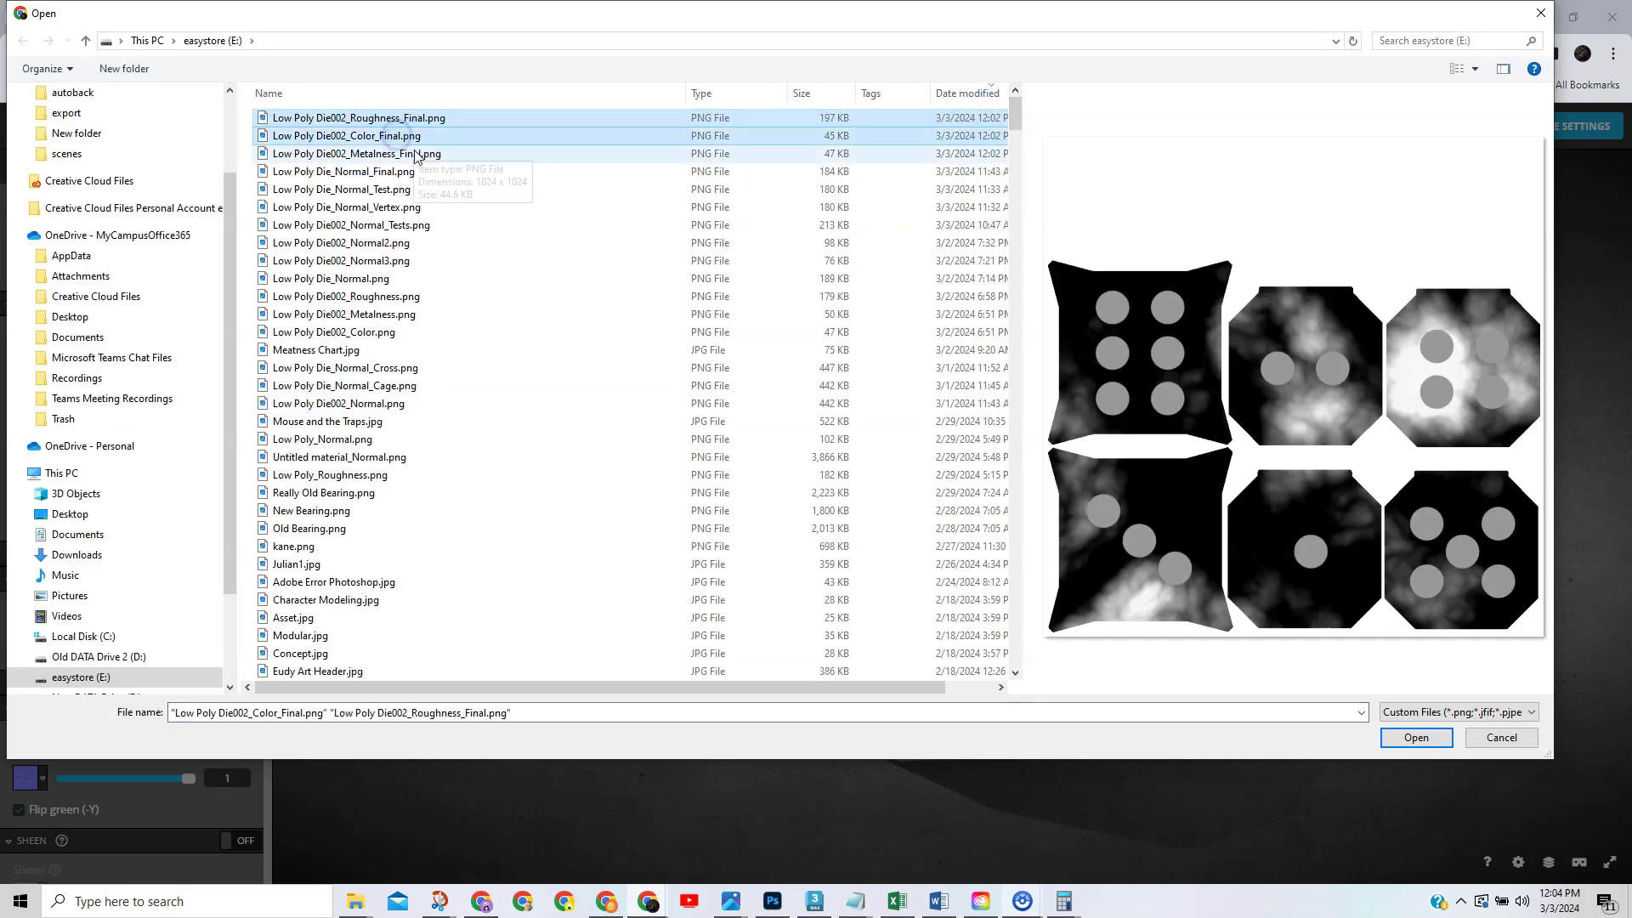
ctrl+click(418, 154)
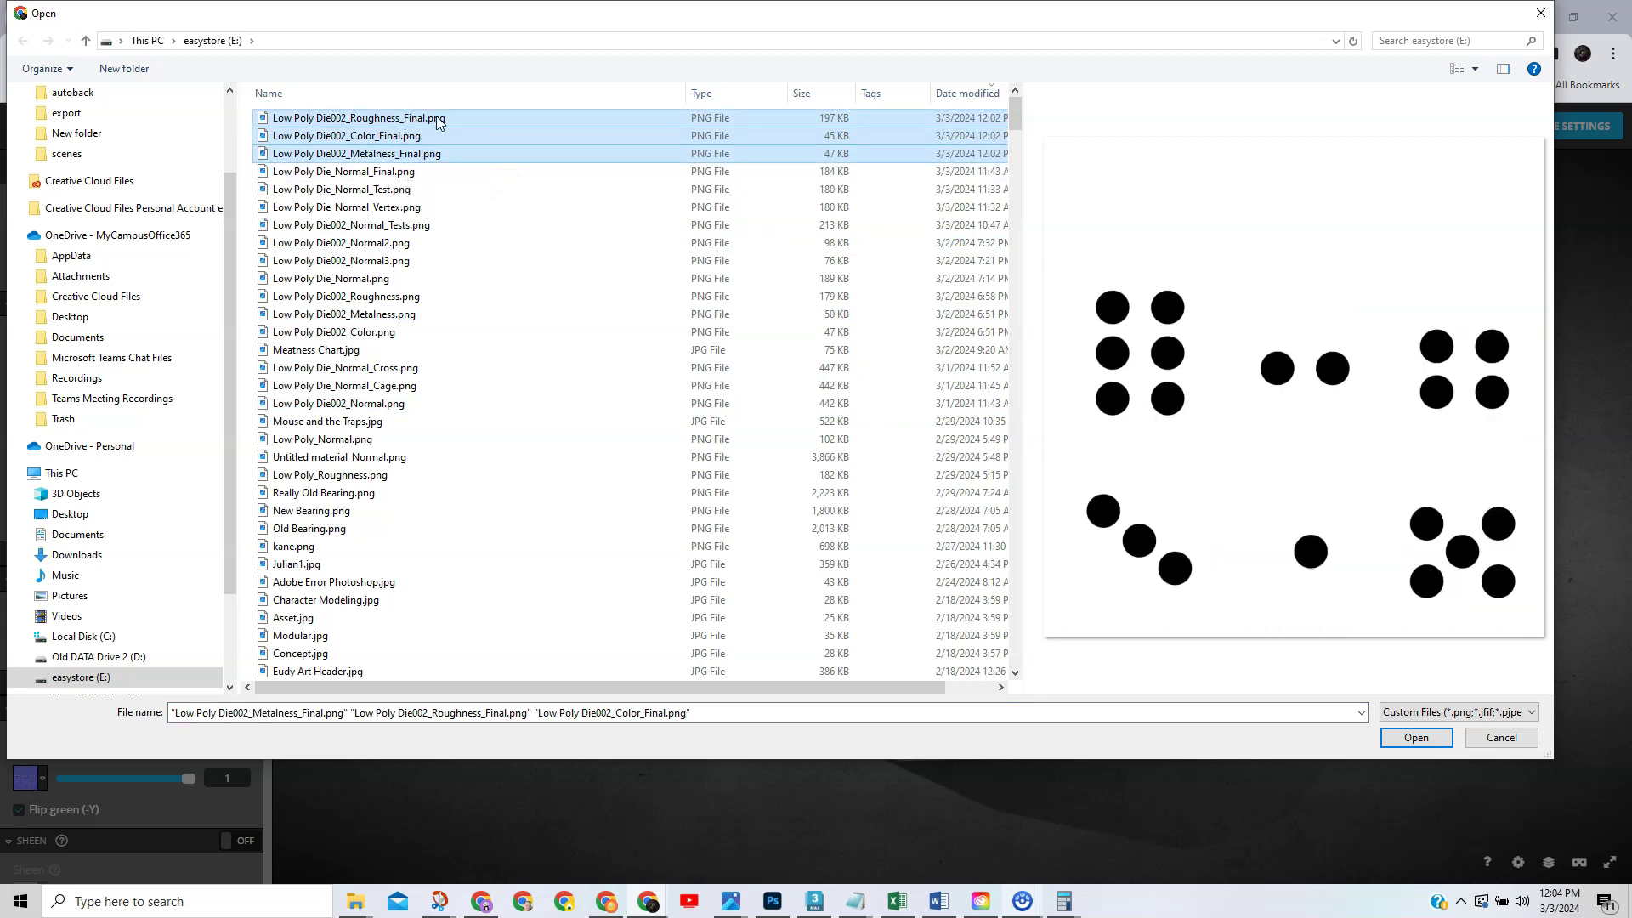
click(1418, 738)
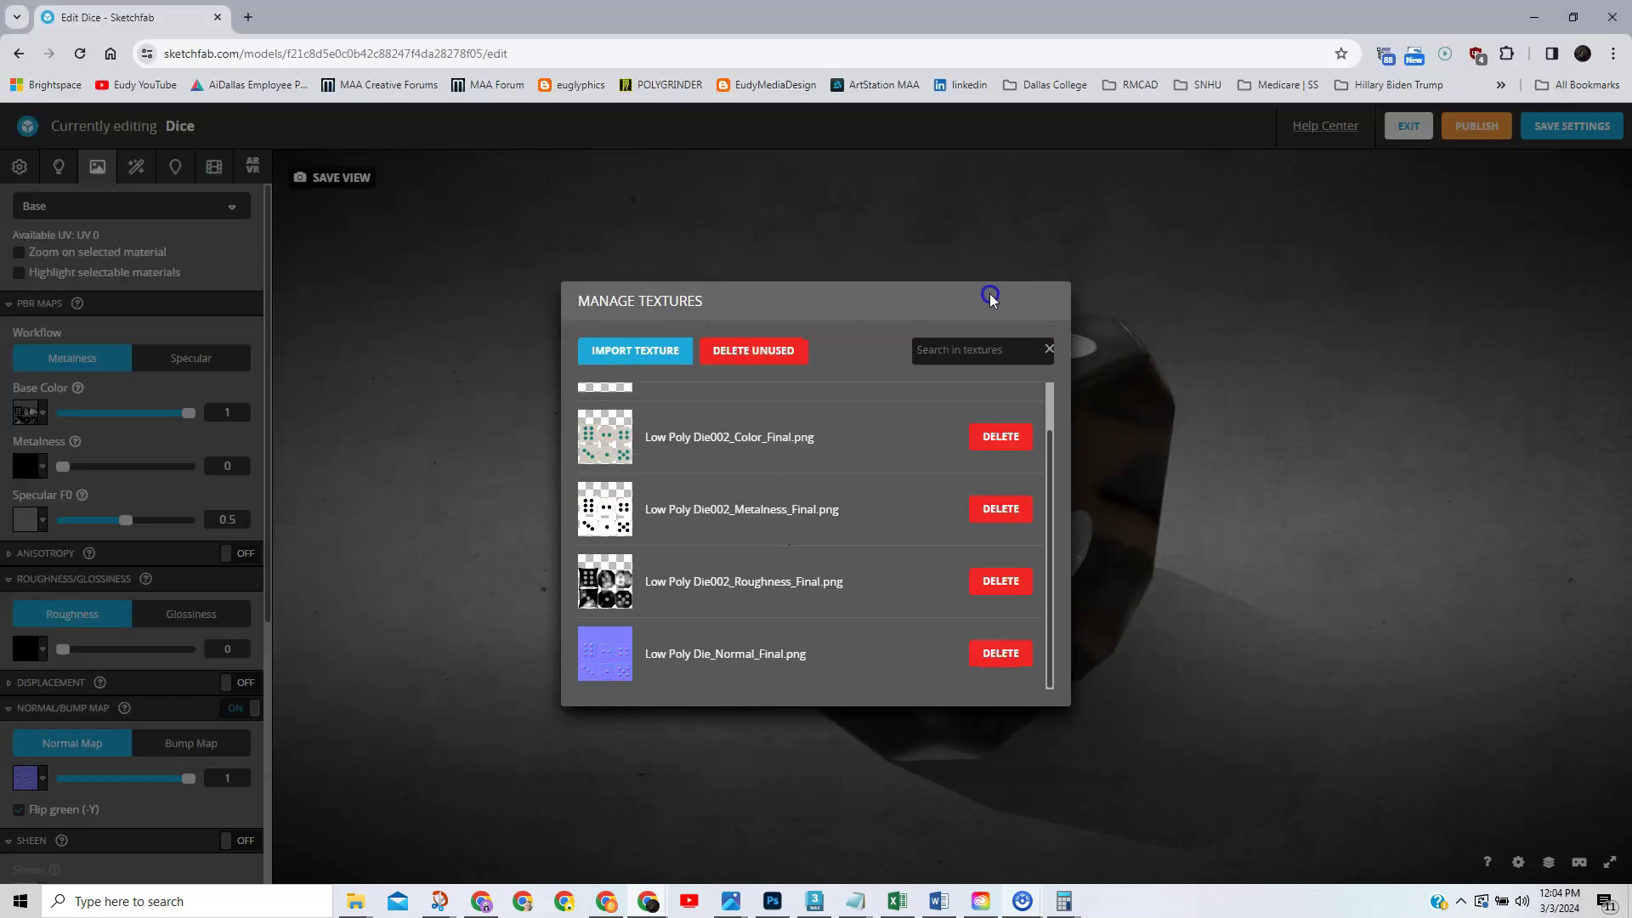
click(600, 445)
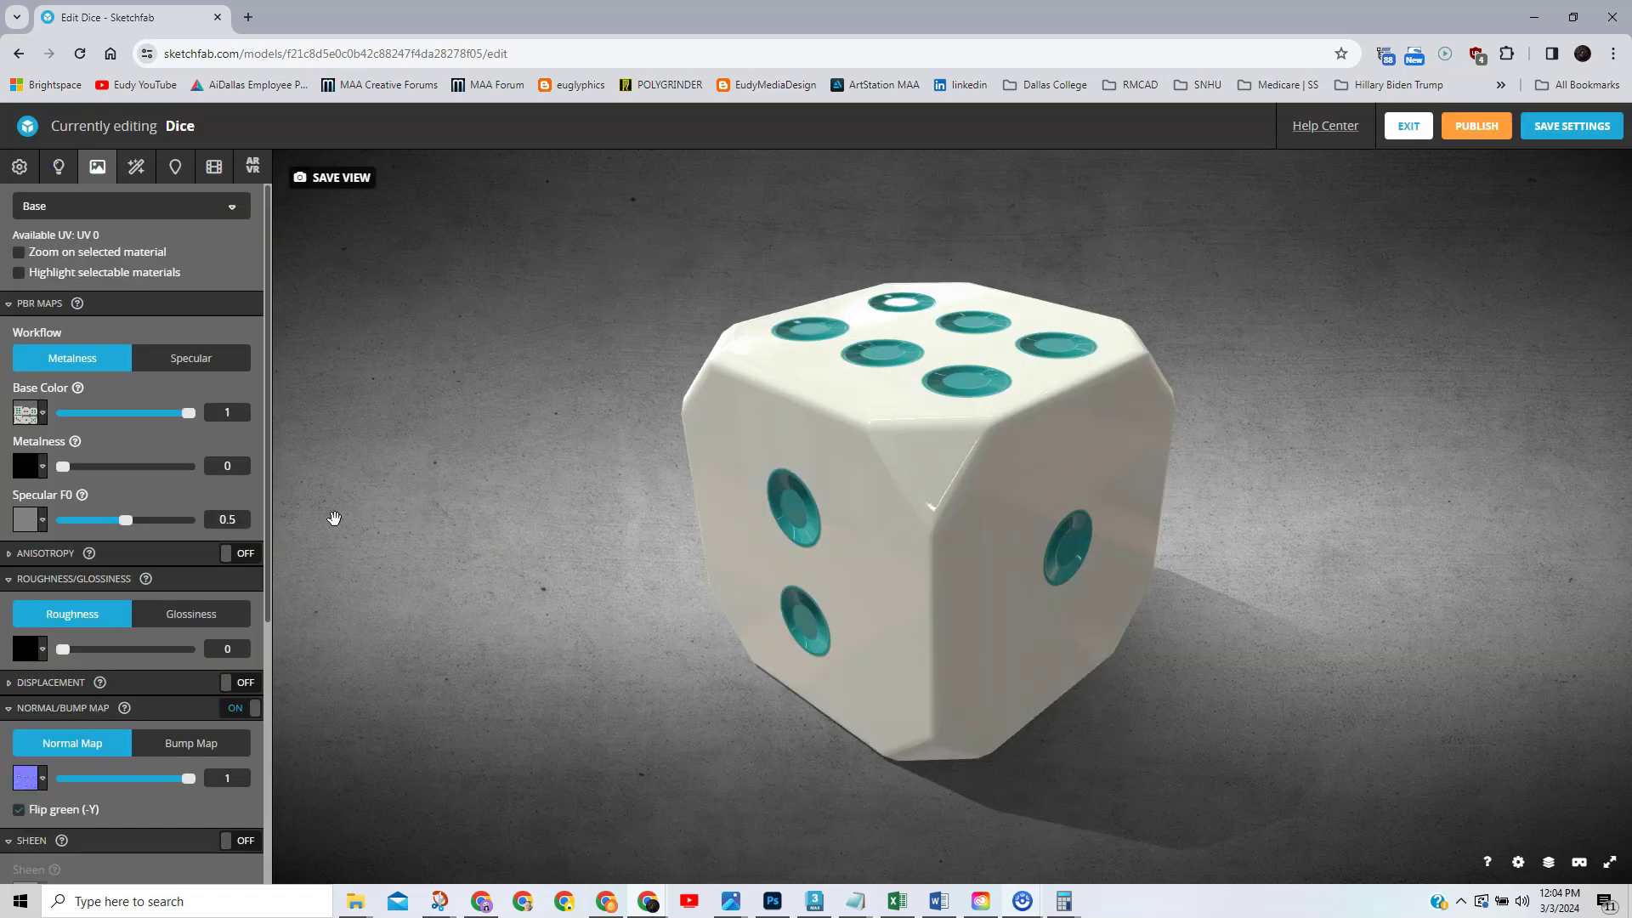
Assign Low Poly Die002_Metalness_Final.png as the Base material's metalness texture
click(27, 465)
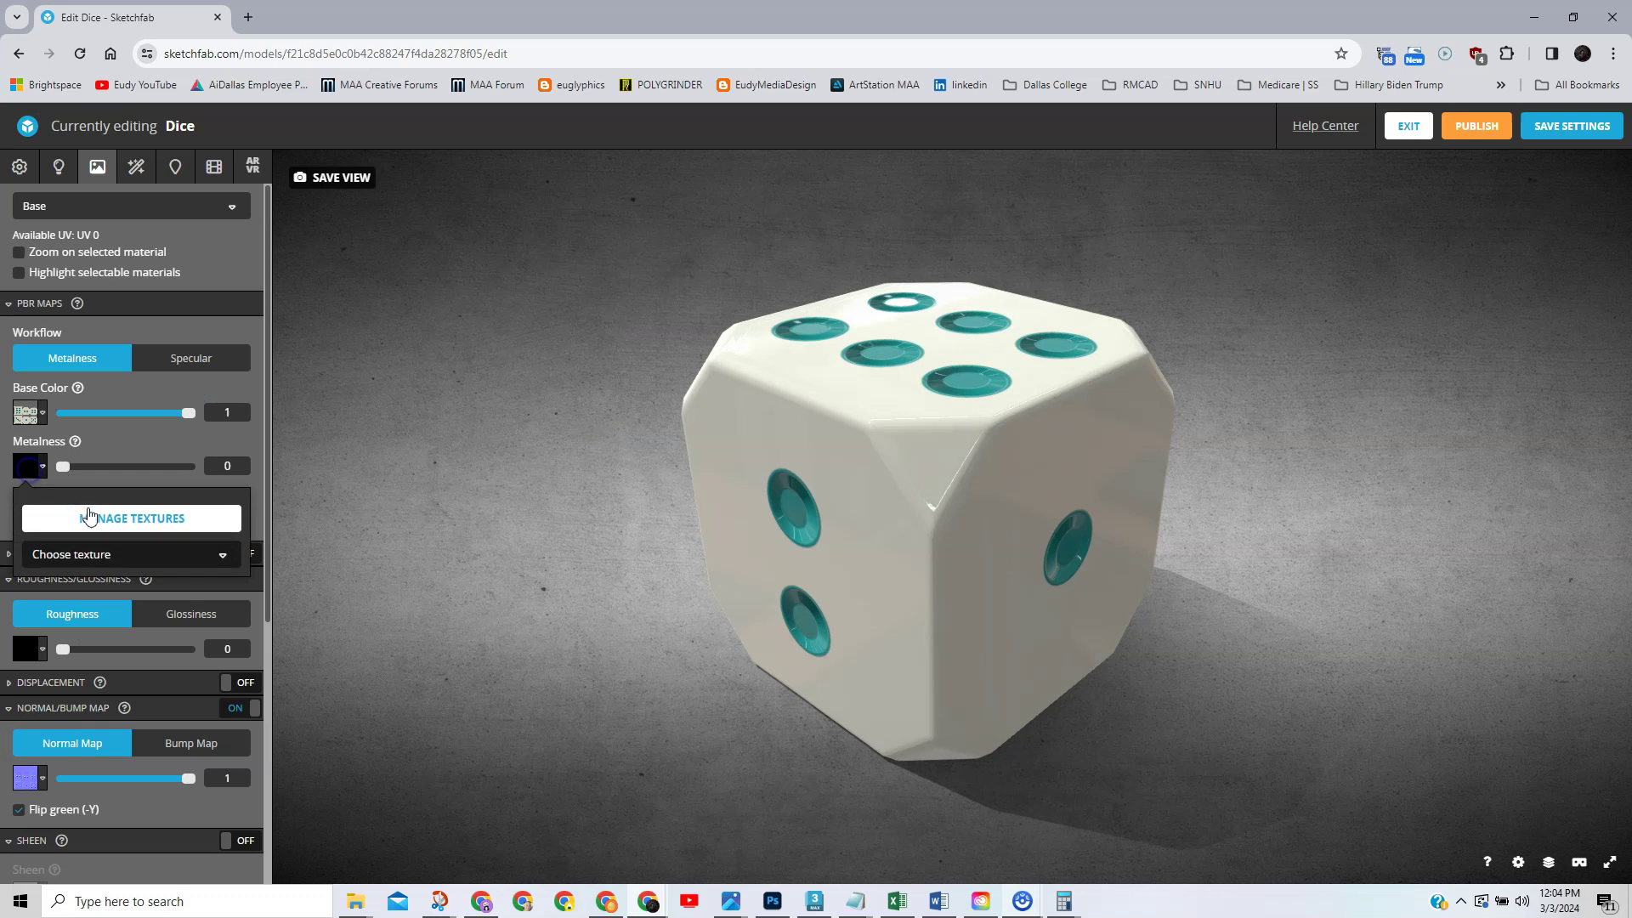
click(120, 520)
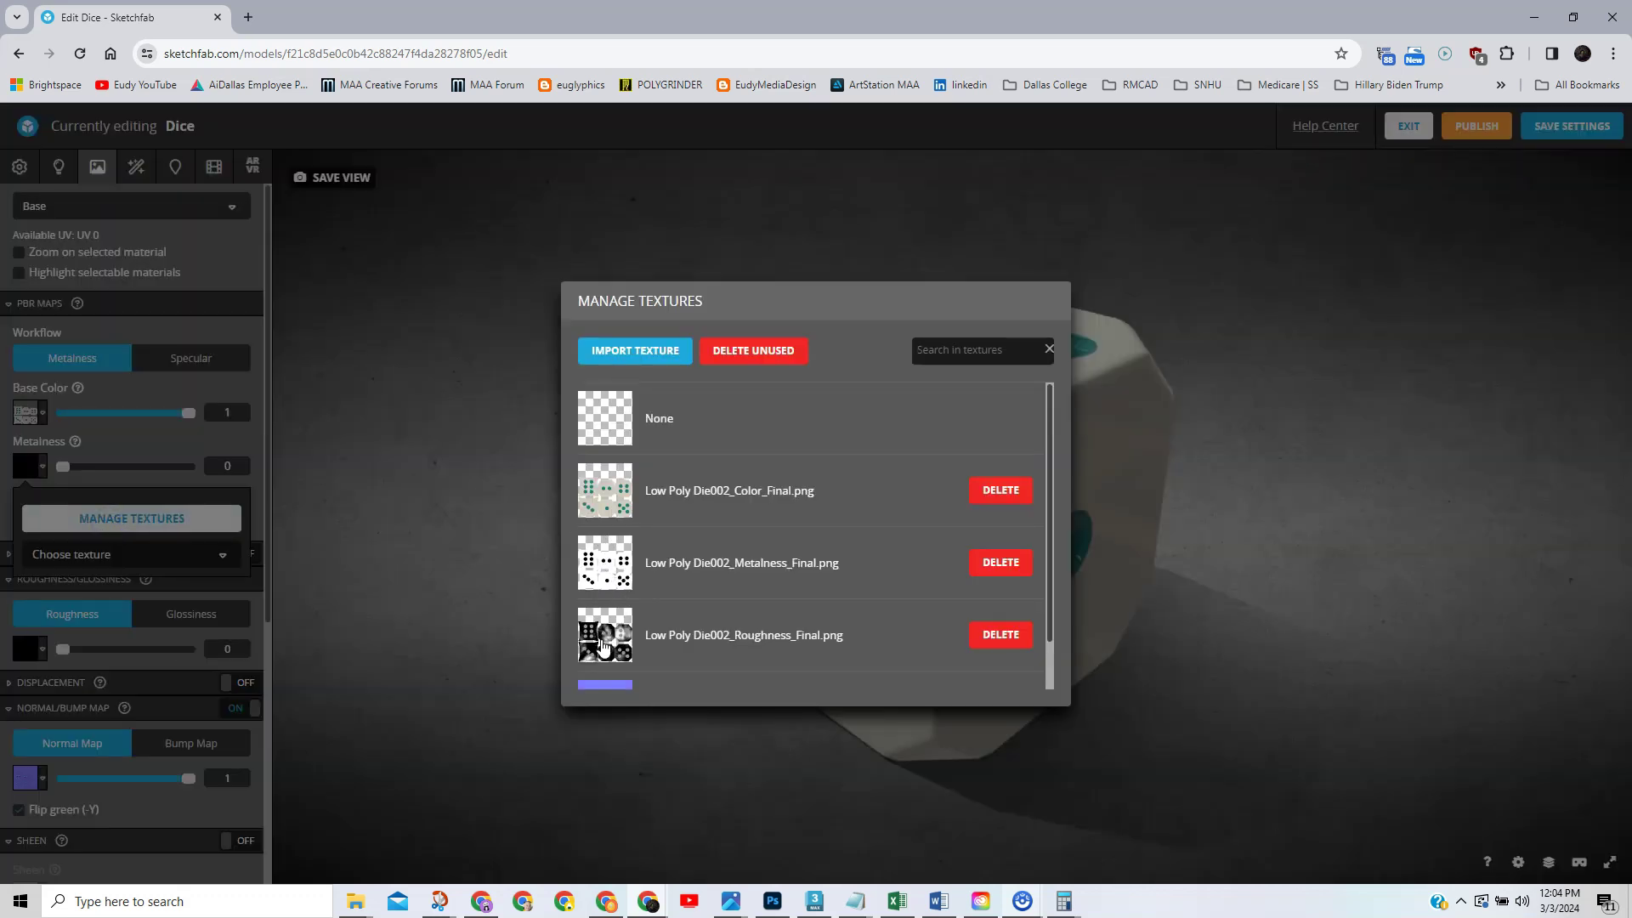
click(617, 575)
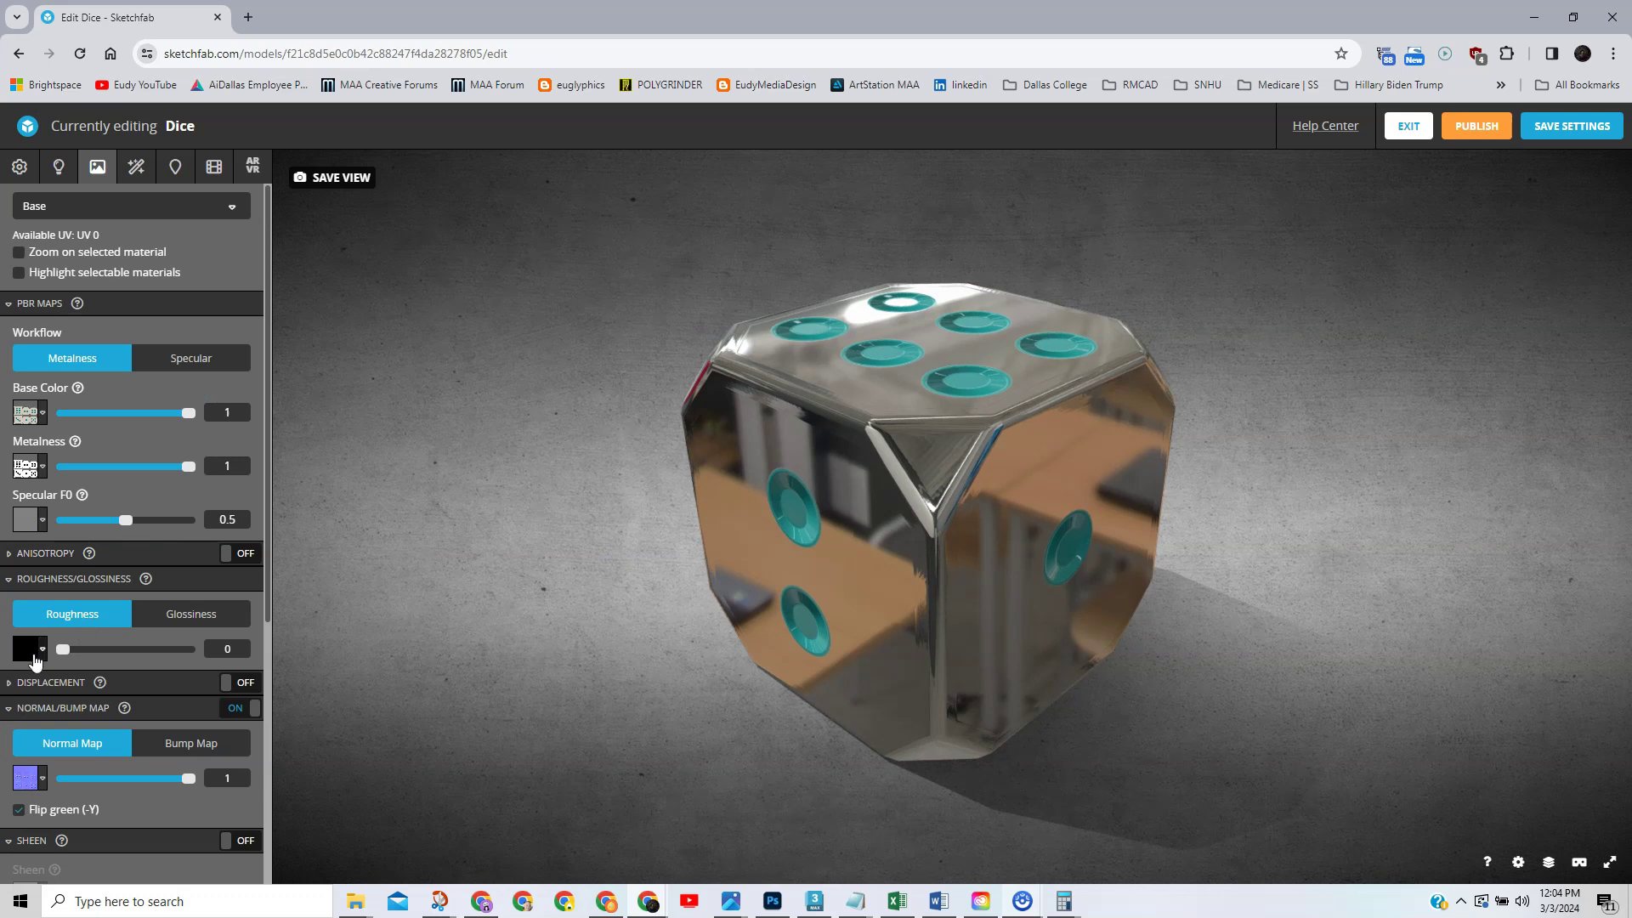
Assign Low Poly Die002_Roughness_Final.png as the Base material's roughness texture and inspect the die from several sides
click(36, 656)
click(120, 704)
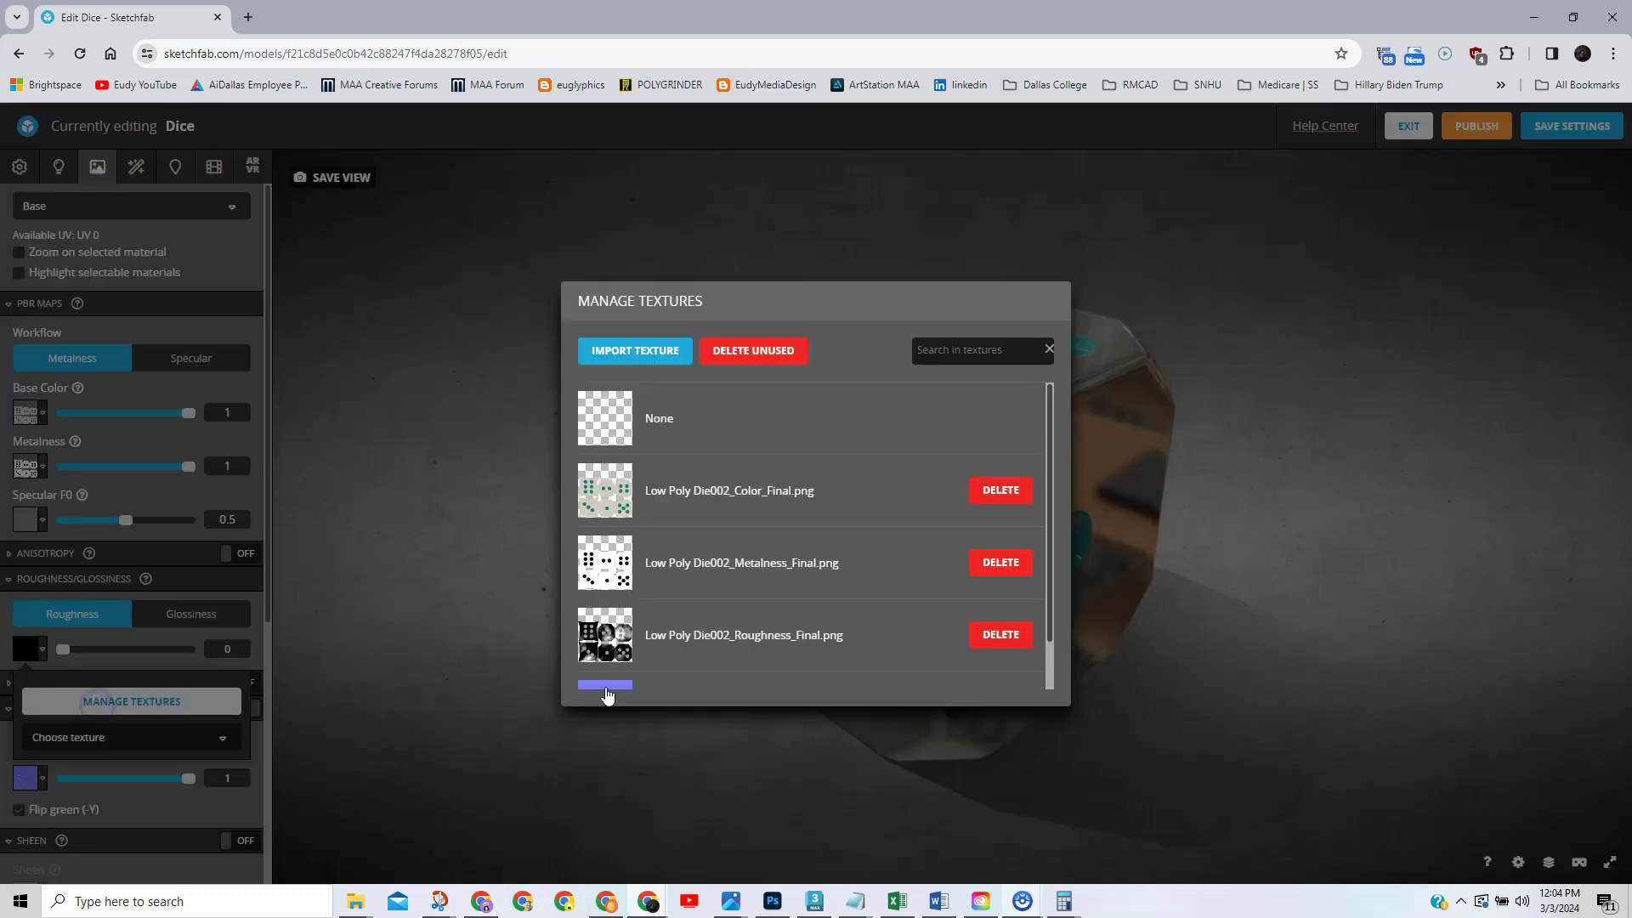
click(609, 652)
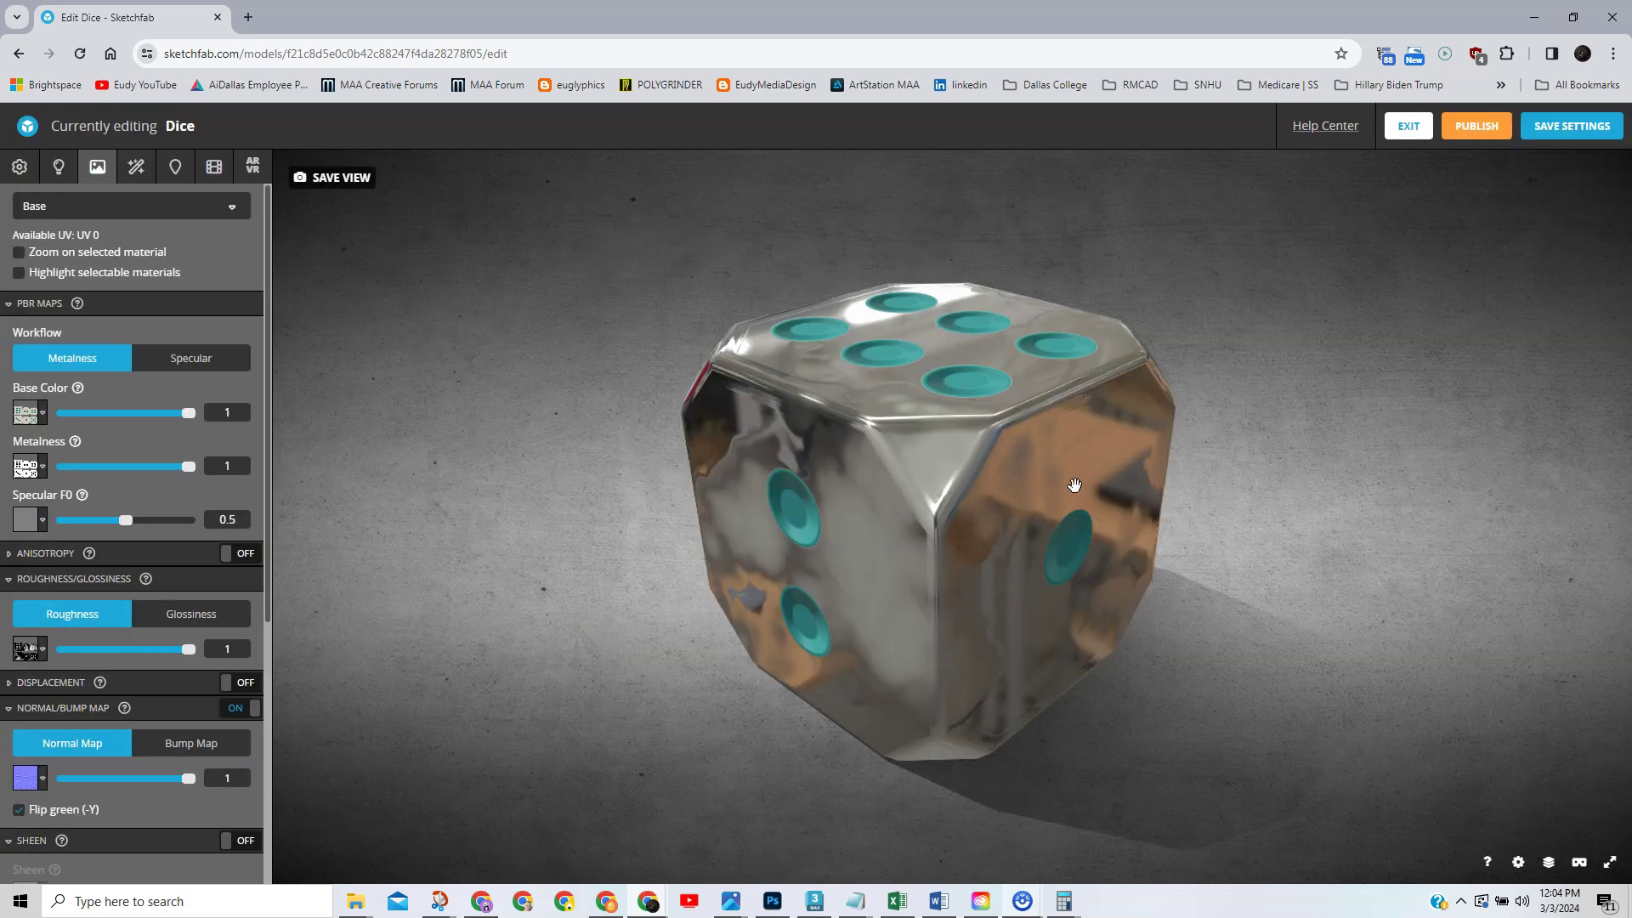
drag(1005, 506, 1135, 504)
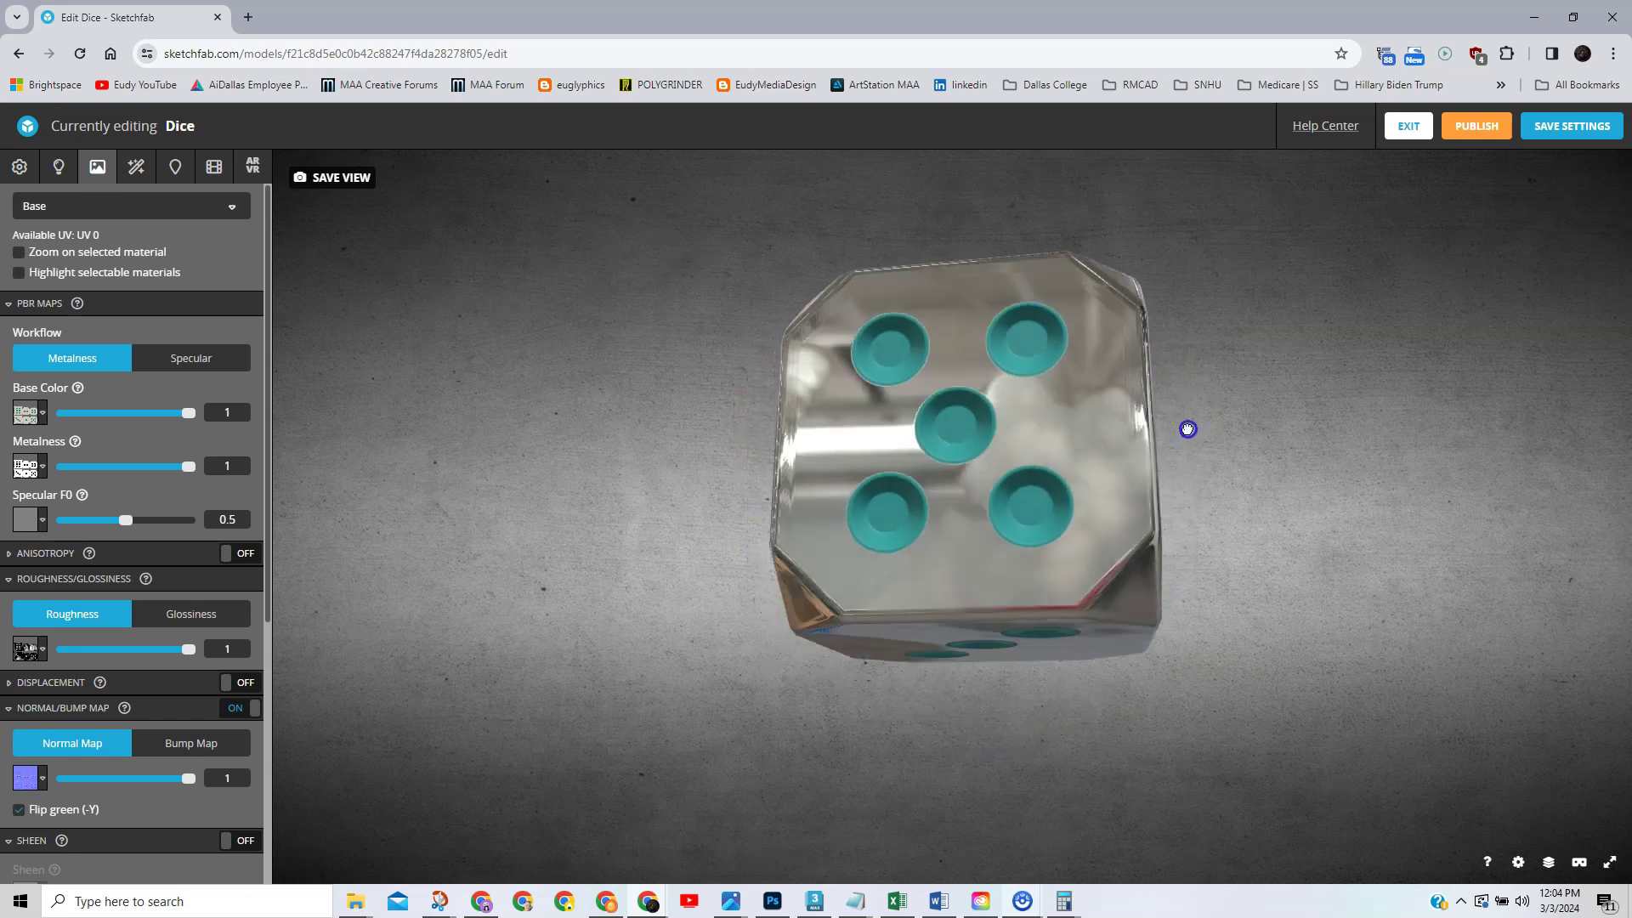
drag(1115, 509, 1060, 534)
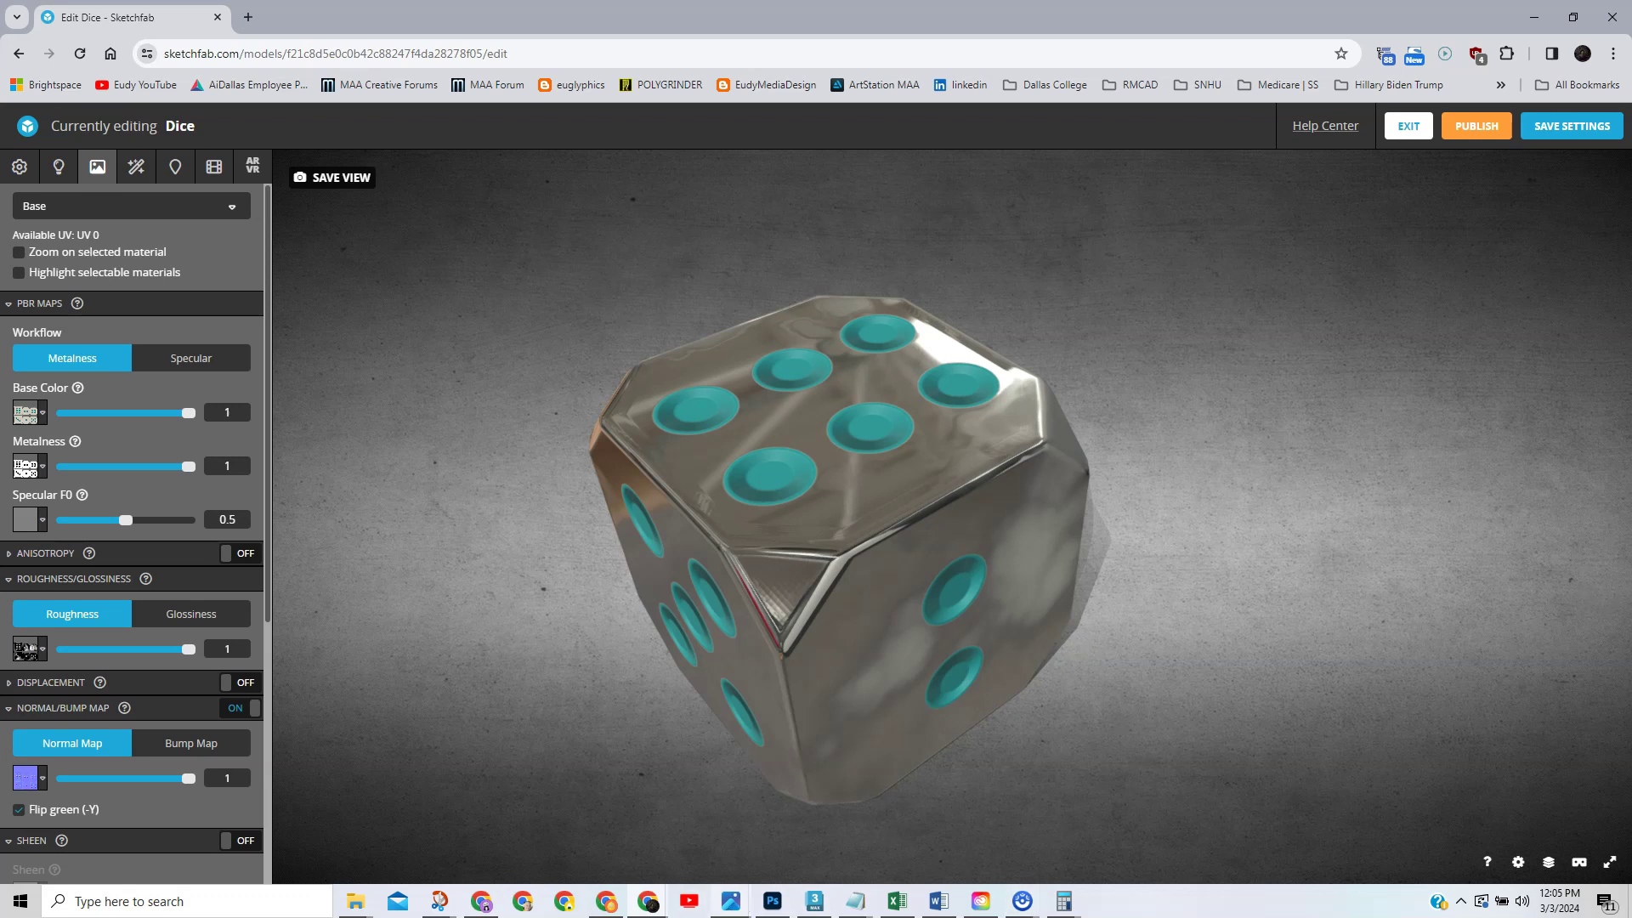
Switch to Photoshop, add a new layer on top of Low Poly Die002_Roughness.png, and load Layer 1's outline as a selection
click(772, 901)
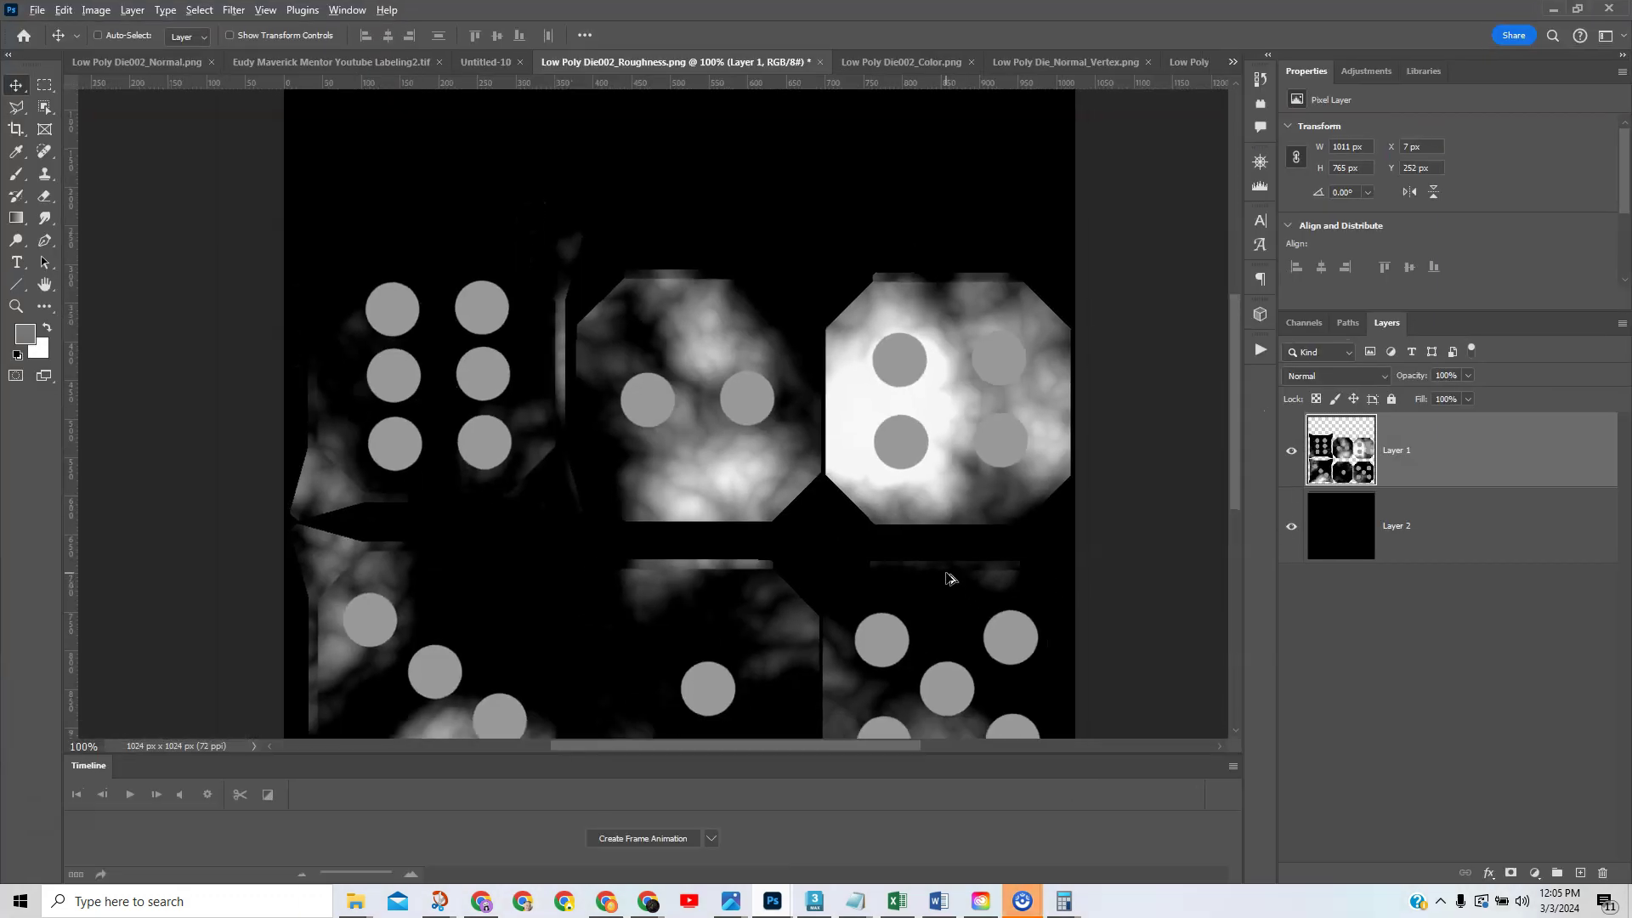
alt+scroll(950, 579, down, 2)
click(1581, 873)
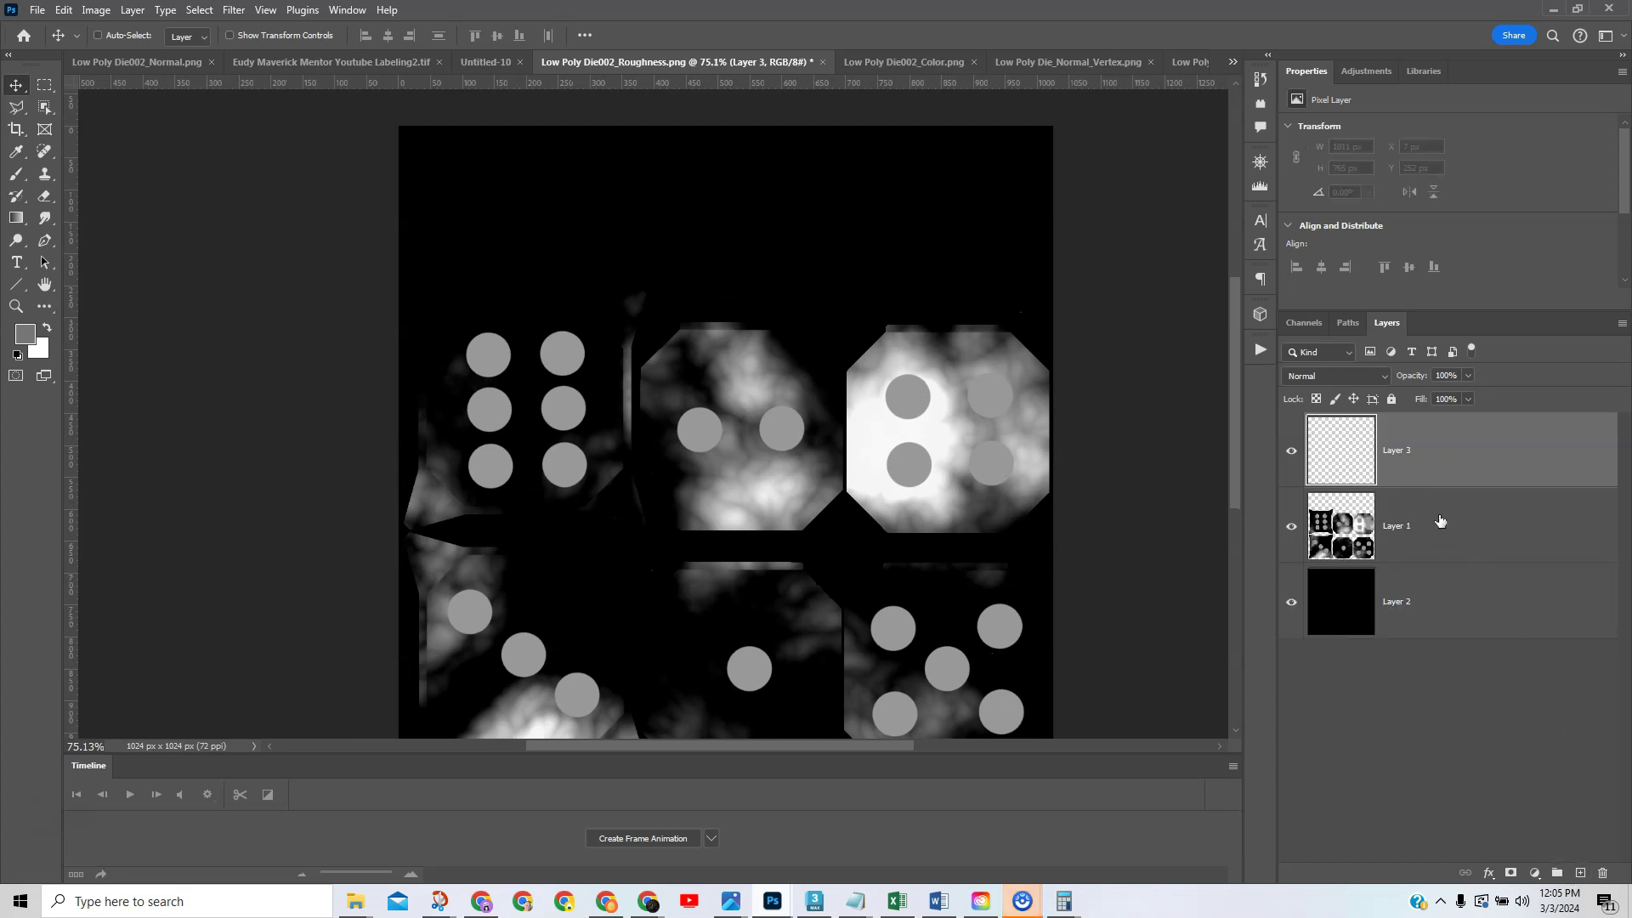
ctrl+click(1370, 535)
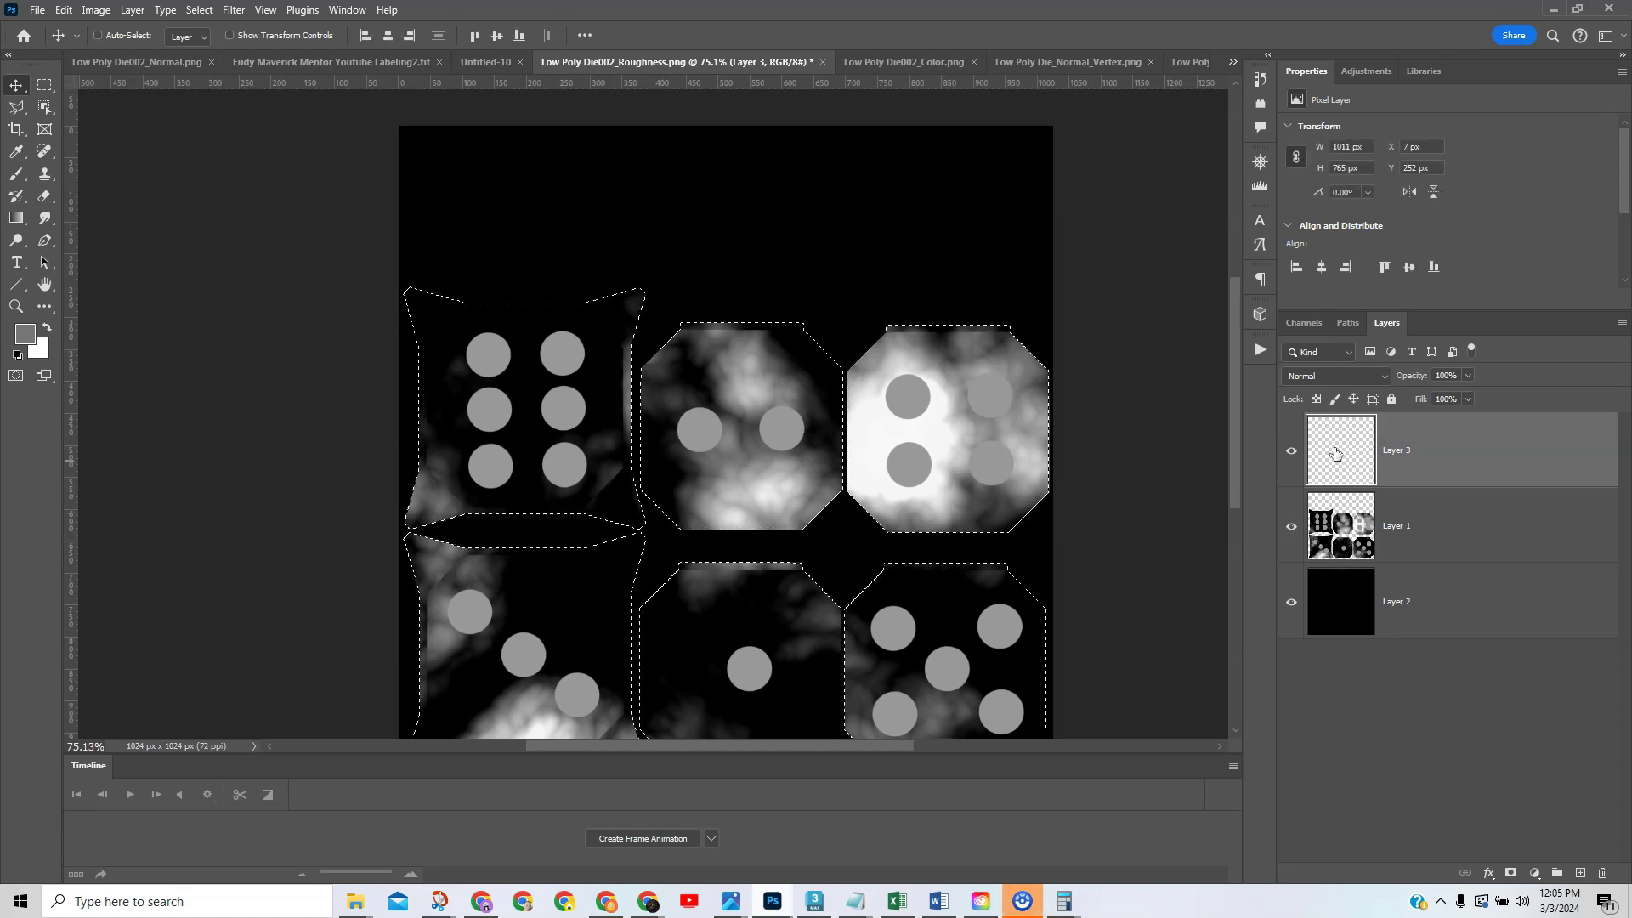
Fill the selected die faces on the new layer with 50% Gray, deselect, and set the layer's opacity to 66%
click(63, 10)
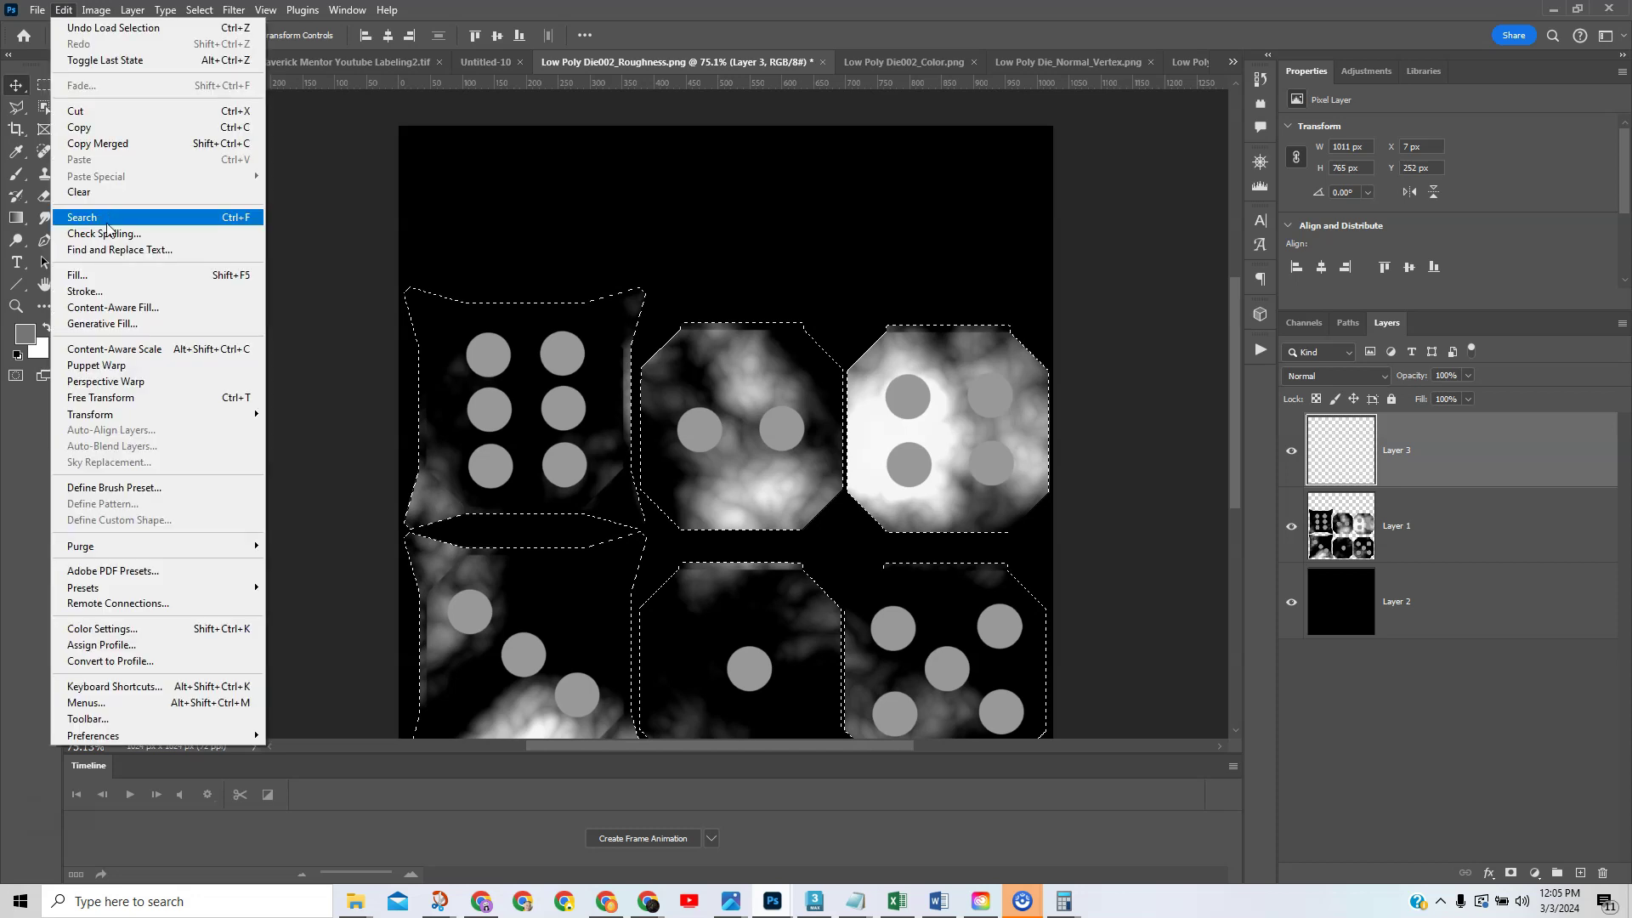
click(102, 277)
click(100, 275)
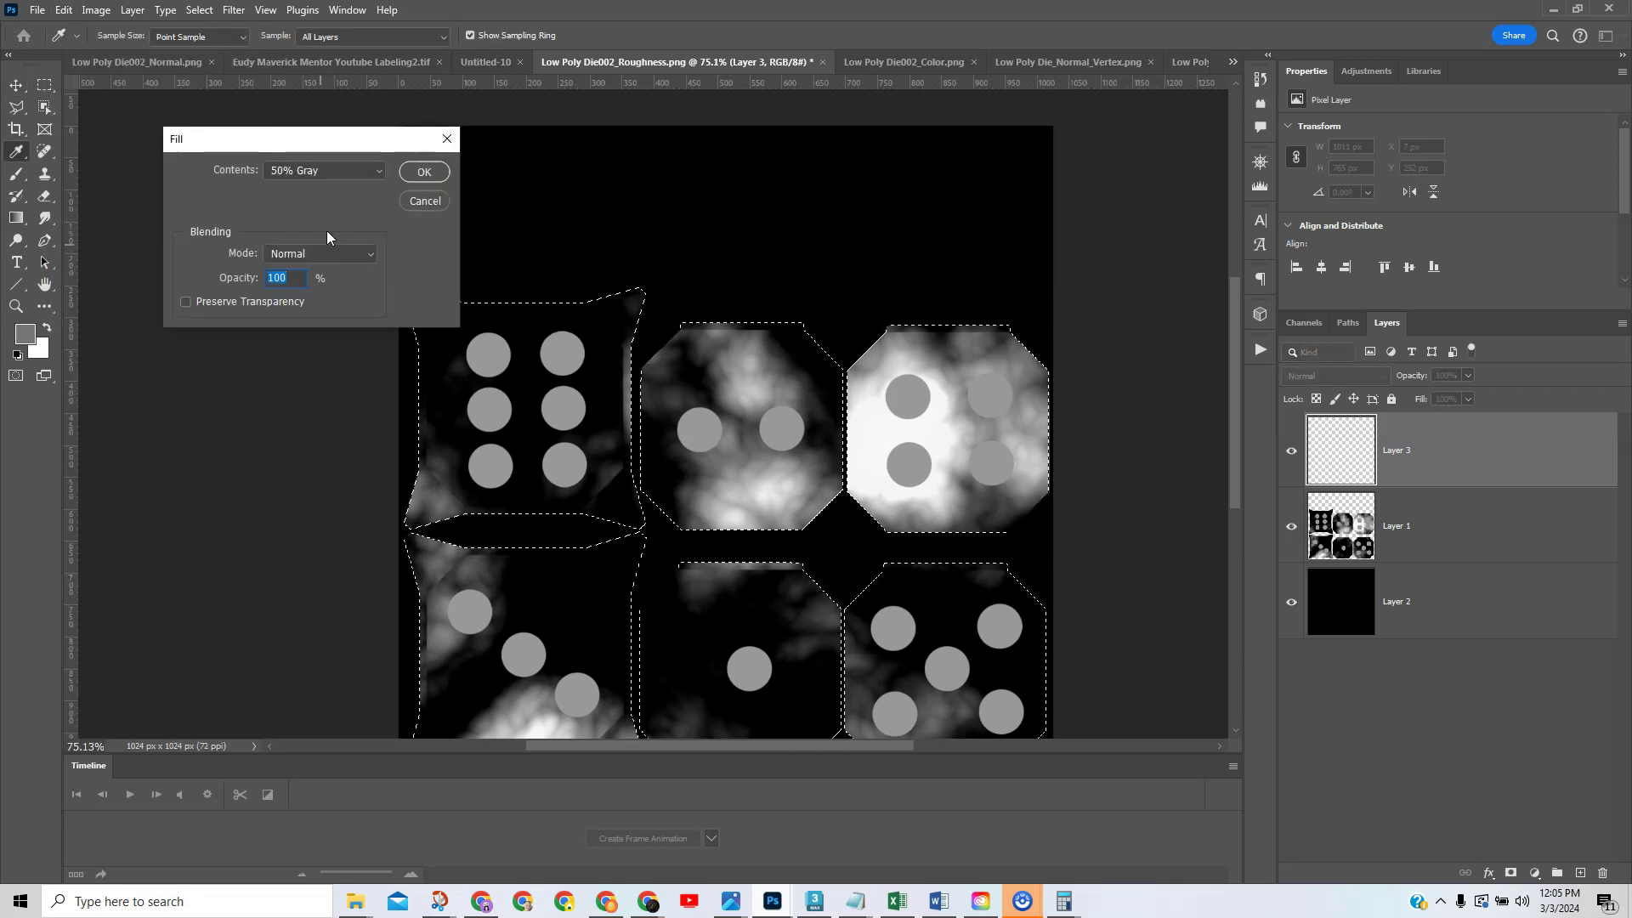
click(330, 170)
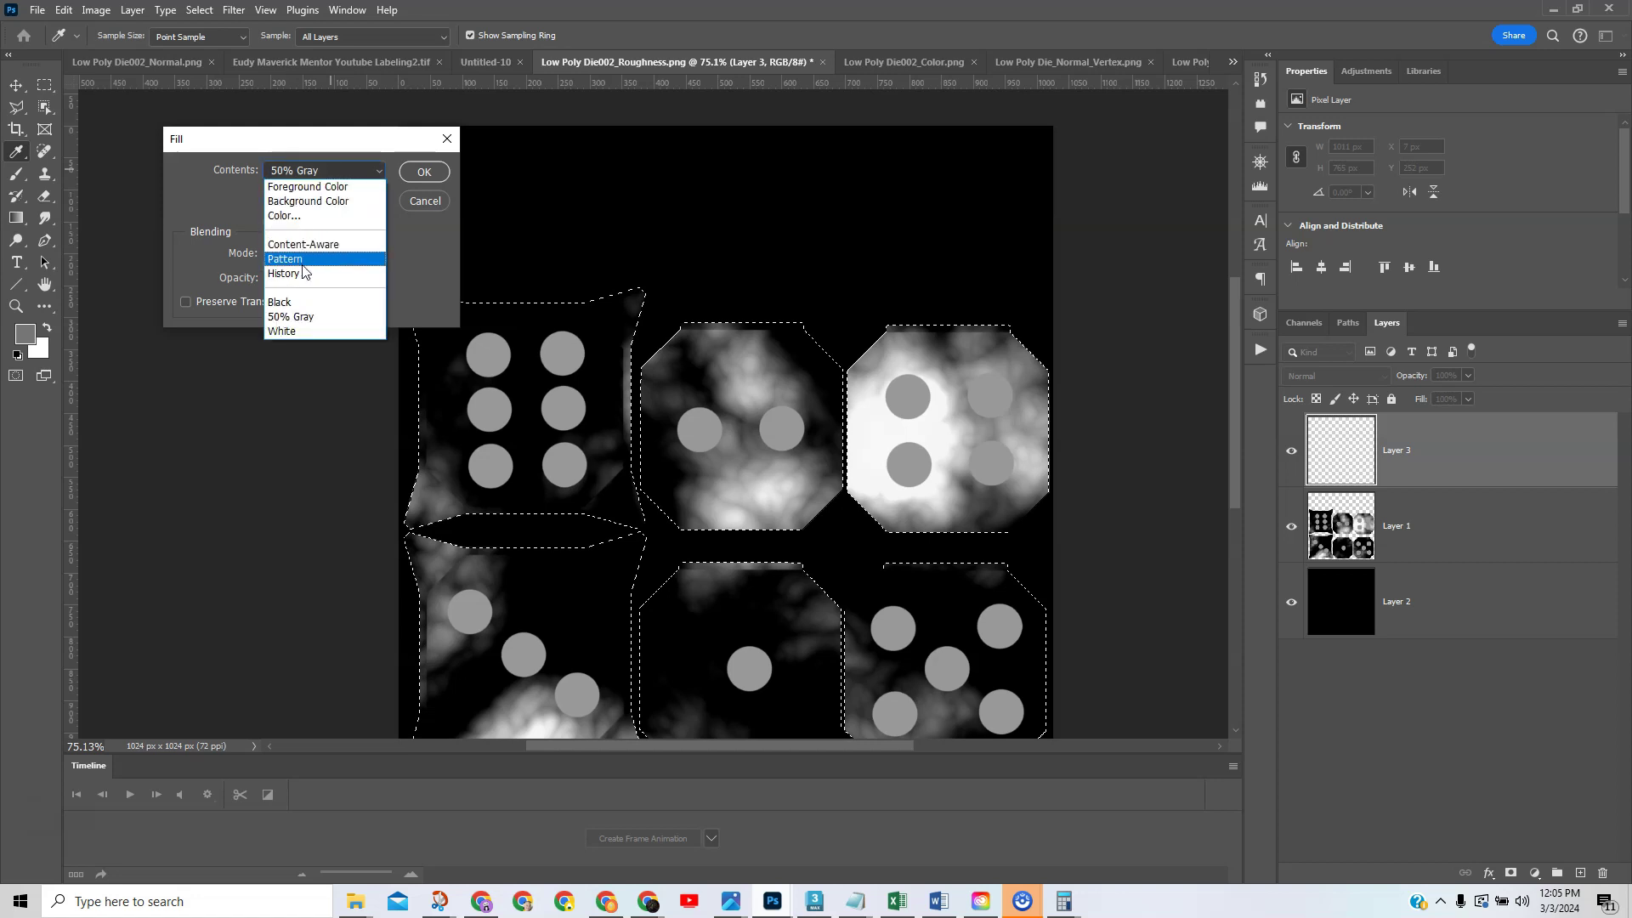
click(303, 318)
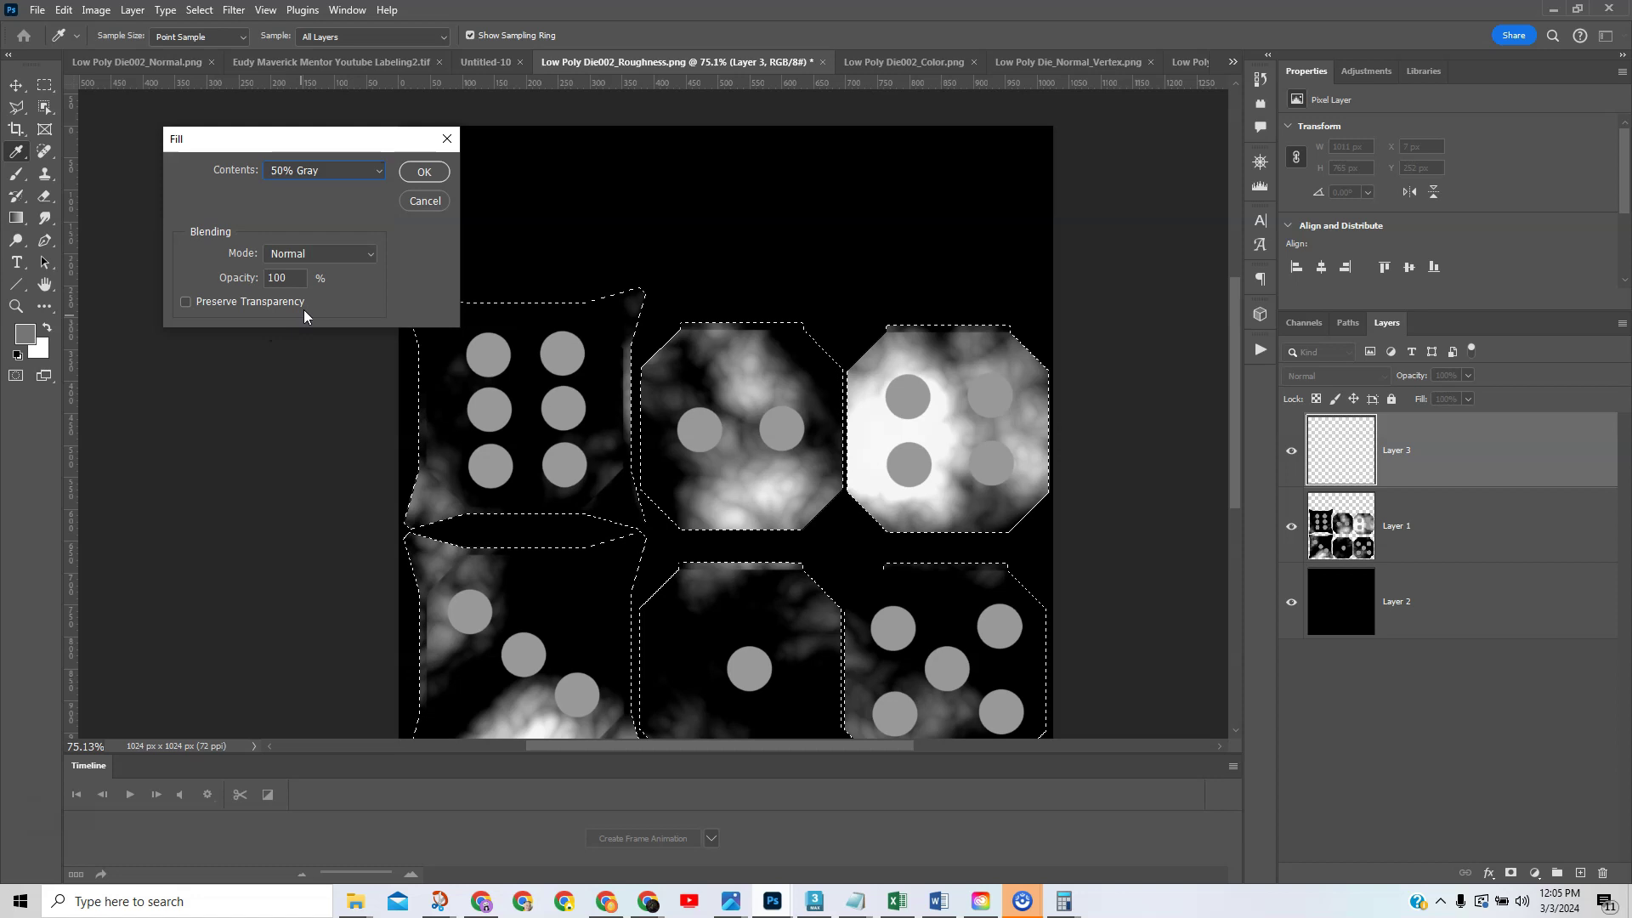
click(424, 173)
key(v)
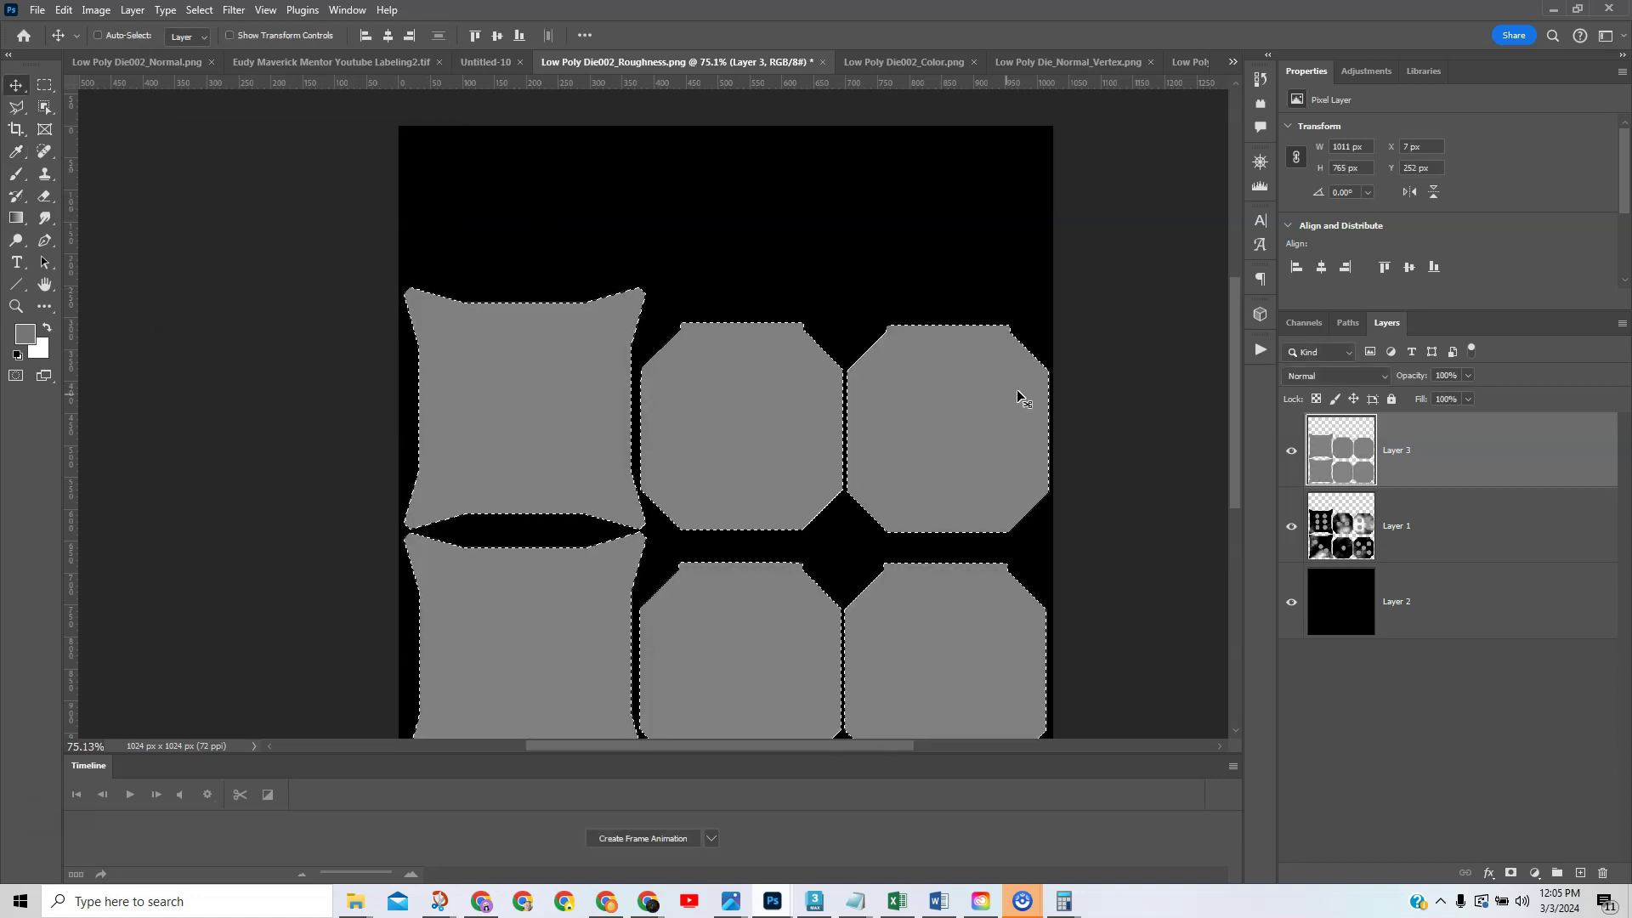
key(ctrl+d)
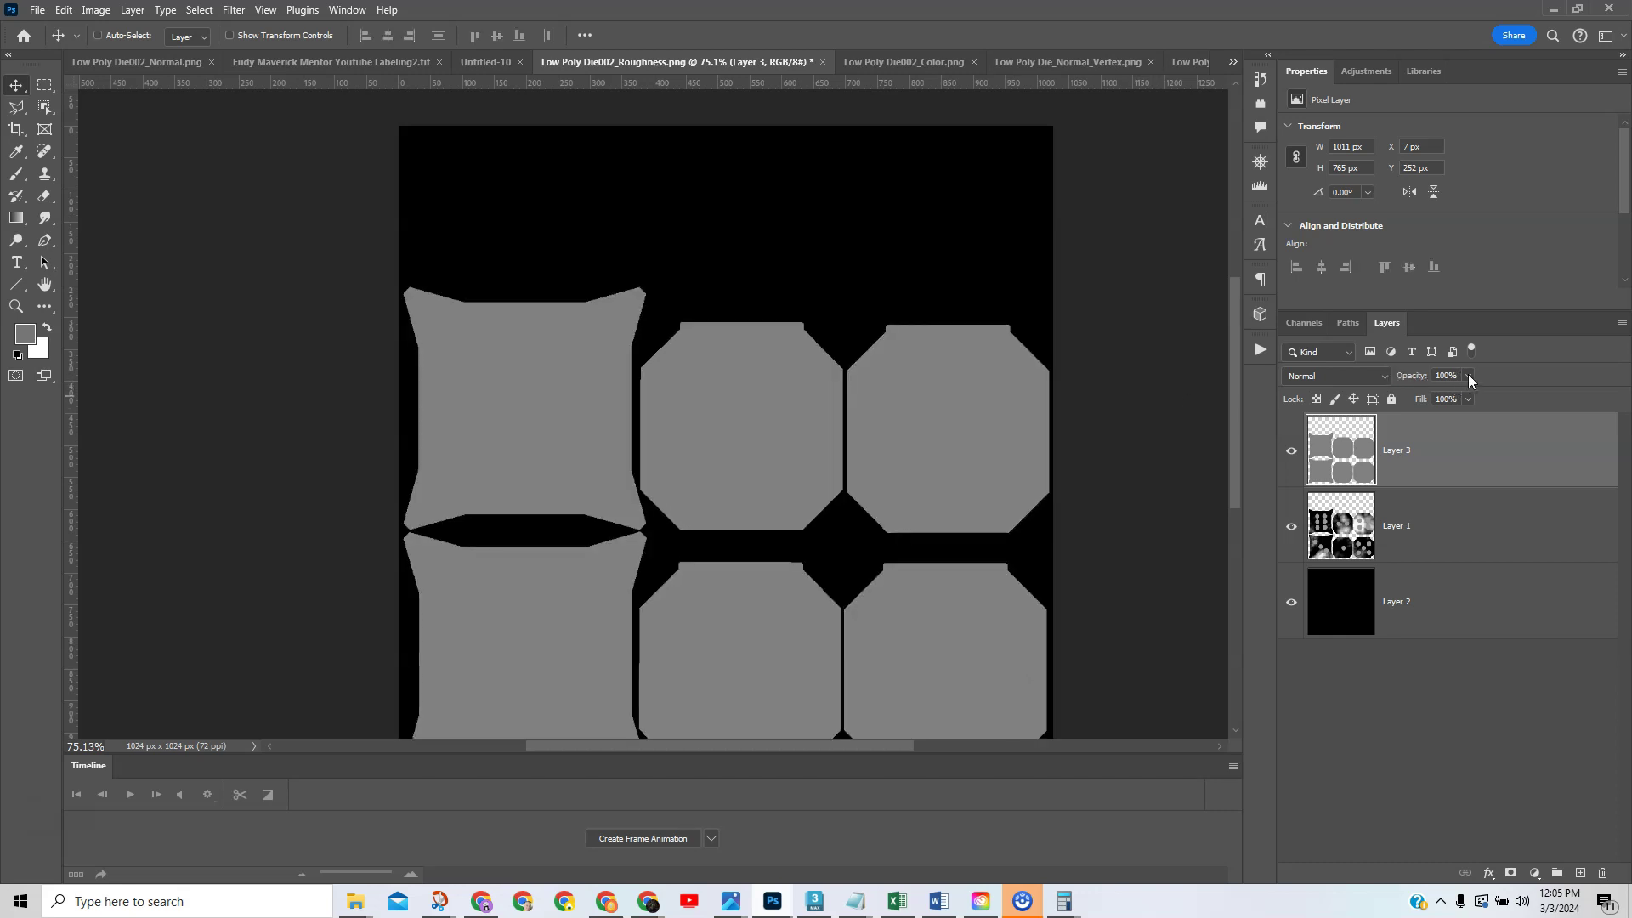
drag(1437, 393, 1433, 396)
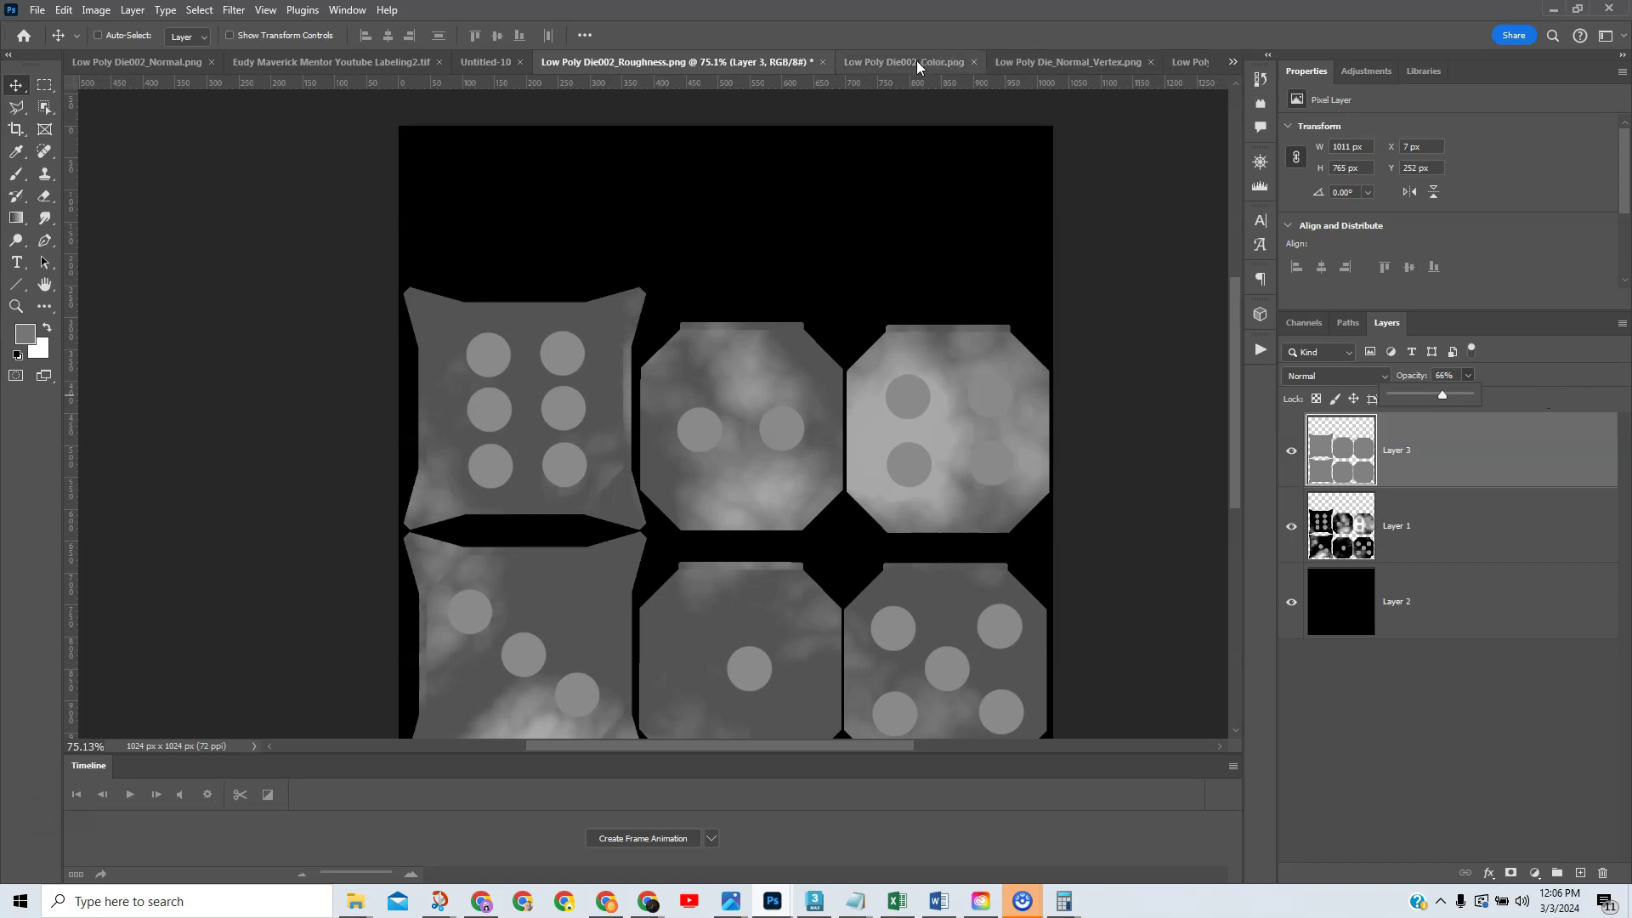
Copy the black-and-white die layer from Low Poly Die002_Metalness.png into Low Poly Die002_Roughness.png as the top layer
click(1187, 65)
drag(1153, 63, 1631, 205)
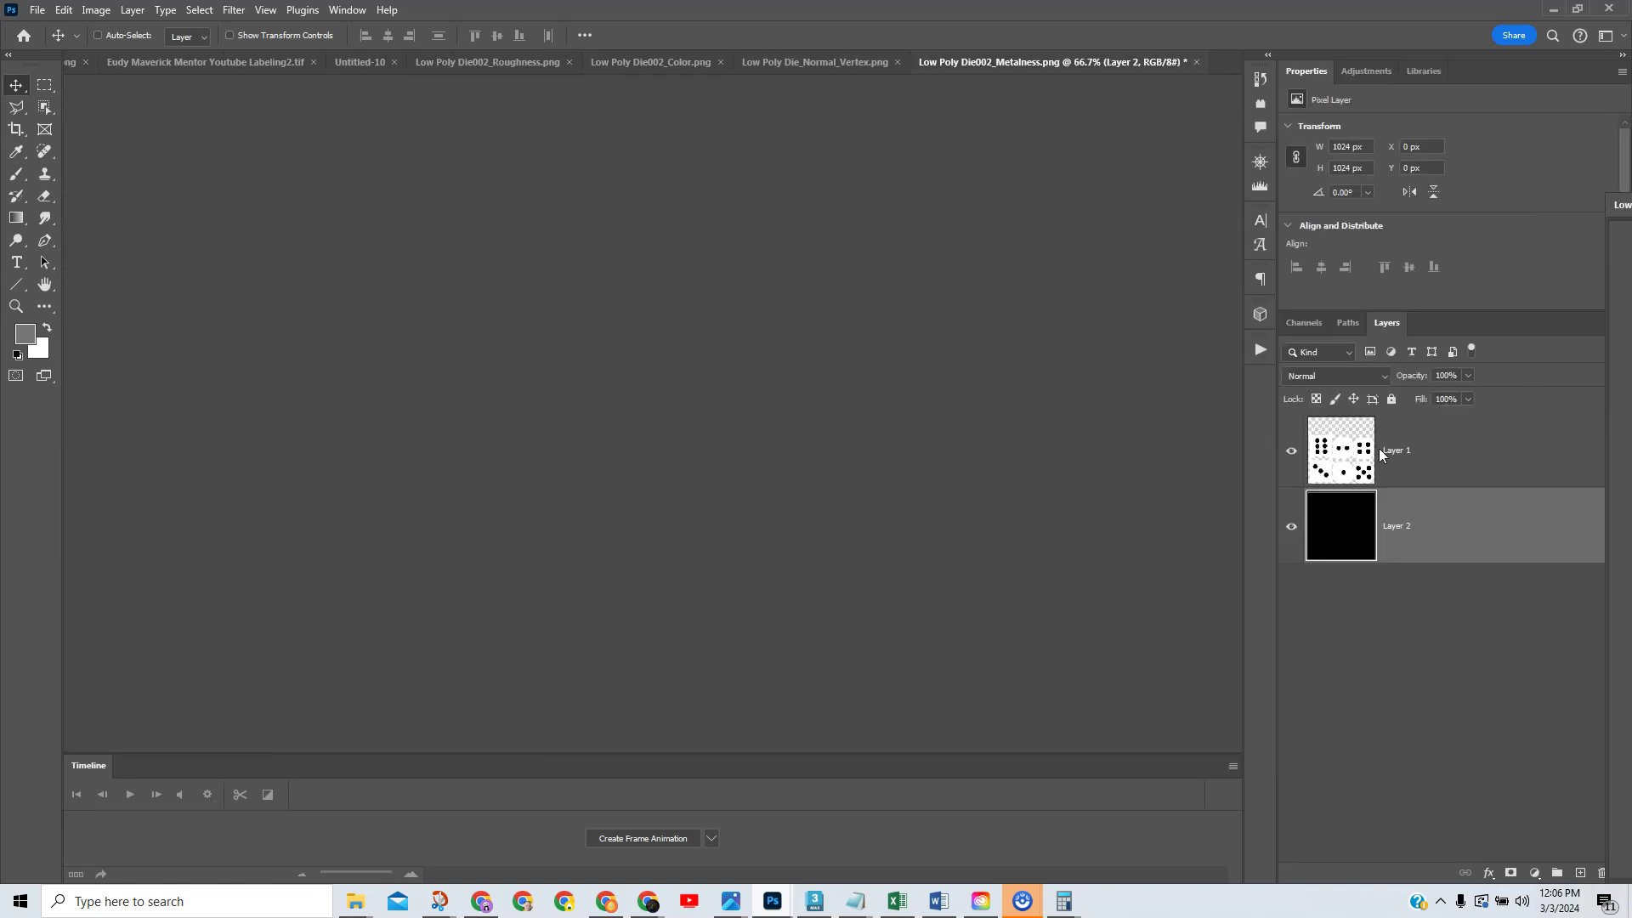
click(1321, 457)
drag(1353, 457, 686, 430)
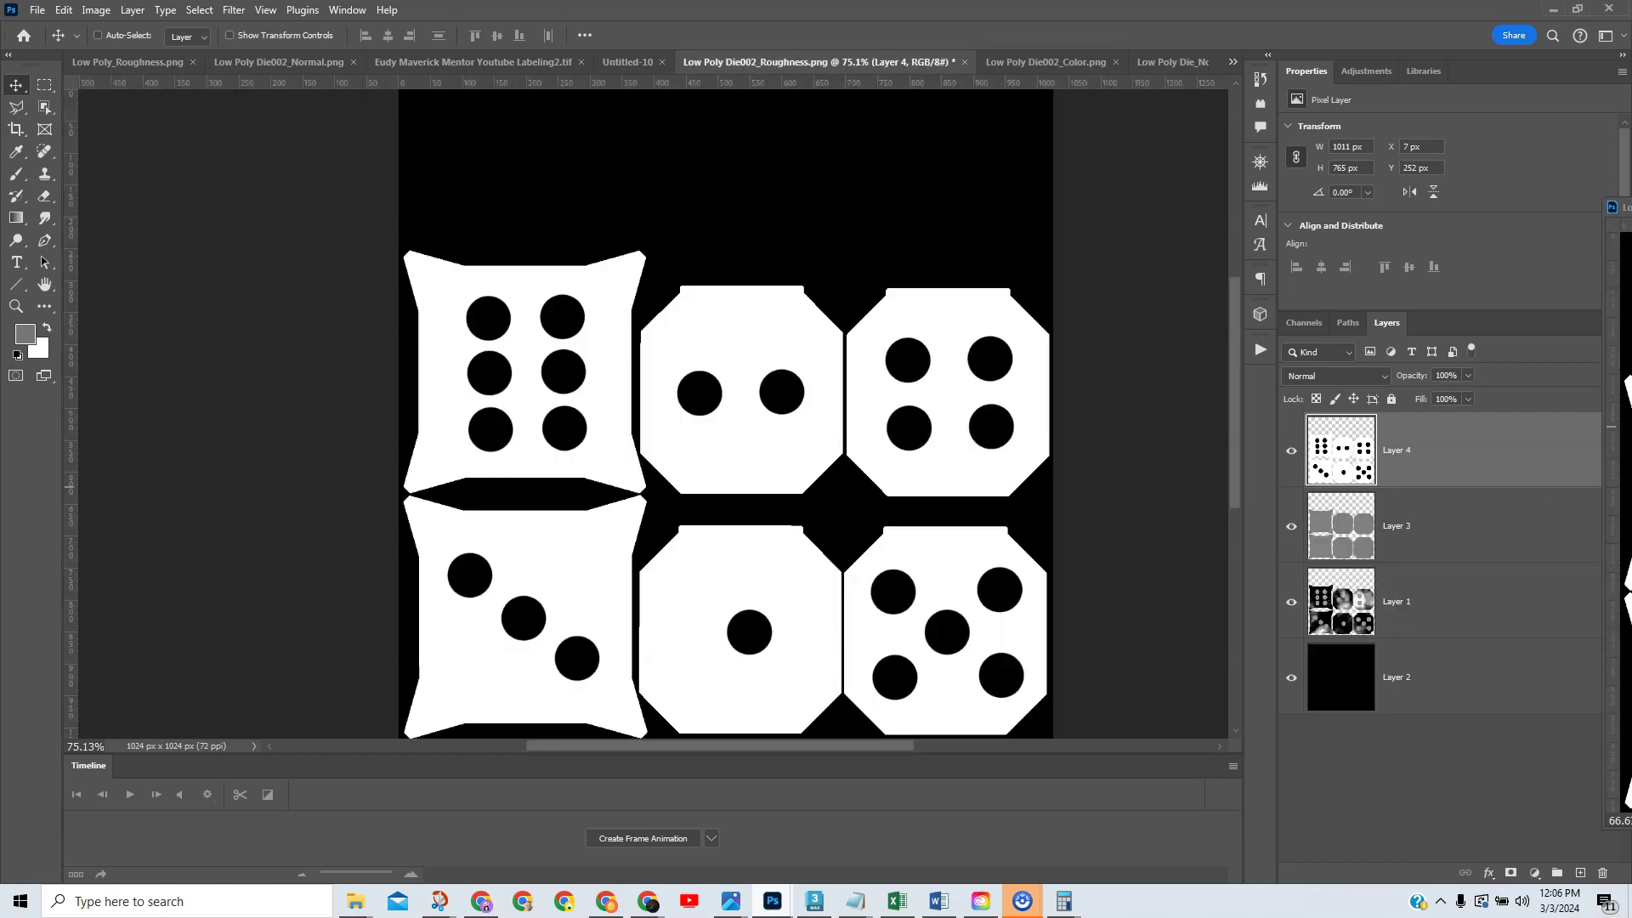
drag(1625, 208, 1631, 207)
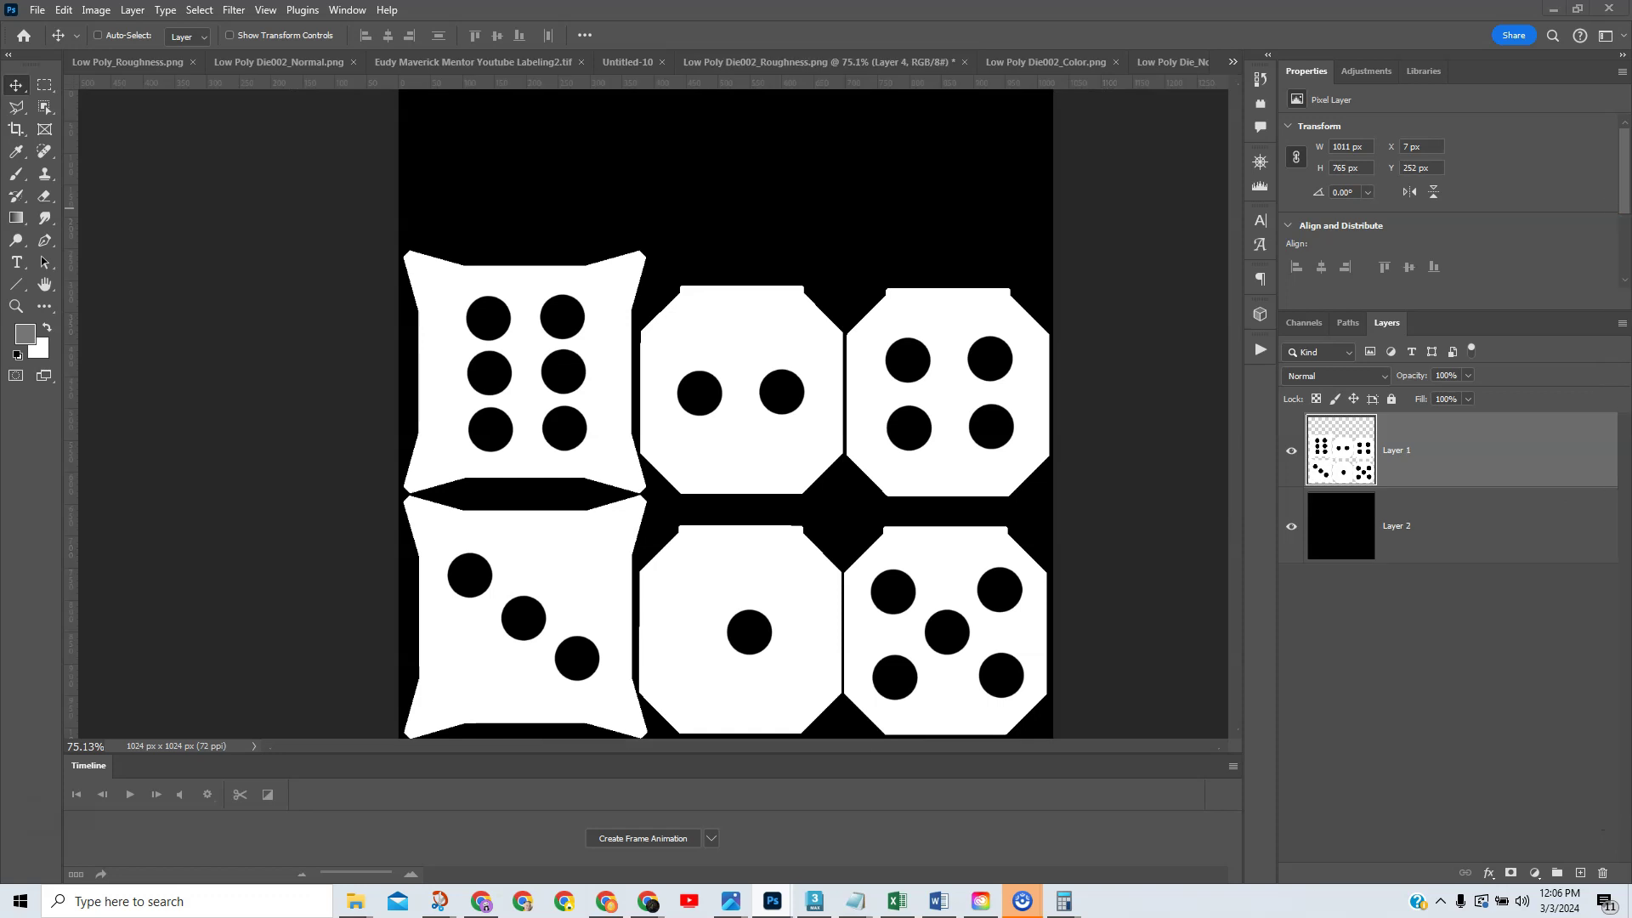
click(1173, 467)
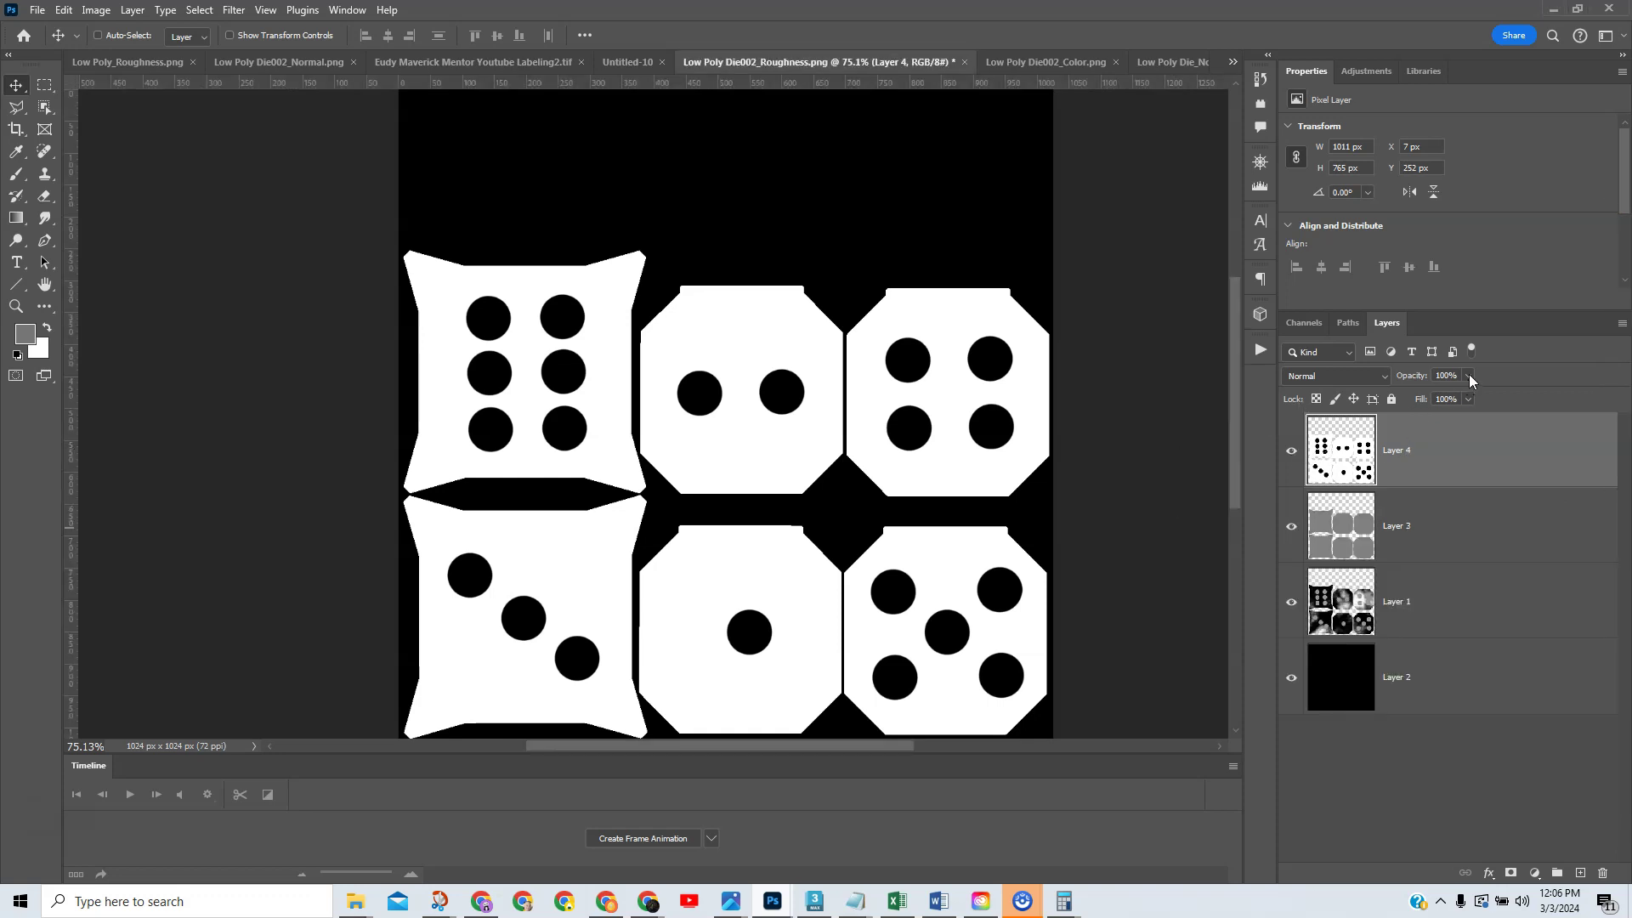
Set the copied metalness layer's blend mode to Darken and its opacity to 53%
click(1387, 376)
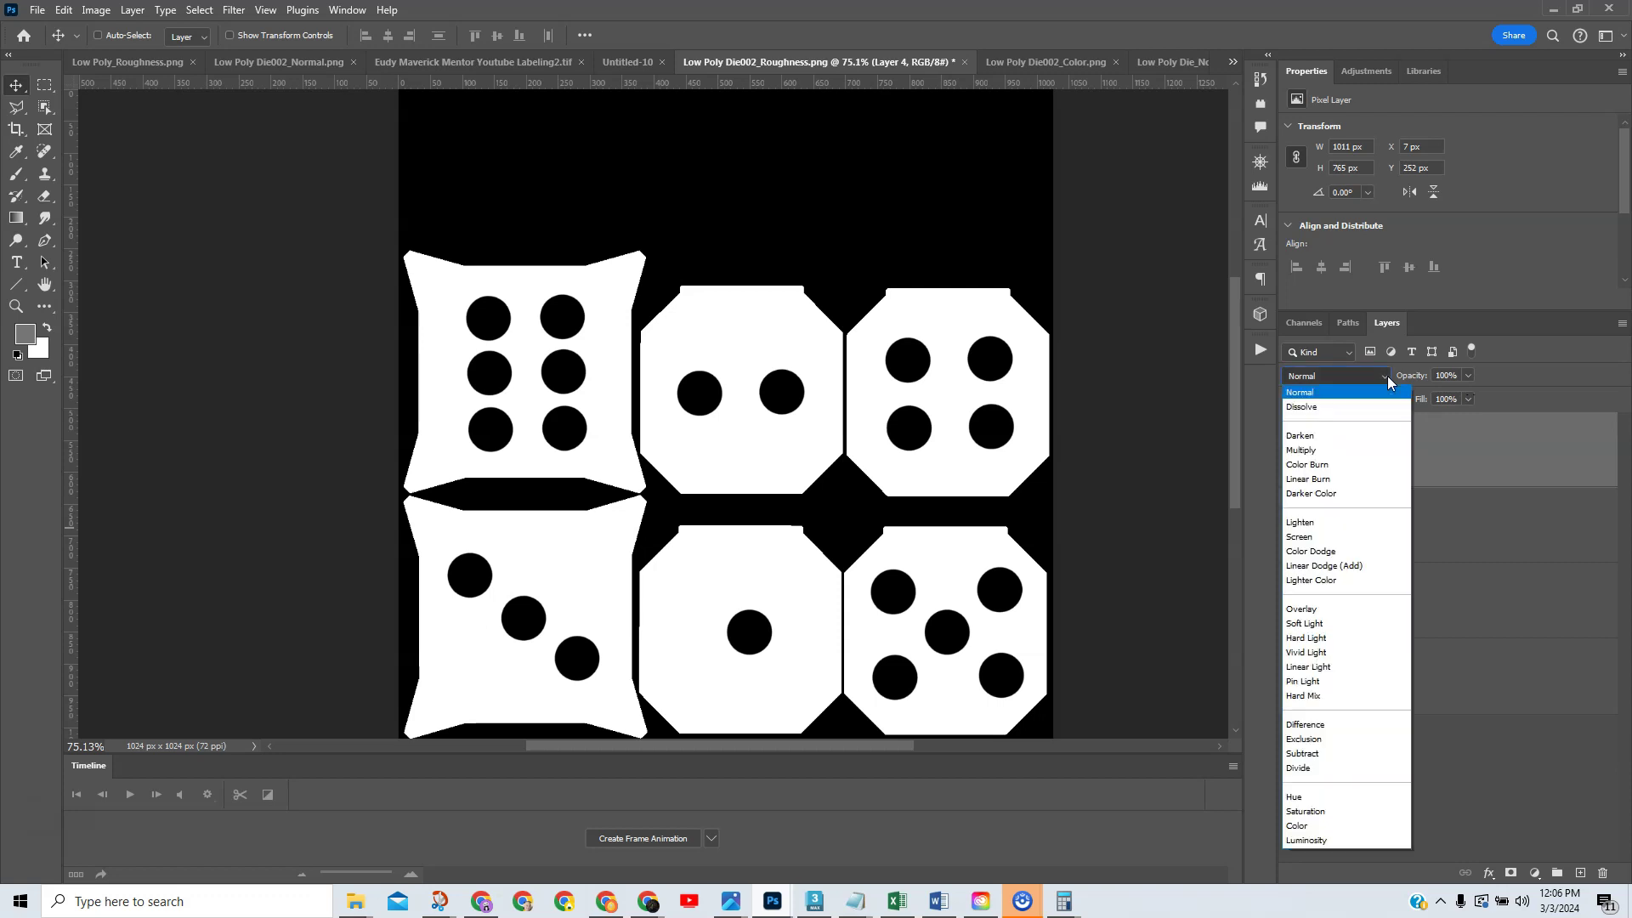
click(1334, 439)
click(1467, 376)
drag(1462, 396, 1442, 398)
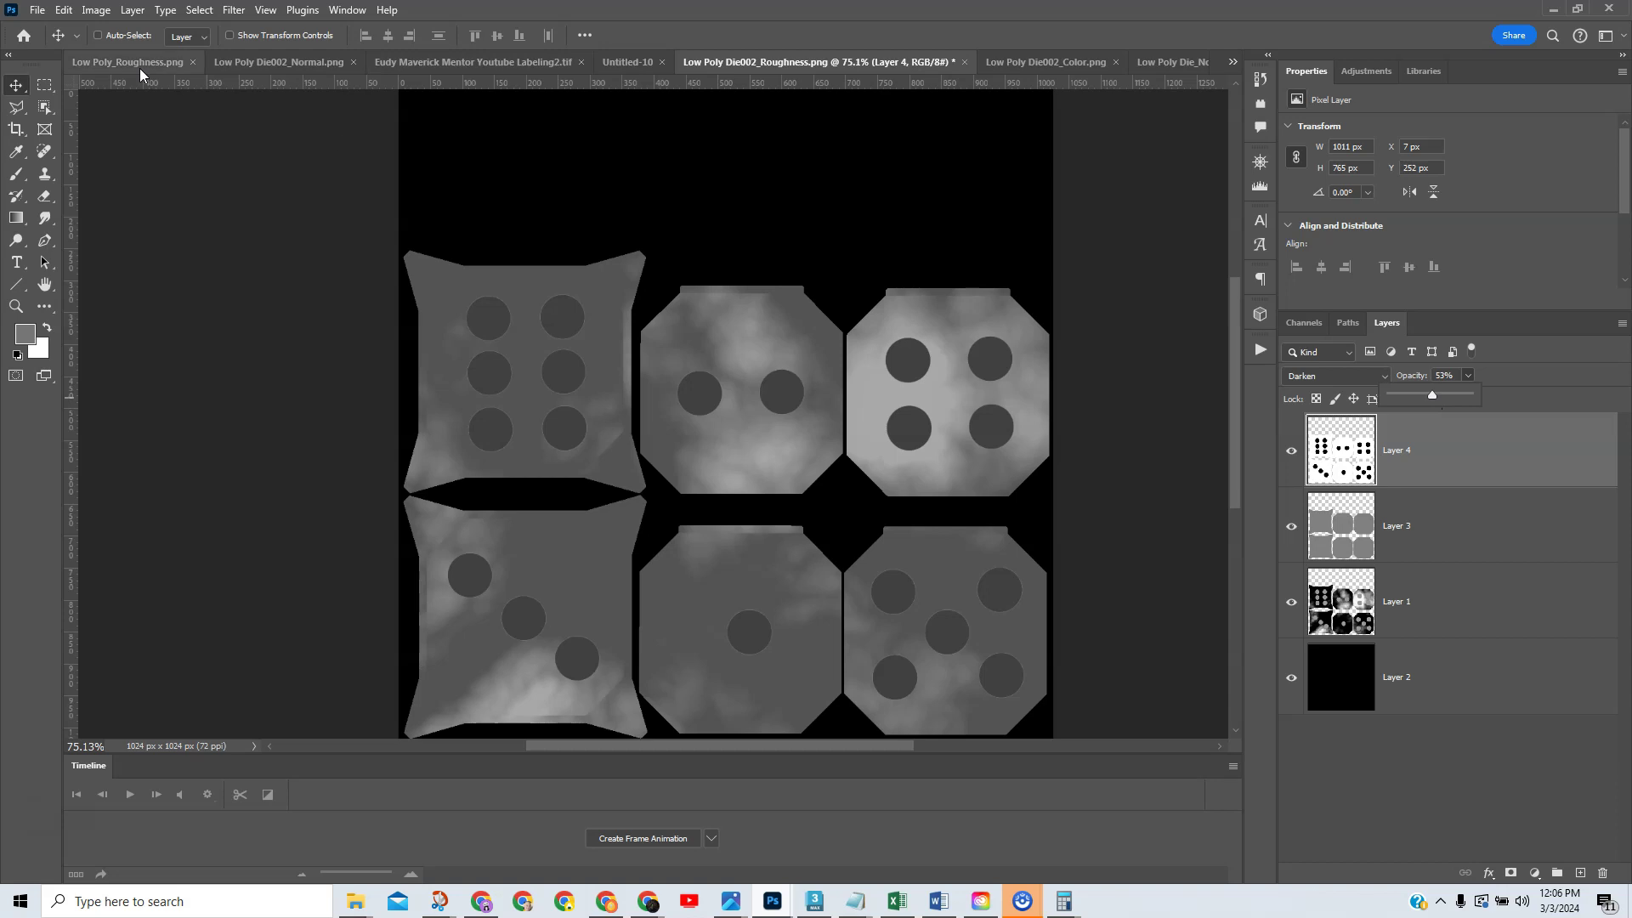
Export the roughness map as a PNG on the easystore (E:) drive, overwriting Low Poly Die002_Roughness_Final.png
click(37, 11)
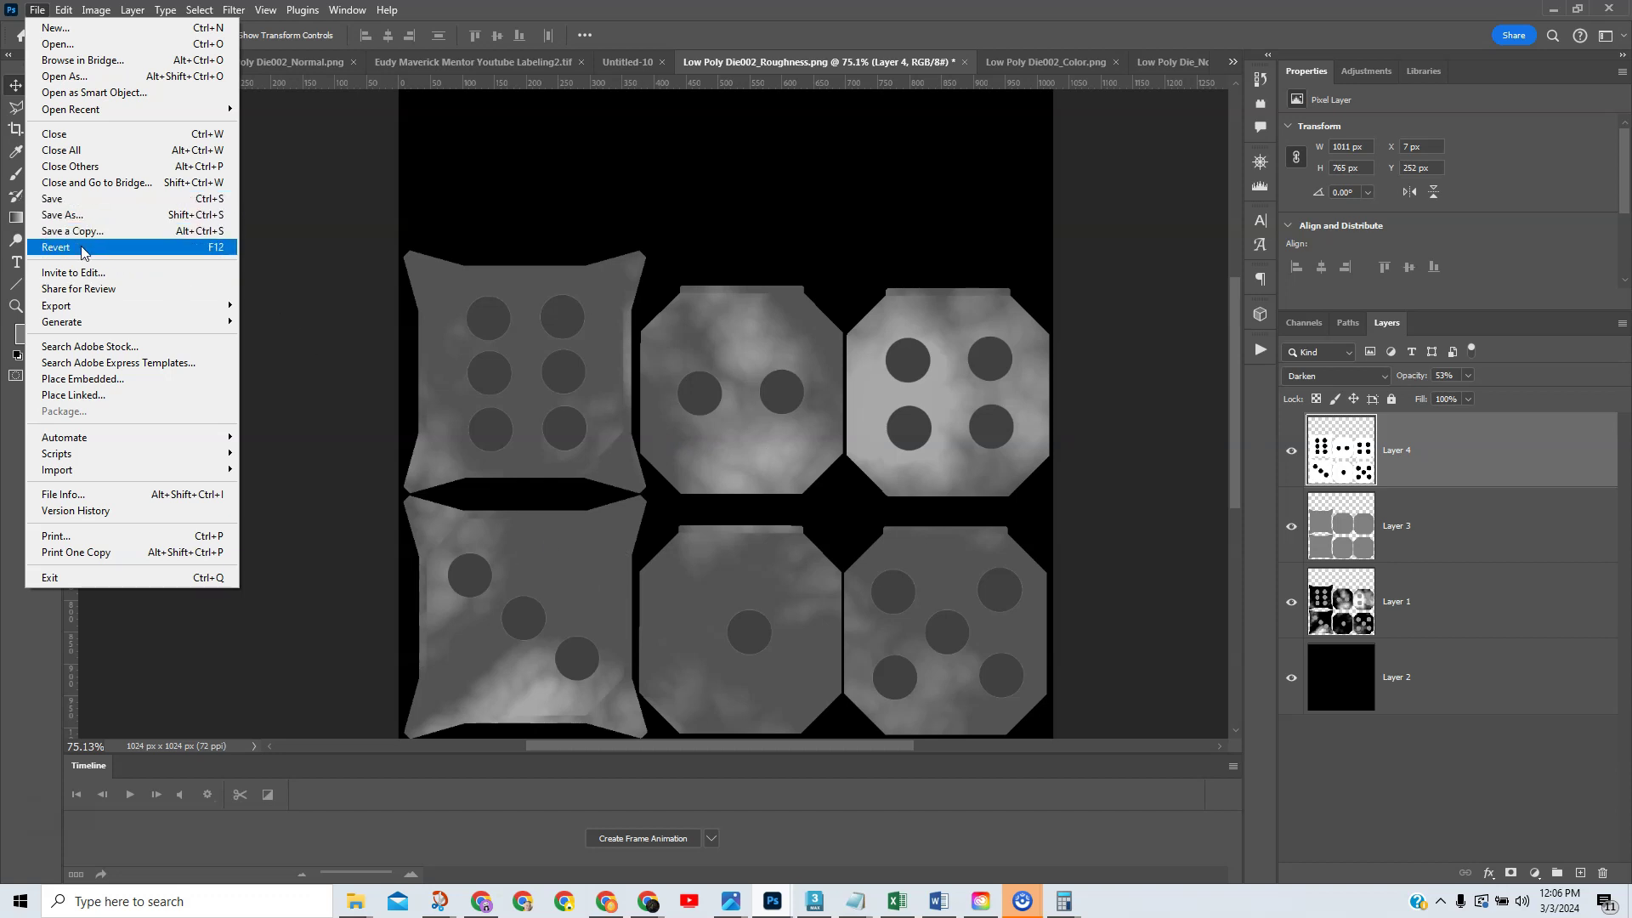
mouse_move(74, 307)
click(286, 306)
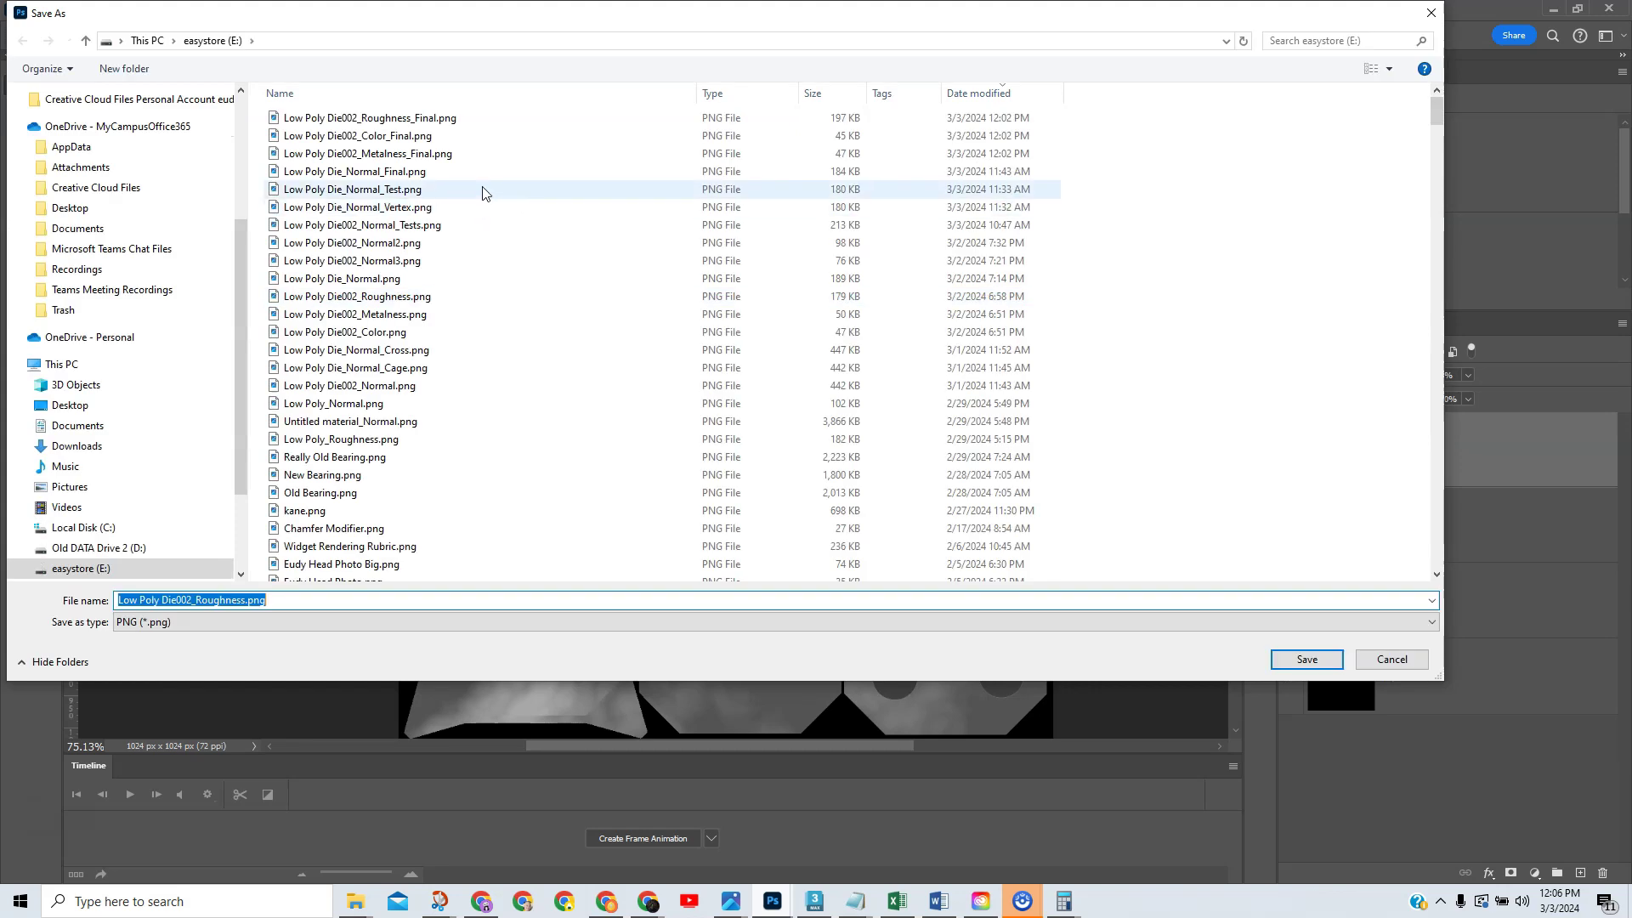
click(374, 119)
click(1289, 658)
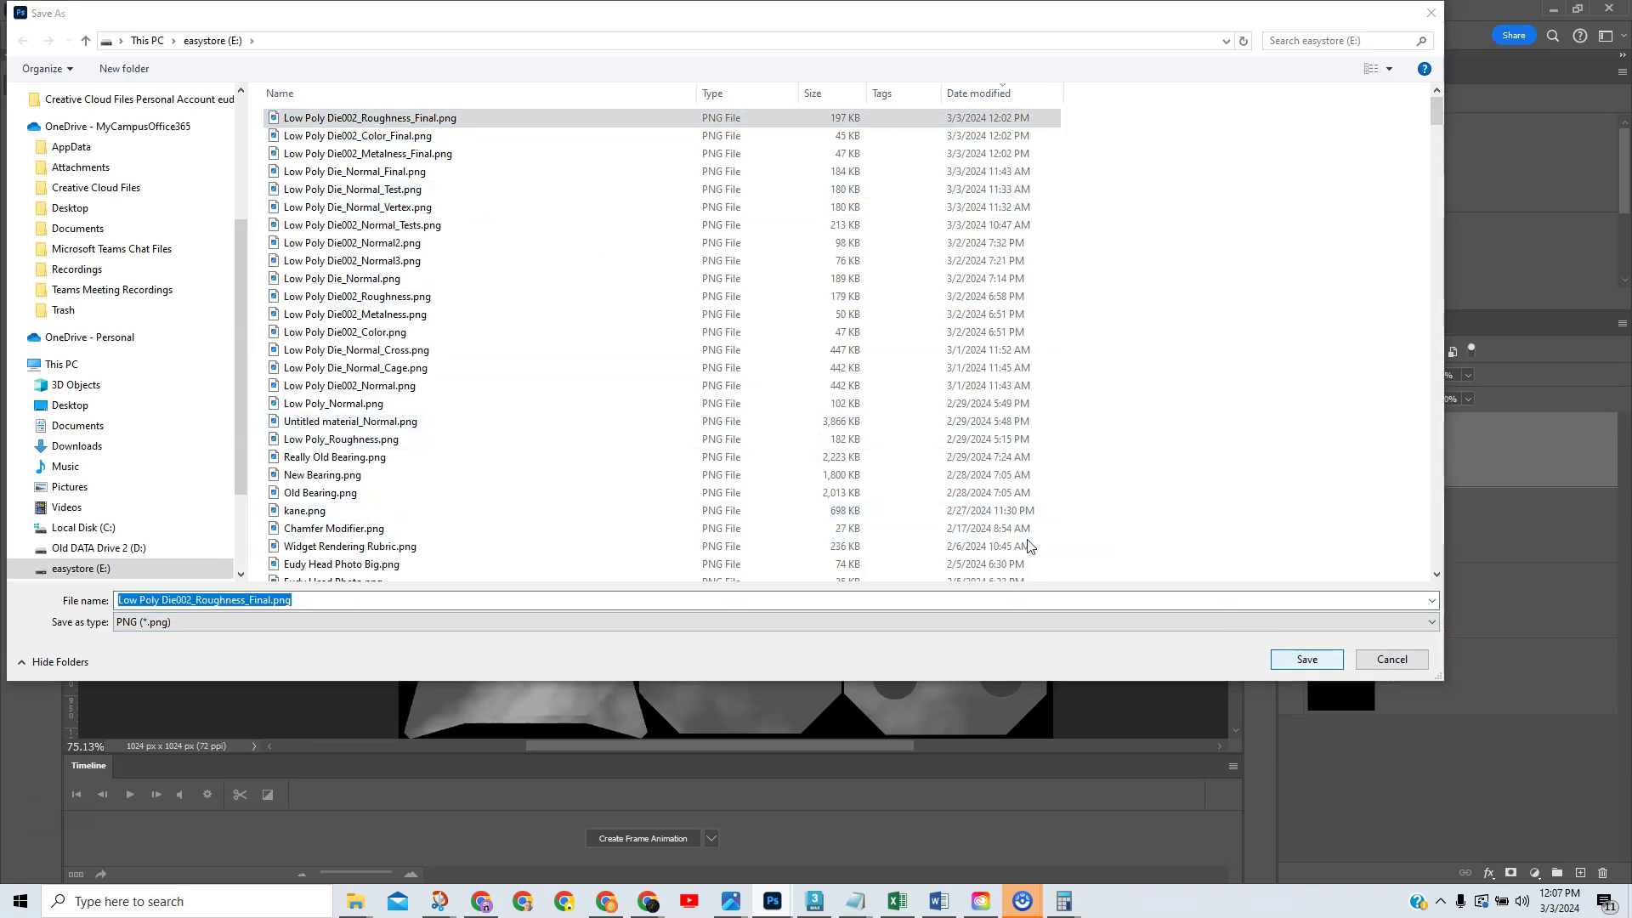
click(850, 455)
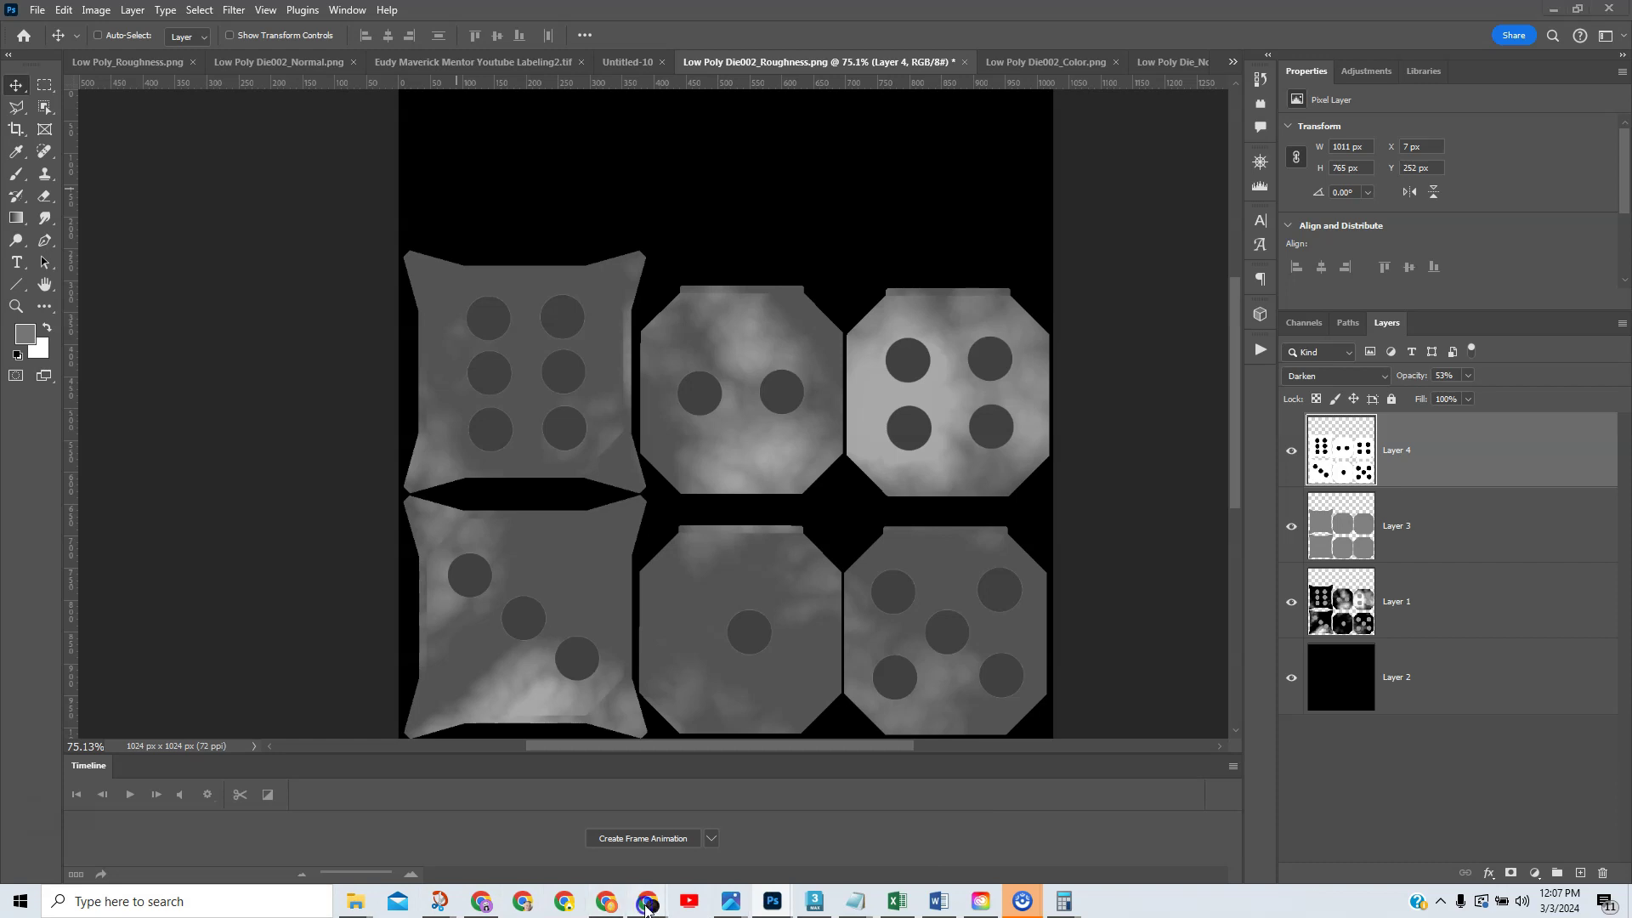
Switch to Sketchfab, import the updated Low Poly Die002_Roughness_Final.png as the Base material's roughness texture, and inspect the die
mouse_move(644, 907)
click(1349, 856)
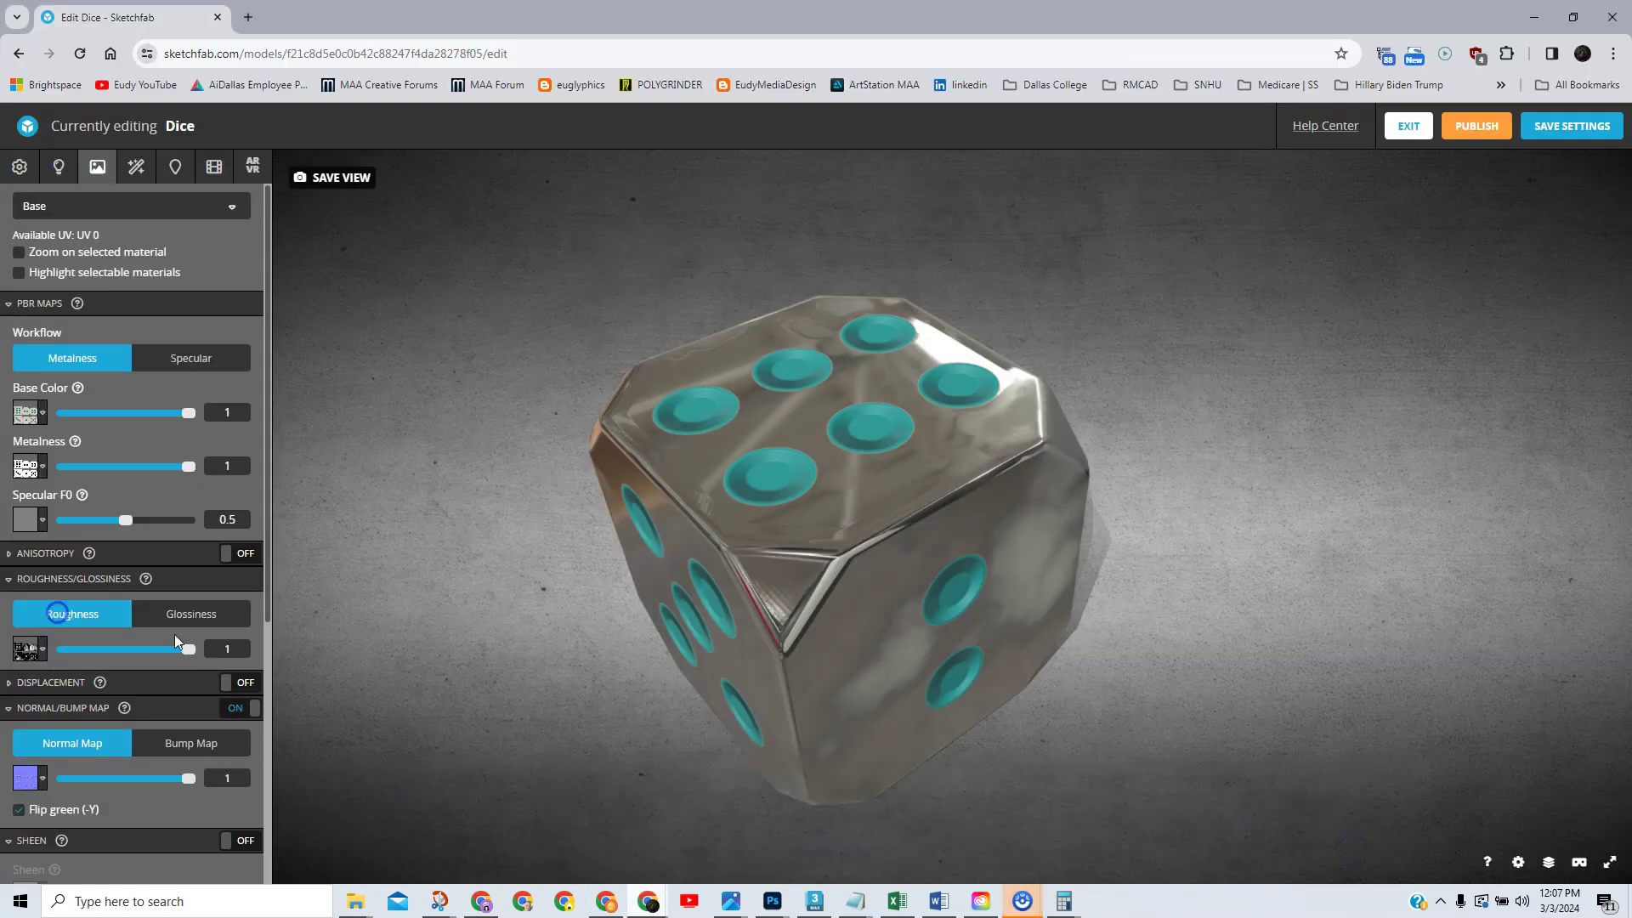
click(28, 651)
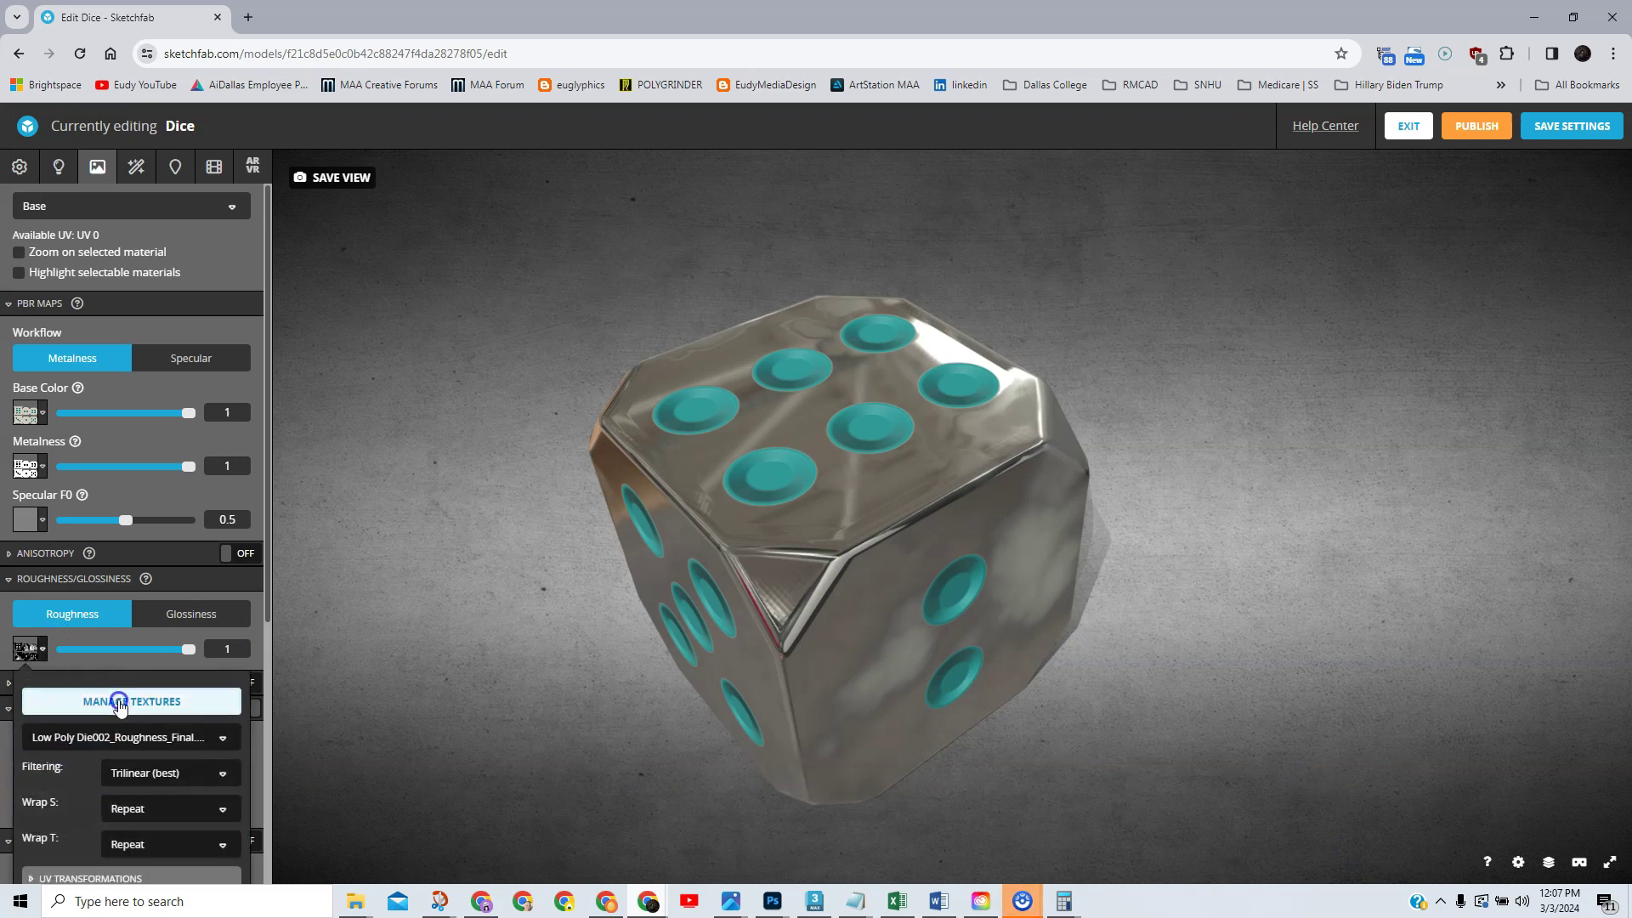
click(120, 699)
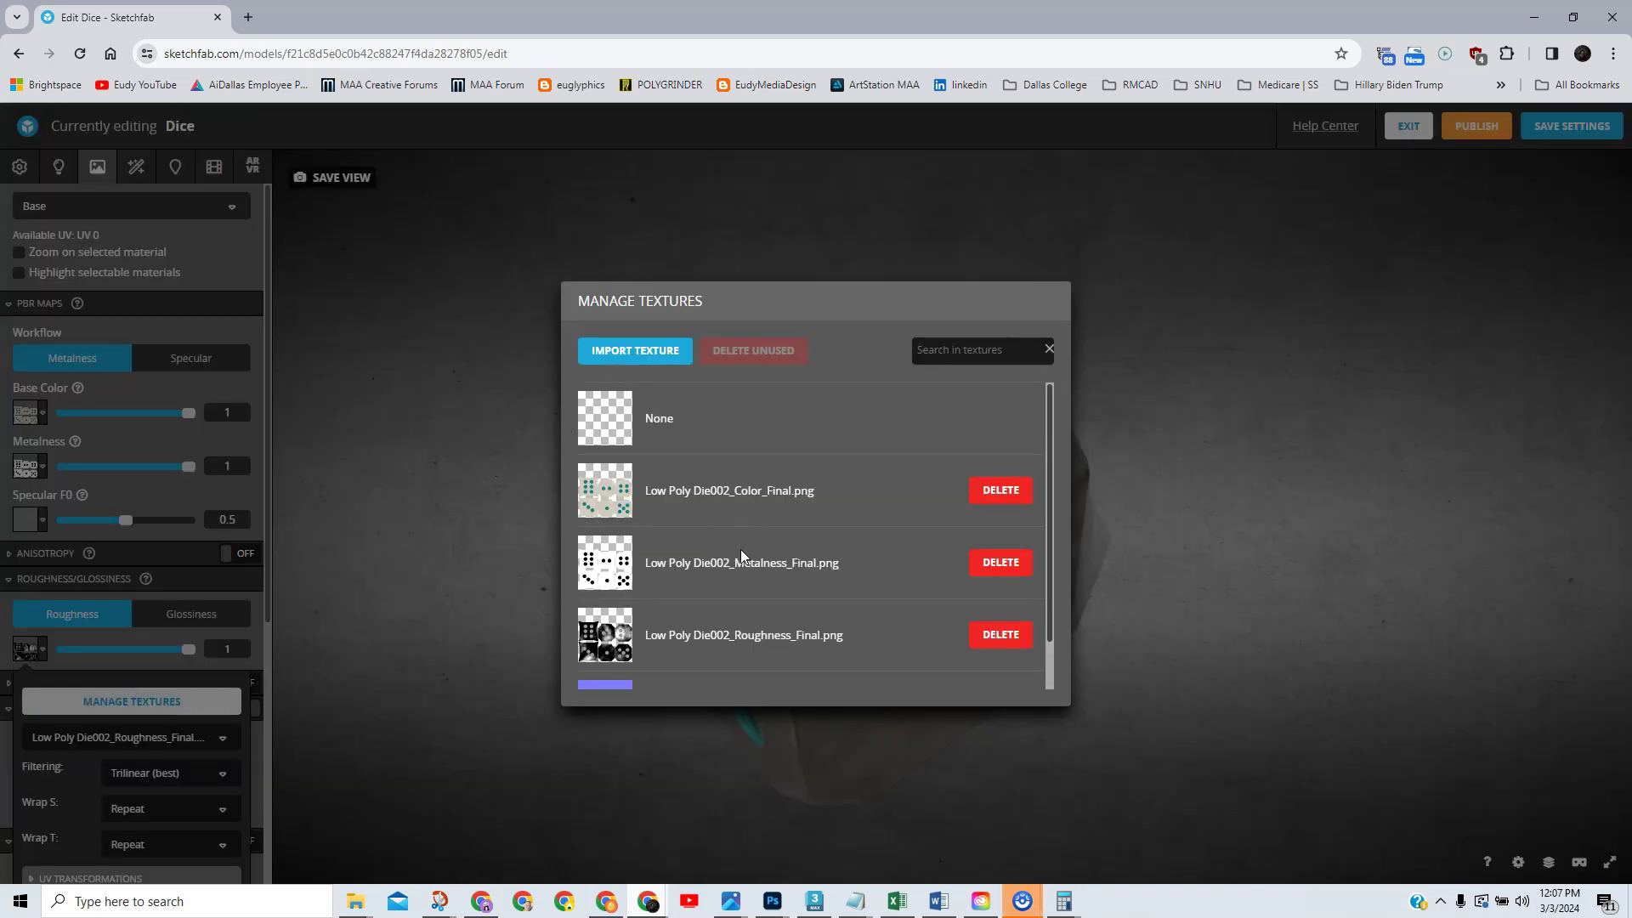
click(664, 365)
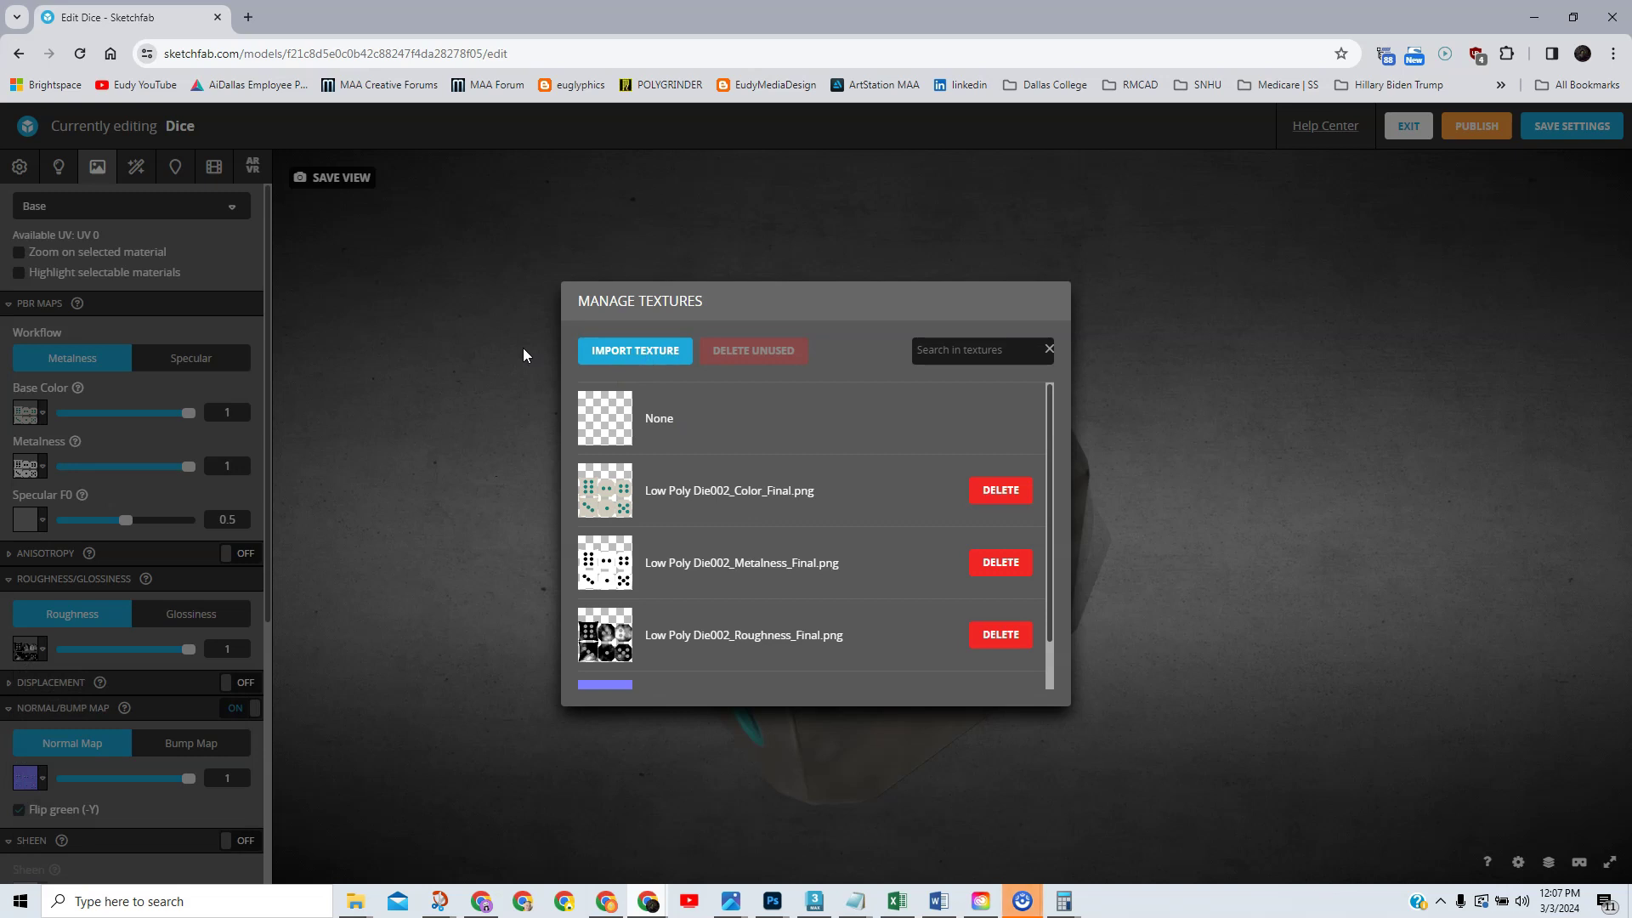
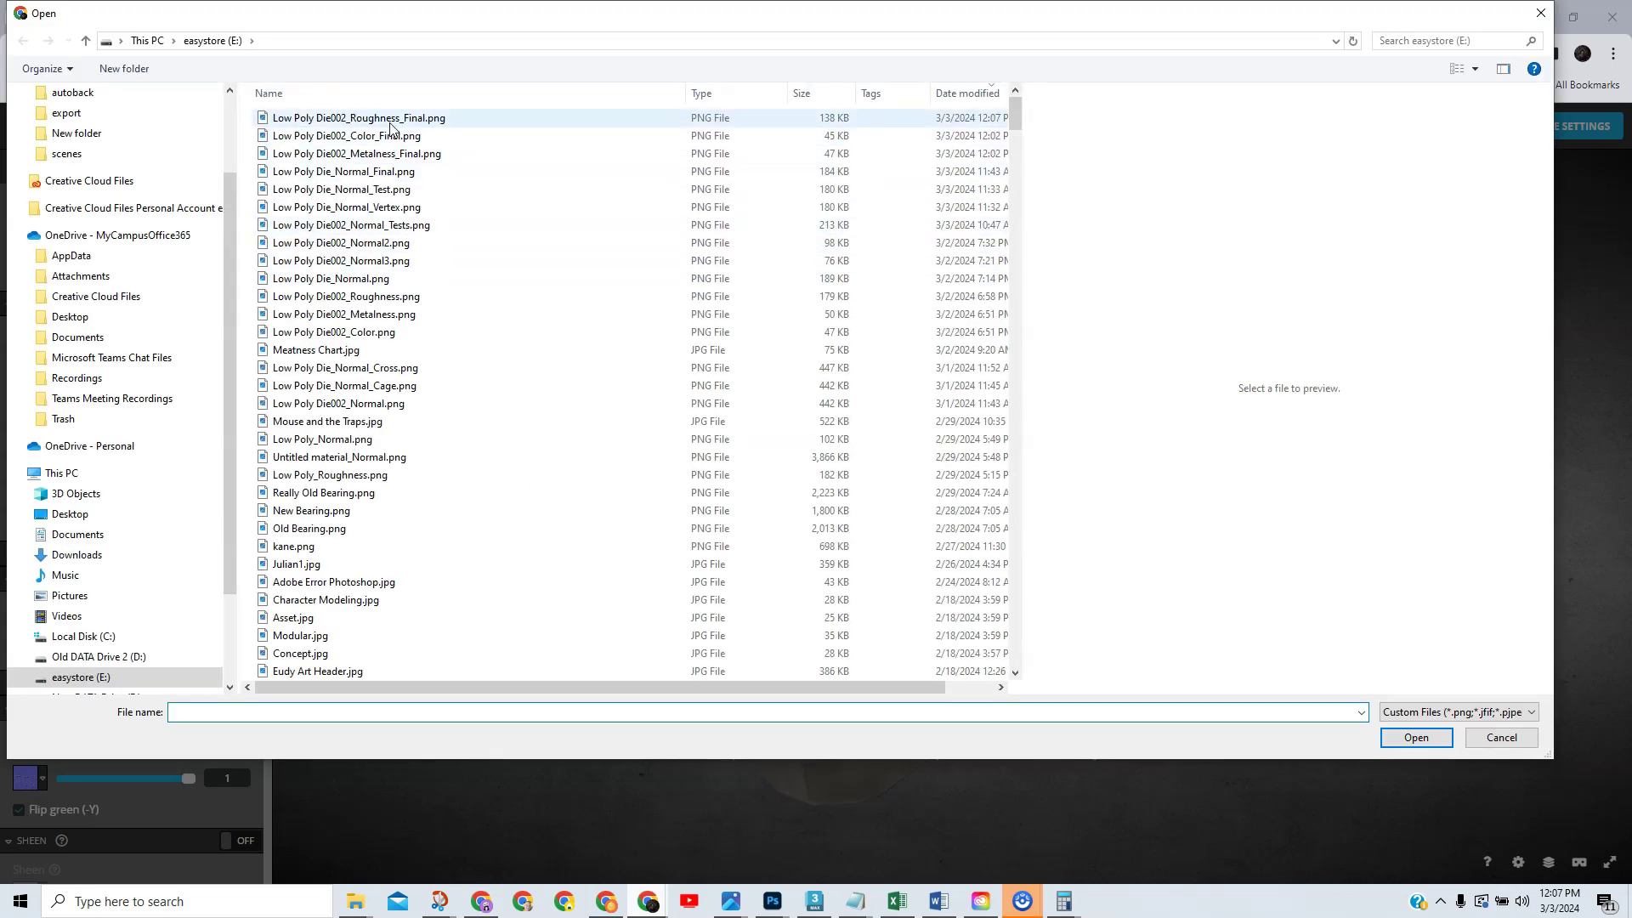
click(390, 119)
click(1412, 738)
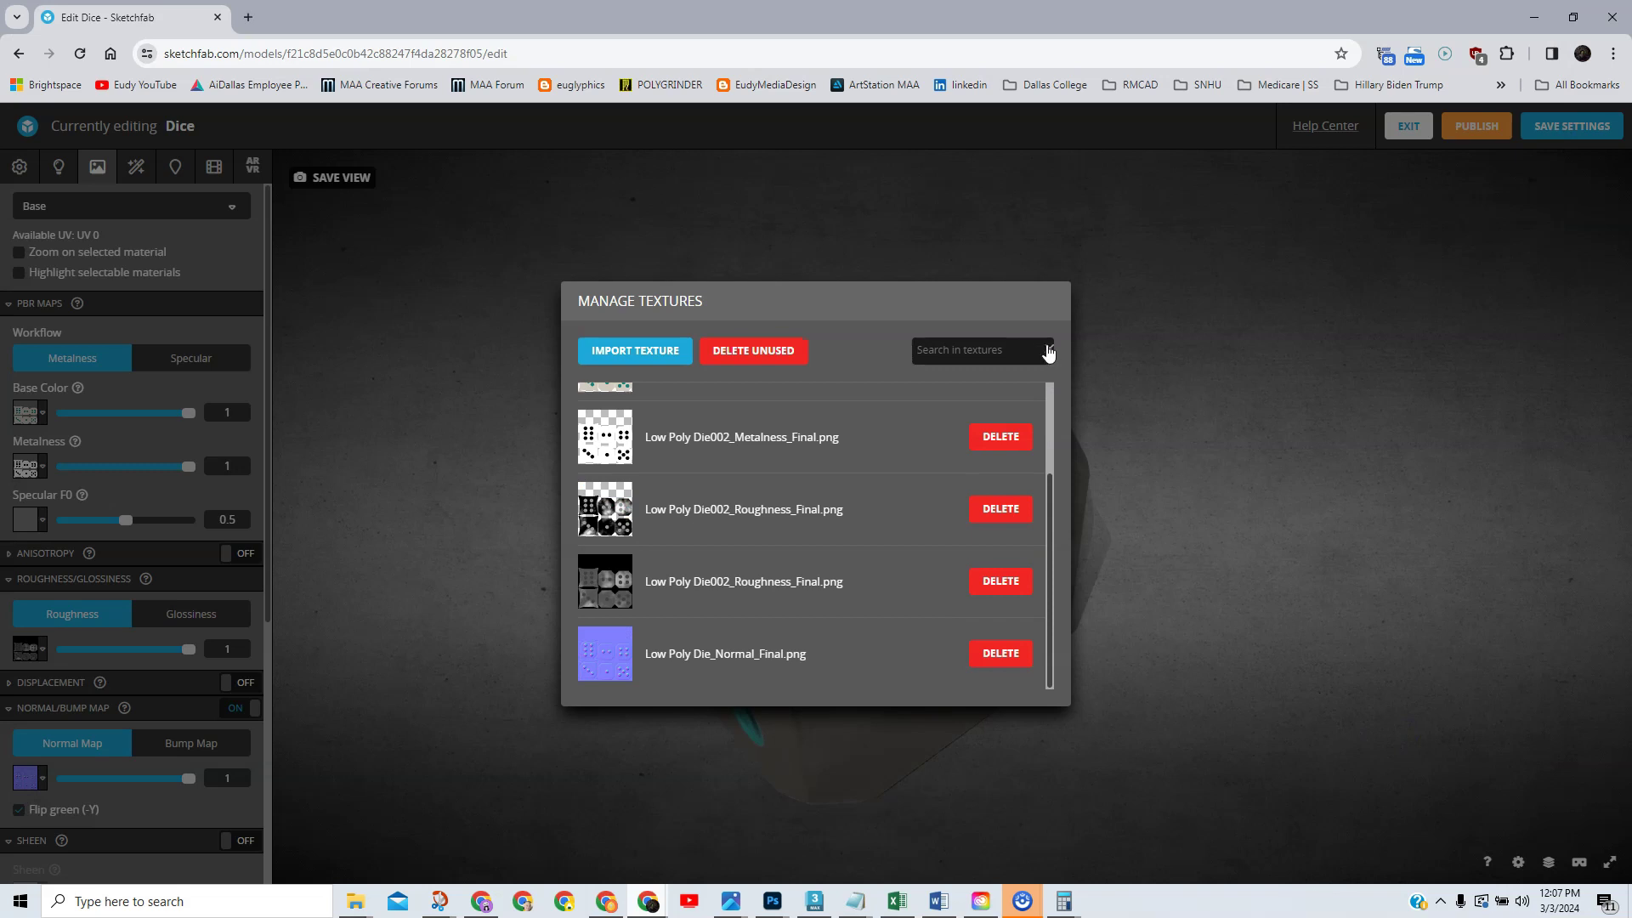
click(481, 305)
drag(477, 299, 926, 663)
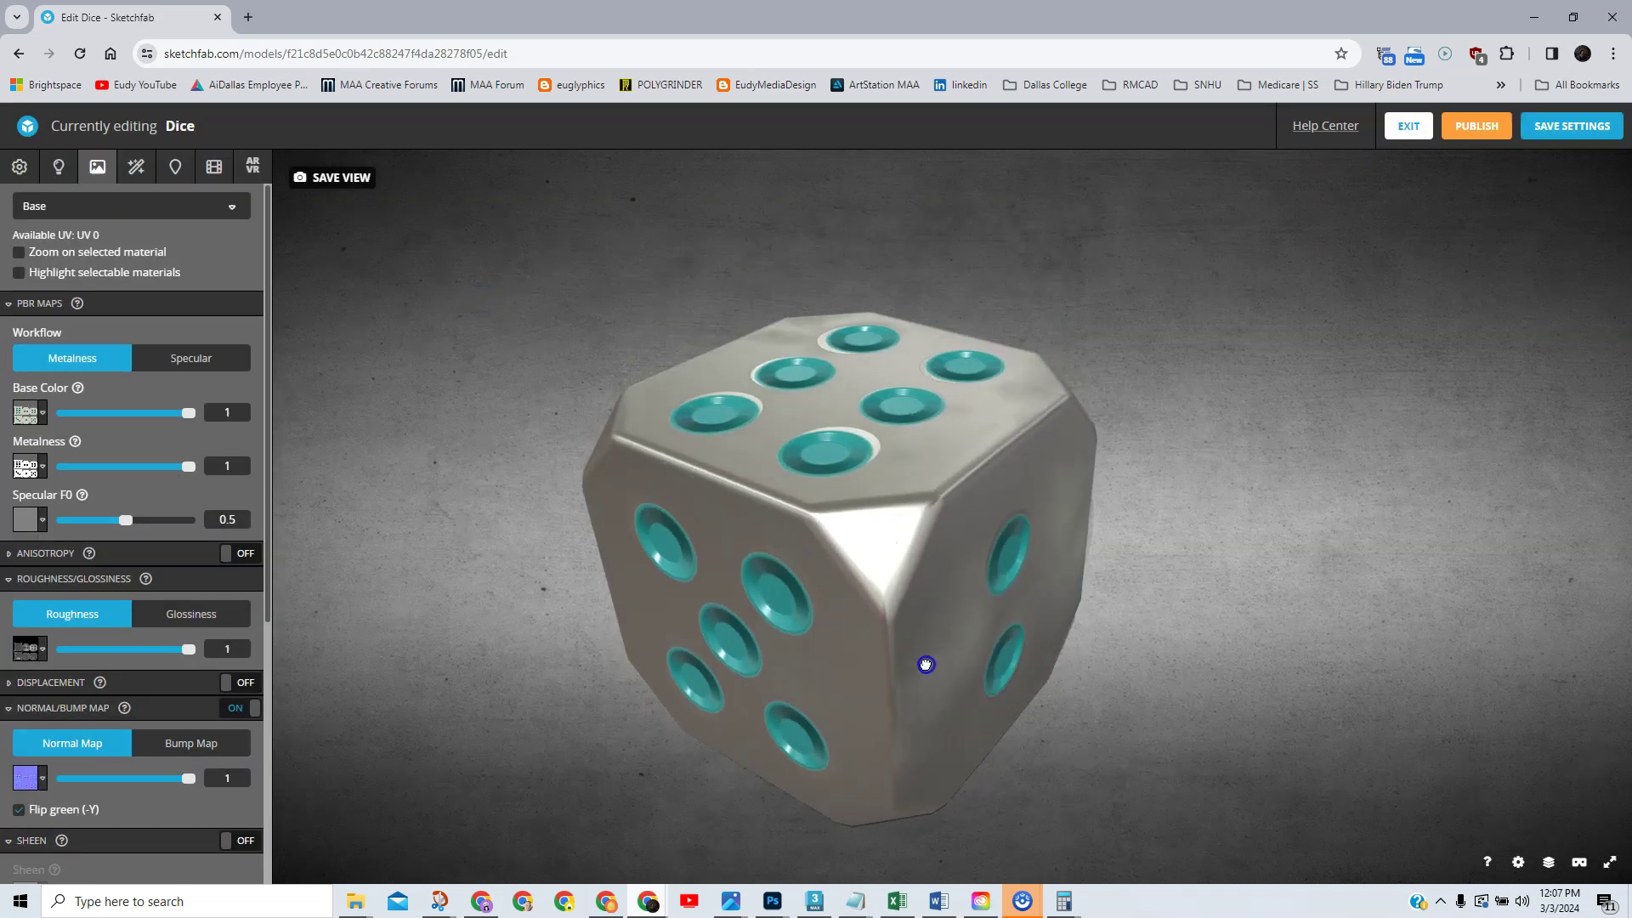
scroll(923, 640, down, 4)
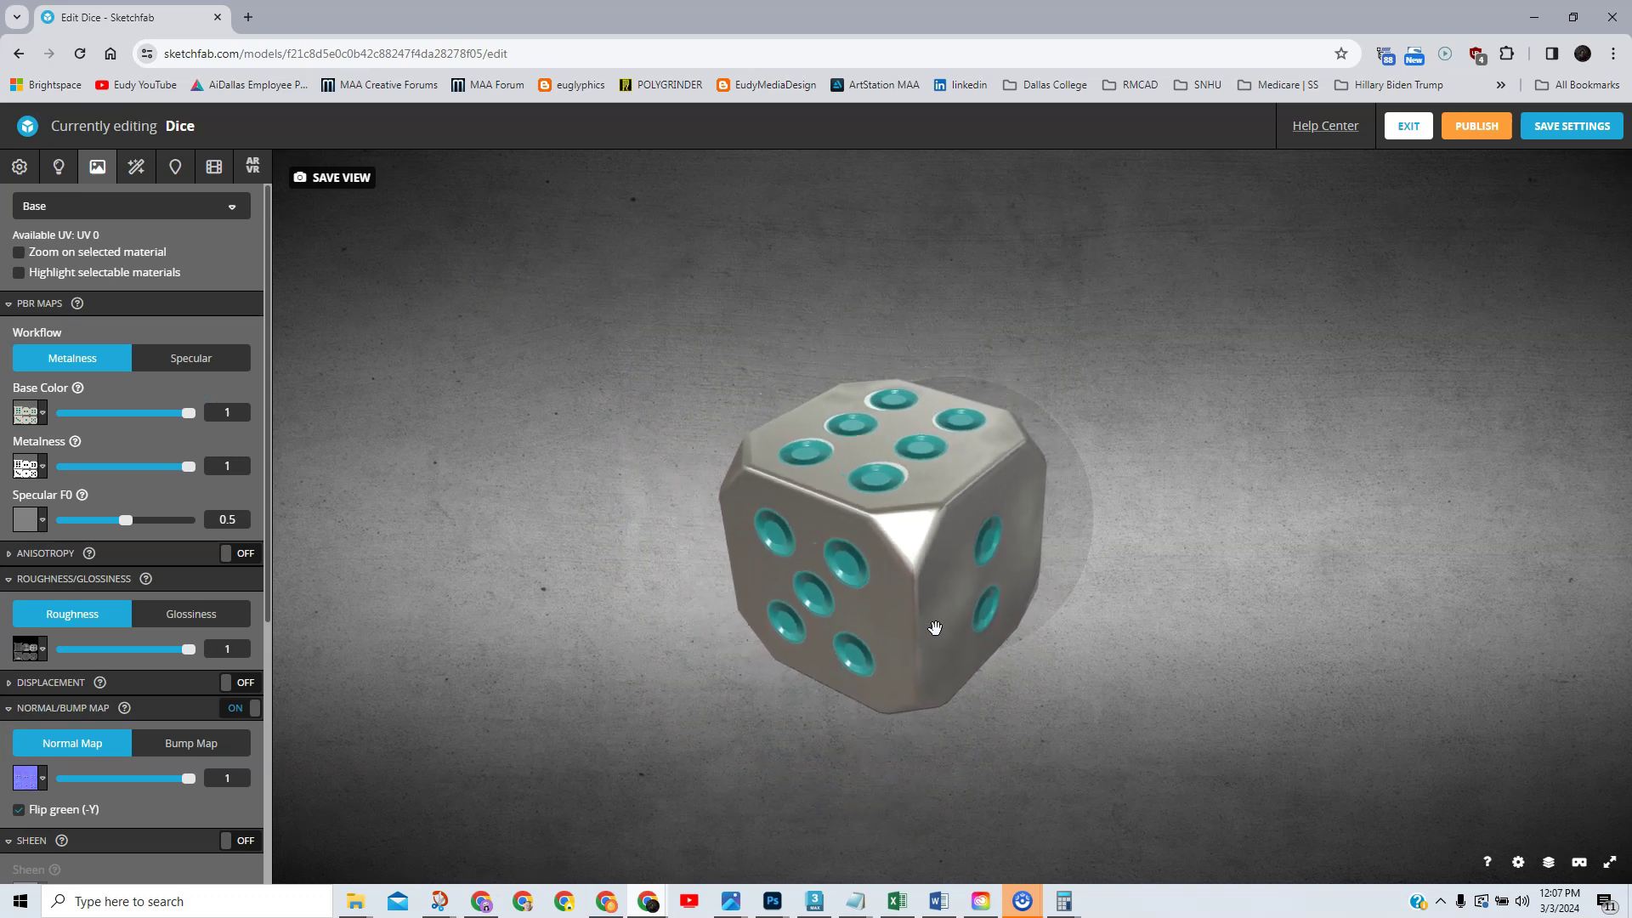
Check the die up close, switch to Photoshop and hide Layer 4 and Layer 3 in Low Poly Die002_Roughness.png
drag(913, 636, 907, 472)
scroll(919, 582, up, 3)
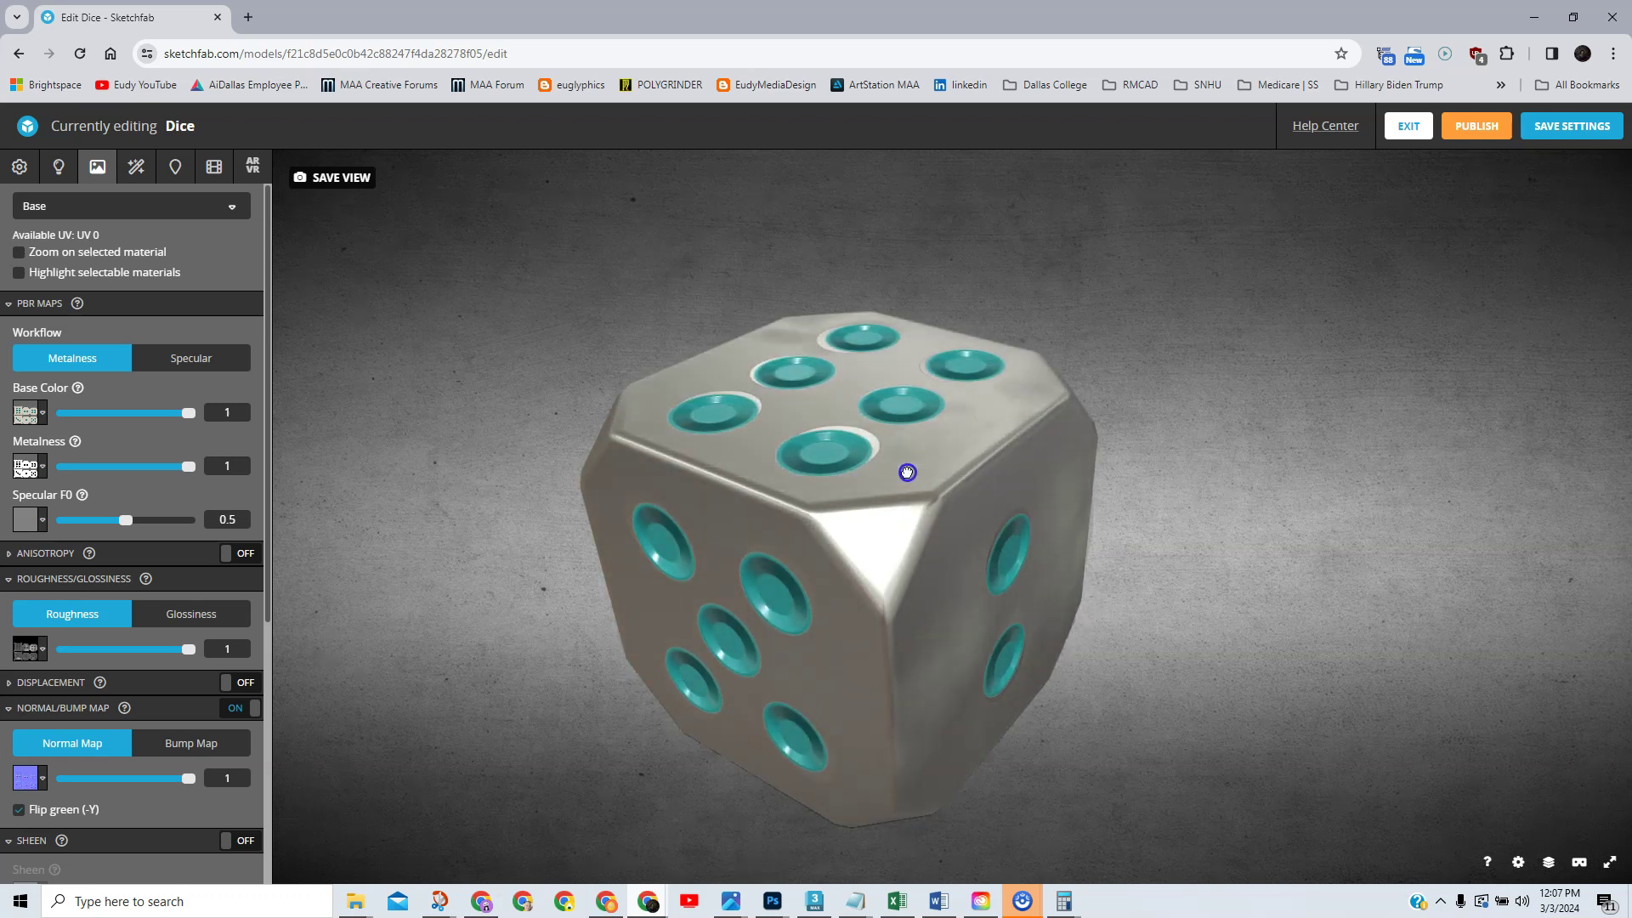
mouse_move(775, 907)
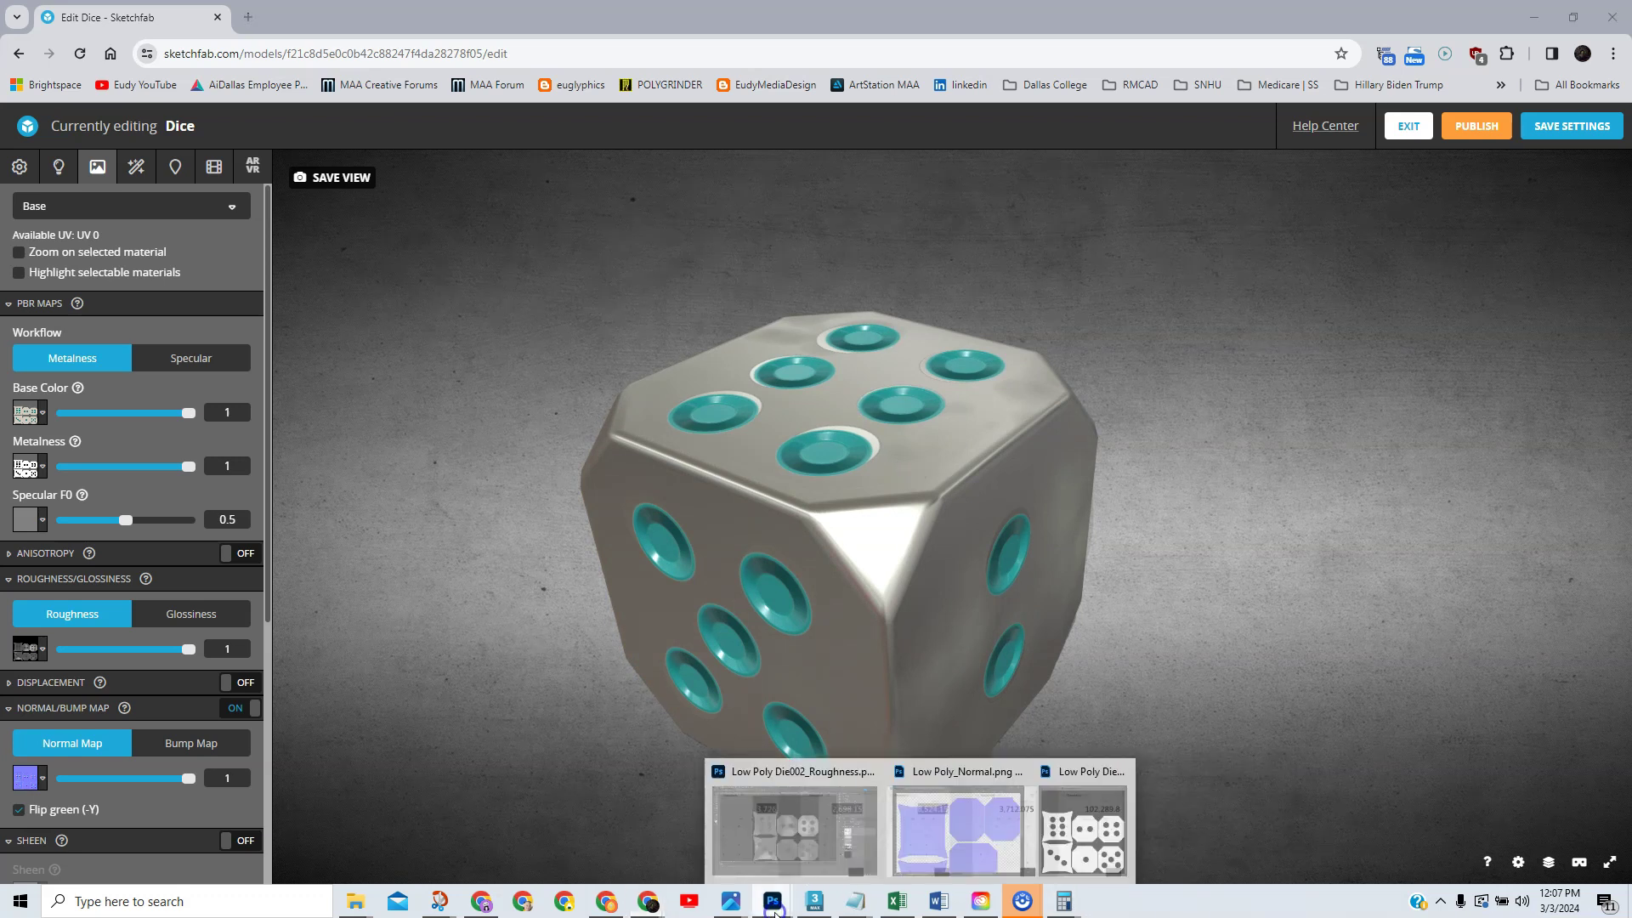
click(927, 863)
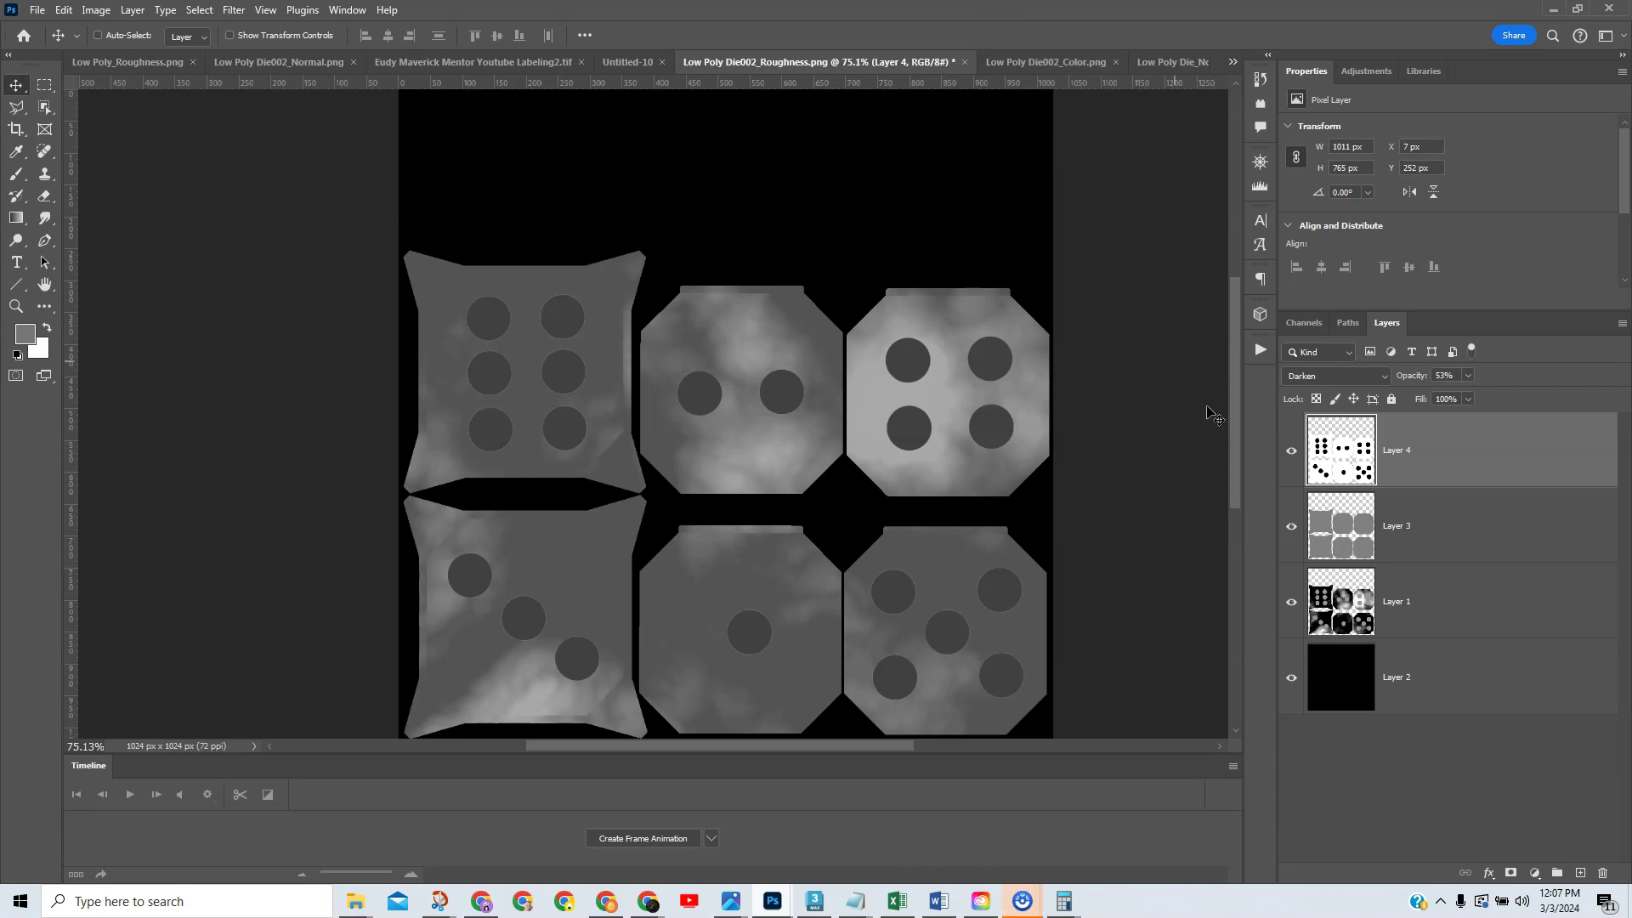
click(1291, 451)
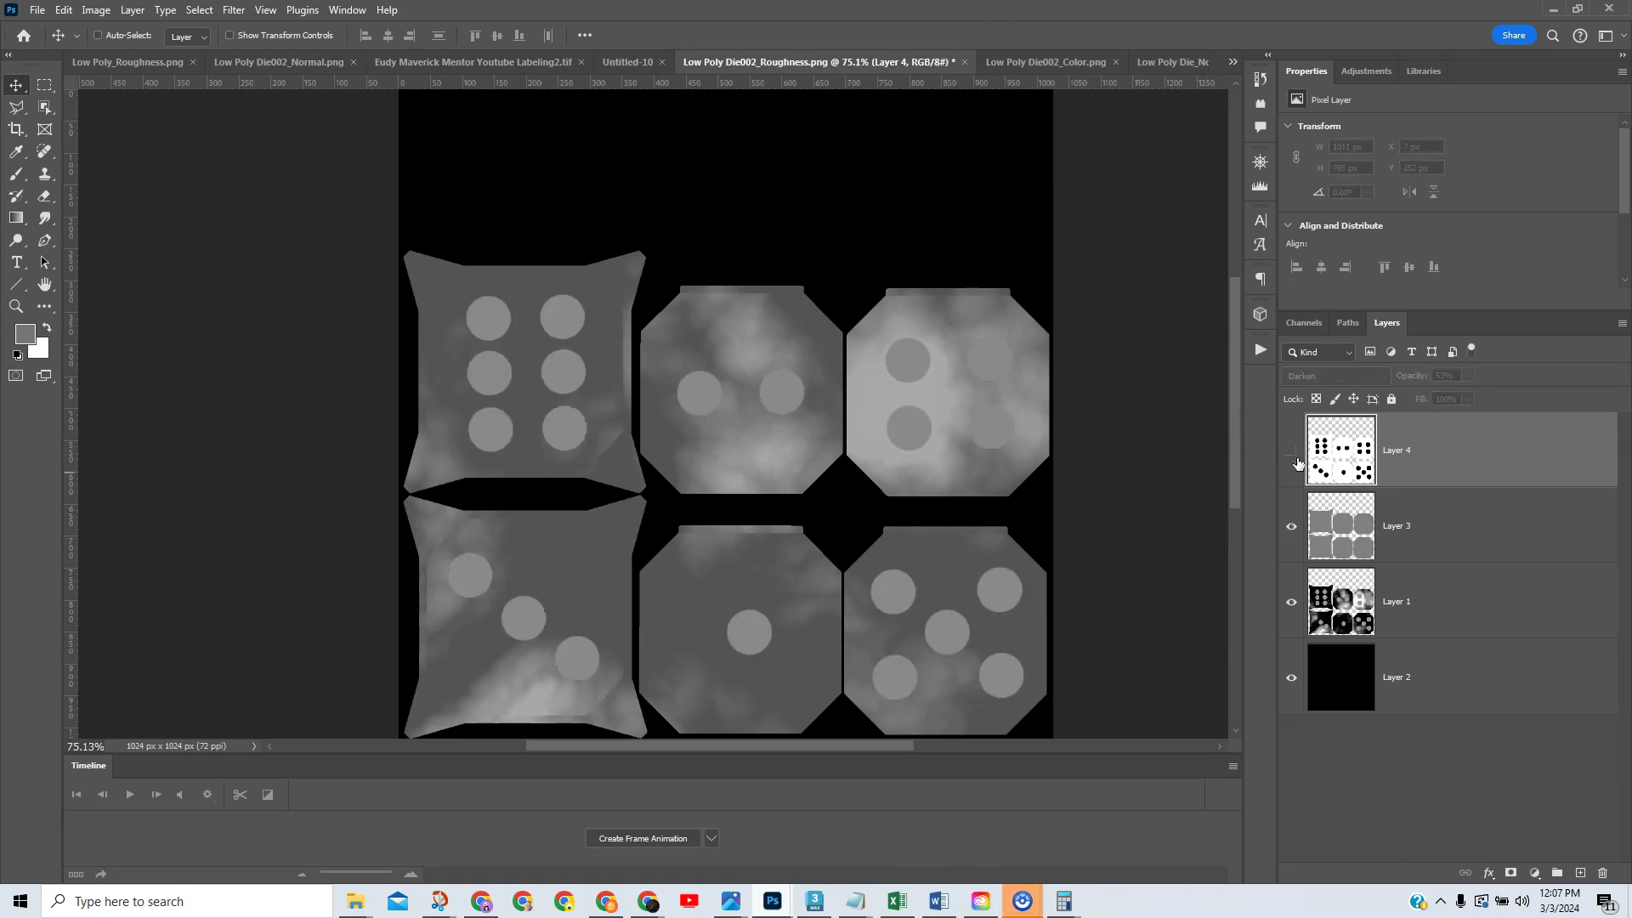
click(1292, 526)
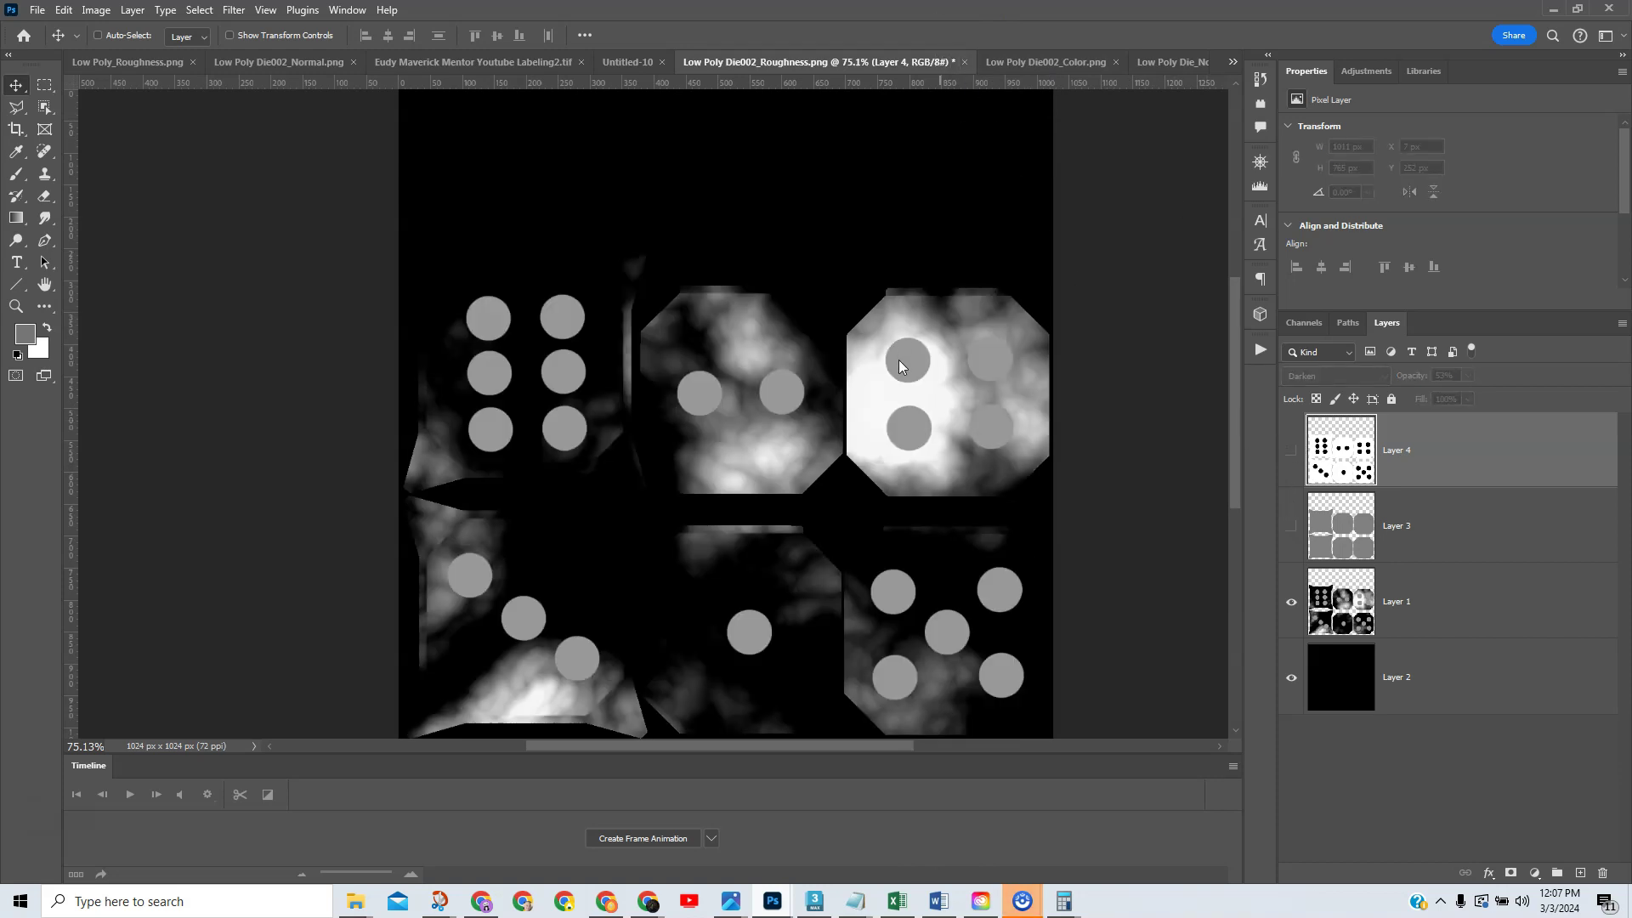
Close Low Poly Die_Normal_Vertex.png and open Low Poly Die002_Roughness_Final.png and Low Poly Die002_Metalness_Final.png from the easystore (E:) drive
click(1139, 62)
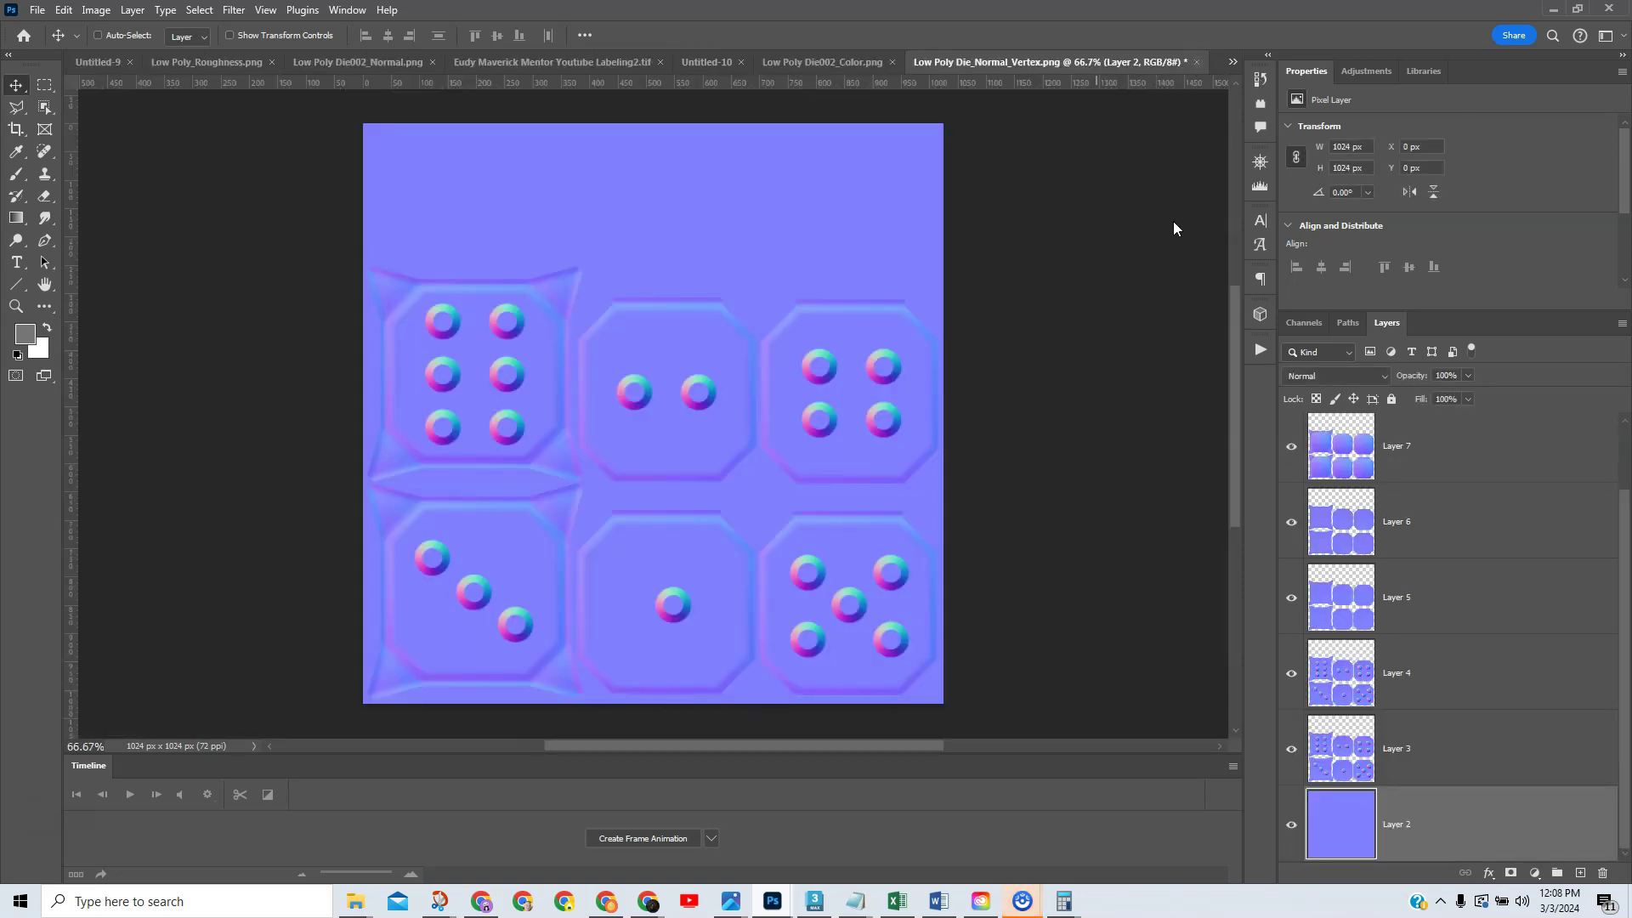
click(1196, 62)
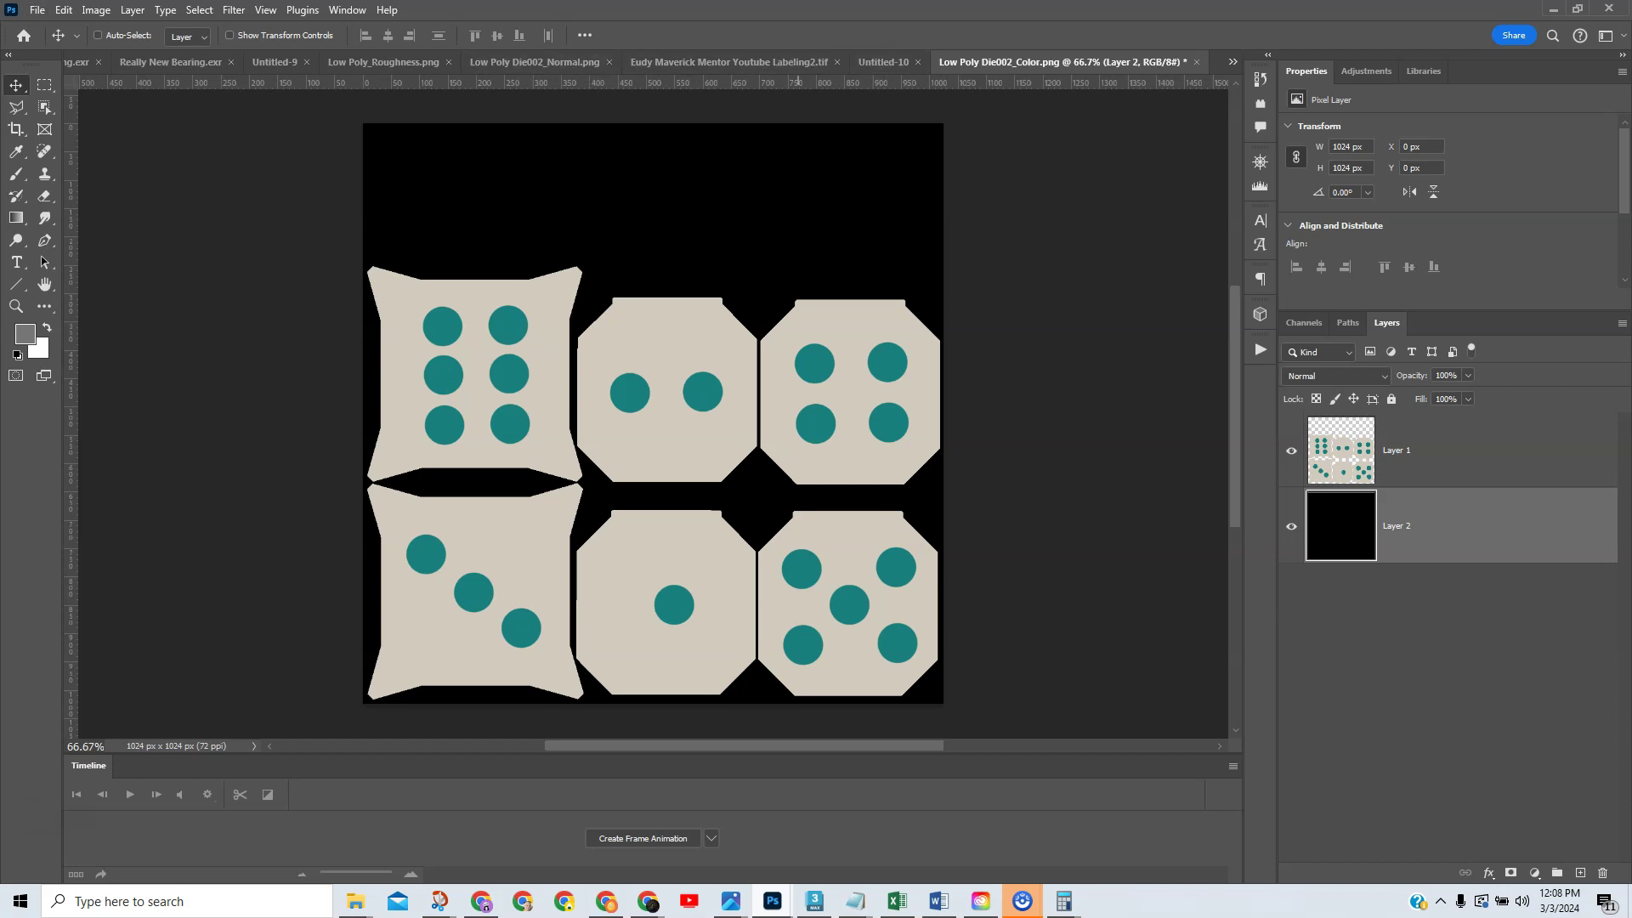
click(37, 10)
key(Escape)
key(ctrl+o)
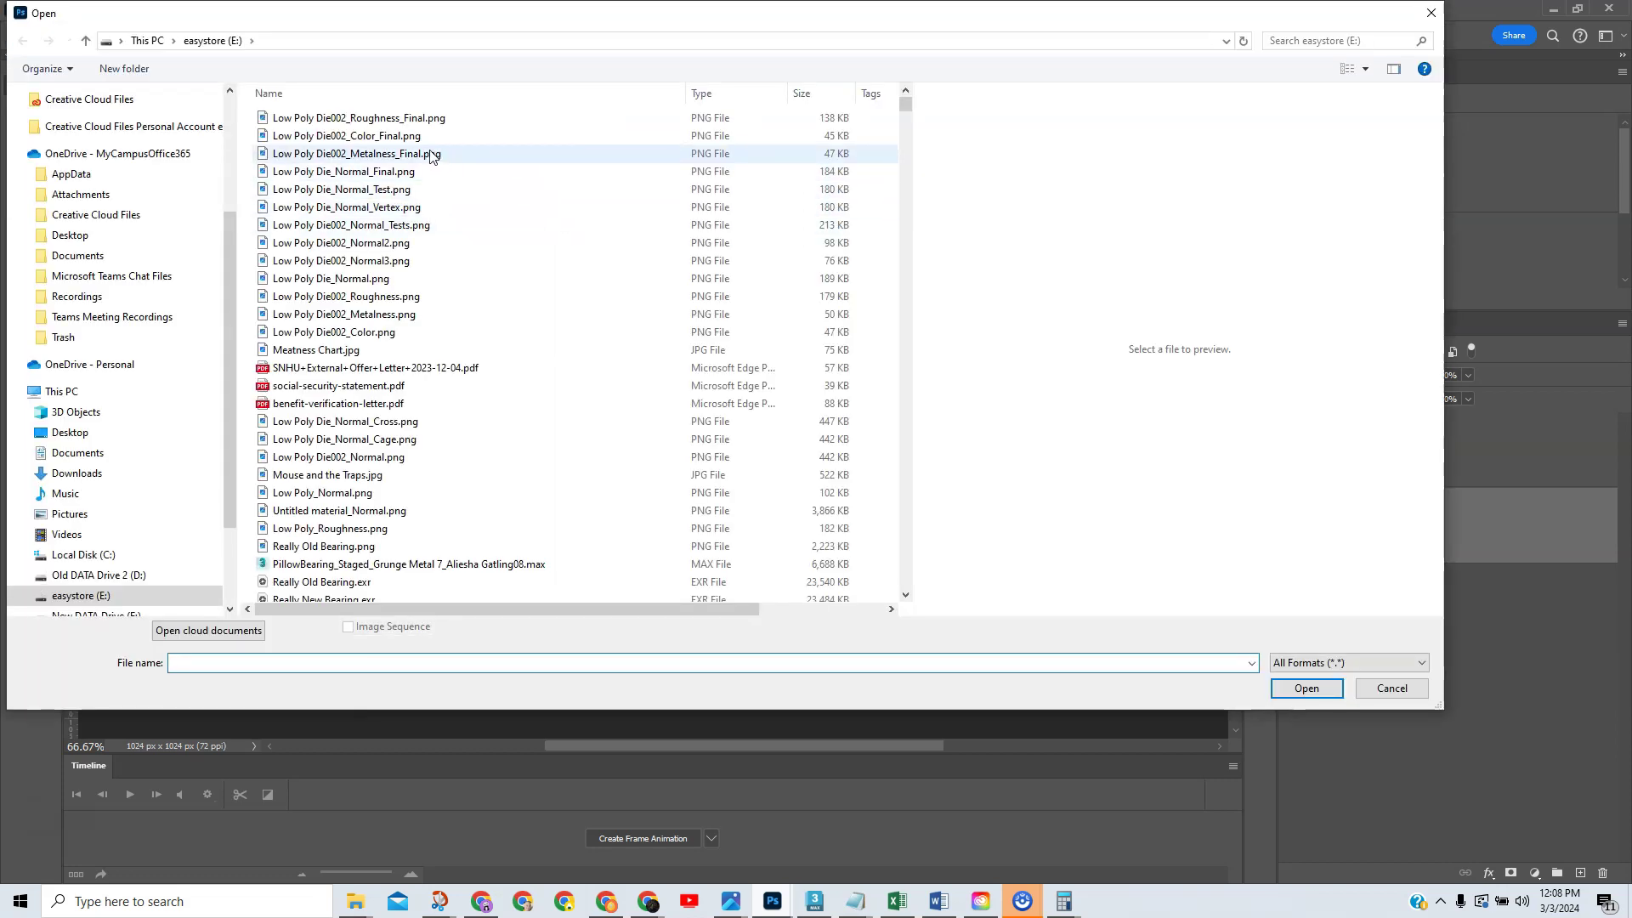
click(421, 154)
ctrl+click(420, 119)
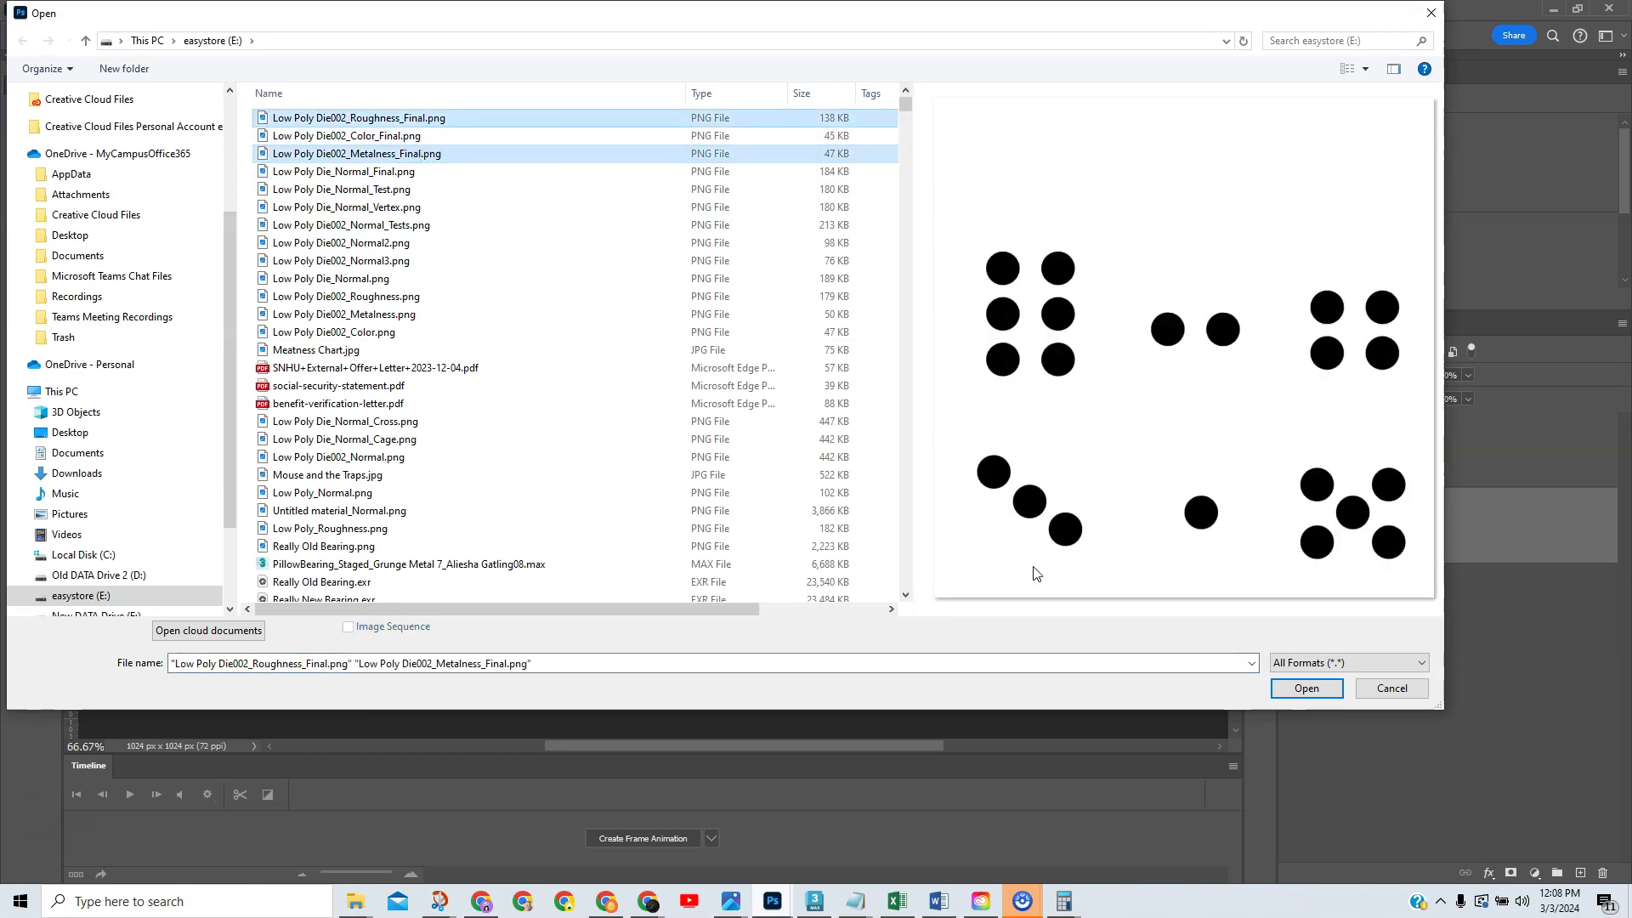
click(1296, 688)
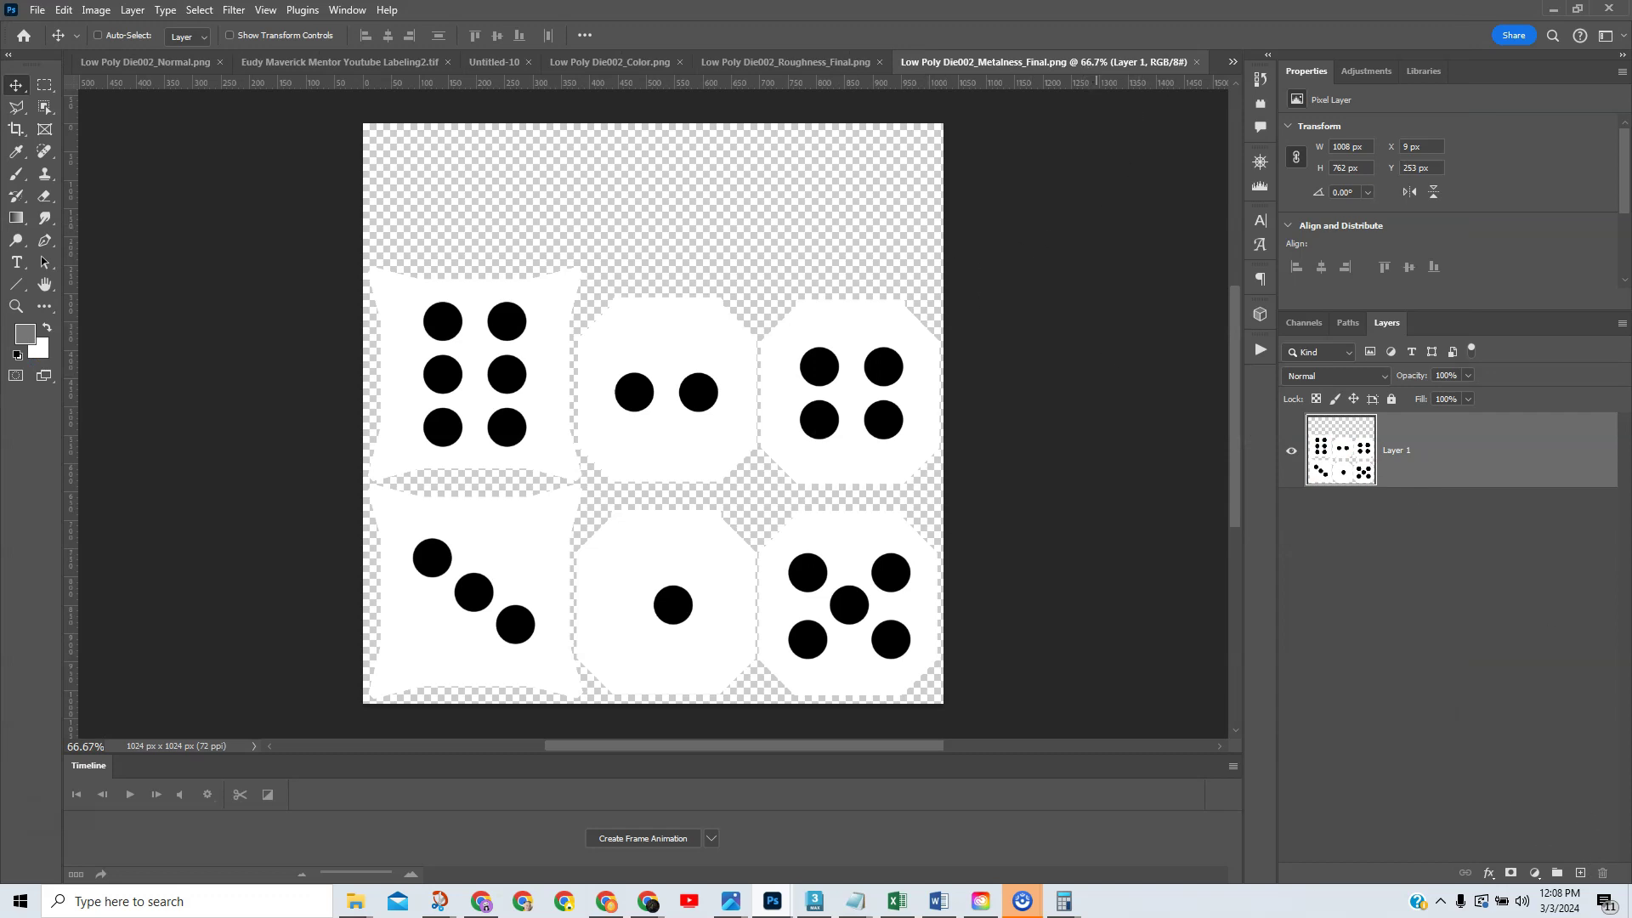
Undock Low Poly Die002_Metalness_Final.png into its own window and close Low Poly Die002_Roughness_Final.png
click(610, 62)
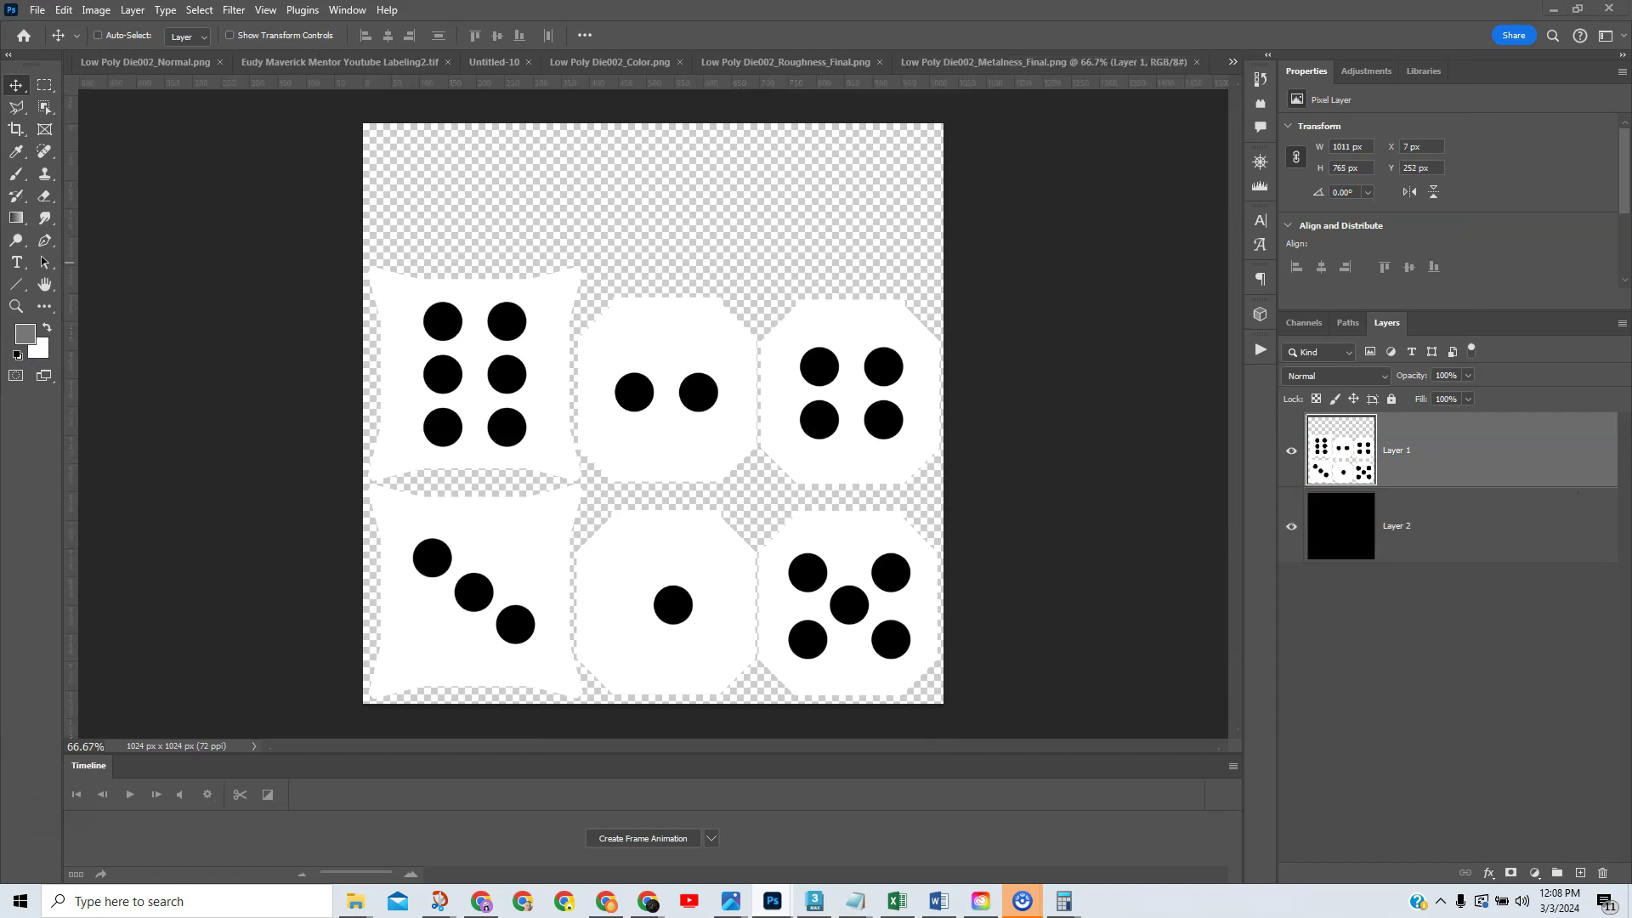
click(1044, 62)
click(1144, 68)
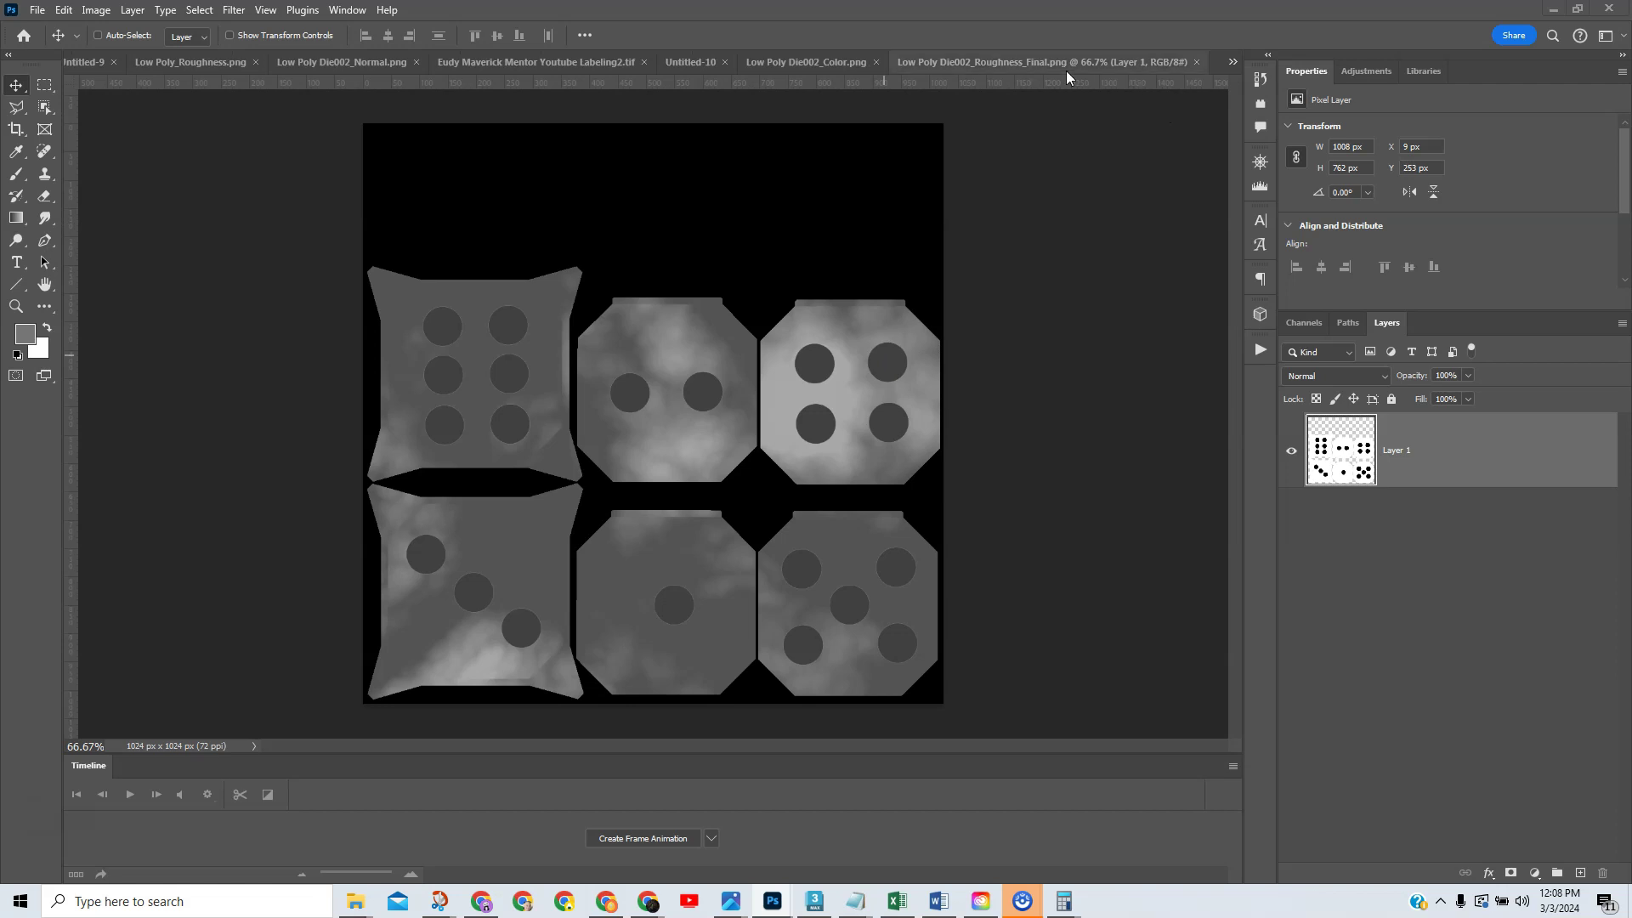
click(1233, 62)
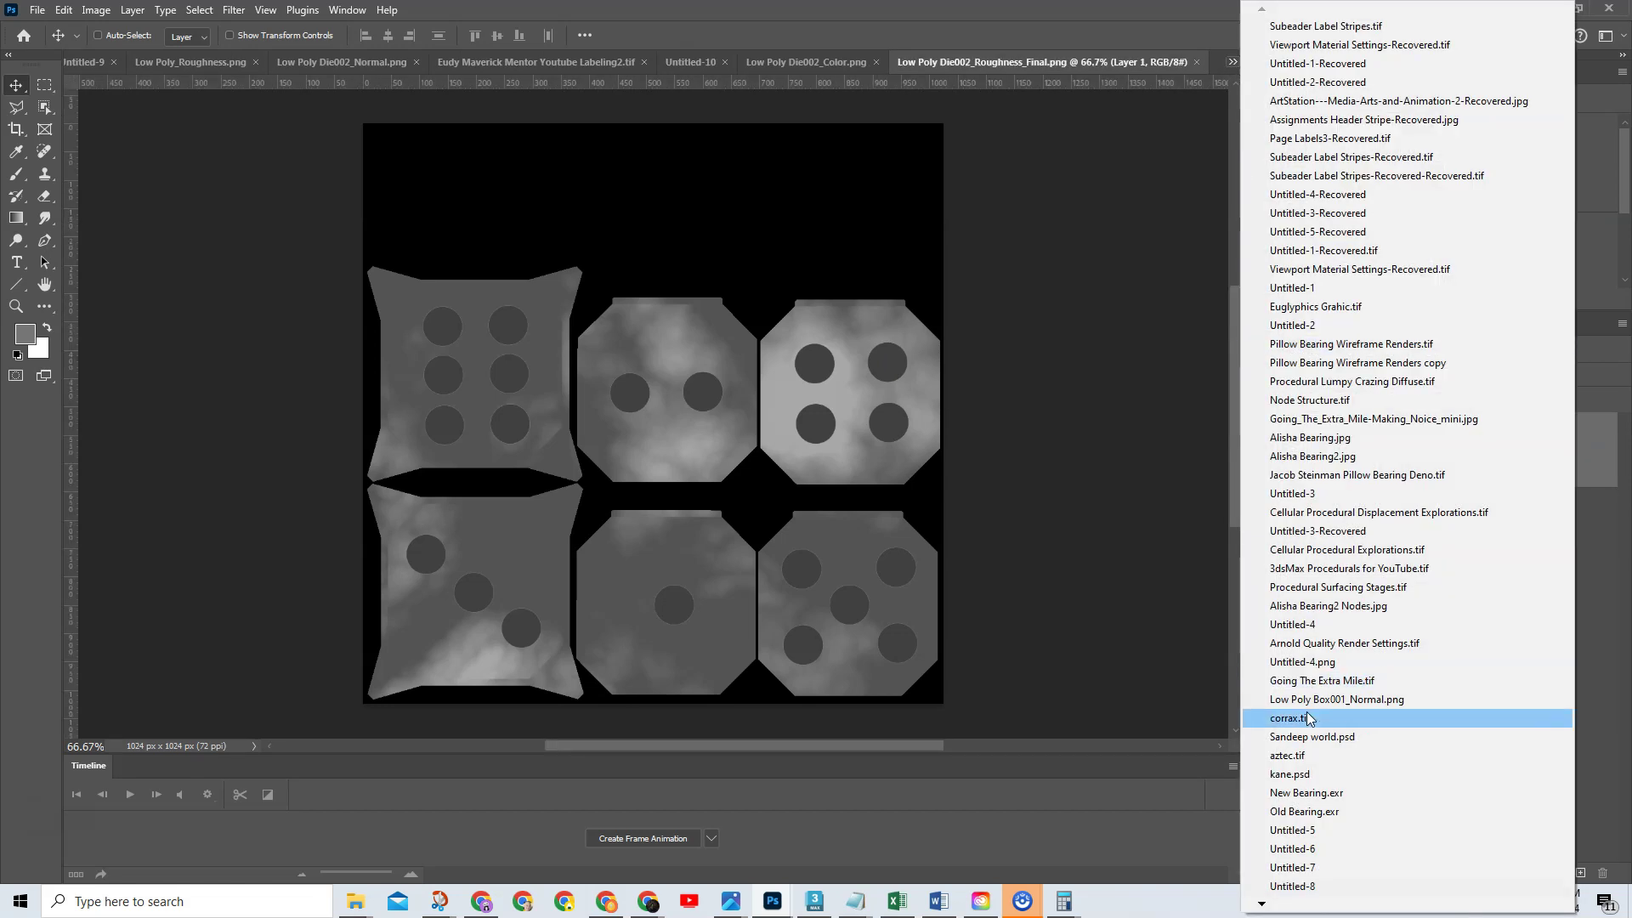
mouse_move(1283, 908)
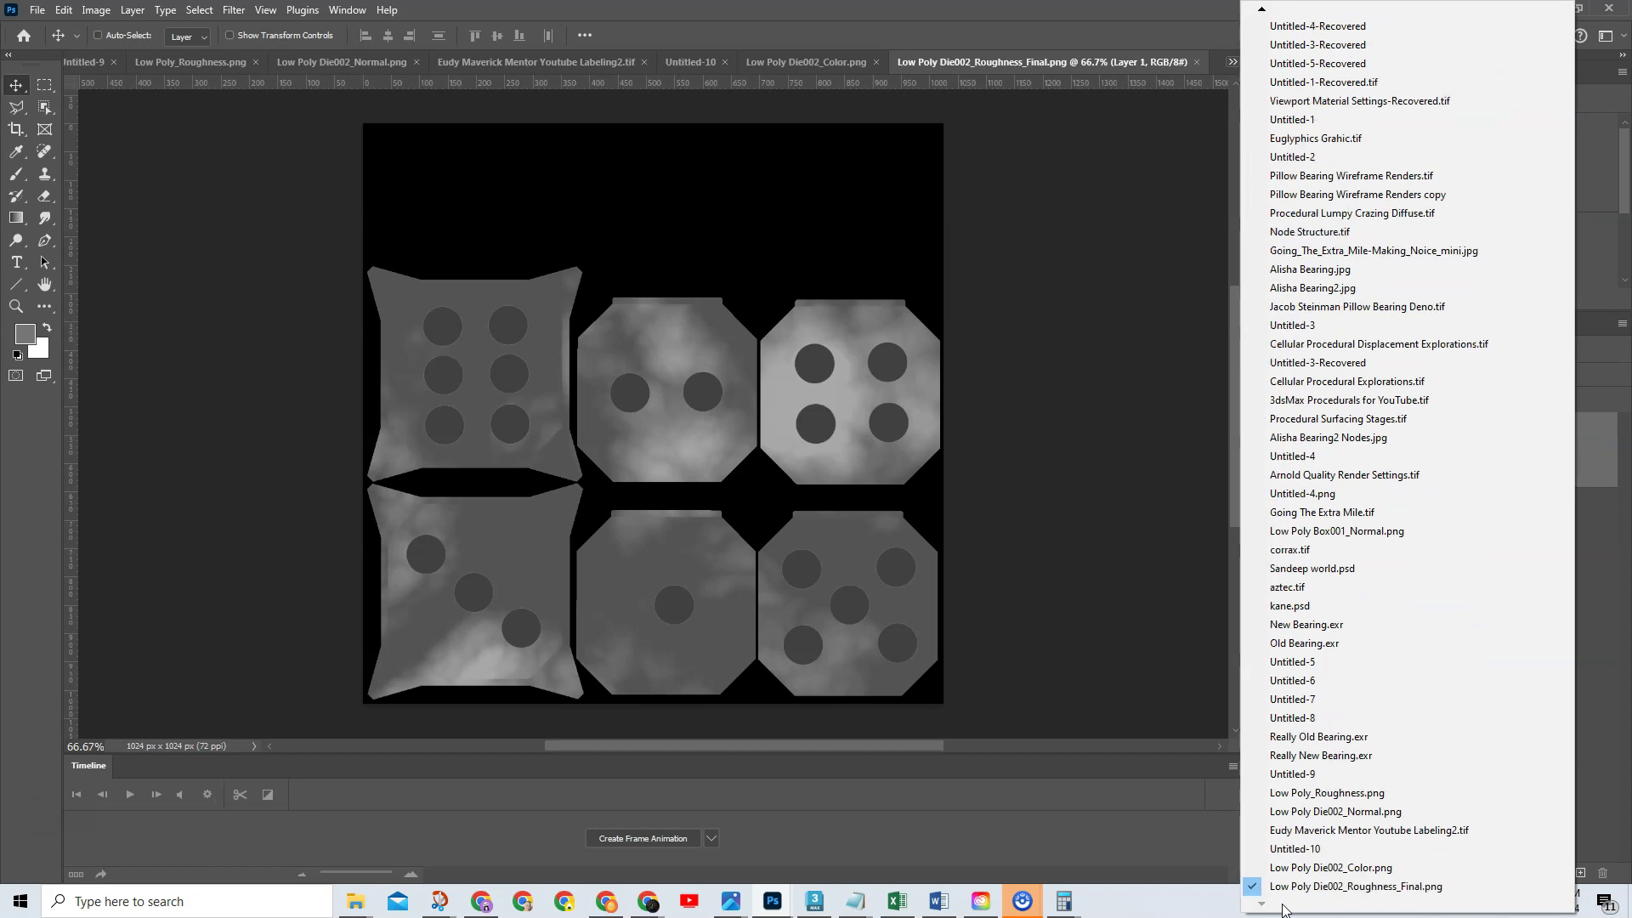
click(1068, 339)
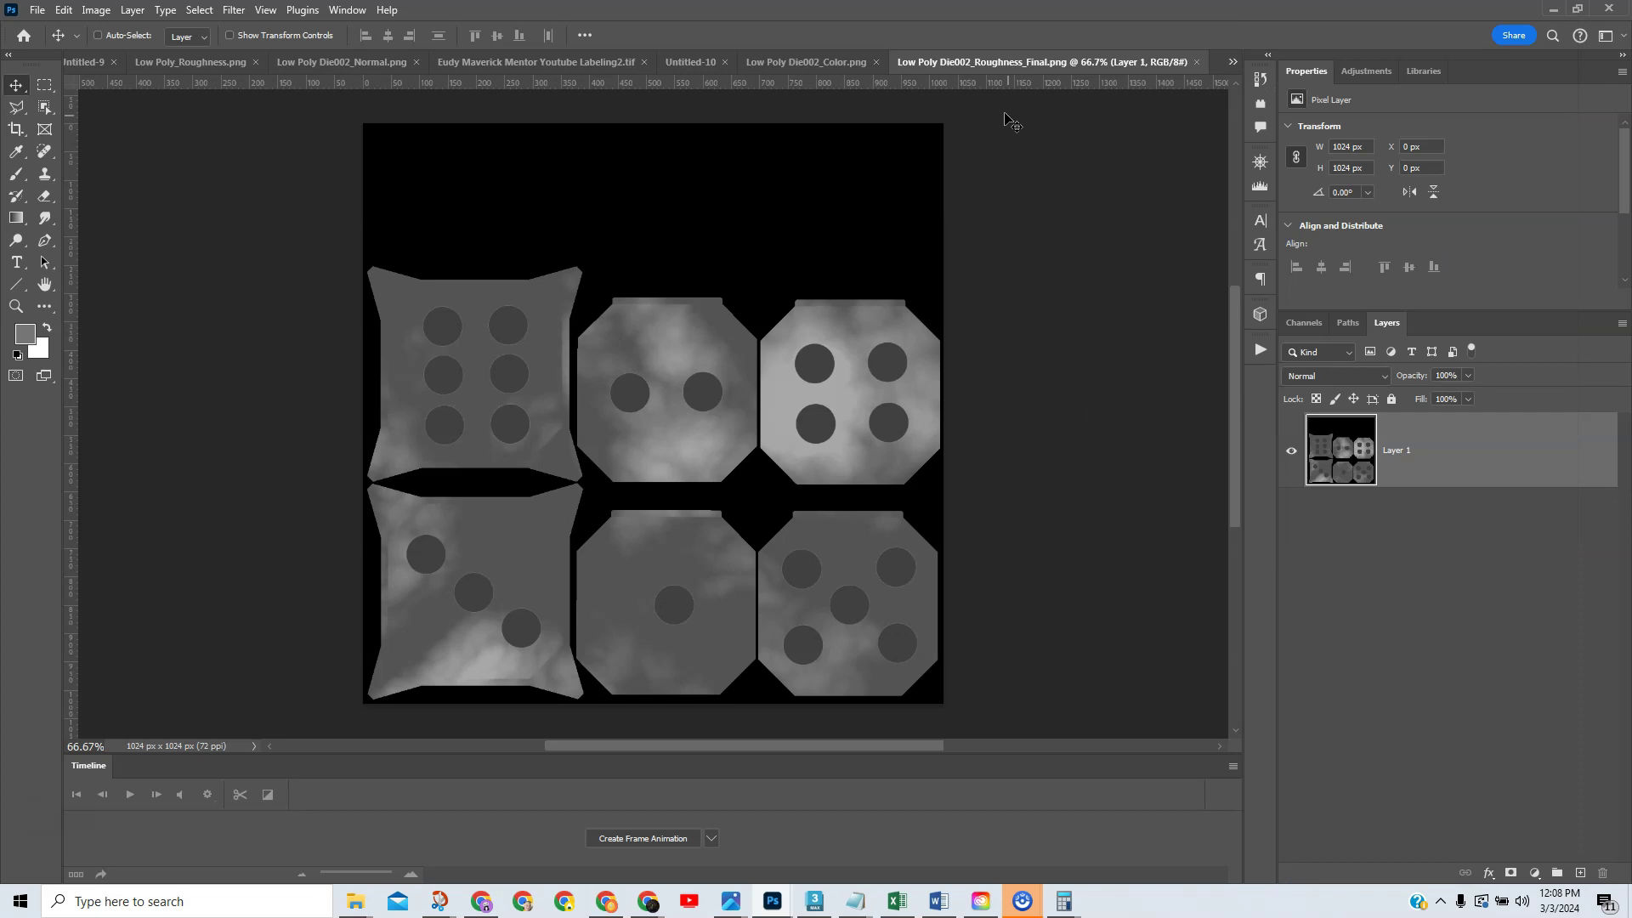
click(1197, 63)
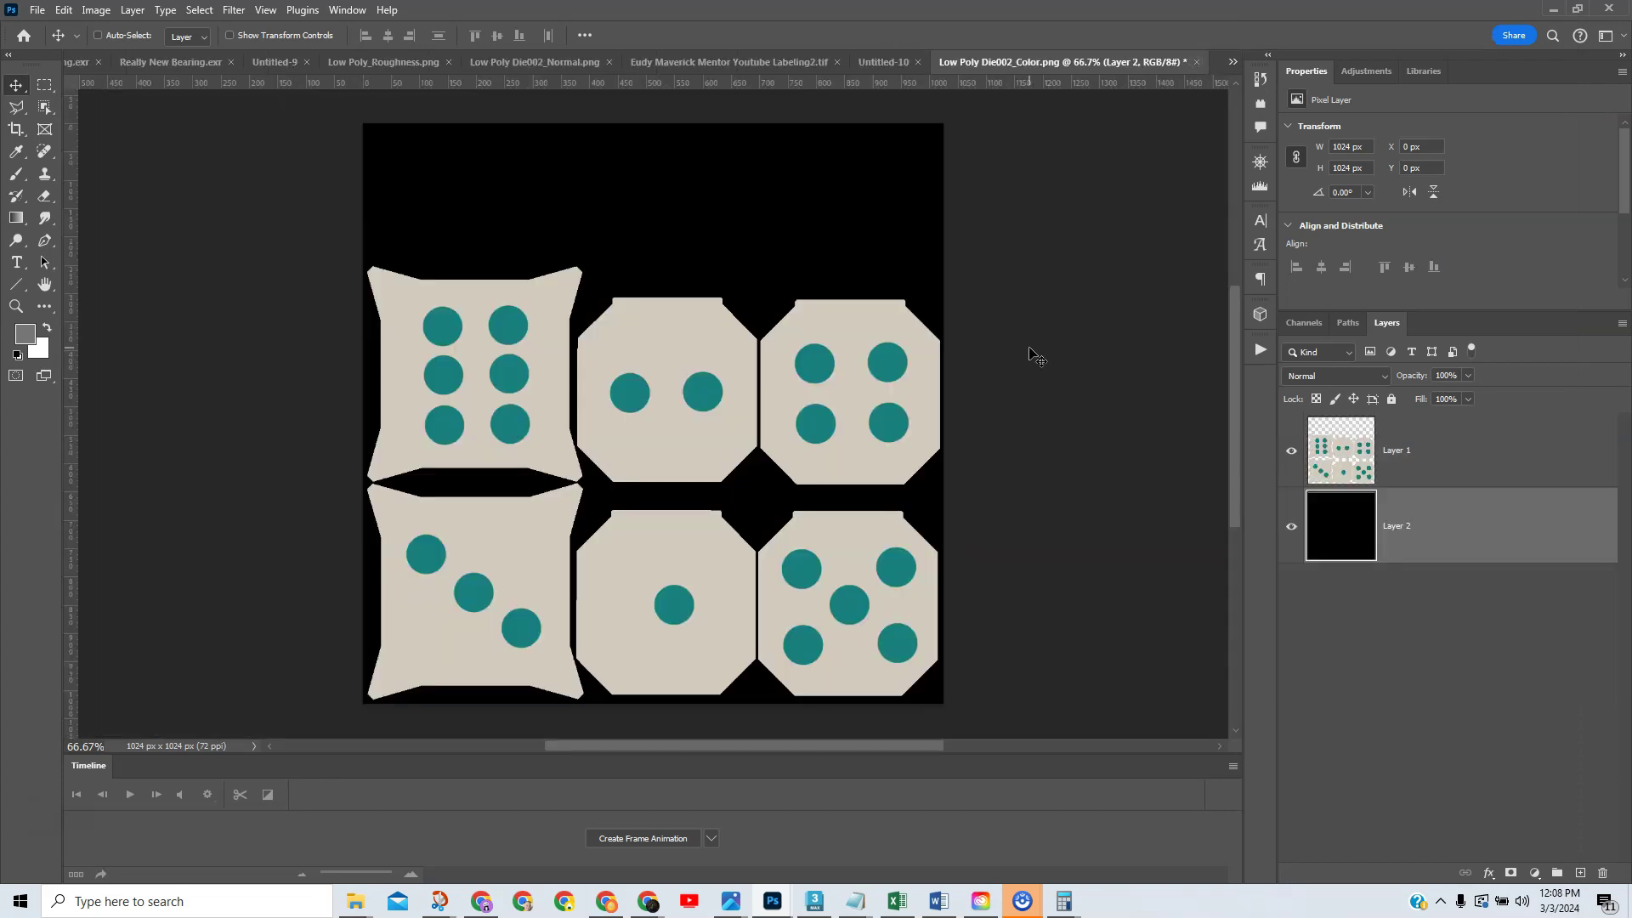
click(44, 16)
click(54, 44)
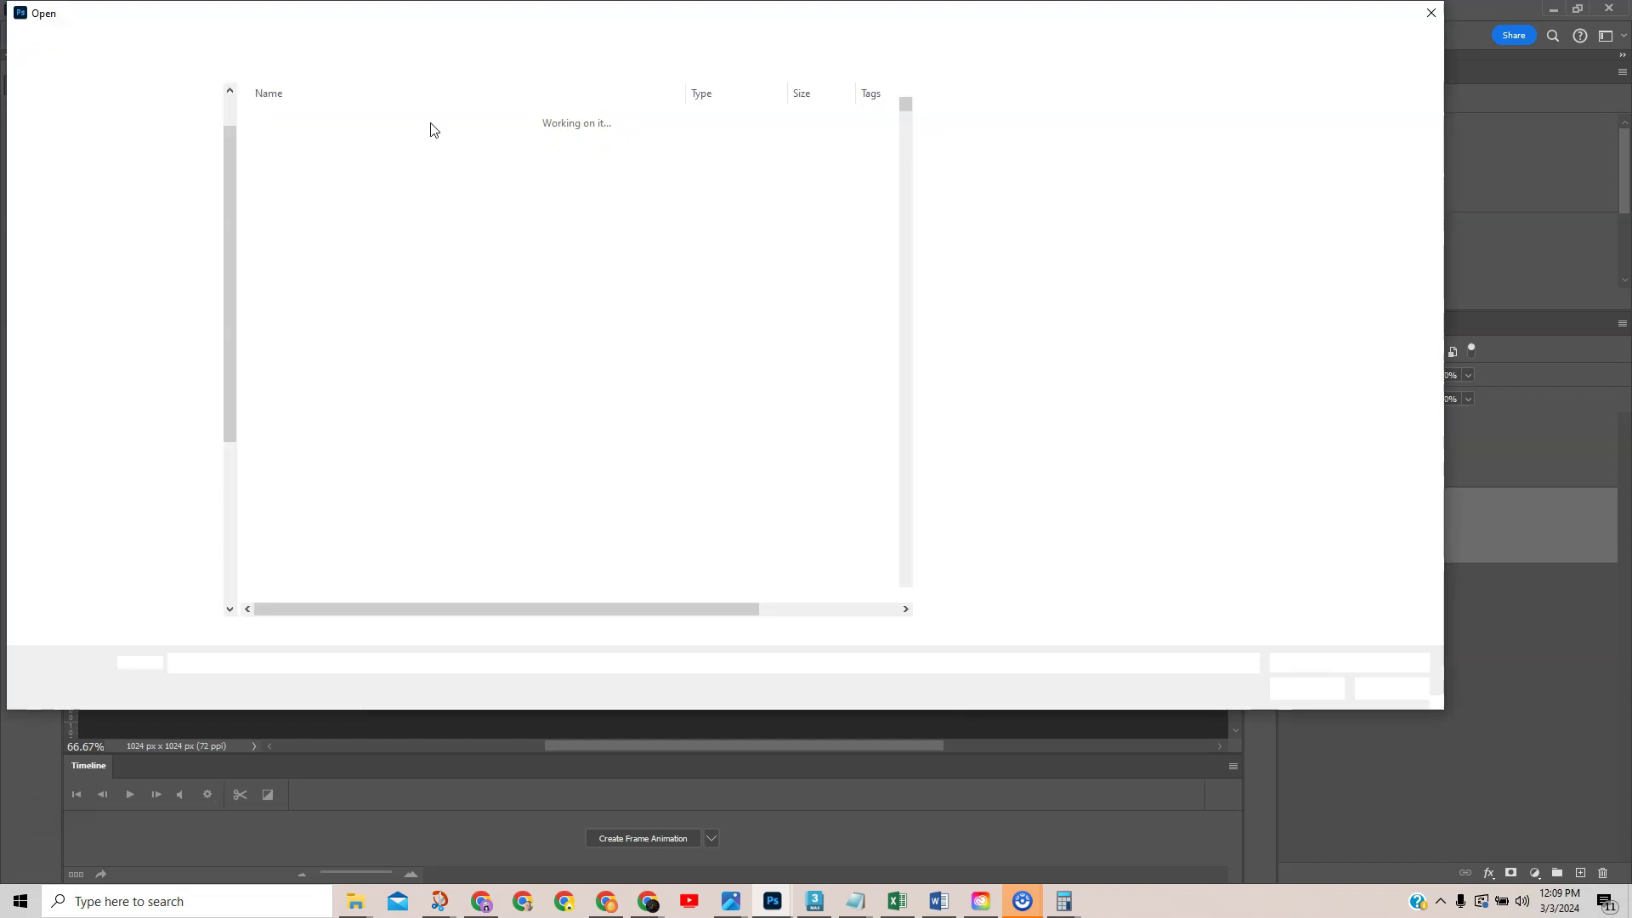
click(380, 122)
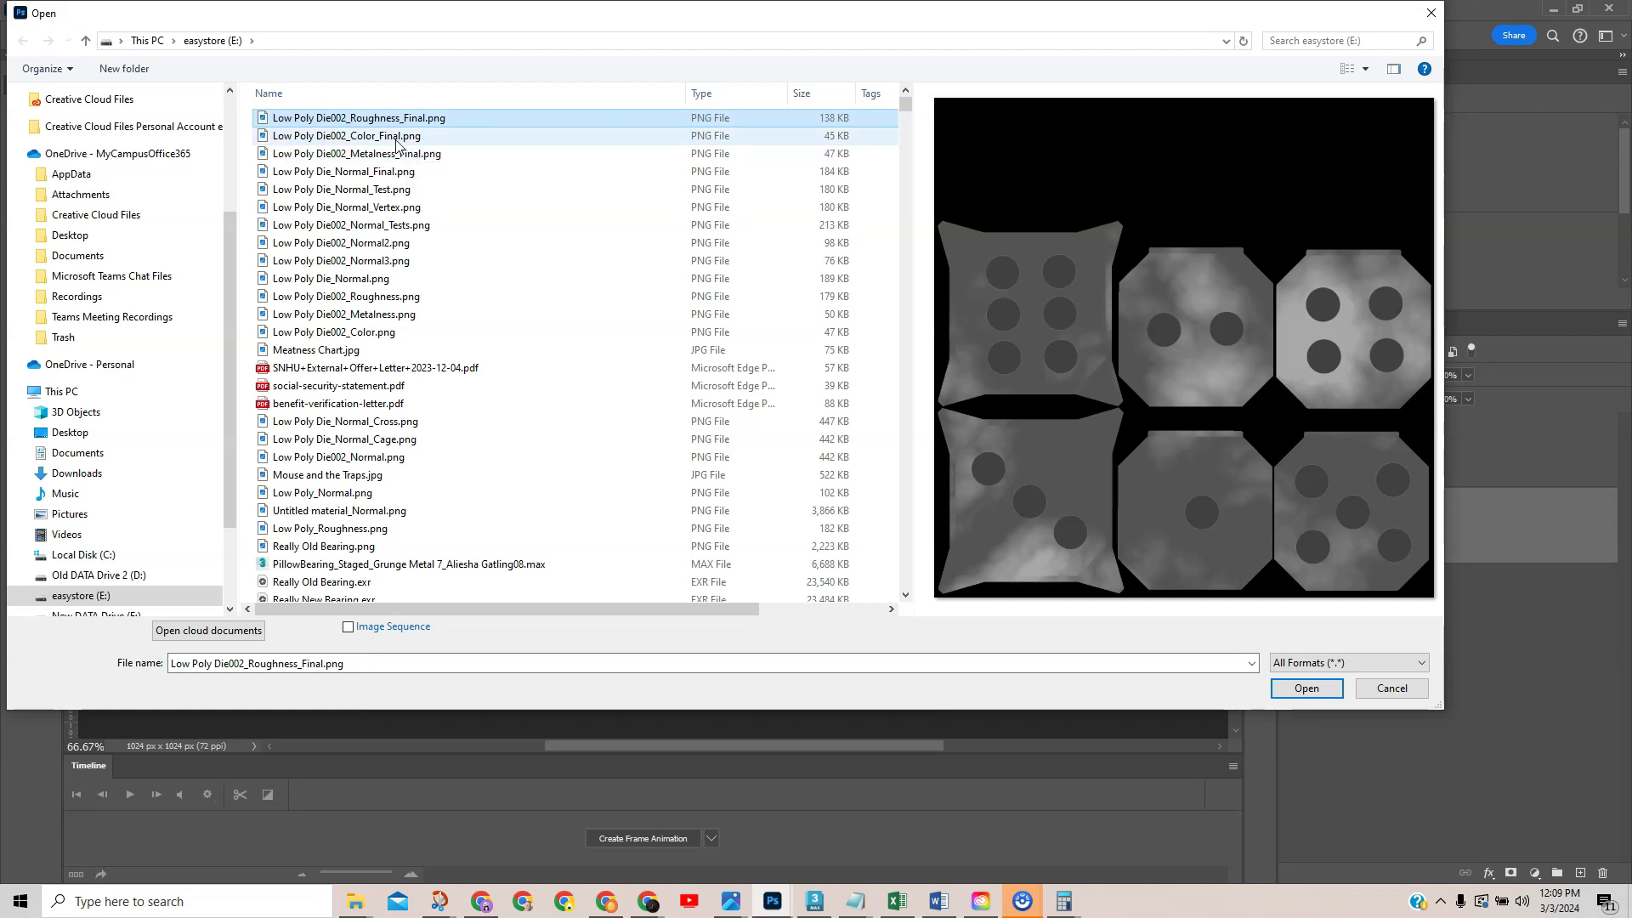
click(1386, 689)
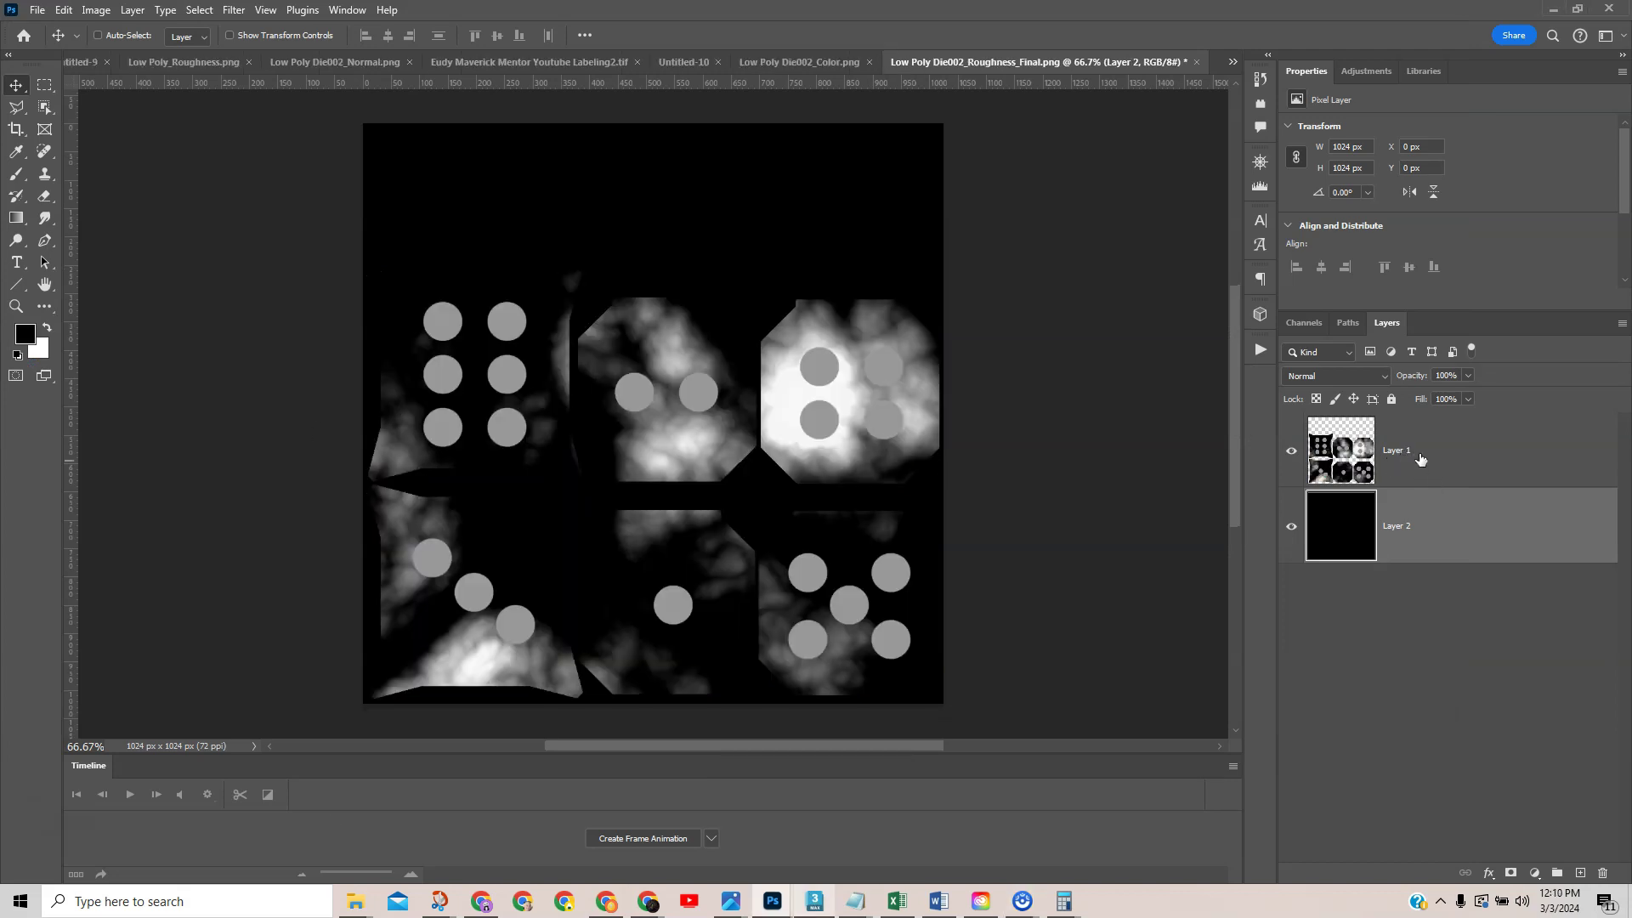
Add a layer above Layer 1, fill it with 50% gray within Layer 1's outline, and set its opacity to 71%
click(1418, 464)
click(1581, 874)
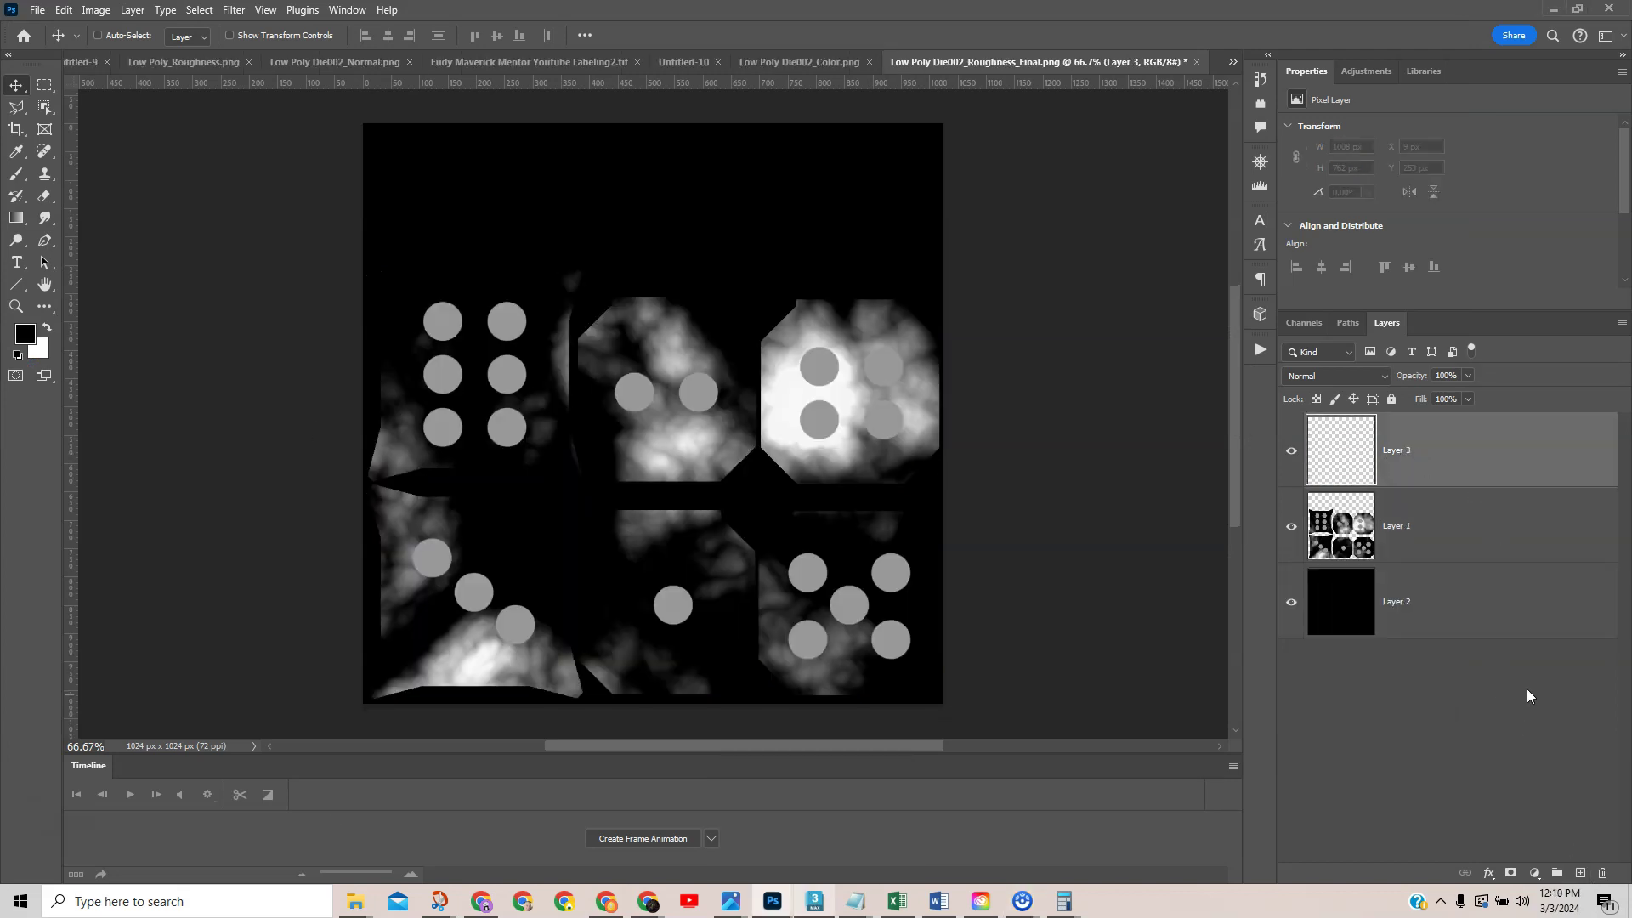
ctrl+click(1333, 527)
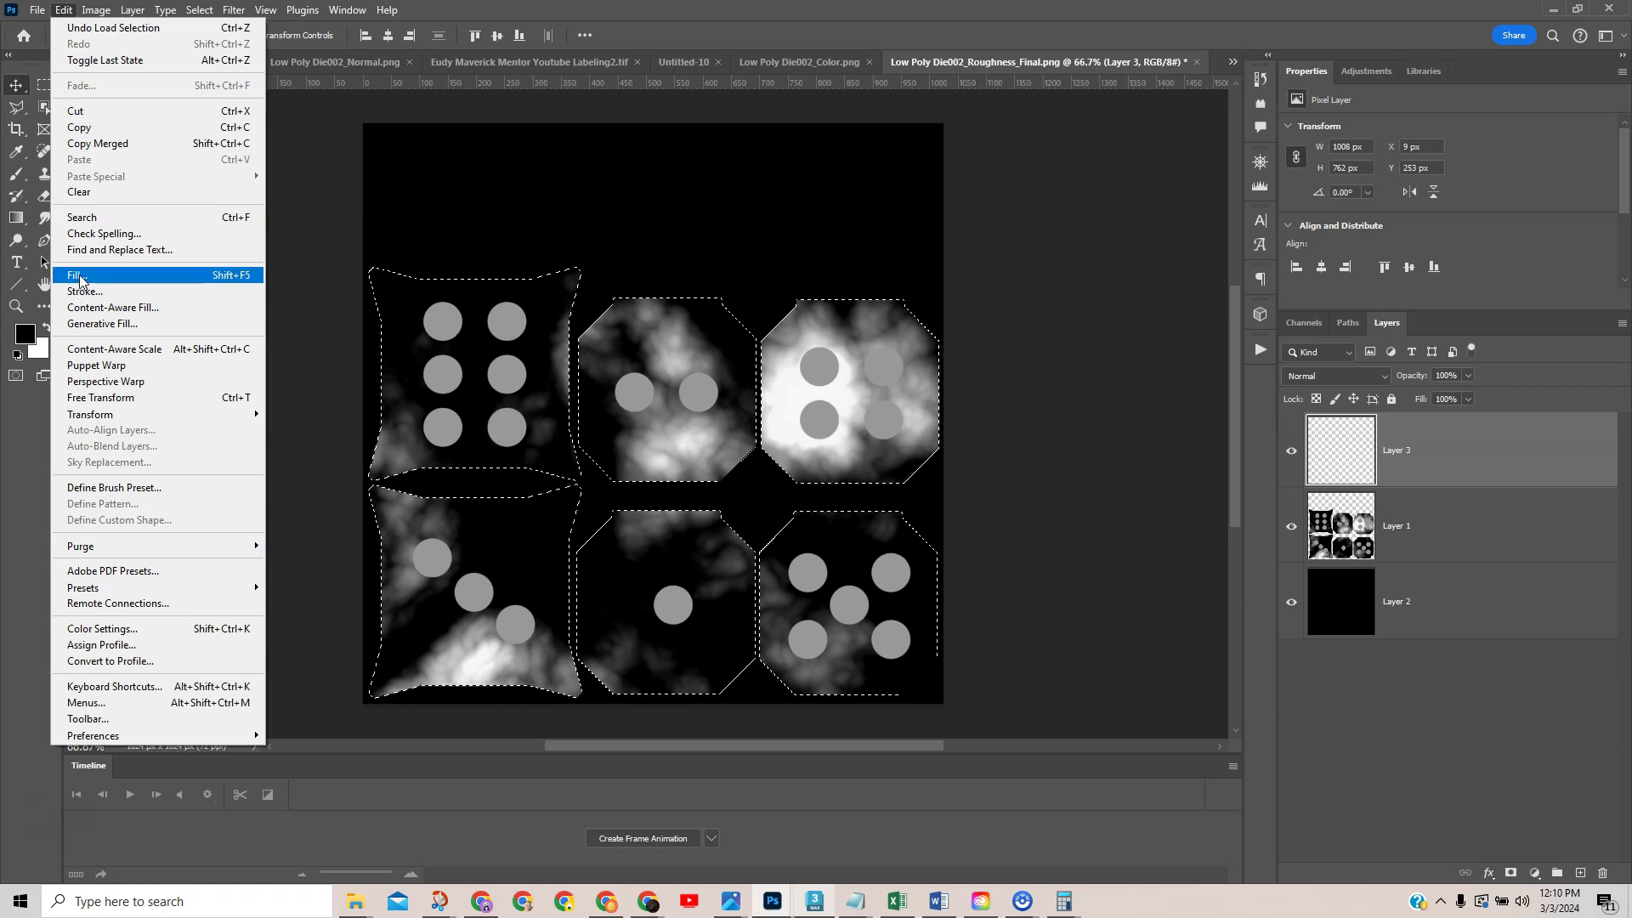
click(80, 277)
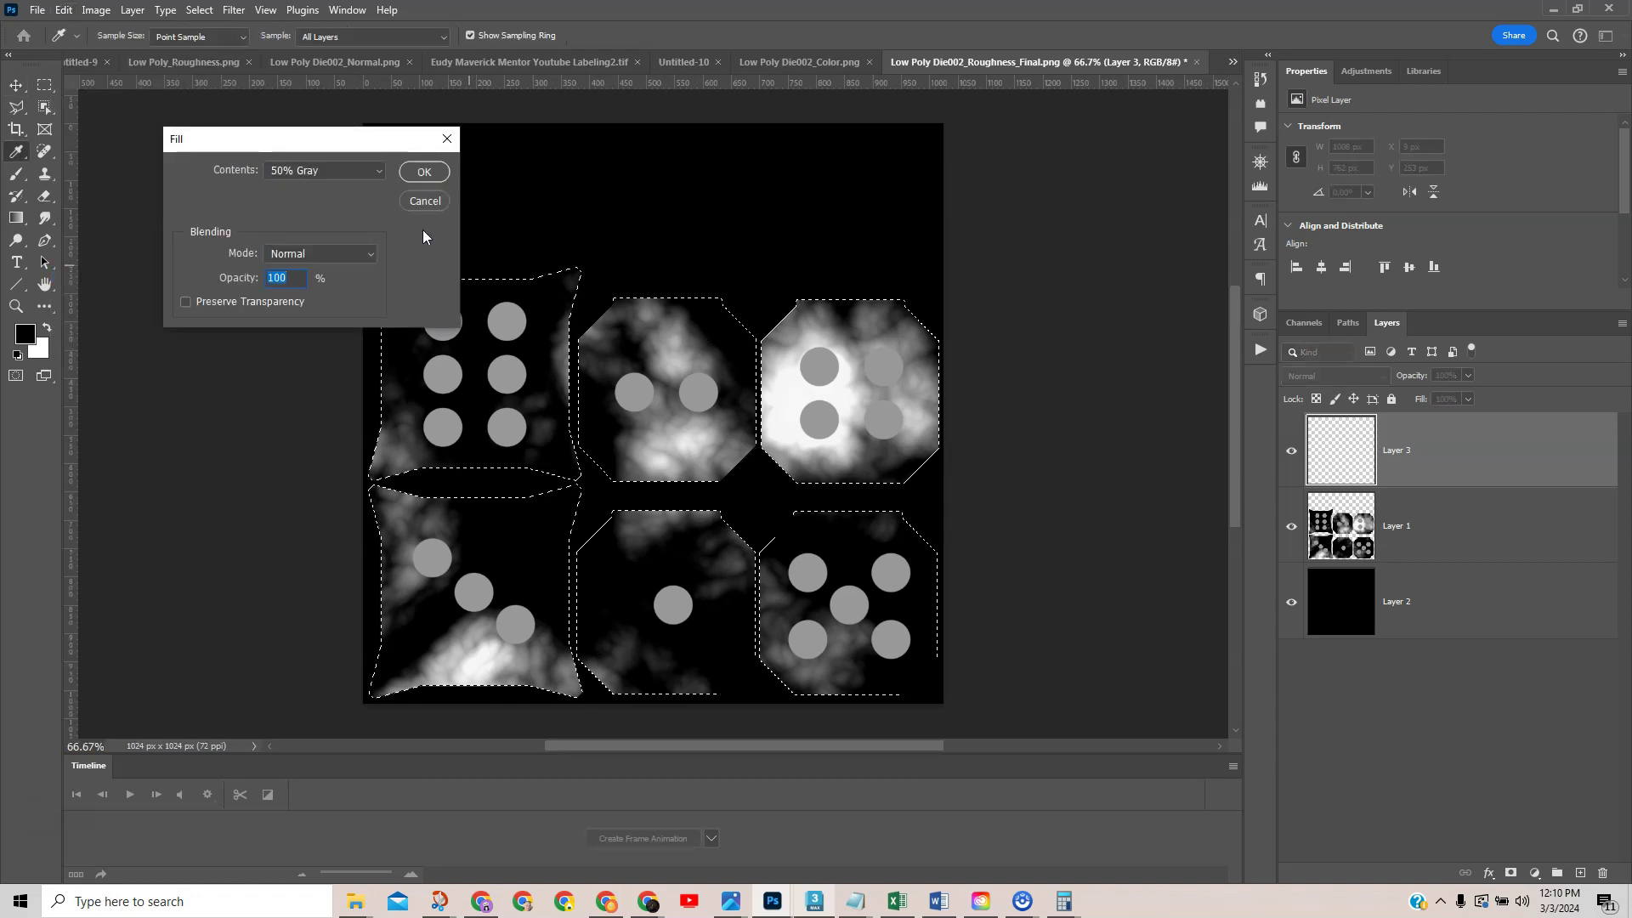
click(423, 172)
drag(1466, 377, 1445, 394)
click(1511, 375)
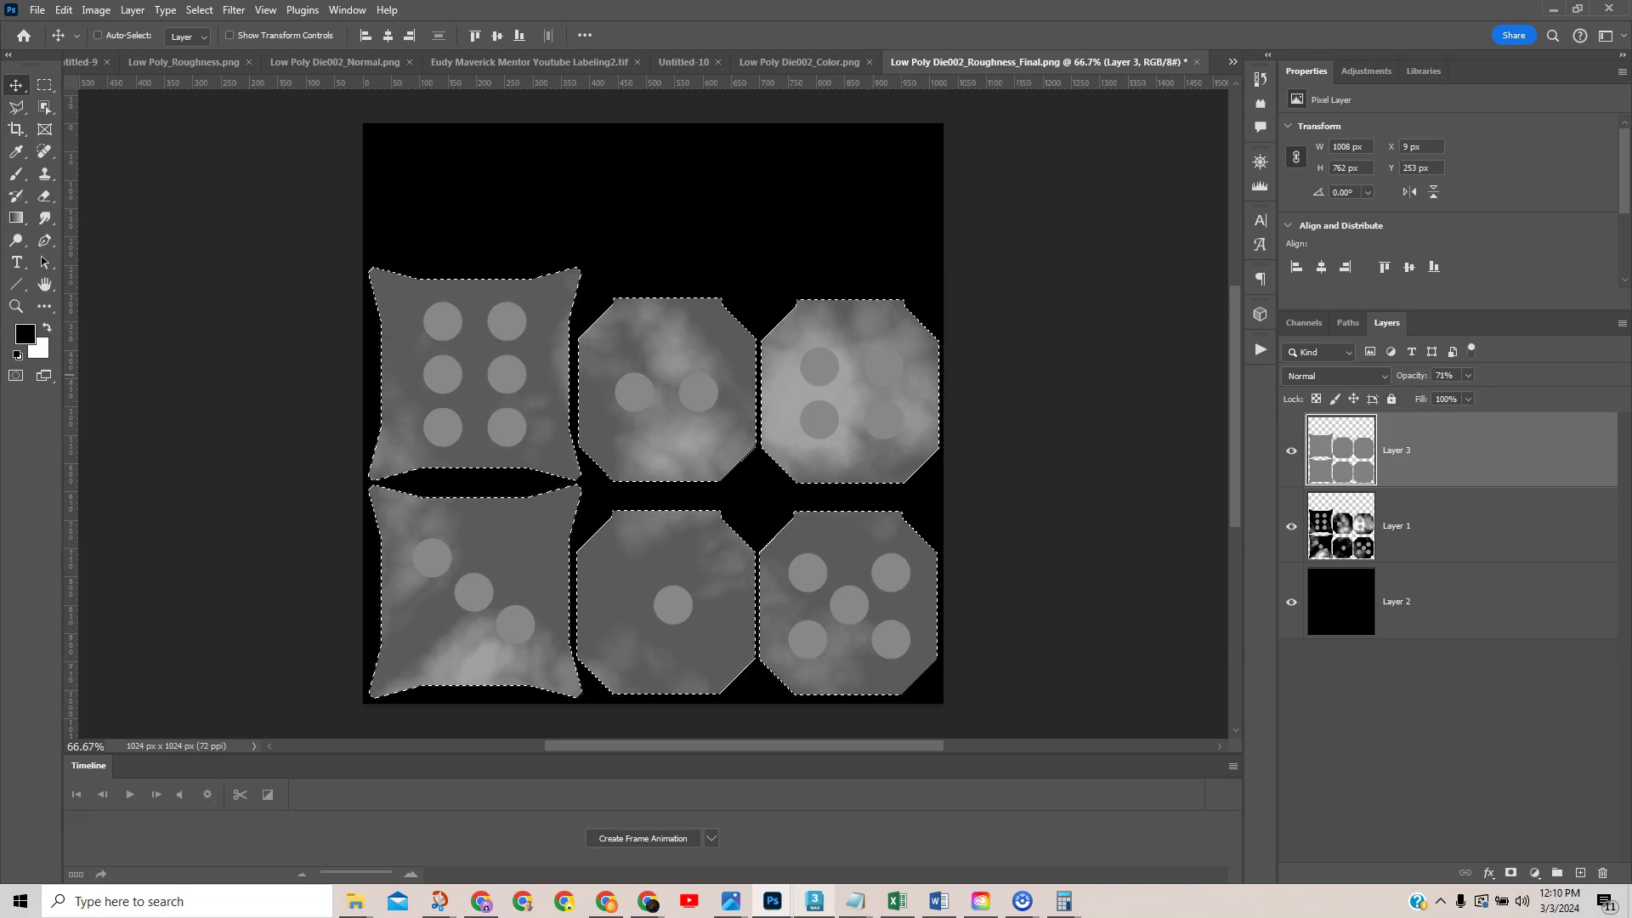
Copy the black-and-white metalness layer into Low Poly Die002_Roughness_Final.png as the top layer and clear the selection
click(798, 62)
drag(1337, 459, 601, 411)
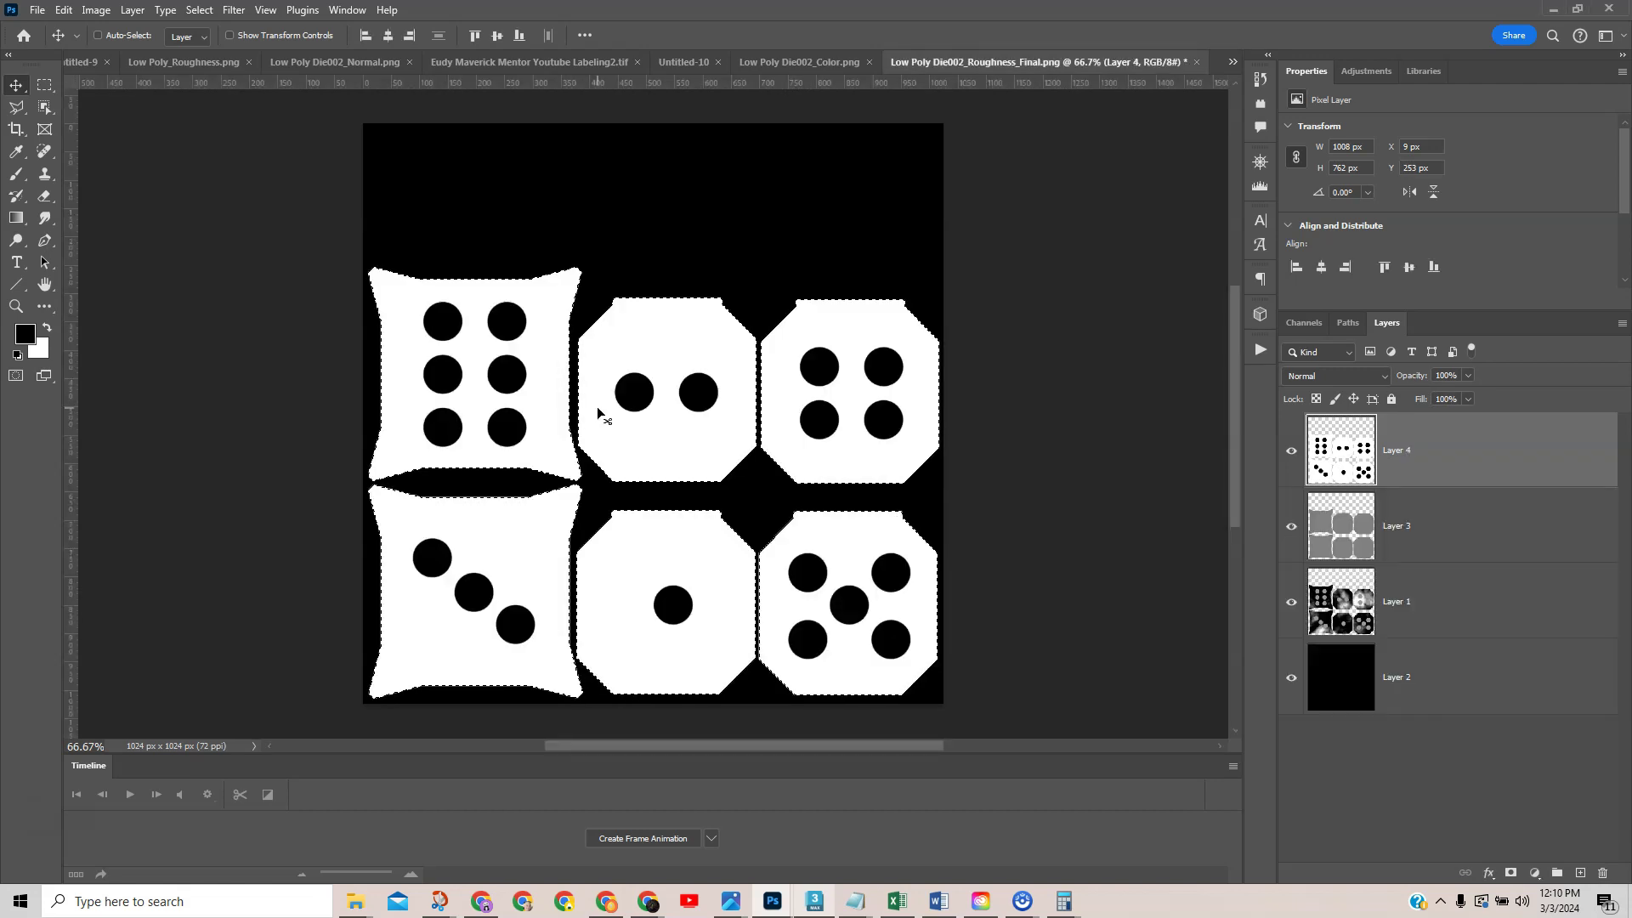
key(ctrl+d)
Set the top metalness layer's blend mode to Darken and its opacity to 60%
click(1323, 376)
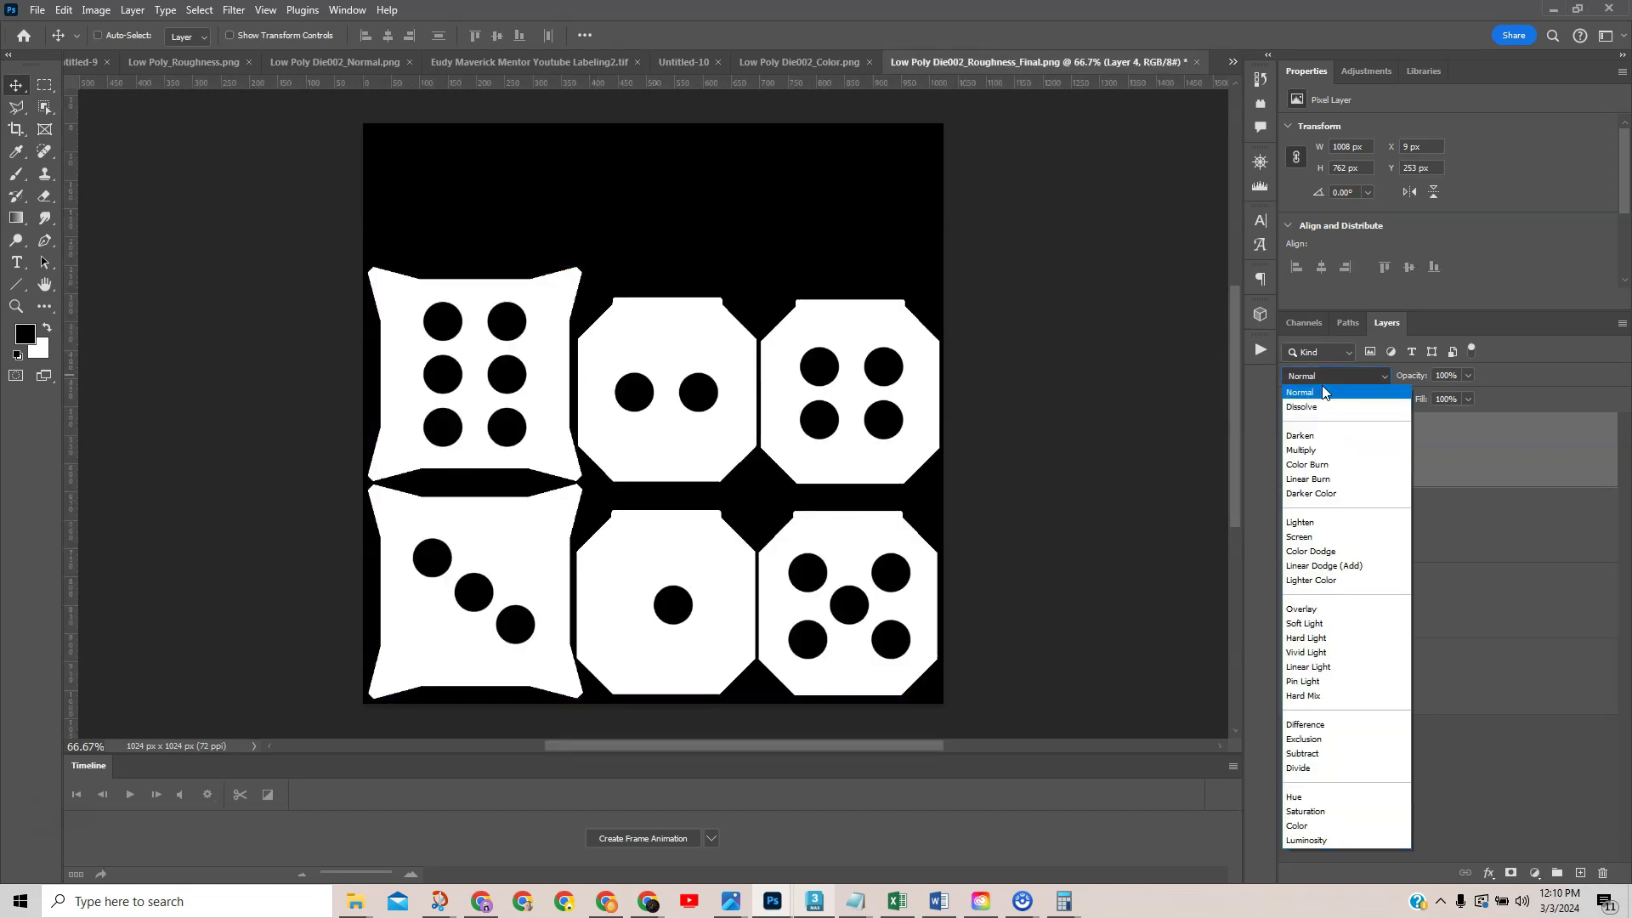
click(1305, 435)
click(1468, 376)
drag(1473, 394, 1437, 393)
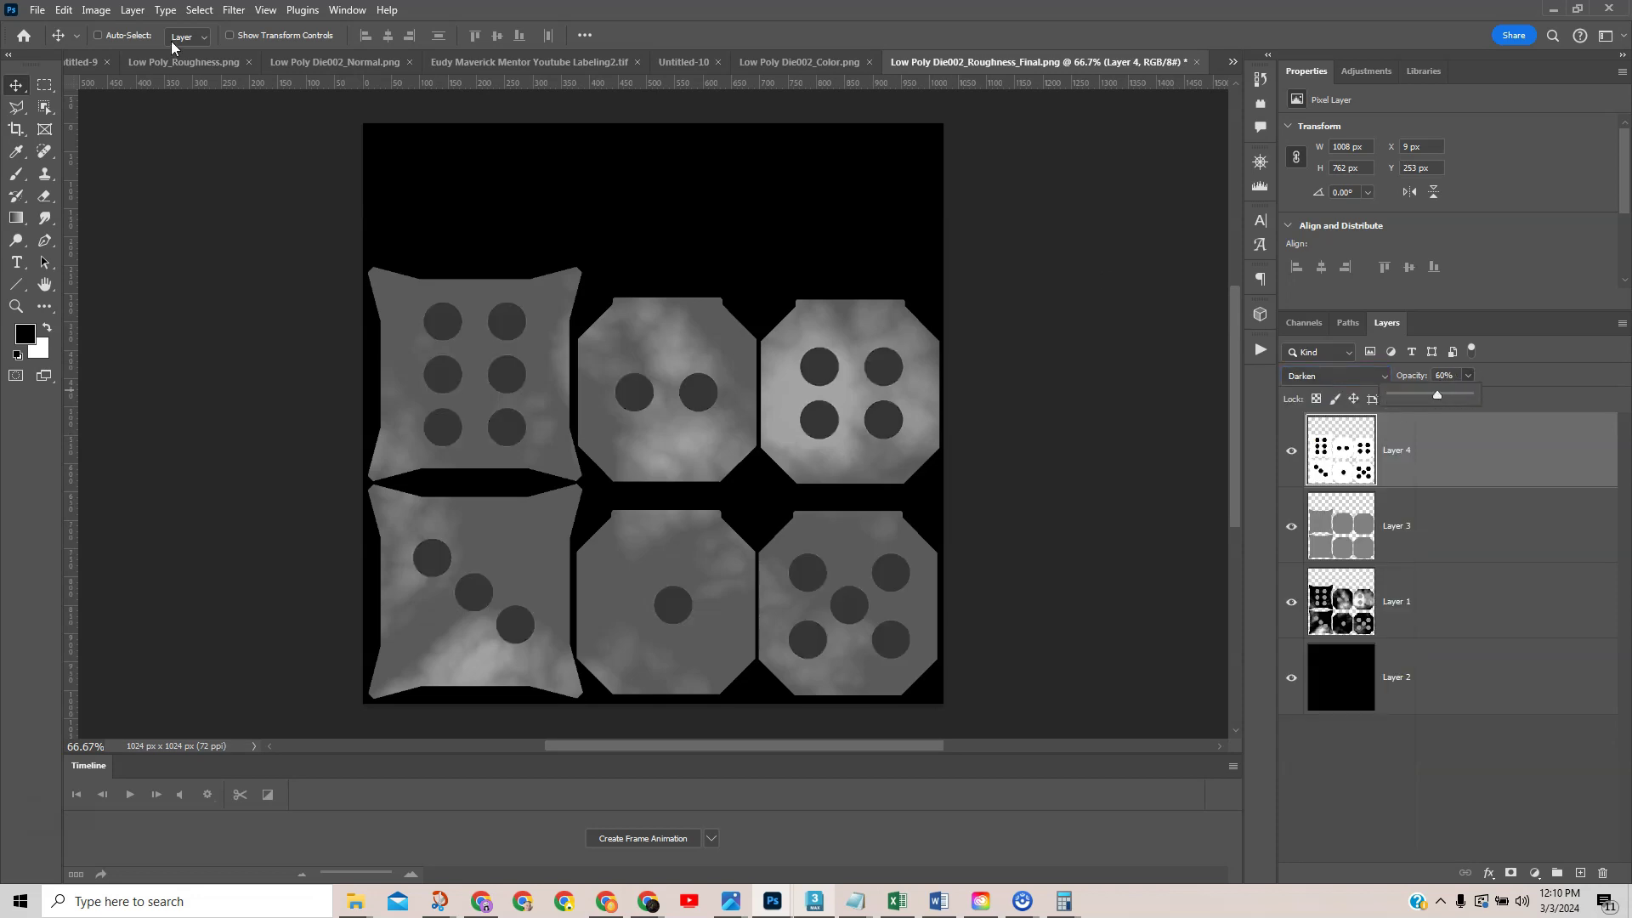
Quick-export the edited roughness map as a PNG to the easystore (E:) drive, replacing Low Poly Die002_Roughness_Final.png
click(35, 11)
click(37, 10)
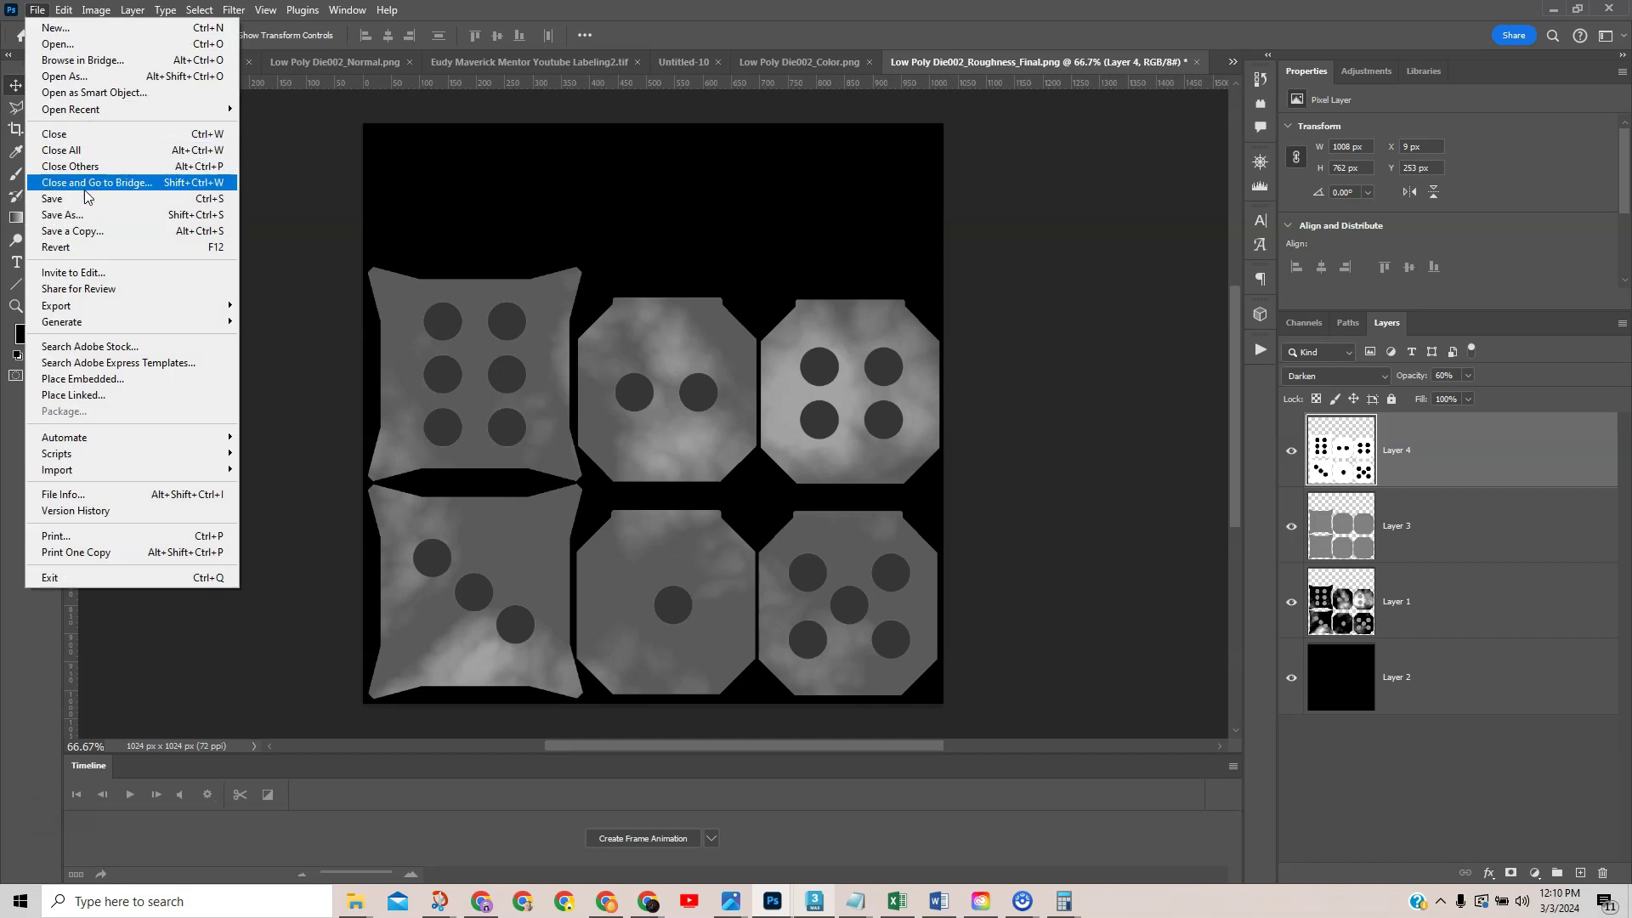
mouse_move(74, 311)
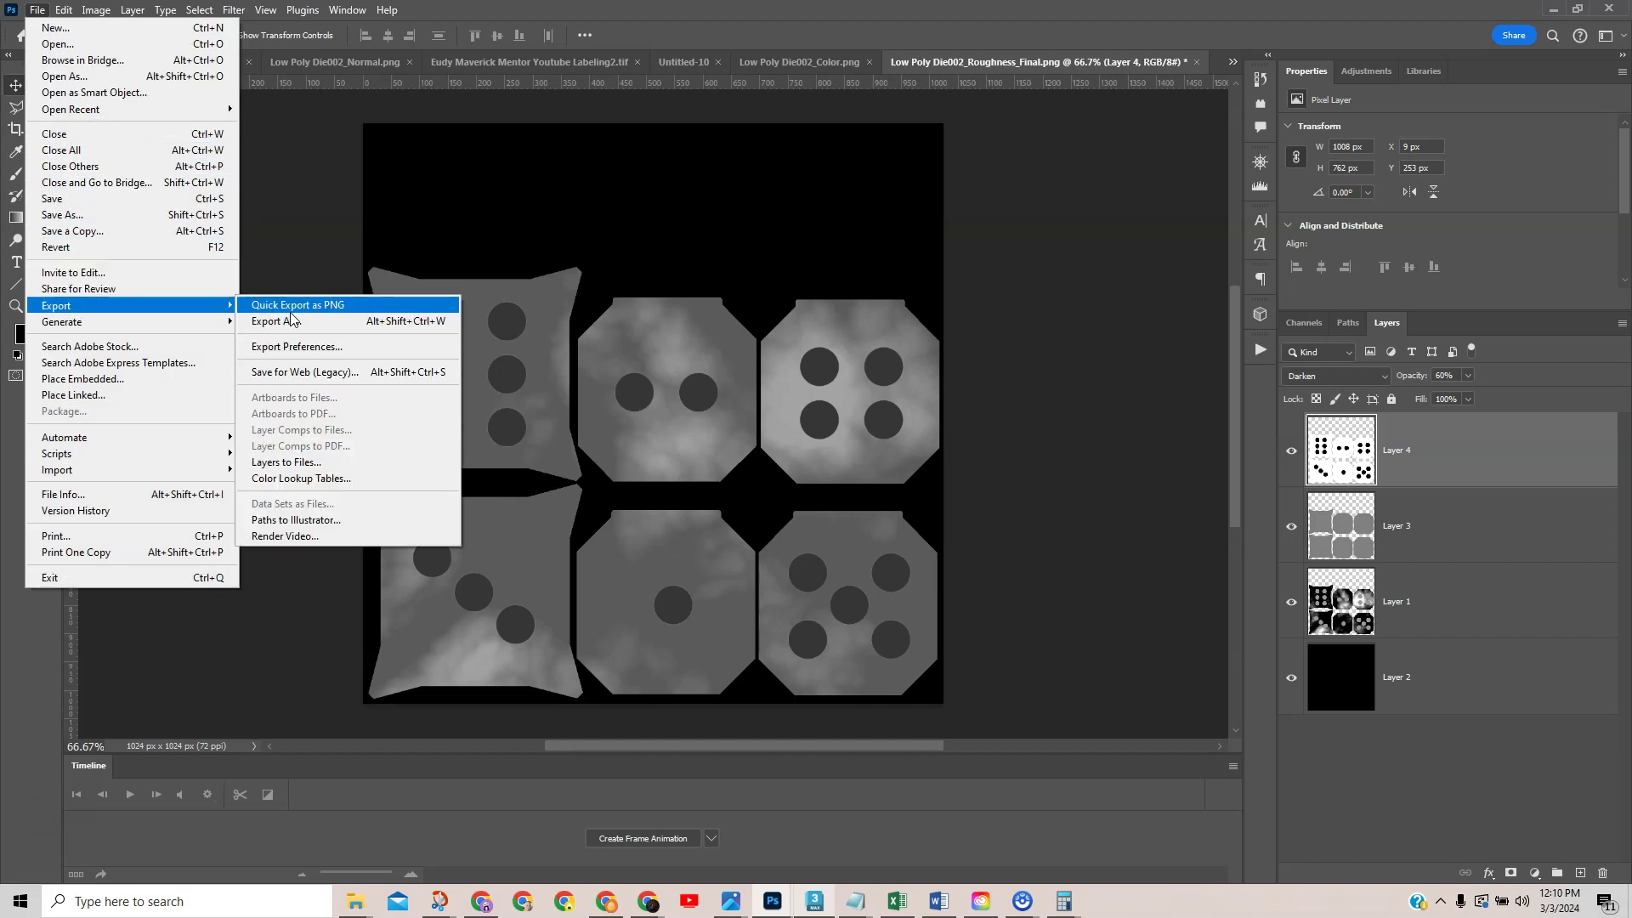
click(290, 311)
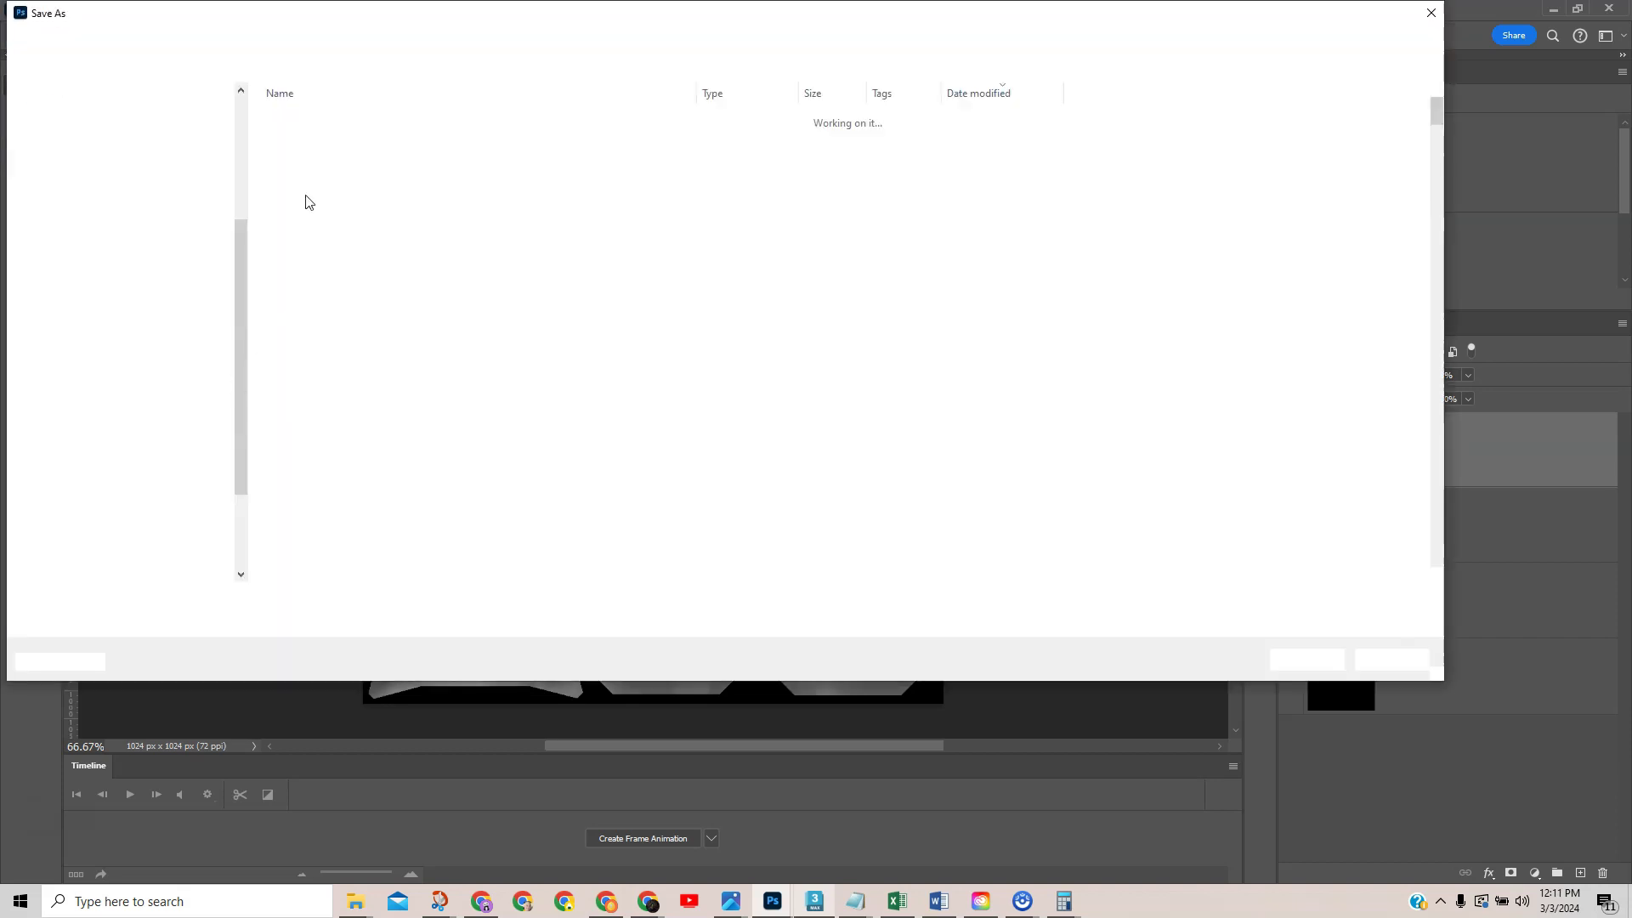
click(370, 118)
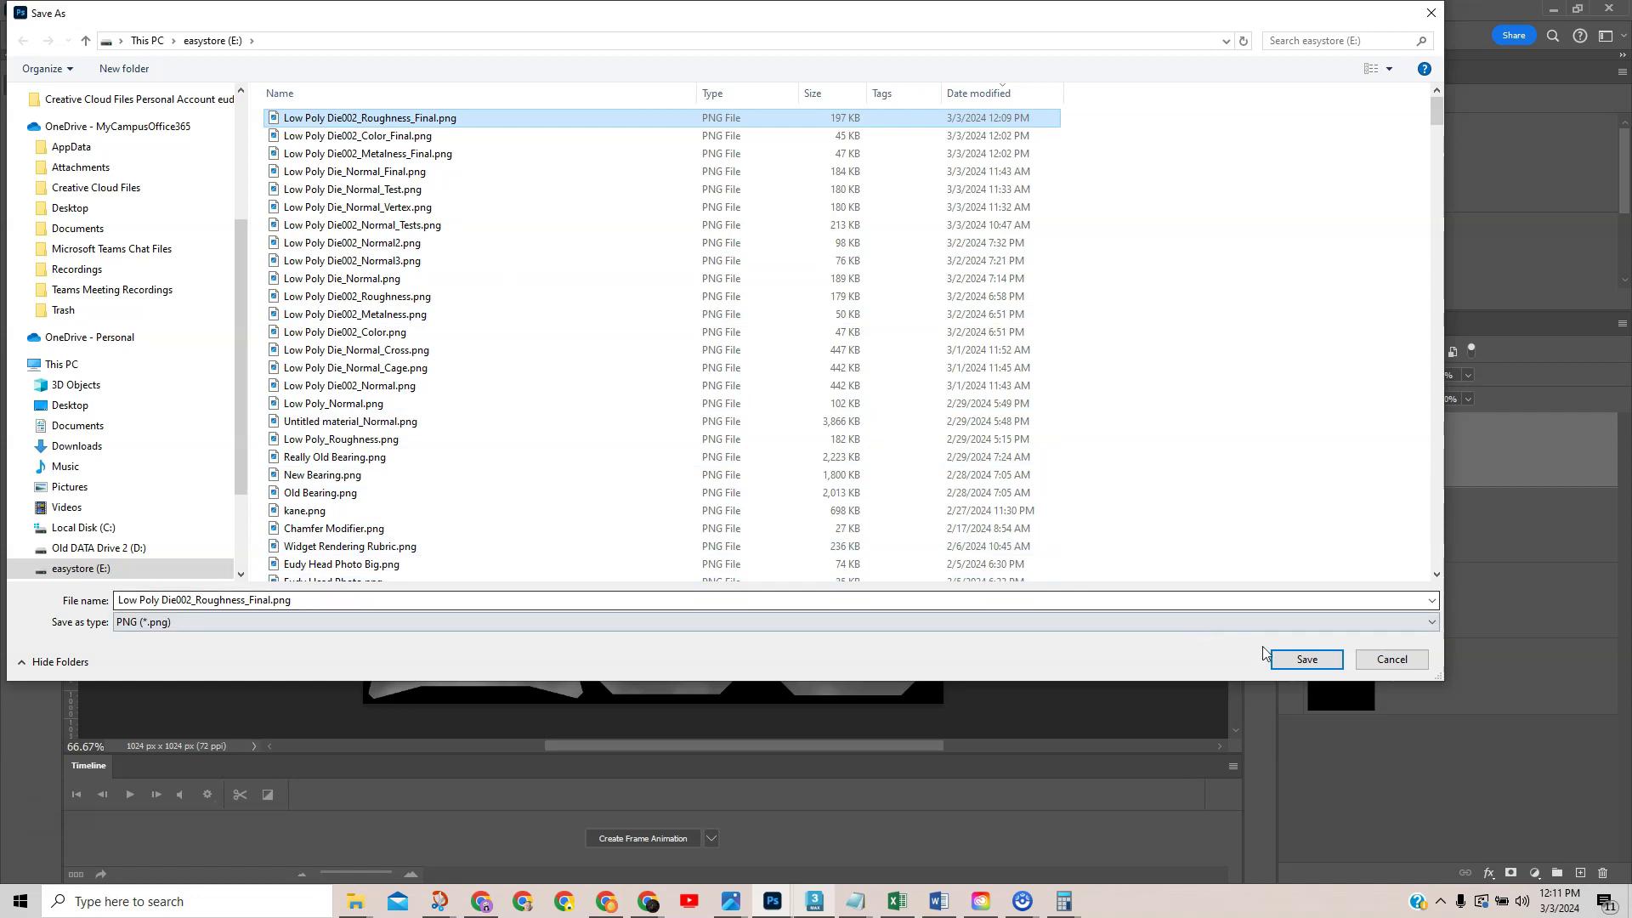
click(1303, 660)
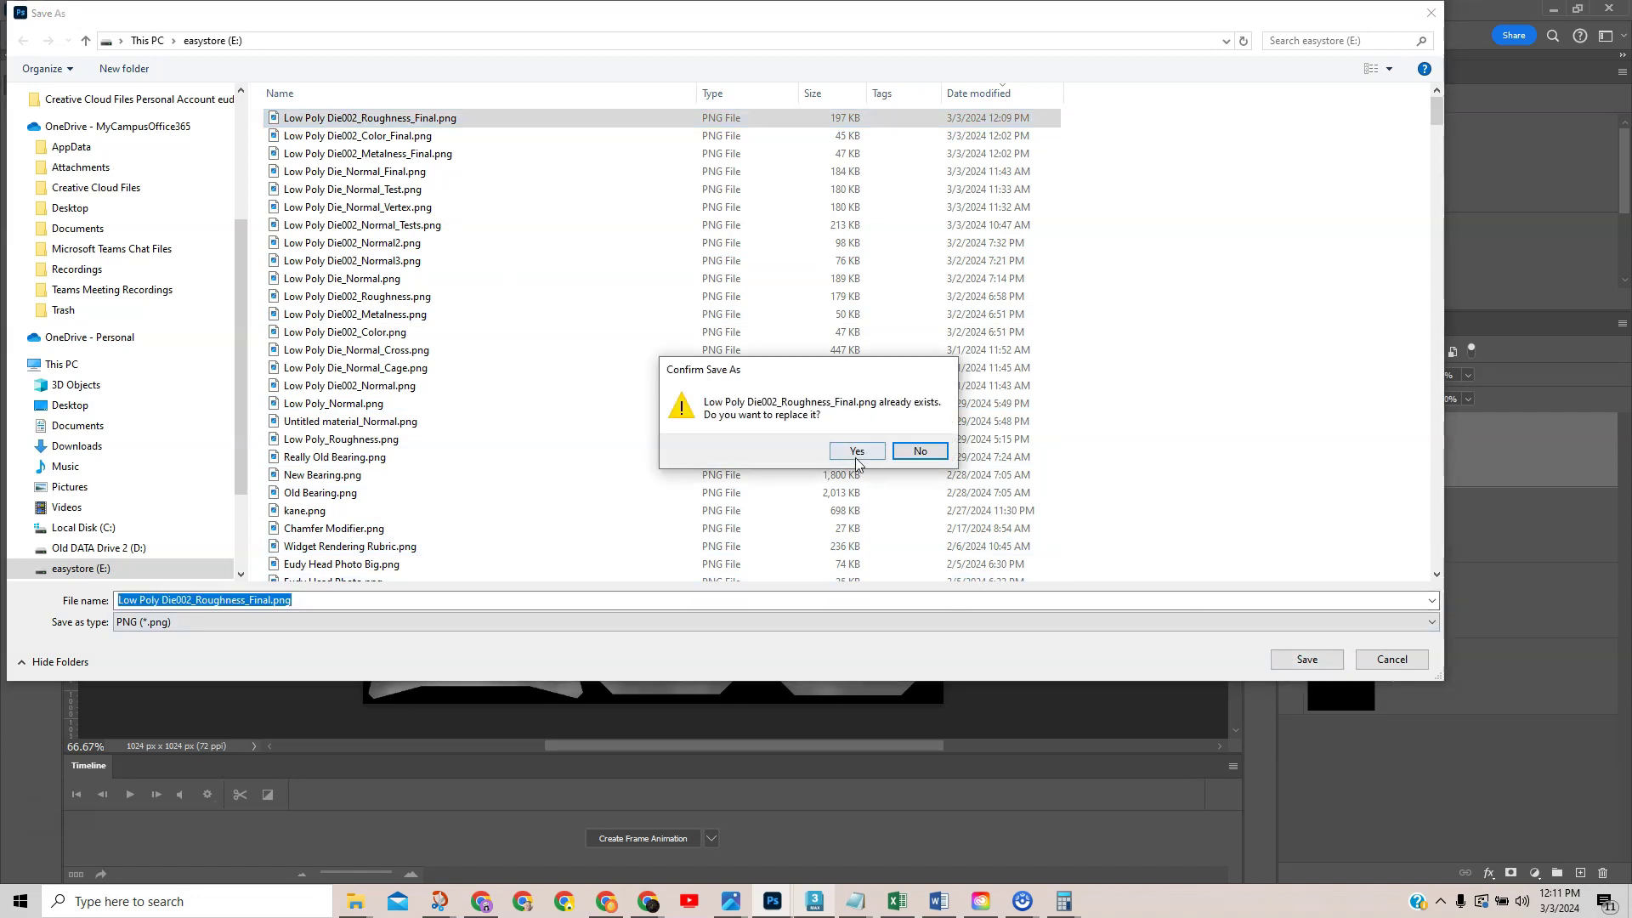
click(856, 459)
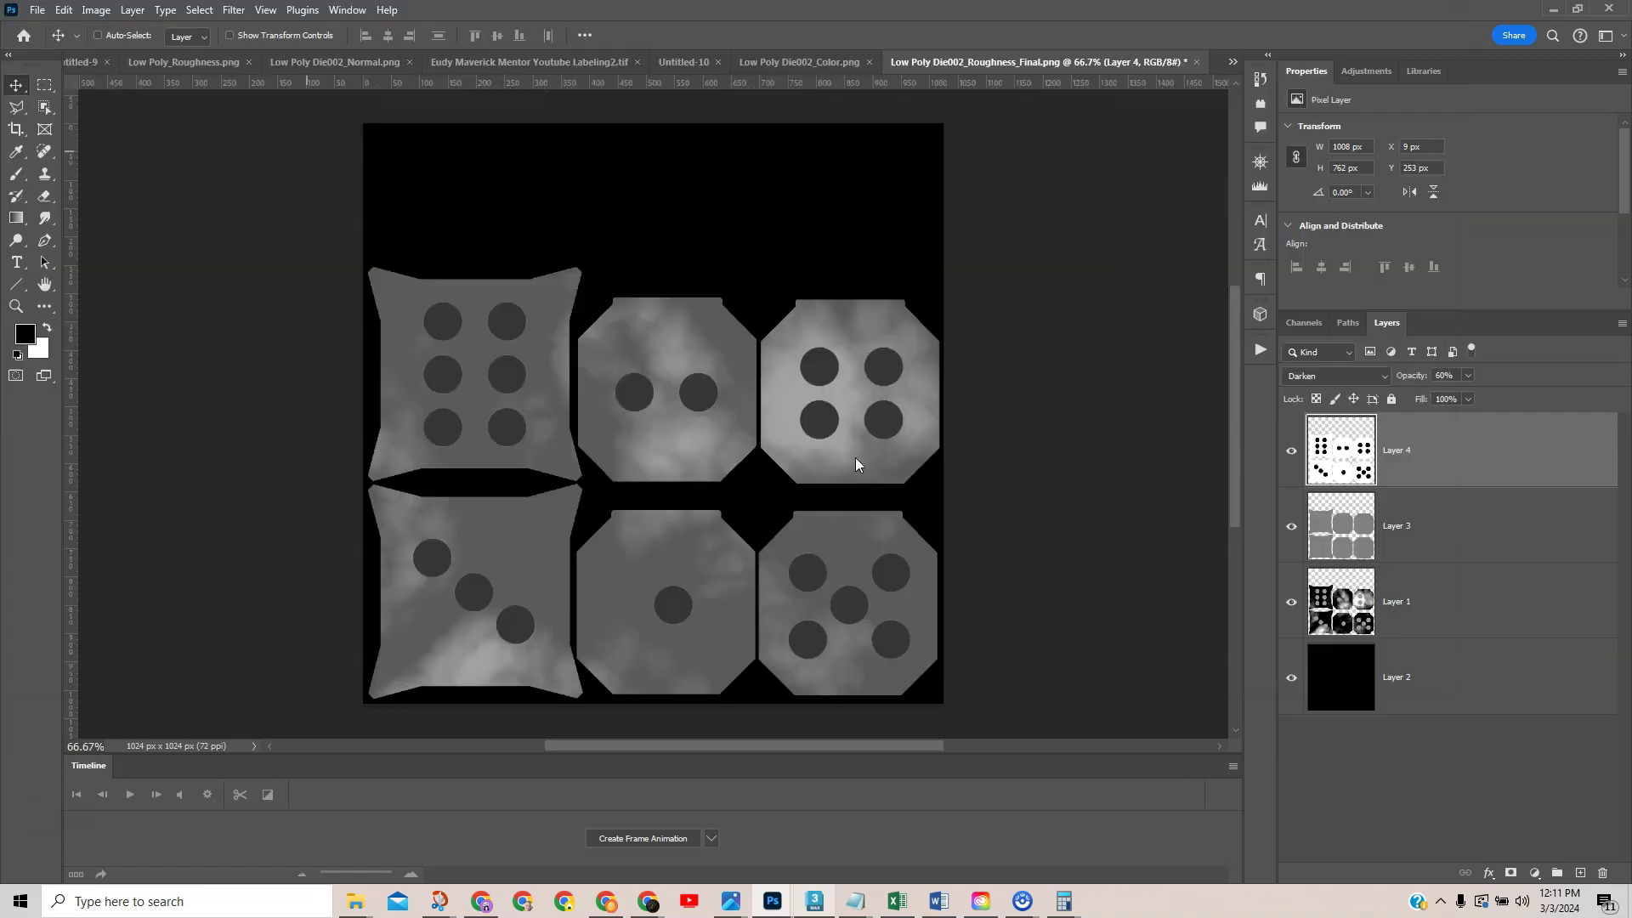
Switch to Sketchfab and delete both existing Low Poly Die002_Roughness_Final.png textures from the model's textures
click(646, 906)
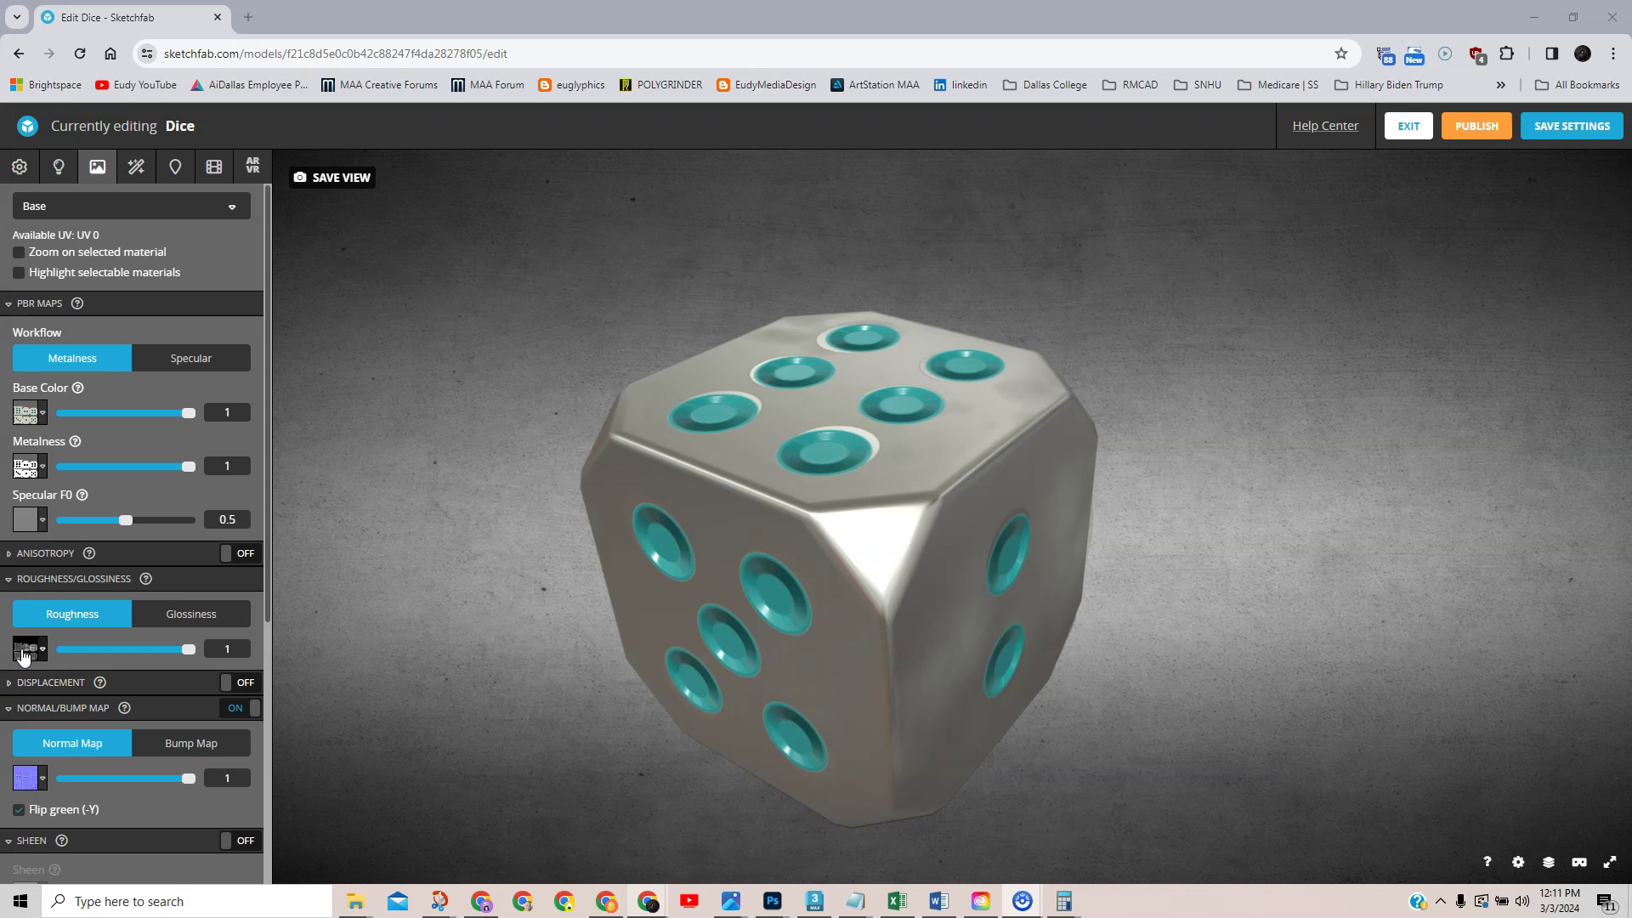
click(28, 650)
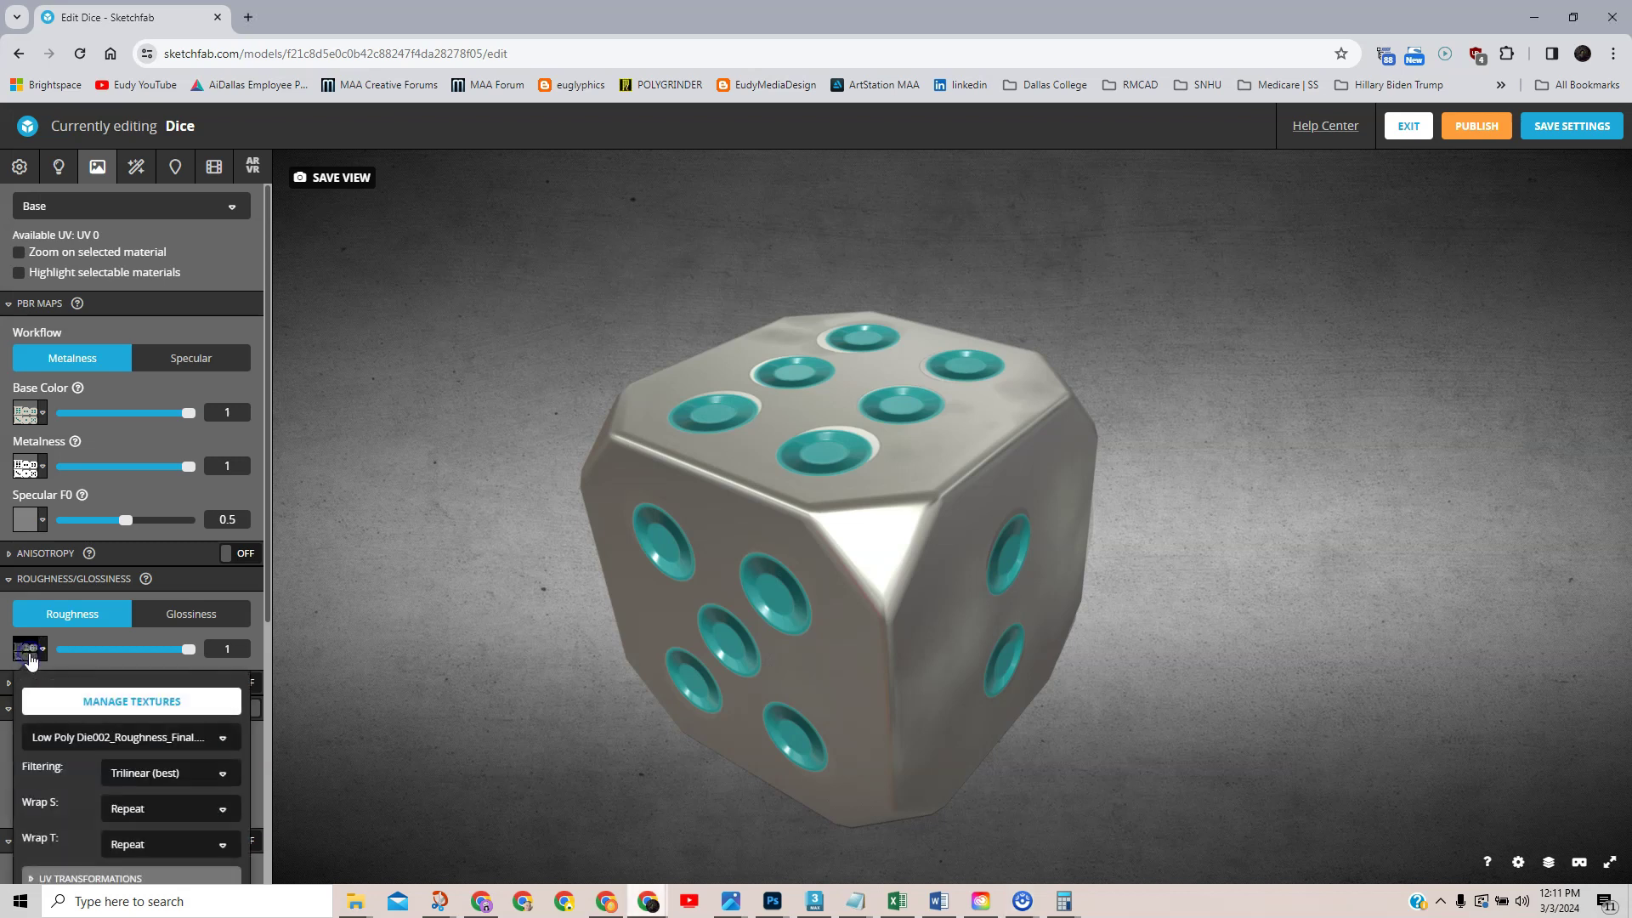
click(104, 702)
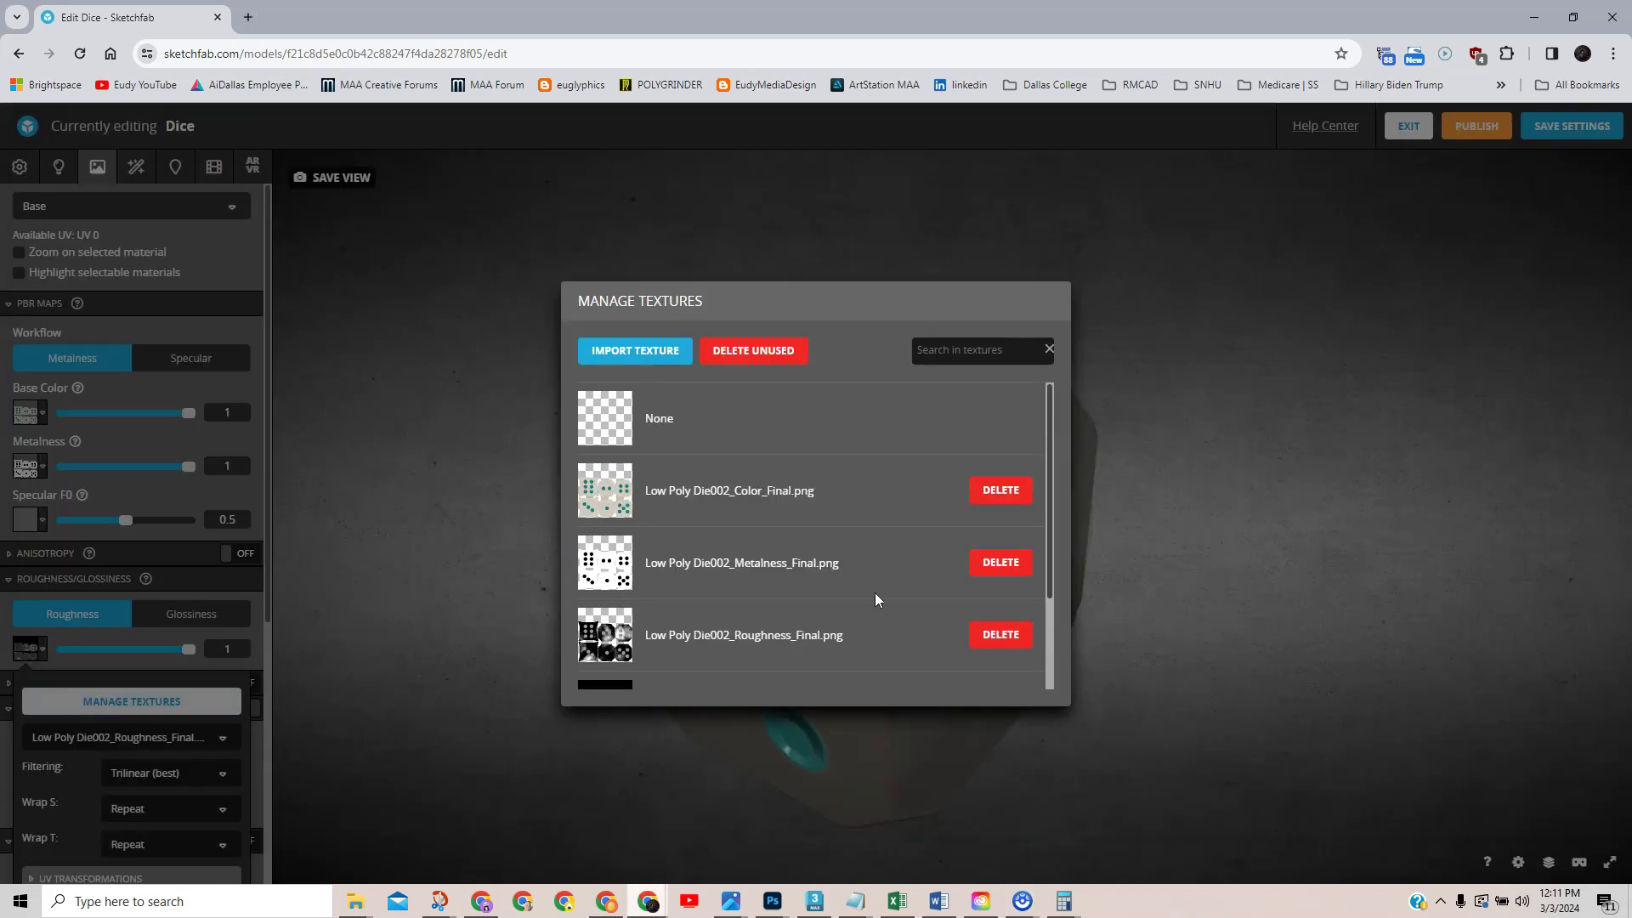
drag(1050, 544, 1056, 635)
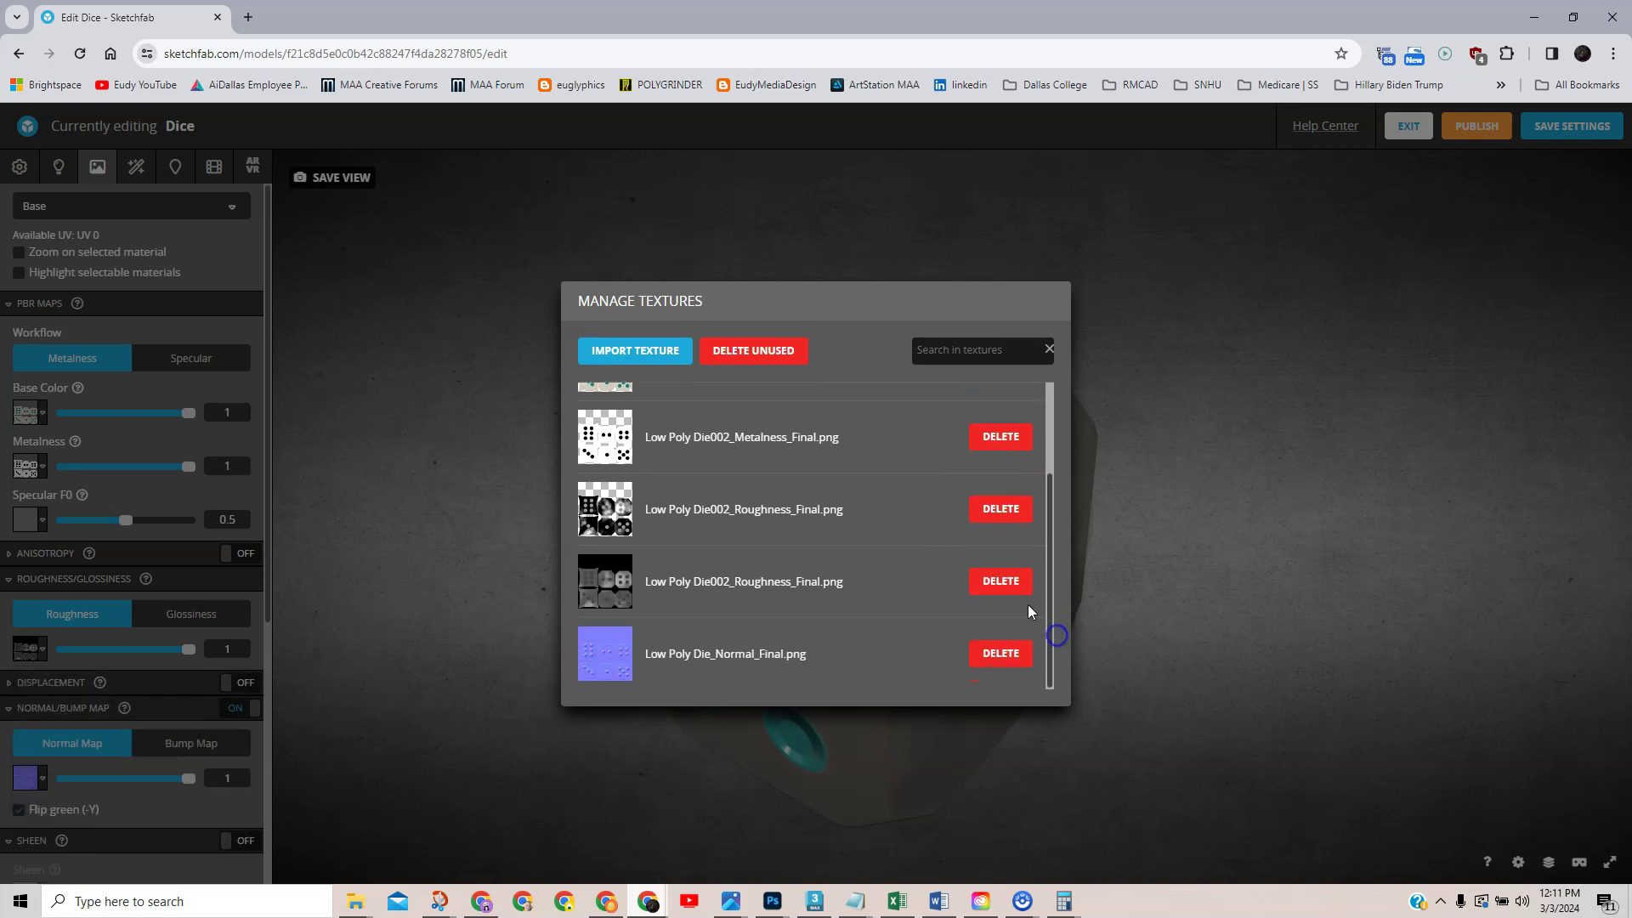
click(1007, 518)
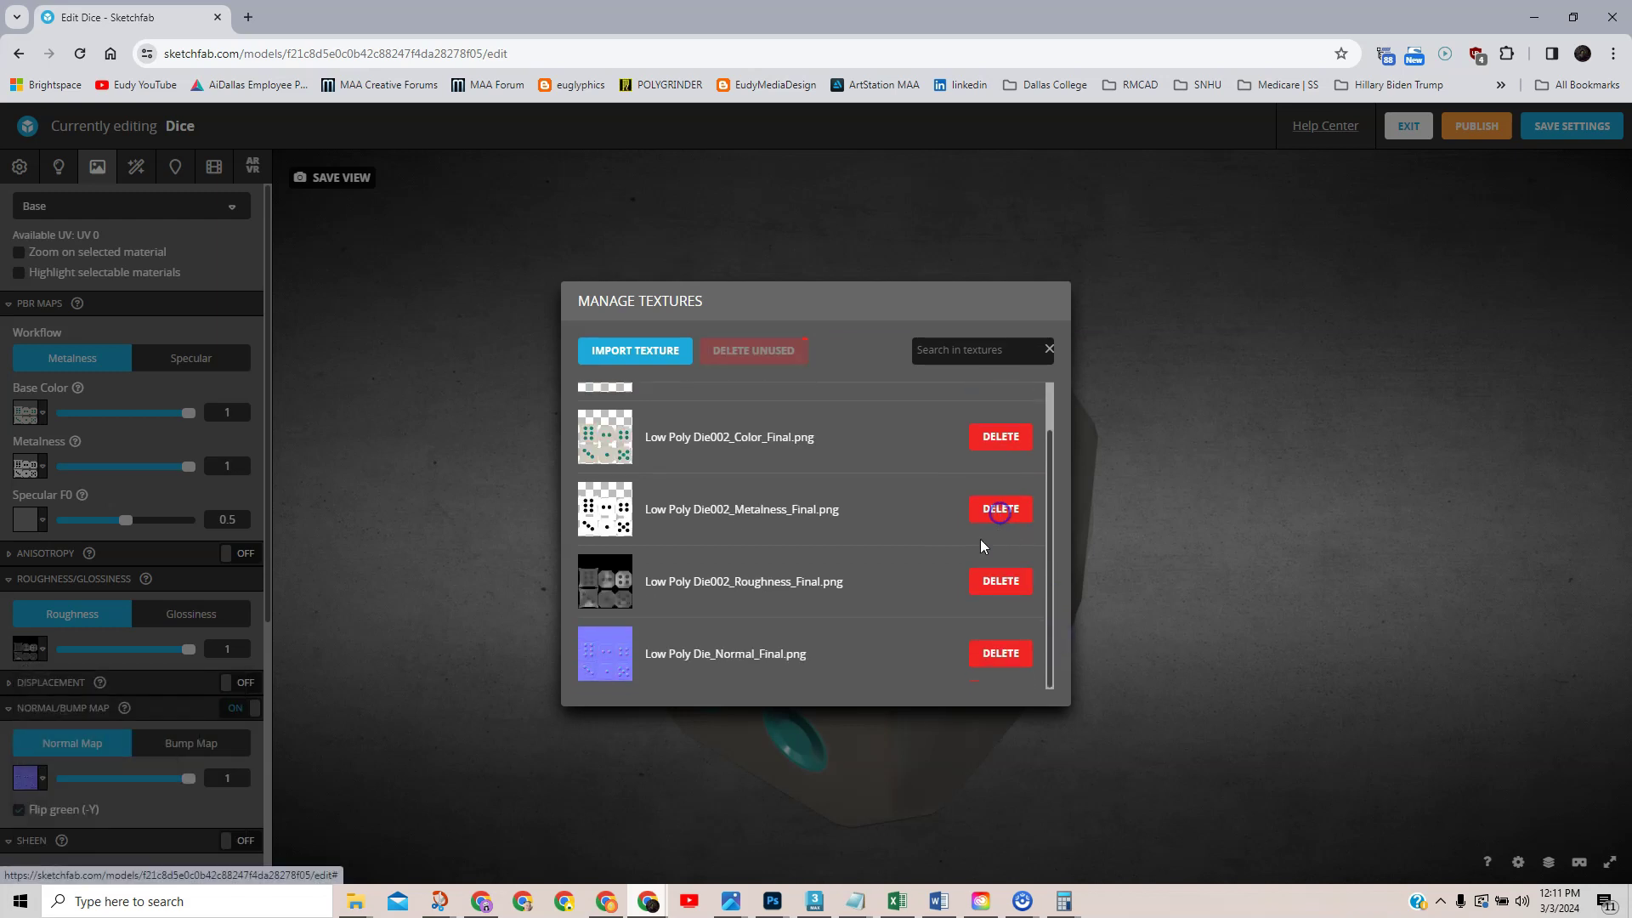
click(988, 595)
click(953, 580)
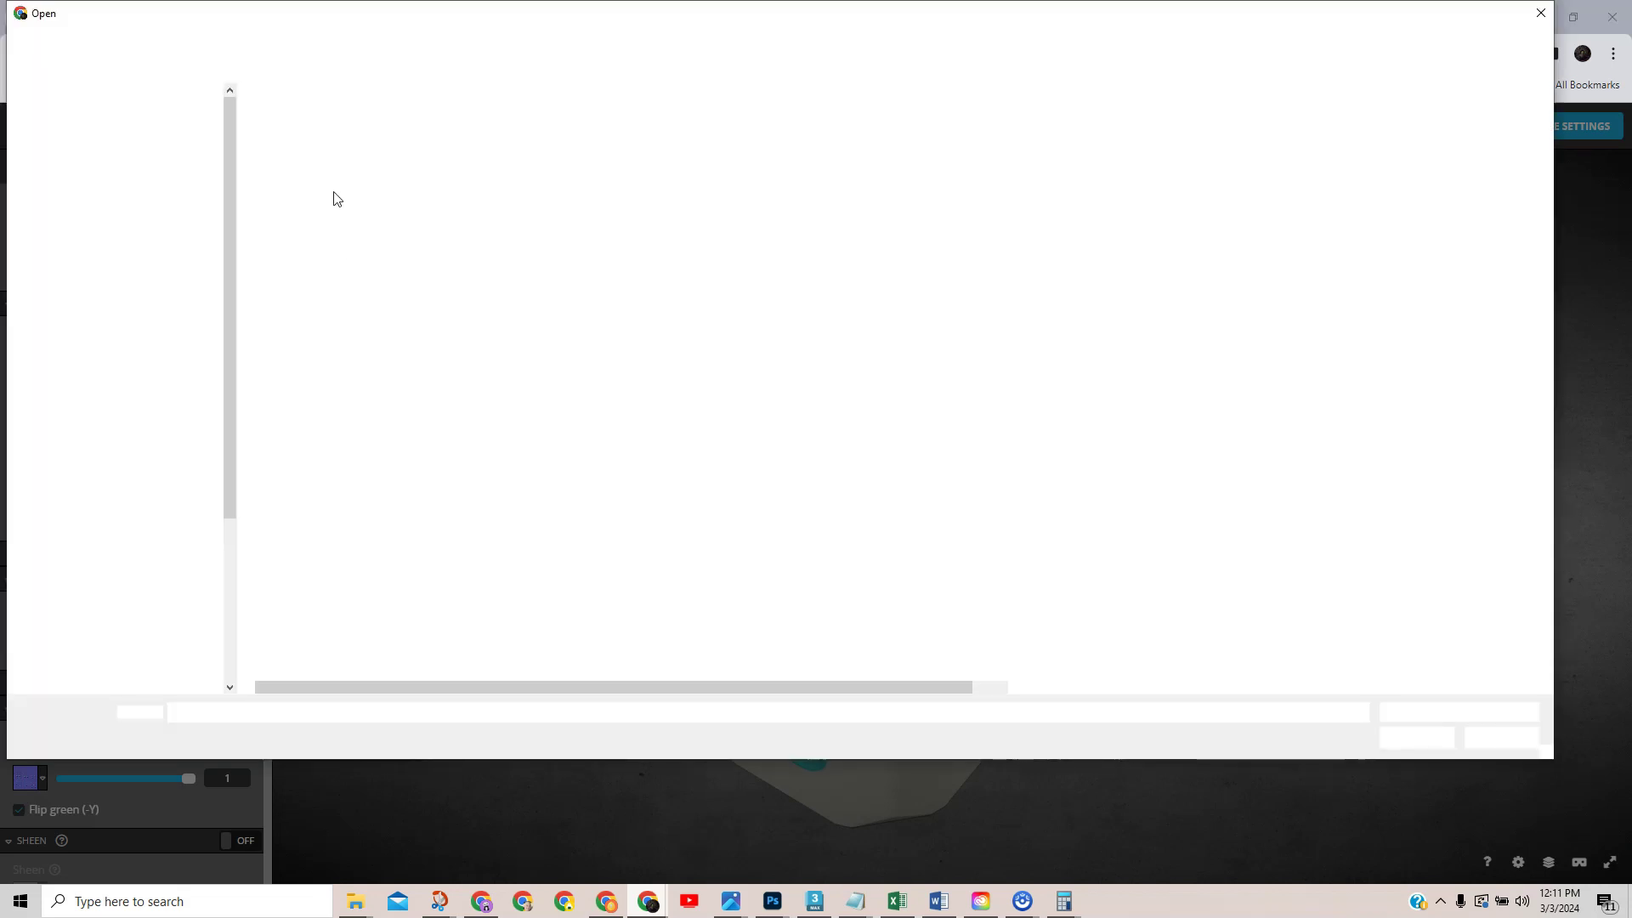
Import Low Poly Die002_Roughness_Final.png from the easystore (E:) drive and apply it as the die's roughness map
click(429, 117)
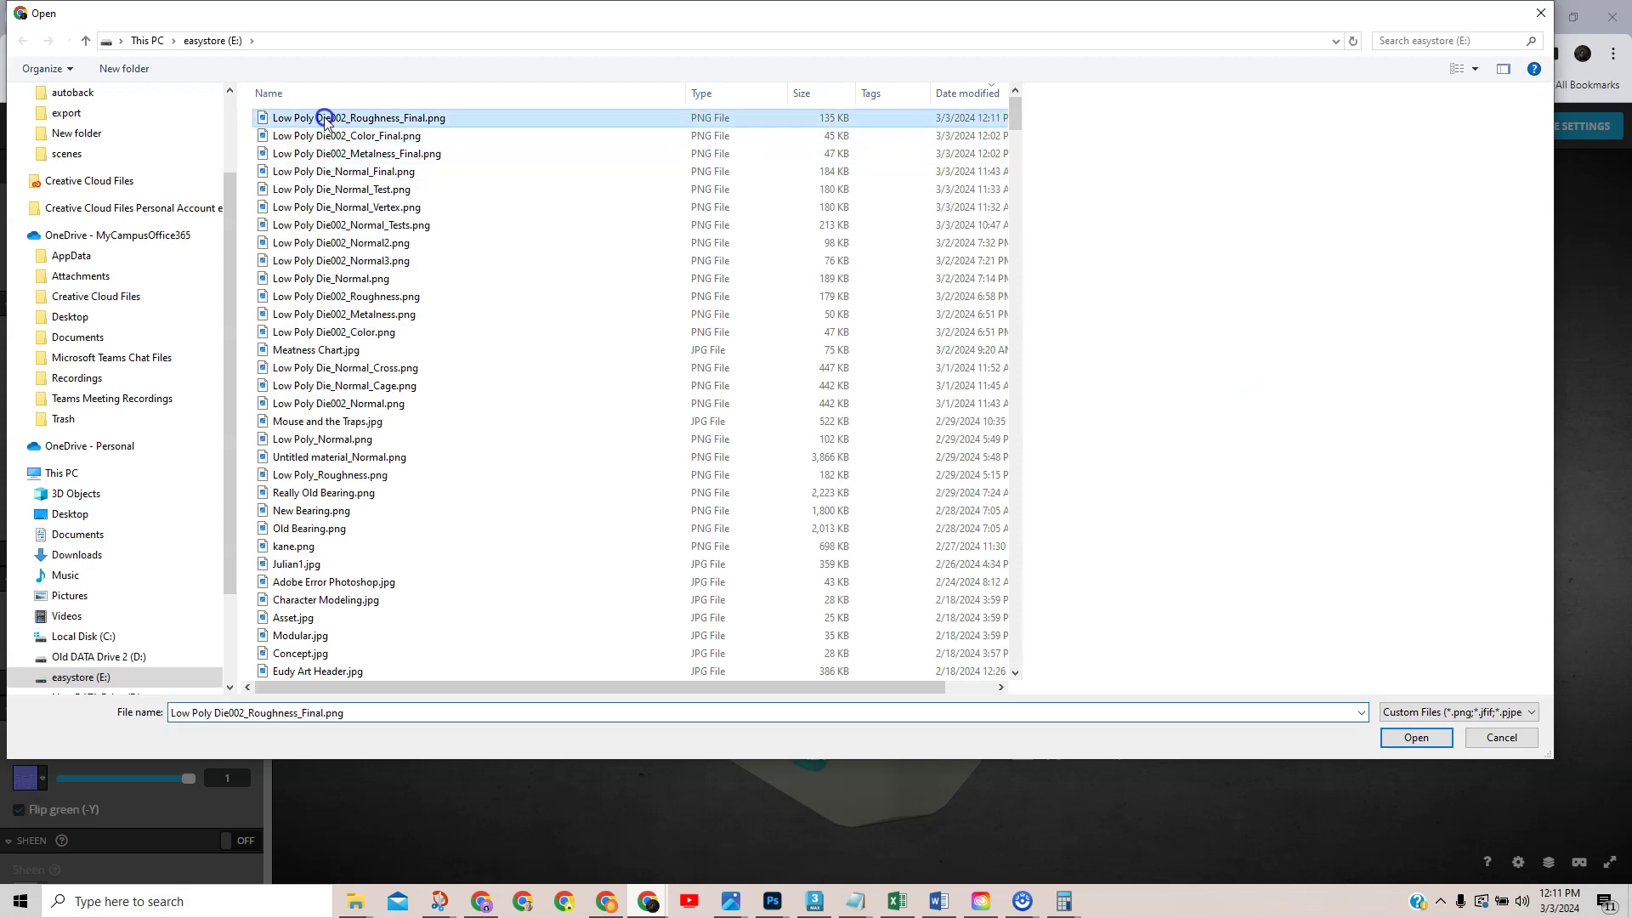
click(1387, 737)
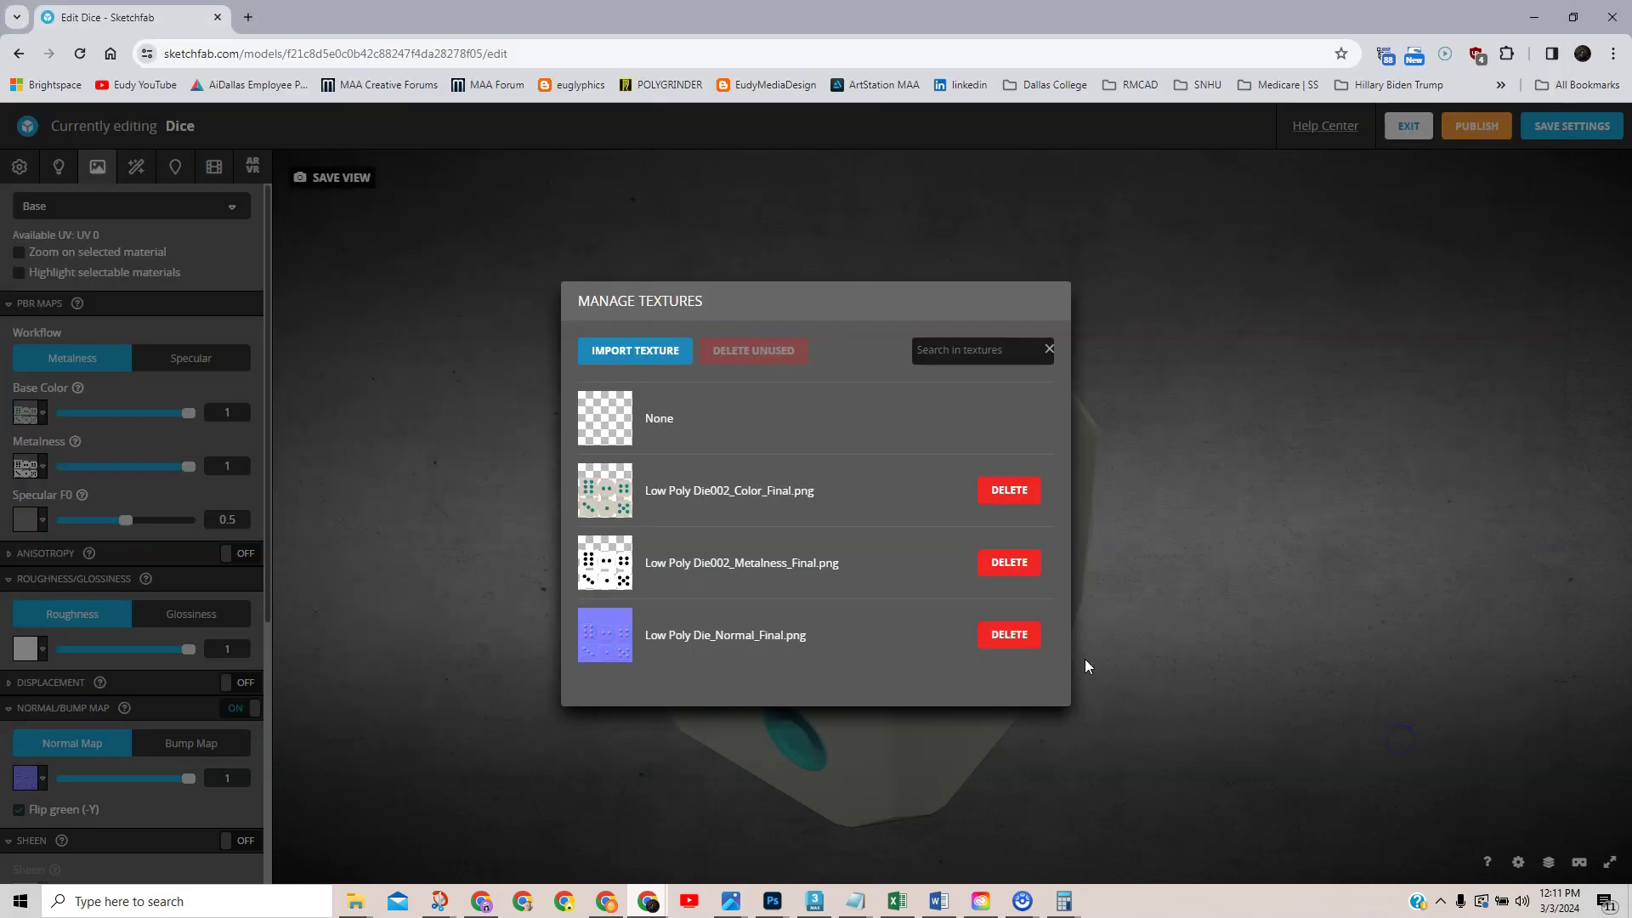
click(427, 452)
drag(1038, 499, 1052, 544)
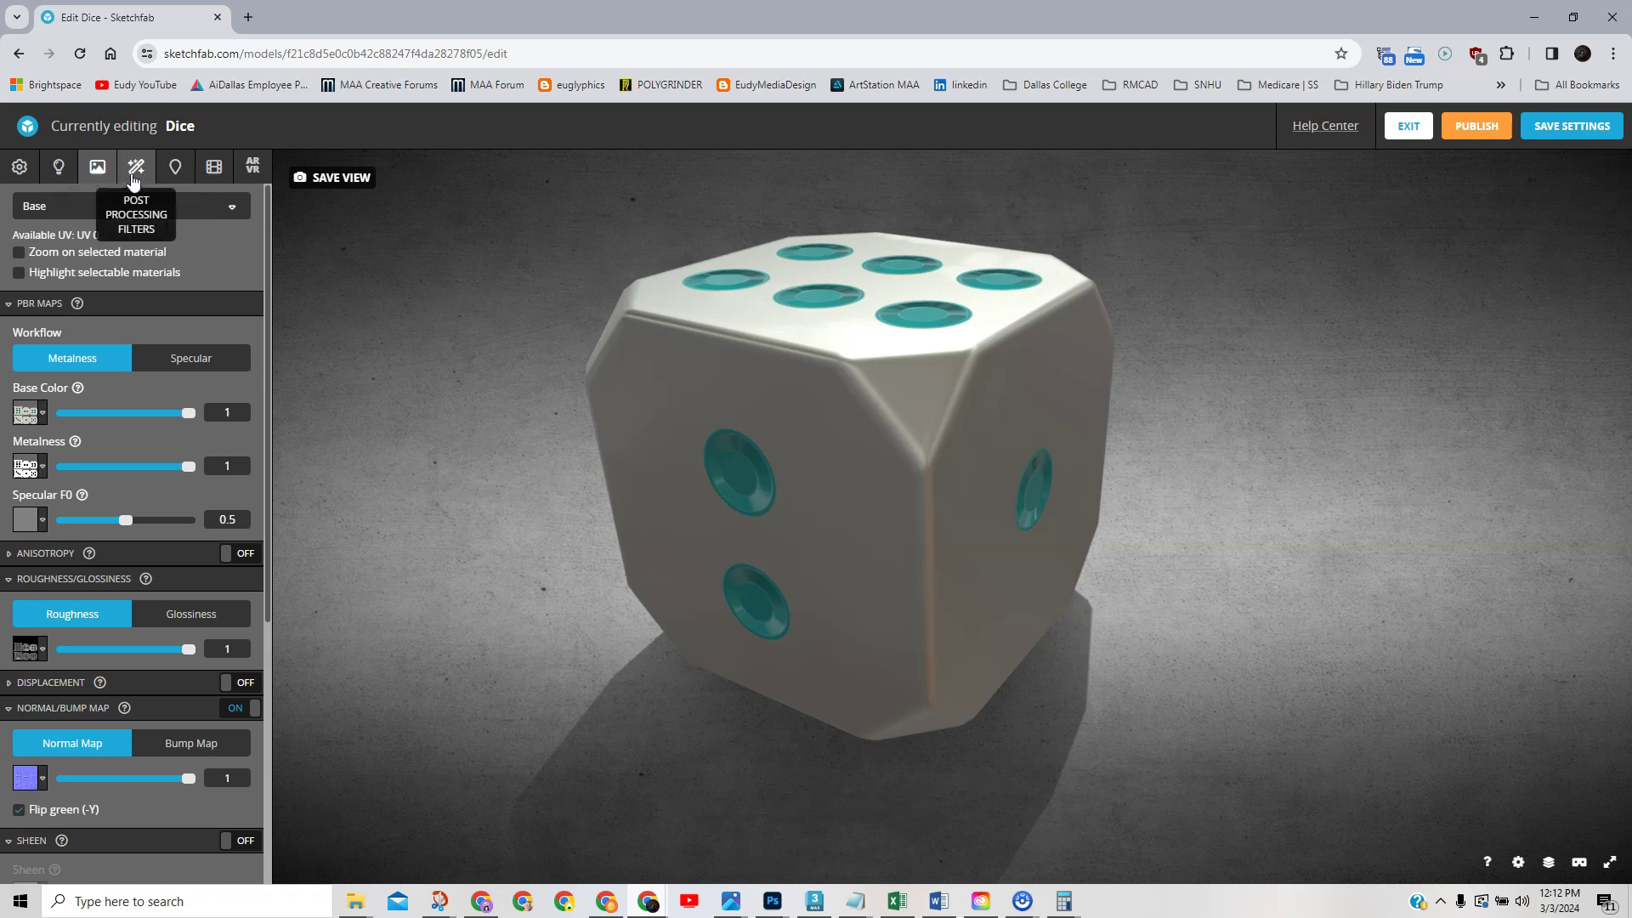
Toggle the vignette post-processing filter off and back on to compare its effect on the scene
click(139, 170)
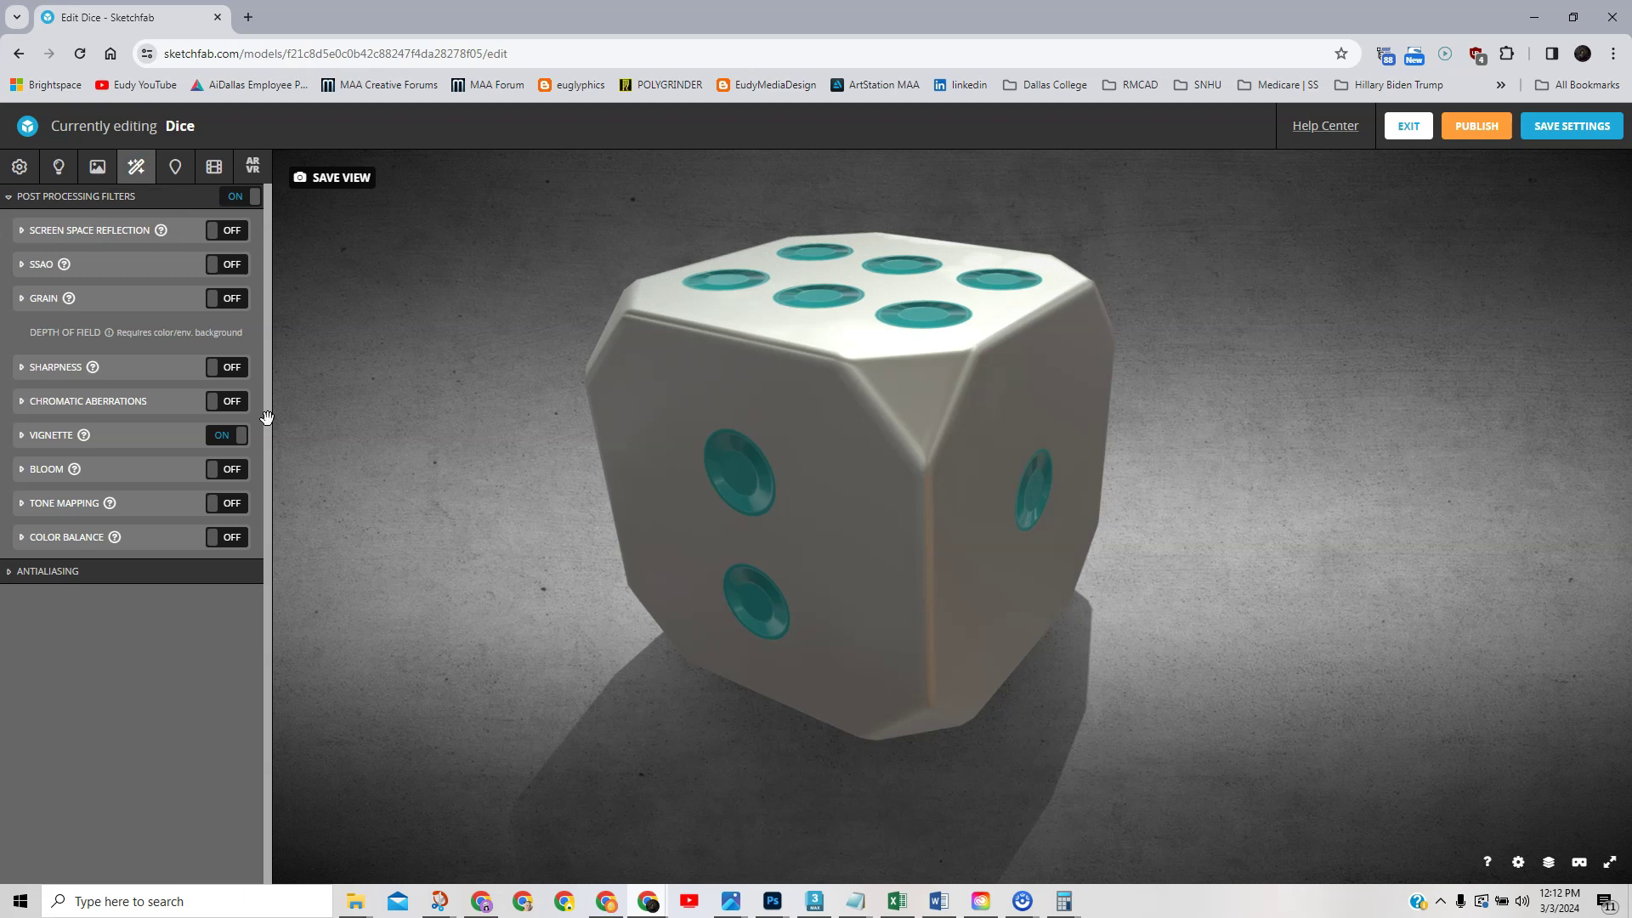
click(241, 438)
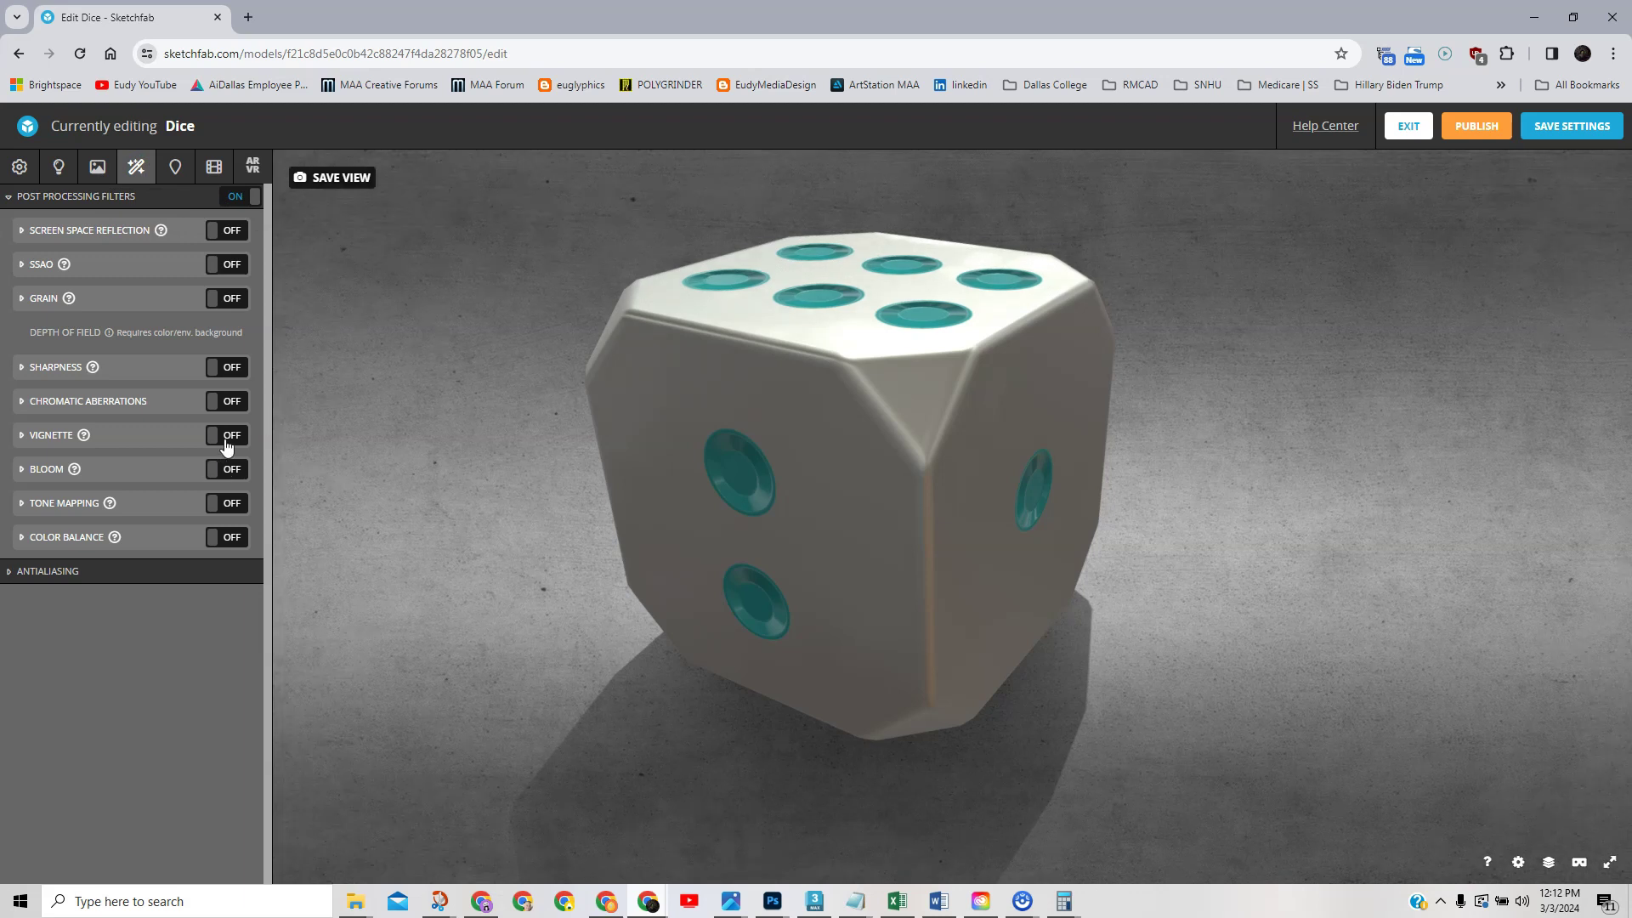
click(216, 438)
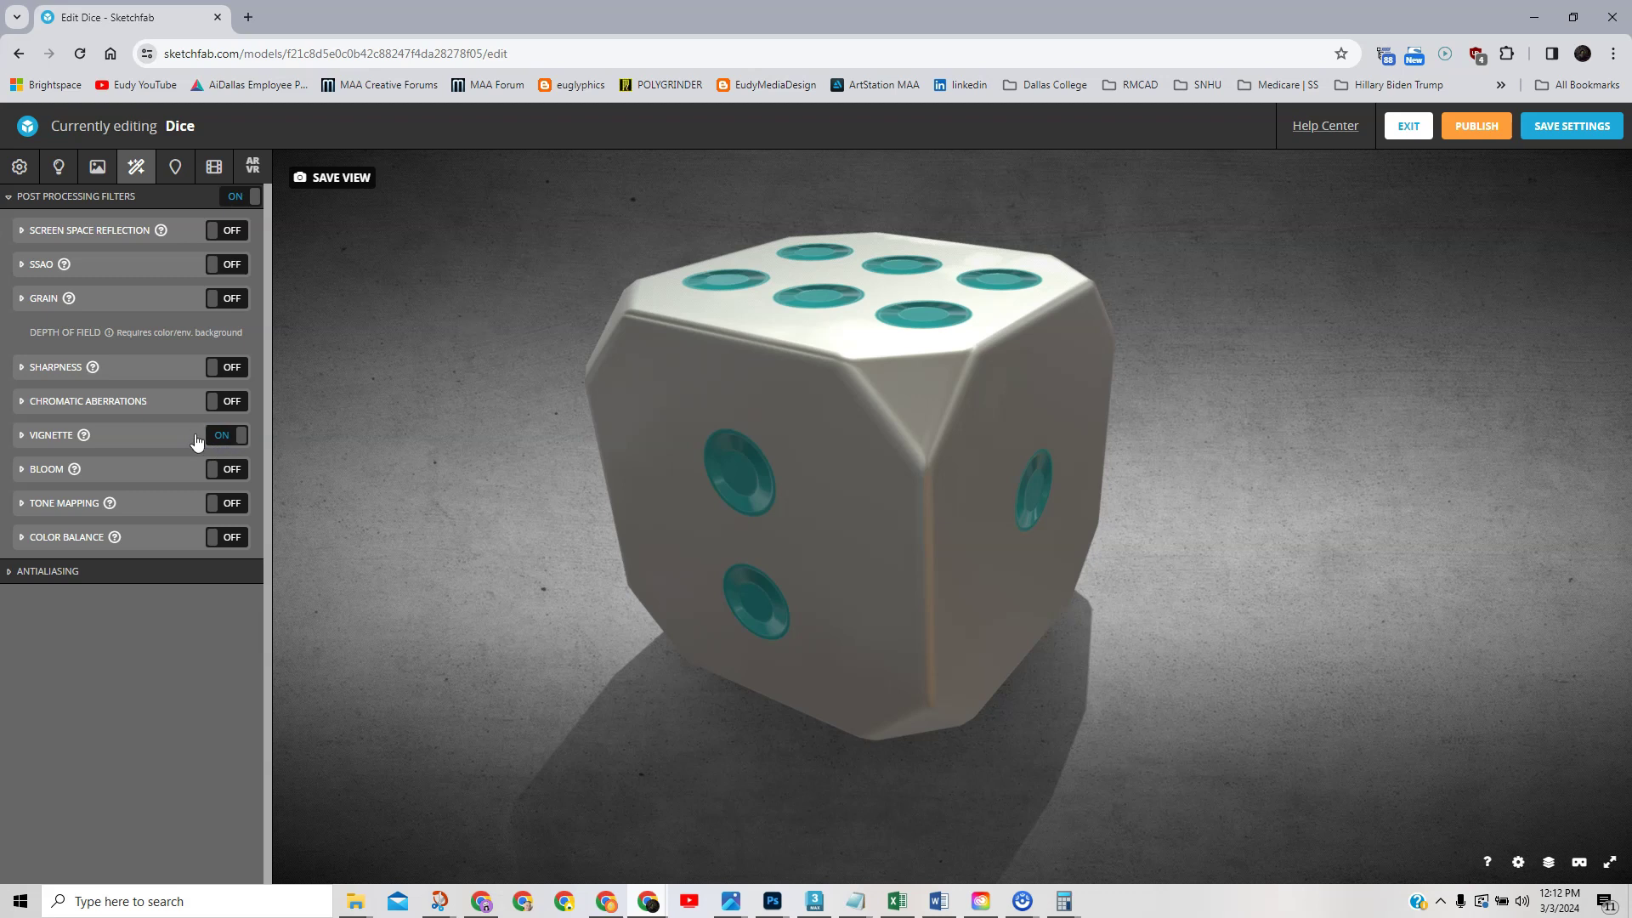
click(226, 438)
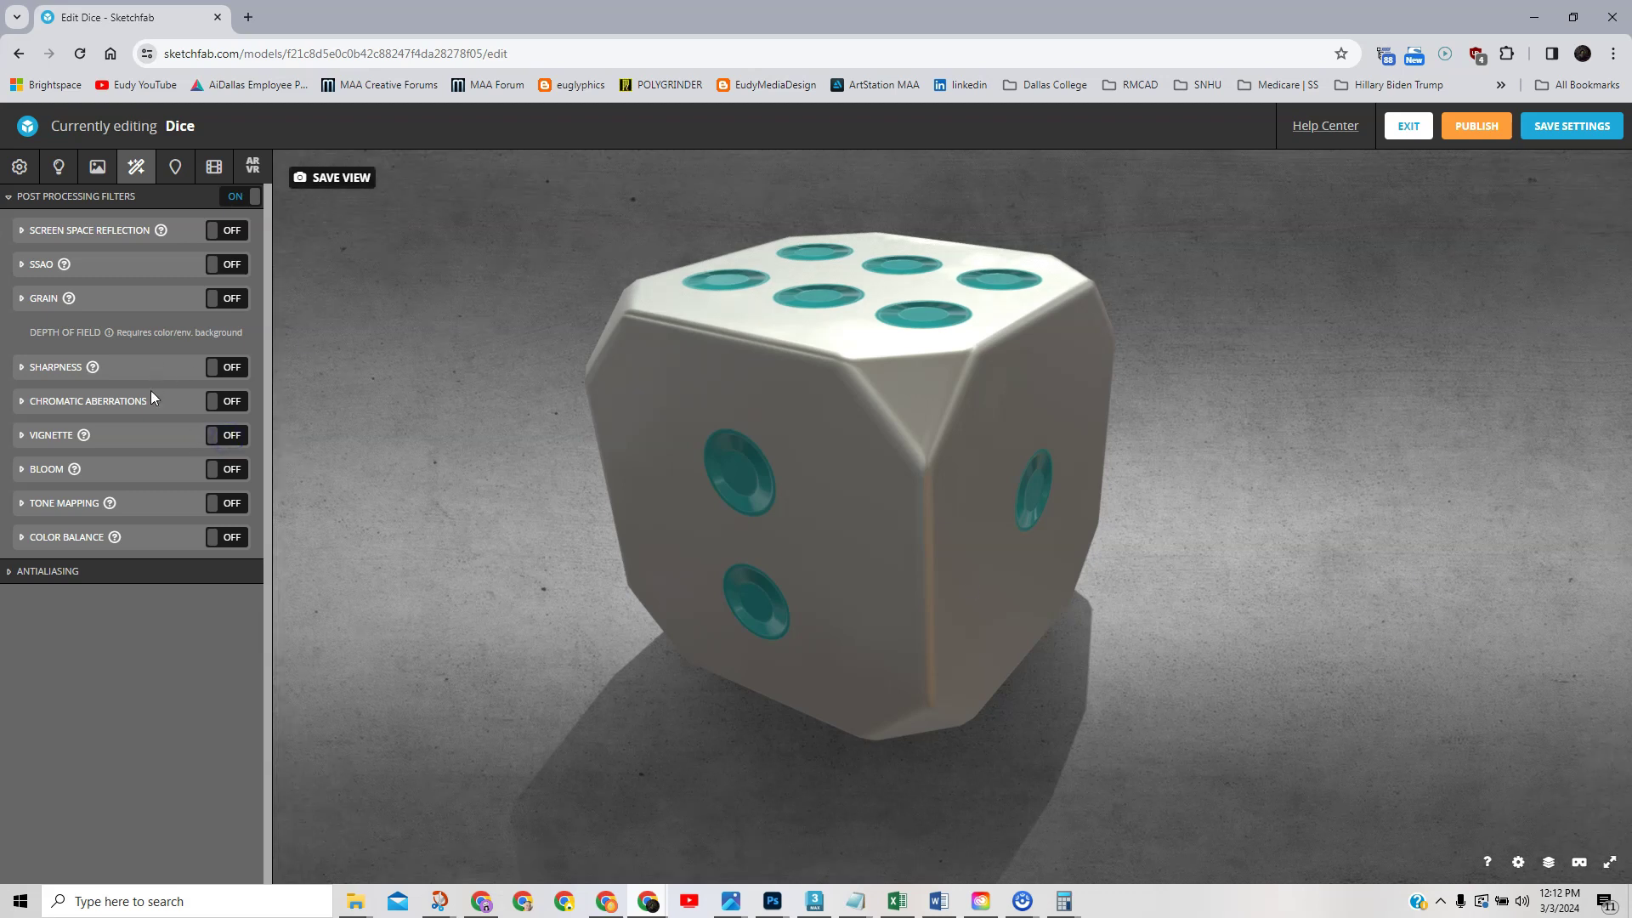
click(214, 437)
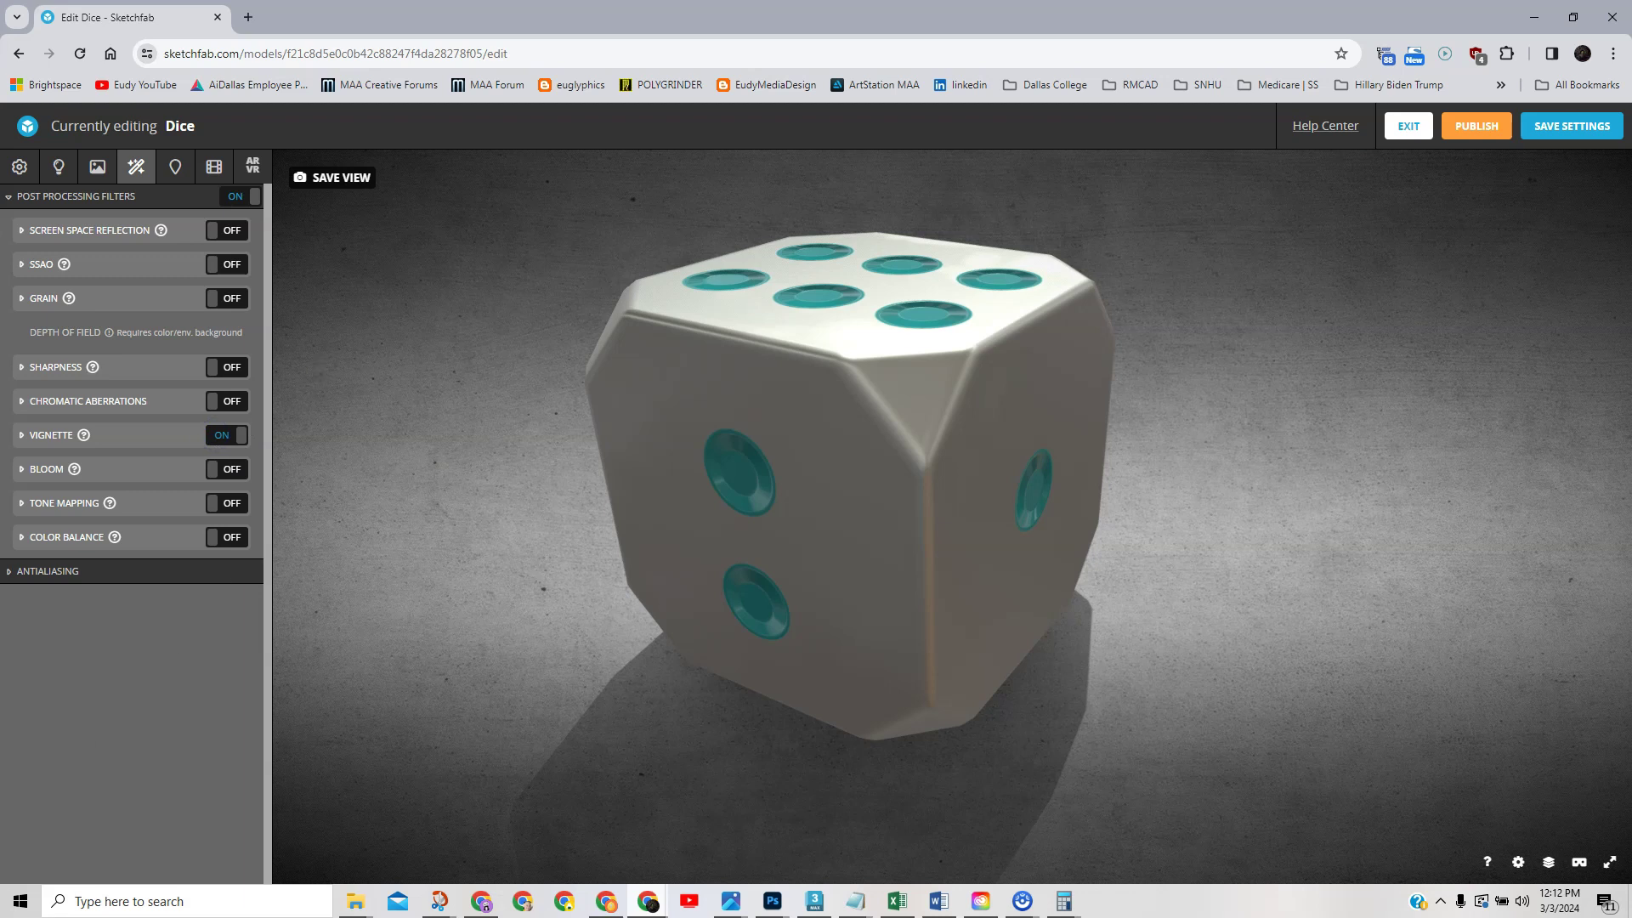
Toggle the ground shadows off and back on to compare the shadow beneath the die
click(57, 170)
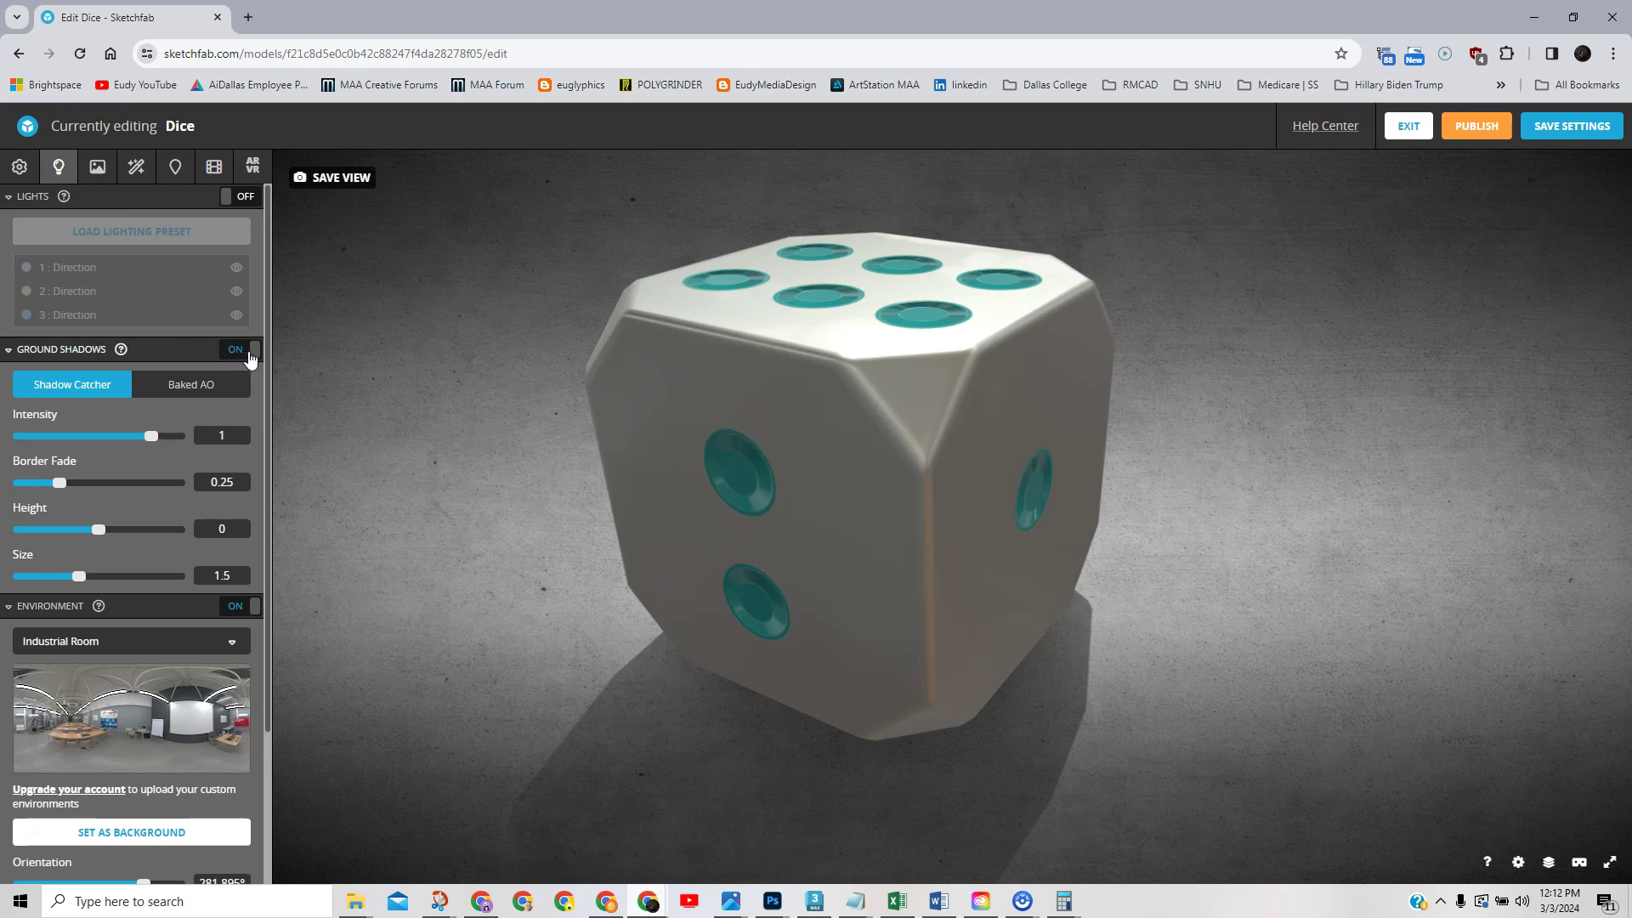
click(253, 351)
click(233, 352)
click(238, 354)
click(238, 353)
drag(714, 699, 714, 649)
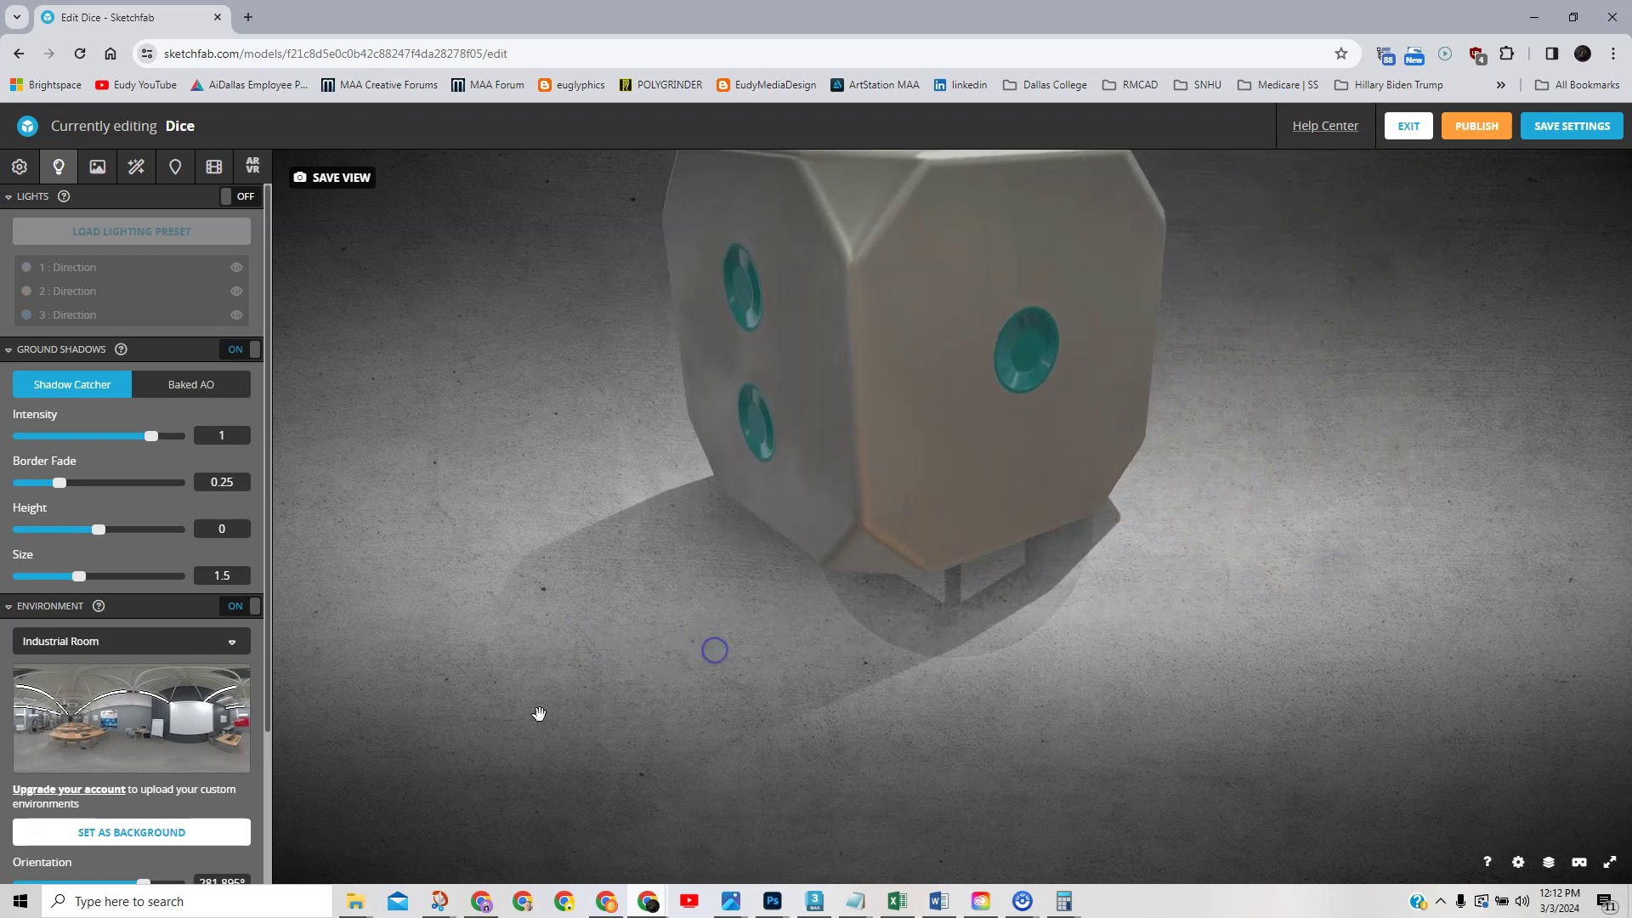
Try the Industrial Room environment as the scene background
click(117, 832)
drag(644, 606, 700, 601)
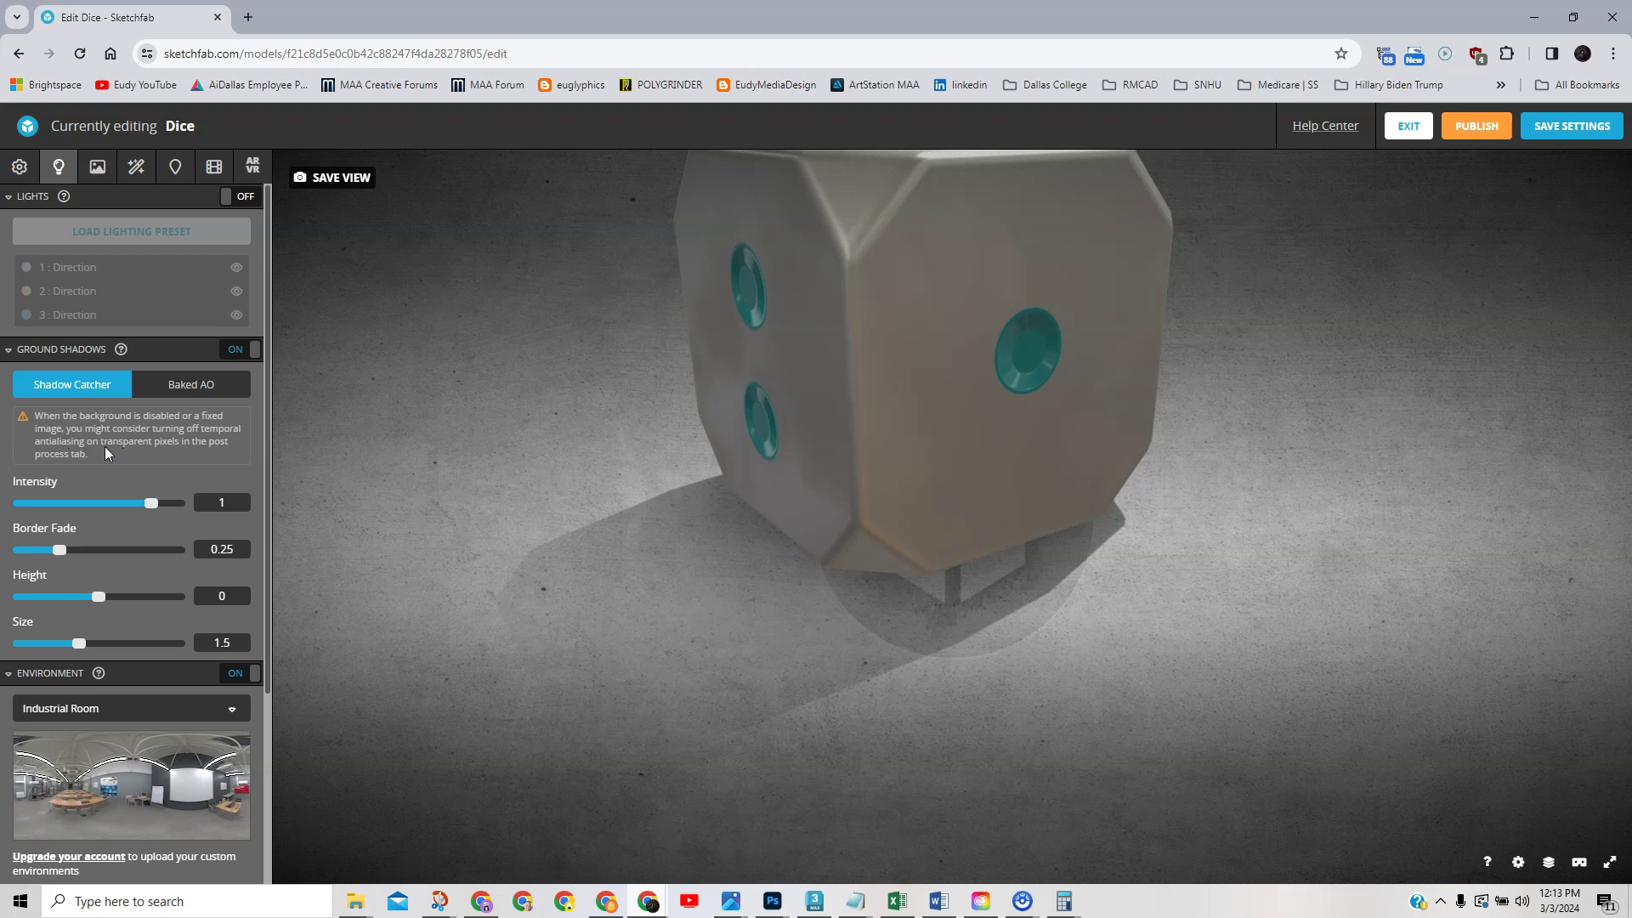
mouse_move(689, 616)
mouse_down()
mouse_move(659, 628)
mouse_move(685, 612)
mouse_up()
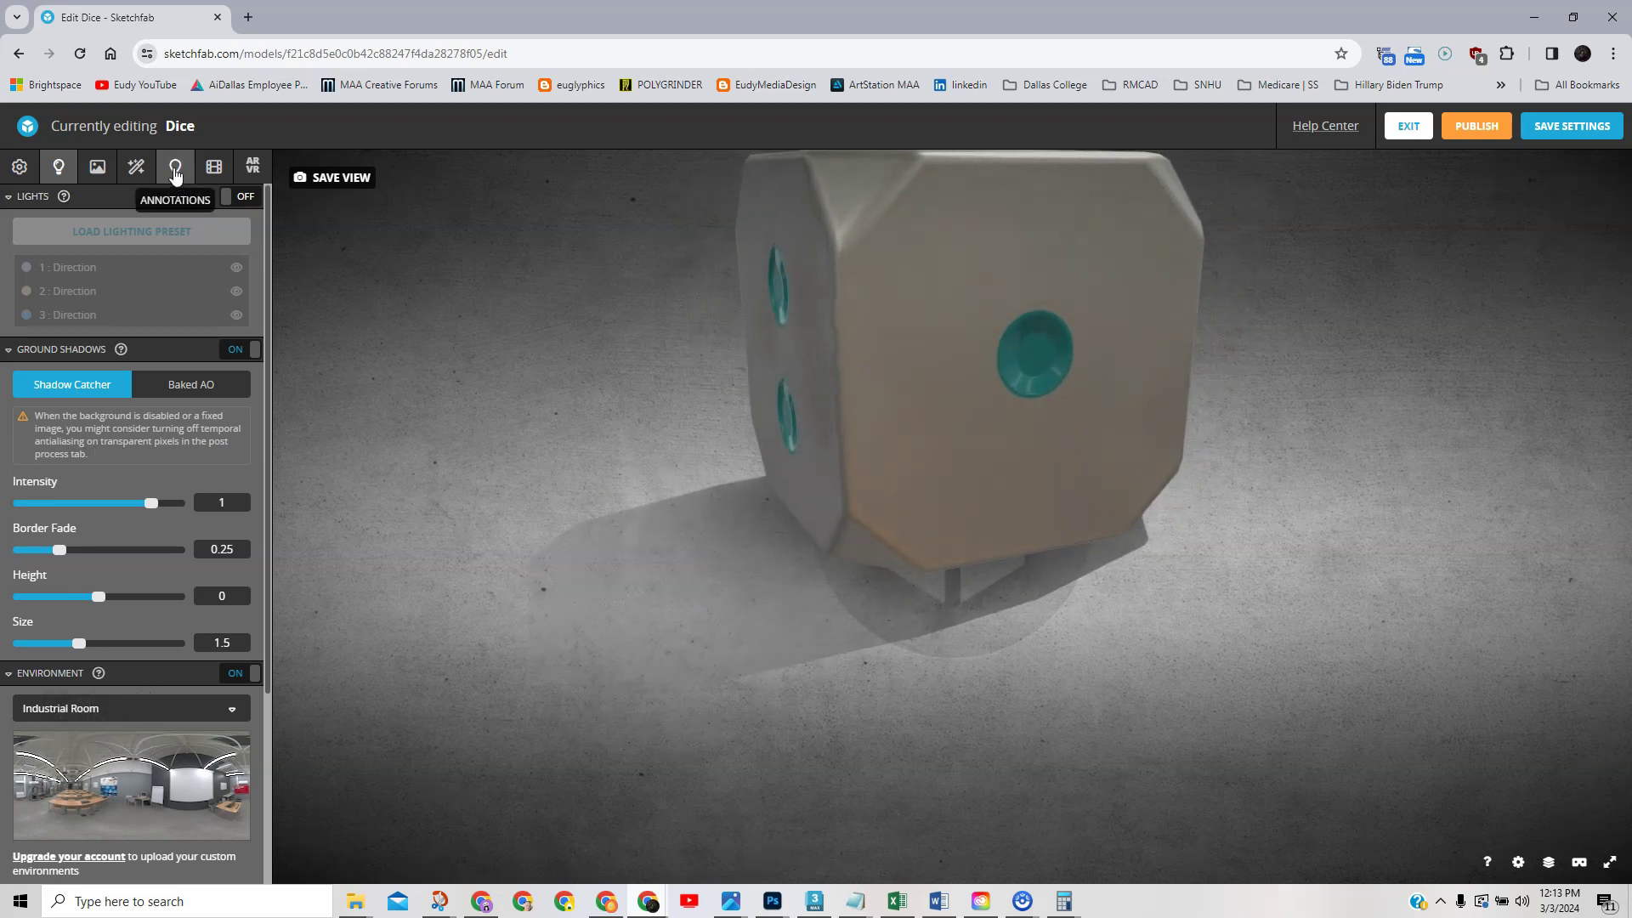
Turn off temporal antialiasing in the post-processing settings
click(136, 166)
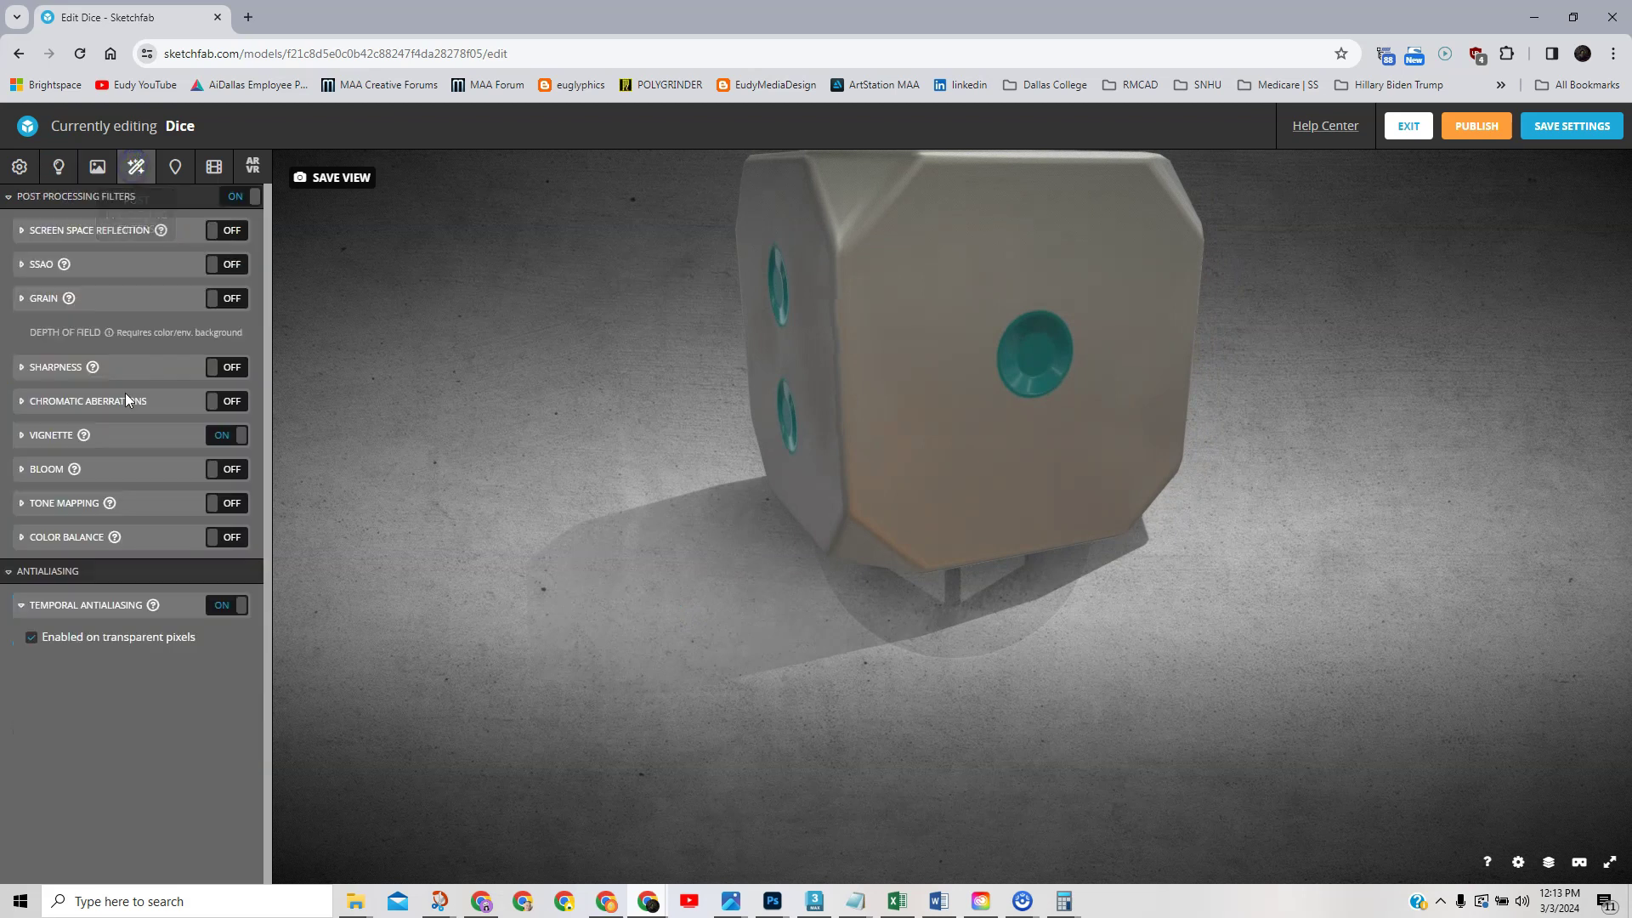
click(9, 572)
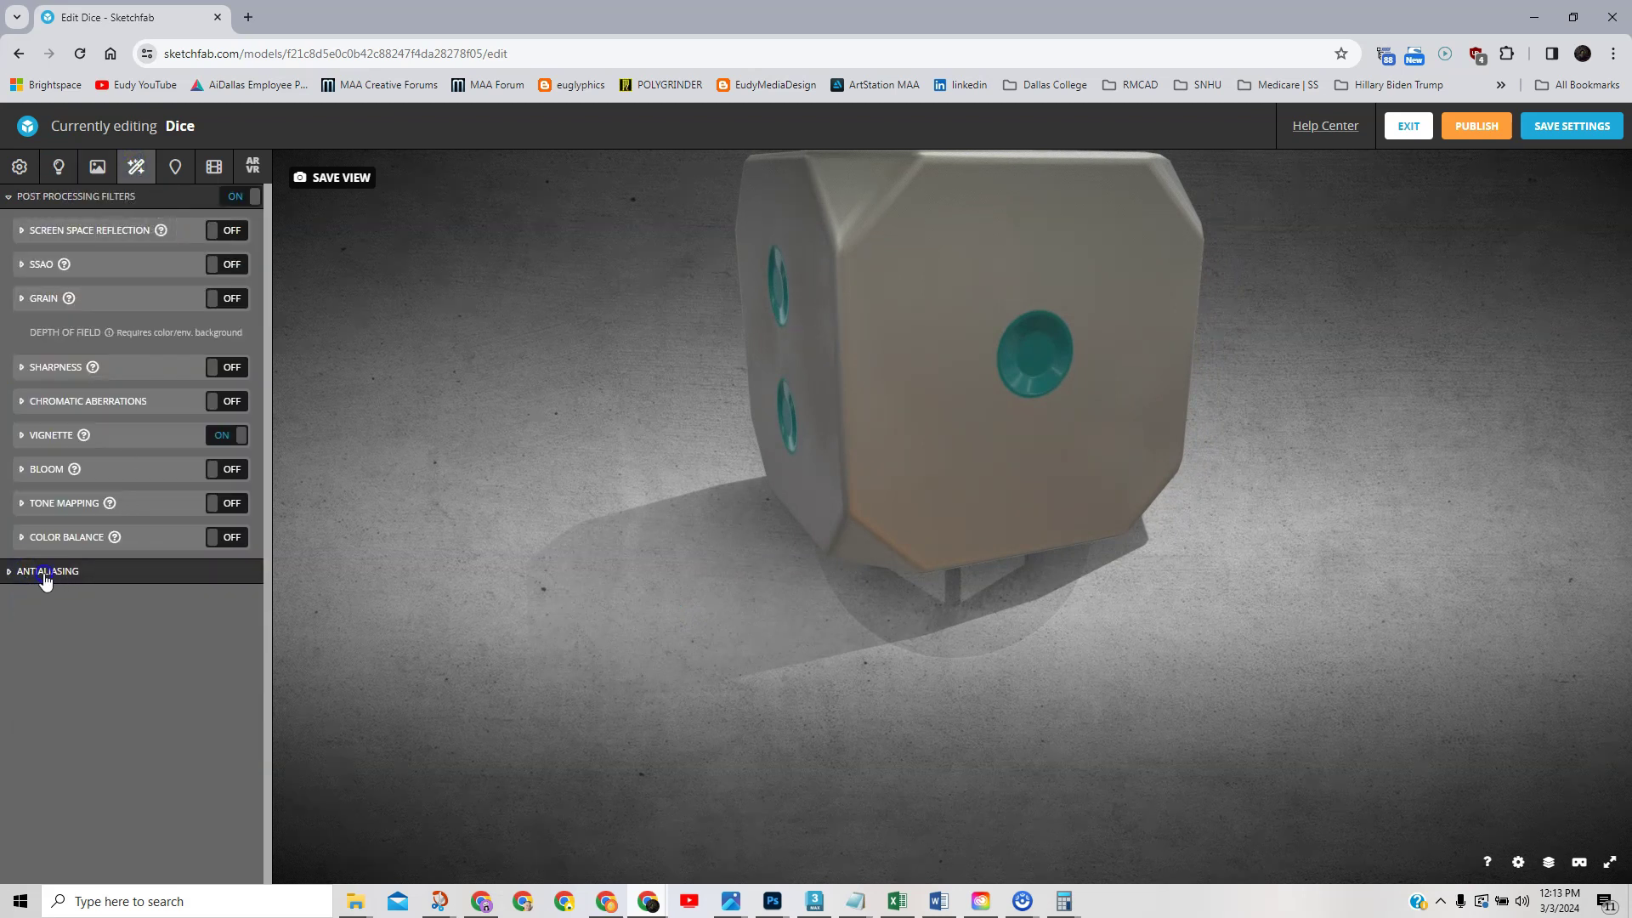
click(44, 573)
click(241, 606)
mouse_move(629, 622)
mouse_down()
mouse_move(652, 637)
mouse_move(604, 616)
mouse_move(649, 583)
mouse_move(612, 609)
mouse_up()
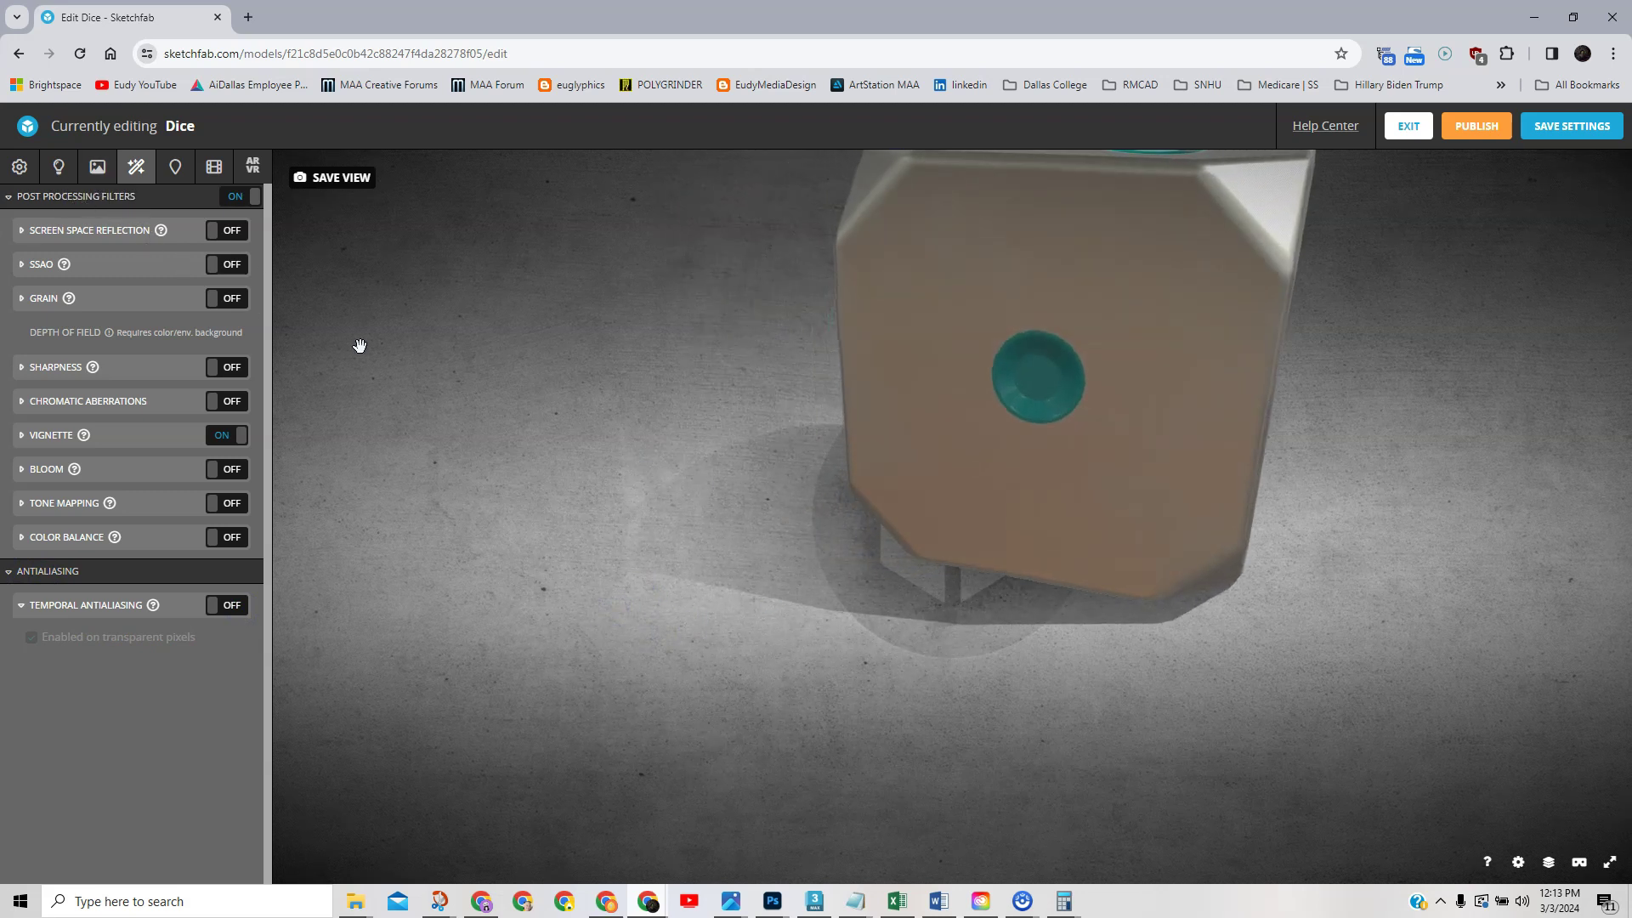
Frame the die with its one-, four- and six-pip faces showing, save it as the thumbnail and initial camera view, and save the settings
click(98, 167)
drag(981, 521, 776, 317)
drag(756, 402, 750, 442)
drag(909, 280, 882, 486)
drag(840, 555, 681, 528)
drag(831, 545, 845, 488)
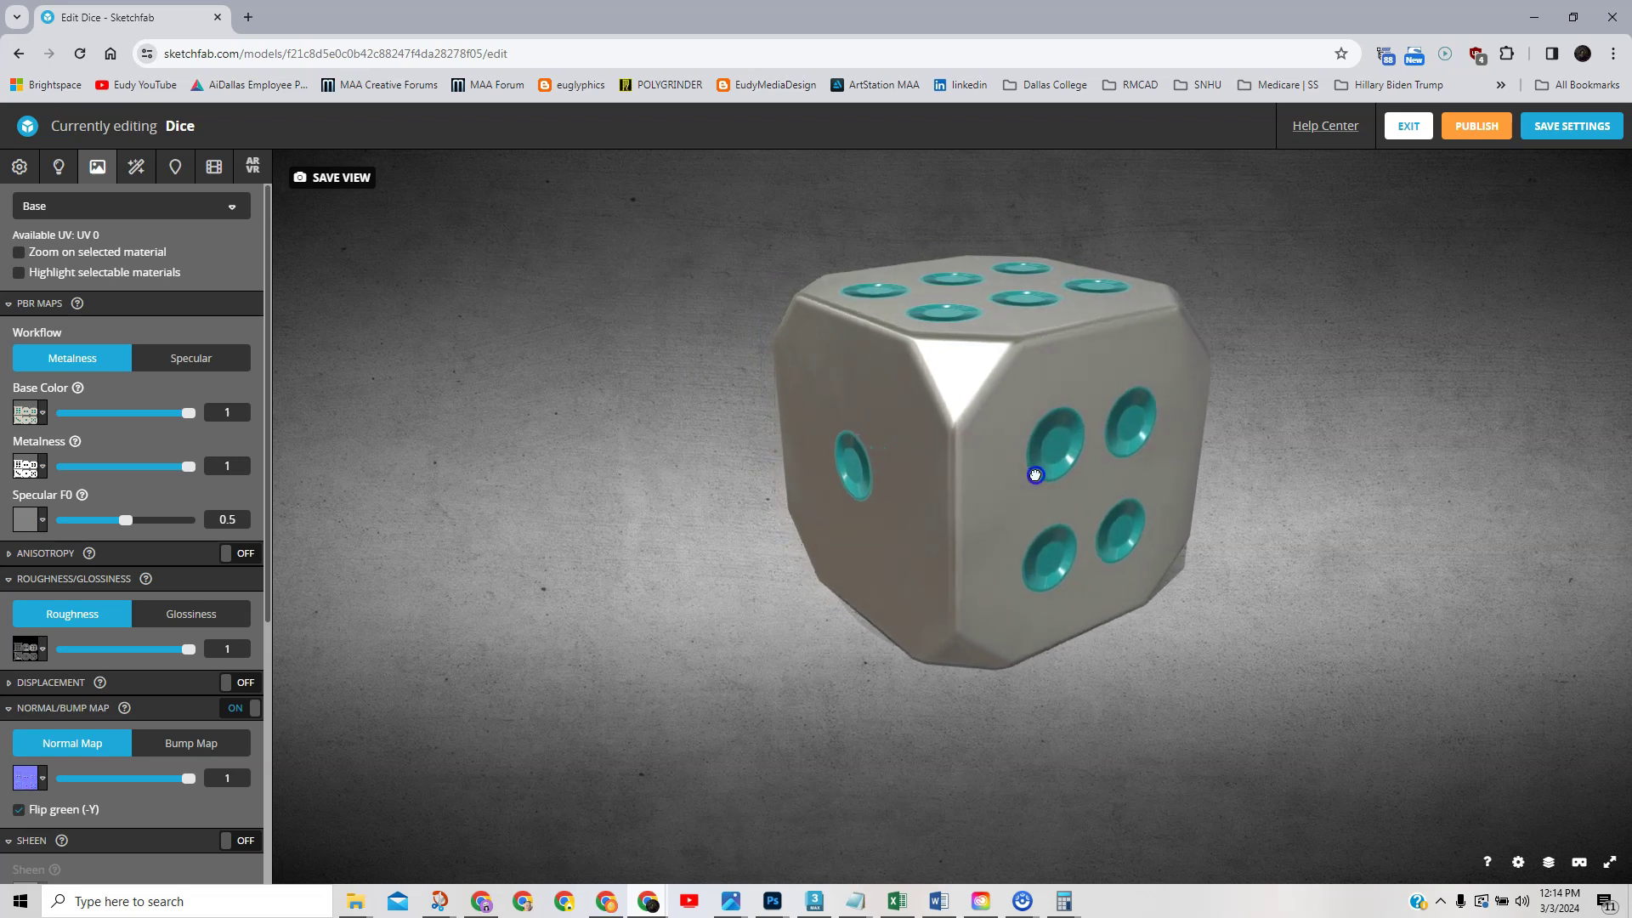
drag(1046, 474, 1019, 491)
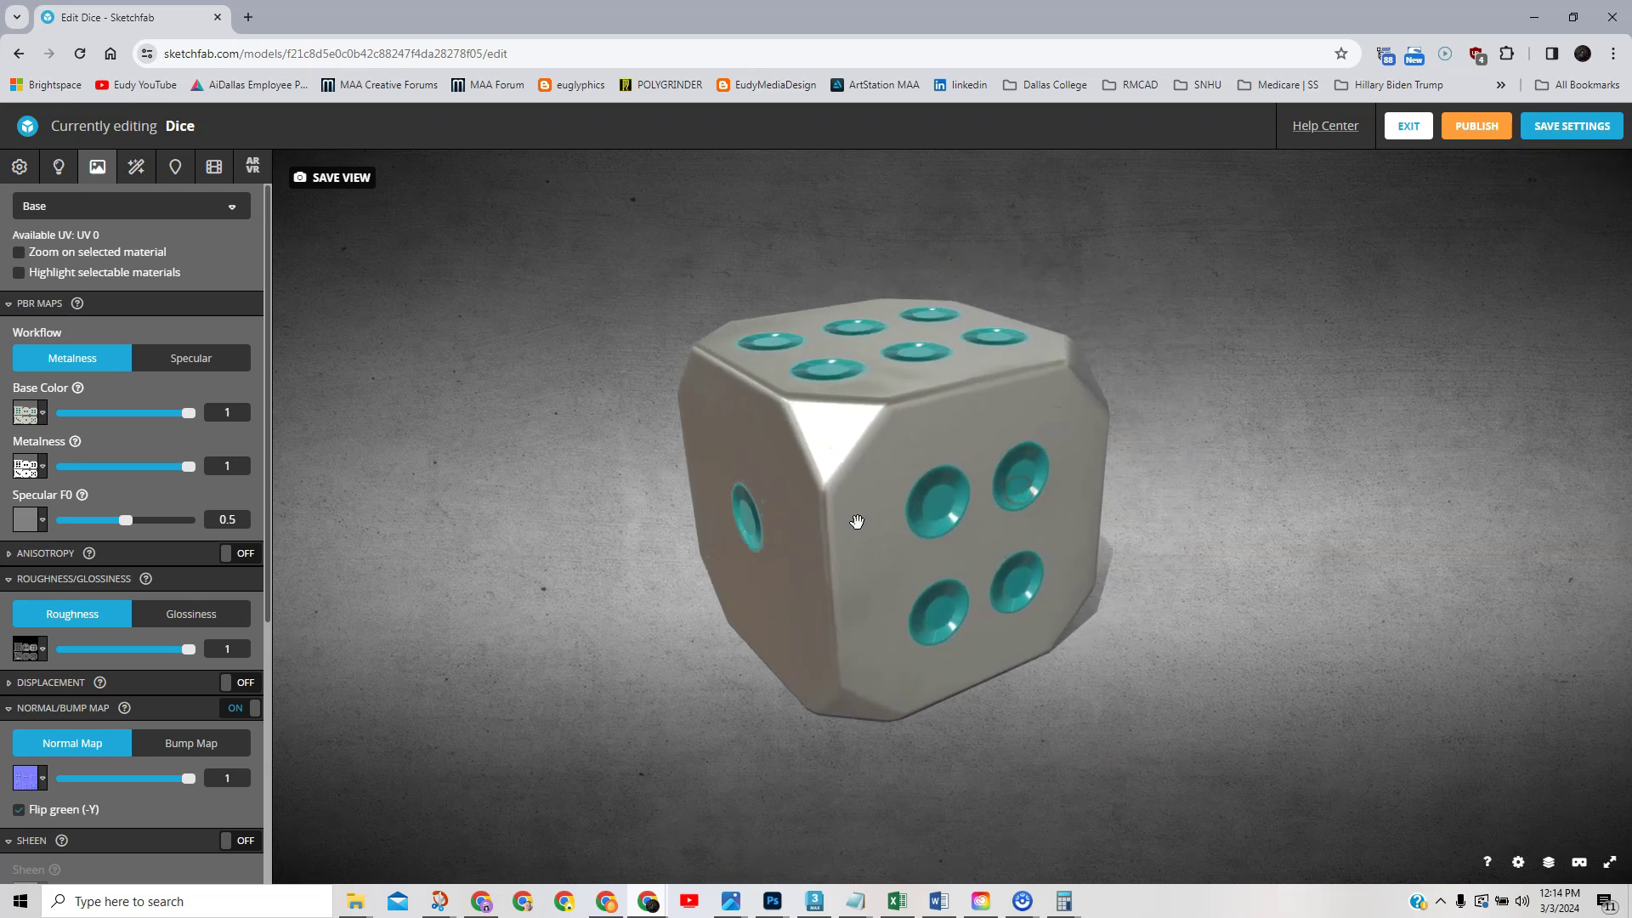
scroll(857, 521, up, 5)
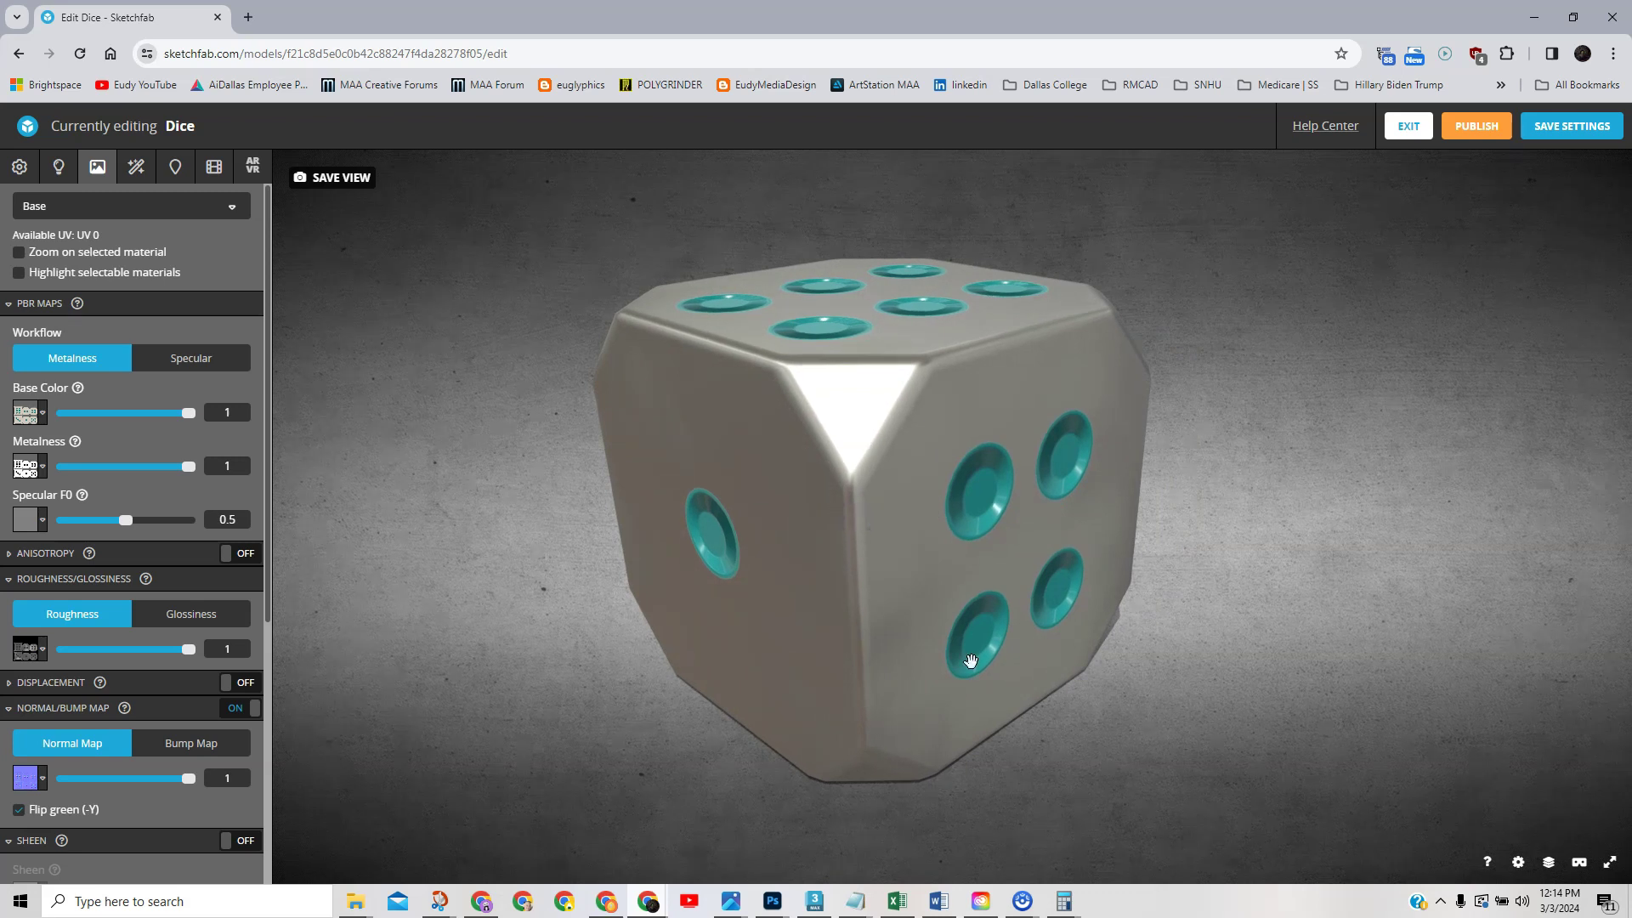
click(332, 189)
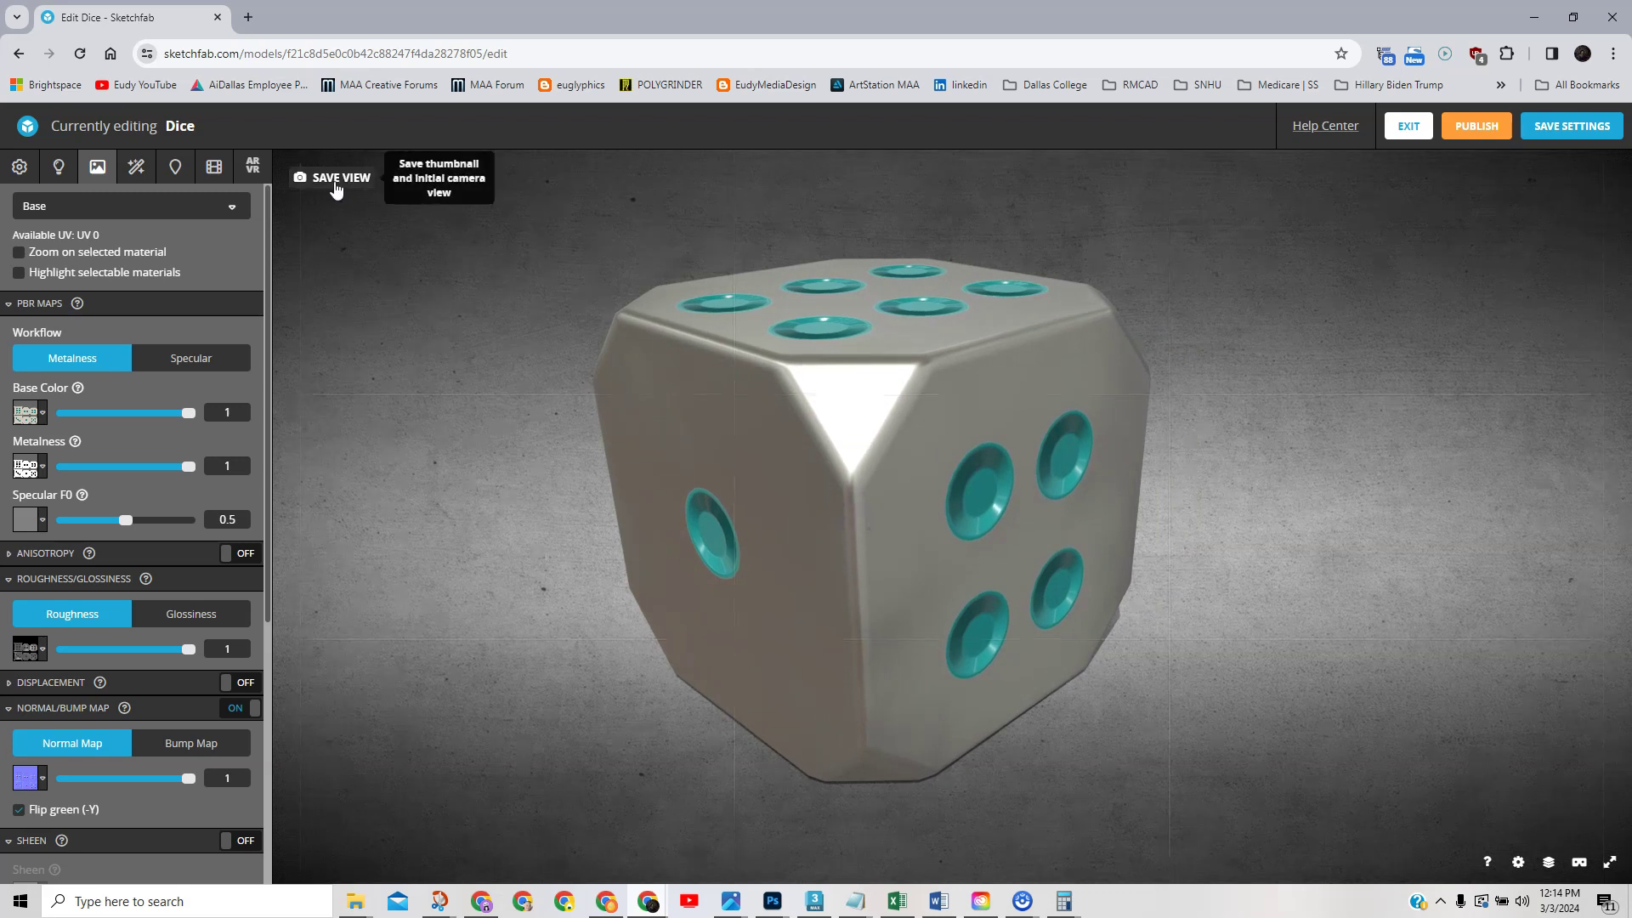
click(336, 183)
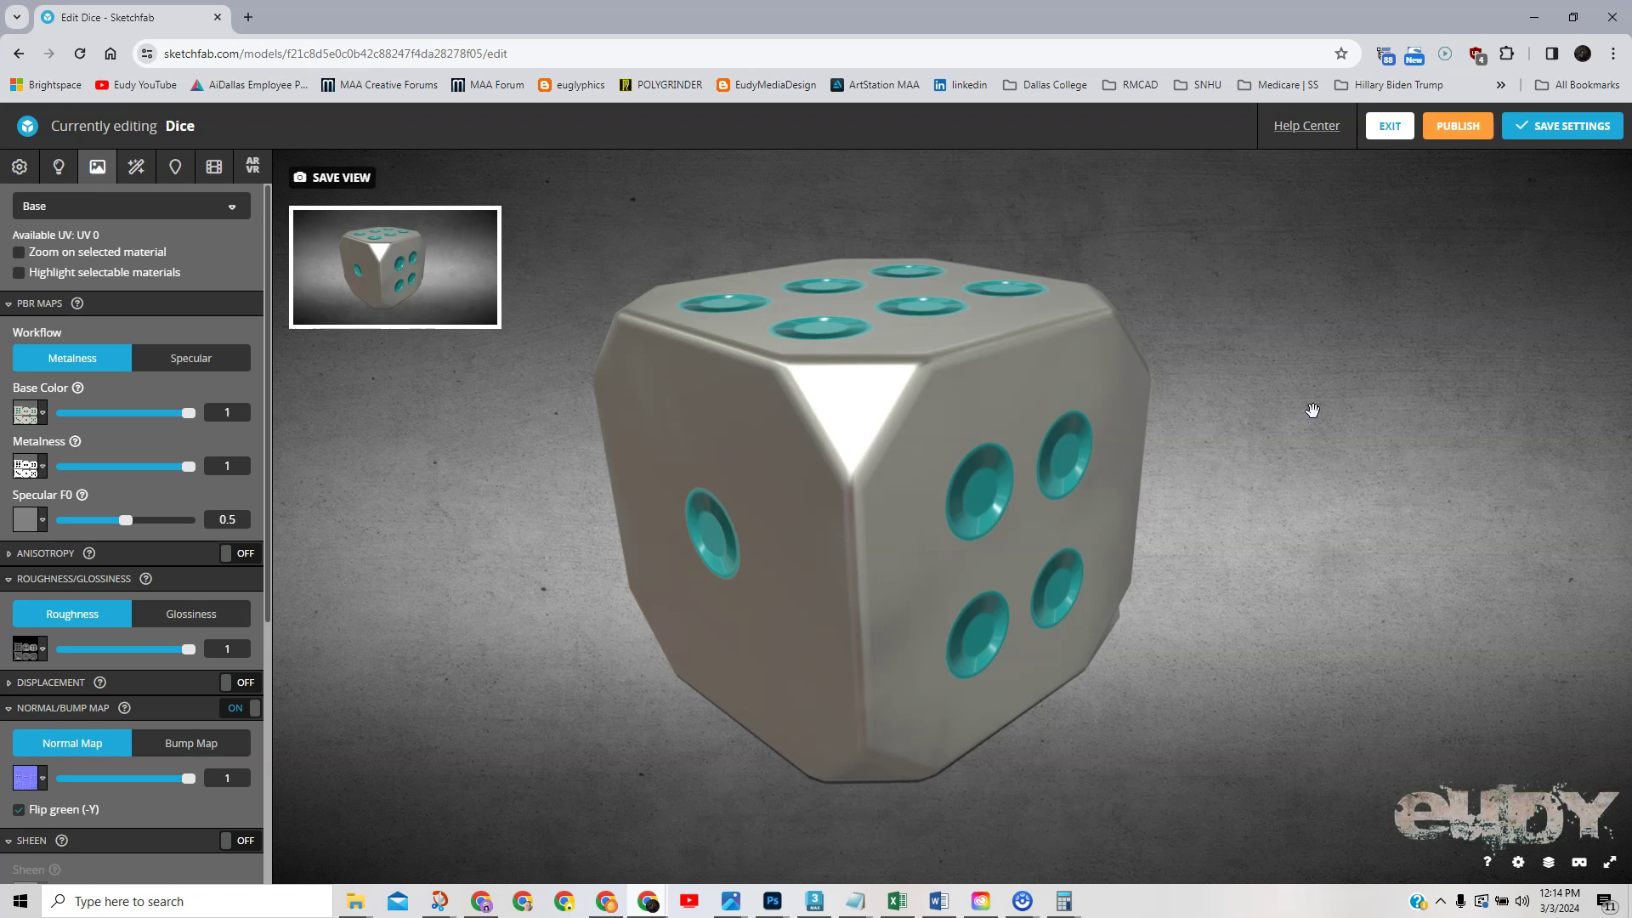
click(1554, 127)
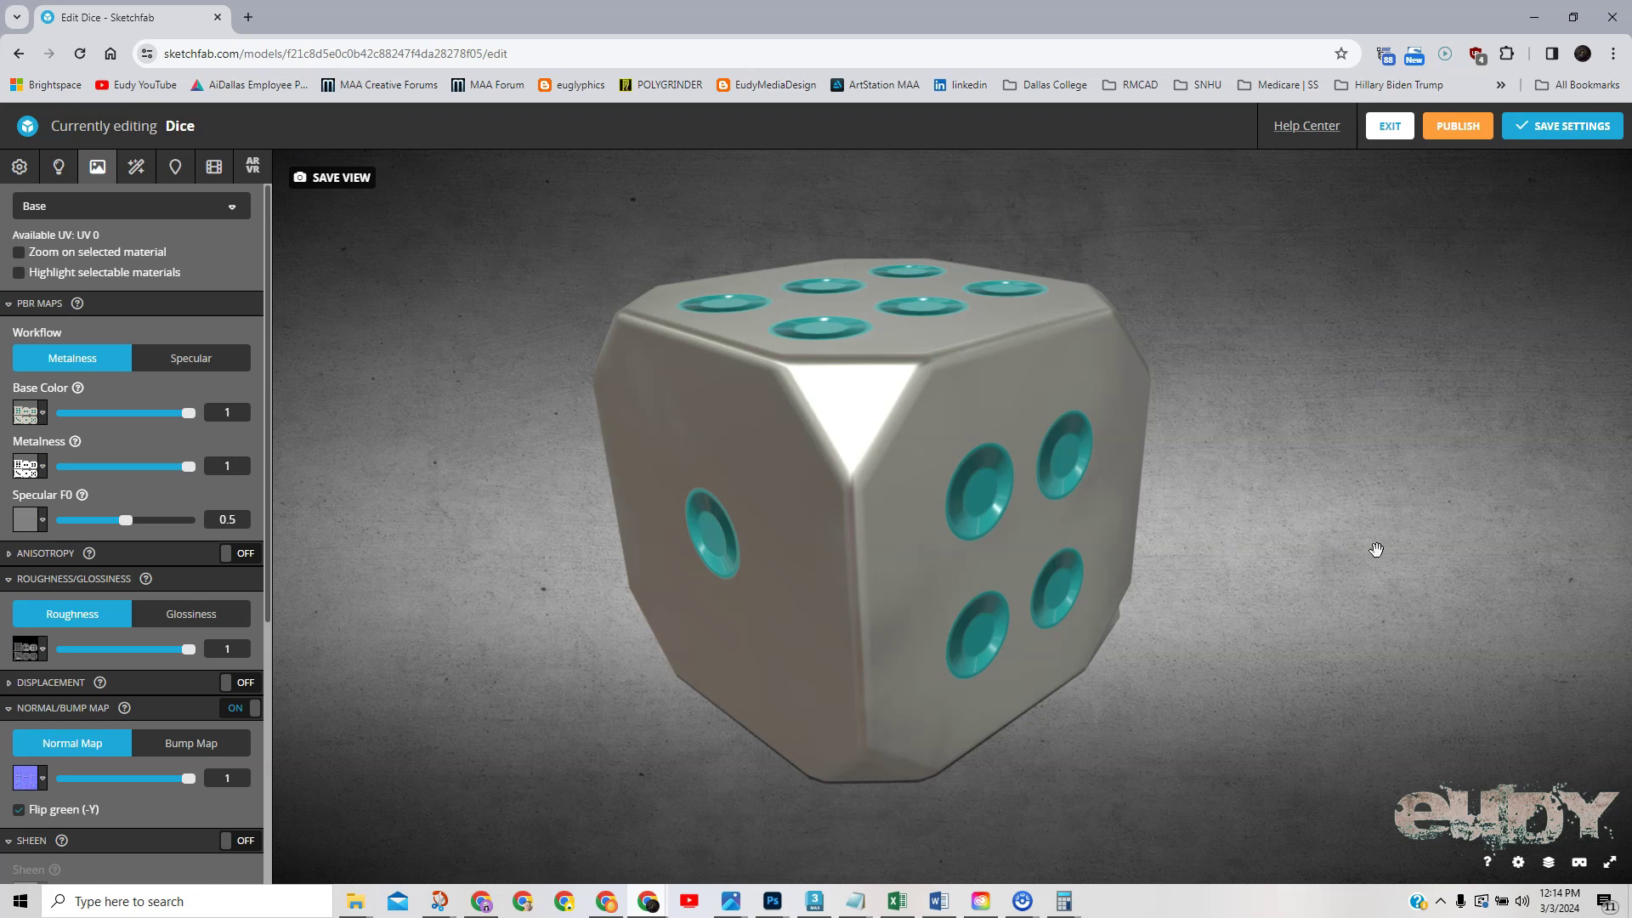
mouse_move(1051, 592)
mouse_down()
mouse_move(1054, 620)
mouse_move(1064, 564)
mouse_move(1045, 598)
mouse_up()
drag(1209, 642, 893, 626)
right_drag(951, 459, 970, 459)
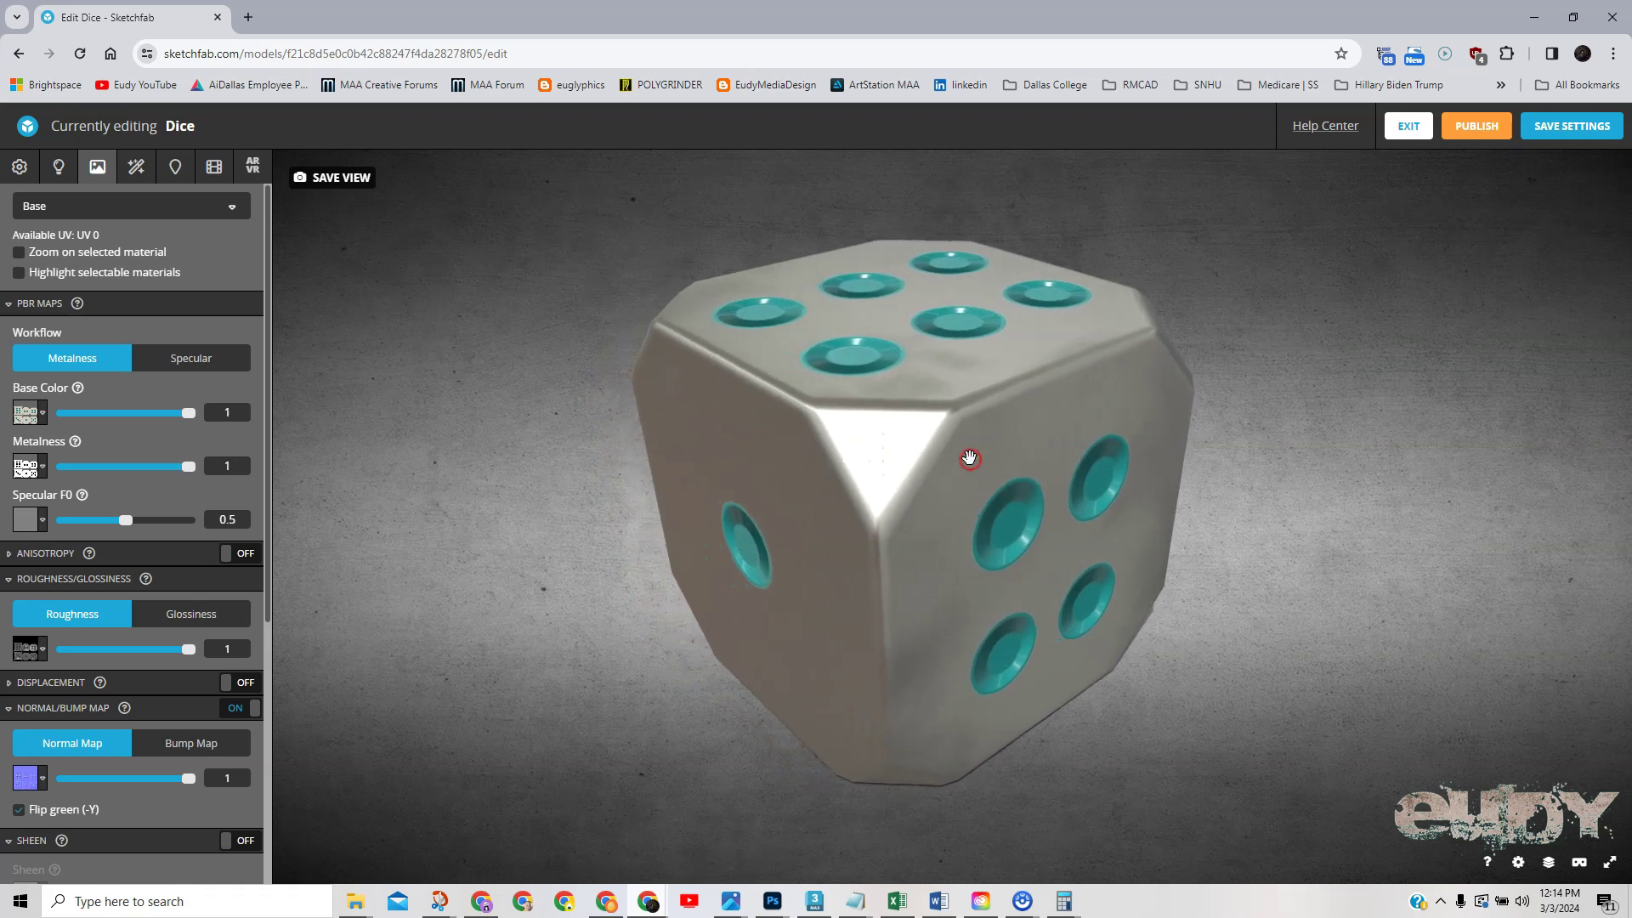